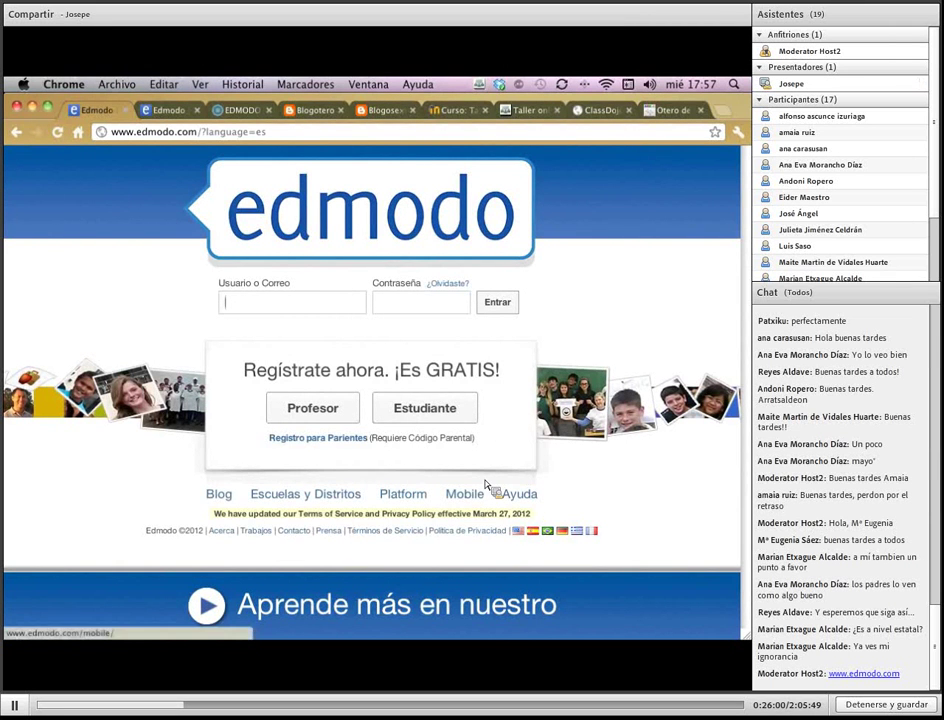
Choose Profesor under 'Regístrate ahora' to begin teacher sign-up
{"action": "left_click", "coordinate": [337, 411]}
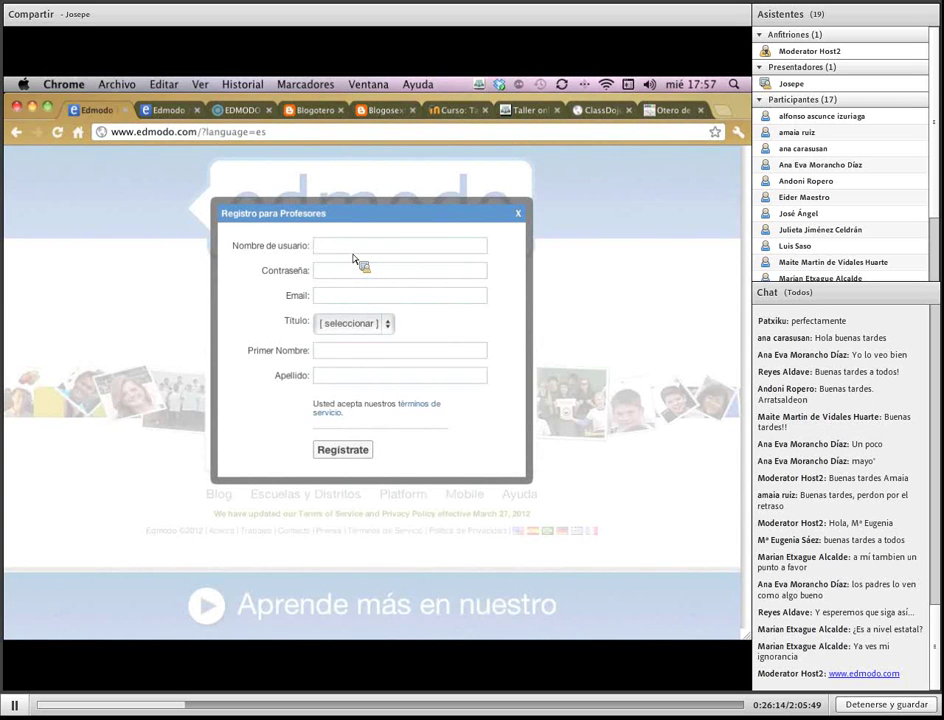
Enter the teacher account's username, password and Gmail address
{"action": "type", "text": "profe_taller"}
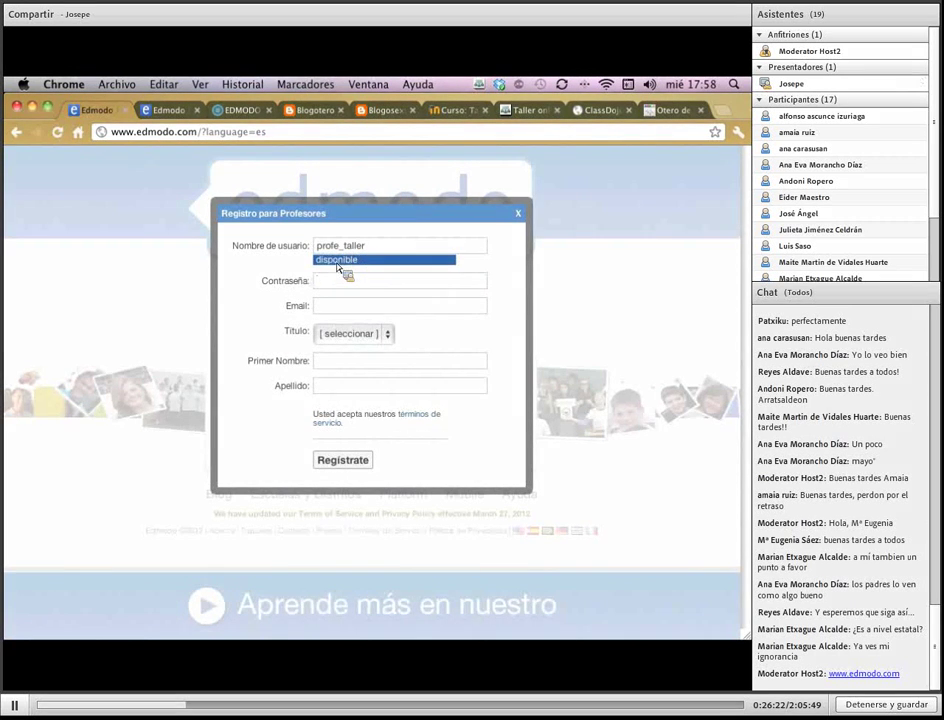
{"action": "left_click", "coordinate": [340, 274]}
{"action": "type", "text": "***"}
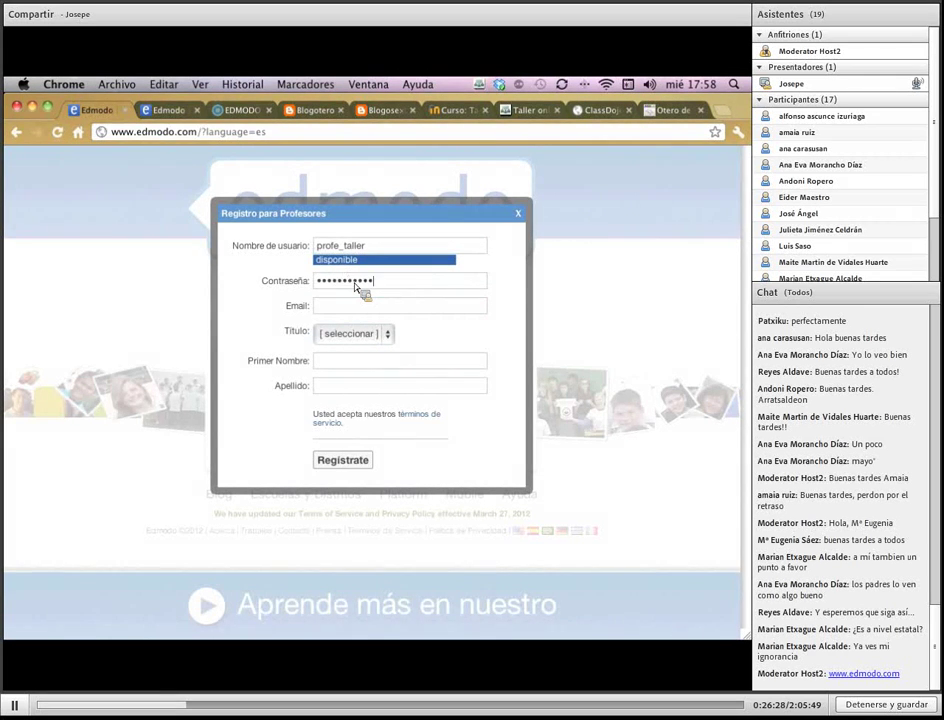
{"action": "type", "text": "*"}
{"action": "key", "text": "Tab"}
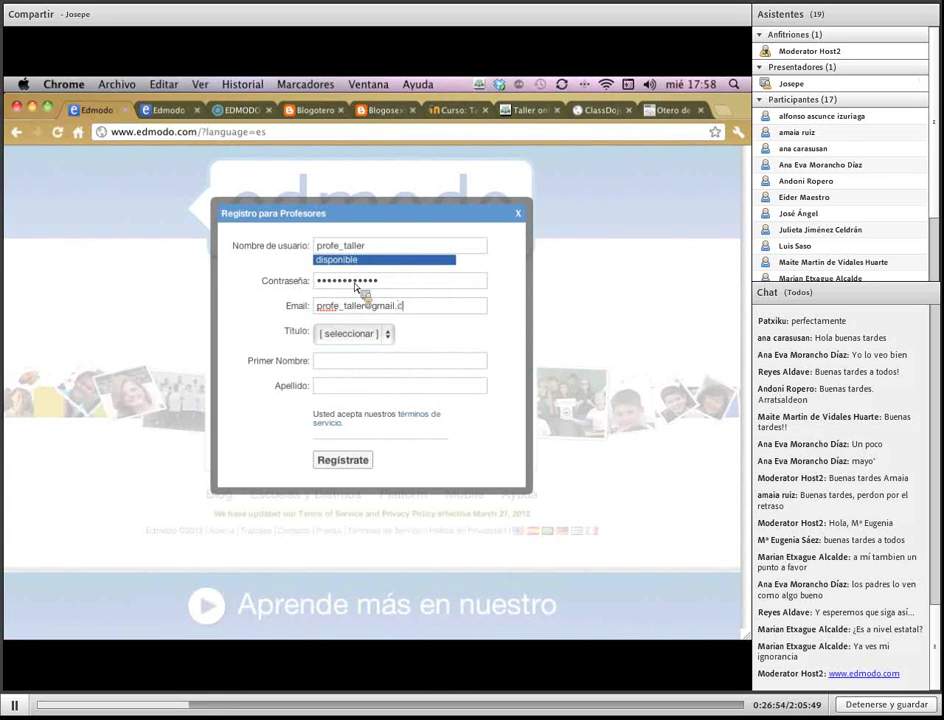
Choose the title Sr., enter the teacher's first name and surname, and register
{"action": "left_click", "coordinate": [385, 335]}
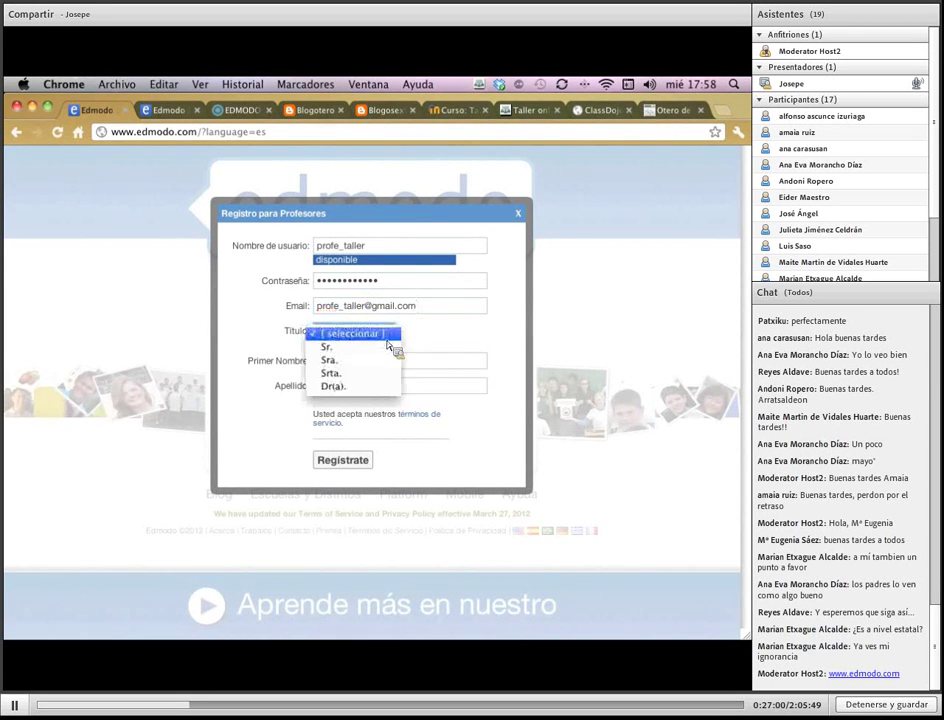
{"action": "left_click", "coordinate": [388, 346]}
{"action": "left_click", "coordinate": [378, 367]}
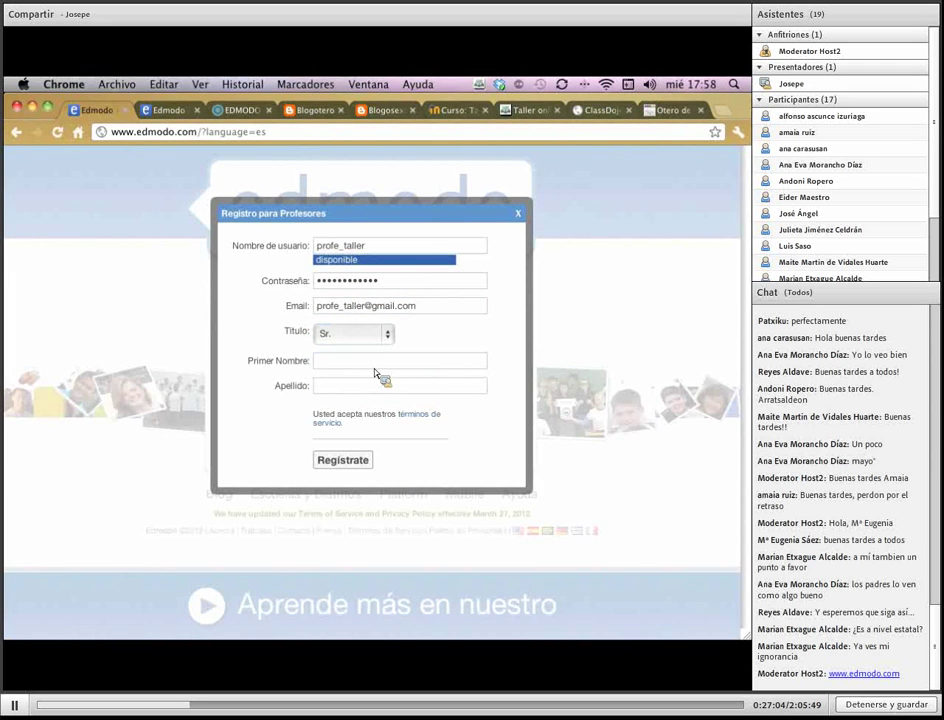
{"action": "key", "text": "Tab"}
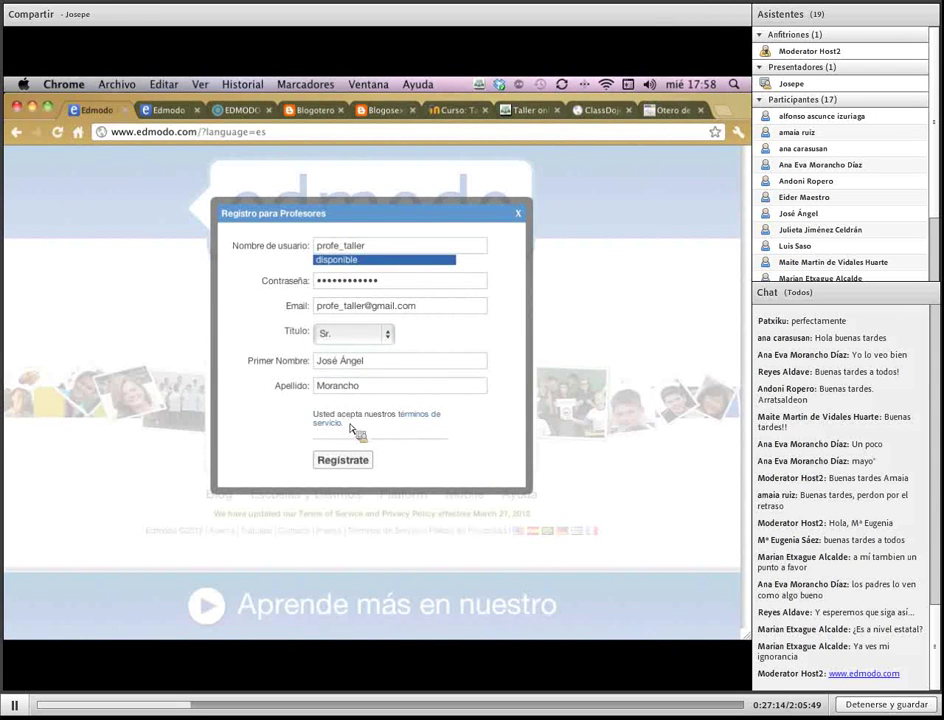
{"action": "left_click", "coordinate": [362, 459]}
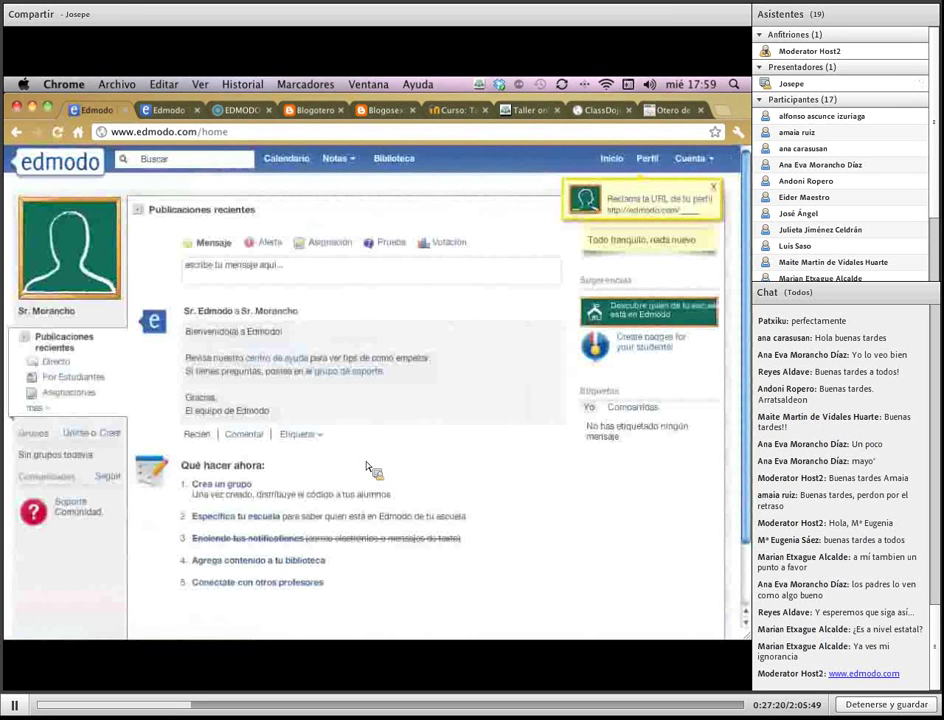
Close the 'Reclama la URL de tu perfil' popup on the new home page
{"action": "scroll", "coordinate": [369, 442], "scroll_direction": "down", "scroll_amount": 3}
{"action": "scroll", "coordinate": [369, 437], "scroll_direction": "up", "scroll_amount": 3}
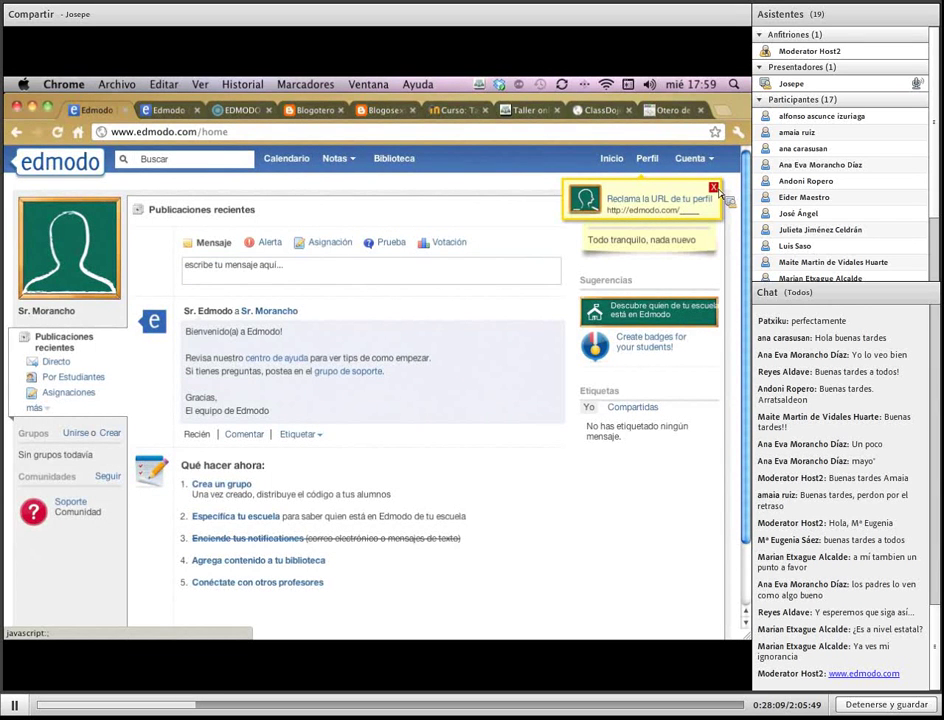
{"action": "left_click", "coordinate": [714, 188]}
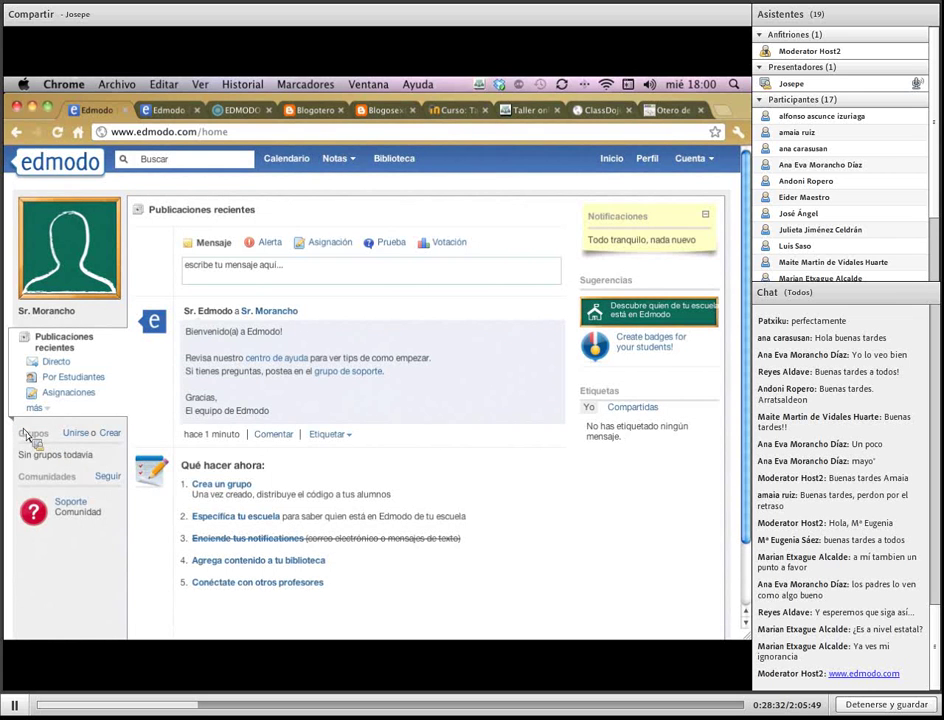
{"action": "left_click_drag", "start_coordinate": [28, 438], "coordinate": [73, 459]}
Start a new group named 'Grupo Taller Experiencias'
{"action": "left_click", "coordinate": [110, 434]}
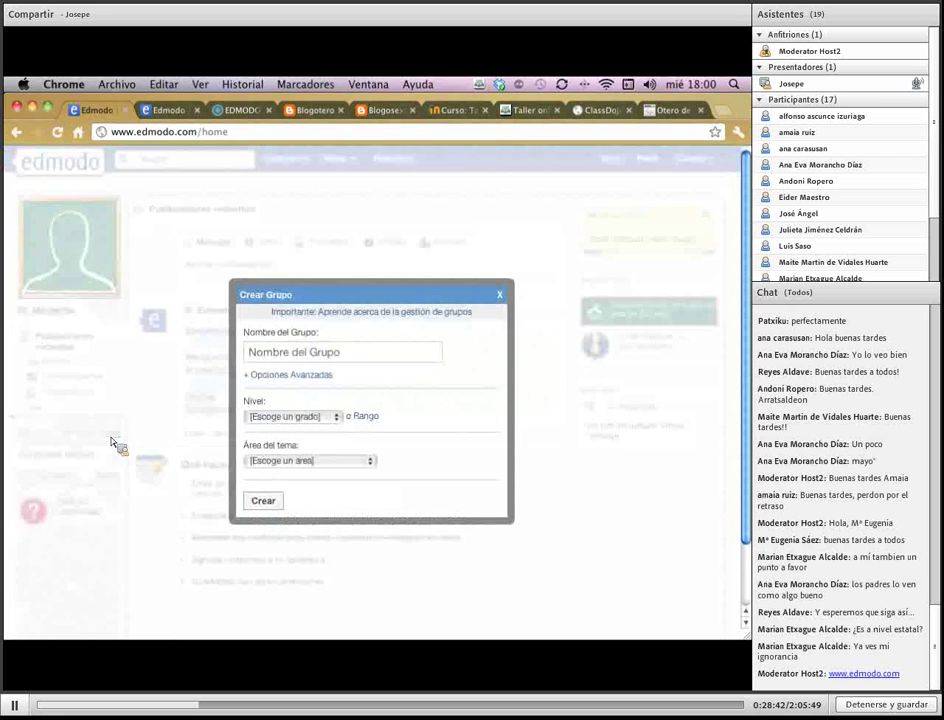
{"action": "left_click", "coordinate": [379, 355]}
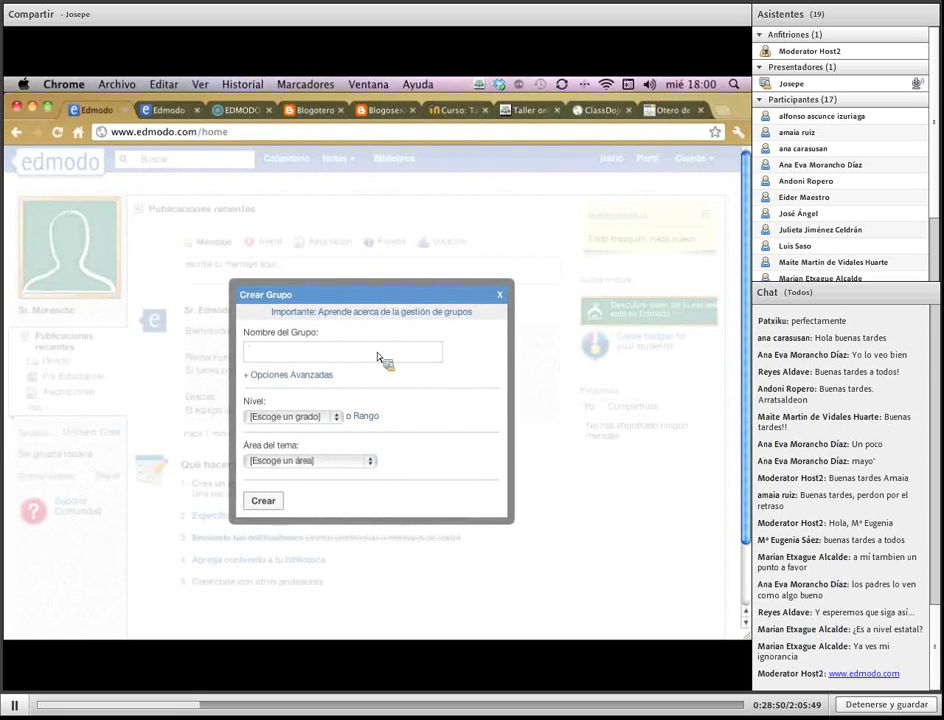
{"action": "type", "text": "Grupo Taller Experiencias"}
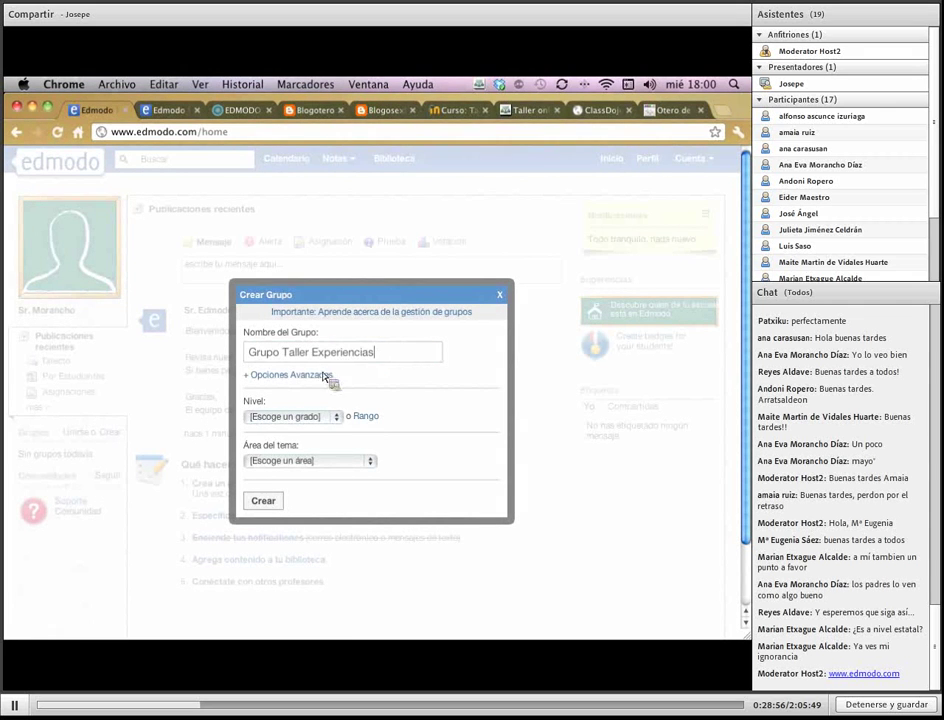
Set the group level to 6to and subject area to Todos, showing advanced options
{"action": "left_click", "coordinate": [340, 417]}
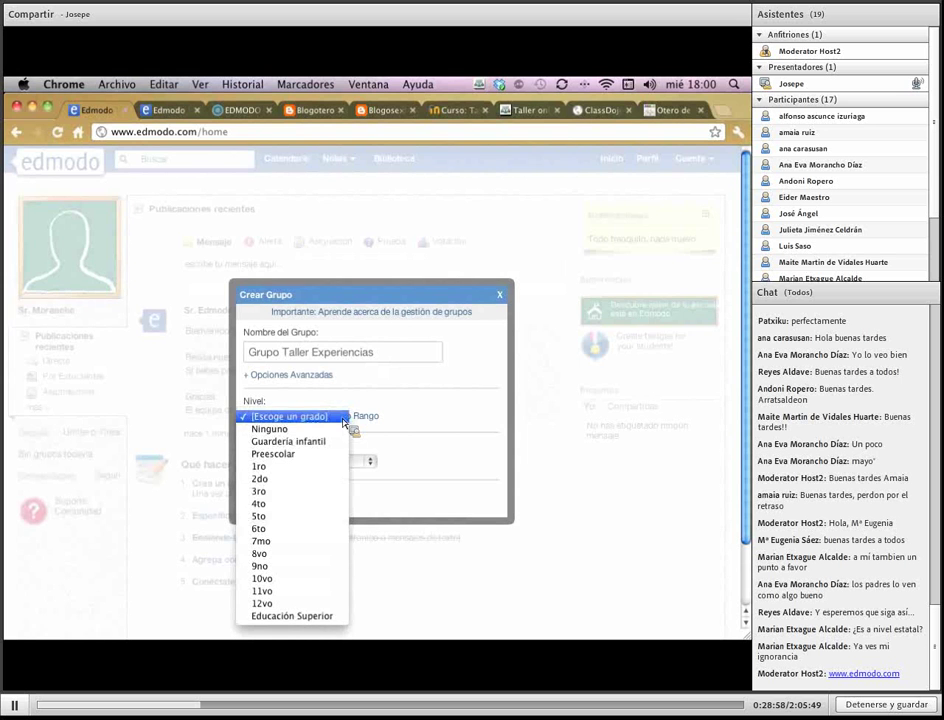
{"action": "left_click", "coordinate": [312, 535]}
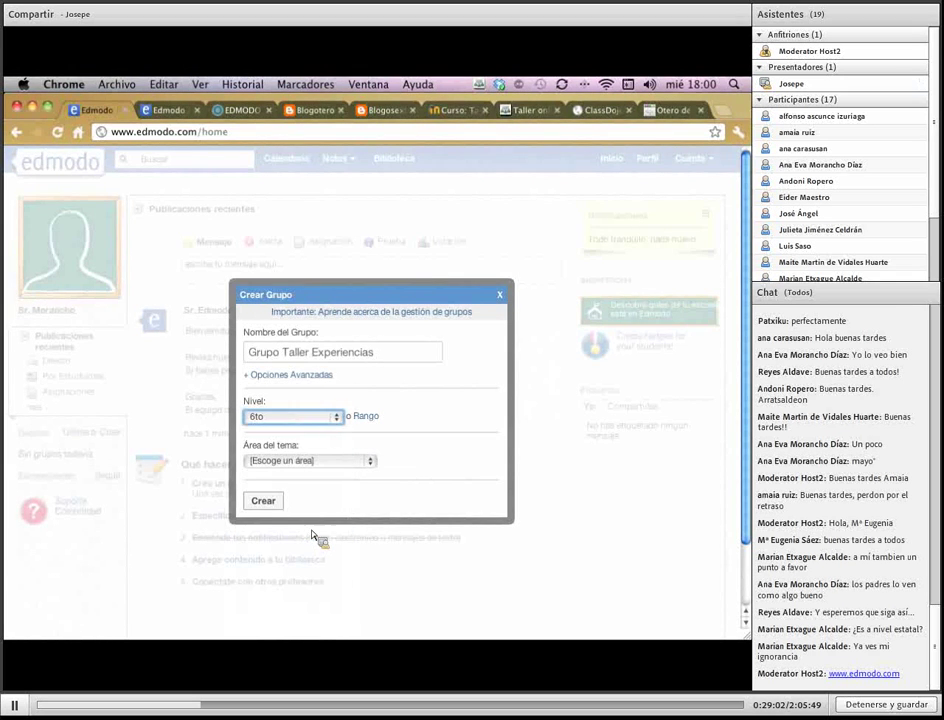
{"action": "left_click", "coordinate": [368, 418]}
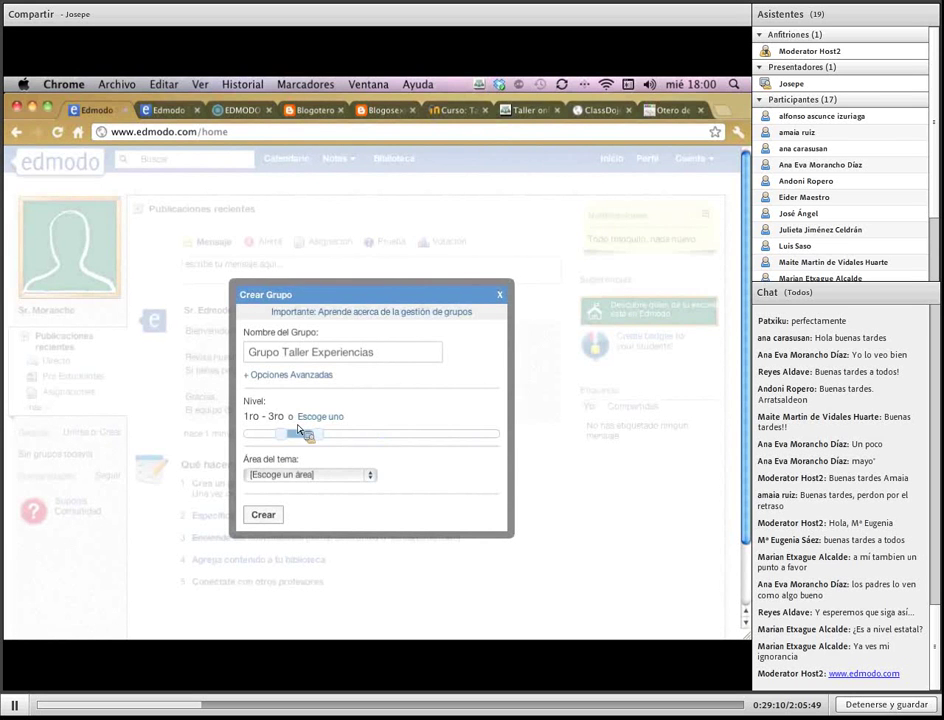
{"action": "left_click_drag", "start_coordinate": [316, 435], "coordinate": [288, 442]}
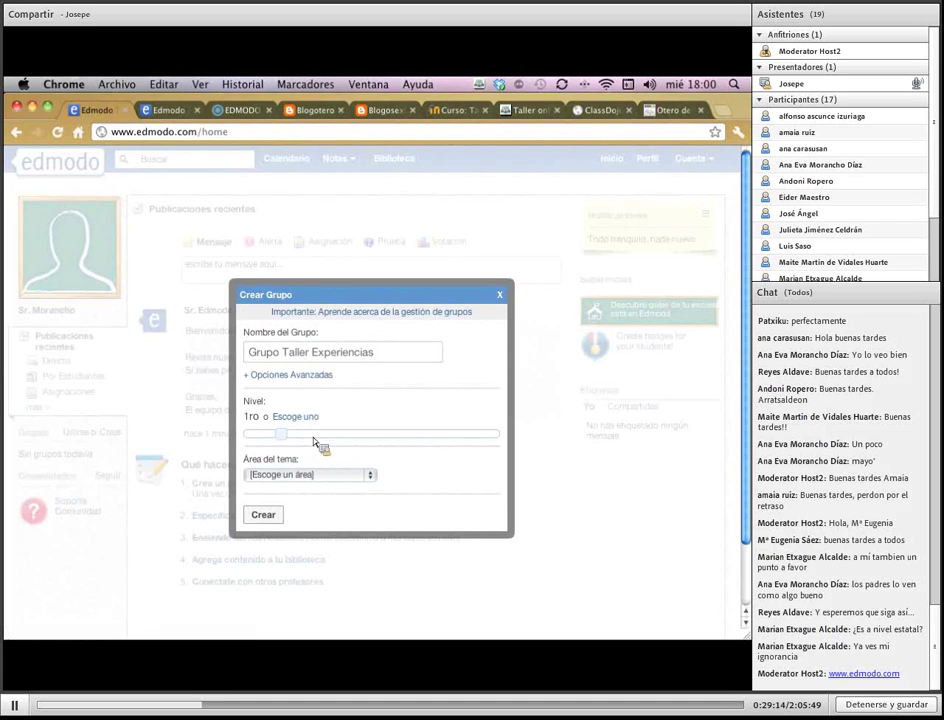
{"action": "left_click", "coordinate": [296, 417]}
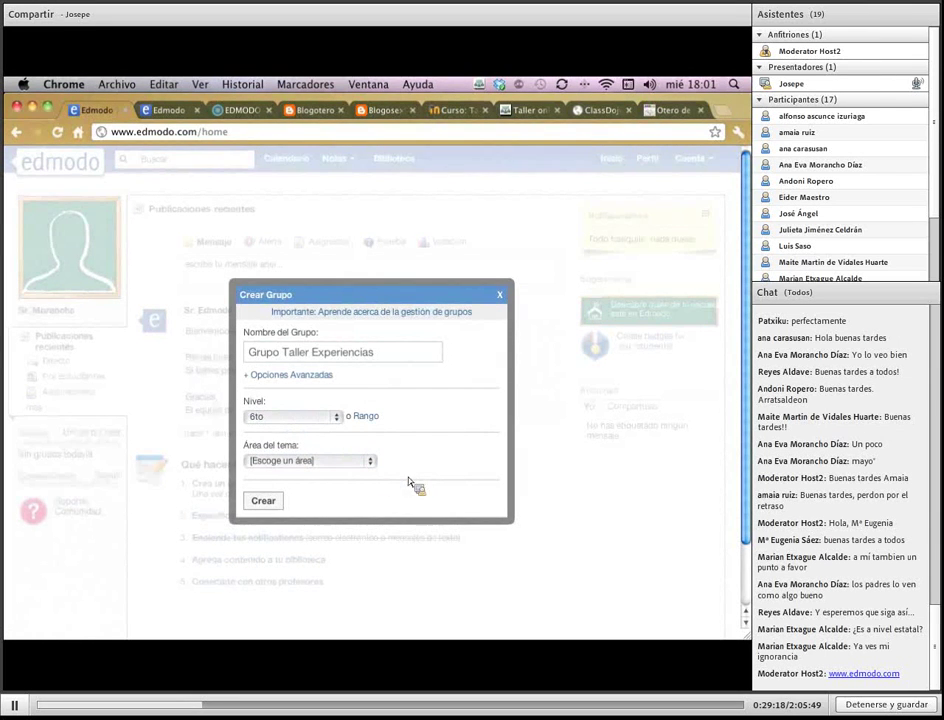
{"action": "left_click", "coordinate": [359, 465]}
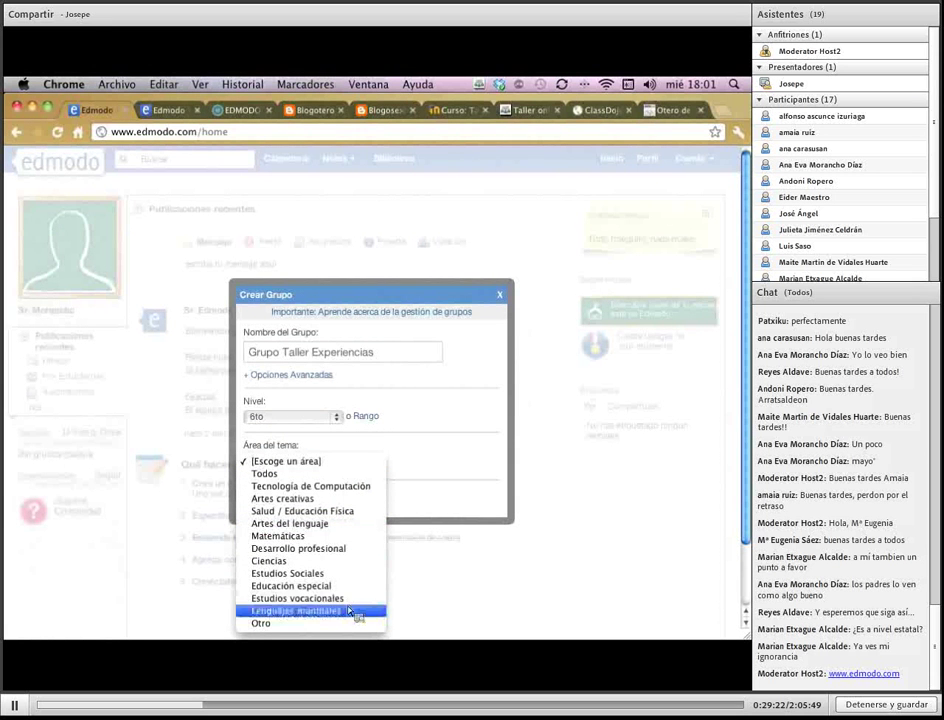
{"action": "left_click", "coordinate": [326, 477]}
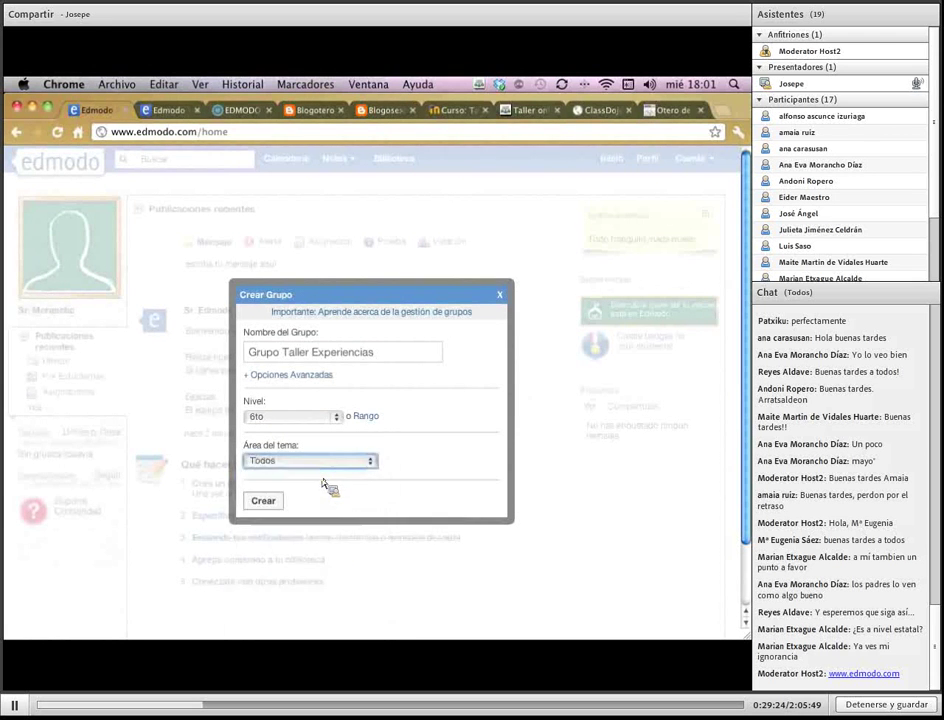
{"action": "left_click", "coordinate": [324, 379]}
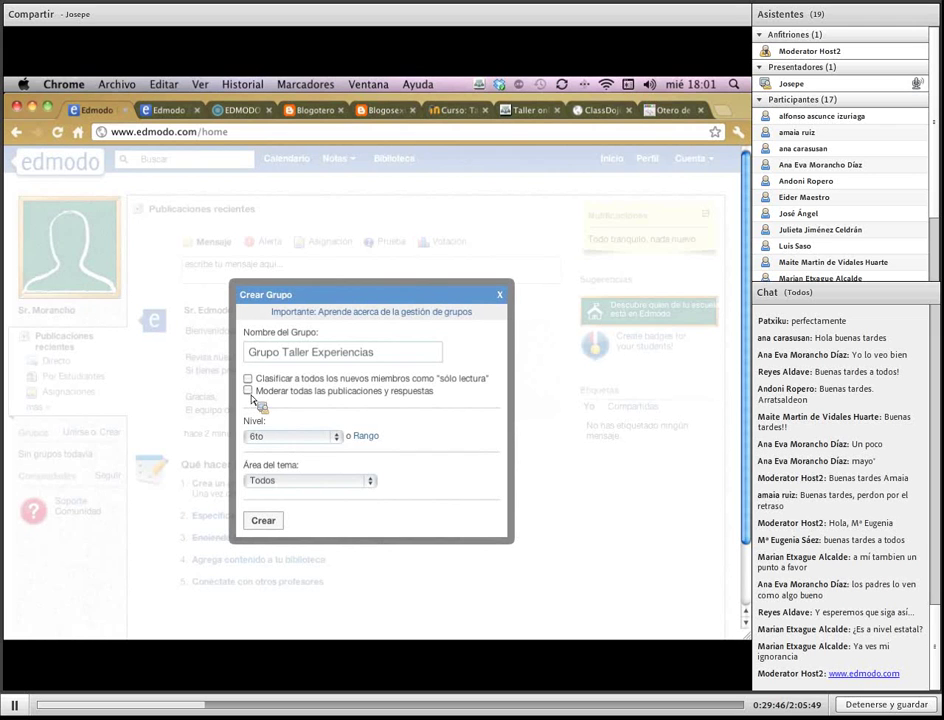
Create Grupo Taller Experiencias, dismiss the confirmation, and open its group page
{"action": "left_click", "coordinate": [260, 526]}
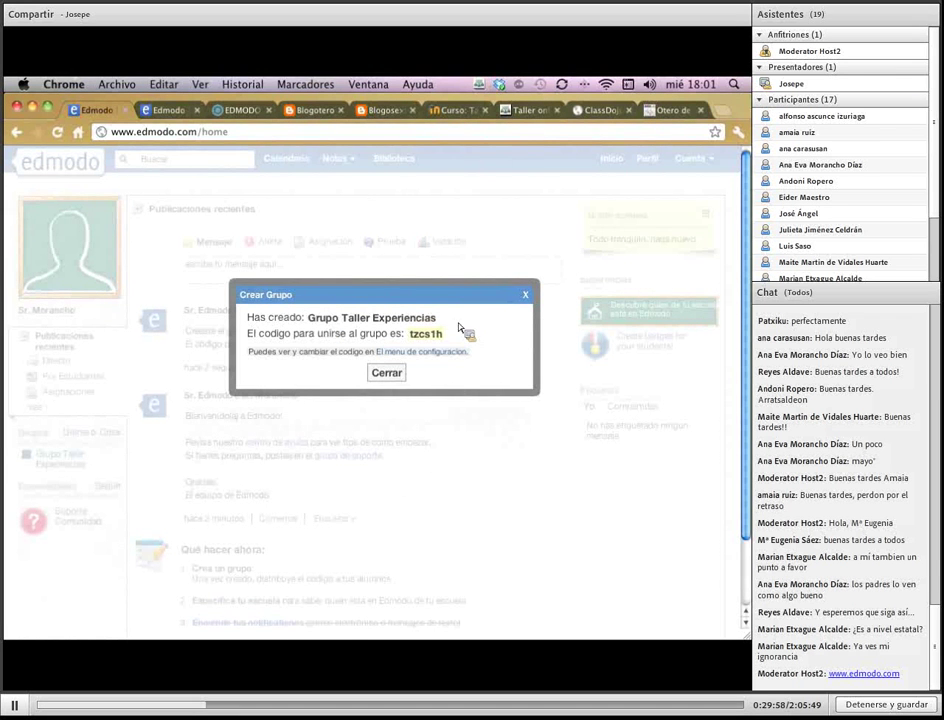
{"action": "left_click", "coordinate": [390, 379]}
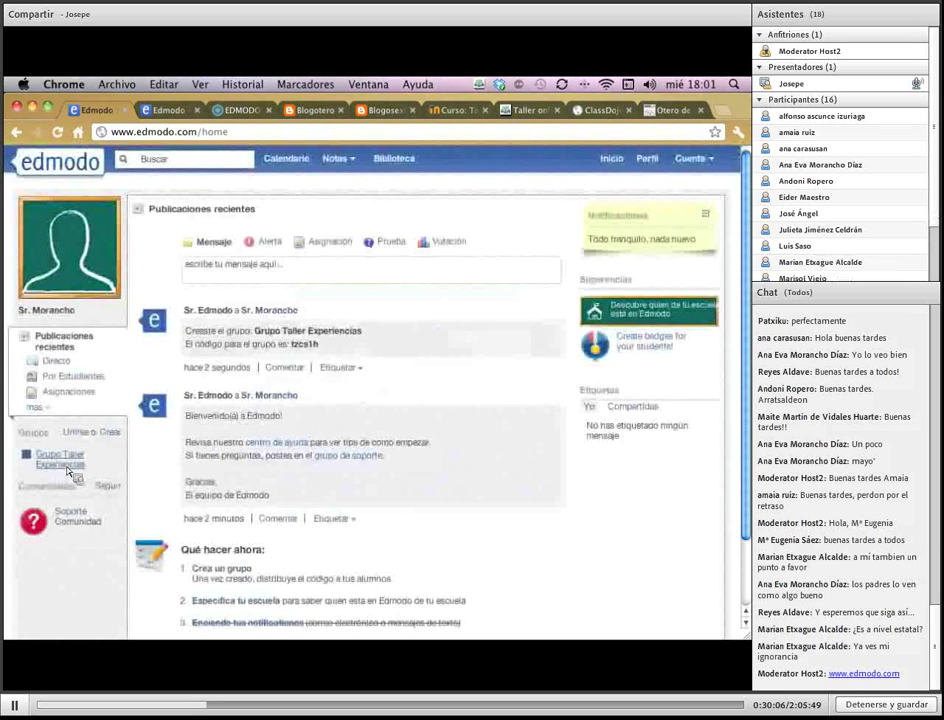
{"action": "left_click", "coordinate": [62, 462]}
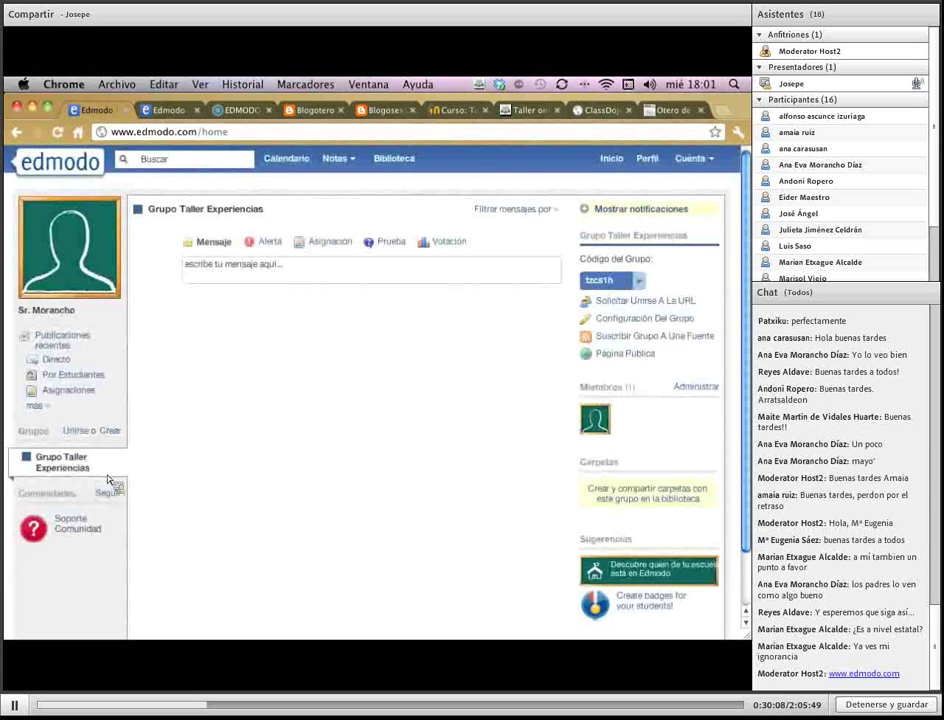
Copy the group's join code and log out of the teacher account
{"action": "right_click", "coordinate": [606, 288]}
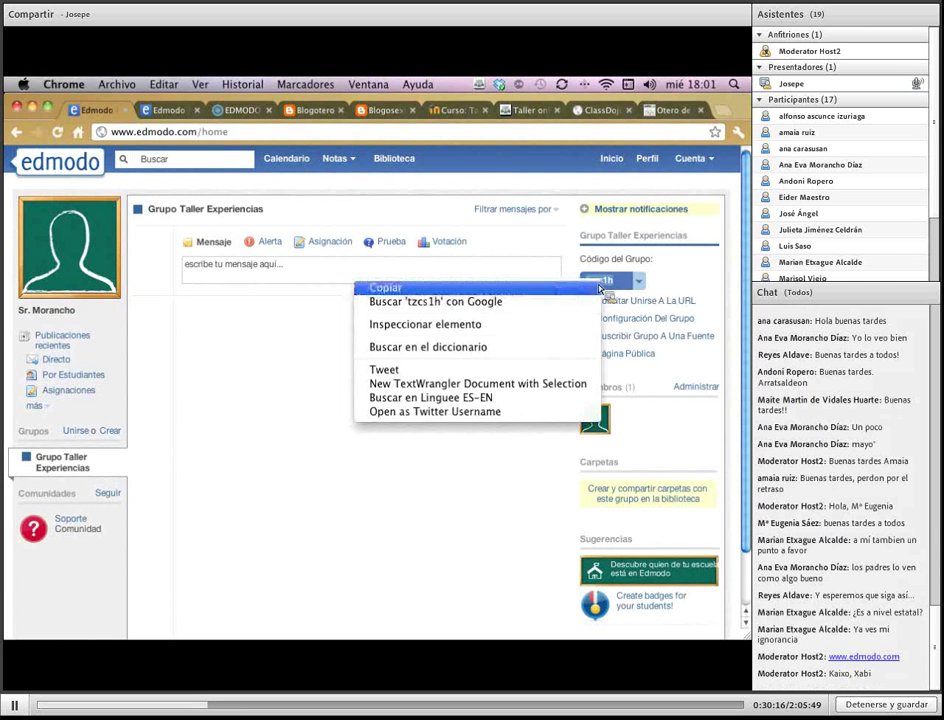
{"action": "left_click", "coordinate": [520, 292]}
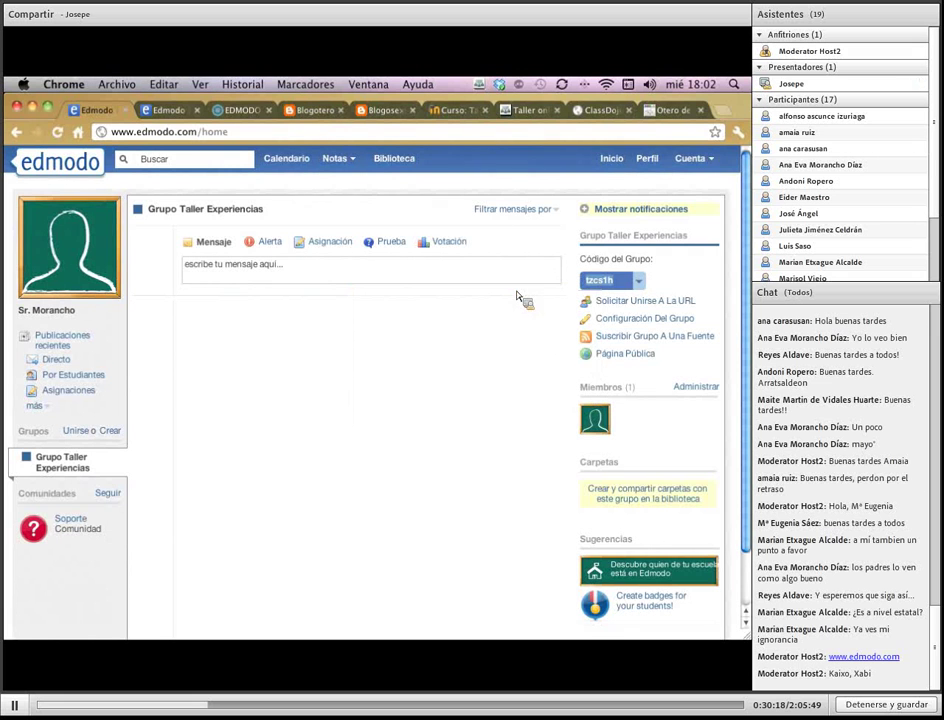
{"action": "left_click", "coordinate": [710, 162]}
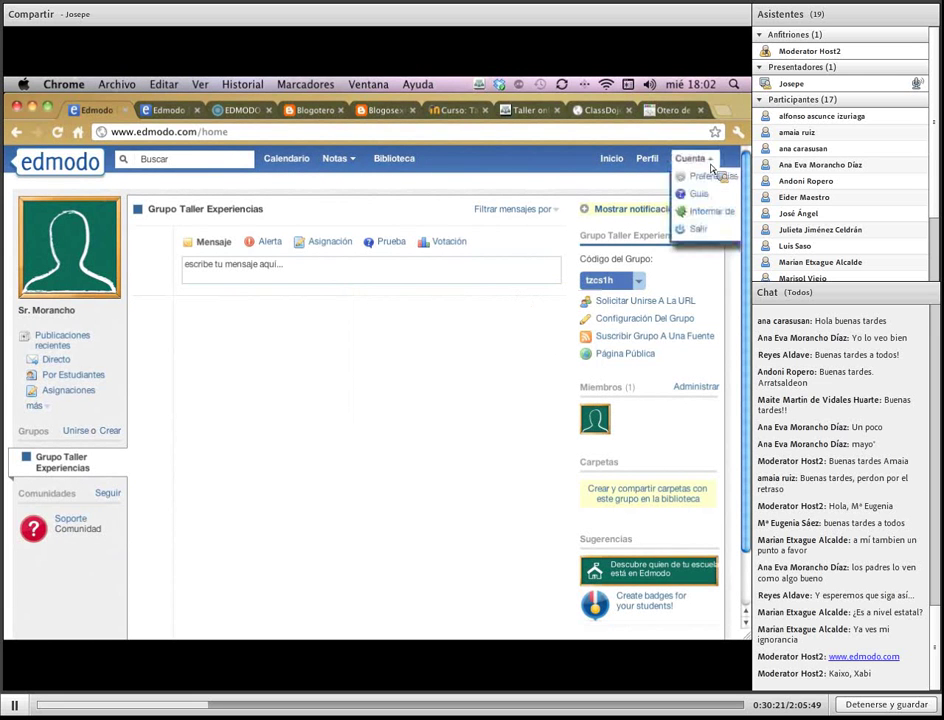
{"action": "left_click", "coordinate": [707, 233]}
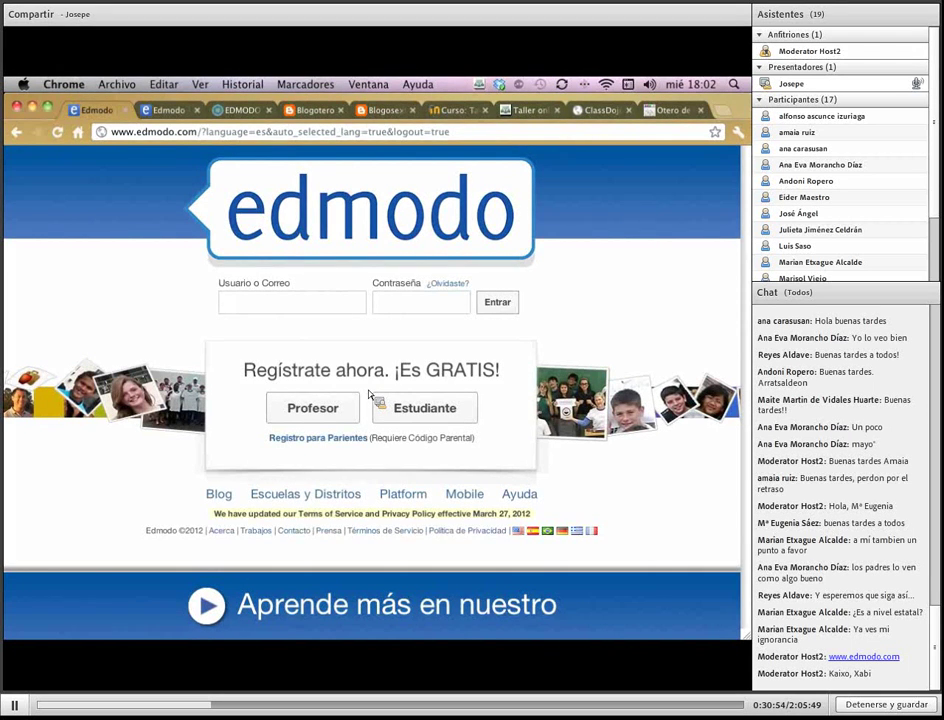
Start registering a student account via the Estudiante option
{"action": "left_click", "coordinate": [435, 420]}
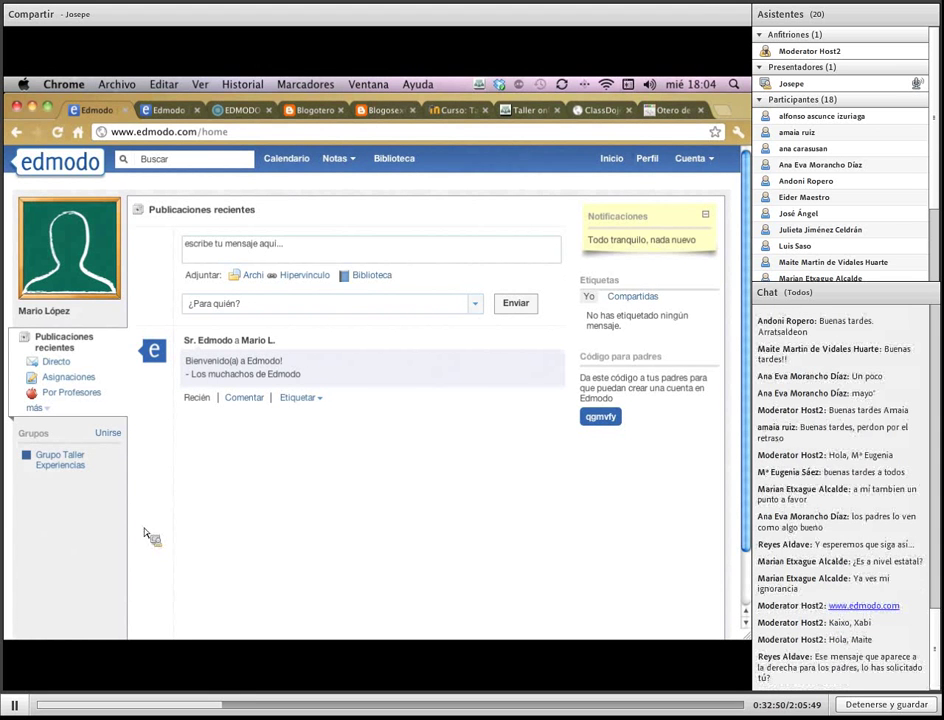
Copy the student's parent code from the home page and log out of the student account
{"action": "left_click", "coordinate": [690, 158]}
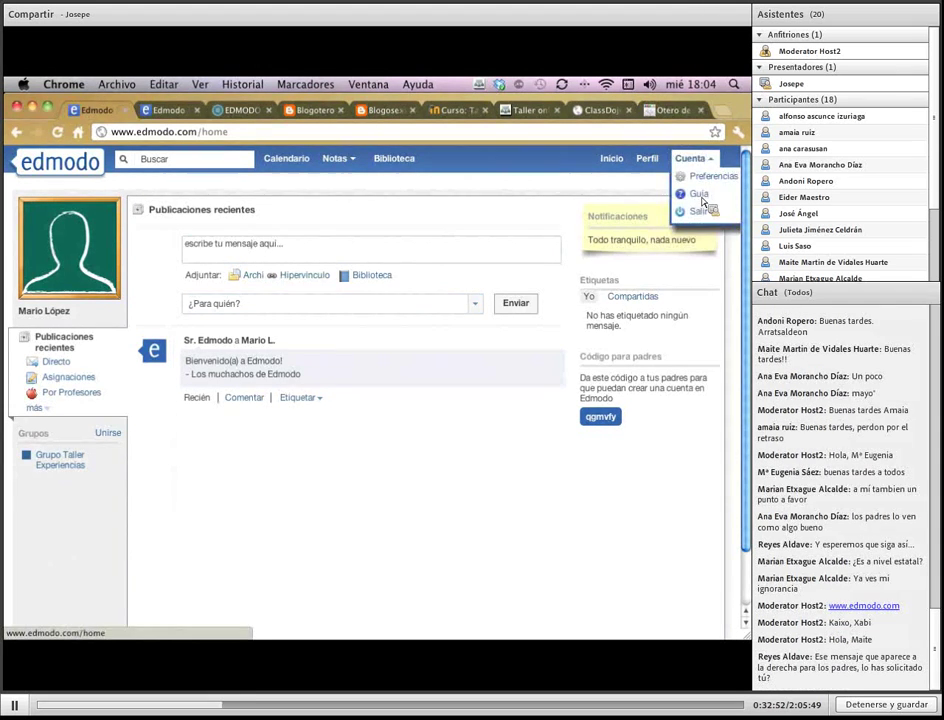
{"action": "left_click", "coordinate": [458, 258]}
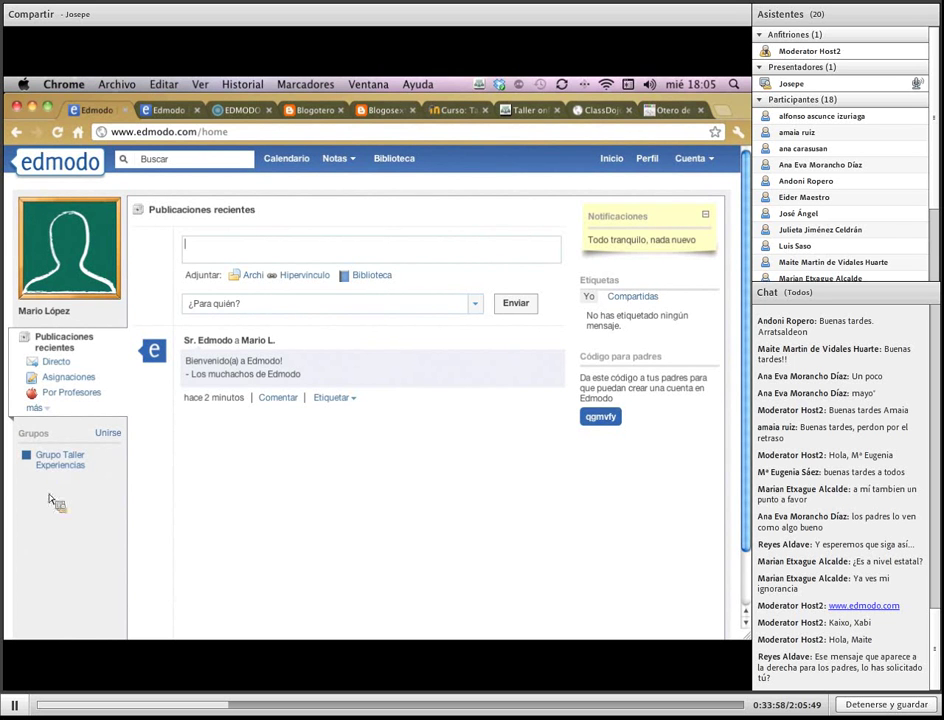
{"action": "left_click", "coordinate": [610, 428]}
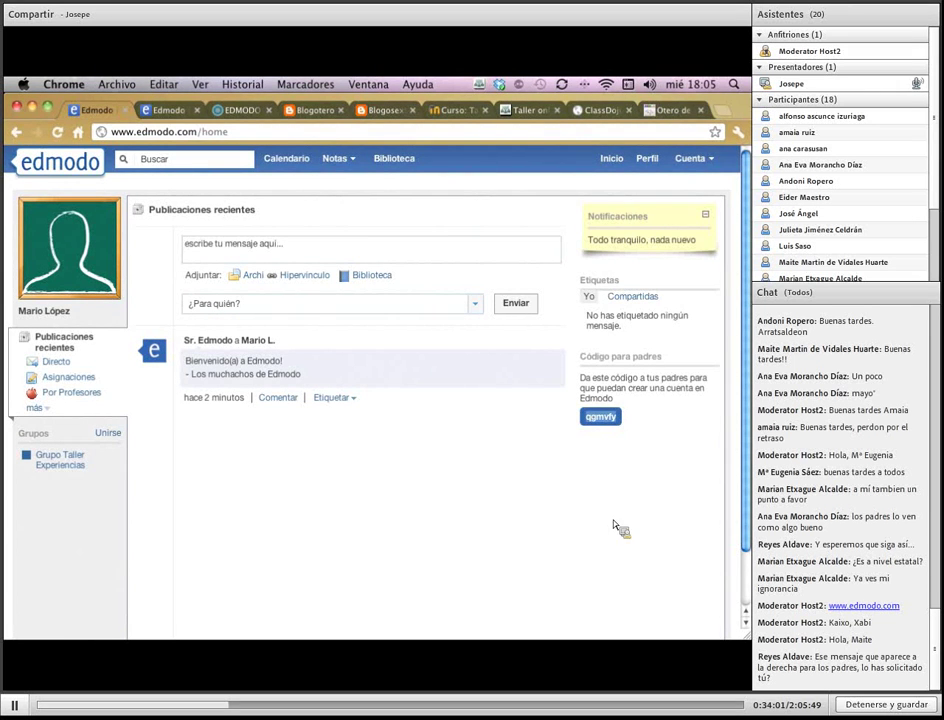
{"action": "double_click", "coordinate": [605, 417]}
{"action": "right_click", "coordinate": [603, 420]}
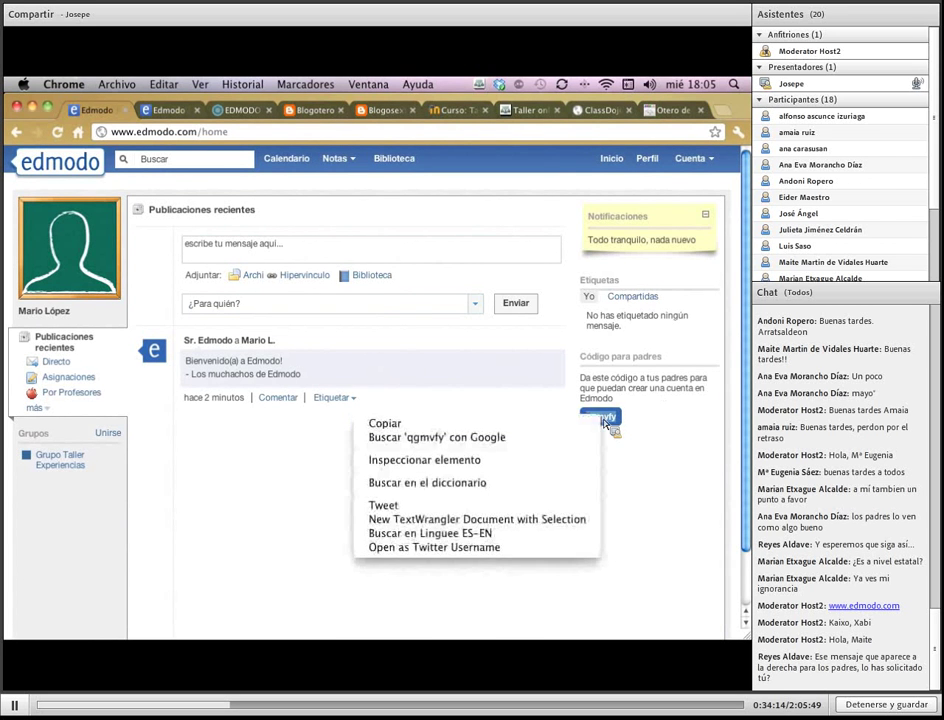
{"action": "left_click", "coordinate": [560, 426]}
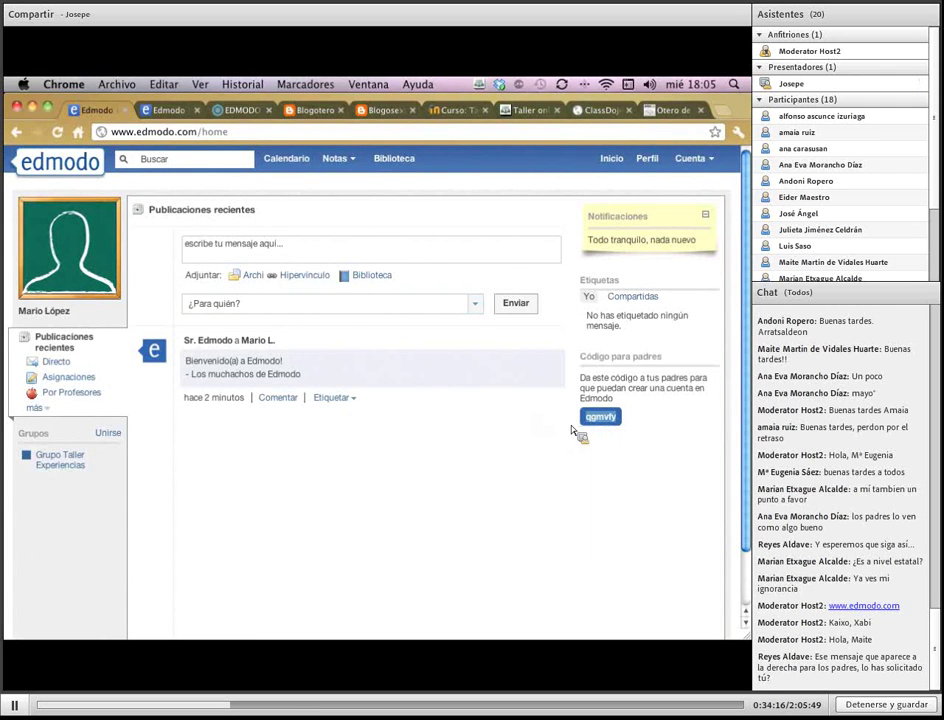
{"action": "left_click", "coordinate": [692, 158]}
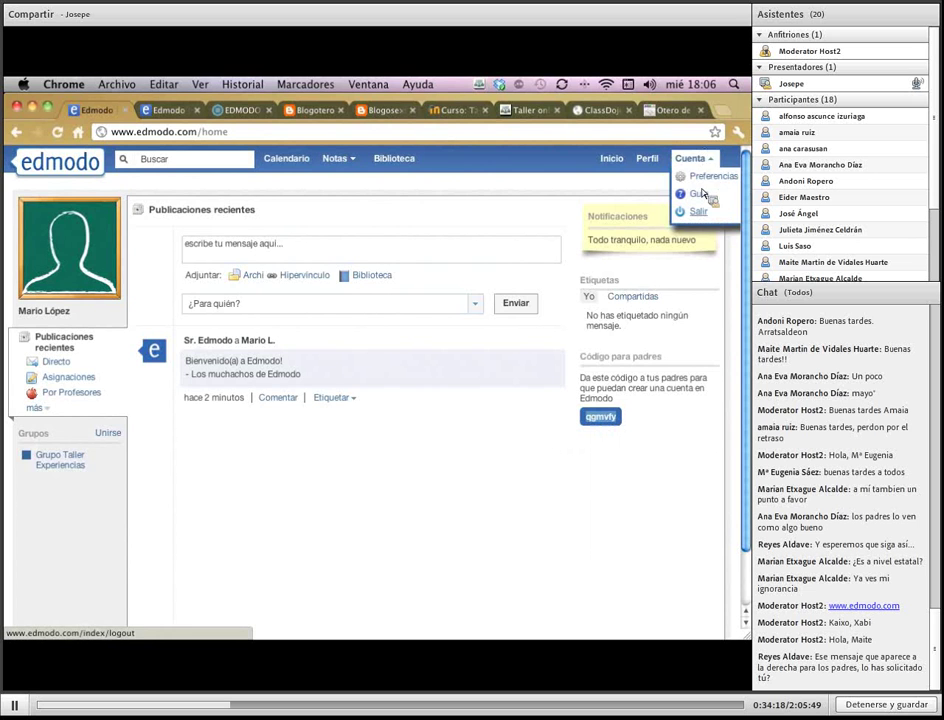
{"action": "left_click", "coordinate": [700, 211]}
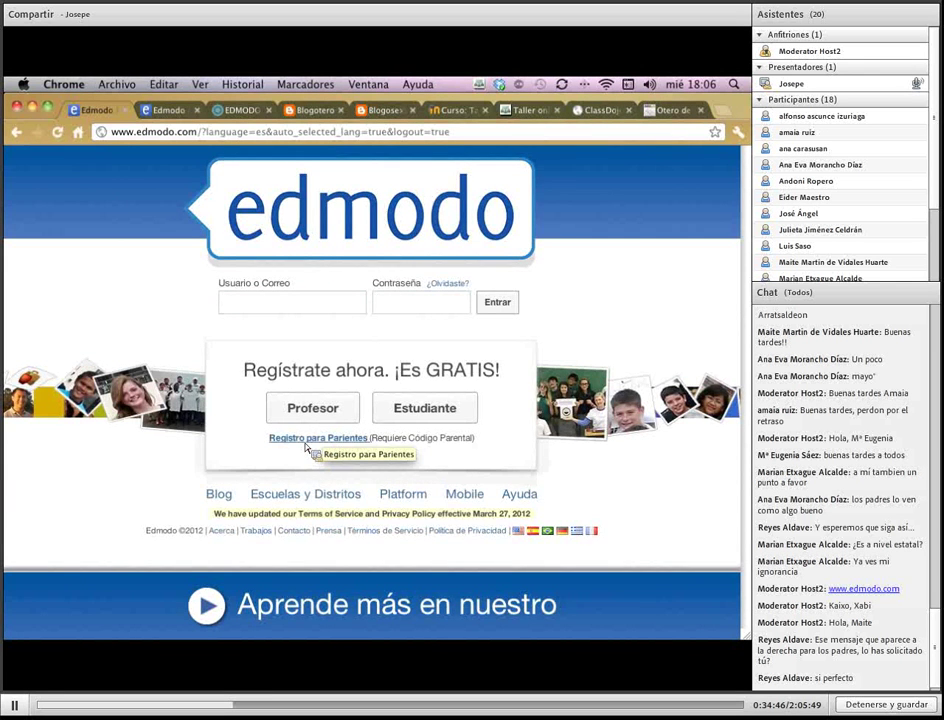
Begin a parent registration, pasting the parent code and keeping Madre as relationship
{"action": "left_click", "coordinate": [306, 444]}
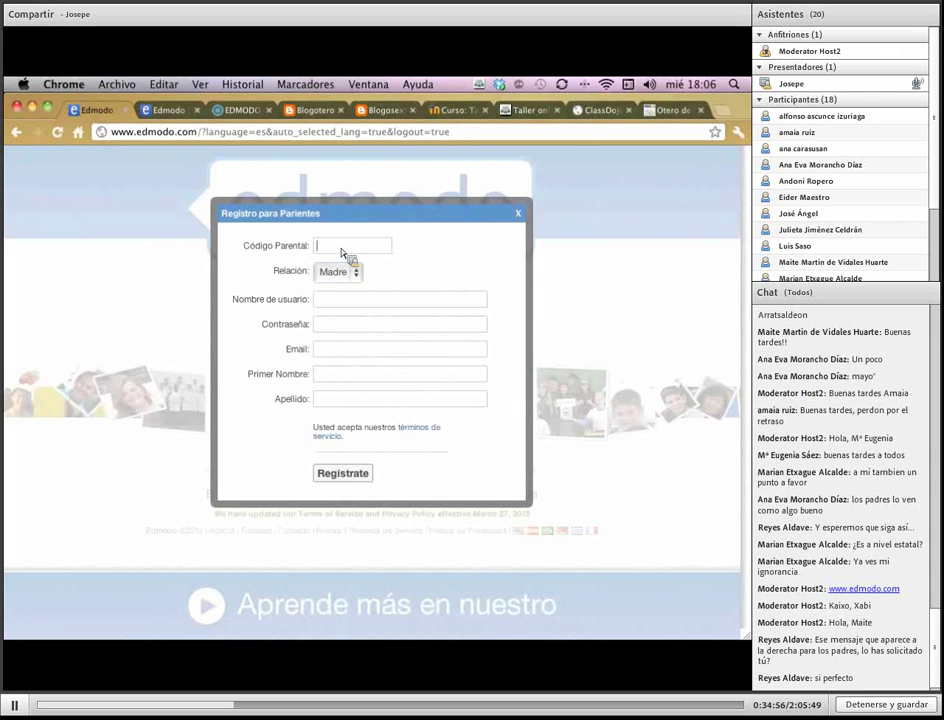
{"action": "right_click", "coordinate": [340, 244]}
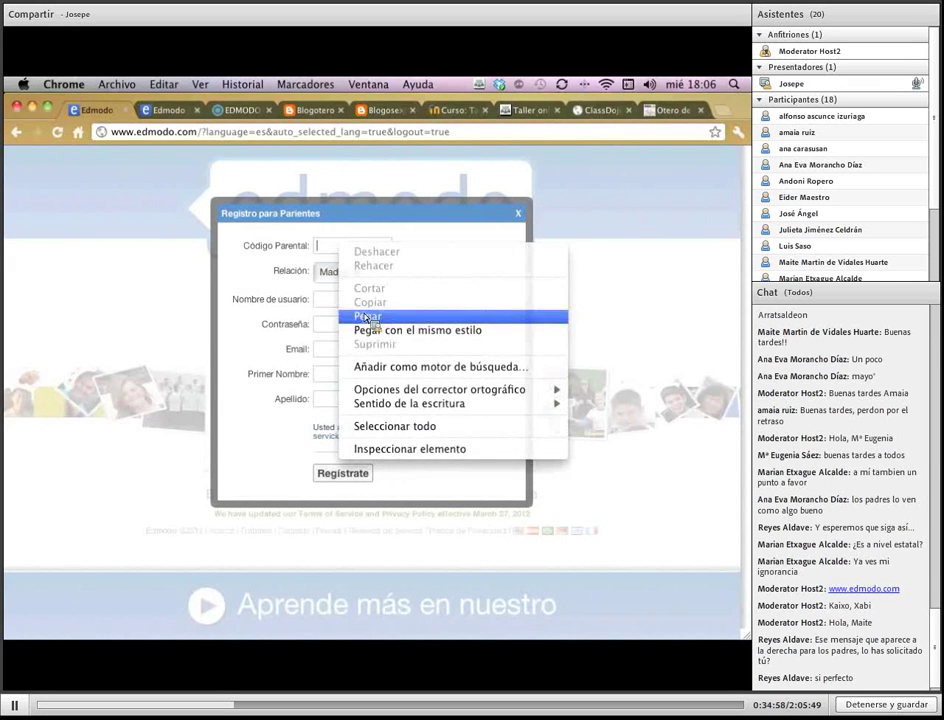
{"action": "left_click", "coordinate": [369, 317]}
{"action": "left_click", "coordinate": [354, 272]}
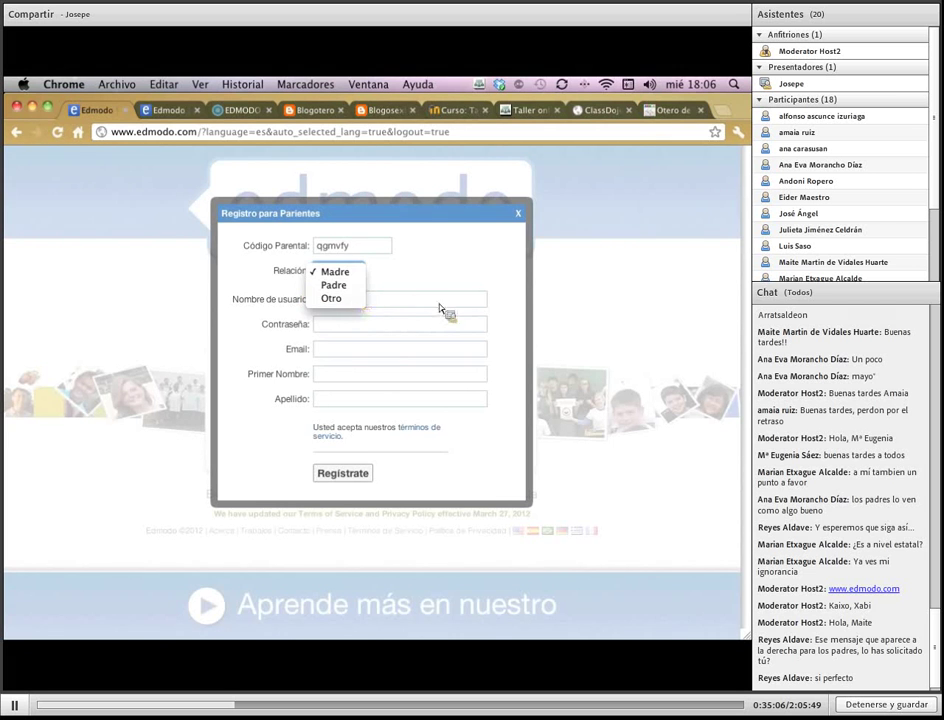
{"action": "left_click", "coordinate": [400, 302]}
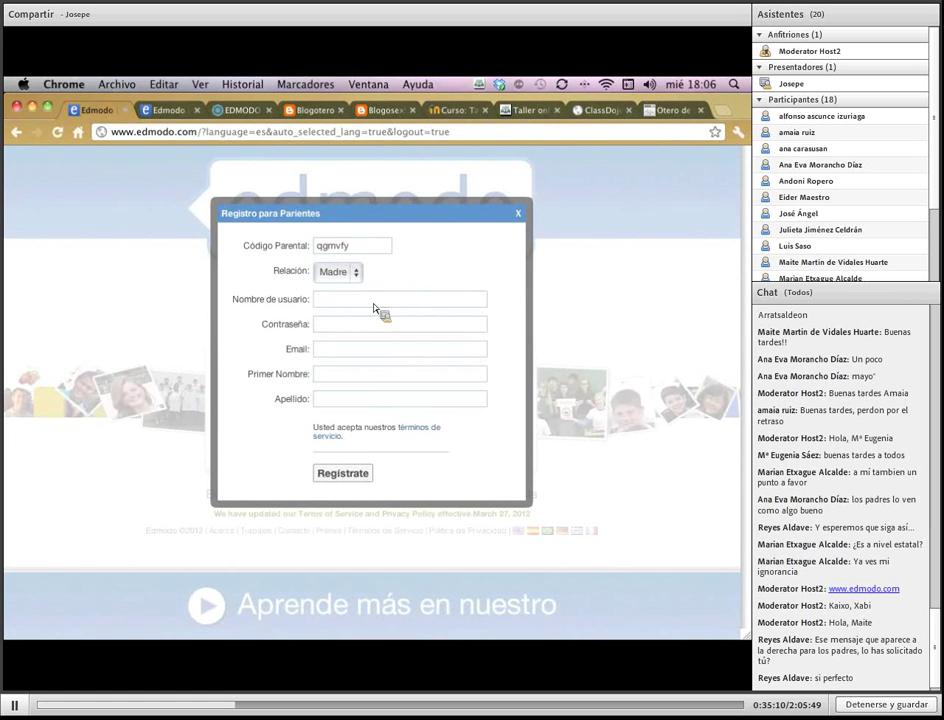
Fill in the parent's username, password, Gmail address, first name and surname
{"action": "type", "text": "padre_ta"}
{"action": "type", "text": "ller"}
{"action": "key", "text": "Tab"}
{"action": "type", "text": "****"}
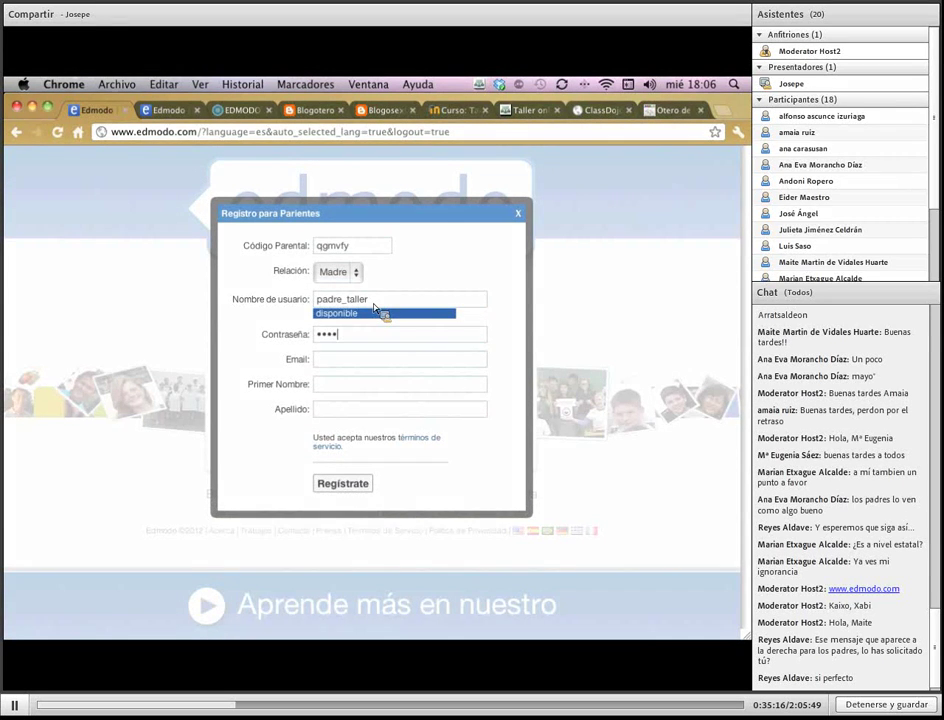
{"action": "type", "text": "********"}
{"action": "key", "text": "Tab"}
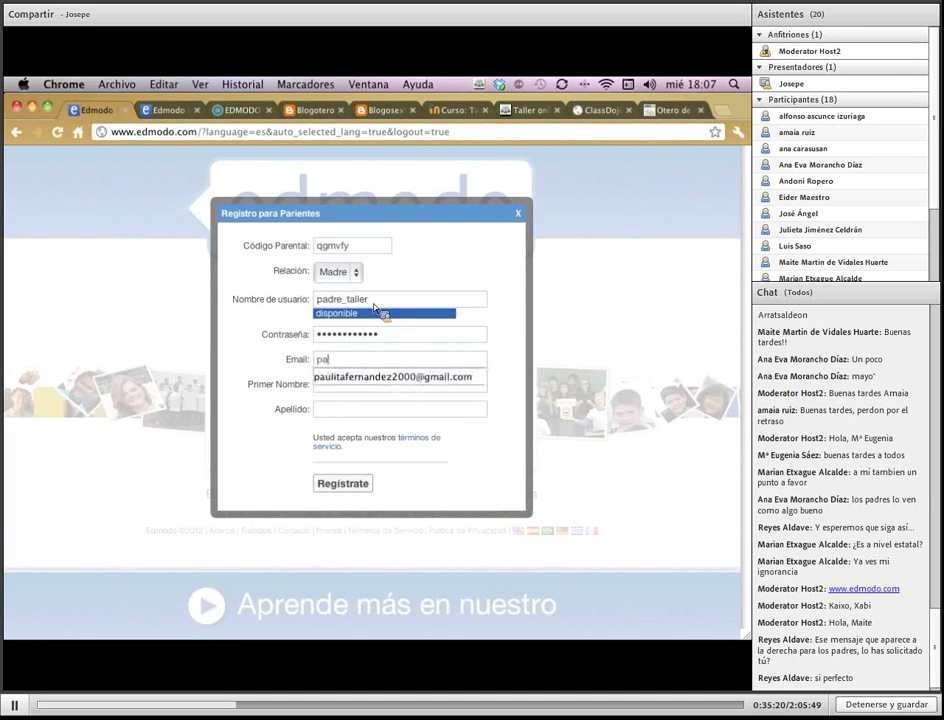
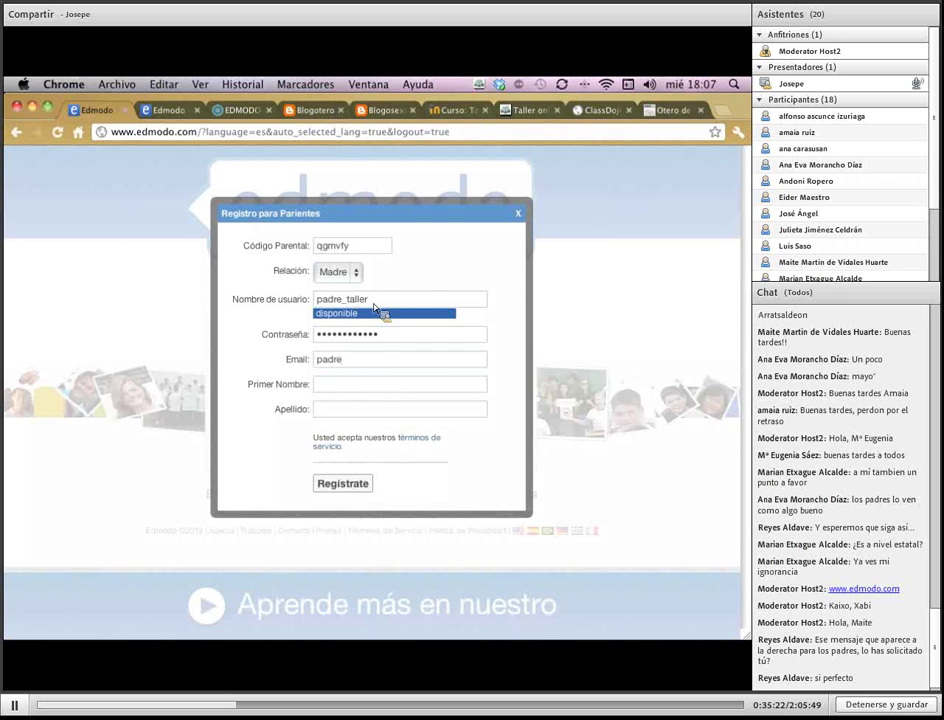
{"action": "key", "text": "Tab"}
{"action": "key", "text": "Tab"}
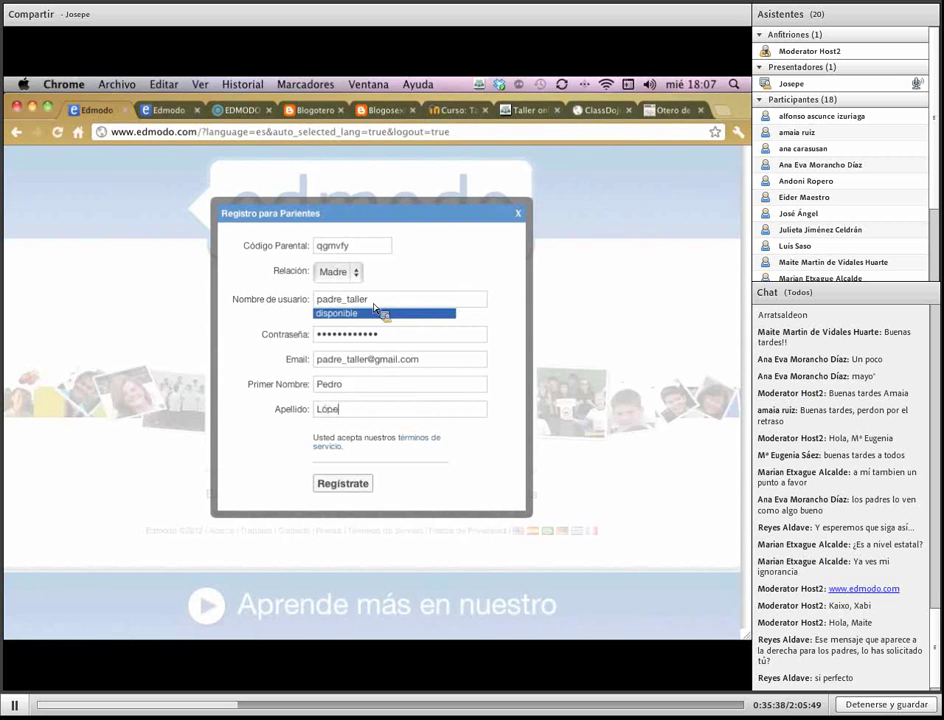
Double-check the parental code and password, then submit the parent registration
{"action": "double_click", "coordinate": [333, 248]}
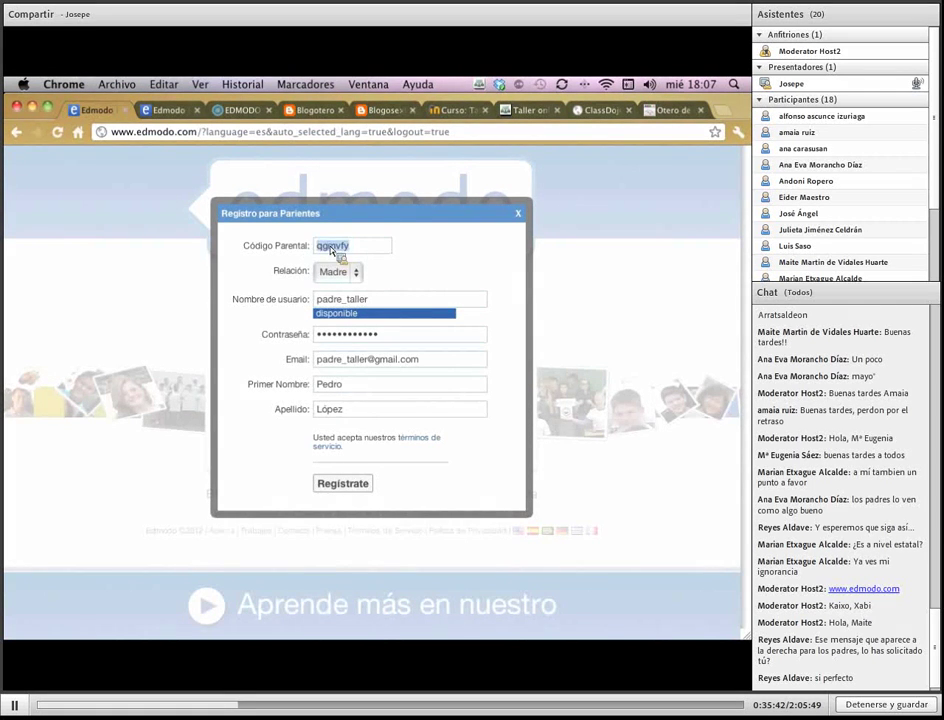
{"action": "key", "text": "Tab"}
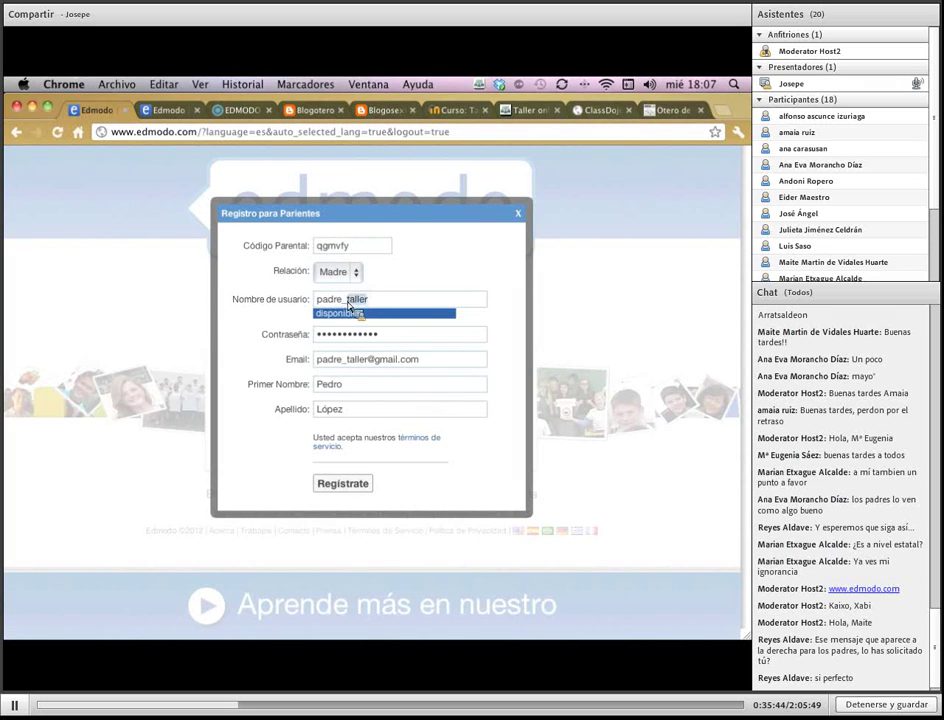
{"action": "left_click_drag", "start_coordinate": [346, 334], "coordinate": [380, 338]}
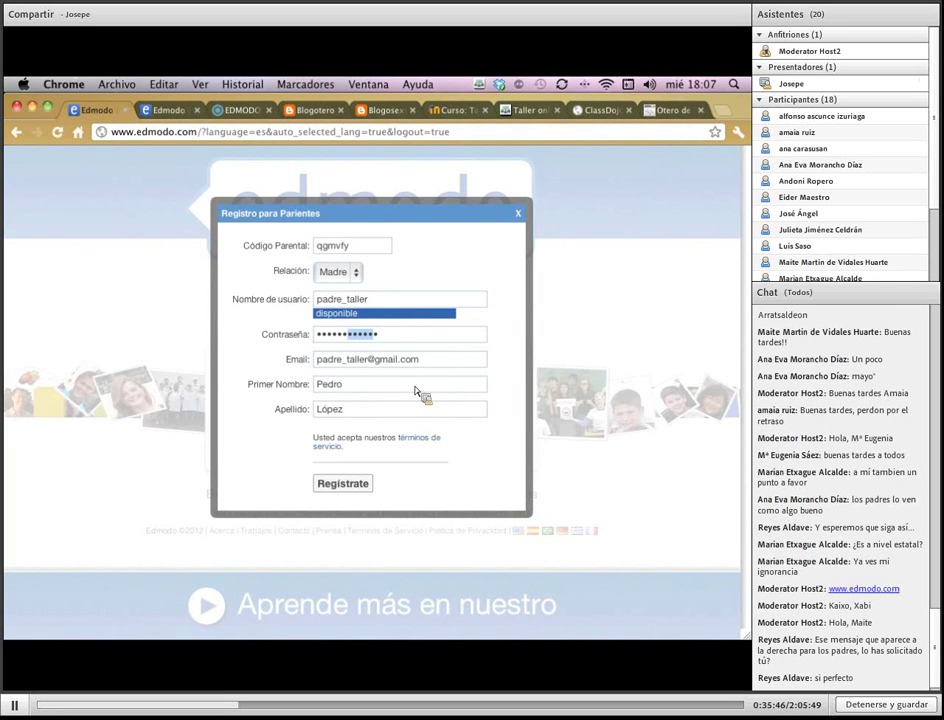
{"action": "left_click", "coordinate": [360, 389]}
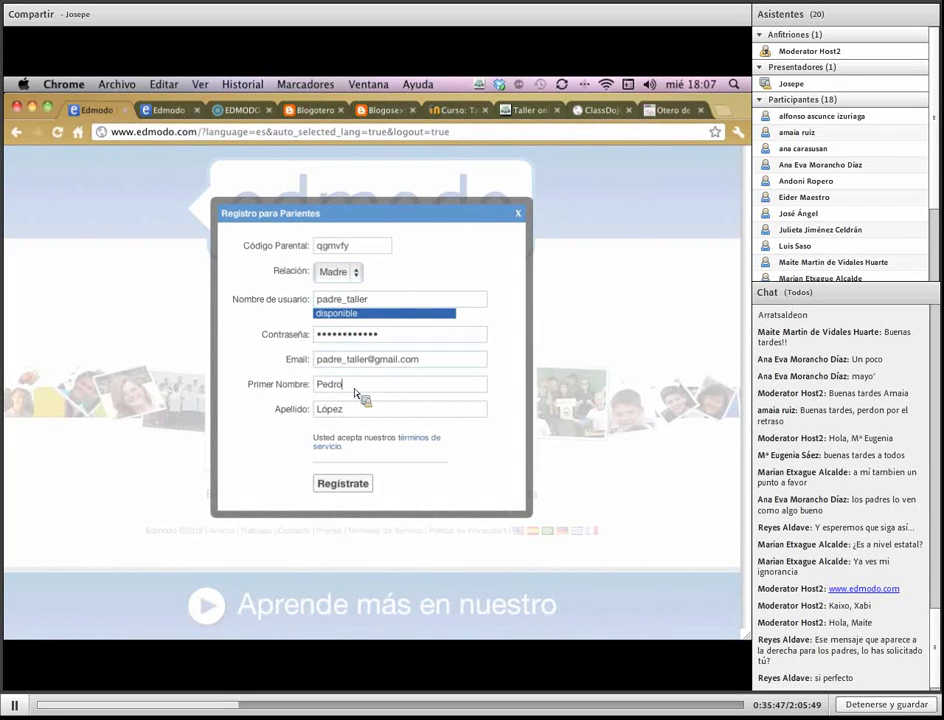
{"action": "left_click", "coordinate": [358, 490]}
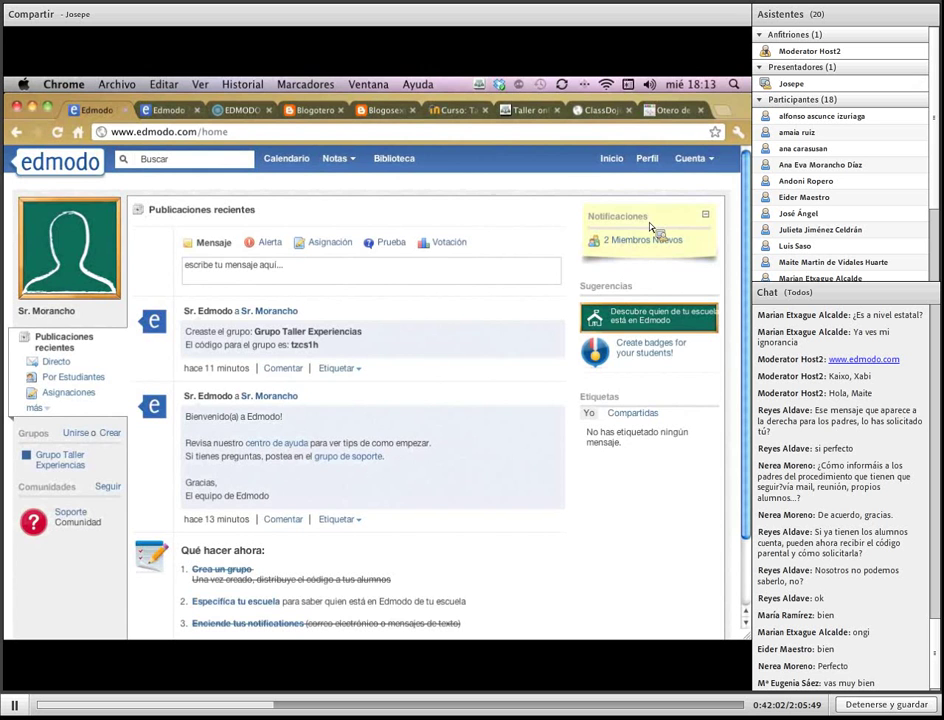
Sign in to the school's Edmodo site in the second tab with another teacher account
{"action": "scroll", "coordinate": [442, 387], "scroll_direction": "down", "scroll_amount": 2}
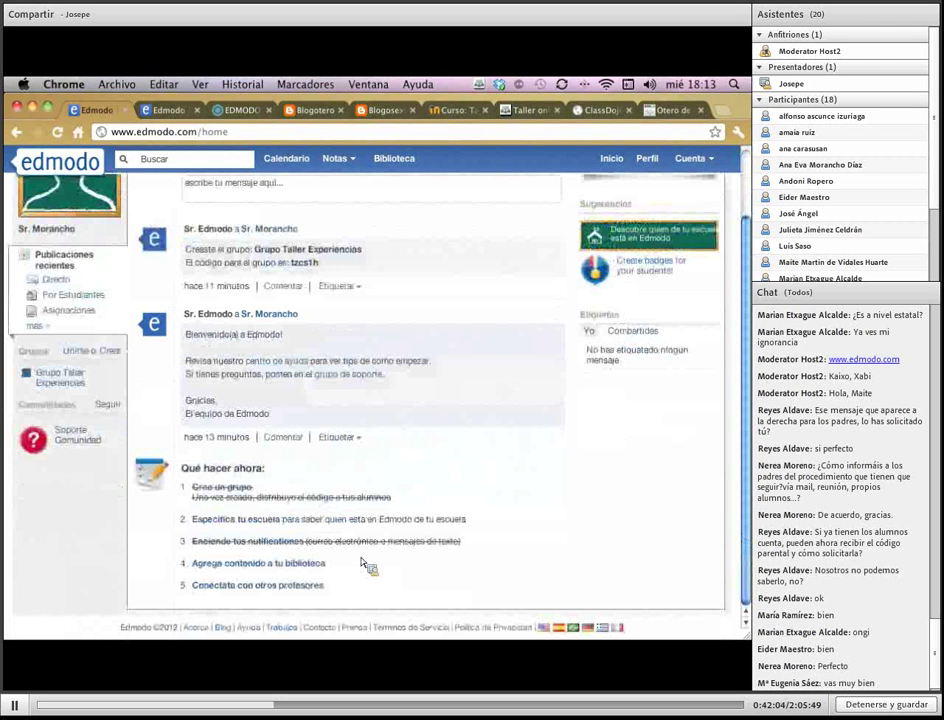
{"action": "left_click", "coordinate": [170, 111]}
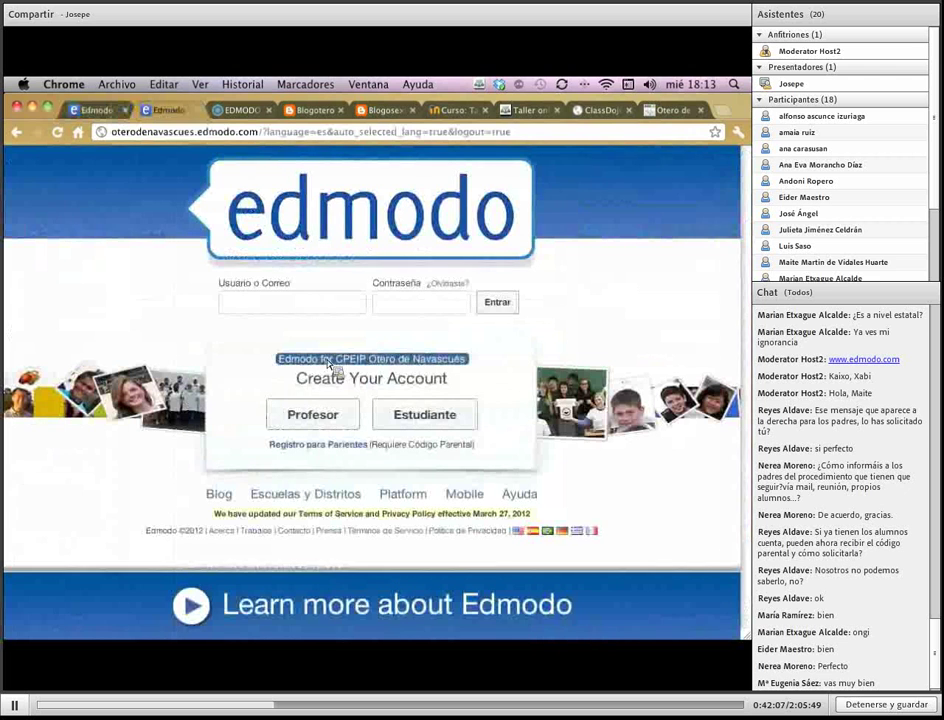
{"action": "left_click", "coordinate": [305, 304]}
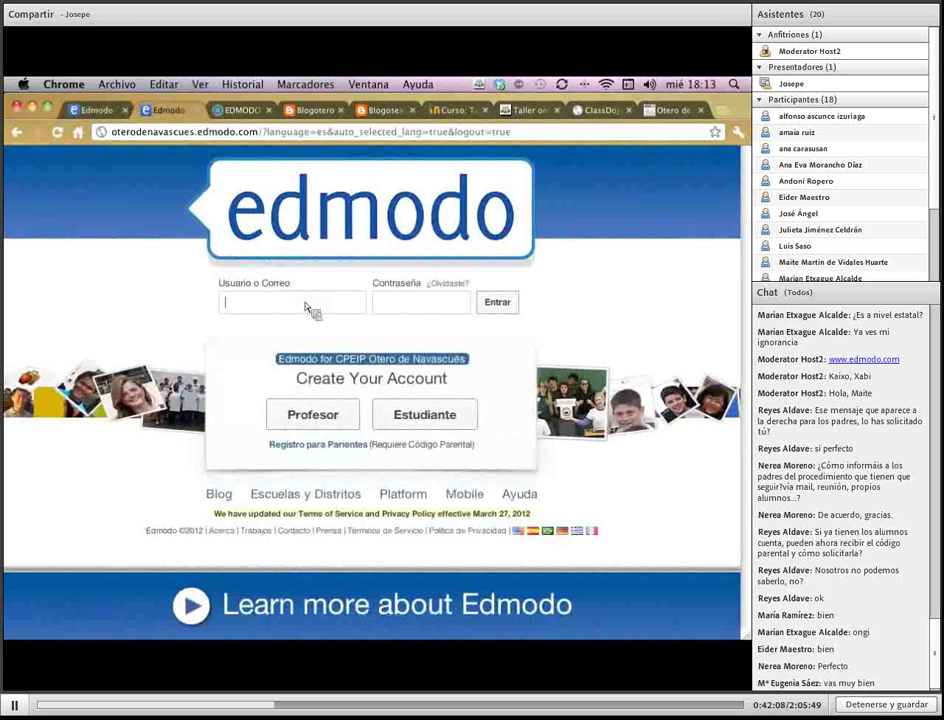
{"action": "type", "text": "blogotero"}
{"action": "key", "text": "Tab"}
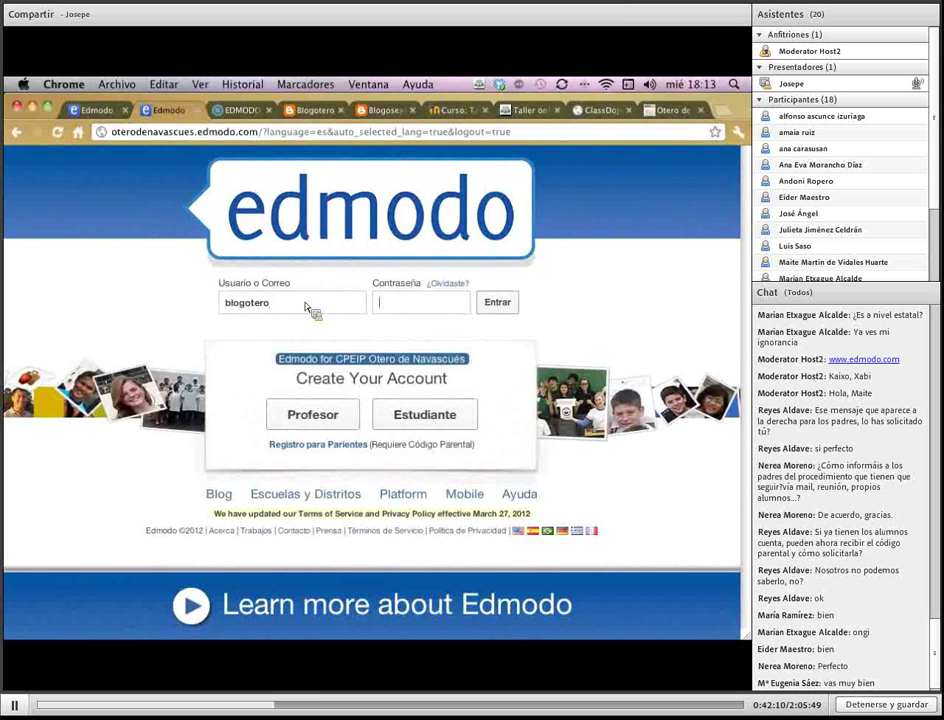
{"action": "type", "text": "*********"}
{"action": "key", "text": "Return"}
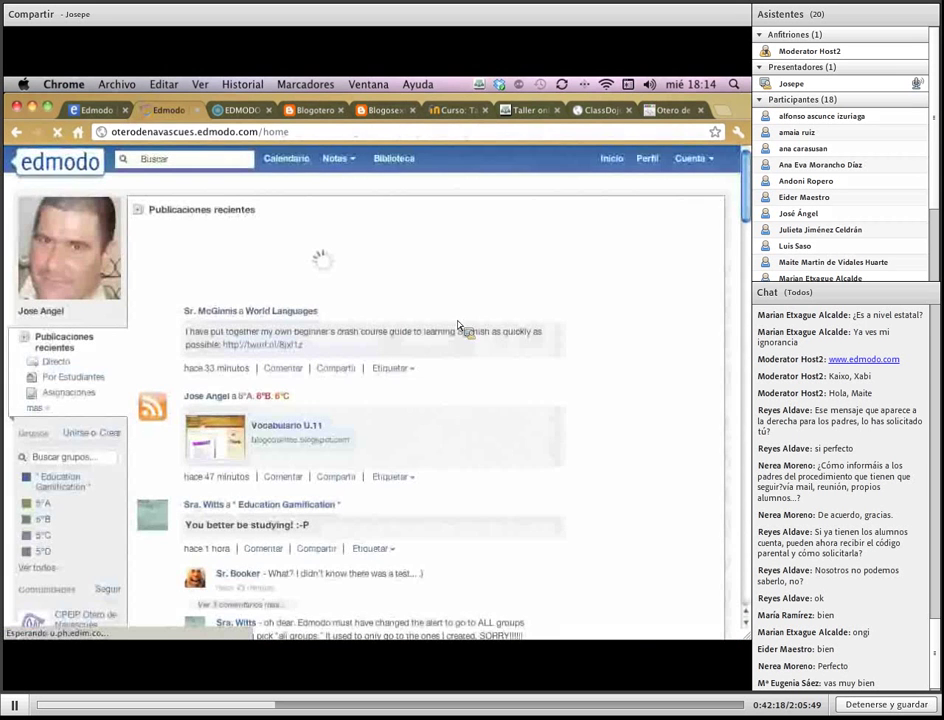
Load more posts in that feed, then return to the first tab's teacher home
{"action": "scroll", "coordinate": [490, 330], "scroll_direction": "down", "scroll_amount": 15}
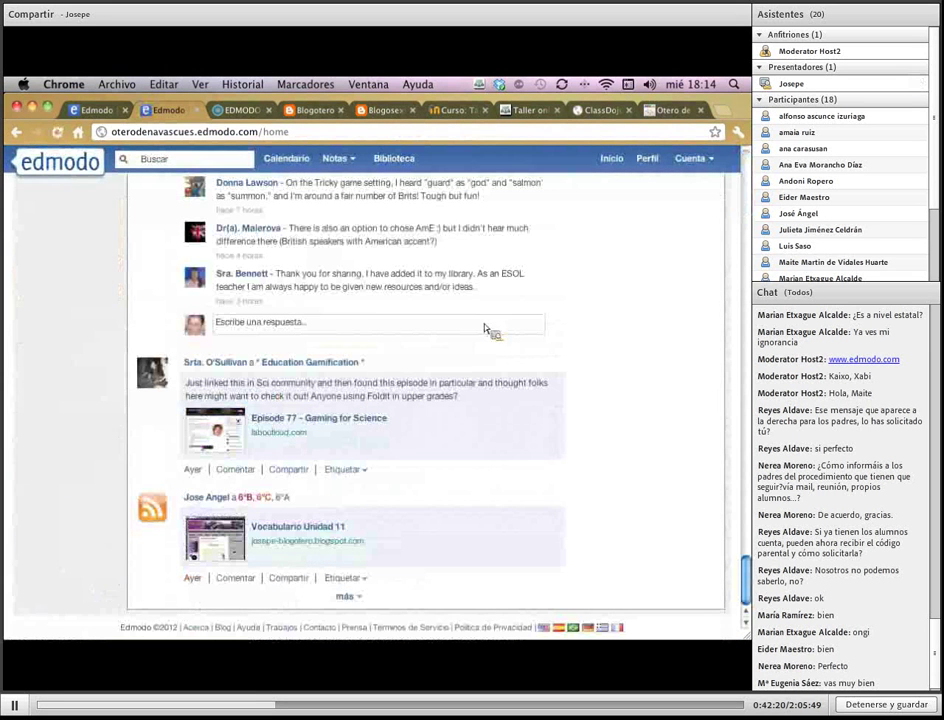
{"action": "left_click", "coordinate": [352, 598]}
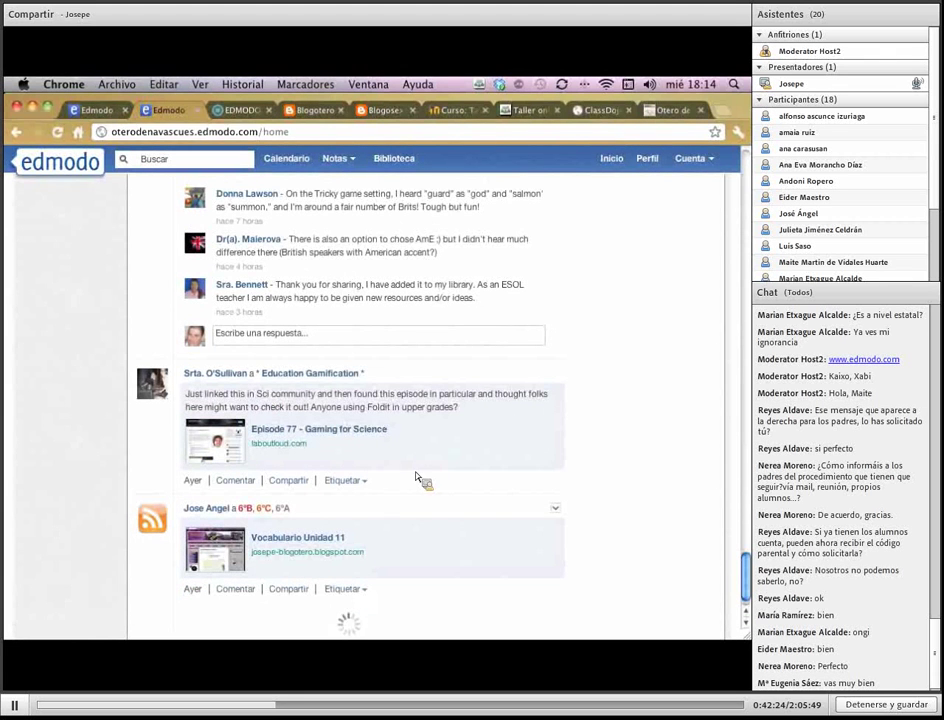
{"action": "key", "text": "ctrl+1"}
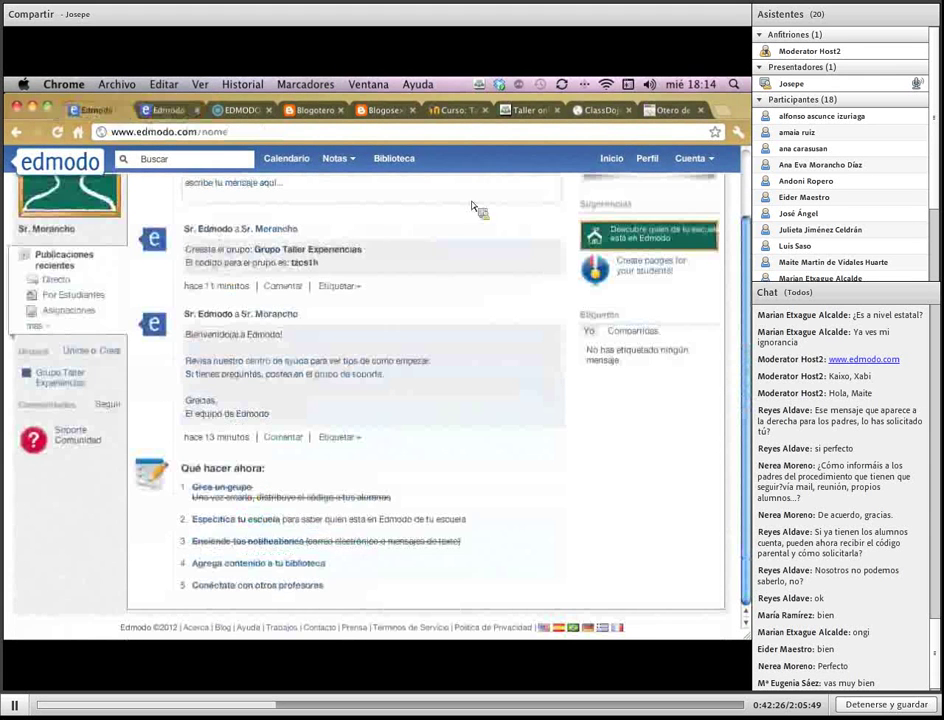
{"action": "scroll", "coordinate": [660, 310], "scroll_direction": "up", "scroll_amount": 2}
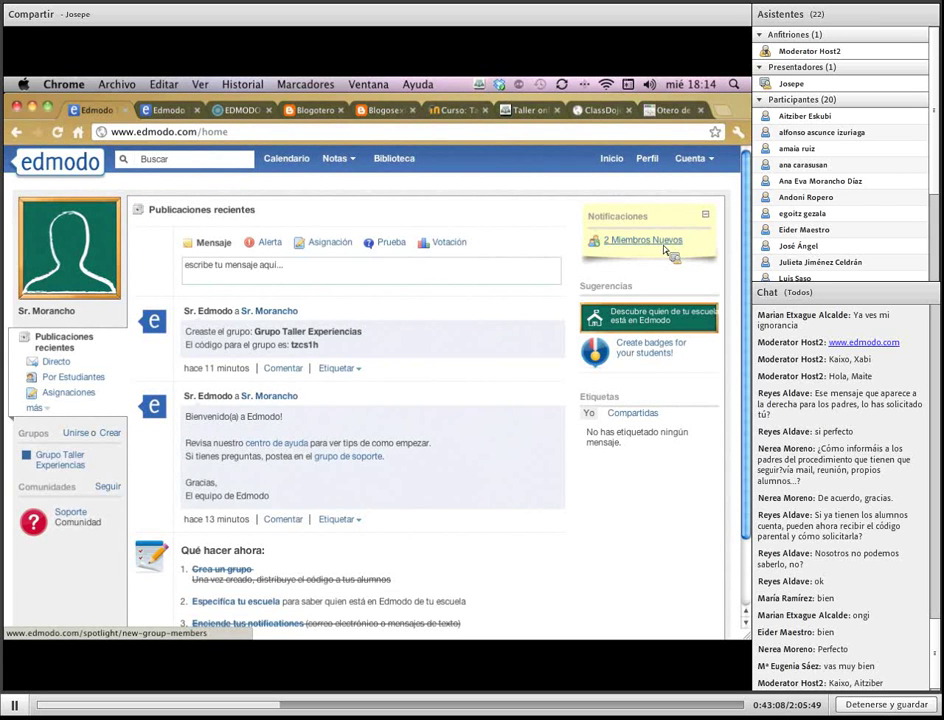
View the '2 Miembros Nuevos' notices and hide them all with Esconder todos
{"action": "left_click", "coordinate": [664, 246]}
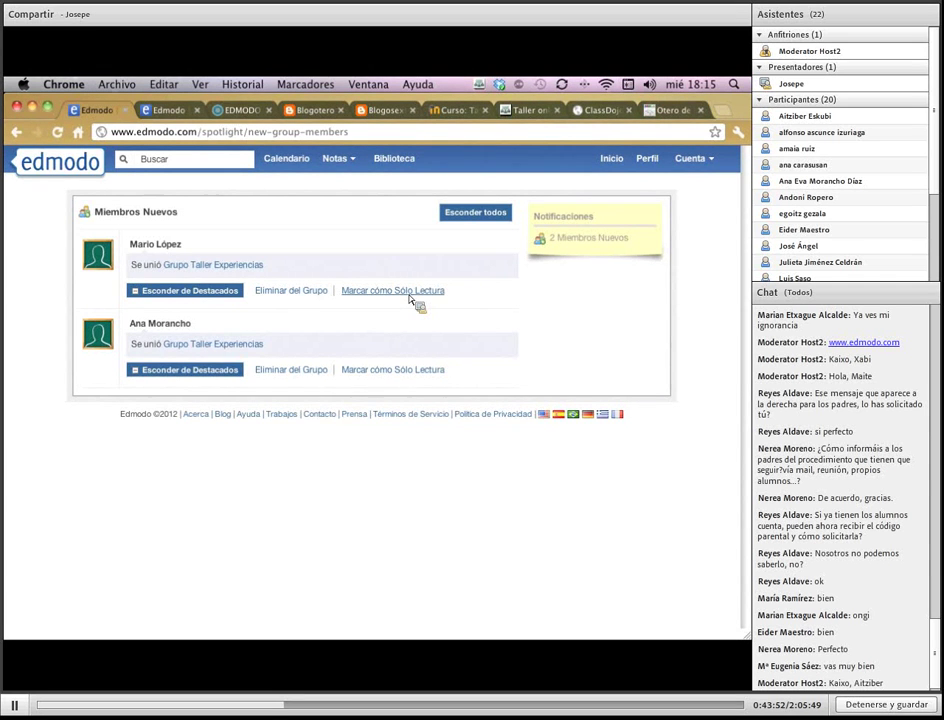
{"action": "left_click", "coordinate": [478, 214]}
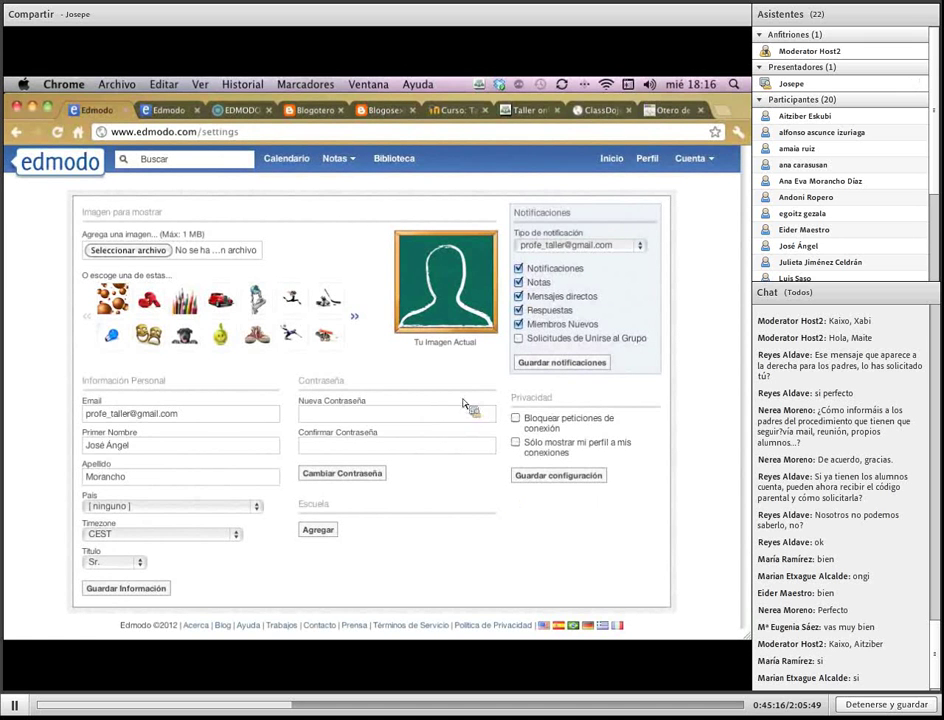
Page twice through the stock avatars, choose the cartoon boy, and cancel the file chooser
{"action": "left_click", "coordinate": [355, 318]}
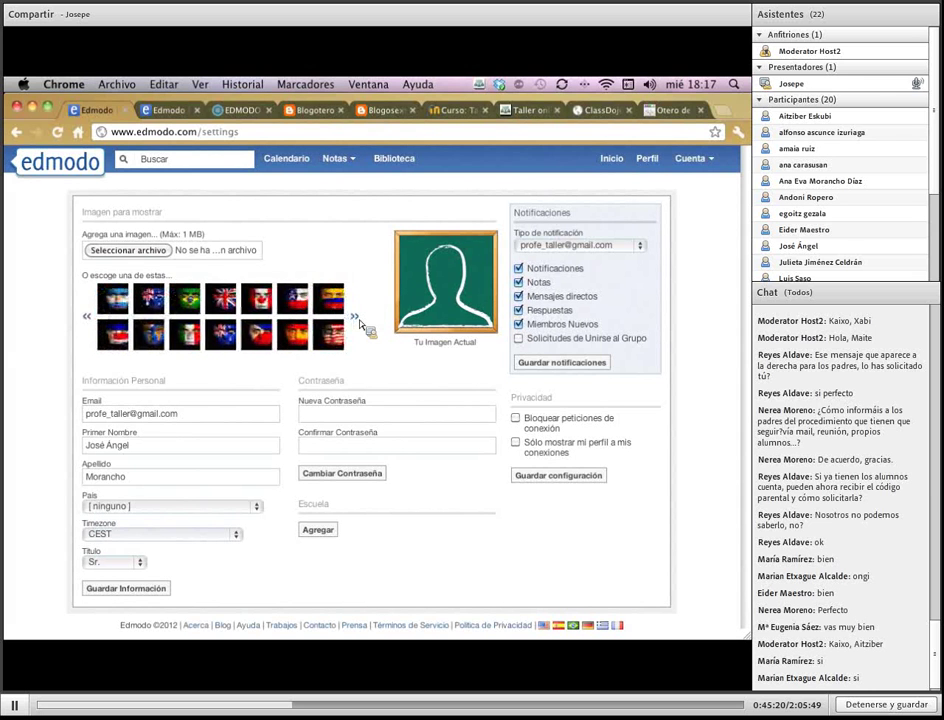
{"action": "left_click", "coordinate": [355, 318]}
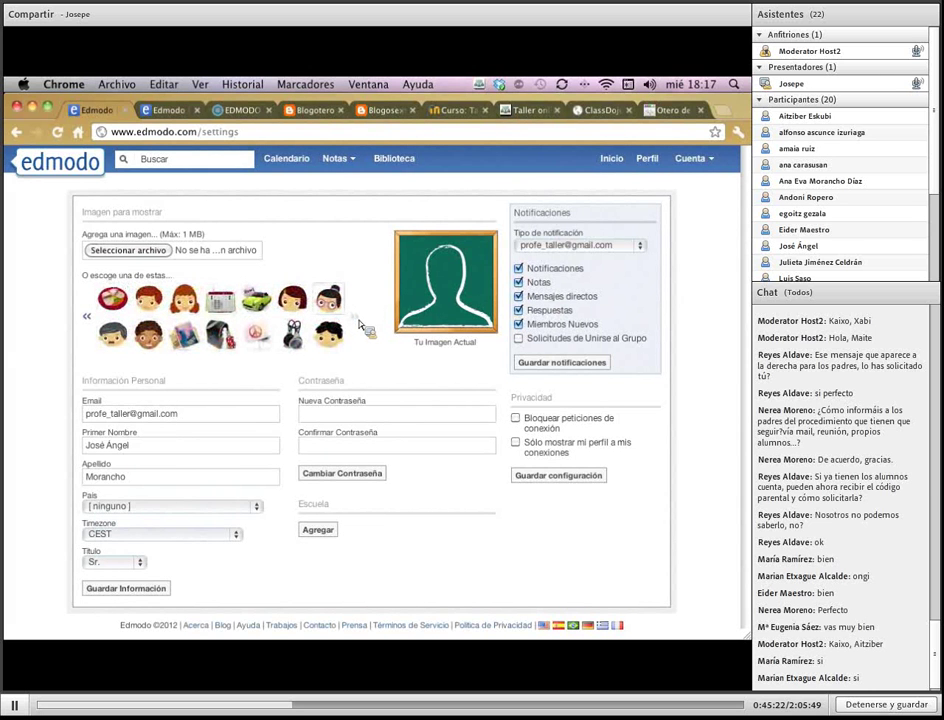
{"action": "left_click", "coordinate": [329, 333]}
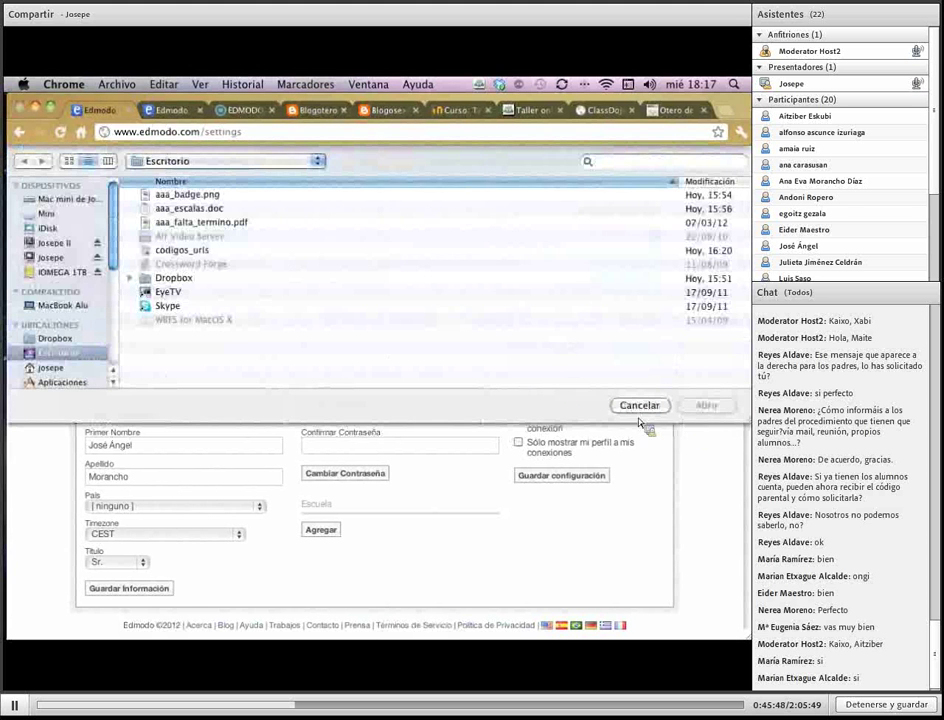
{"action": "left_click", "coordinate": [637, 405]}
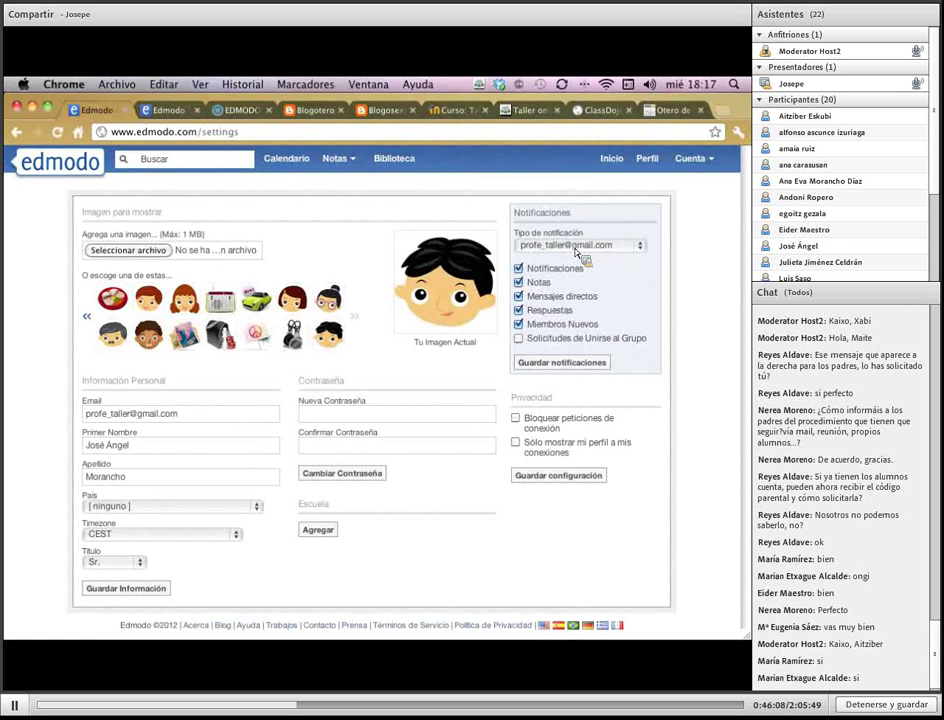
Set Tipo de notificación to the account e-mail address instead of text messages
{"action": "left_click", "coordinate": [632, 248]}
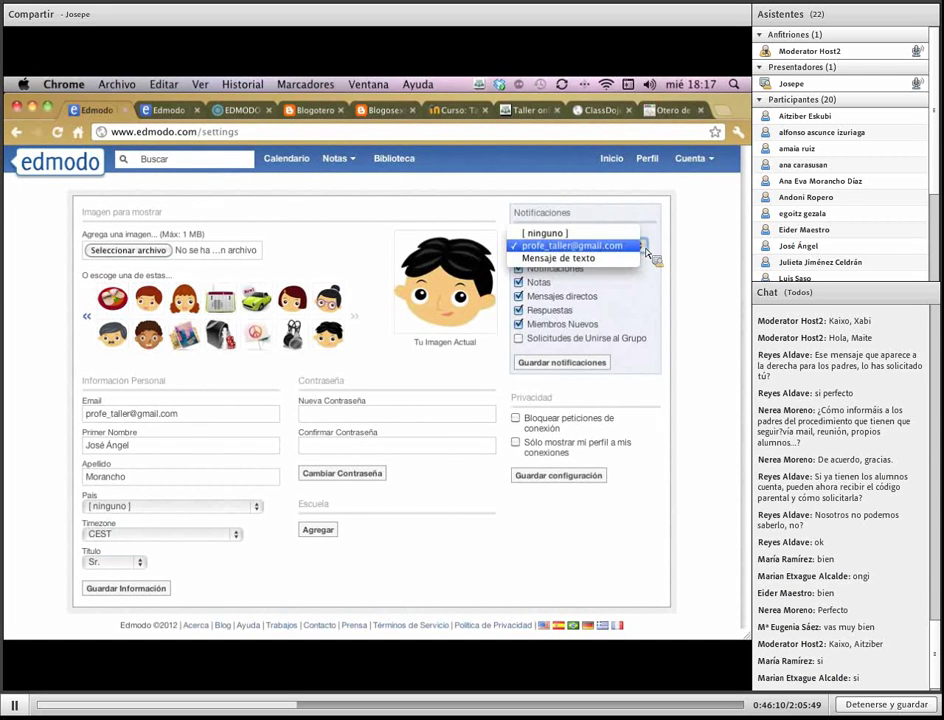
{"action": "left_click", "coordinate": [600, 246]}
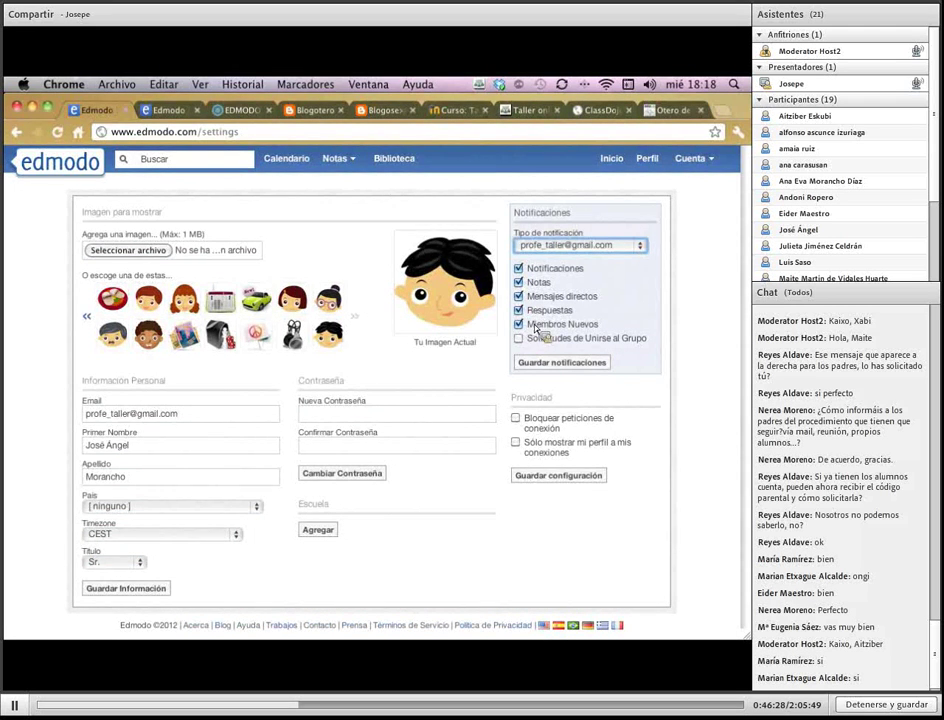
{"action": "left_click", "coordinate": [638, 246]}
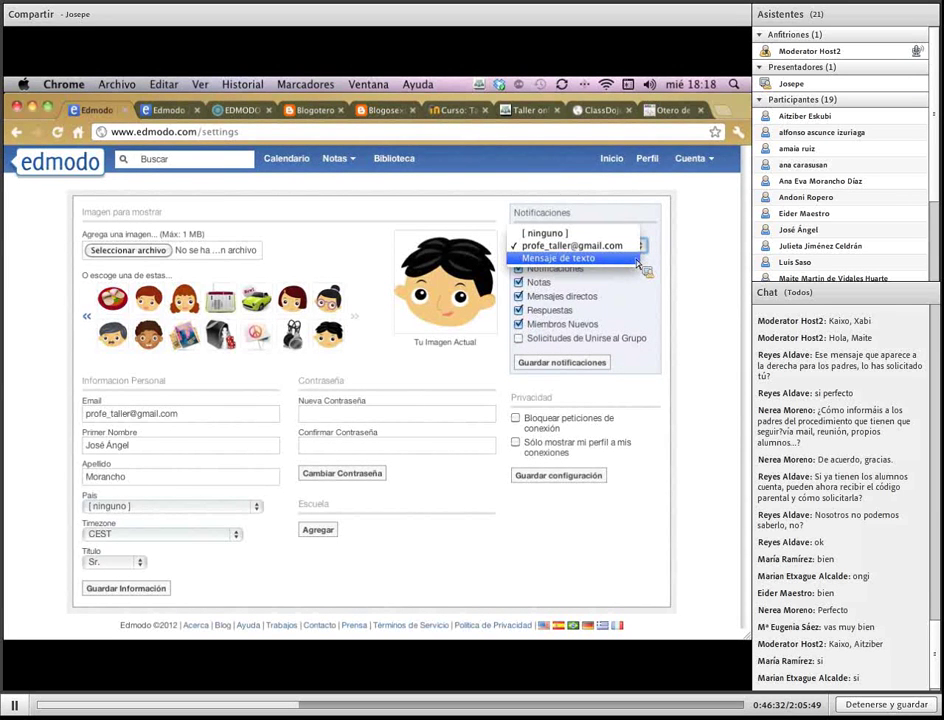
{"action": "left_click", "coordinate": [634, 259]}
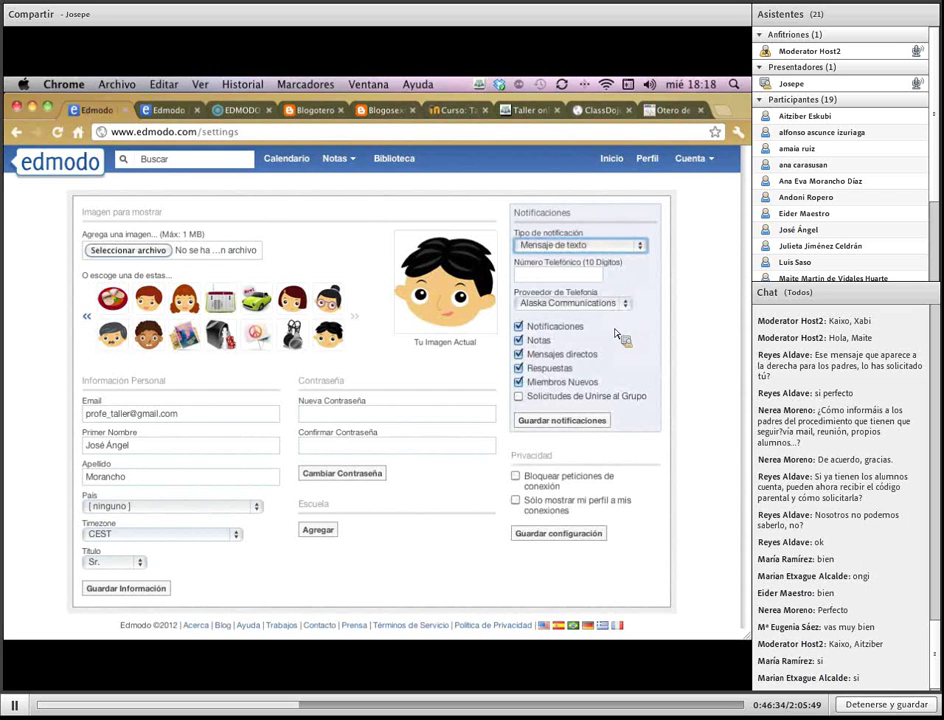
{"action": "left_click", "coordinate": [622, 303]}
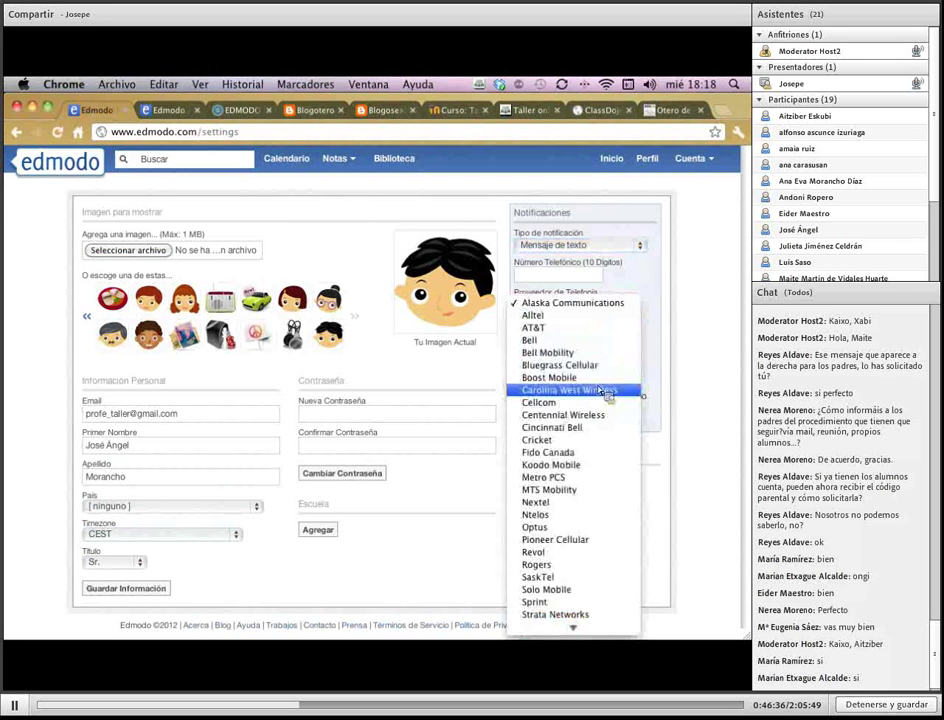
{"action": "scroll", "coordinate": [600, 389], "scroll_direction": "down", "scroll_amount": 3}
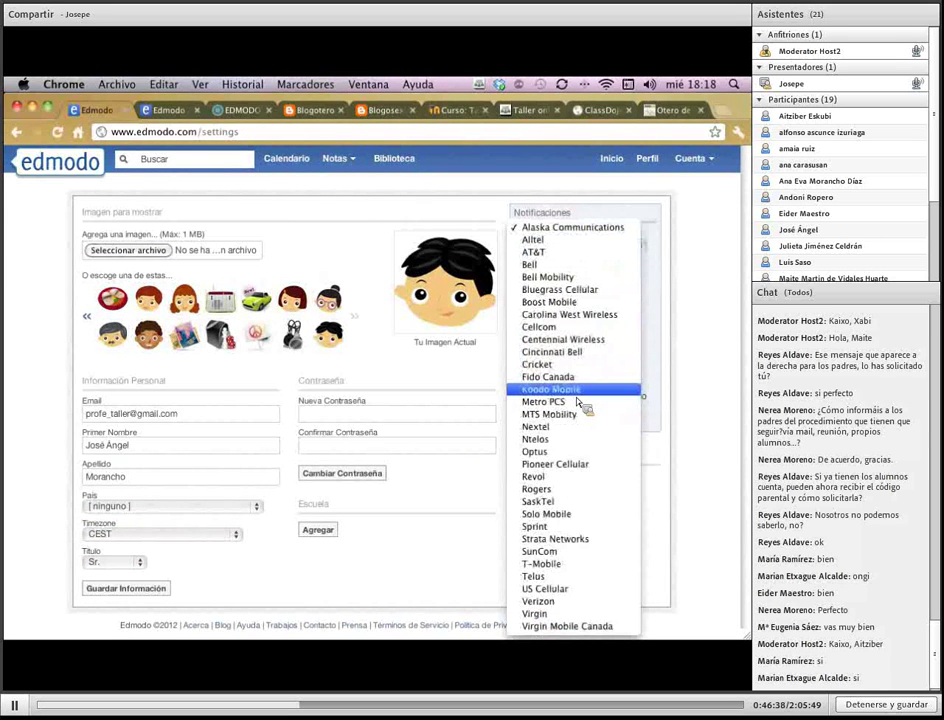
{"action": "left_click", "coordinate": [617, 217]}
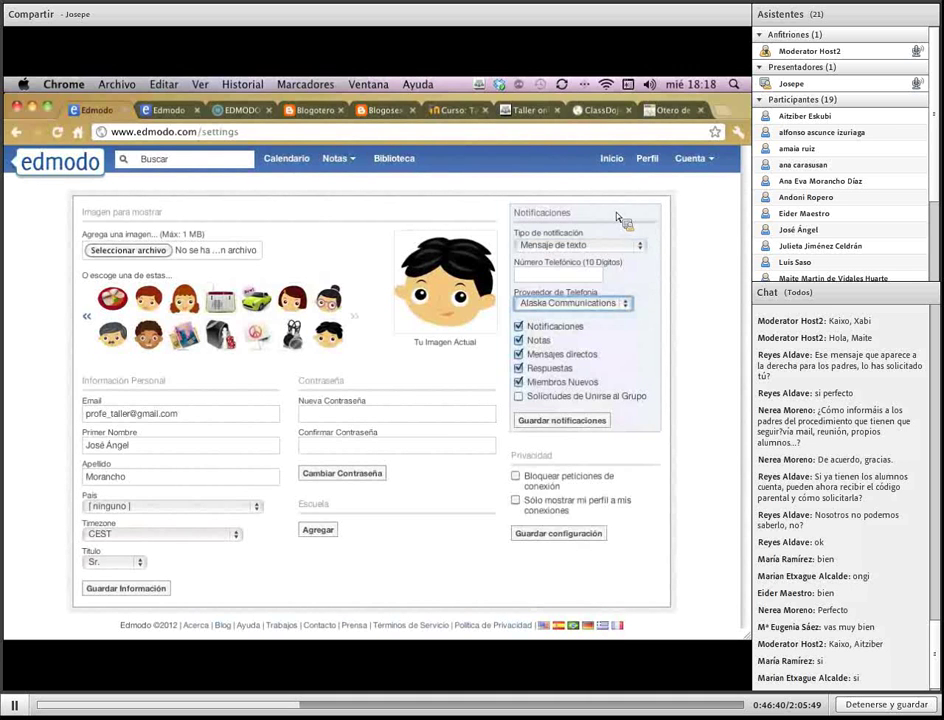
{"action": "left_click", "coordinate": [636, 245]}
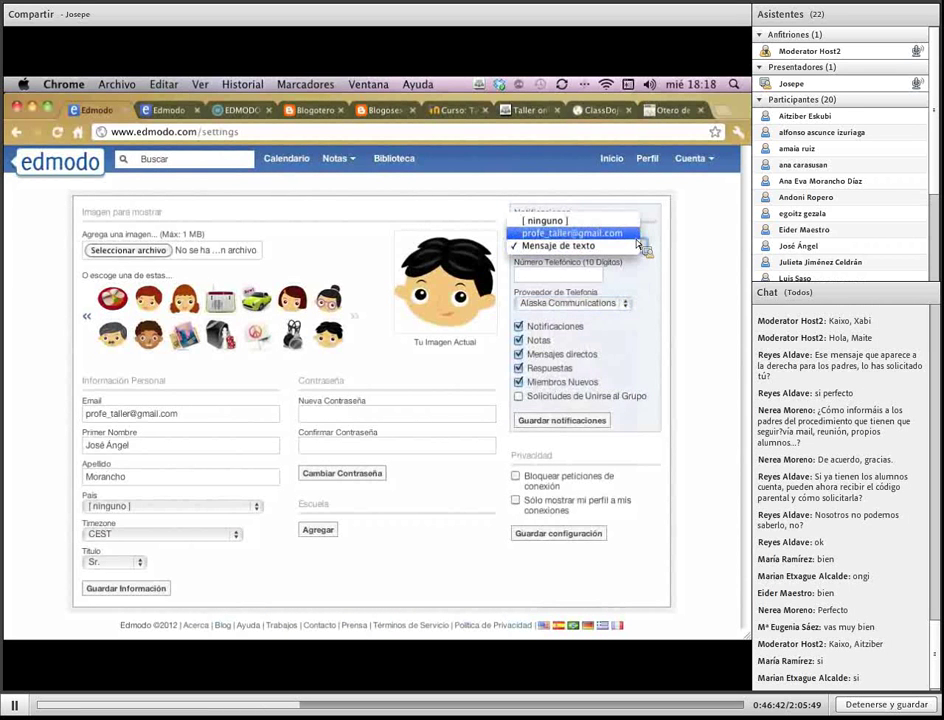
{"action": "left_click", "coordinate": [600, 233]}
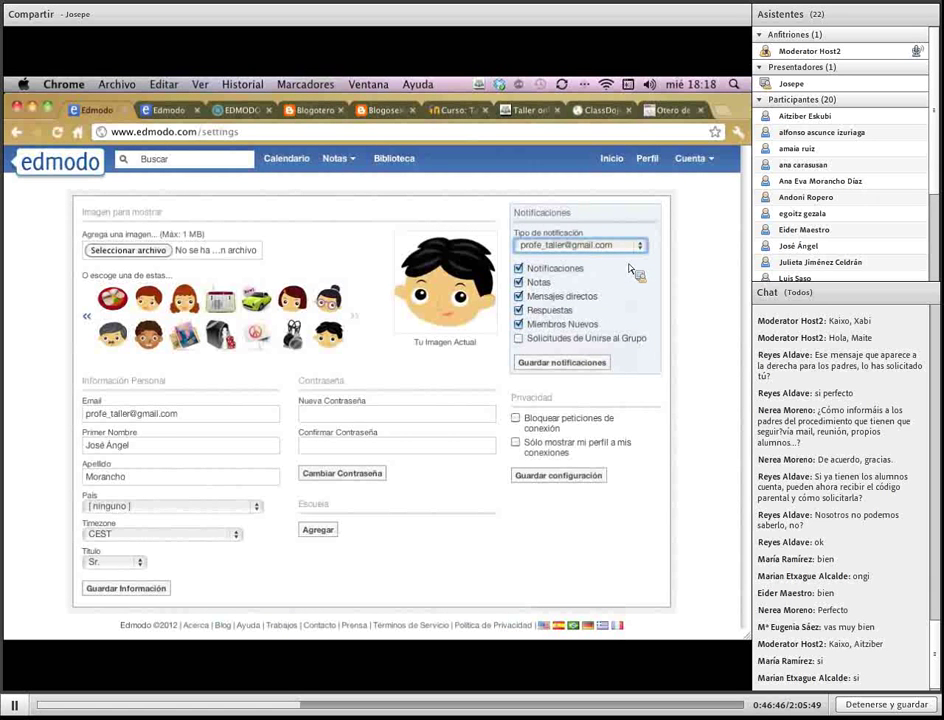
{"action": "left_click", "coordinate": [630, 245]}
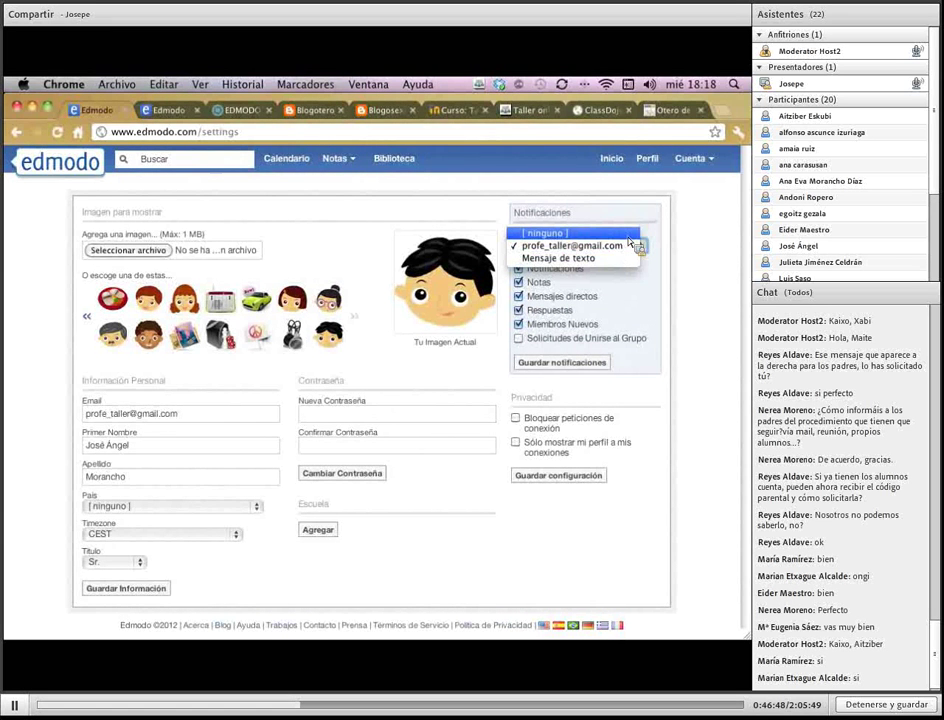
{"action": "left_click", "coordinate": [643, 217]}
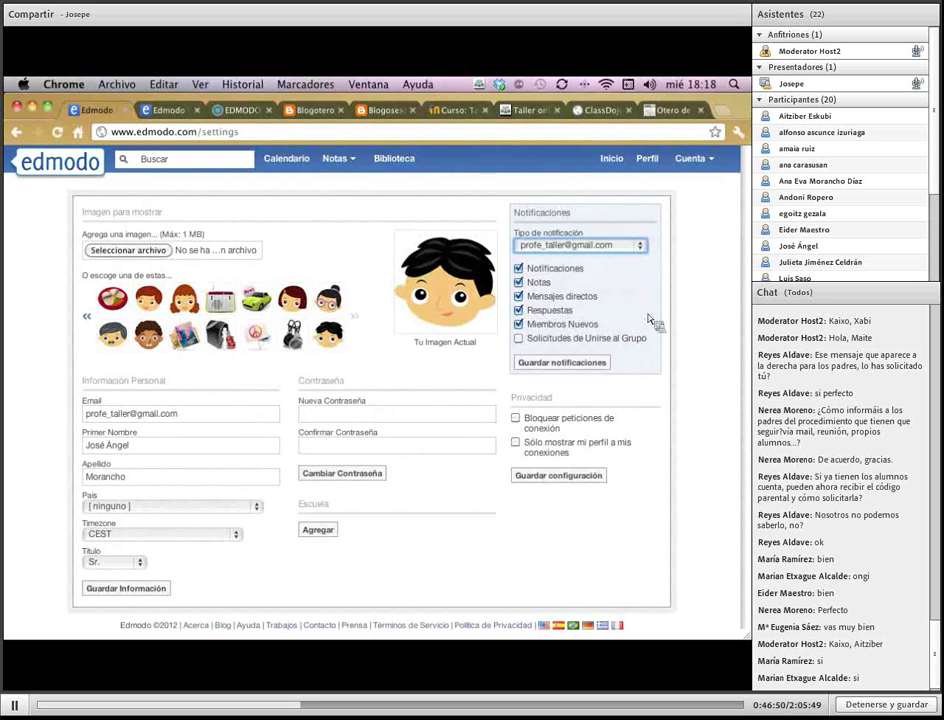
Uncheck Notificaciones, Notas, Mensajes directos, Respuestas and Miembros Nuevos, then save notifications
{"action": "left_click", "coordinate": [518, 268]}
{"action": "left_click", "coordinate": [518, 282]}
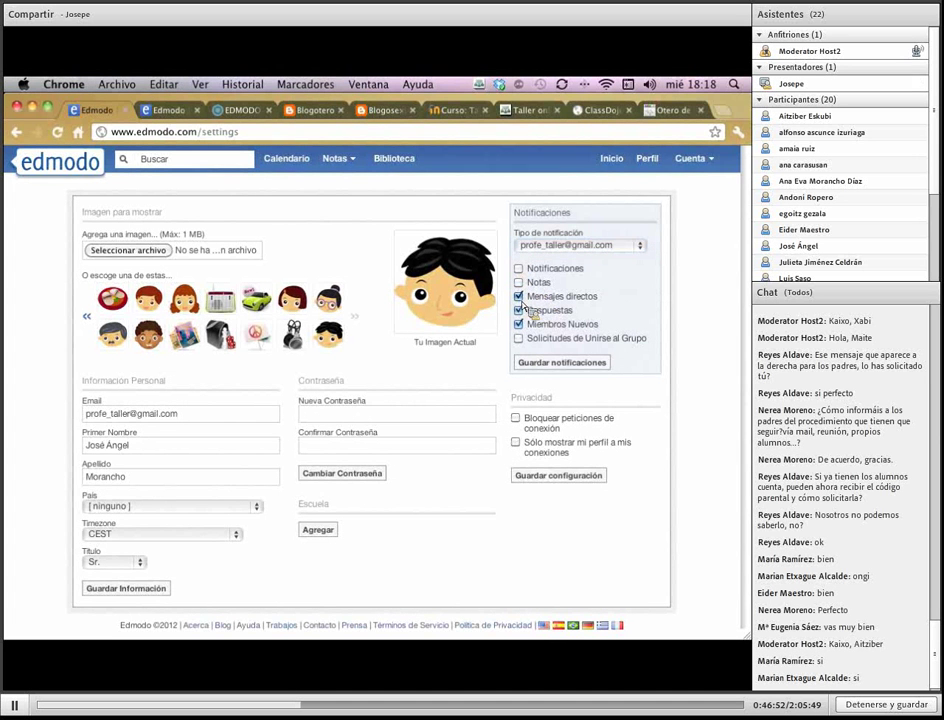
{"action": "left_click", "coordinate": [518, 296]}
{"action": "left_click", "coordinate": [518, 310]}
{"action": "left_click", "coordinate": [518, 324]}
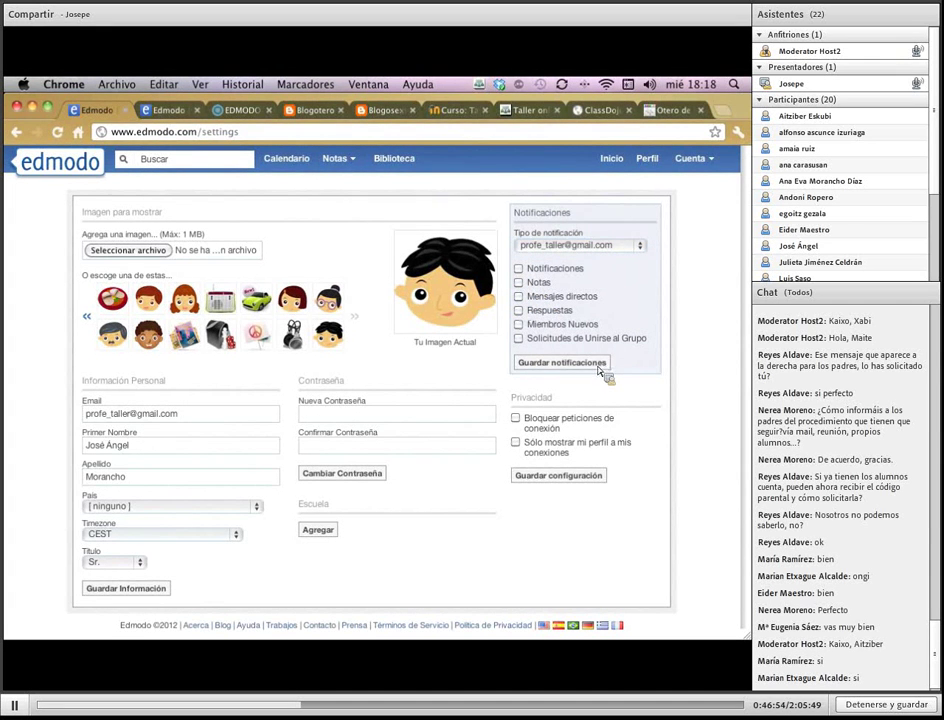
{"action": "left_click", "coordinate": [603, 366]}
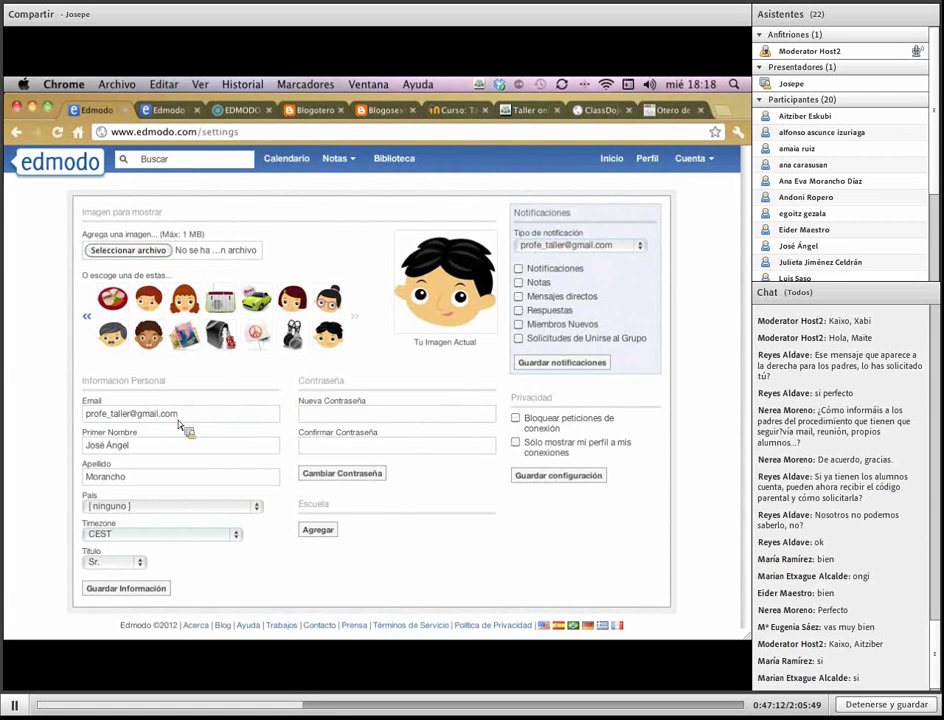
Move through the personal information fields to País and select Spain from the country list
{"action": "key", "text": "alt+shift+Left"}
{"action": "key", "text": "alt+shift+Left"}
{"action": "key", "text": "alt+shift+Left"}
{"action": "key", "text": "alt+shift+Left"}
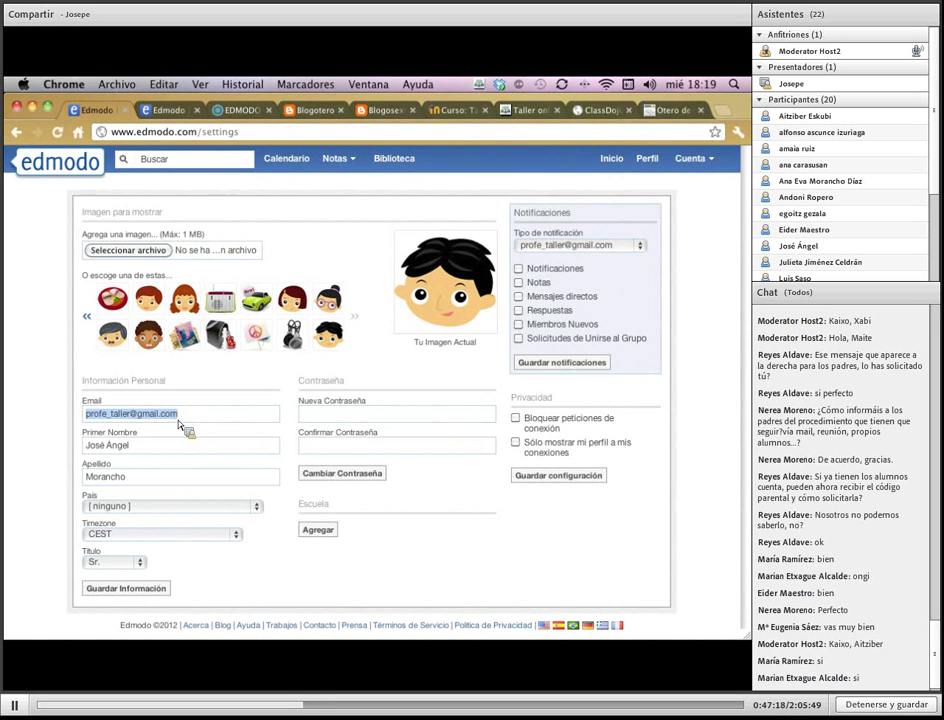
{"action": "key", "text": "Tab"}
{"action": "key", "text": "Tab"}
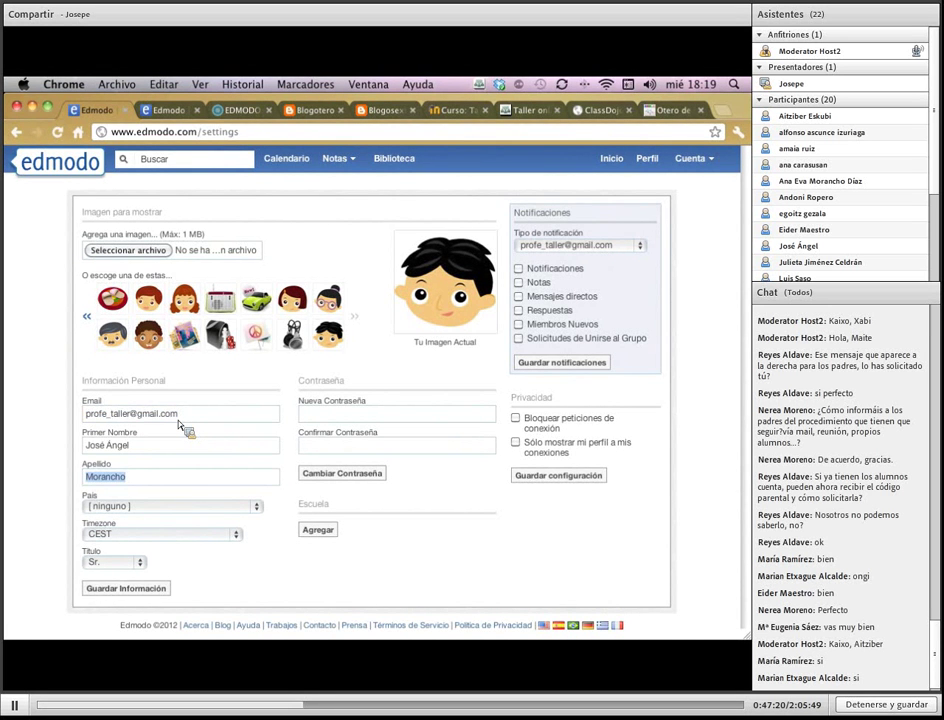
{"action": "key", "text": "Tab"}
{"action": "key", "text": "space"}
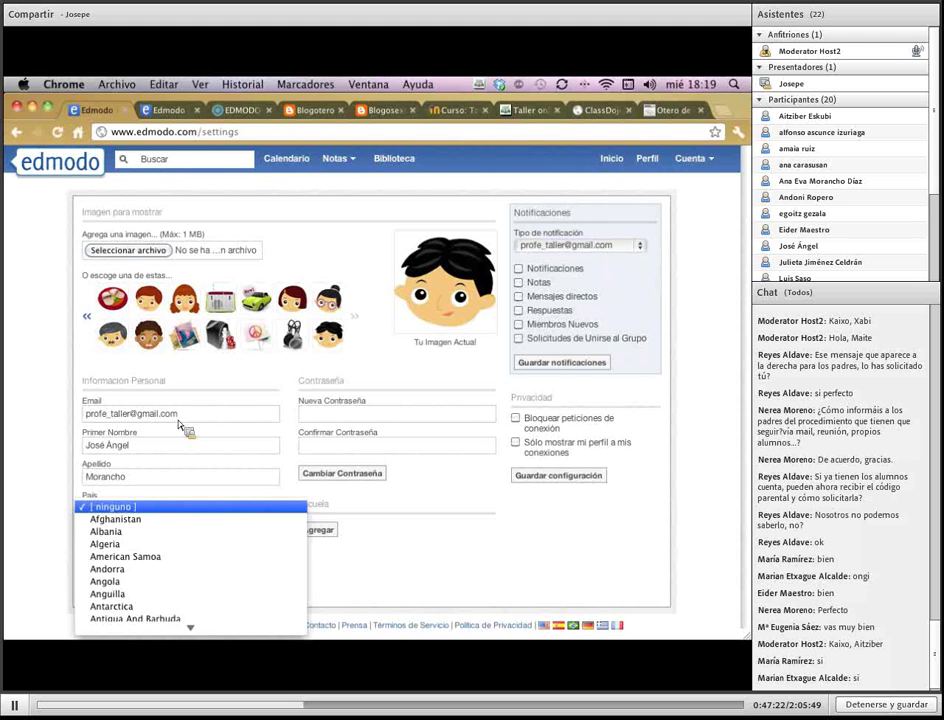
{"action": "key", "text": "Escape"}
{"action": "type", "text": "es"}
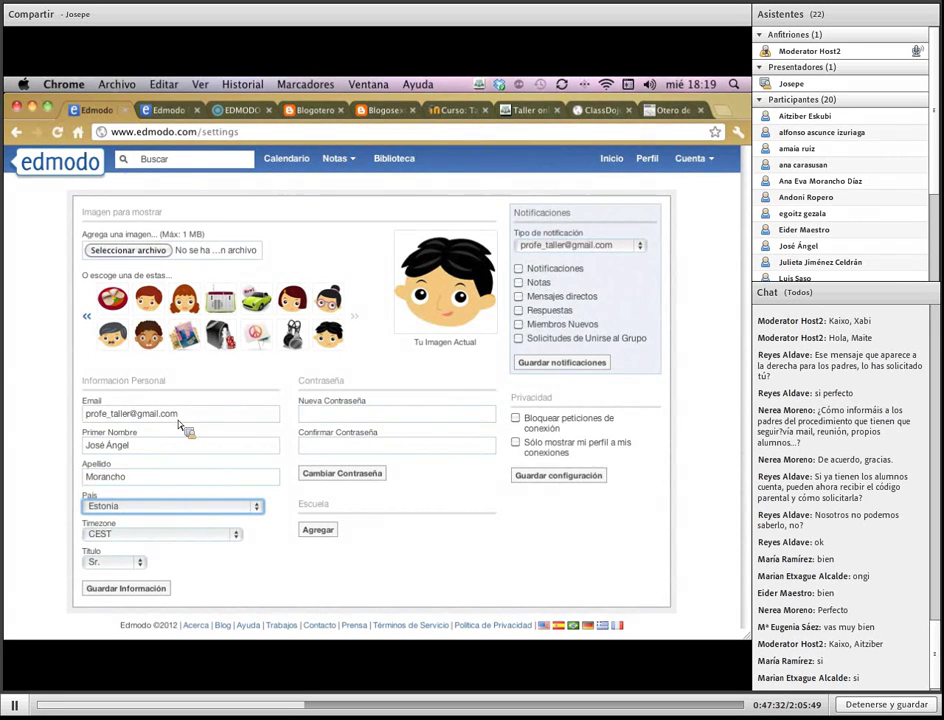
{"action": "key", "text": "space"}
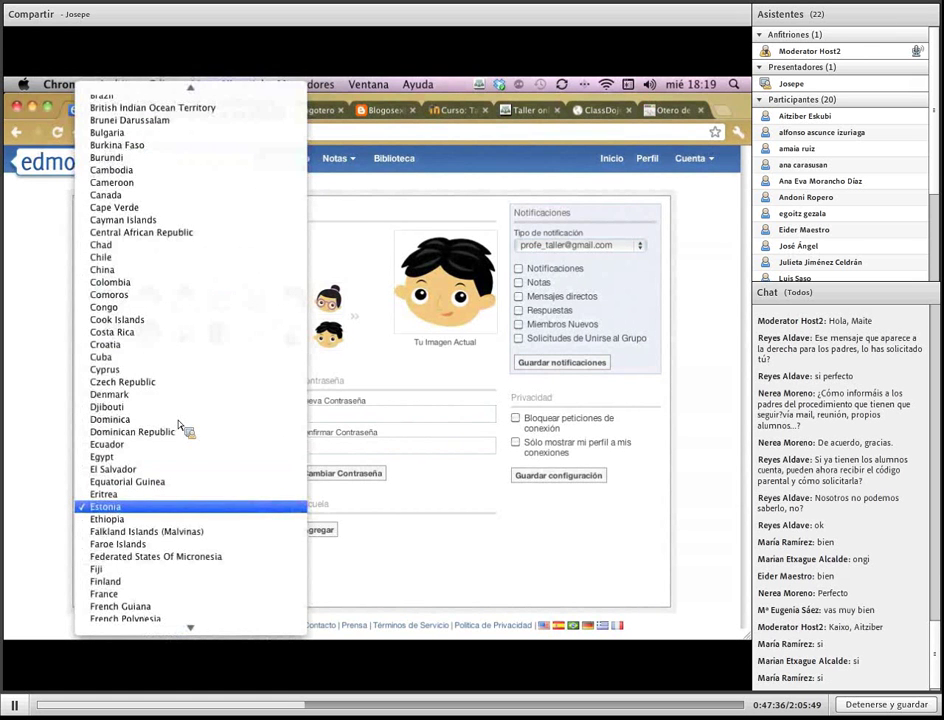
{"action": "mouse_move", "coordinate": [232, 626]}
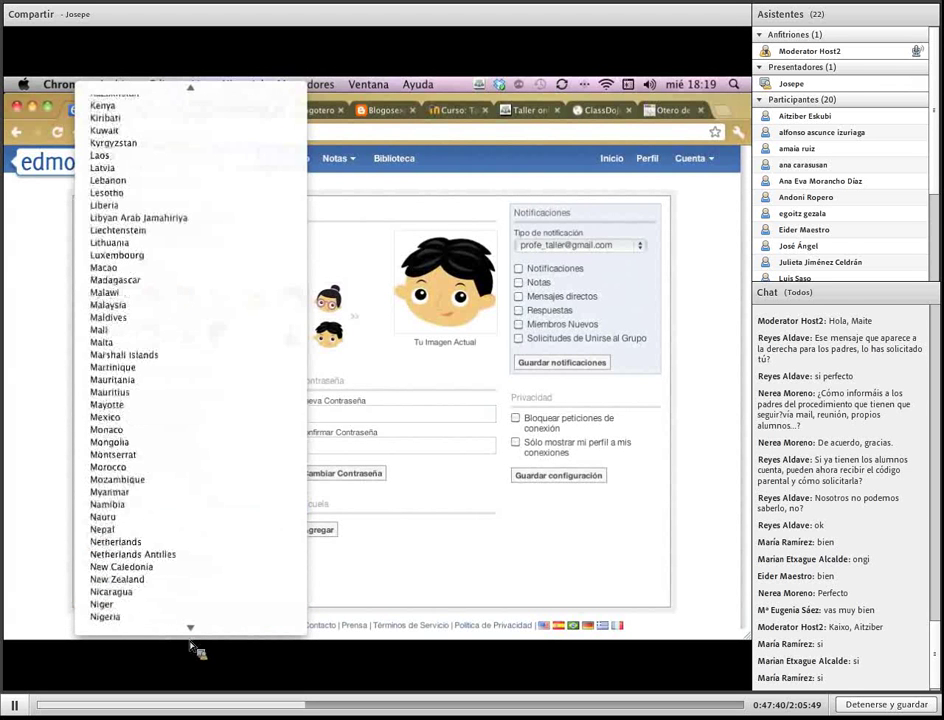
{"action": "scroll", "coordinate": [196, 558], "scroll_direction": "down", "scroll_amount": 4}
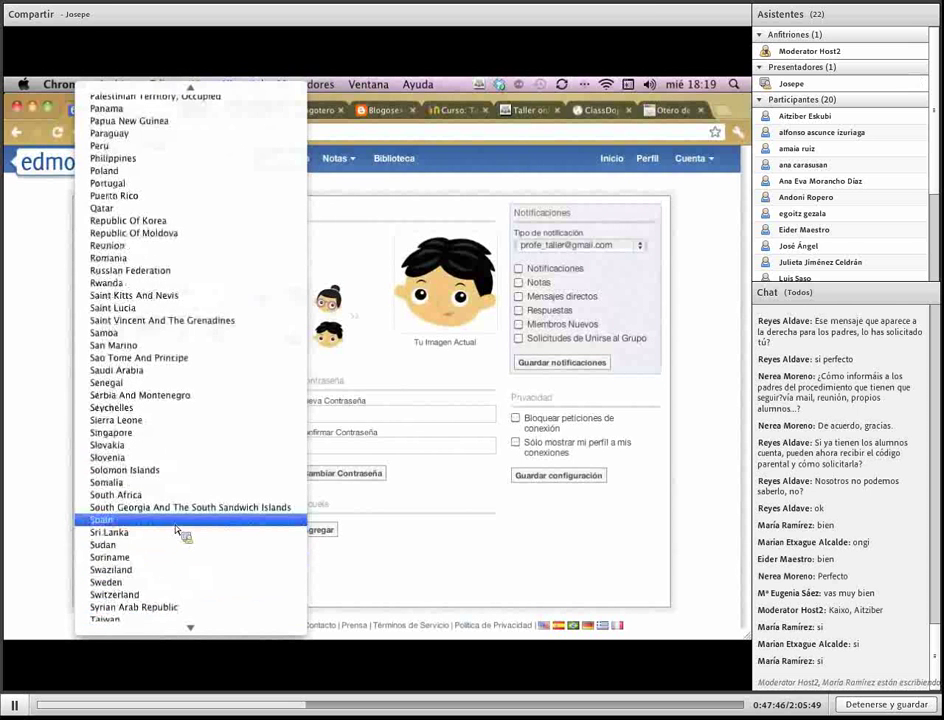
{"action": "left_click", "coordinate": [175, 532]}
{"action": "left_click", "coordinate": [247, 543]}
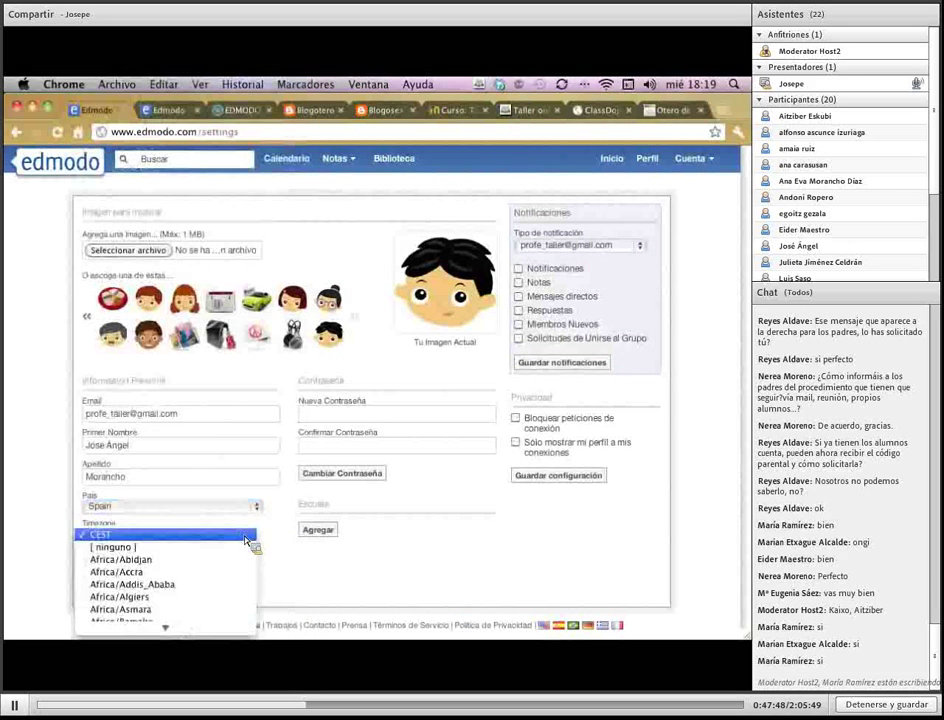
{"action": "left_click", "coordinate": [247, 543]}
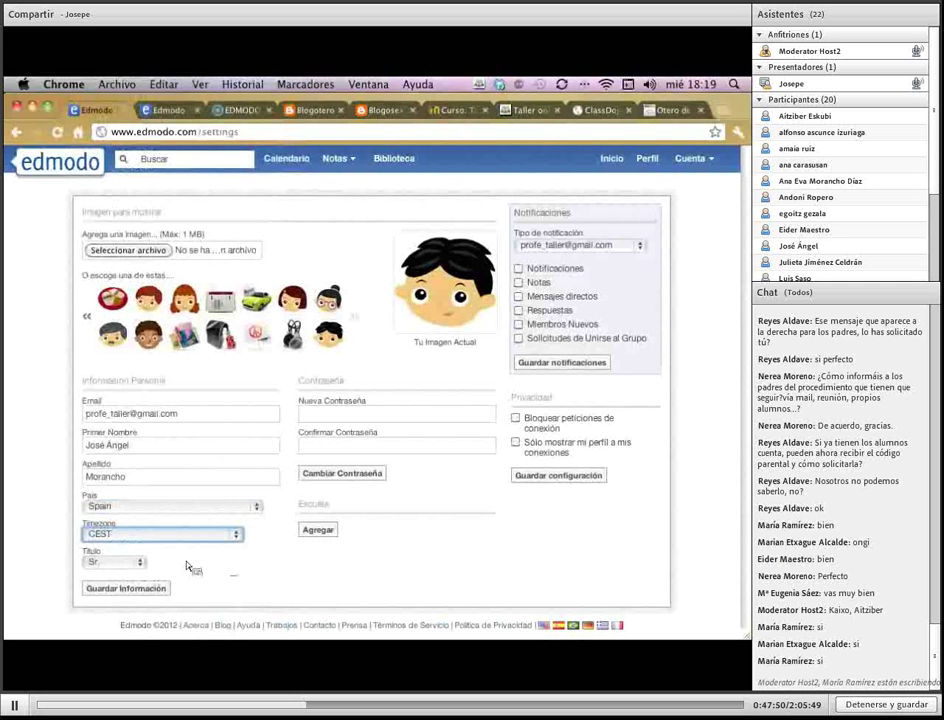
{"action": "left_click", "coordinate": [187, 565]}
{"action": "left_click", "coordinate": [268, 562]}
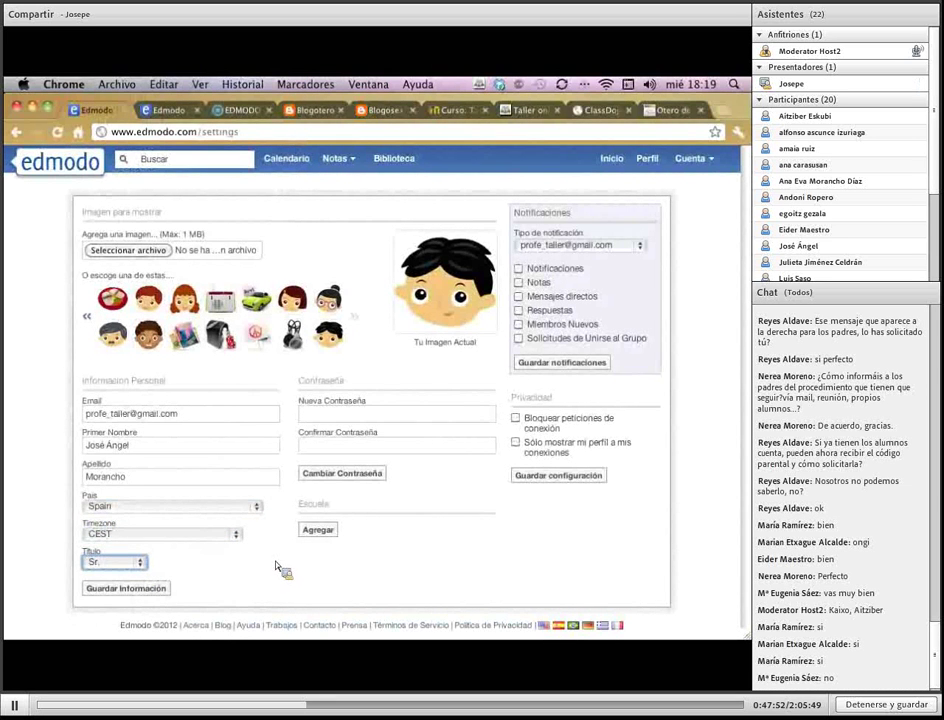
{"action": "left_click", "coordinate": [347, 511]}
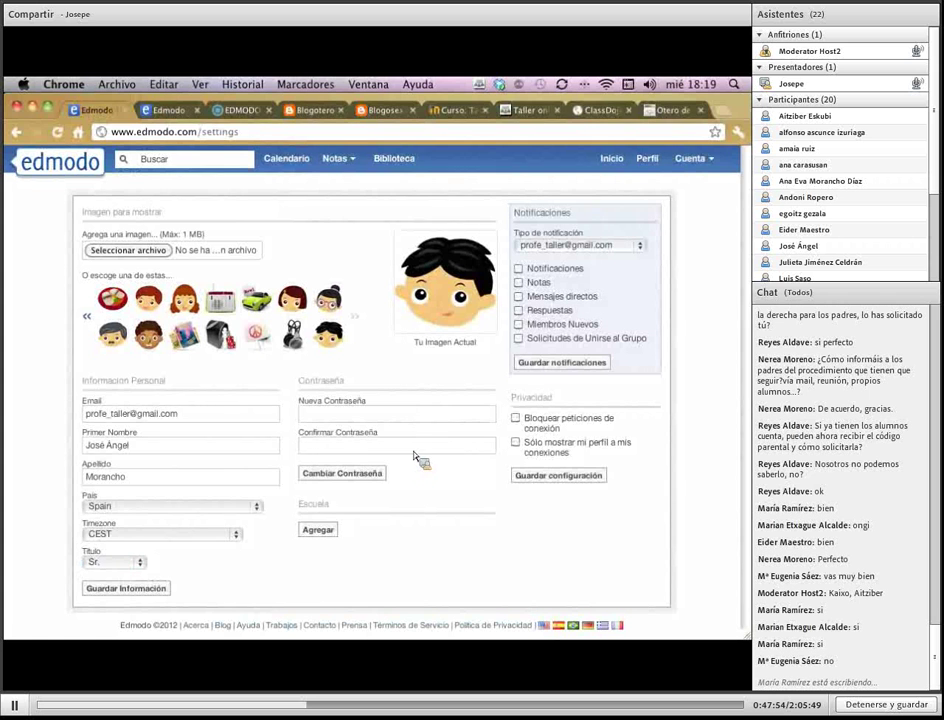
{"action": "left_click", "coordinate": [399, 418]}
{"action": "left_click", "coordinate": [357, 451]}
Add a school under Escuela, set the Cambiar Escuela country to Spain, and focus the search field
{"action": "left_click", "coordinate": [318, 528]}
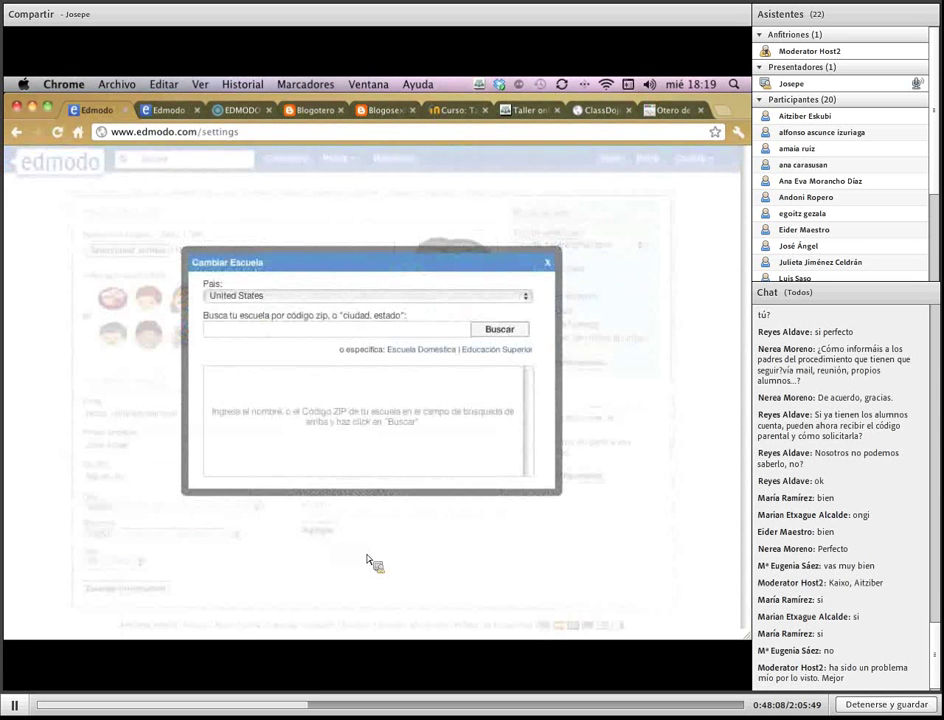
{"action": "left_click", "coordinate": [518, 296]}
{"action": "left_click", "coordinate": [518, 296]}
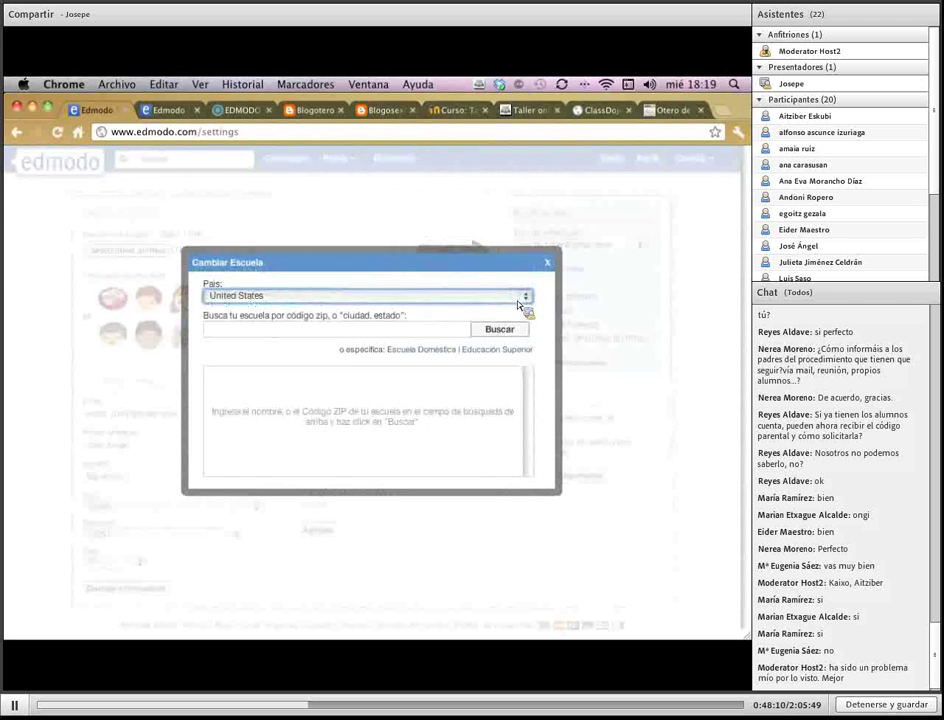
{"action": "type", "text": "spain"}
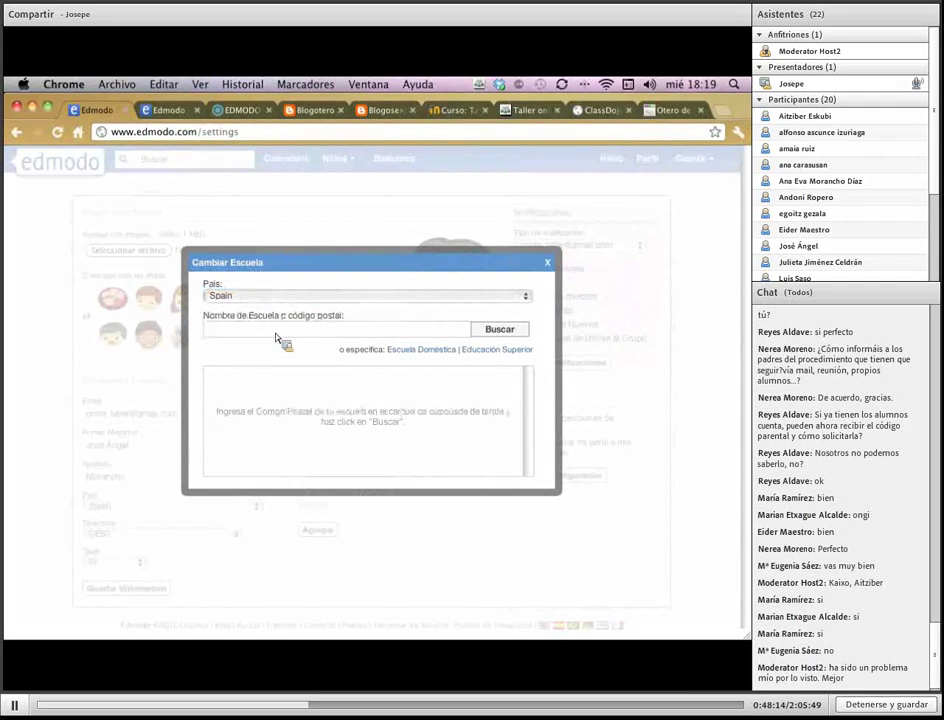
{"action": "left_click", "coordinate": [278, 338]}
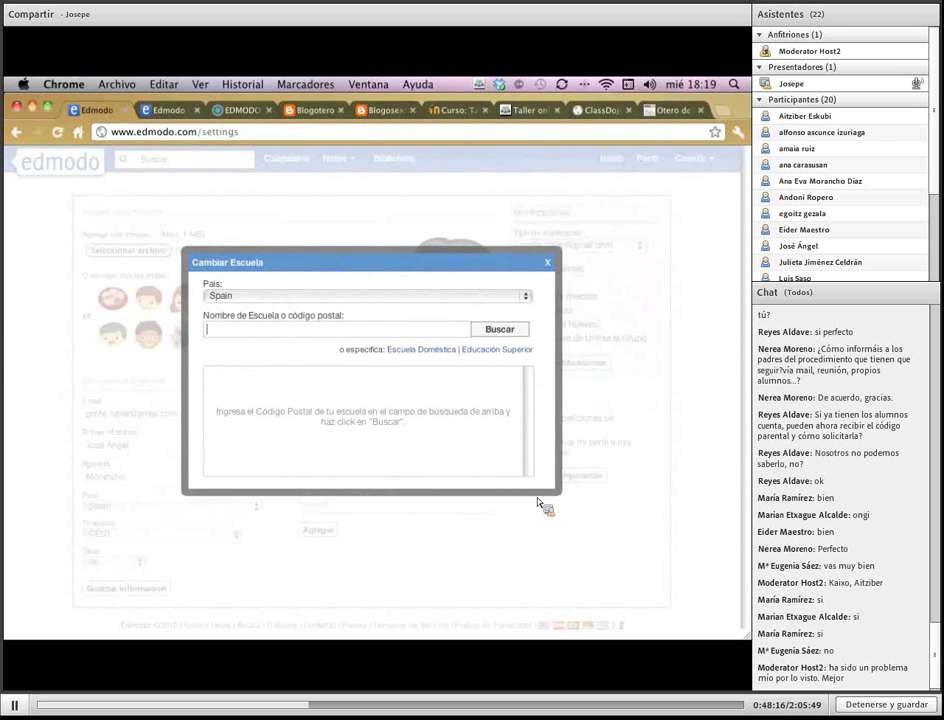
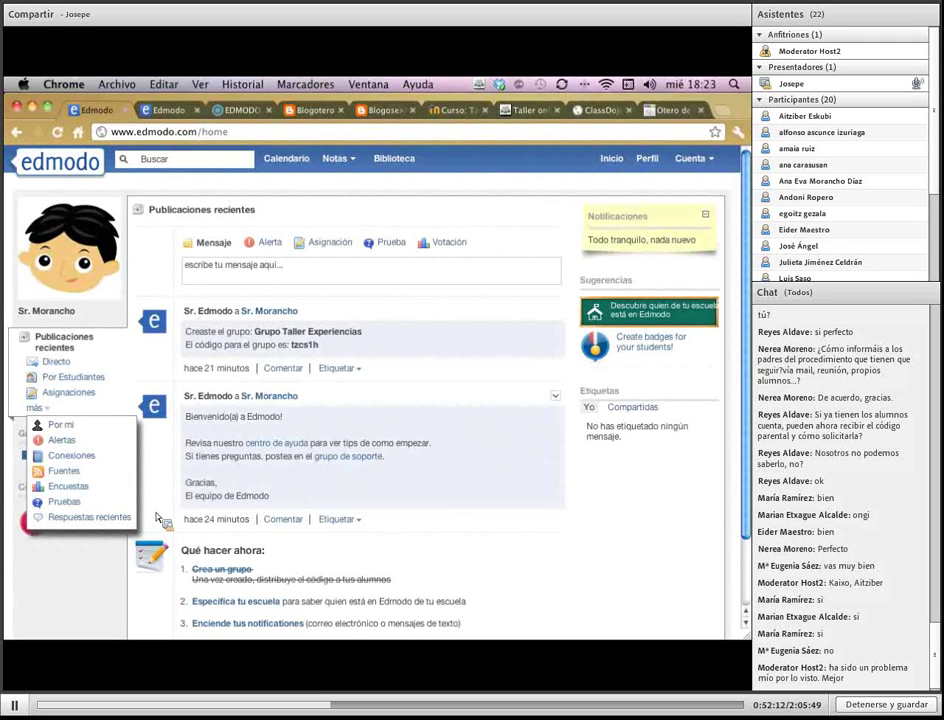
Browse the feed filters: recent posts, direct messages, student posts and alerts, then return to recent posts
{"action": "left_click", "coordinate": [73, 346]}
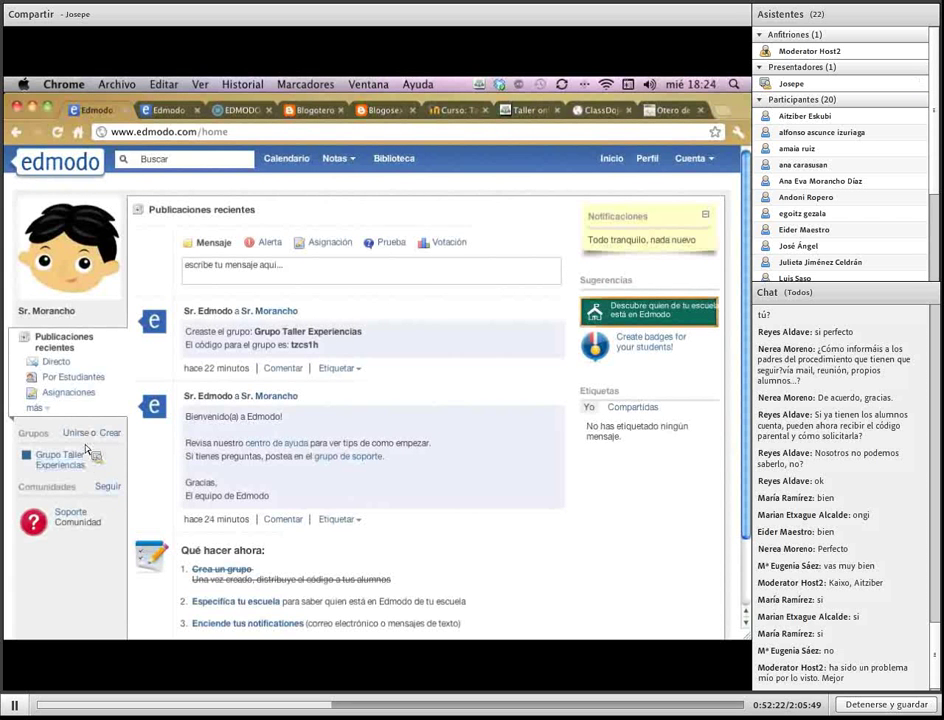
{"action": "left_click", "coordinate": [68, 366]}
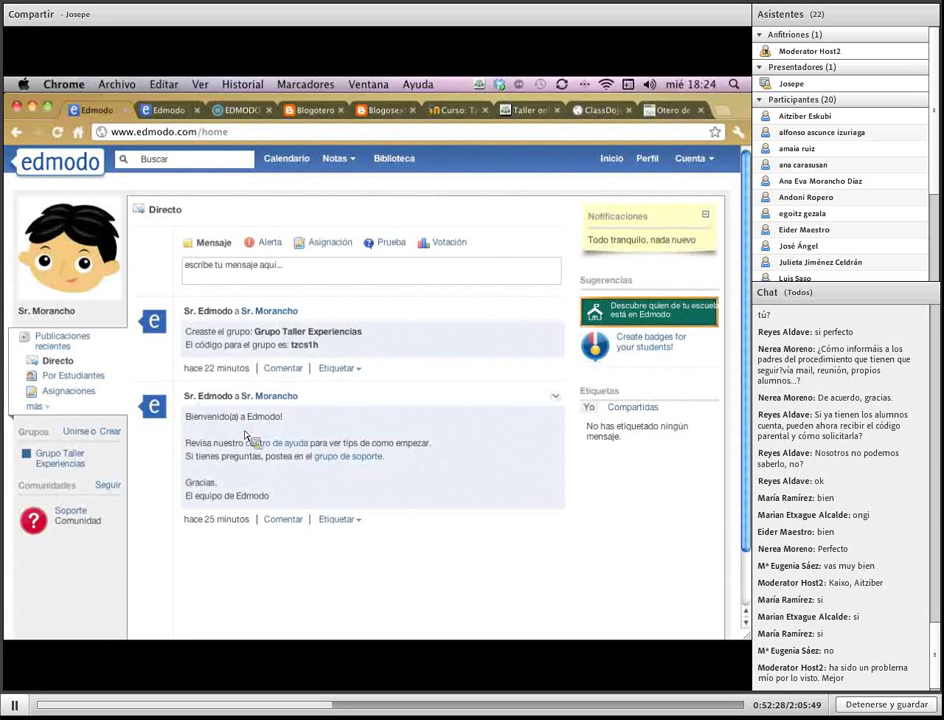
{"action": "left_click", "coordinate": [94, 377]}
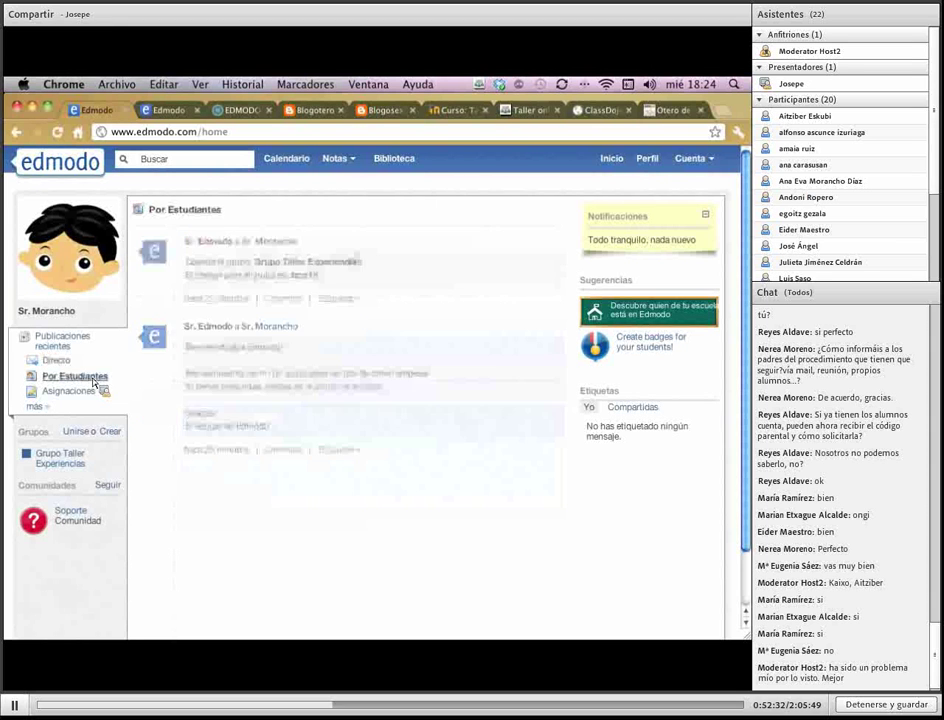
{"action": "left_click", "coordinate": [37, 408]}
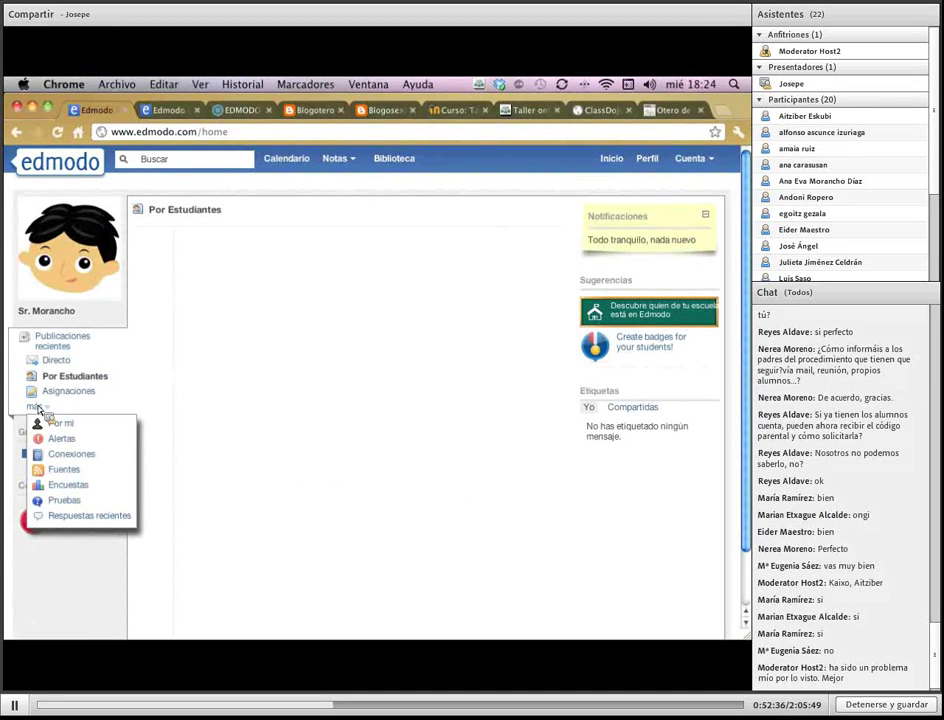
{"action": "left_click", "coordinate": [80, 446]}
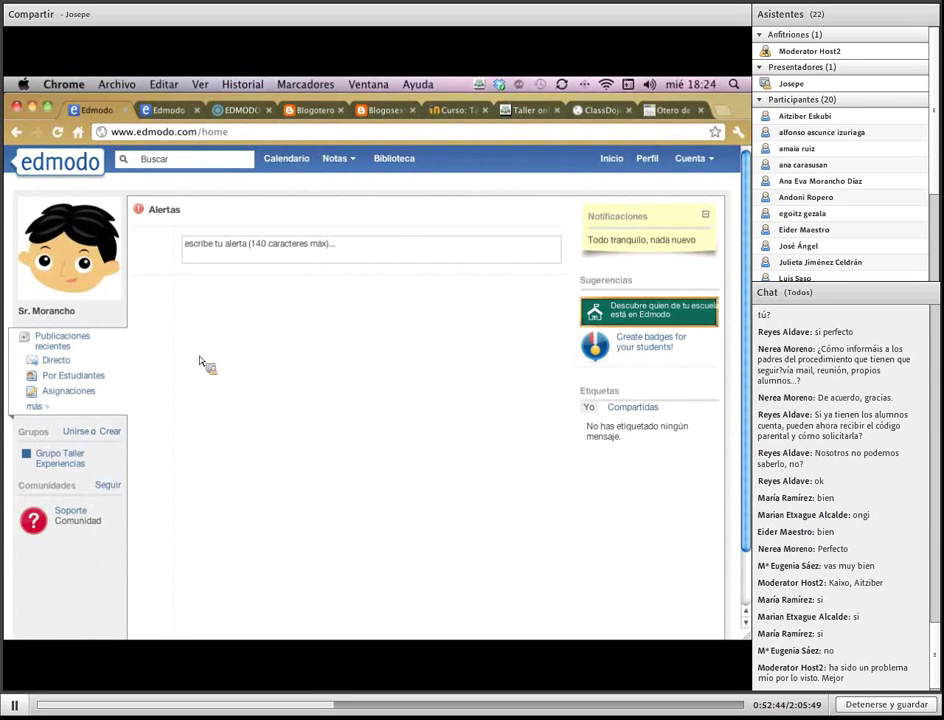
{"action": "left_click", "coordinate": [75, 351]}
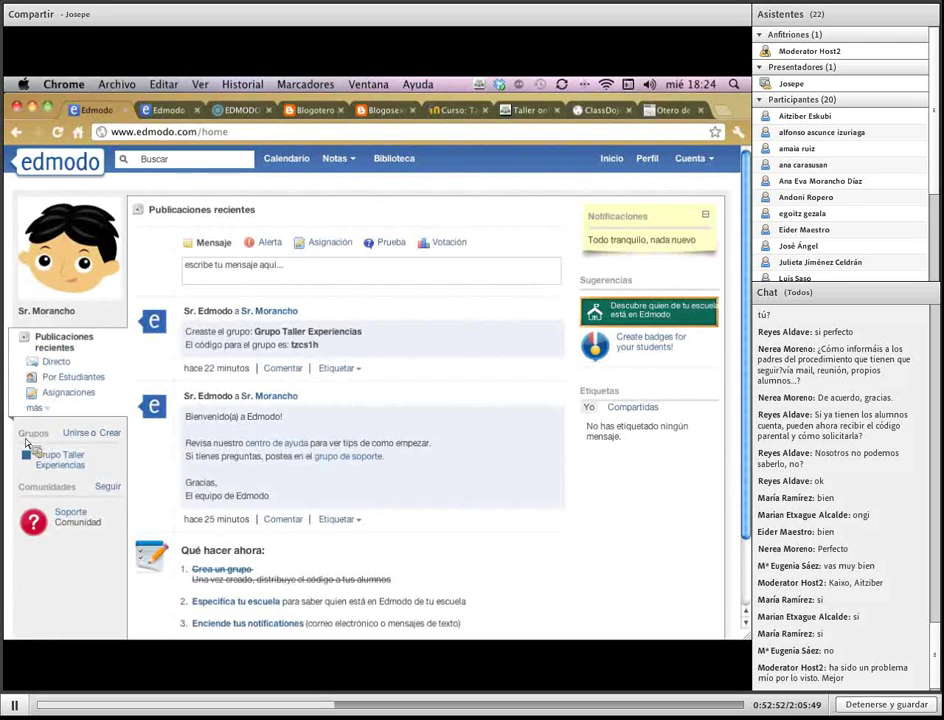
{"action": "left_click_drag", "start_coordinate": [32, 447], "coordinate": [17, 436]}
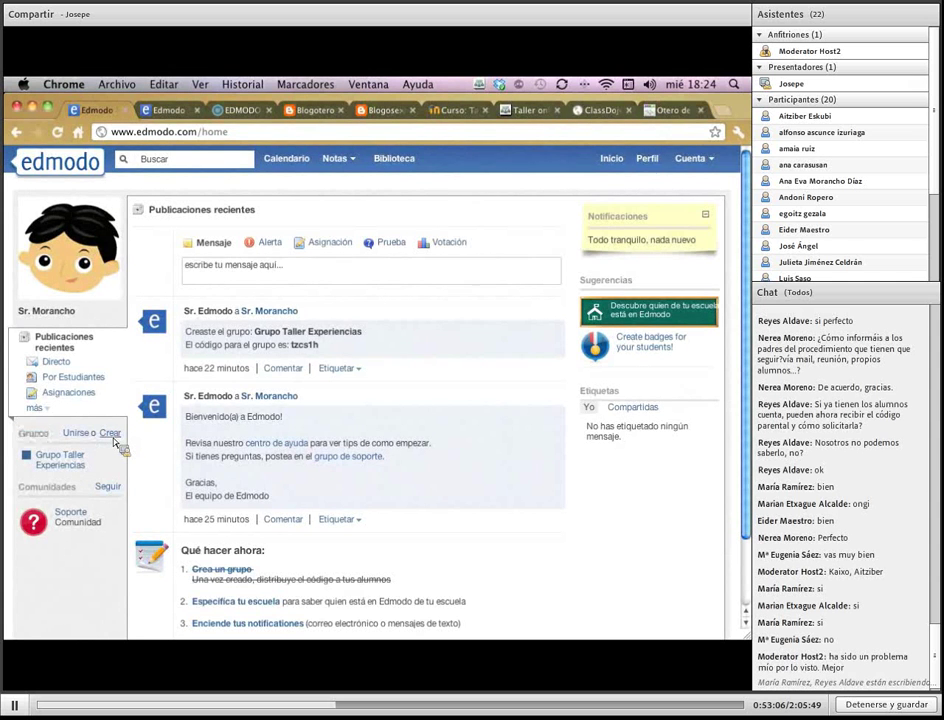
Create the group 'Grupo de prueba' with level 6to and subject area Todos
{"action": "left_click", "coordinate": [110, 434]}
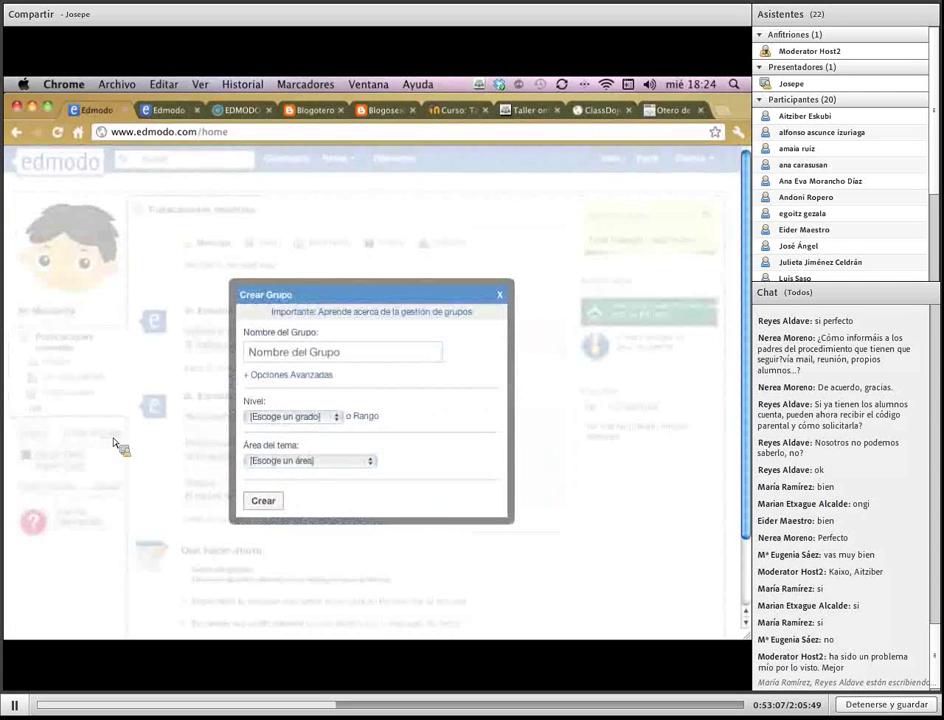
{"action": "left_click", "coordinate": [354, 361]}
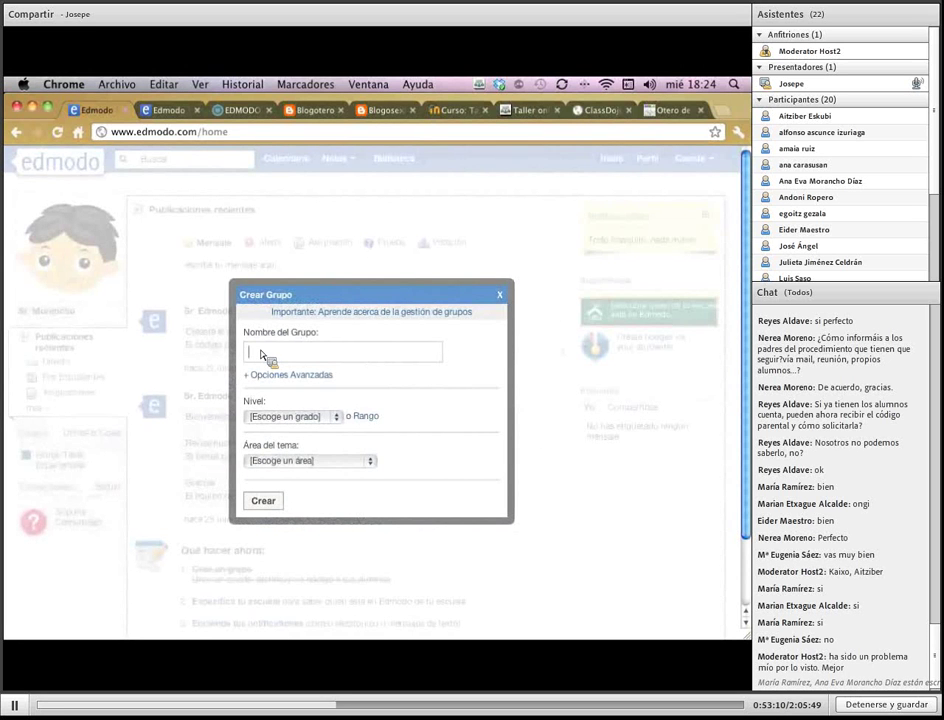
{"action": "type", "text": "Grupo de prue"}
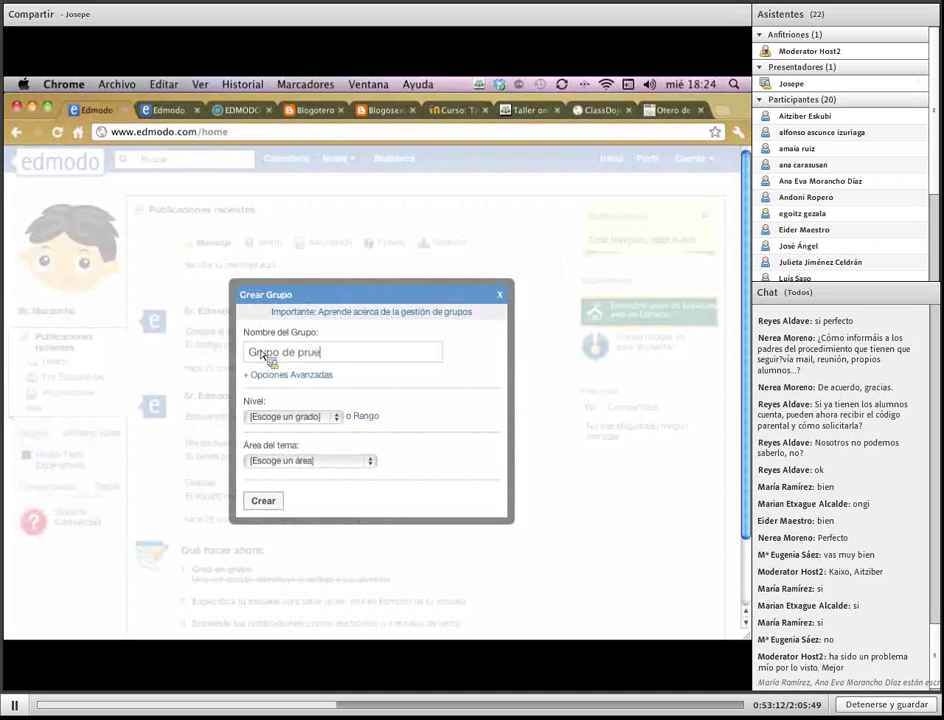
{"action": "type", "text": "ba"}
{"action": "left_click", "coordinate": [282, 378]}
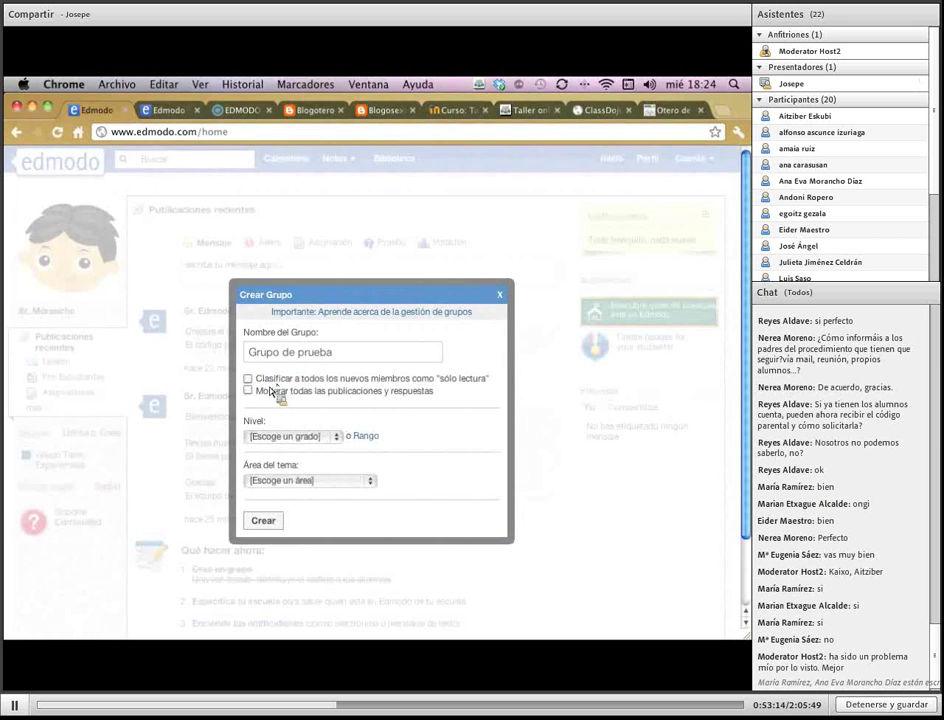
{"action": "left_click", "coordinate": [305, 438]}
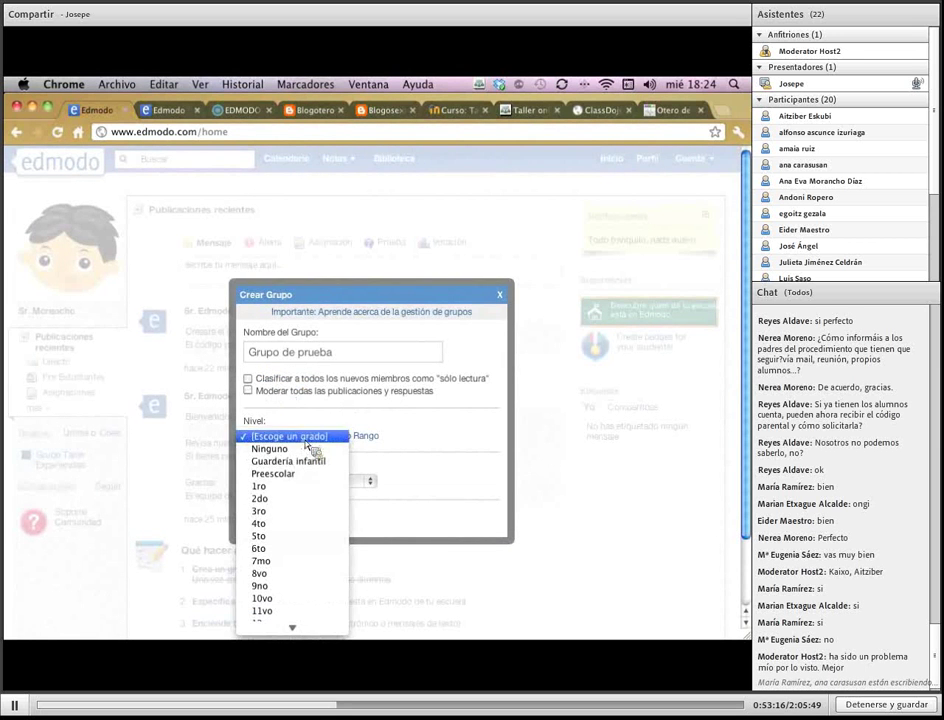
{"action": "left_click", "coordinate": [303, 549]}
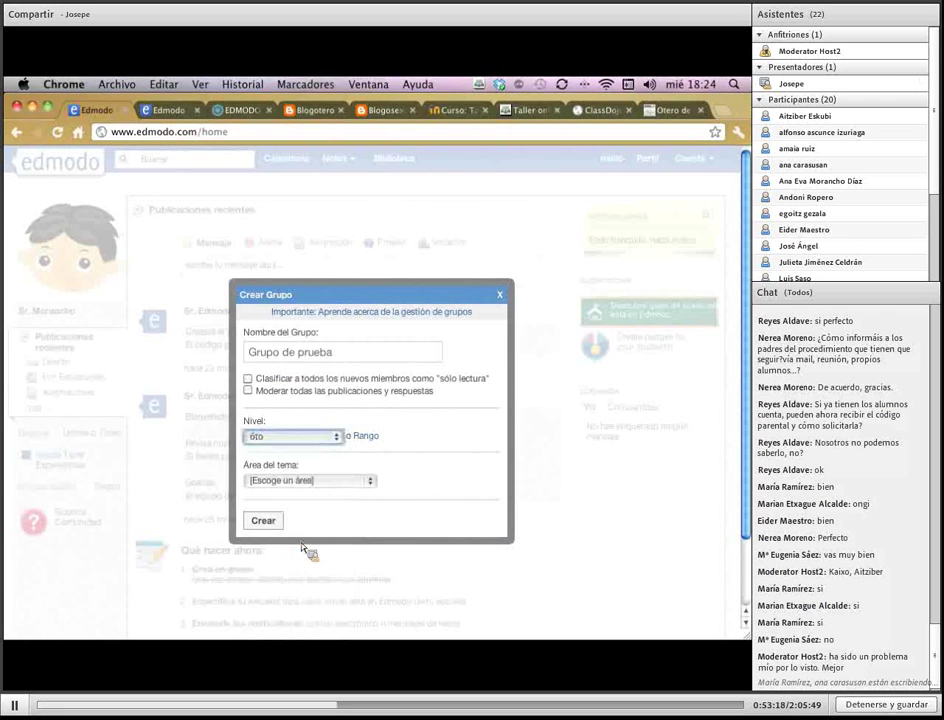
{"action": "left_click", "coordinate": [333, 484]}
{"action": "left_click", "coordinate": [331, 500]}
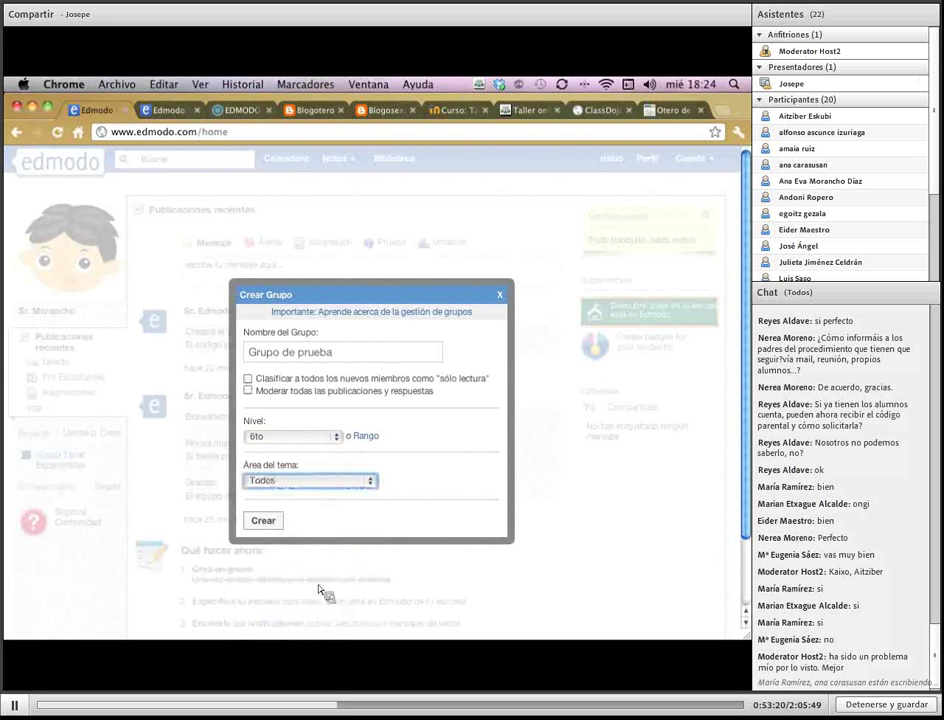
{"action": "left_click", "coordinate": [276, 527]}
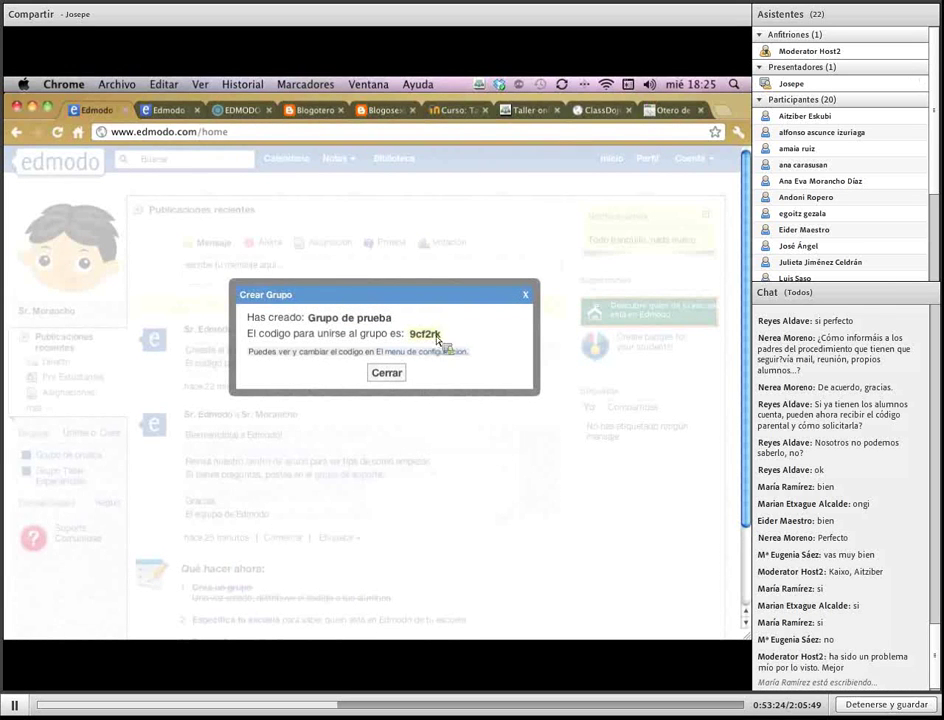
{"action": "left_click", "coordinate": [389, 375]}
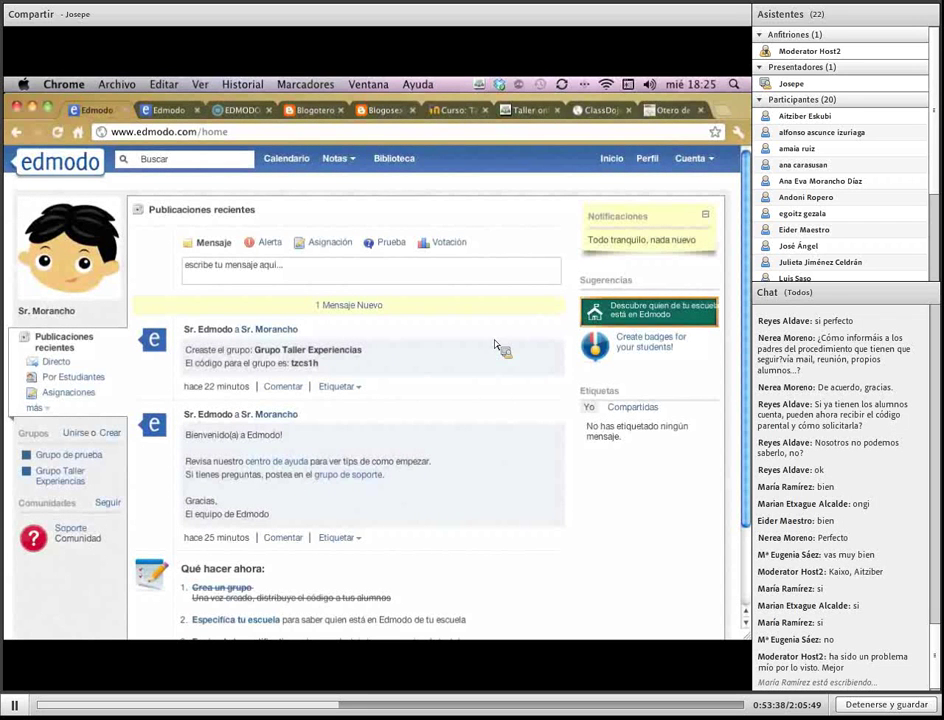
Load the new post into the feed and briefly highlight the participant's greeting text
{"action": "left_click", "coordinate": [340, 312]}
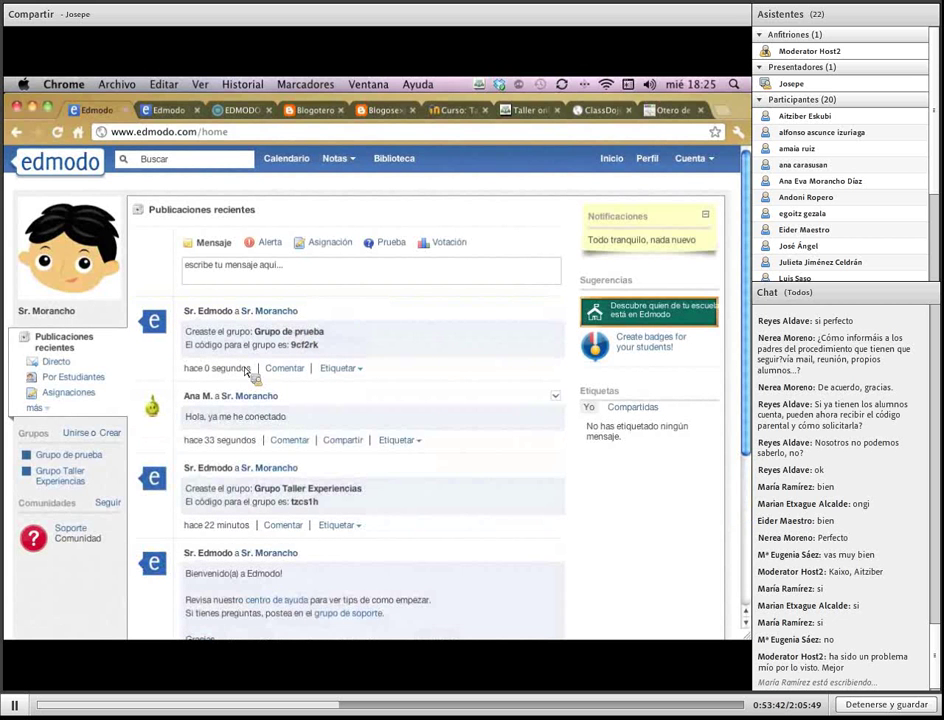
{"action": "left_click_drag", "start_coordinate": [197, 422], "coordinate": [290, 418]}
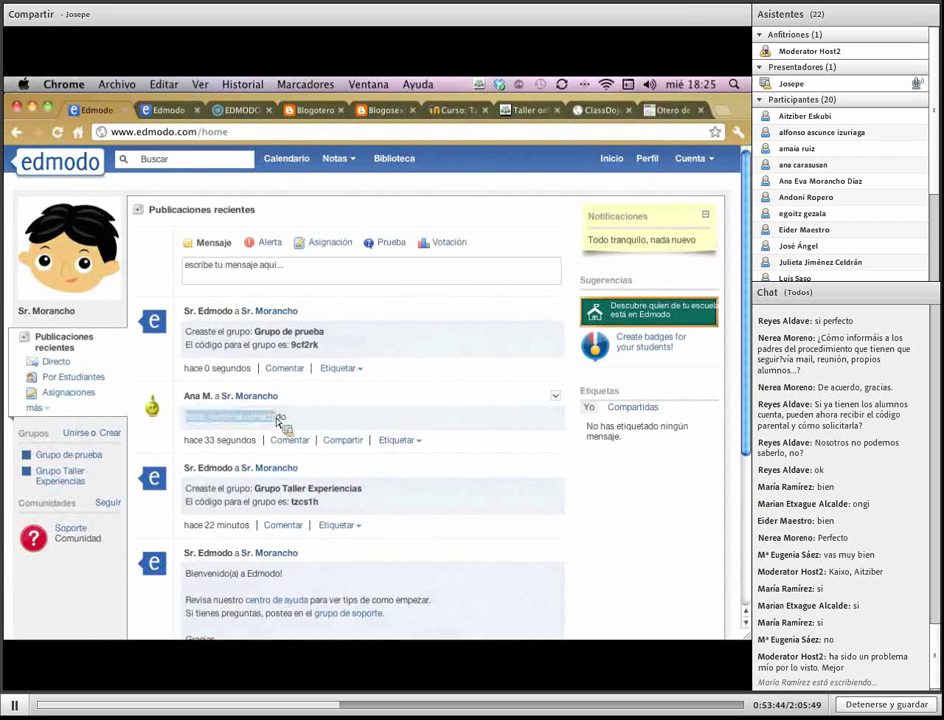
{"action": "left_click", "coordinate": [295, 421]}
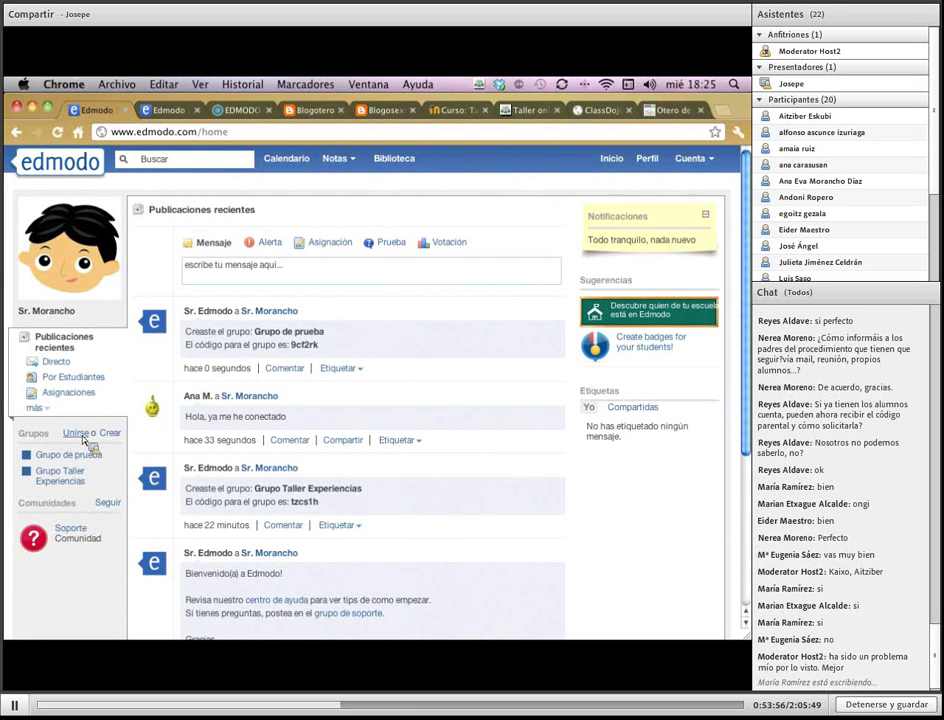
{"action": "mouse_move", "coordinate": [20, 530]}
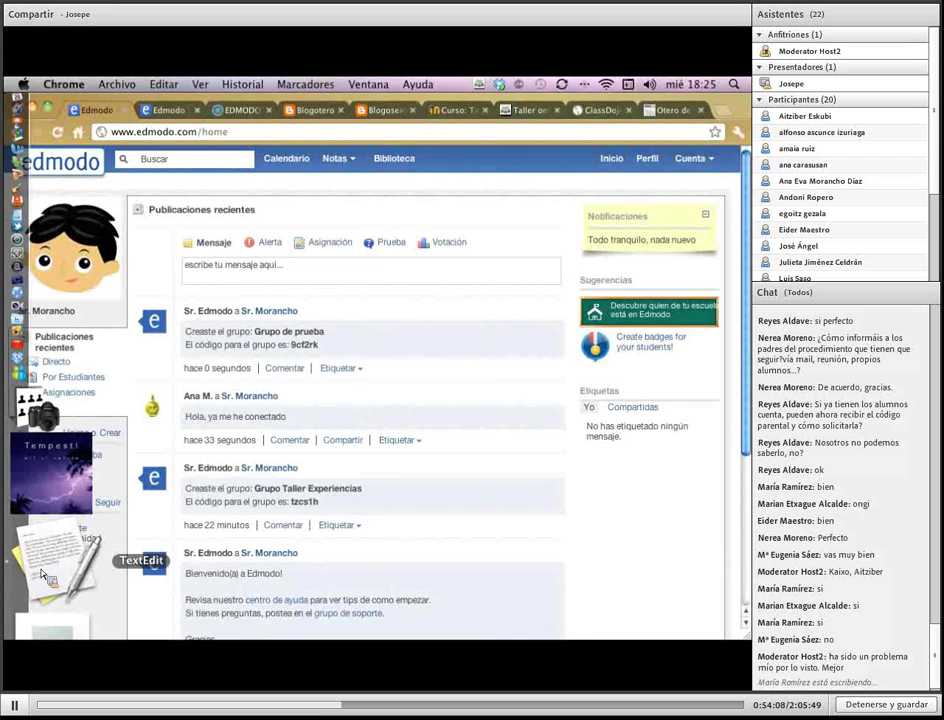
Bring the TextEdit códigos_urls document forward from the Dock
{"action": "left_click", "coordinate": [41, 572]}
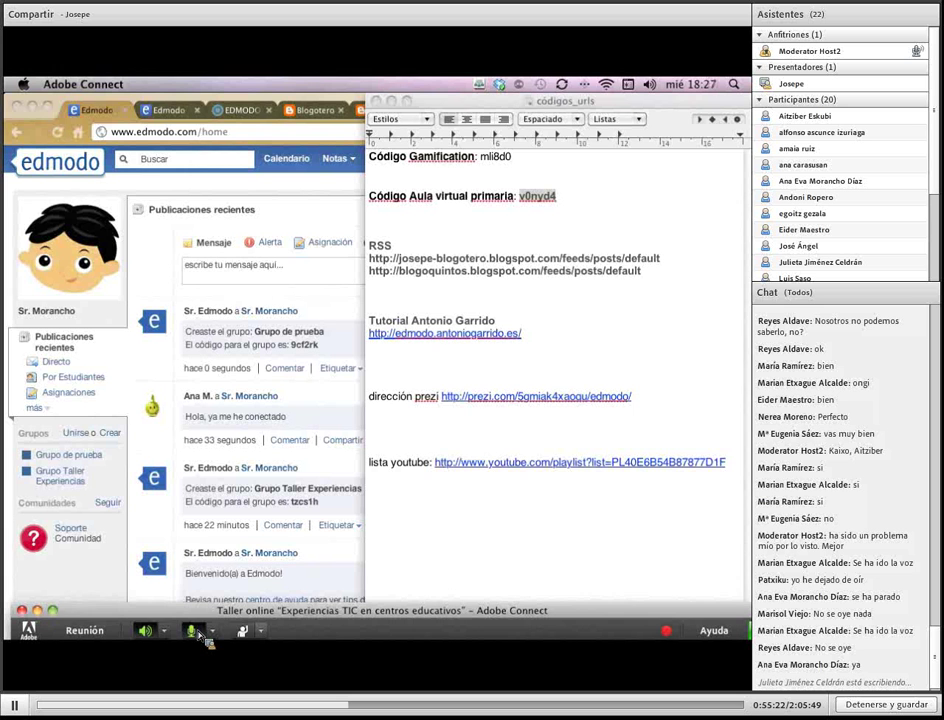
Switch on the presenter's microphone in the Adobe Connect toolbar
{"action": "left_click", "coordinate": [193, 631]}
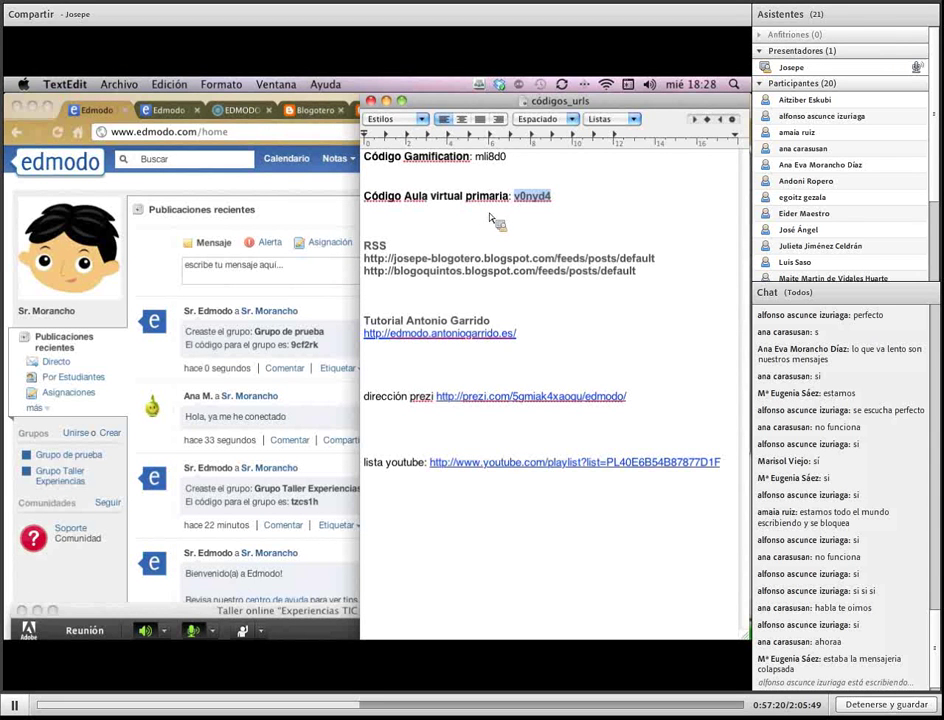
Copy the Aula virtual primaria group code from códigos_urls and return to the Edmodo page
{"action": "left_click_drag", "start_coordinate": [502, 212], "coordinate": [533, 201]}
{"action": "left_click", "coordinate": [534, 201], "text": "ctrl"}
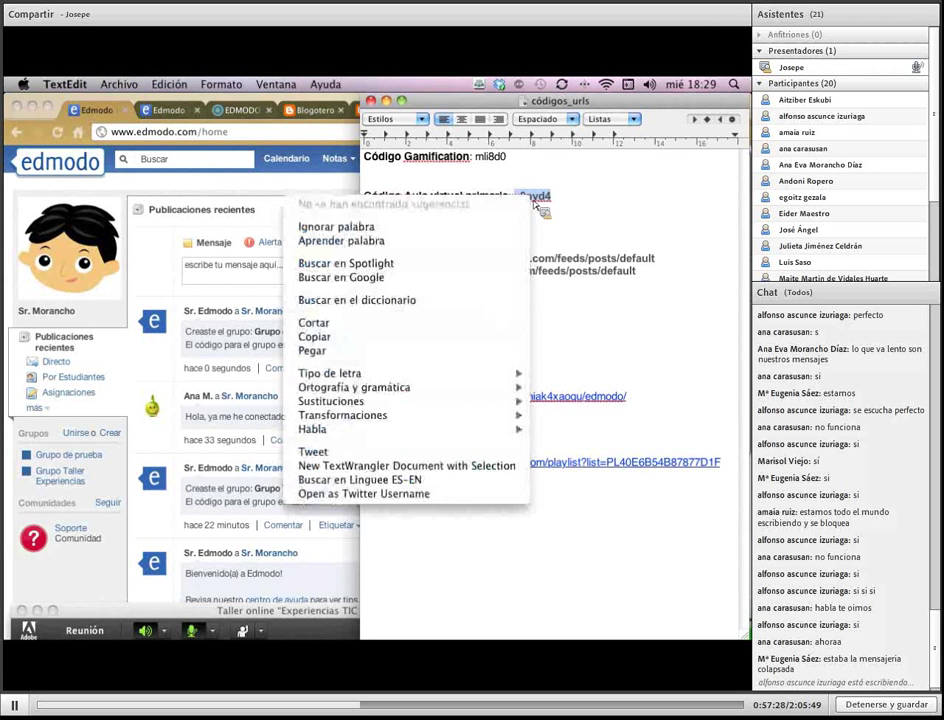
{"action": "left_click", "coordinate": [510, 338]}
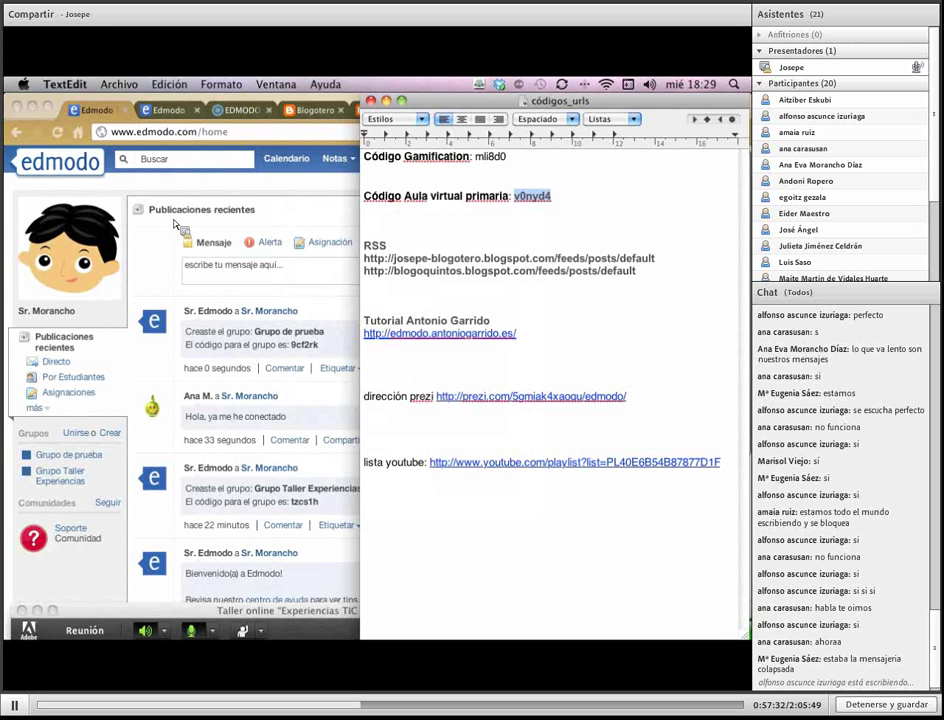
{"action": "left_click", "coordinate": [153, 292]}
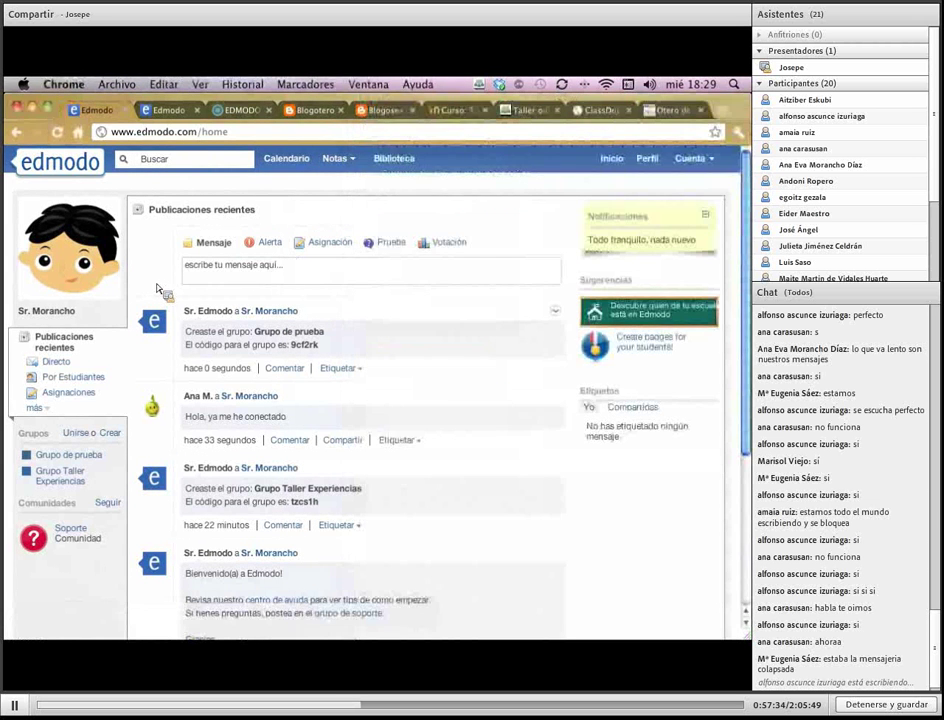
{"action": "left_click", "coordinate": [80, 434]}
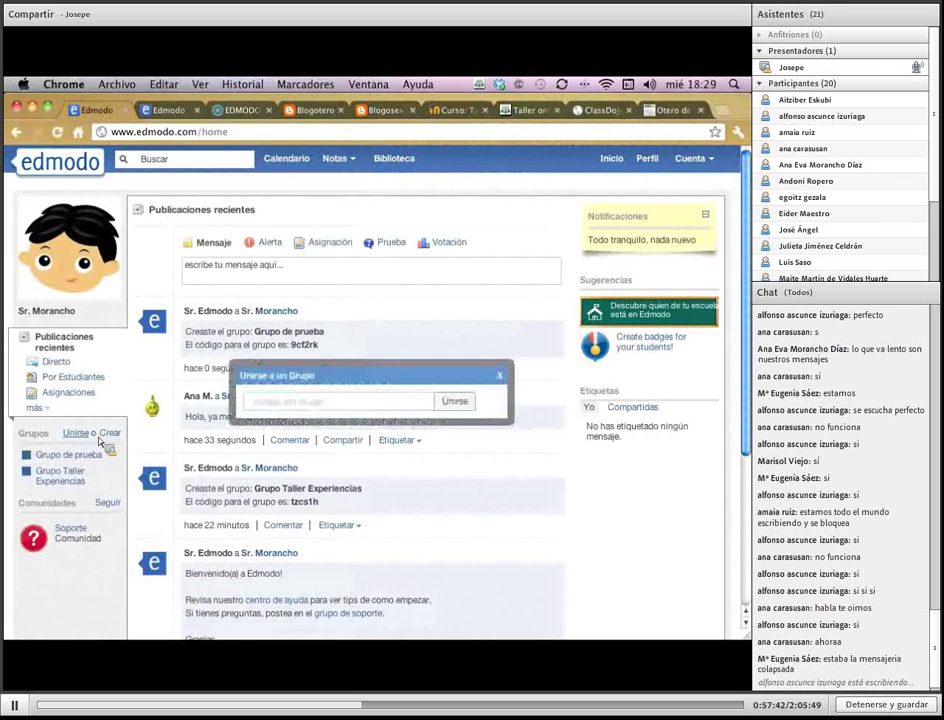
{"action": "right_click", "coordinate": [284, 406]}
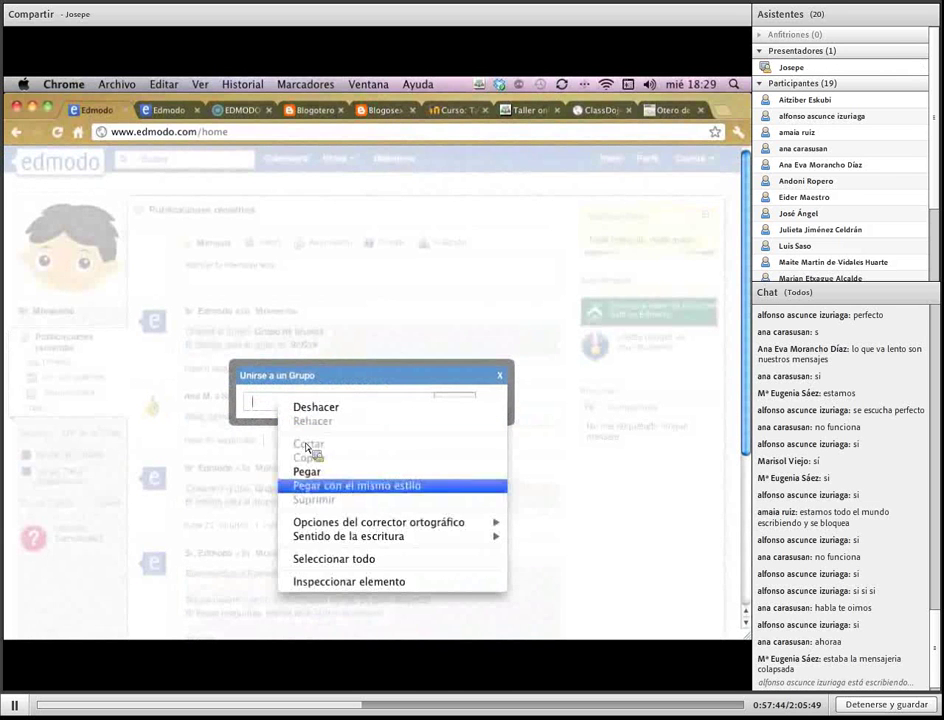
{"action": "left_click", "coordinate": [327, 476]}
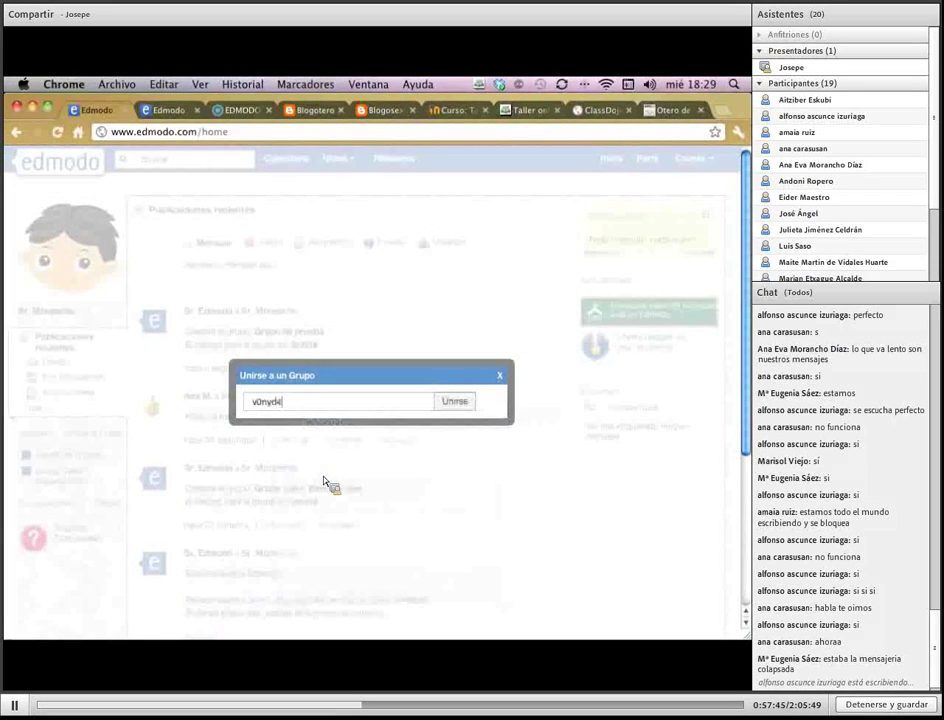
{"action": "left_click", "coordinate": [468, 404]}
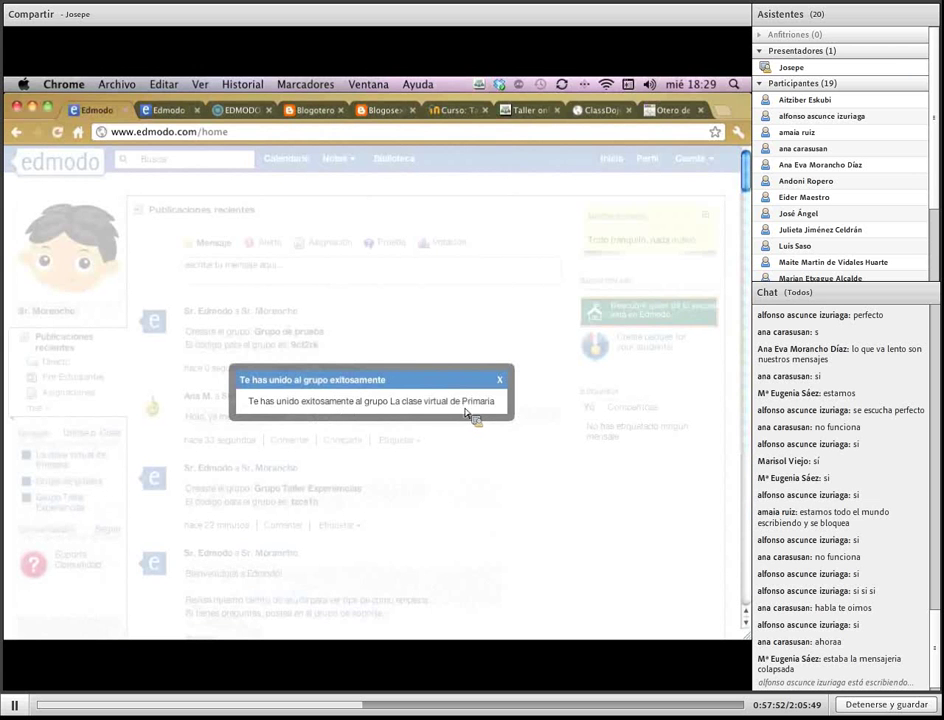
{"action": "left_click", "coordinate": [502, 384]}
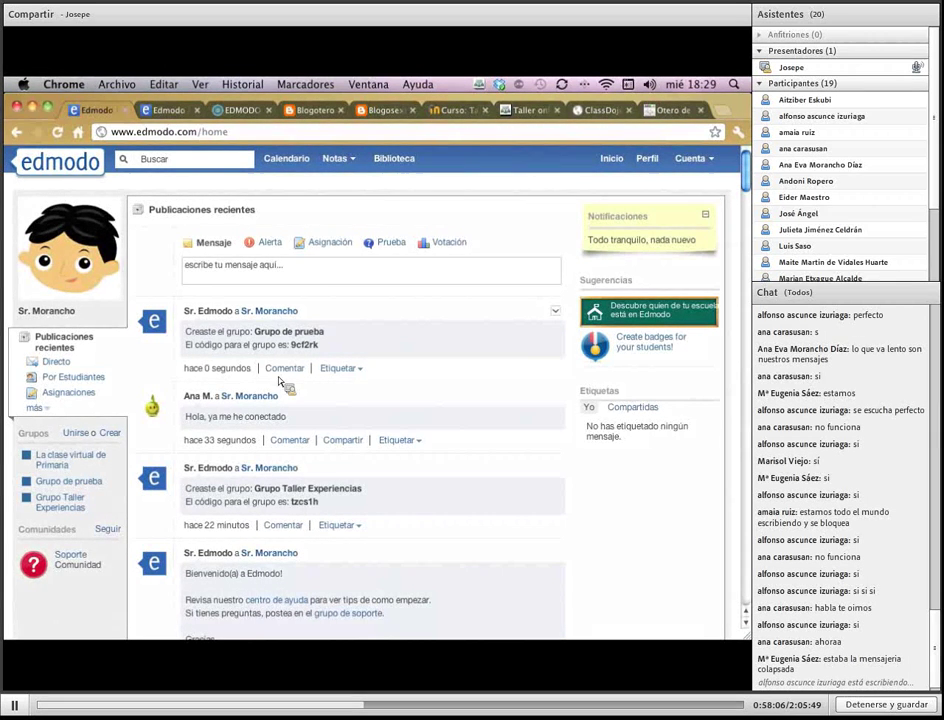
{"action": "scroll", "coordinate": [284, 386], "scroll_direction": "down", "scroll_amount": 2}
{"action": "scroll", "coordinate": [280, 385], "scroll_direction": "down", "scroll_amount": 9}
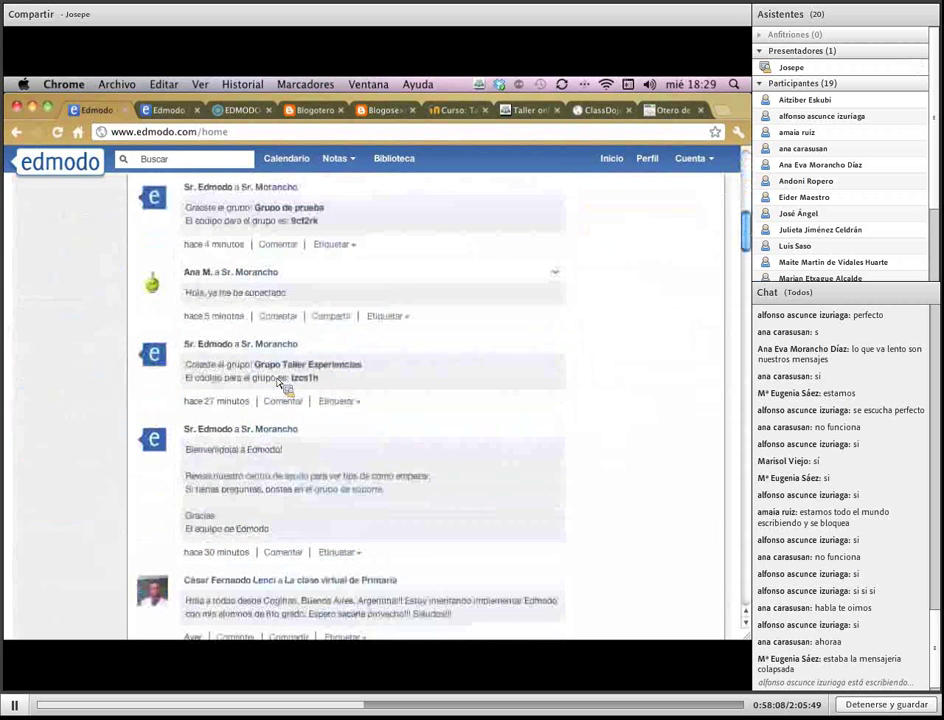
{"action": "scroll", "coordinate": [282, 385], "scroll_direction": "down", "scroll_amount": 14}
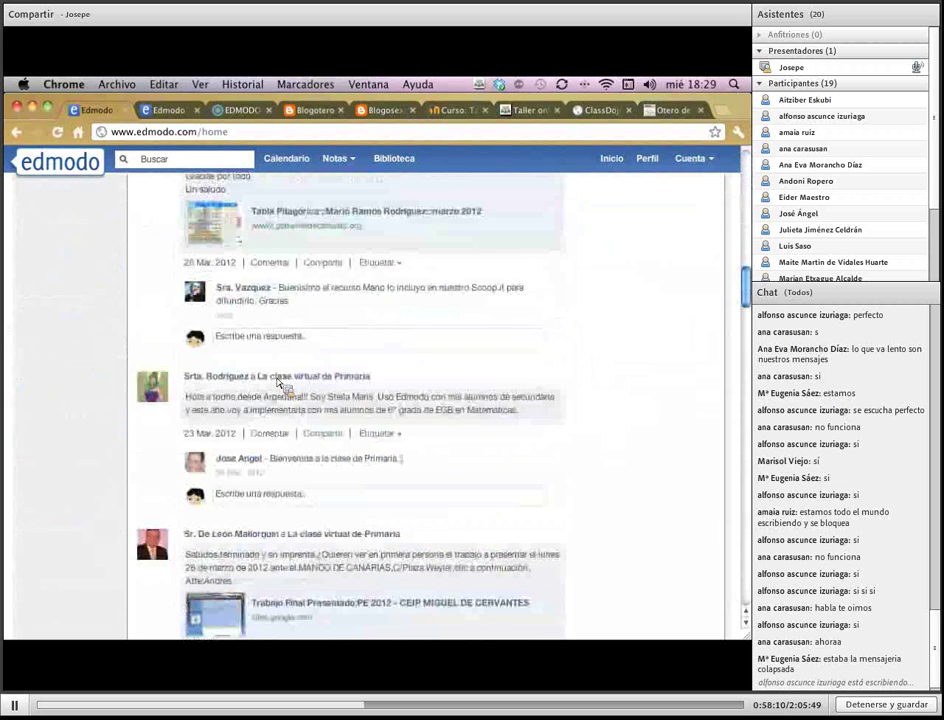
{"action": "scroll", "coordinate": [281, 384], "scroll_direction": "down", "scroll_amount": 20}
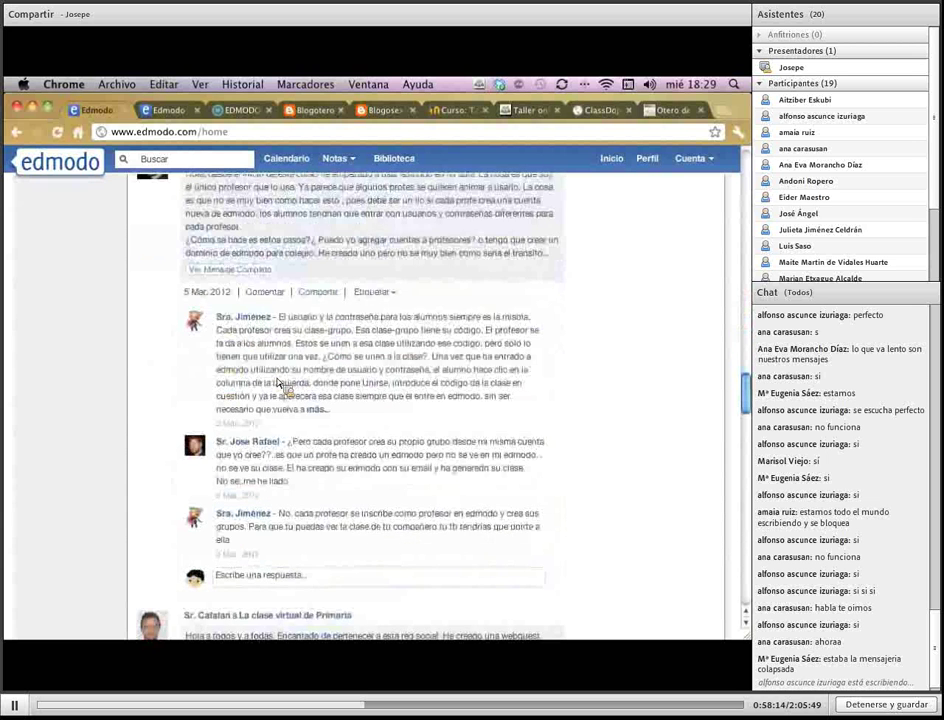
{"action": "scroll", "coordinate": [282, 384], "scroll_direction": "up", "scroll_amount": 20}
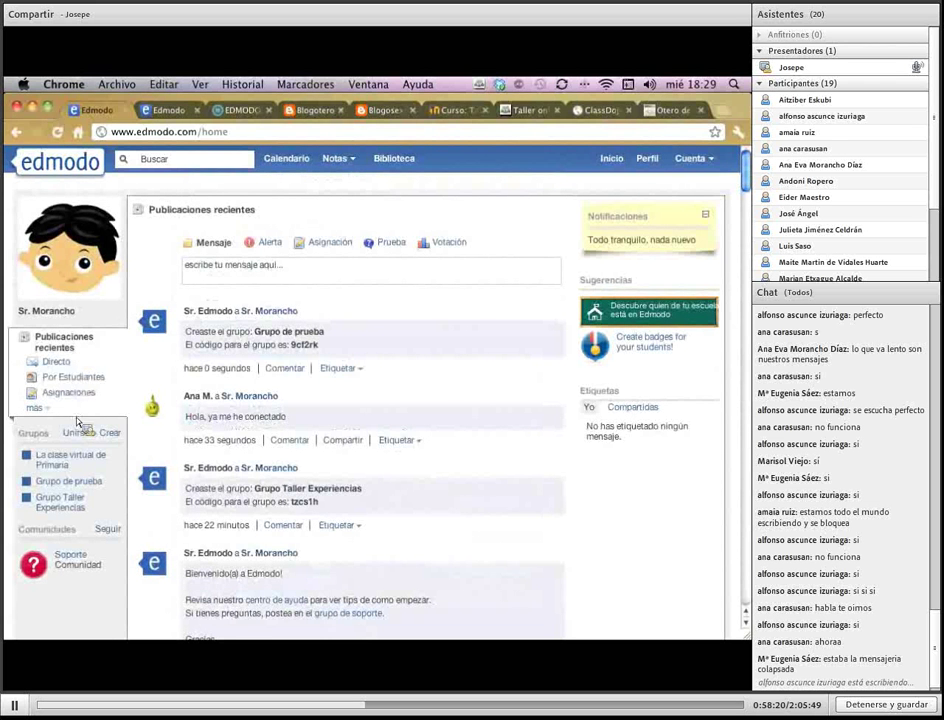
{"action": "left_click", "coordinate": [80, 488]}
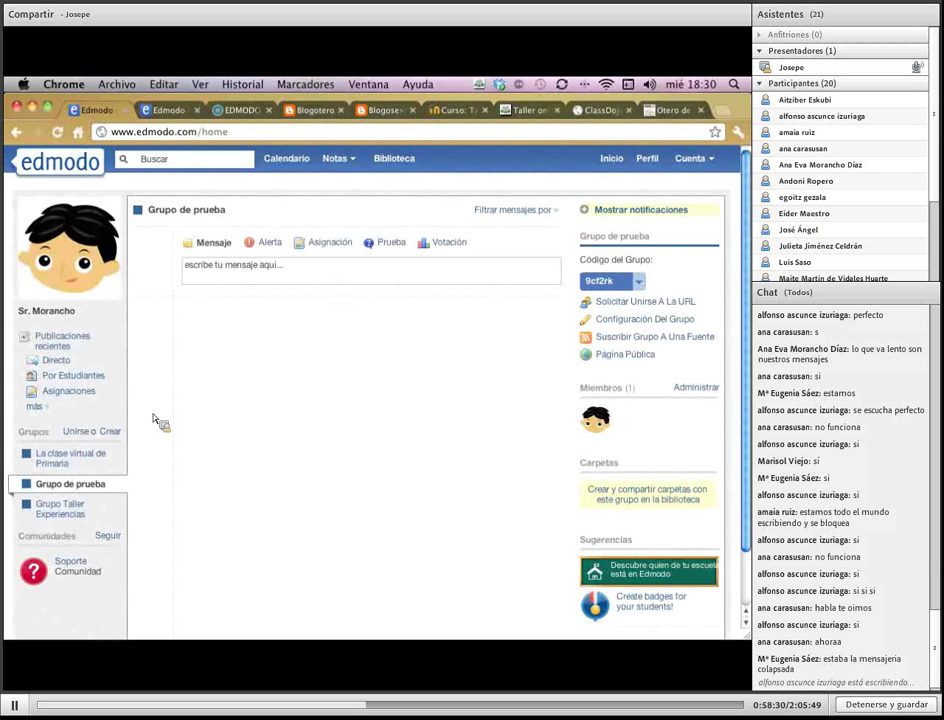
{"action": "left_click", "coordinate": [72, 463]}
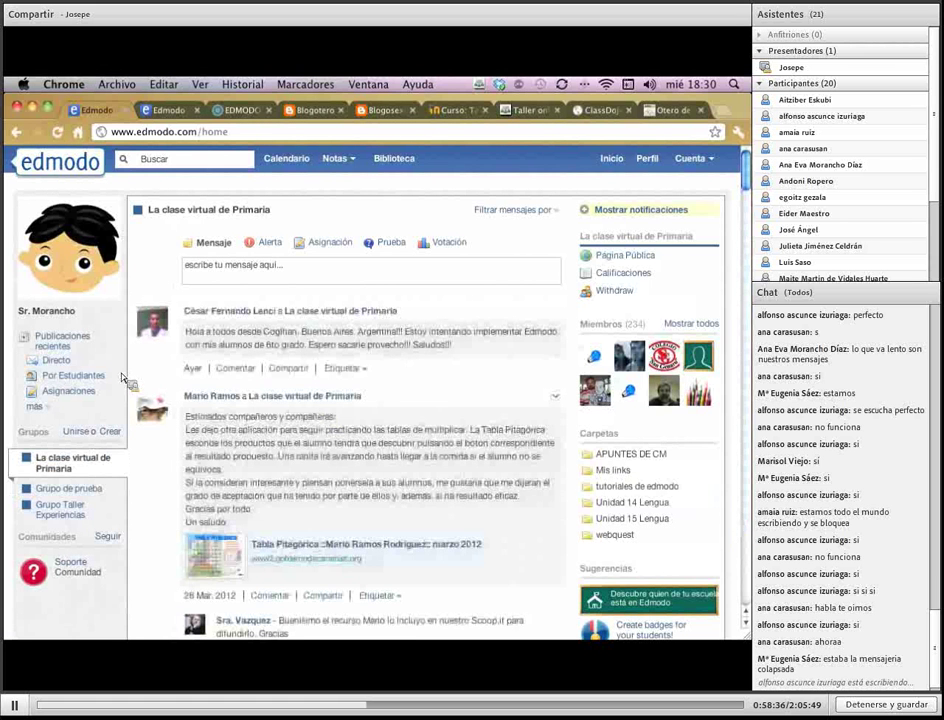
{"action": "left_click", "coordinate": [55, 343]}
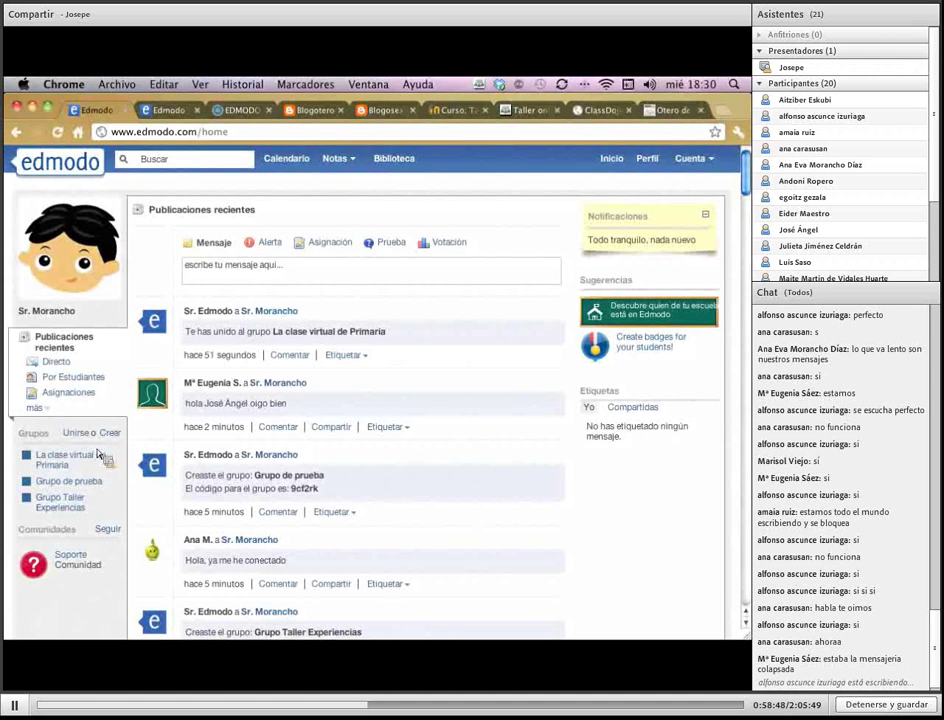
Open Grupo Taller Experiencias from the sidebar's Grupos list
{"action": "left_click", "coordinate": [73, 505]}
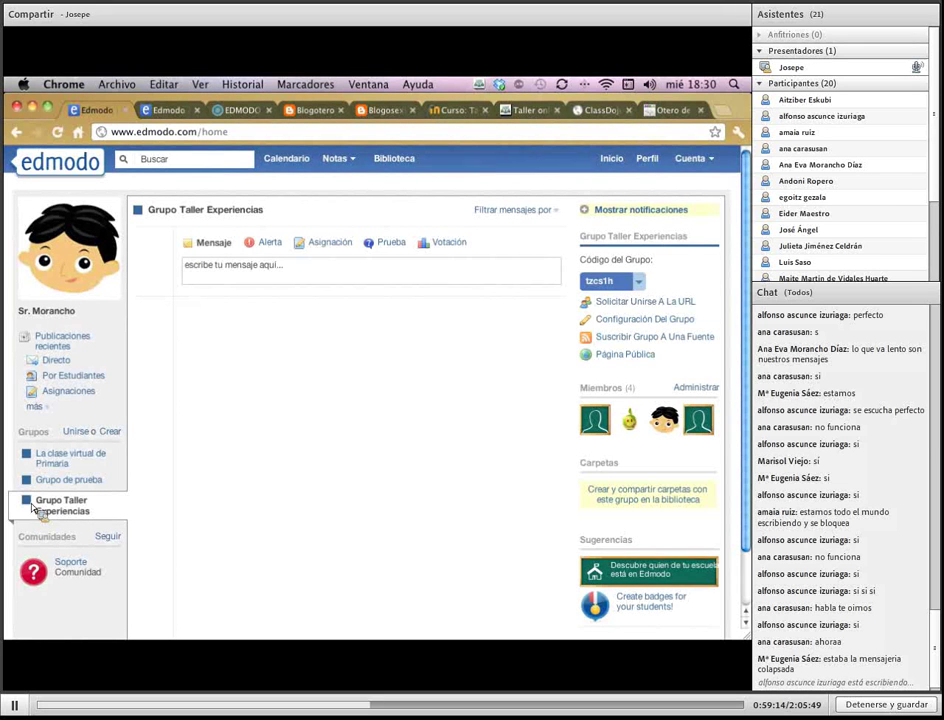
Colour La clase virtual de Primaria purple and Grupo de prueba teal, then show recent posts
{"action": "left_click", "coordinate": [27, 455]}
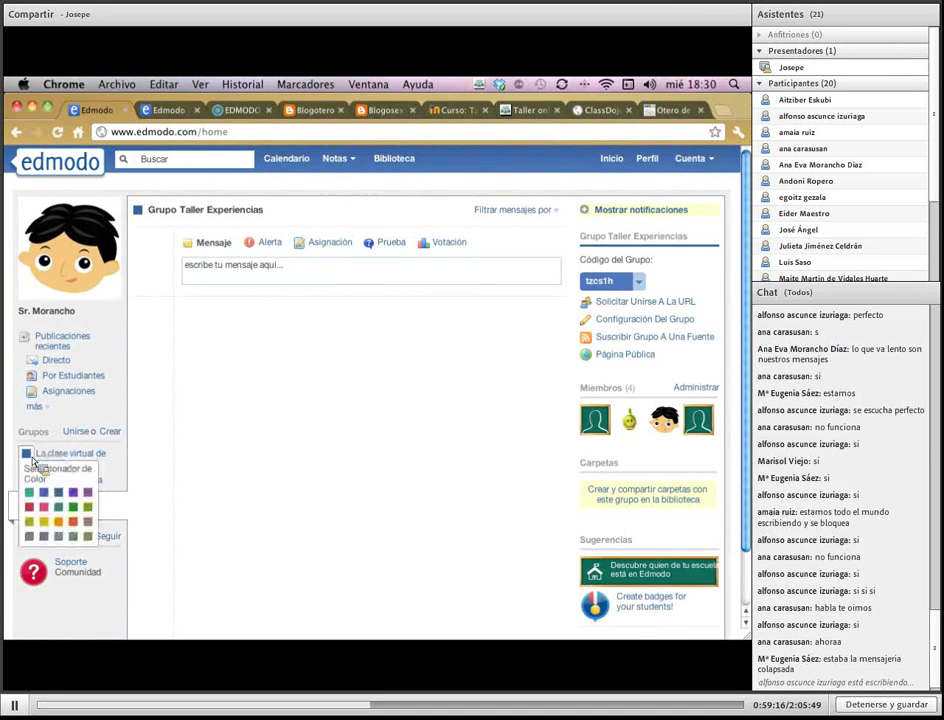
{"action": "left_click", "coordinate": [74, 495]}
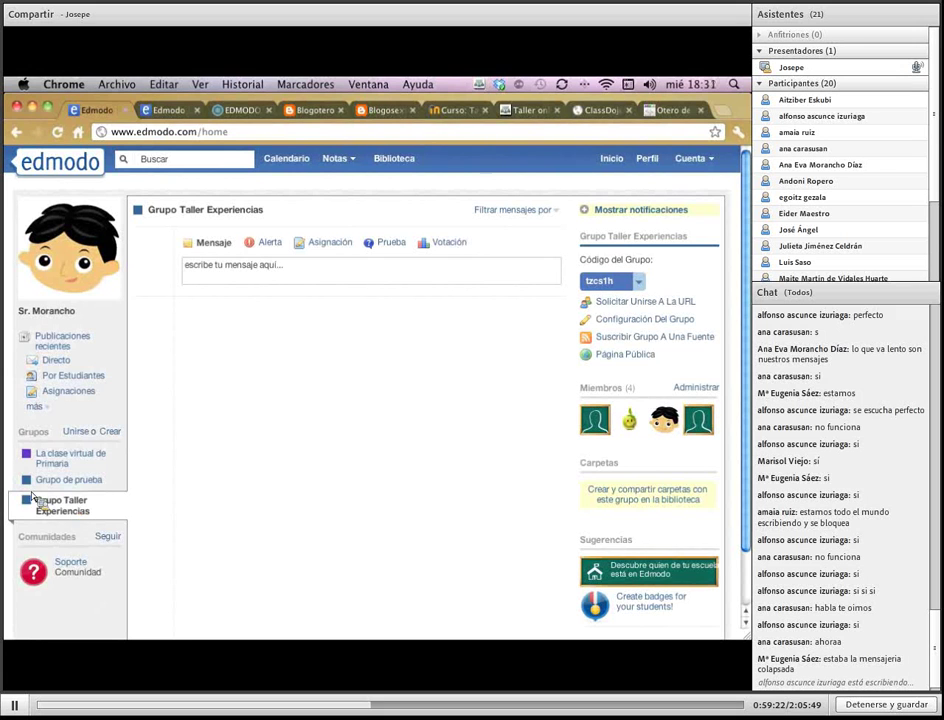
{"action": "left_click", "coordinate": [27, 480]}
{"action": "left_click", "coordinate": [30, 519]}
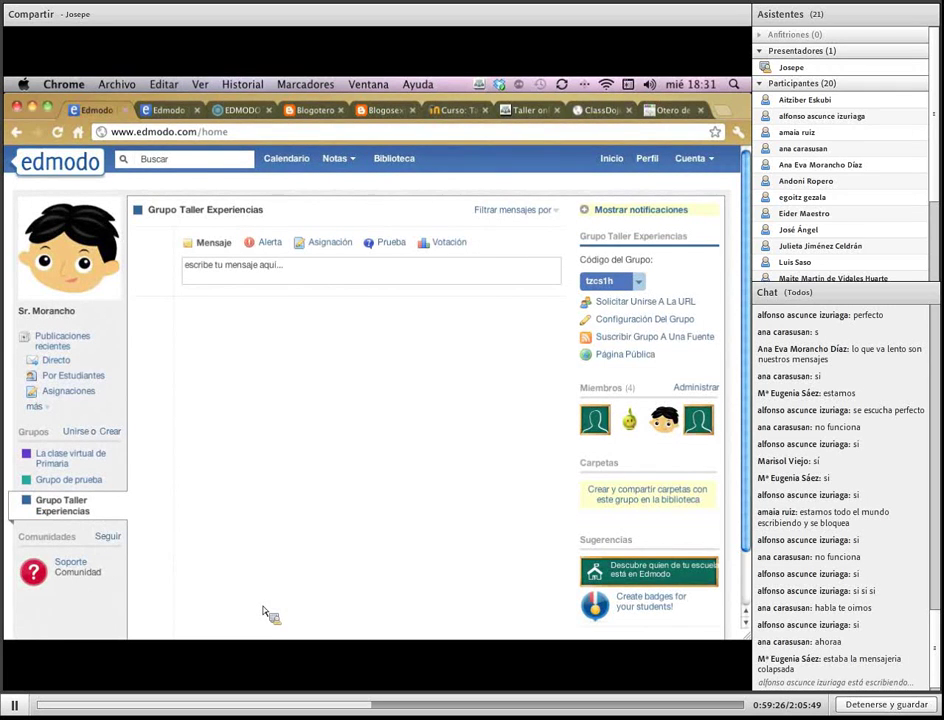
{"action": "left_click", "coordinate": [62, 342]}
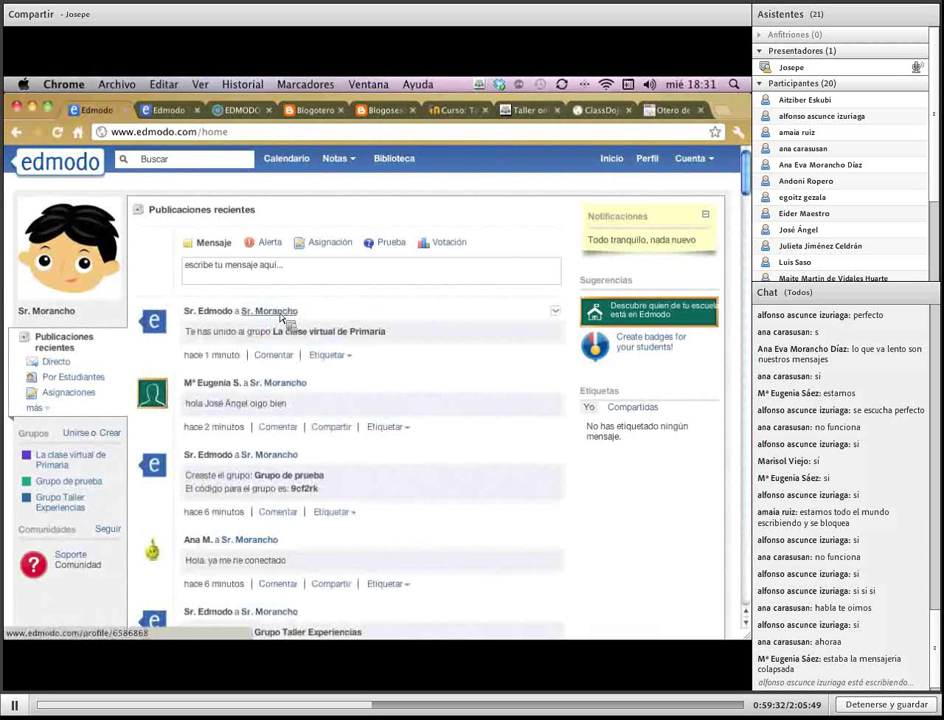
{"action": "scroll", "coordinate": [362, 592], "scroll_direction": "down", "scroll_amount": 6}
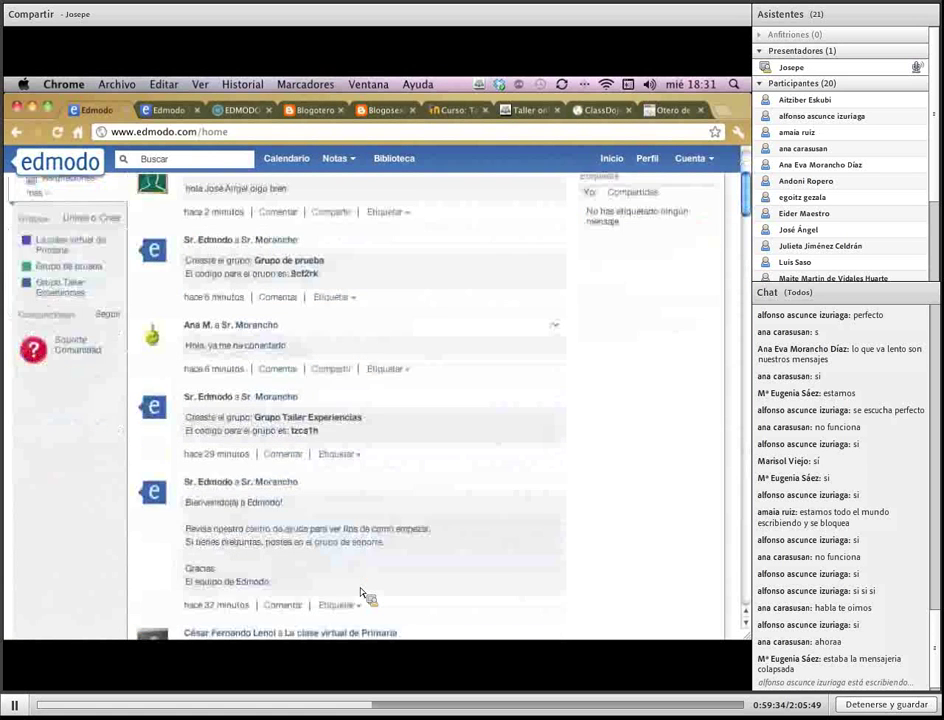
{"action": "scroll", "coordinate": [362, 592], "scroll_direction": "down", "scroll_amount": 9}
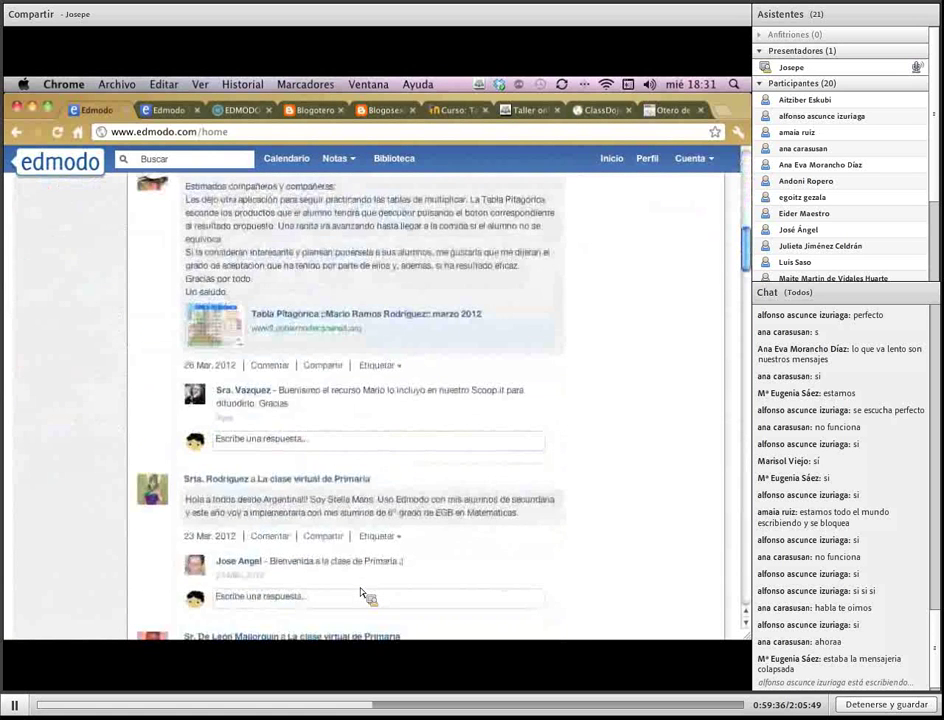
{"action": "scroll", "coordinate": [362, 592], "scroll_direction": "up", "scroll_amount": 15}
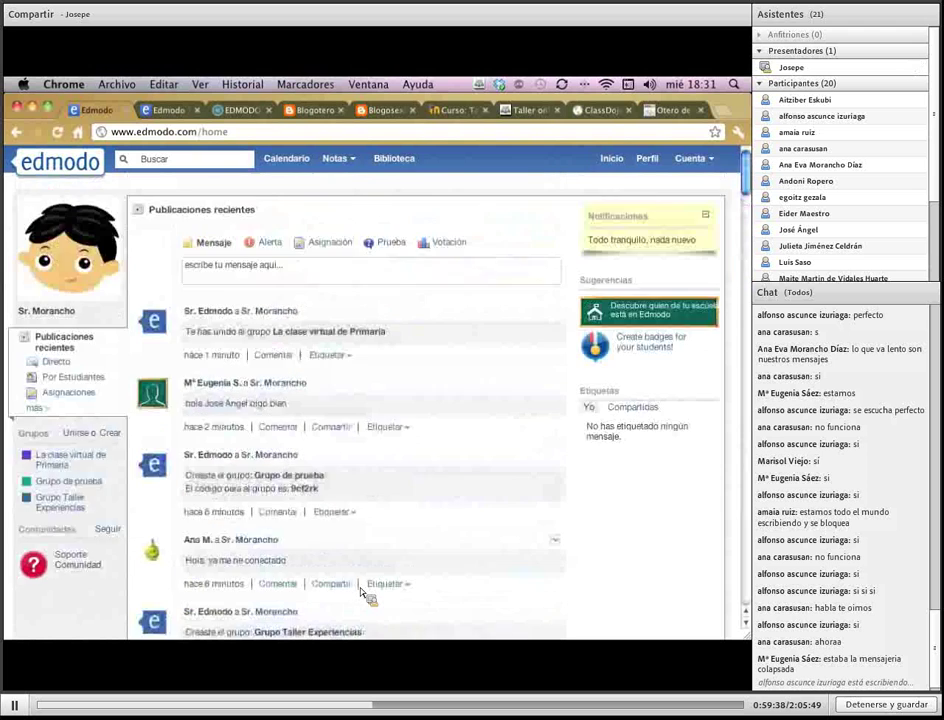
{"action": "scroll", "coordinate": [362, 592], "scroll_direction": "down", "scroll_amount": 18}
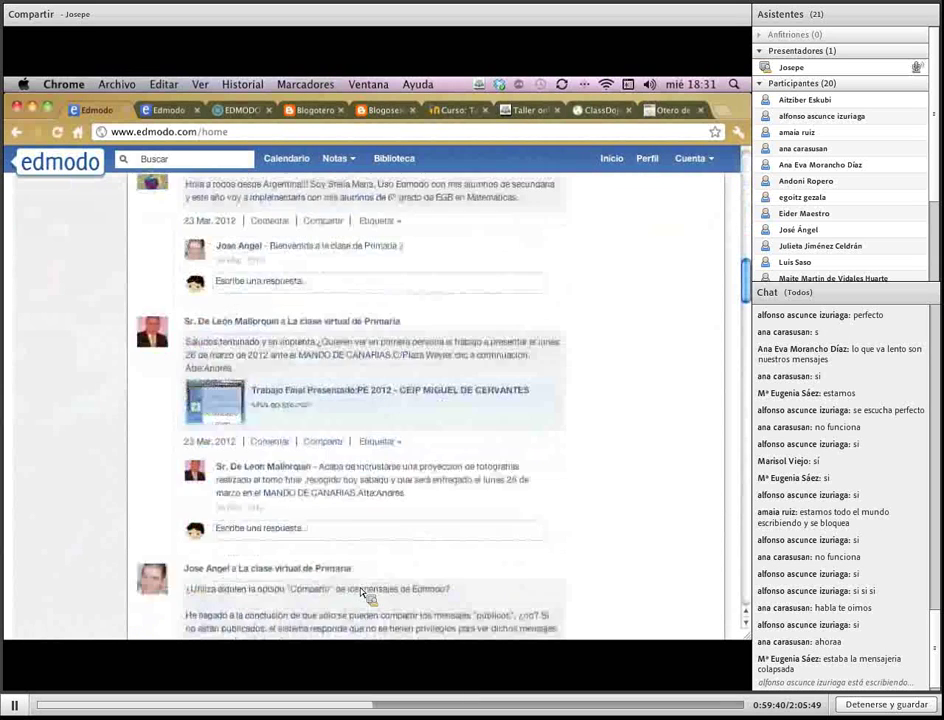
{"action": "scroll", "coordinate": [362, 592], "scroll_direction": "up", "scroll_amount": 15}
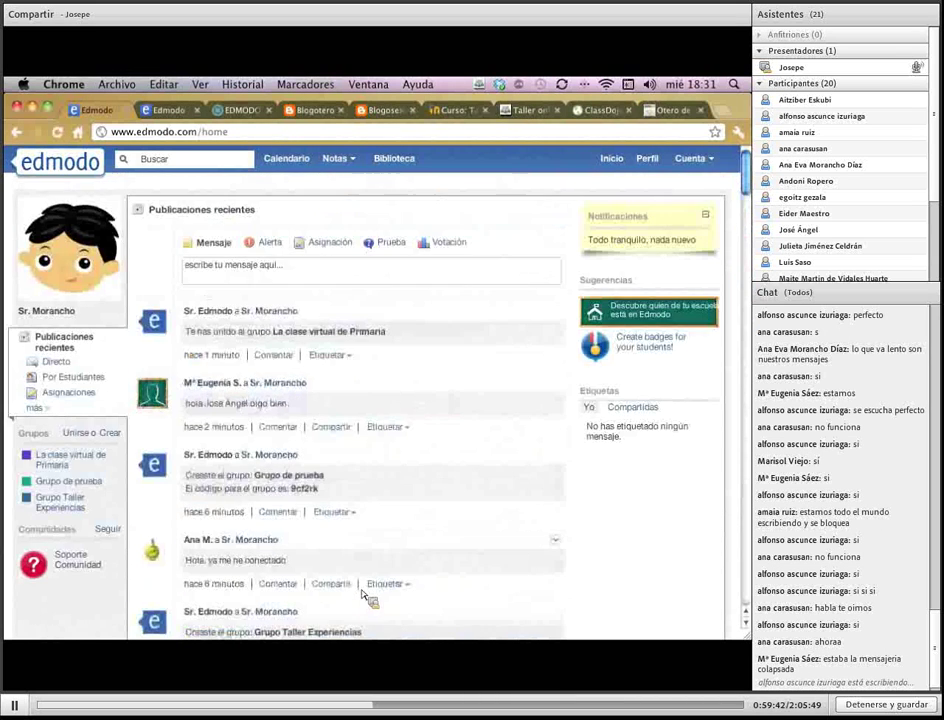
{"action": "left_click", "coordinate": [180, 116]}
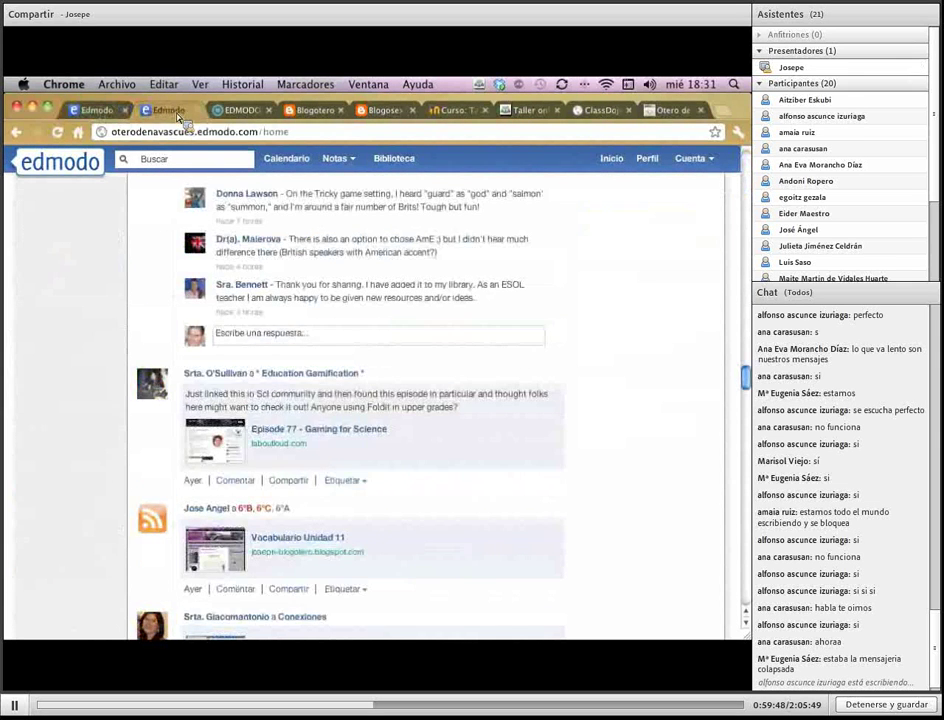
{"action": "scroll", "coordinate": [400, 497], "scroll_direction": "up", "scroll_amount": 10}
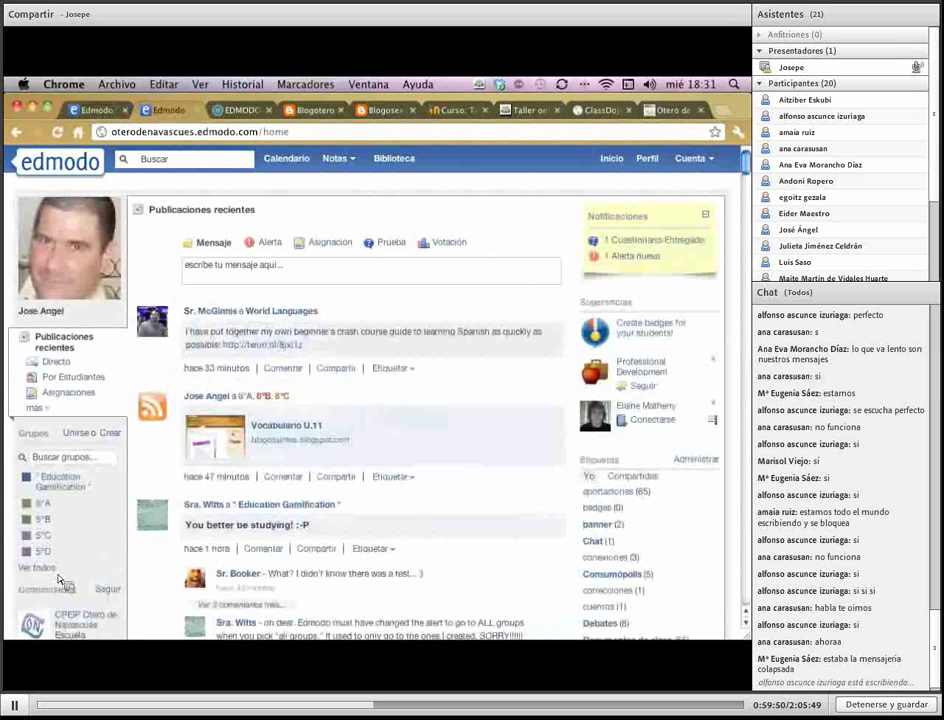
{"action": "left_click", "coordinate": [40, 567]}
{"action": "scroll", "coordinate": [140, 562], "scroll_direction": "down", "scroll_amount": 1}
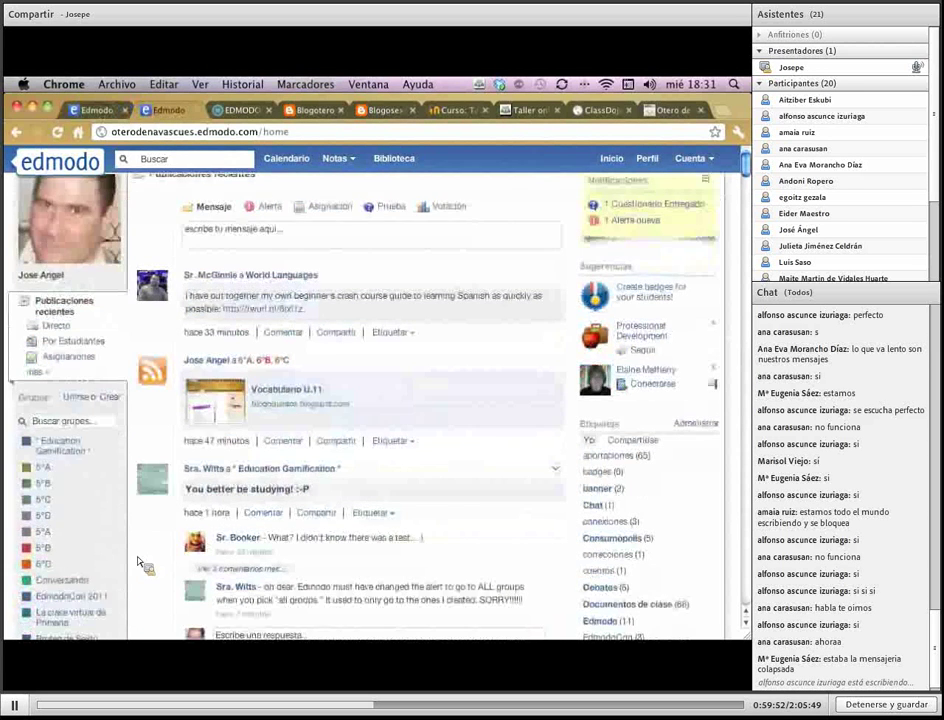
{"action": "scroll", "coordinate": [140, 562], "scroll_direction": "down", "scroll_amount": 5}
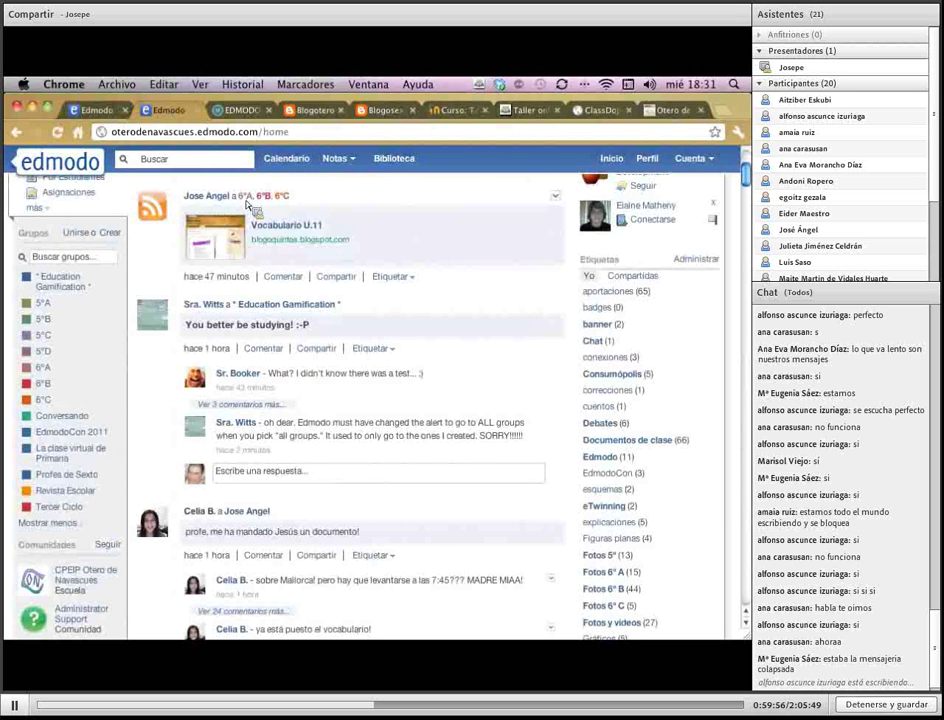
{"action": "left_click_drag", "start_coordinate": [240, 198], "coordinate": [300, 199]}
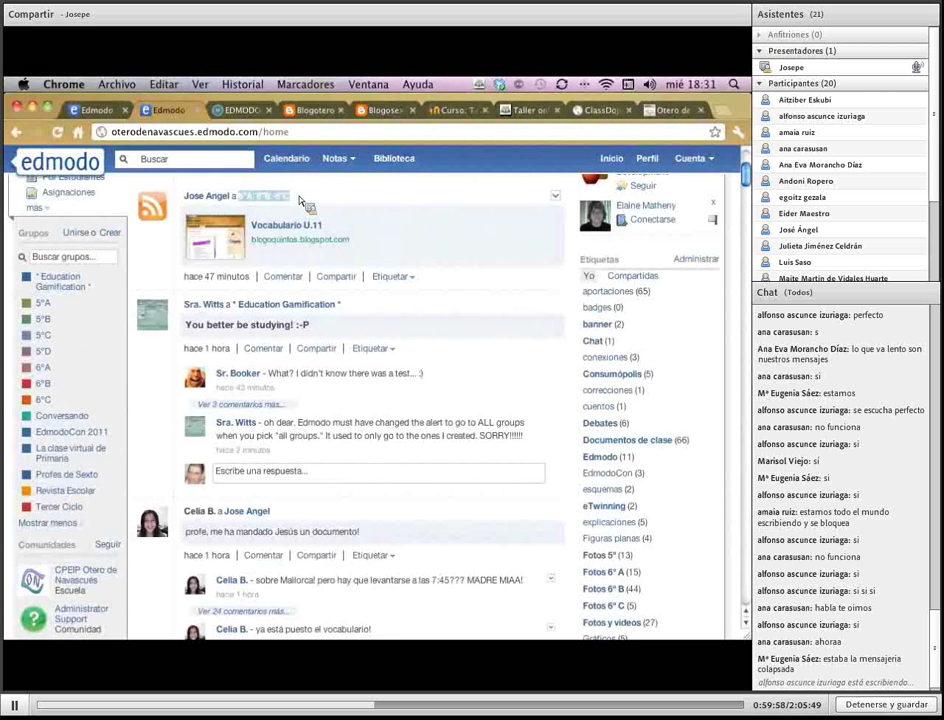
{"action": "left_click", "coordinate": [300, 199]}
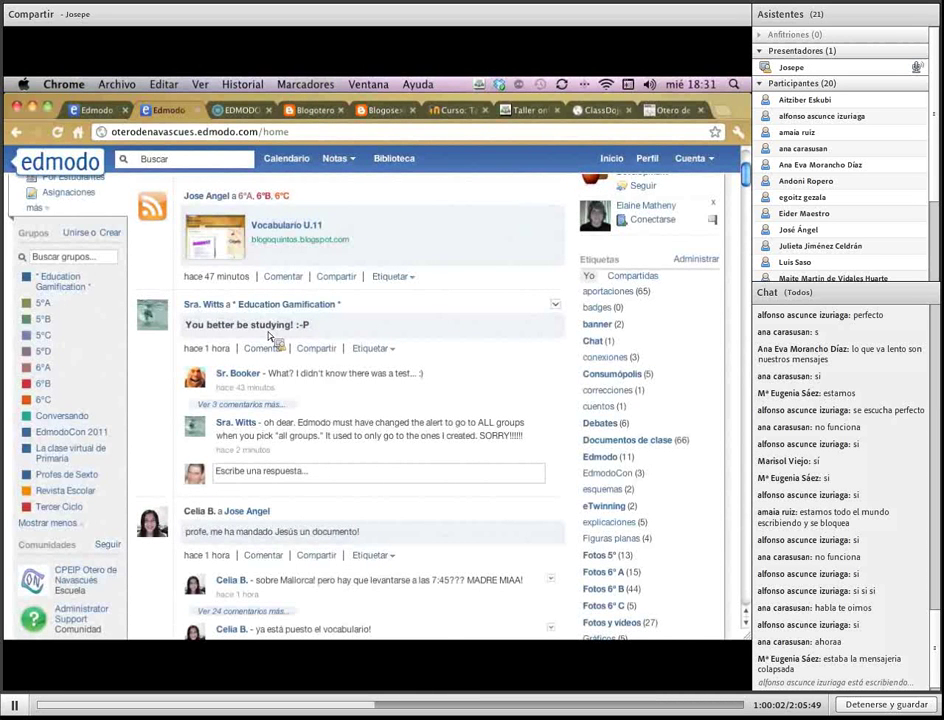
{"action": "scroll", "coordinate": [270, 337], "scroll_direction": "up", "scroll_amount": 5}
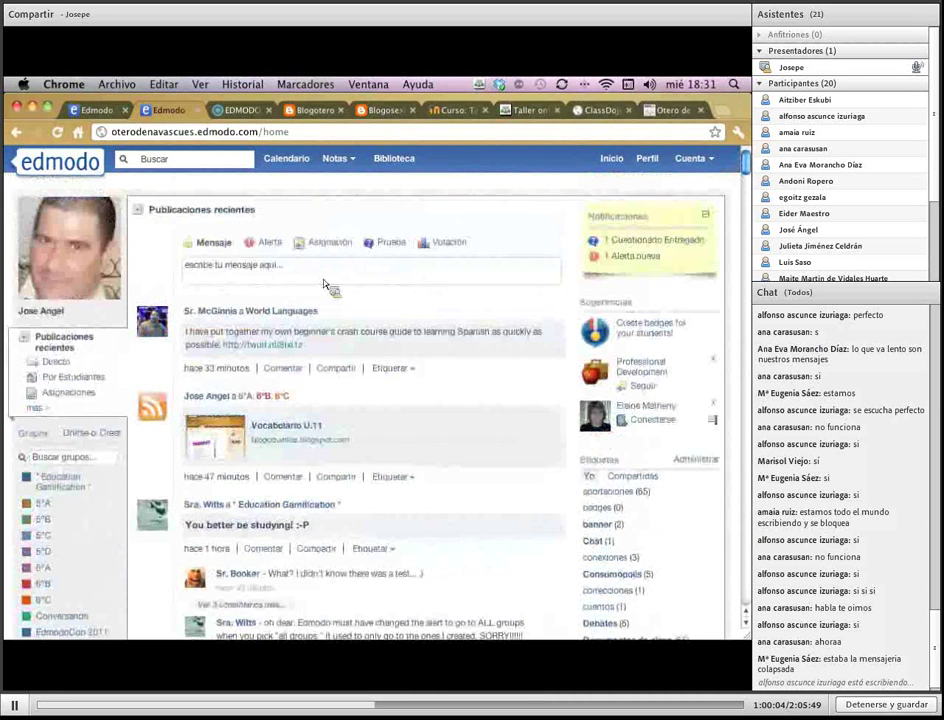
{"action": "left_click", "coordinate": [94, 112]}
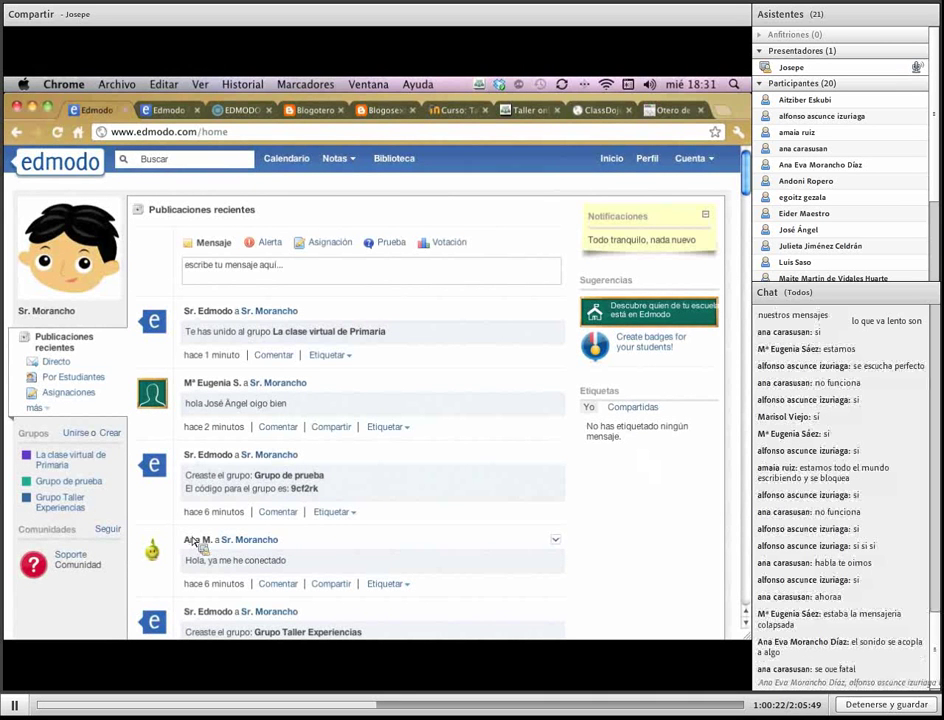
Open the Grupo Taller Experiencias page, then launch System Preferences from the Dock
{"action": "left_click", "coordinate": [60, 505]}
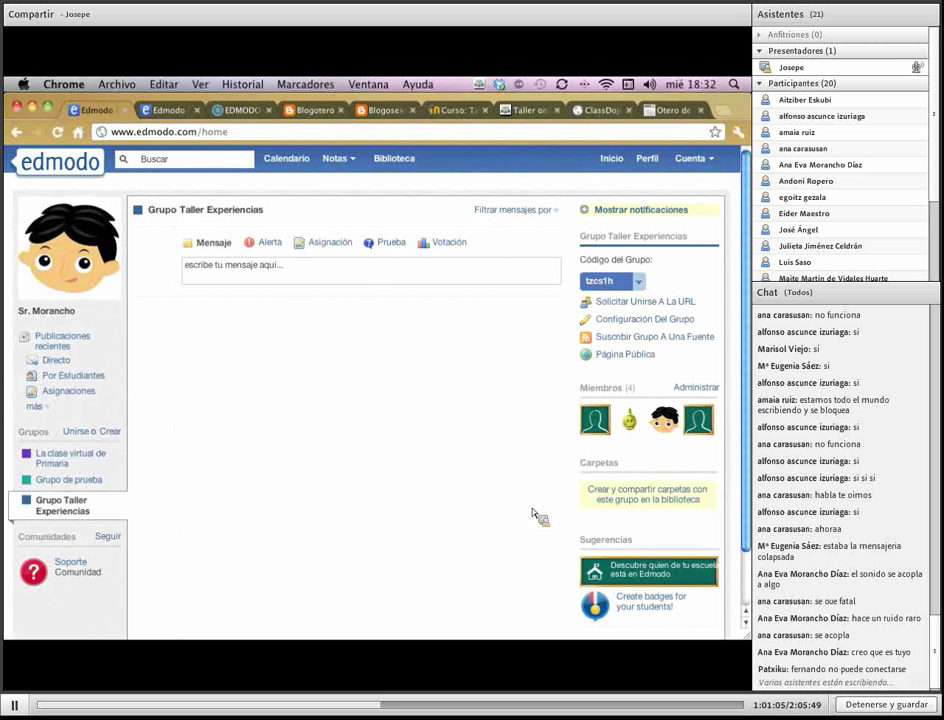
{"action": "mouse_move", "coordinate": [12, 595]}
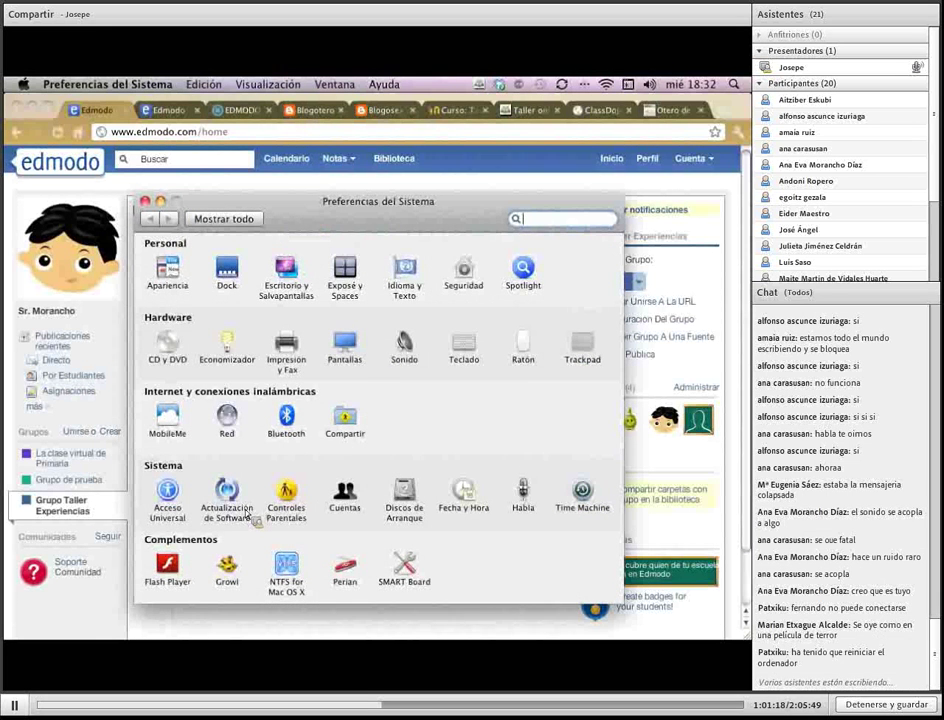
Lower and restore the output volume in Sound settings, check input levels, then close it
{"action": "left_click", "coordinate": [417, 364]}
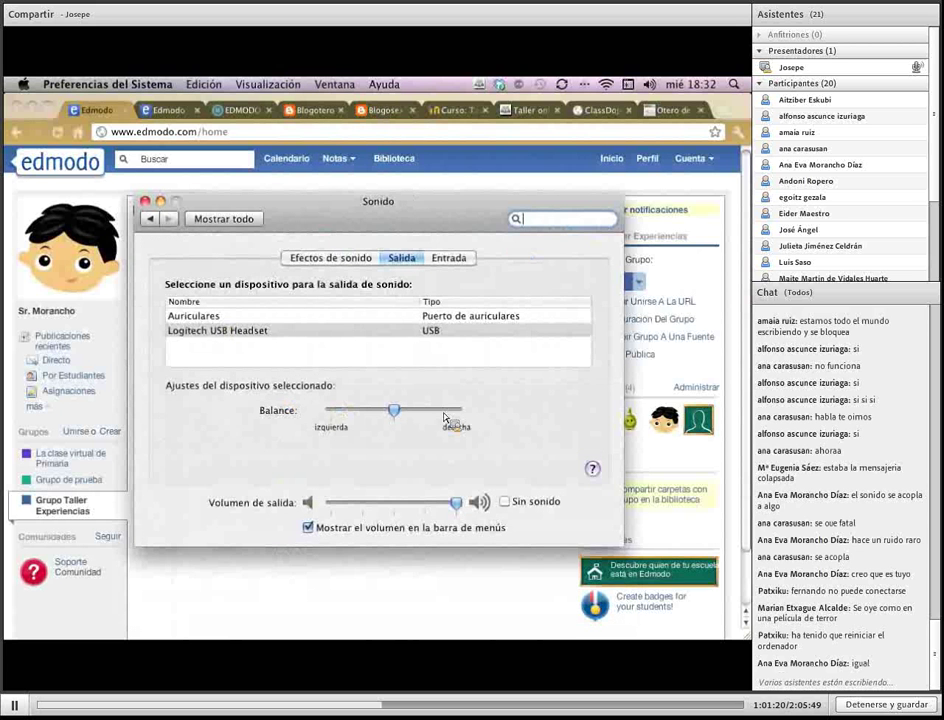
{"action": "left_click", "coordinate": [425, 505]}
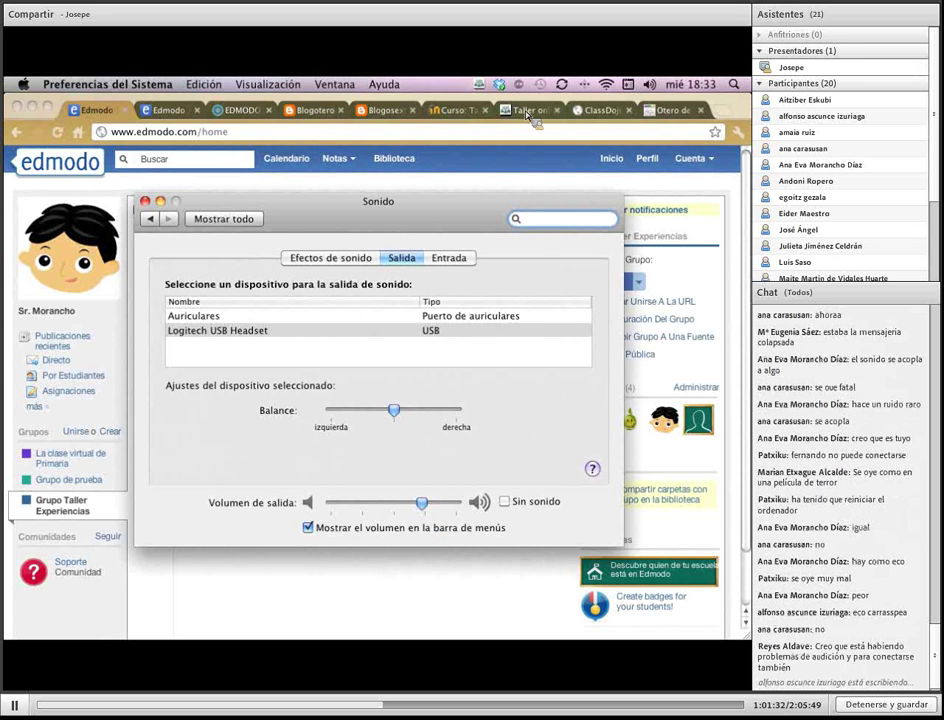
{"action": "mouse_move", "coordinate": [422, 502]}
{"action": "left_mouse_down"}
{"action": "mouse_move", "coordinate": [456, 502]}
{"action": "mouse_move", "coordinate": [428, 503]}
{"action": "left_mouse_up"}
{"action": "left_click", "coordinate": [449, 258]}
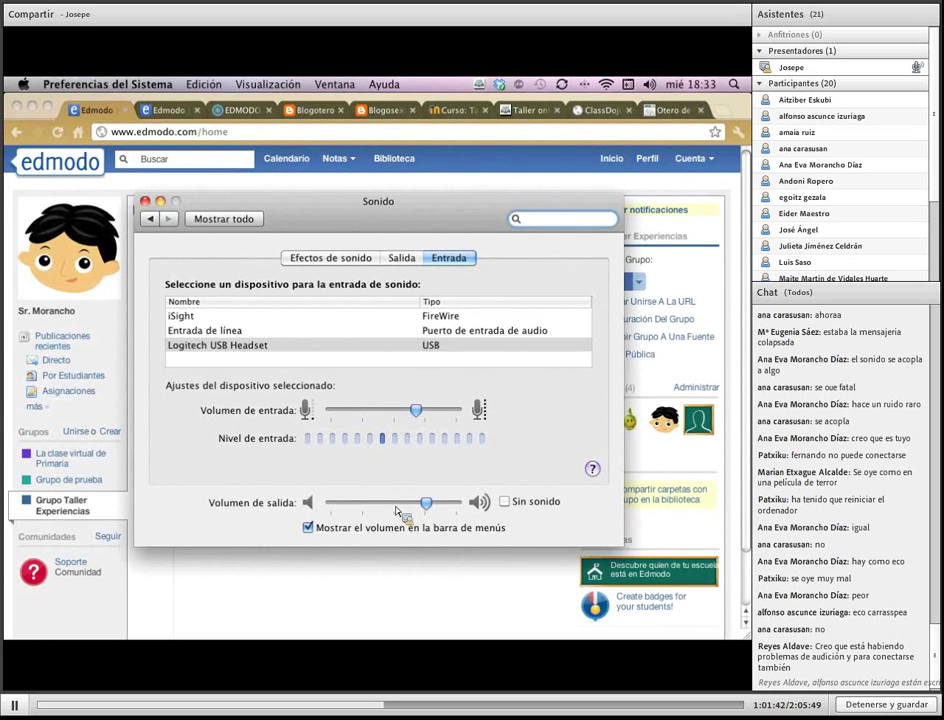
{"action": "left_click", "coordinate": [395, 507]}
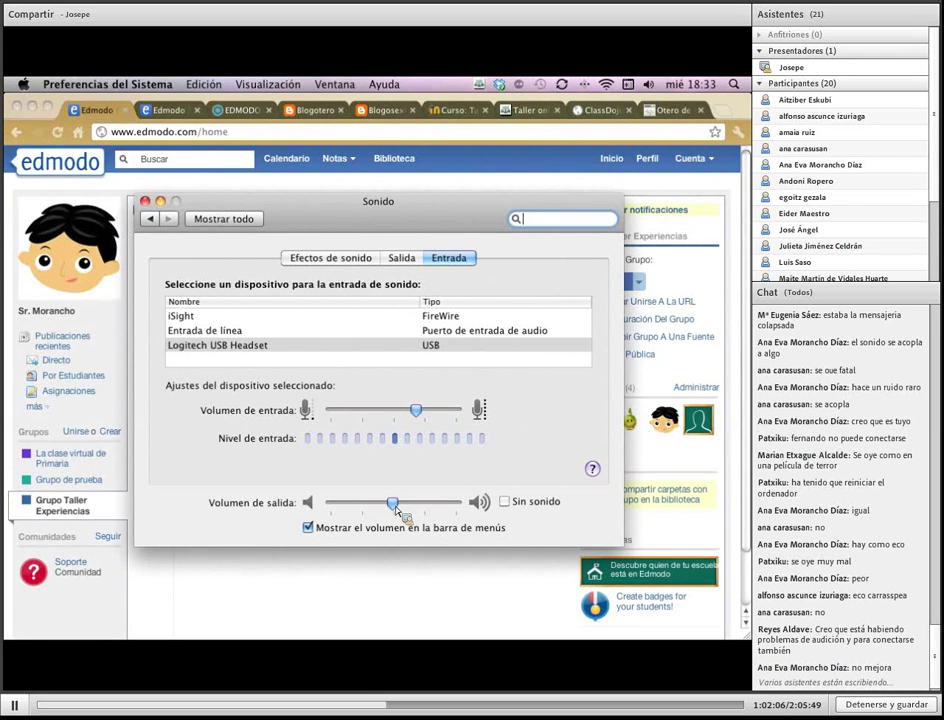
{"action": "left_click_drag", "start_coordinate": [396, 506], "coordinate": [426, 506]}
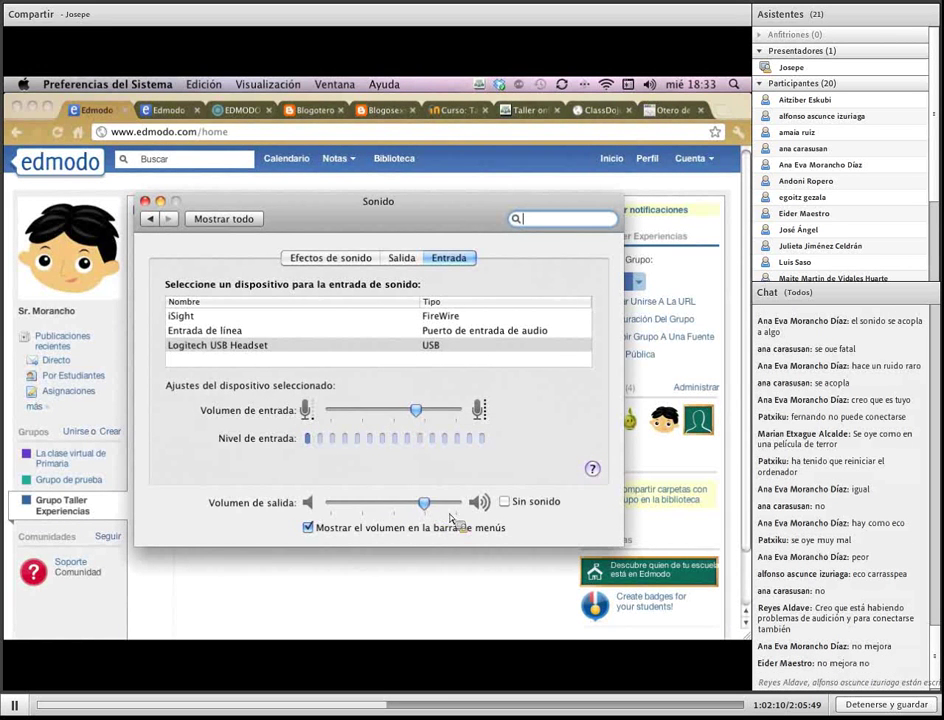
{"action": "left_click", "coordinate": [146, 201]}
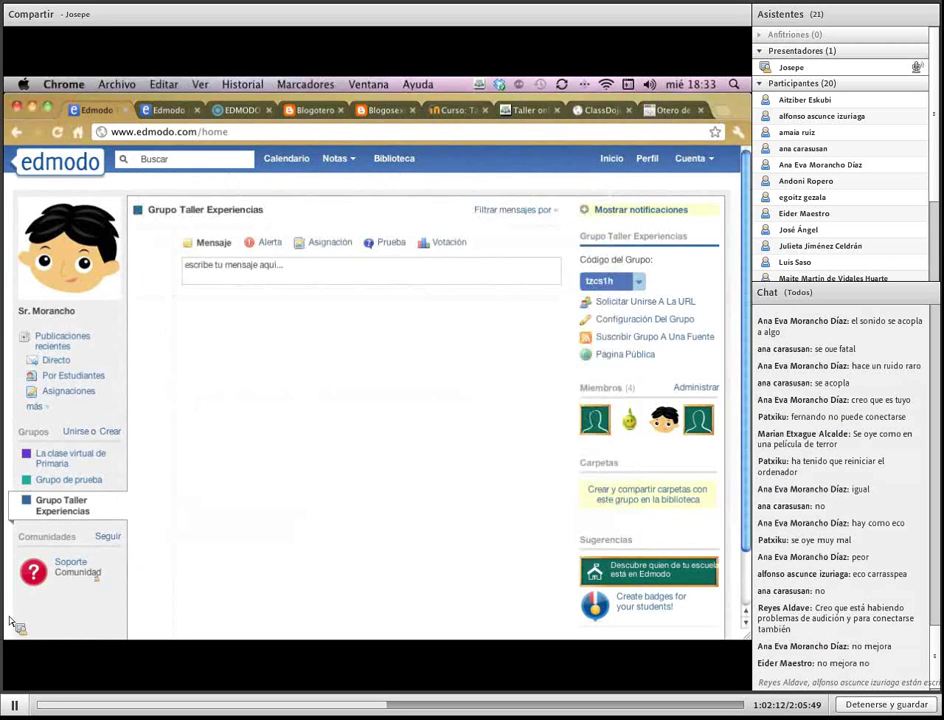
Raise the Adobe Connect microphone volume toward Alto, confirm, and move the meeting window aside
{"action": "left_click", "coordinate": [50, 552]}
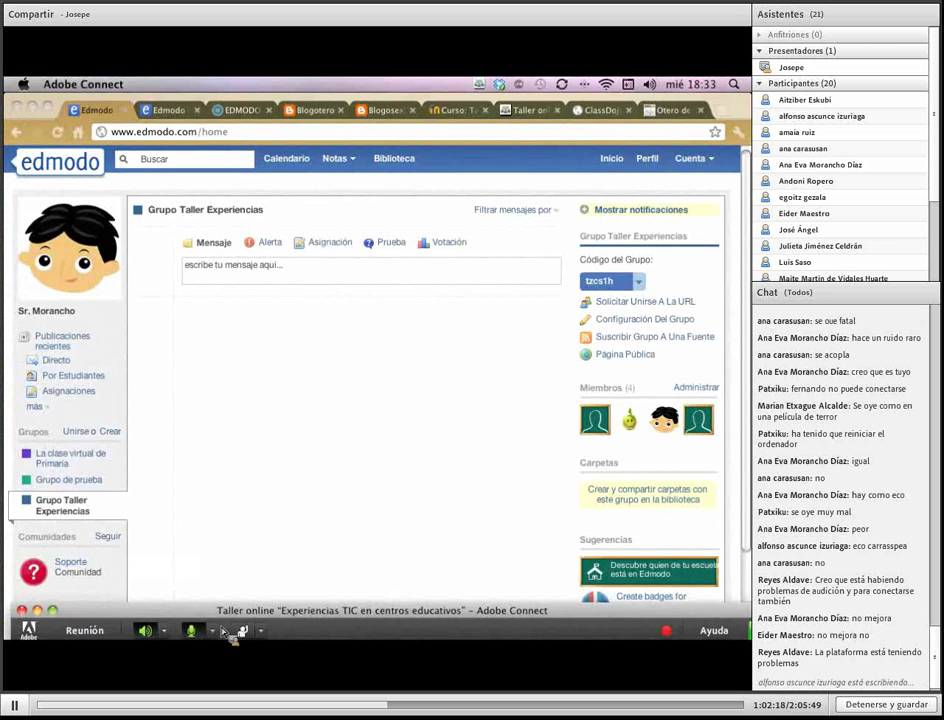
{"action": "left_click", "coordinate": [216, 632]}
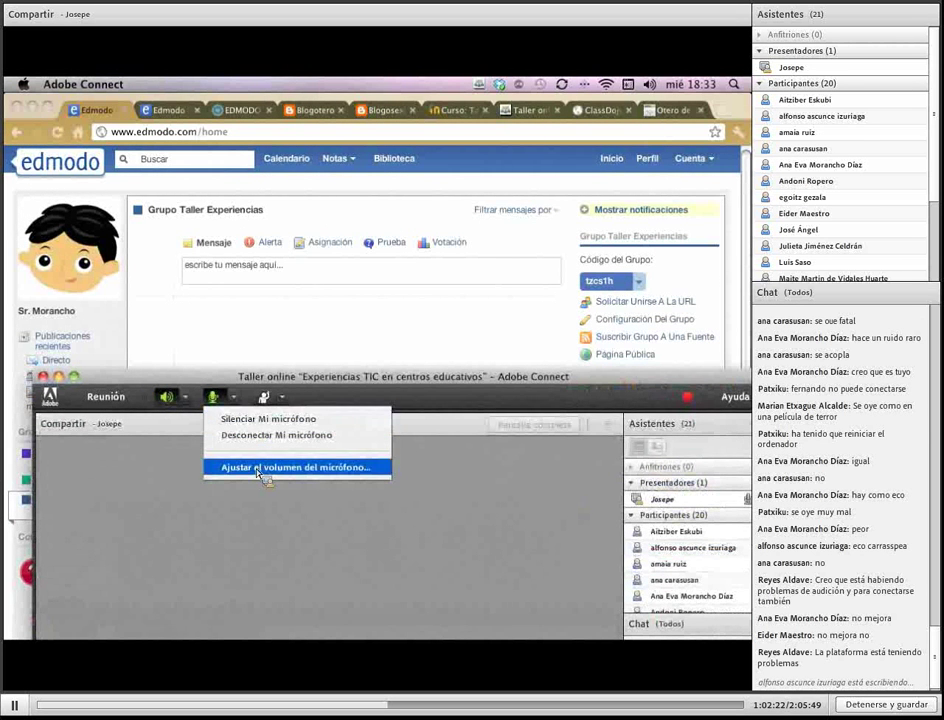
{"action": "left_click", "coordinate": [258, 468]}
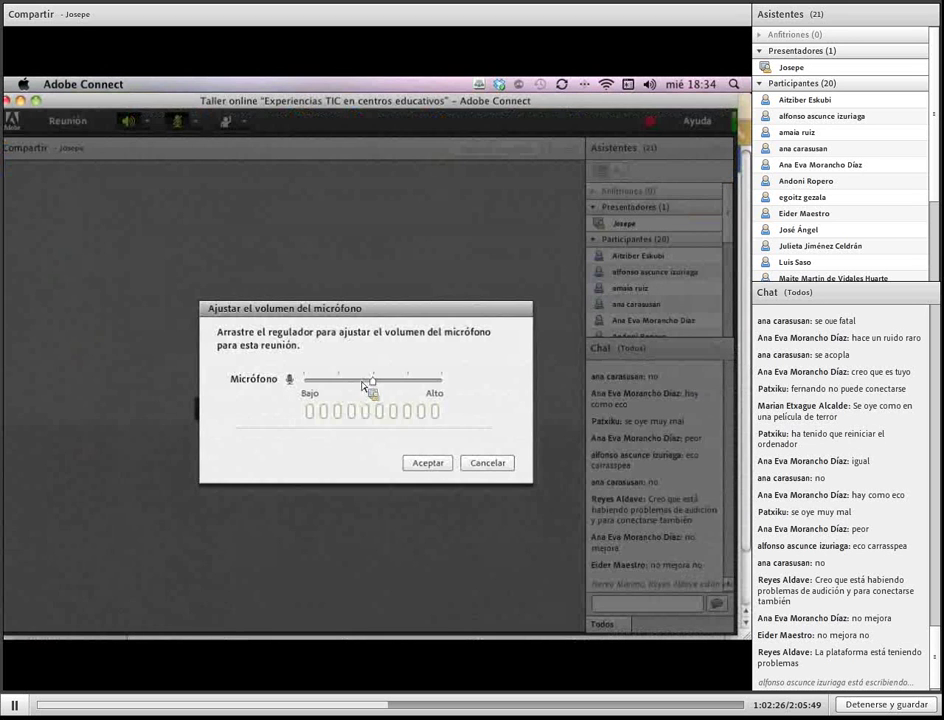
{"action": "left_click_drag", "start_coordinate": [371, 386], "coordinate": [341, 393]}
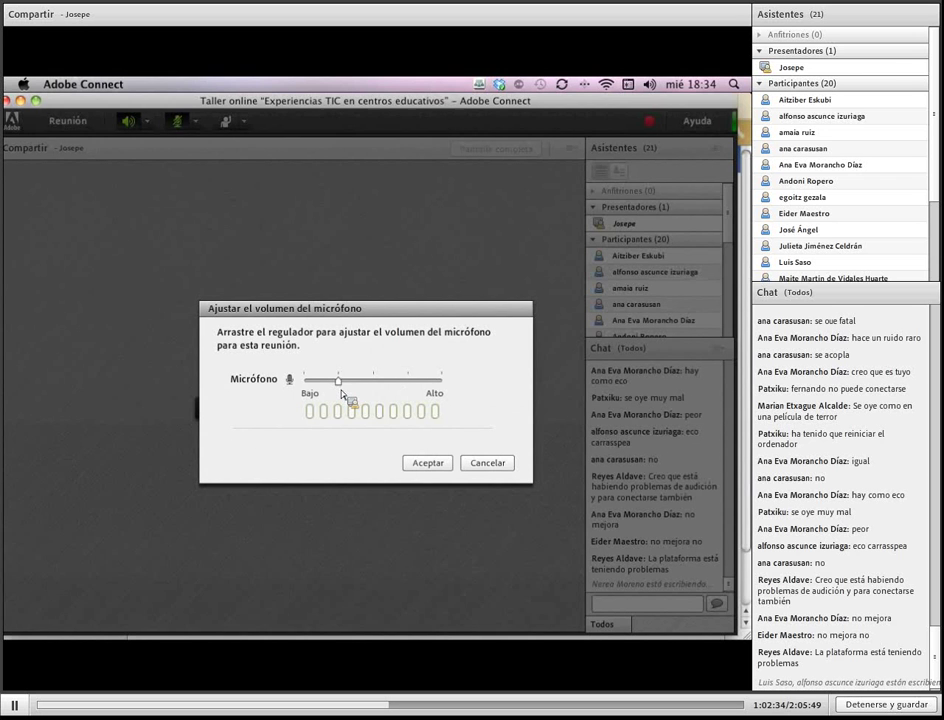
{"action": "left_click_drag", "start_coordinate": [342, 394], "coordinate": [407, 382]}
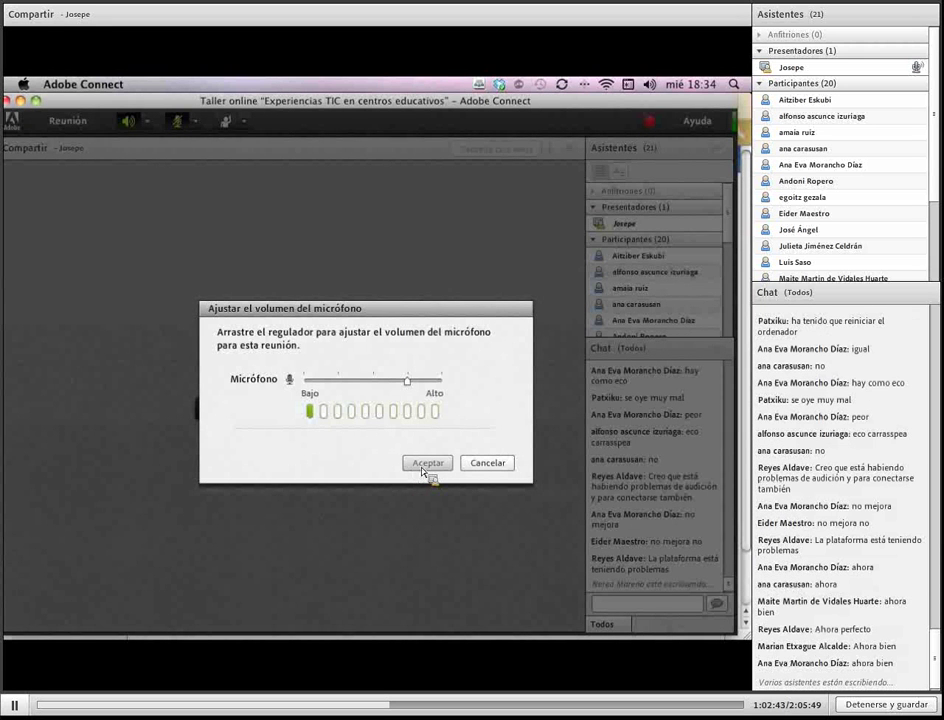
{"action": "left_click", "coordinate": [423, 465]}
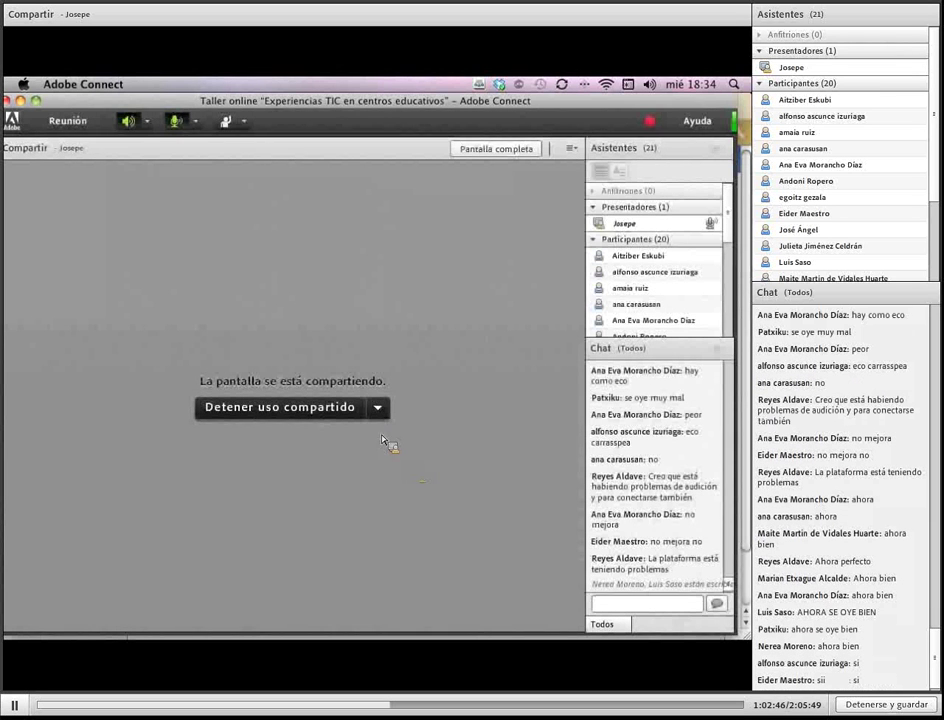
{"action": "left_click_drag", "start_coordinate": [232, 100], "coordinate": [245, 622]}
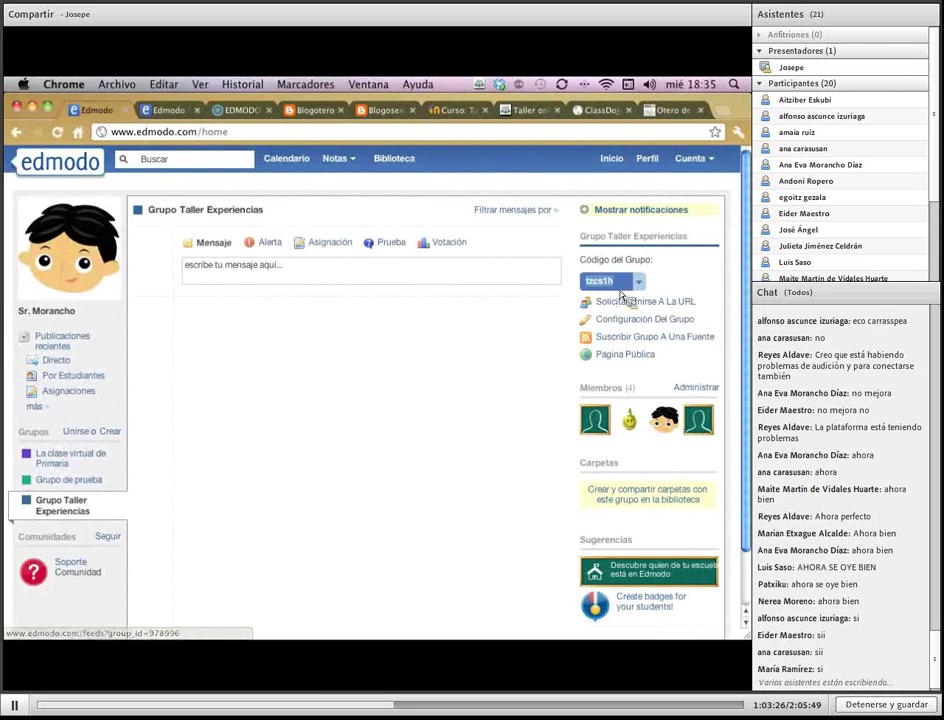
Lock, then unlock the Grupo Taller Experiencias join code to generate a fresh code
{"action": "left_click", "coordinate": [641, 284]}
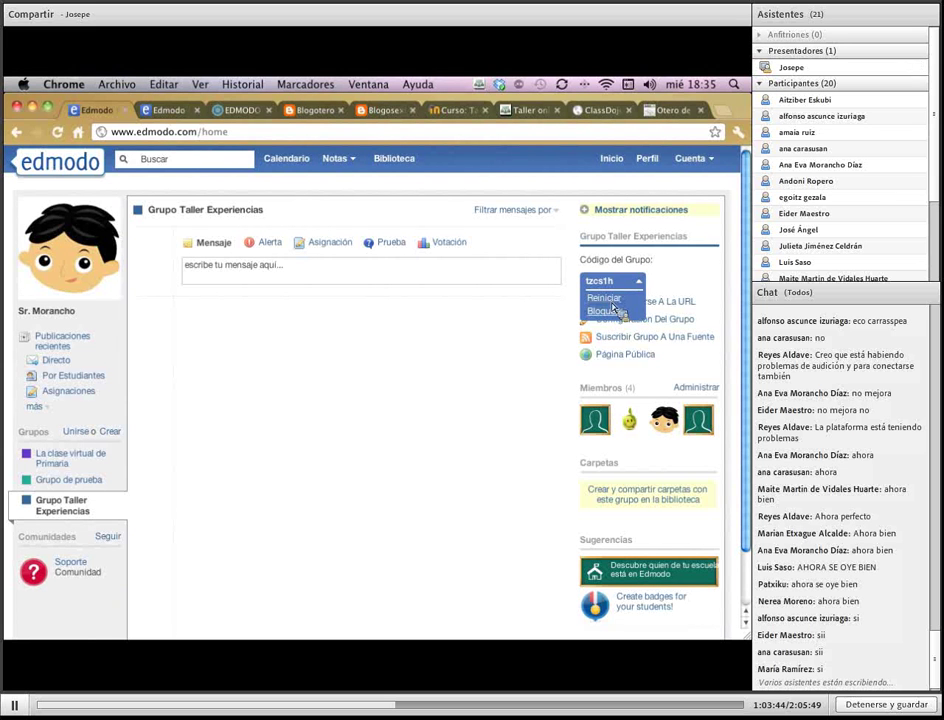
{"action": "left_click", "coordinate": [606, 311]}
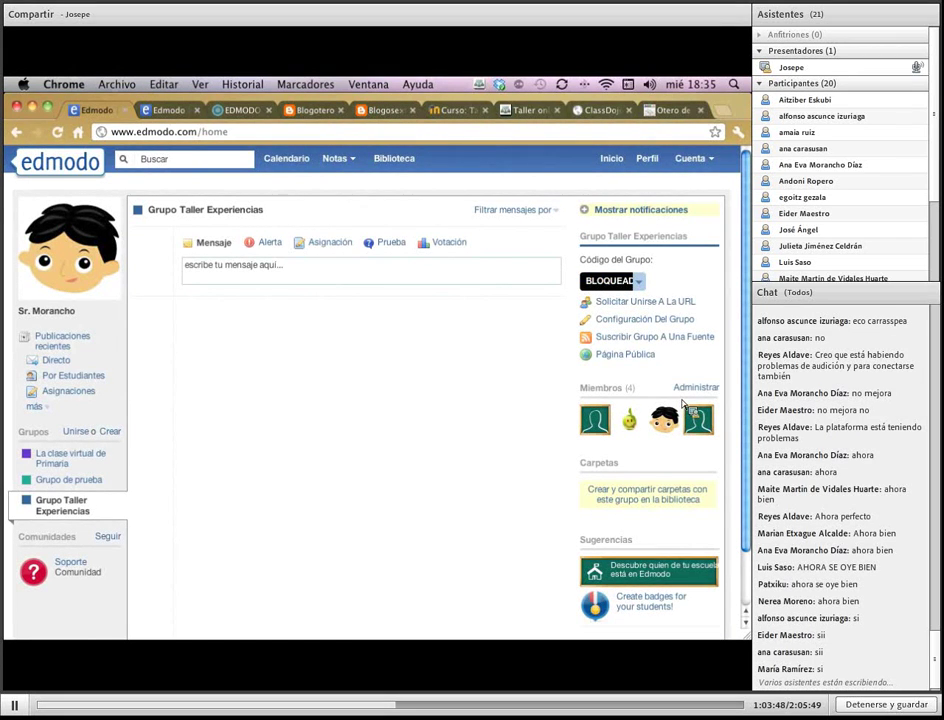
{"action": "left_click", "coordinate": [638, 278]}
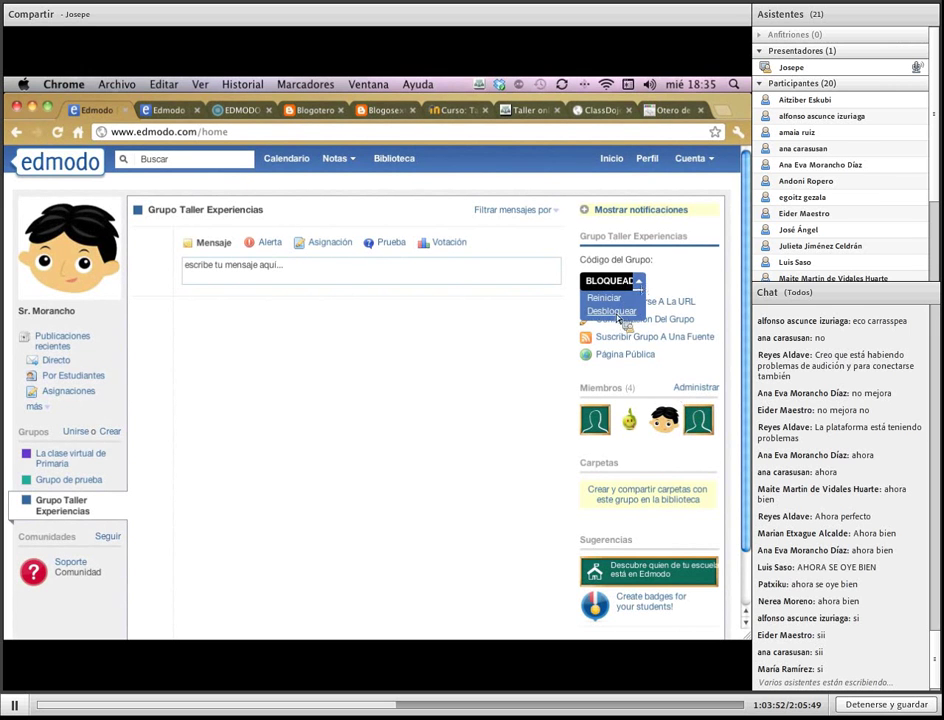
{"action": "left_click", "coordinate": [620, 312]}
{"action": "left_click_drag", "start_coordinate": [632, 293], "coordinate": [731, 436]}
{"action": "left_click", "coordinate": [612, 290]}
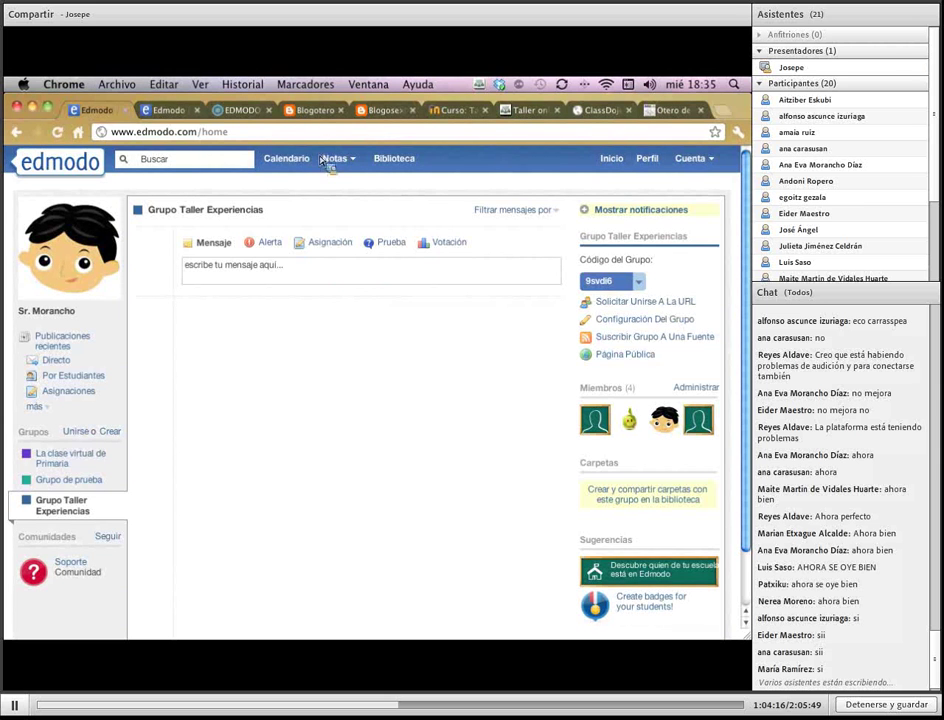
{"action": "left_click", "coordinate": [58, 132]}
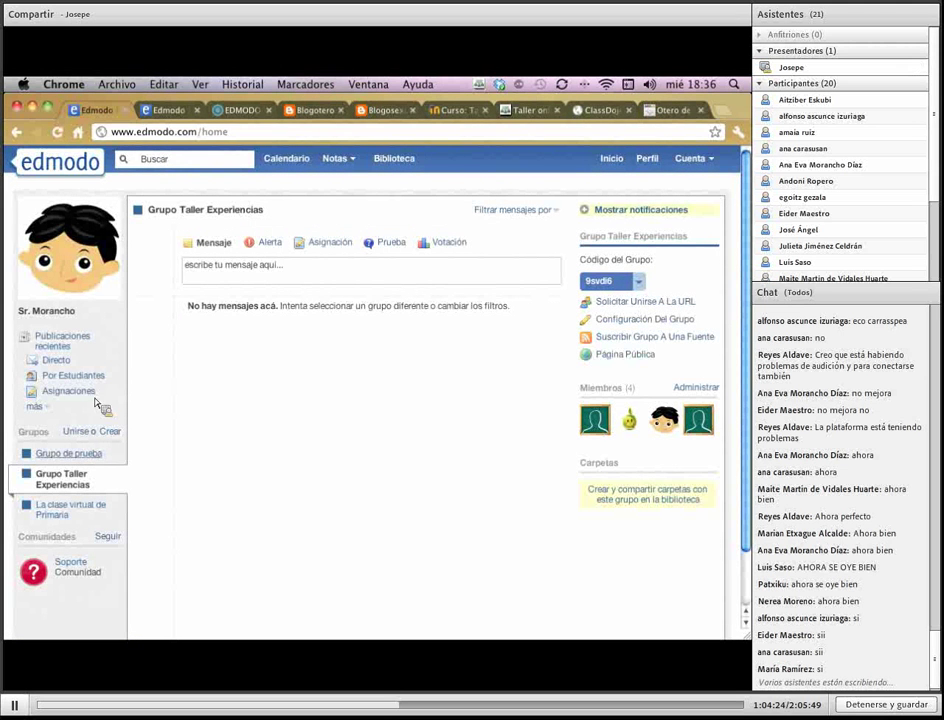
{"action": "left_click", "coordinate": [641, 304]}
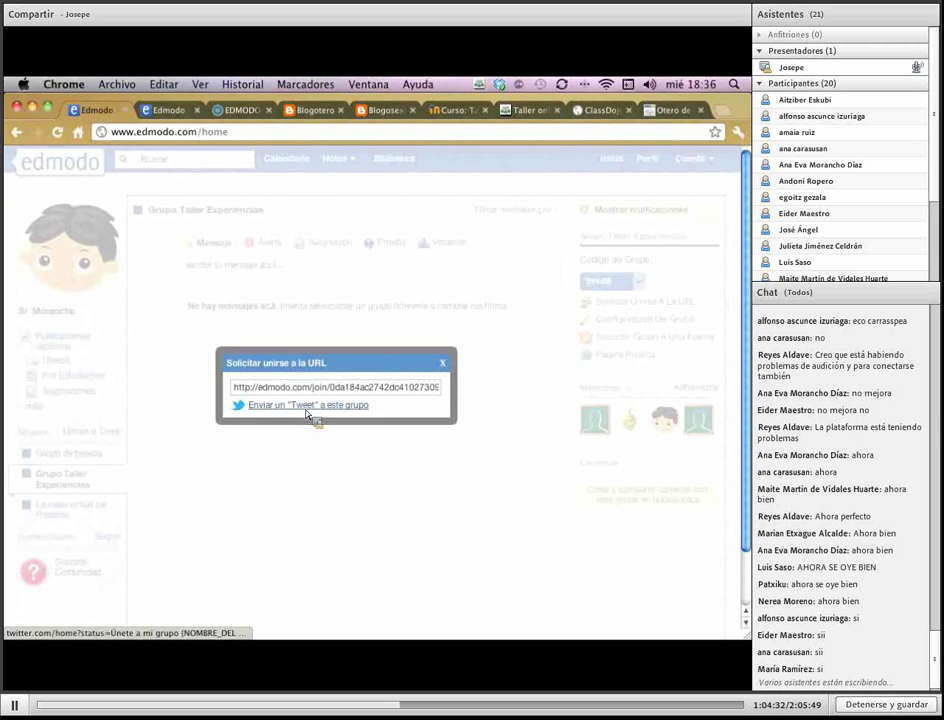
{"action": "left_click", "coordinate": [444, 366]}
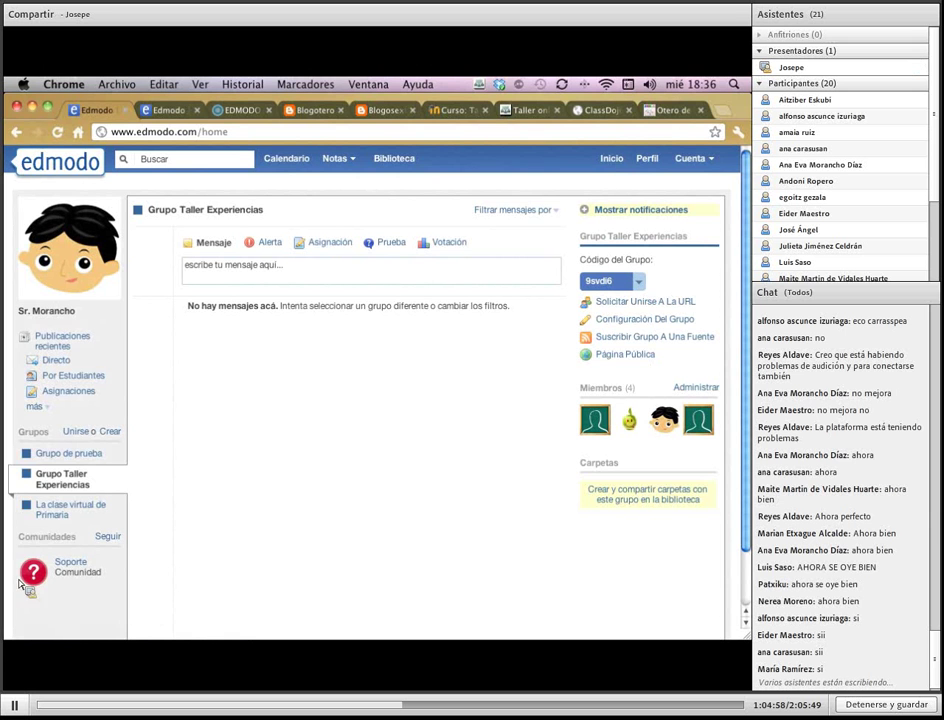
Copy the Blogotero RSS feed address from códigos_urls and open Edmodo's feed-subscription page
{"action": "mouse_move", "coordinate": [8, 598]}
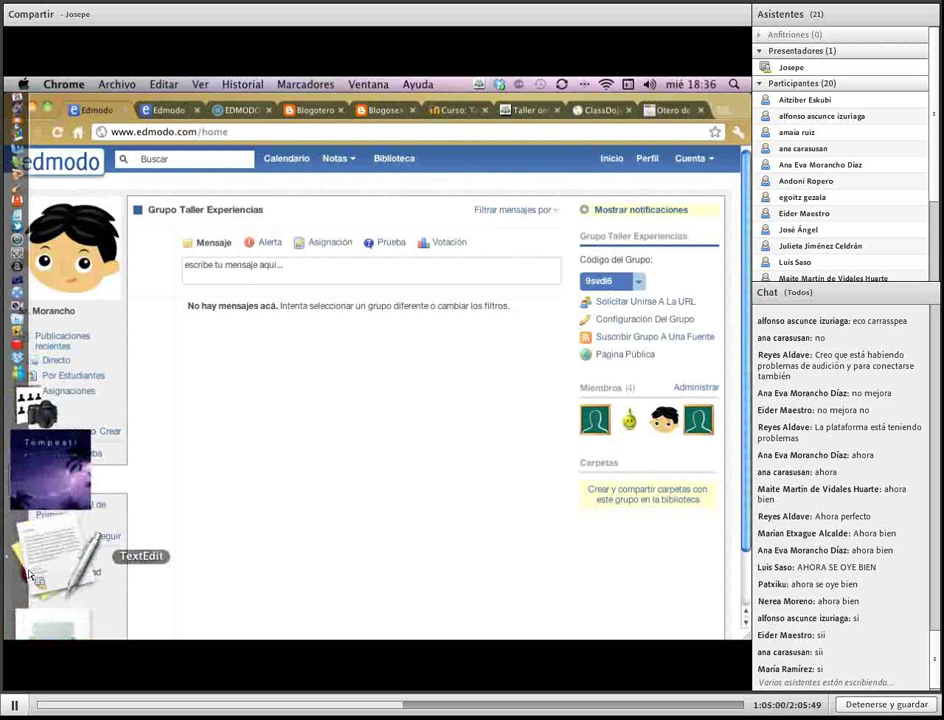
{"action": "left_click", "coordinate": [31, 576]}
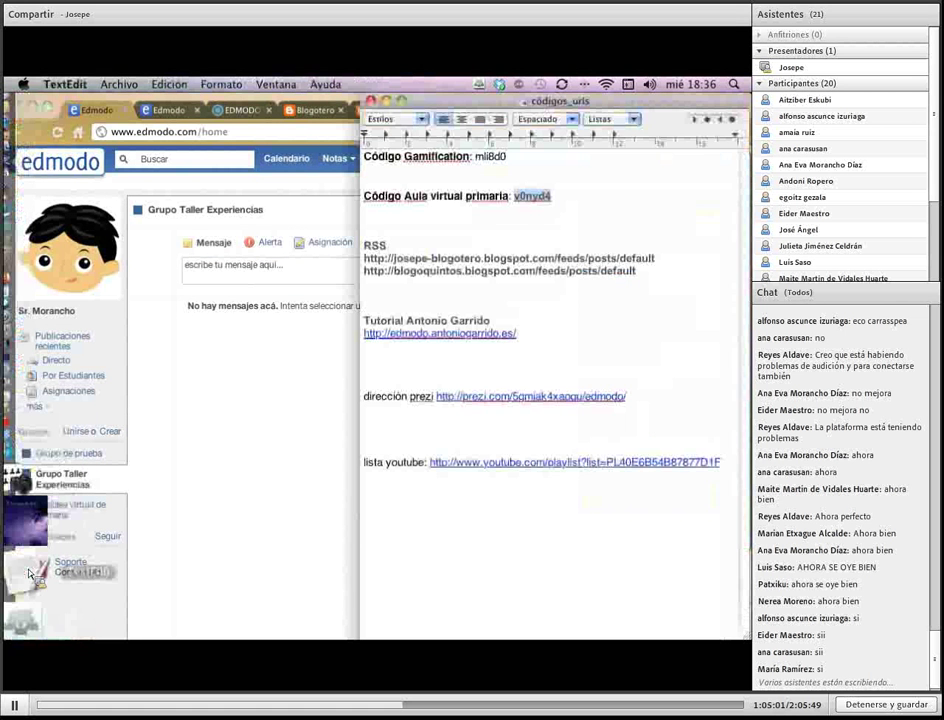
{"action": "left_click_drag", "start_coordinate": [364, 258], "coordinate": [617, 258]}
{"action": "left_click", "coordinate": [645, 262], "text": "shift"}
{"action": "key", "text": "super+c"}
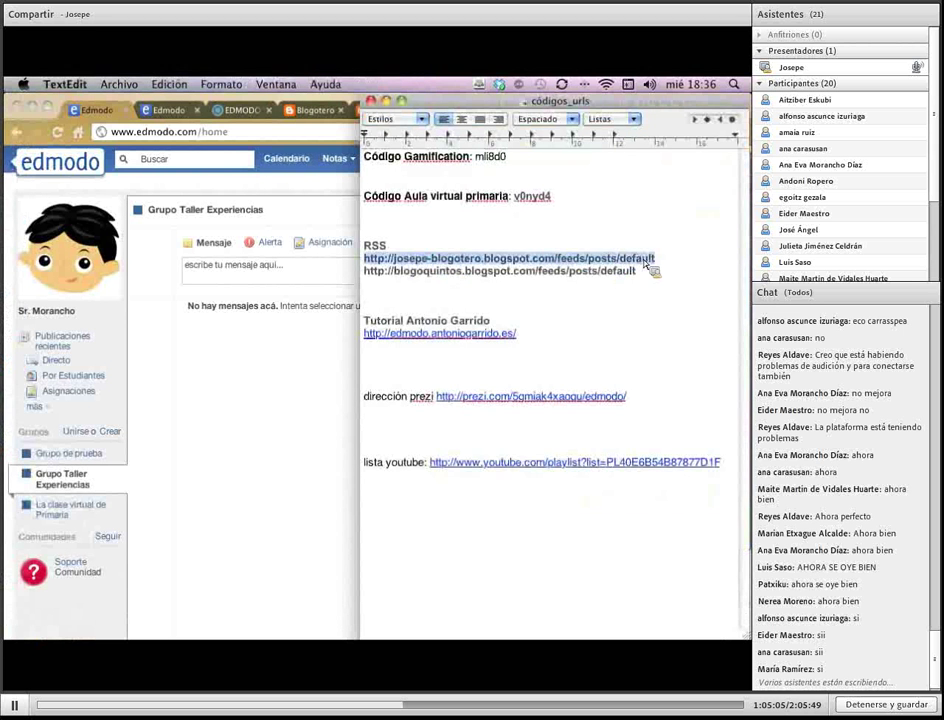
{"action": "right_click", "coordinate": [645, 262]}
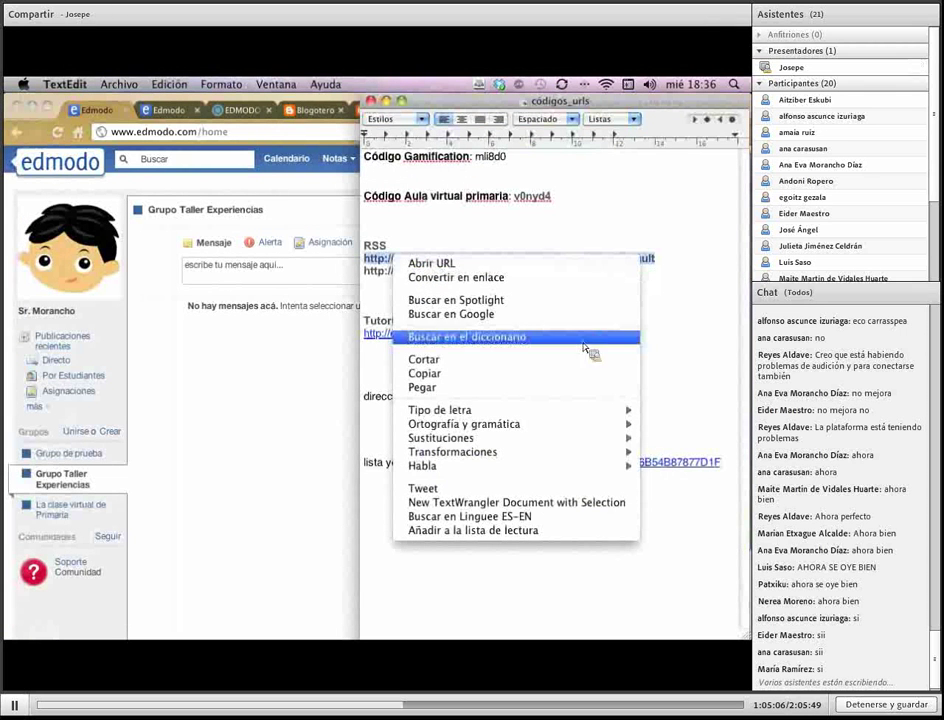
{"action": "left_click", "coordinate": [572, 374]}
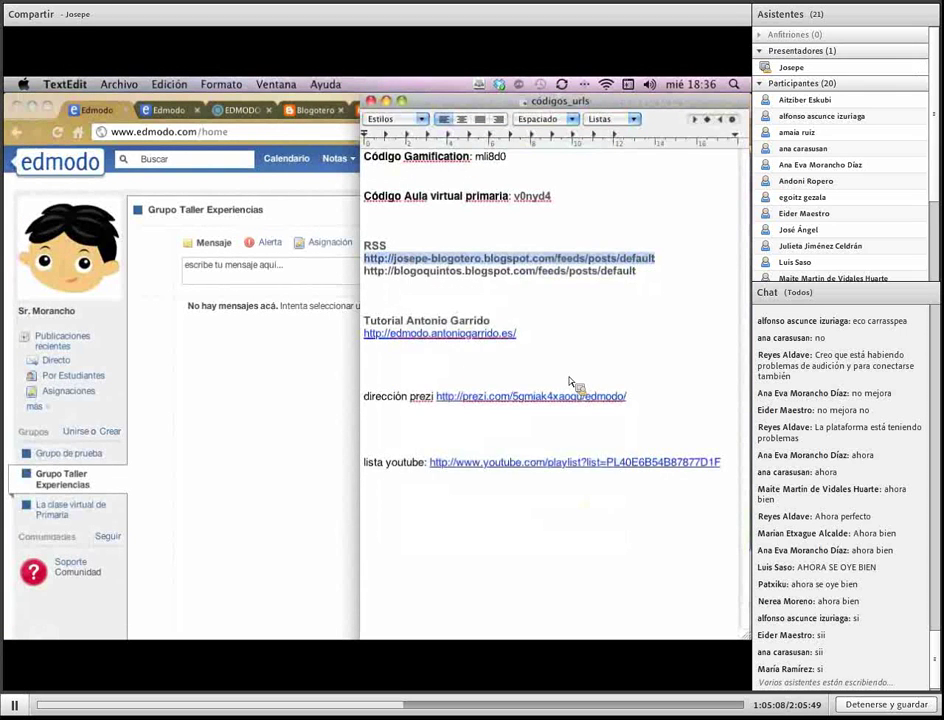
{"action": "left_click", "coordinate": [220, 369]}
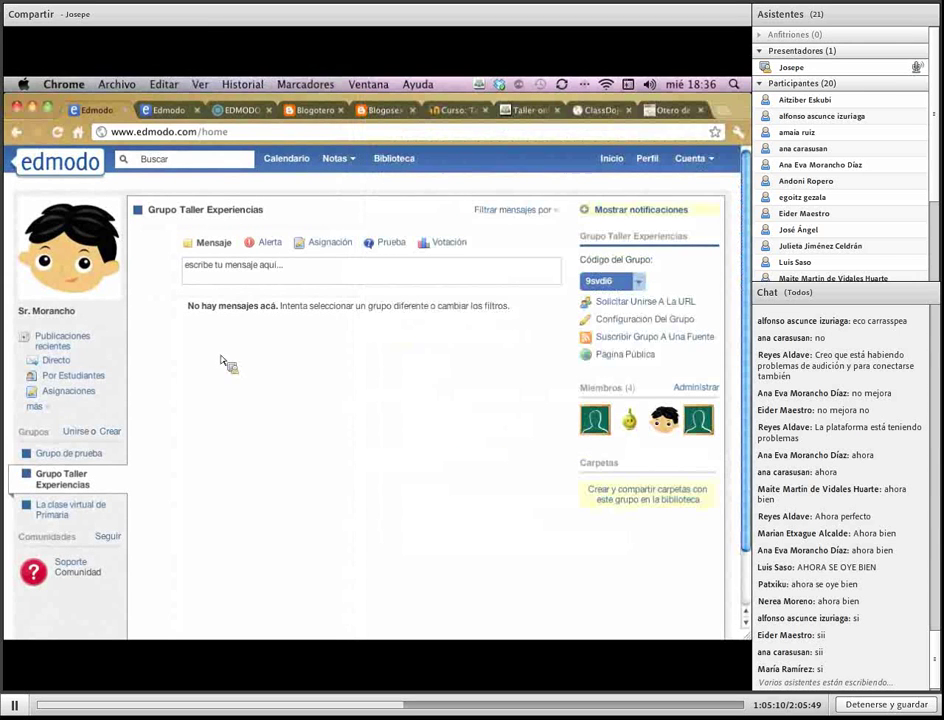
{"action": "left_click", "coordinate": [620, 343]}
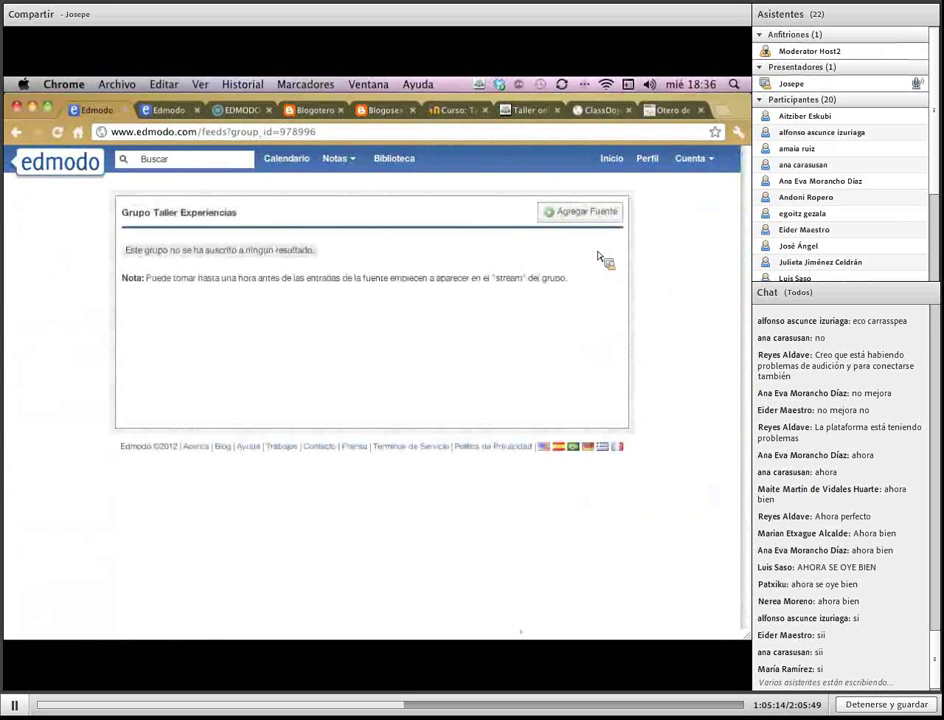
Subscribe the group to the pasted Blogotero RSS feed, then go to the home feed in the second Edmodo tab
{"action": "left_click", "coordinate": [590, 214]}
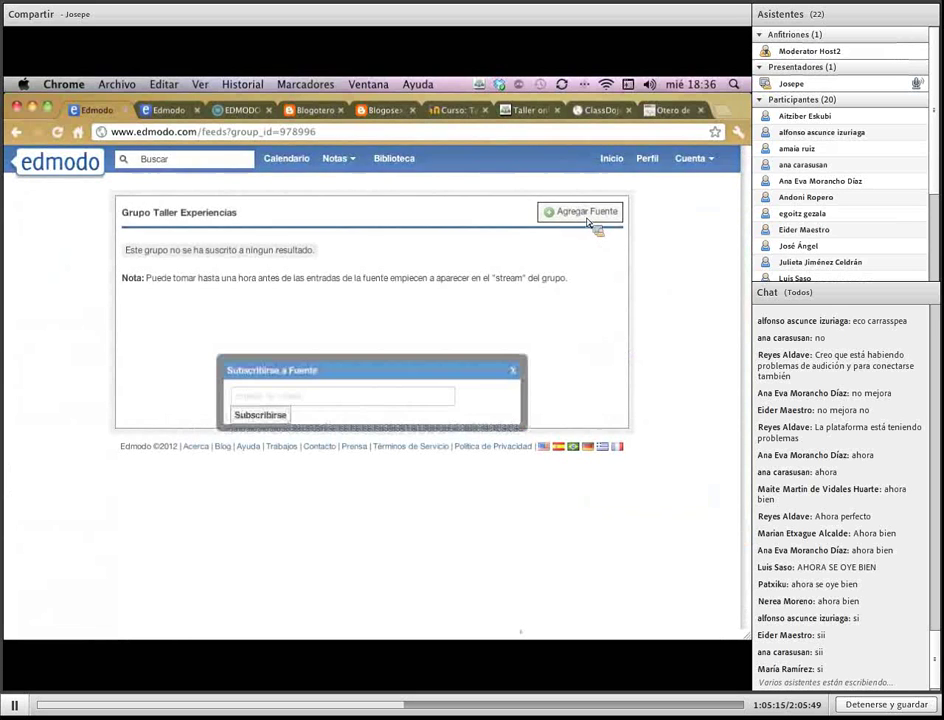
{"action": "left_click", "coordinate": [348, 396]}
{"action": "right_click", "coordinate": [342, 396]}
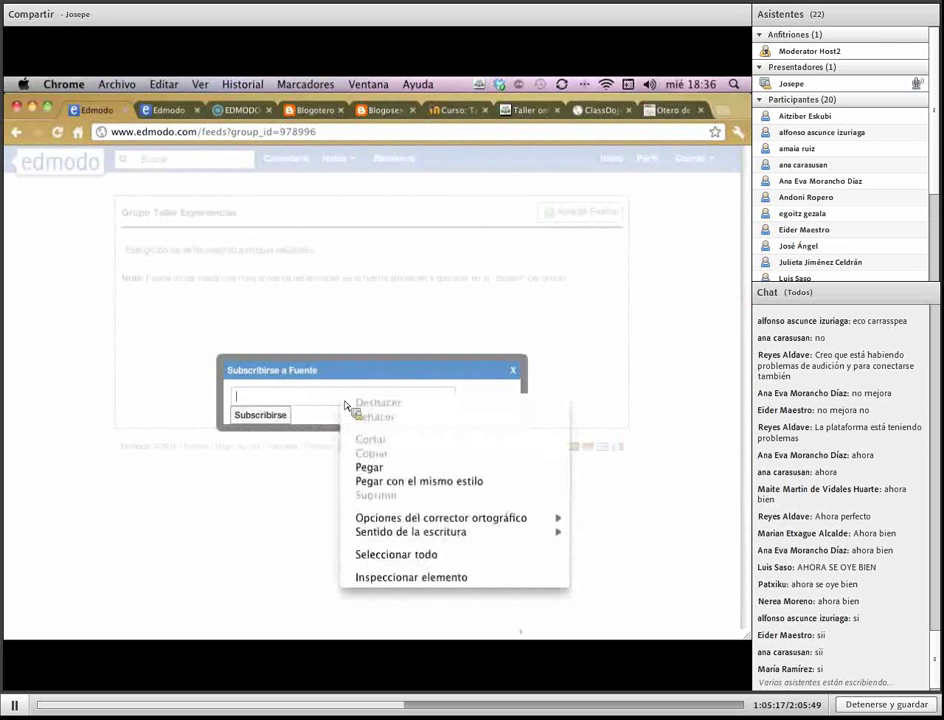
{"action": "left_click", "coordinate": [400, 468]}
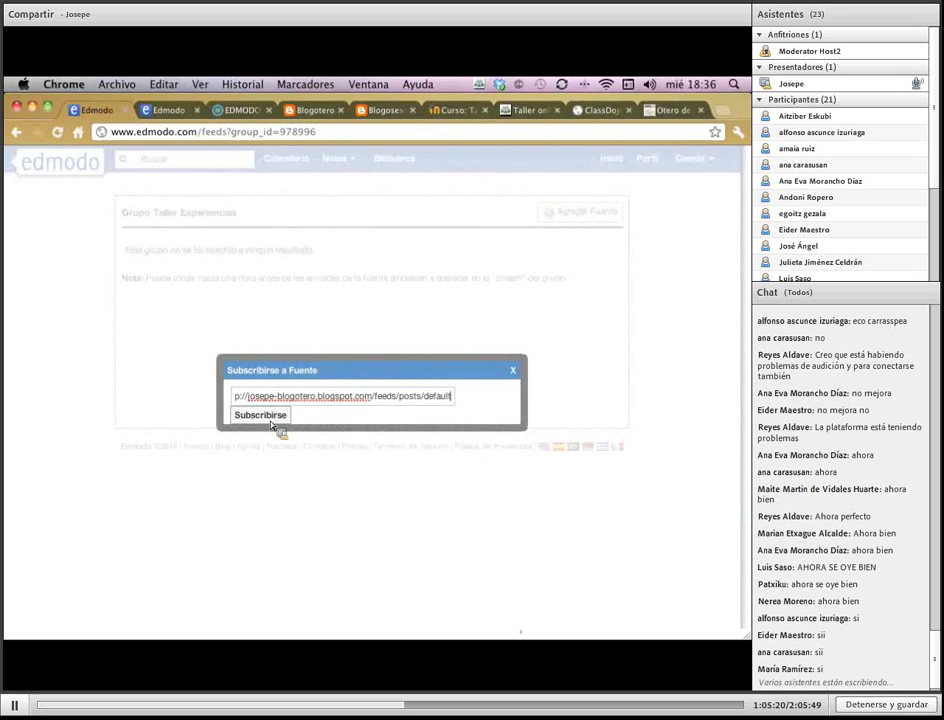
{"action": "left_click", "coordinate": [270, 420]}
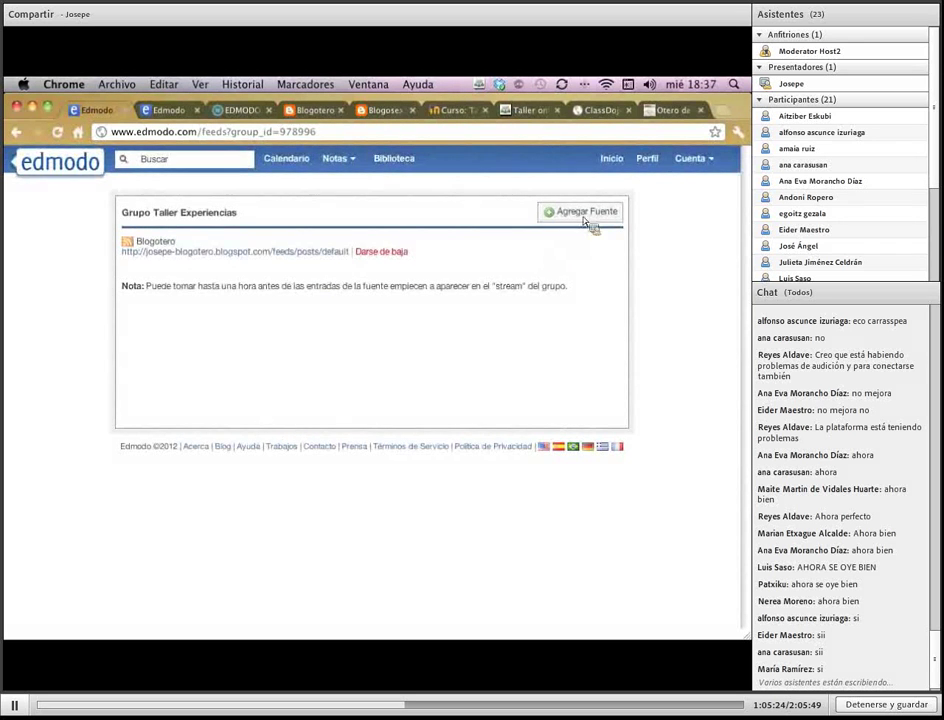
{"action": "left_click", "coordinate": [611, 160]}
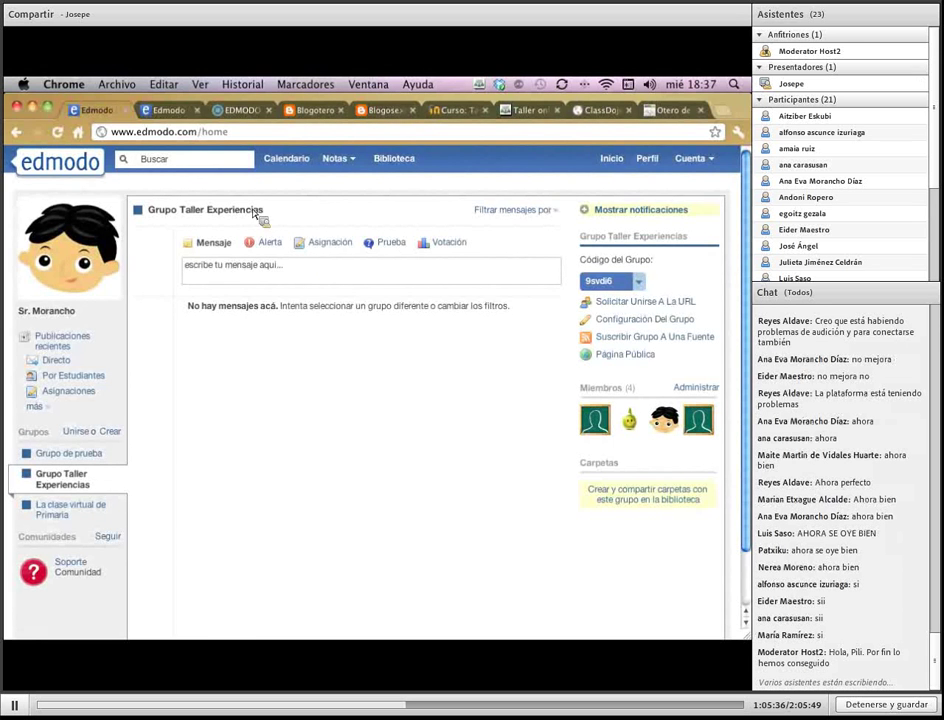
{"action": "left_click", "coordinate": [160, 110]}
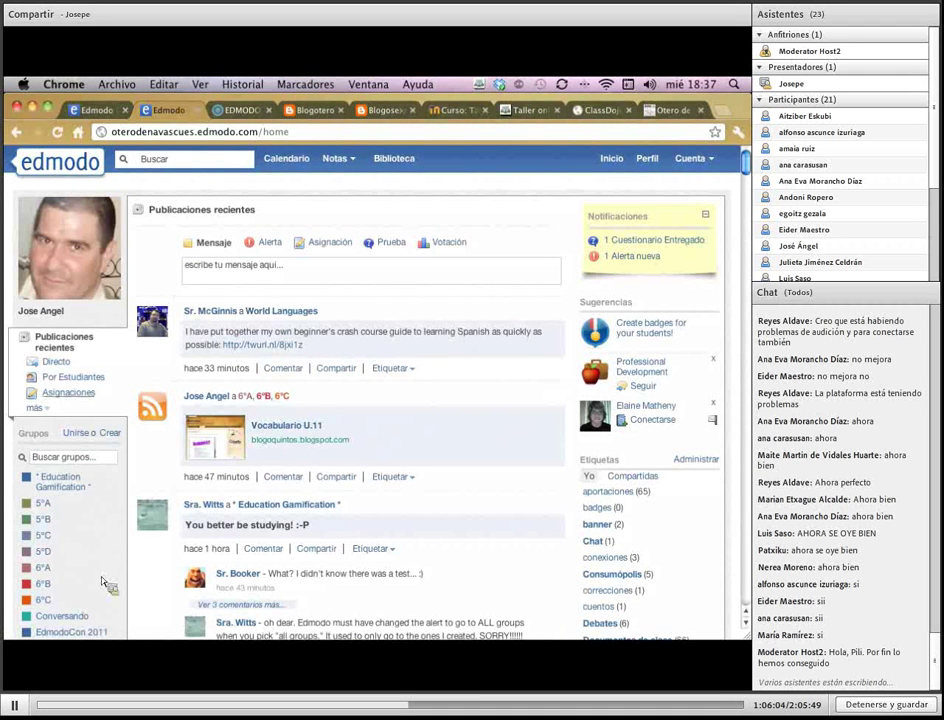
Browse the Fuentes blog-post feed, return to Publicaciones recientes, then switch to the first Edmodo tab
{"action": "left_click", "coordinate": [36, 408]}
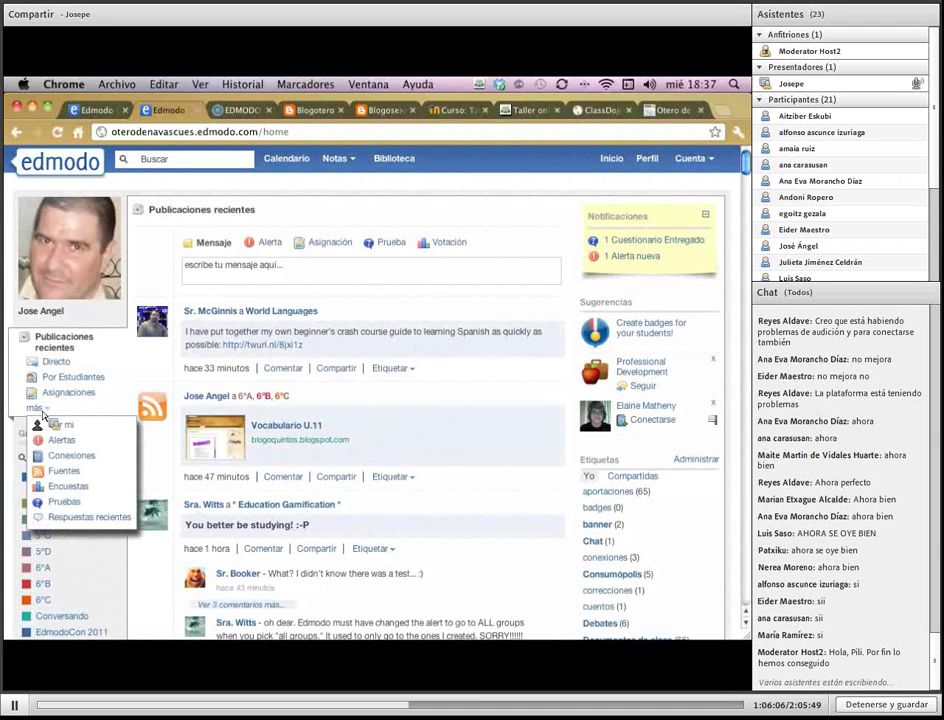
{"action": "left_click", "coordinate": [64, 474]}
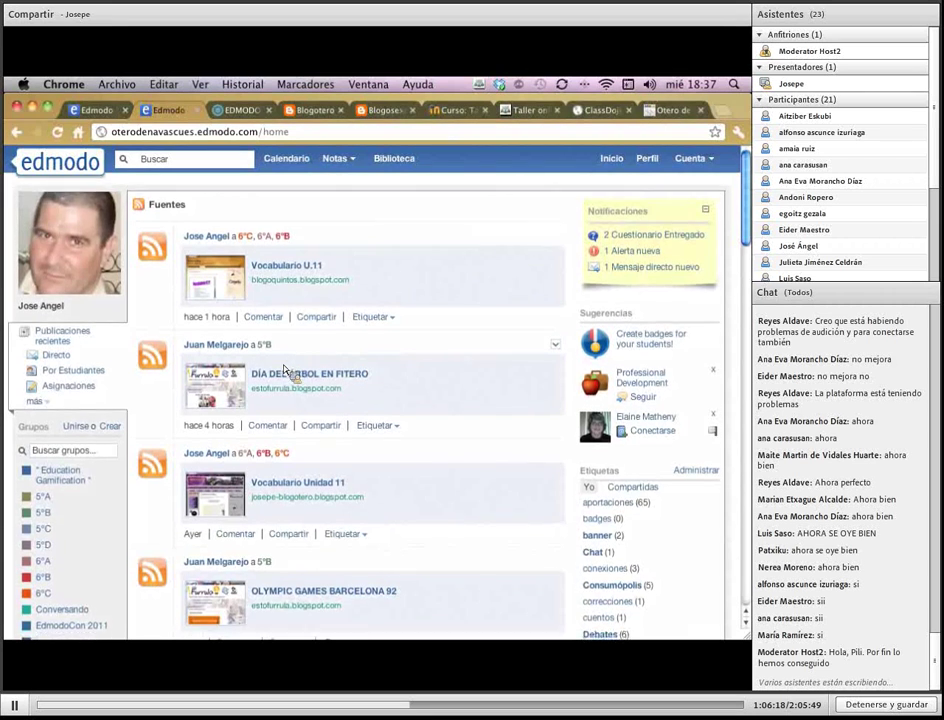
{"action": "scroll", "coordinate": [284, 370], "scroll_direction": "down", "scroll_amount": 2}
{"action": "scroll", "coordinate": [284, 370], "scroll_direction": "down", "scroll_amount": 3}
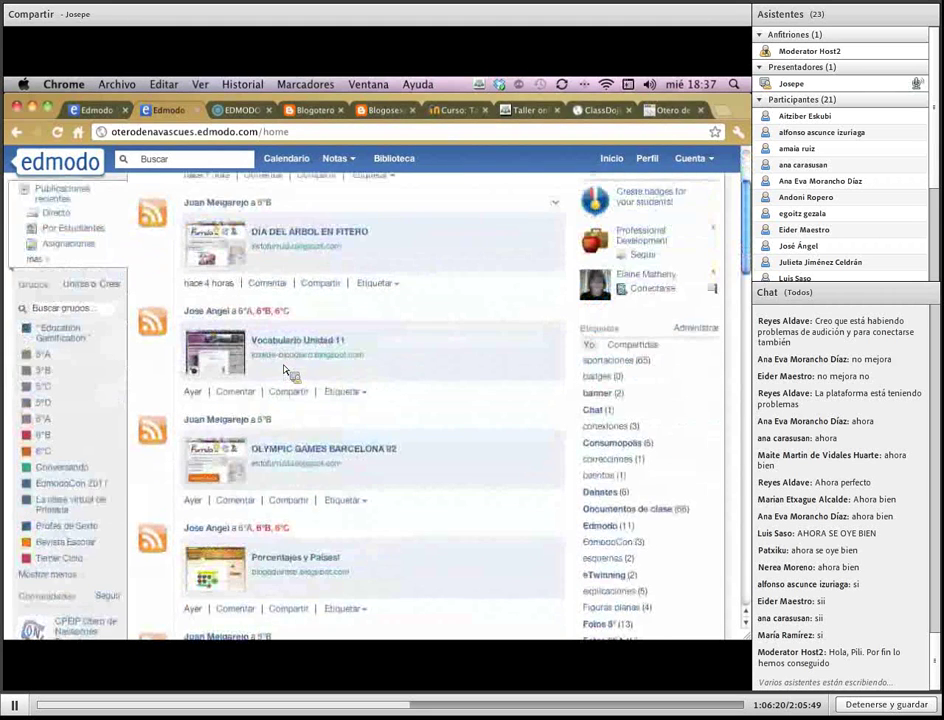
{"action": "scroll", "coordinate": [284, 370], "scroll_direction": "down", "scroll_amount": 5}
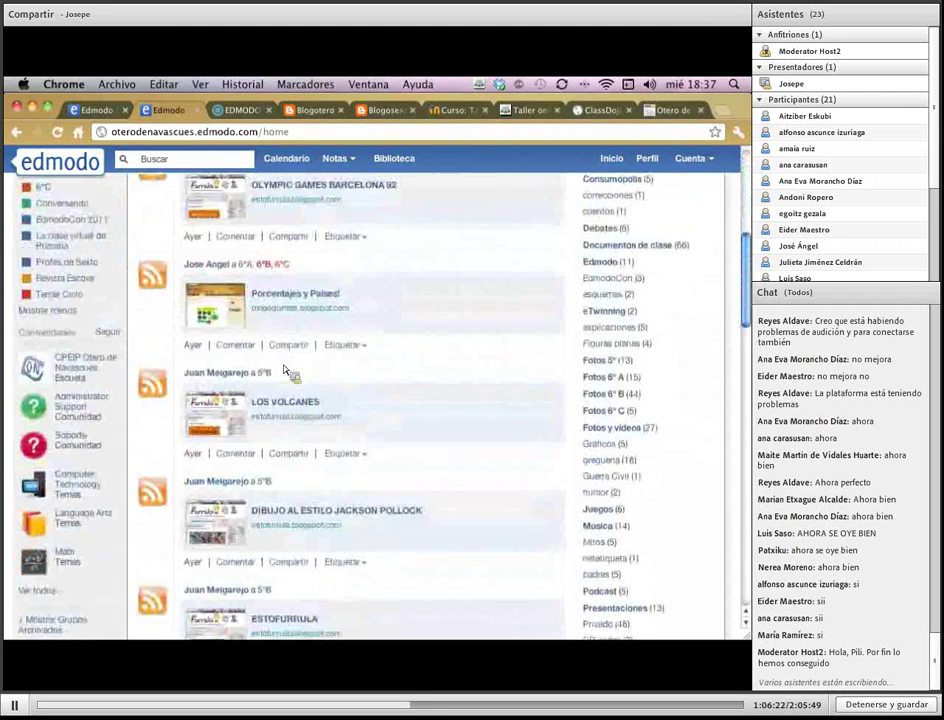
{"action": "scroll", "coordinate": [286, 372], "scroll_direction": "up", "scroll_amount": 8}
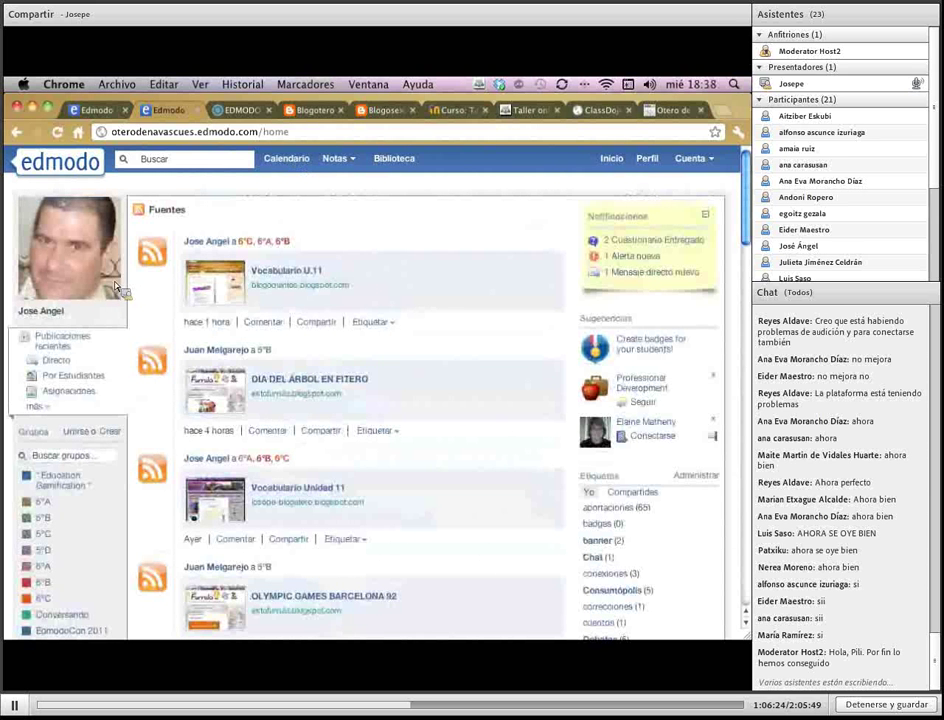
{"action": "left_click", "coordinate": [52, 338]}
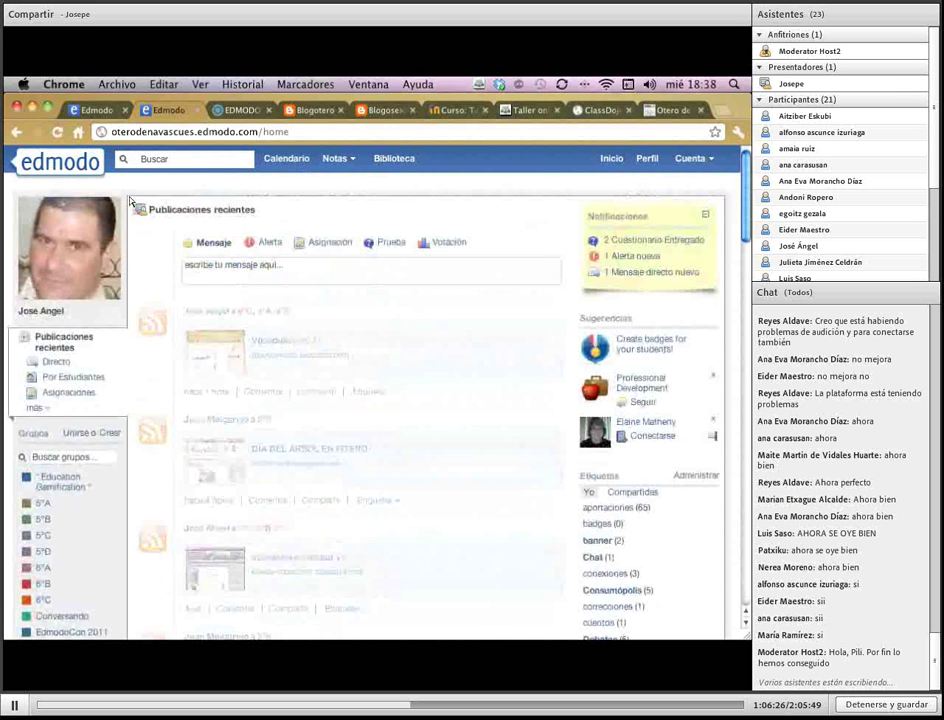
{"action": "left_click", "coordinate": [109, 115]}
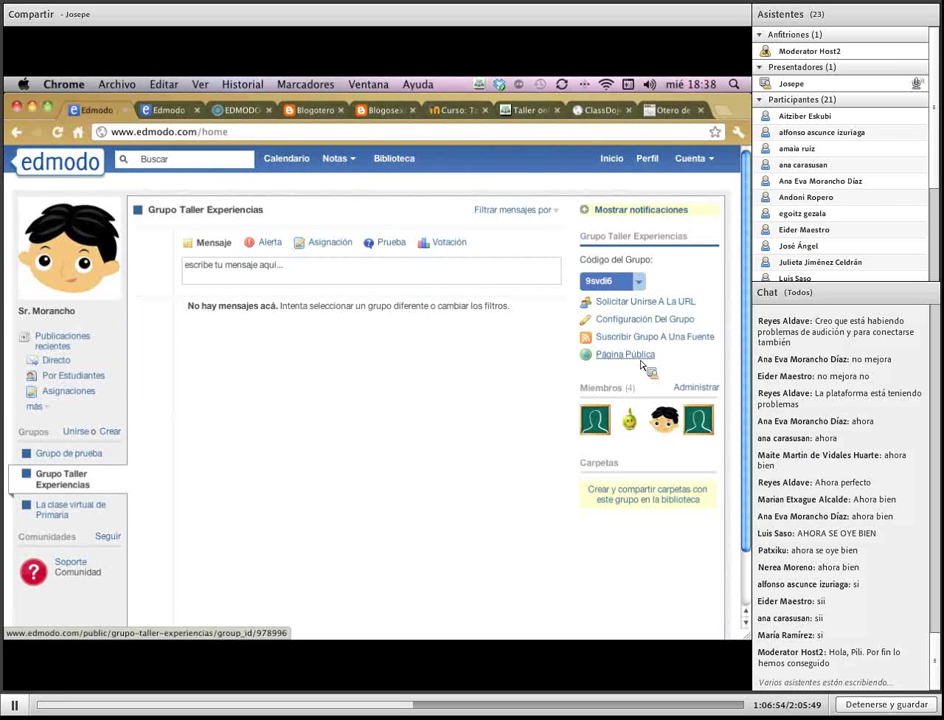
Switch to the Blogotero blog and scroll through its Vocabulario Unidad 11 post
{"action": "left_click", "coordinate": [318, 112]}
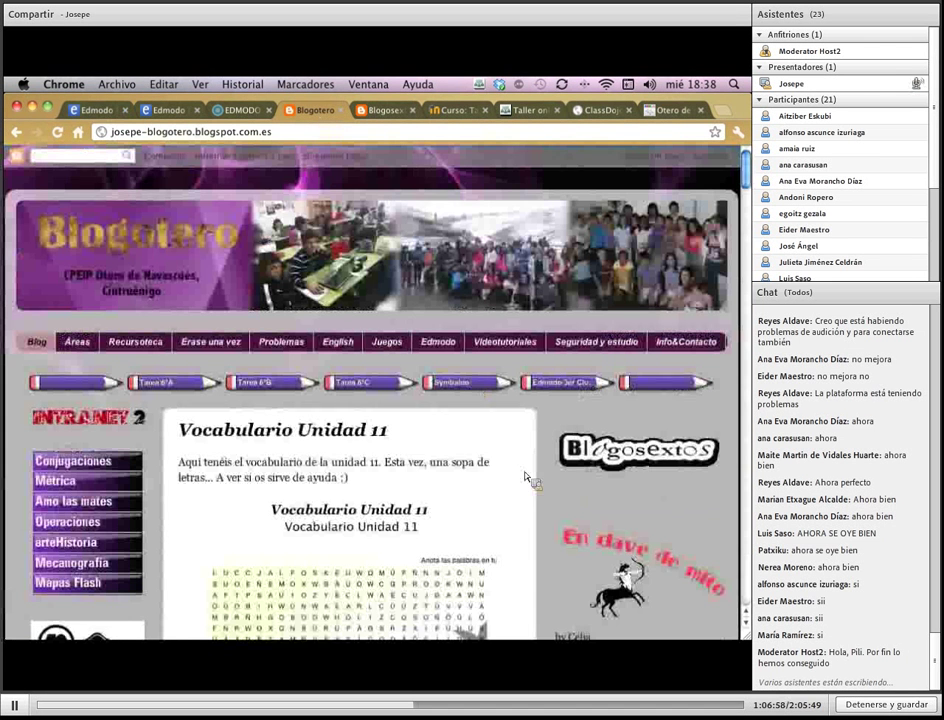
{"action": "scroll", "coordinate": [527, 478], "scroll_direction": "down", "scroll_amount": 2}
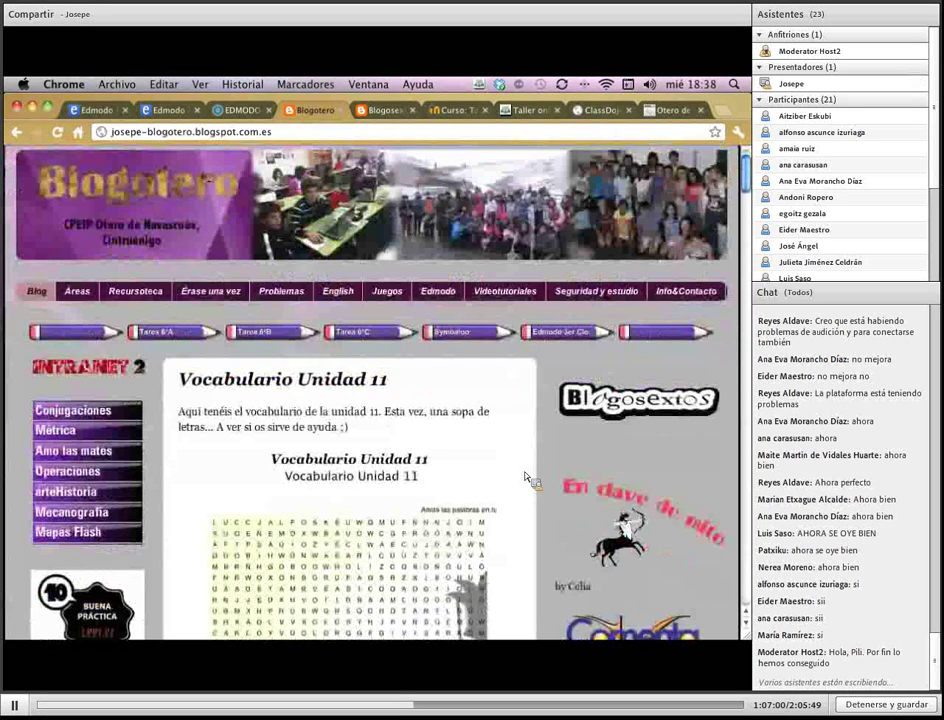
{"action": "scroll", "coordinate": [527, 478], "scroll_direction": "down", "scroll_amount": 1}
{"action": "scroll", "coordinate": [527, 478], "scroll_direction": "up", "scroll_amount": 1}
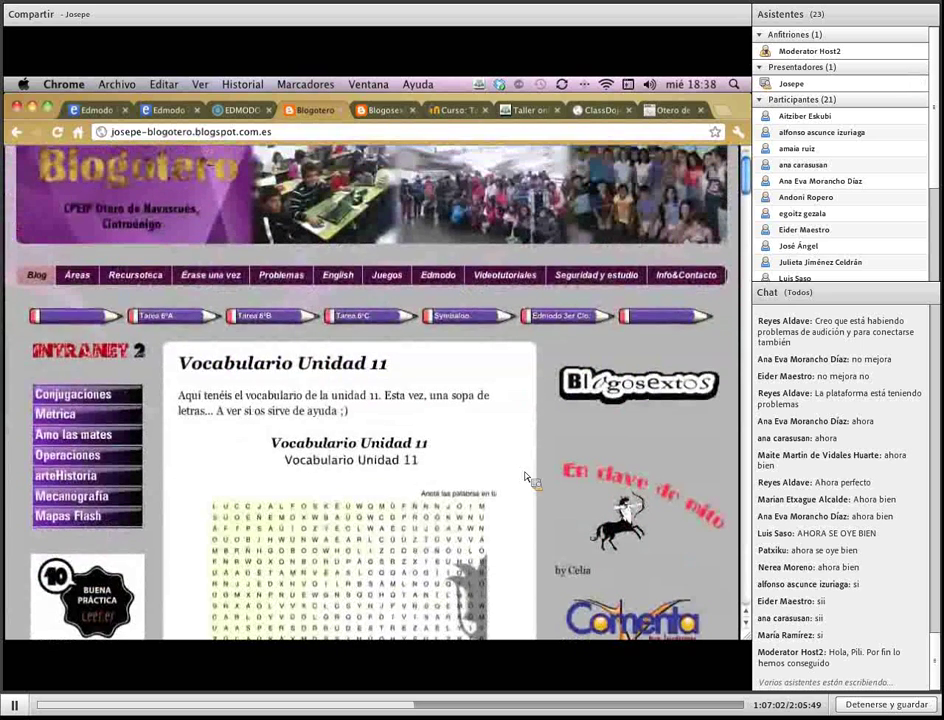
{"action": "scroll", "coordinate": [527, 478], "scroll_direction": "up", "scroll_amount": 2}
{"action": "scroll", "coordinate": [527, 478], "scroll_direction": "up", "scroll_amount": 1}
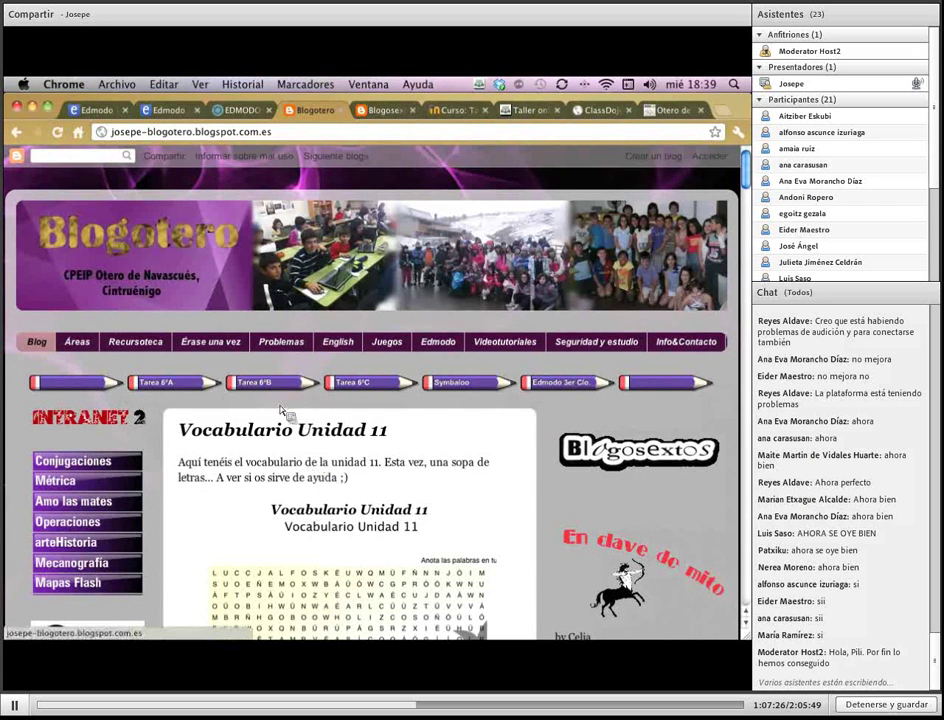
In the group teacher's account, show Publicaciones recientes and open the first two posts' option menus
{"action": "left_click", "coordinate": [168, 112]}
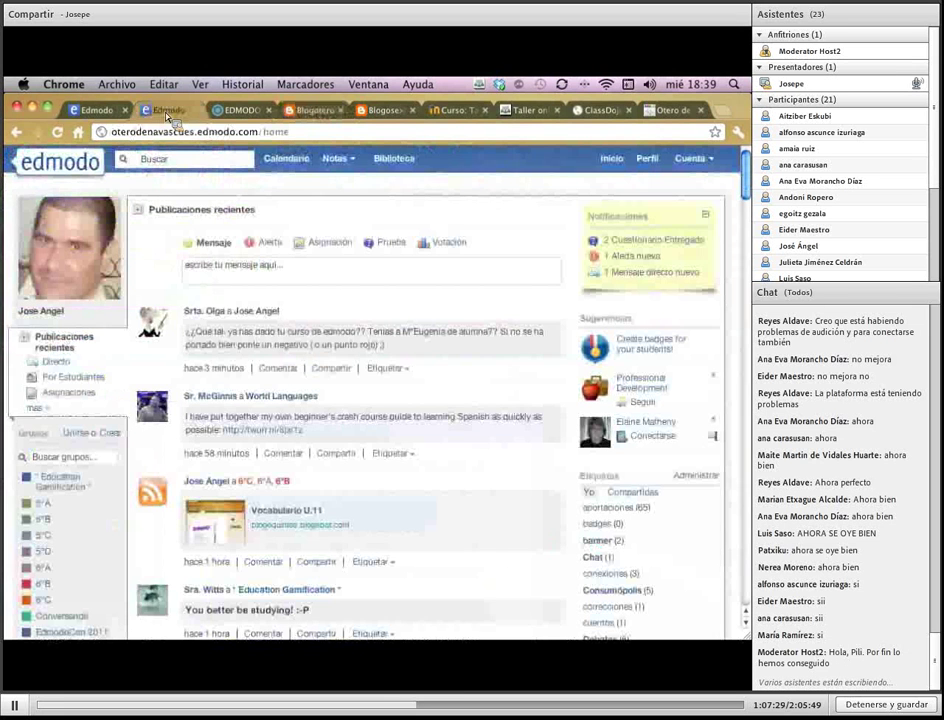
{"action": "left_click", "coordinate": [112, 112]}
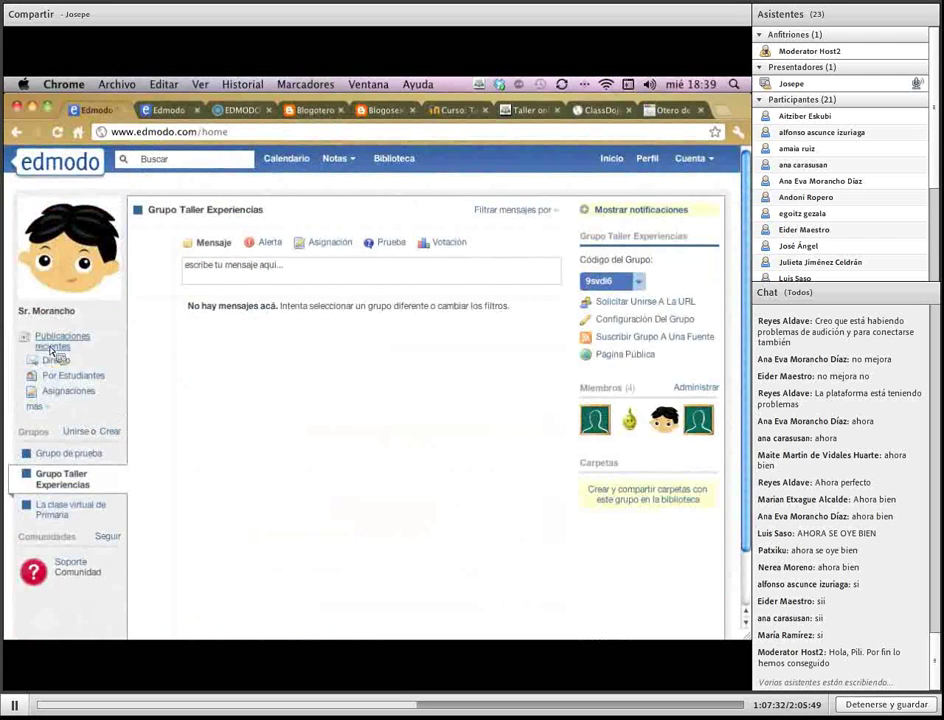
{"action": "left_click", "coordinate": [50, 350]}
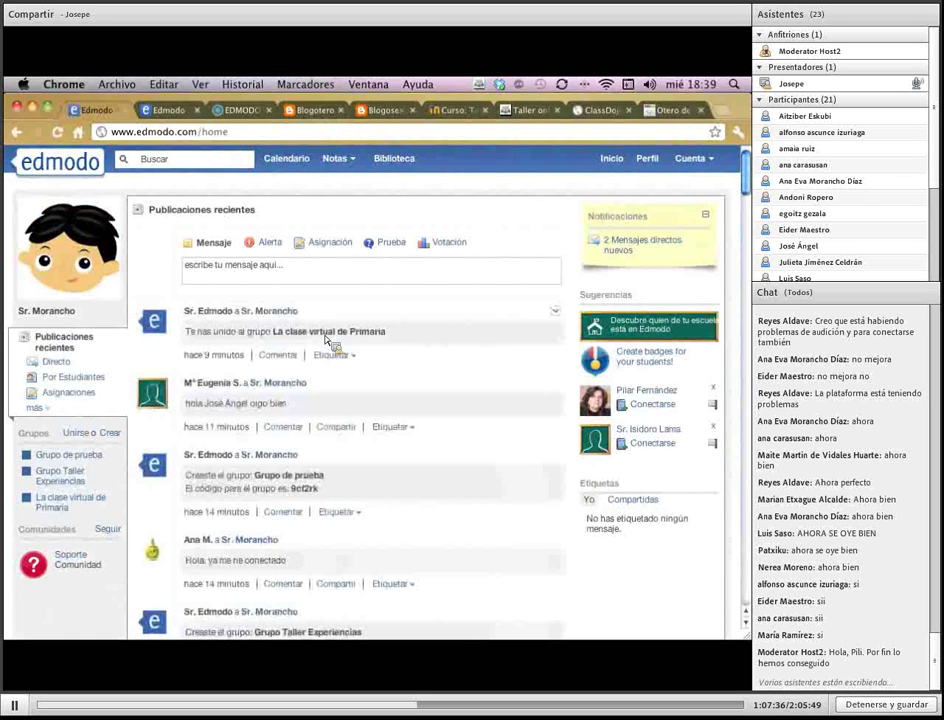
{"action": "left_click", "coordinate": [556, 312]}
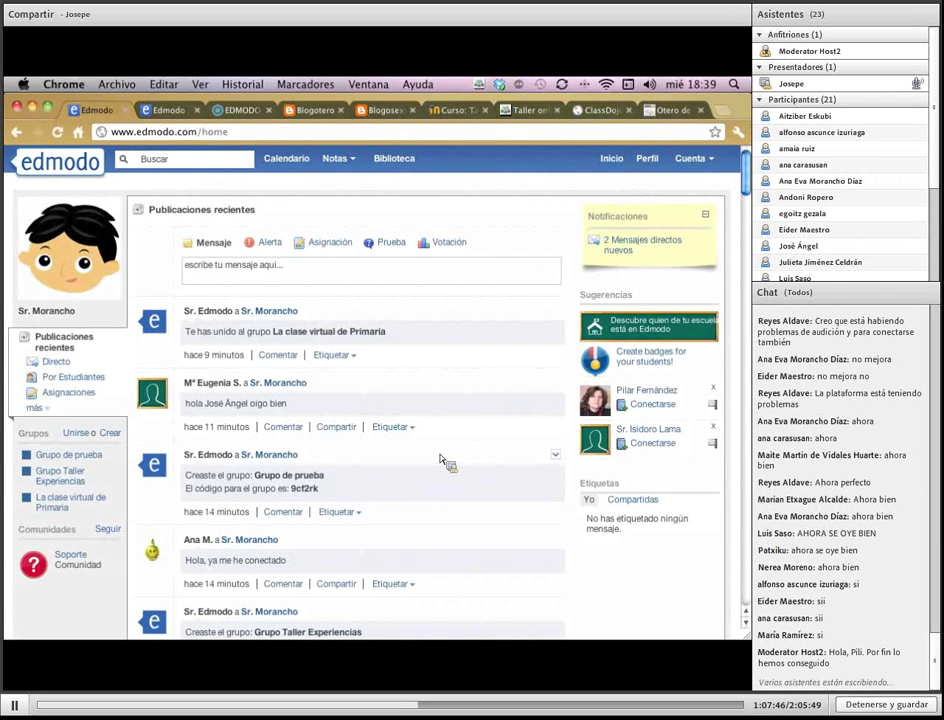
{"action": "left_click", "coordinate": [556, 385]}
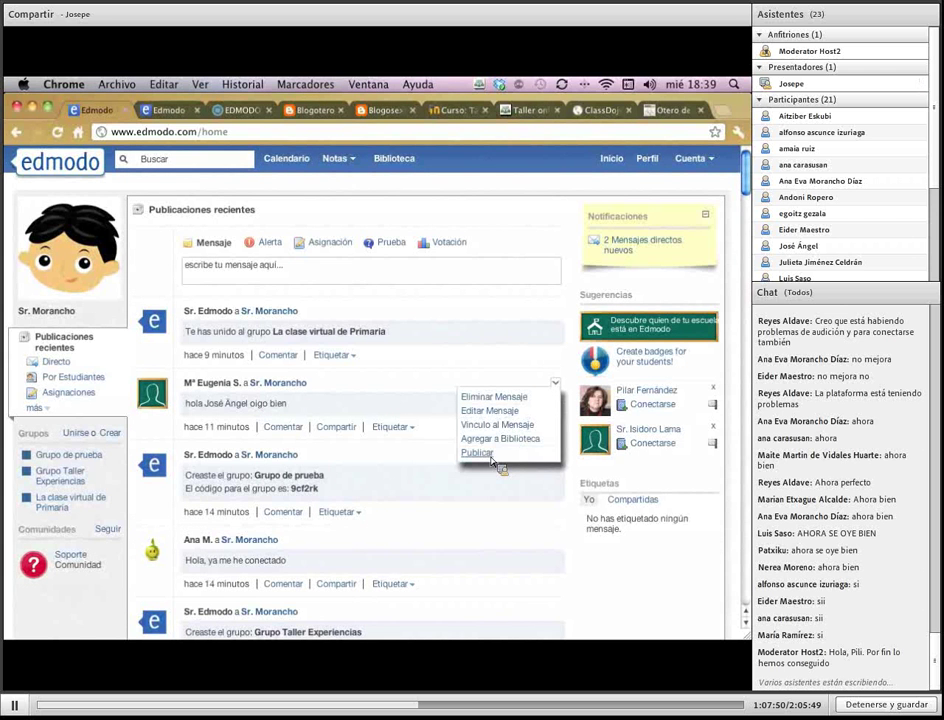
{"action": "left_click_drag", "start_coordinate": [481, 455], "coordinate": [440, 468]}
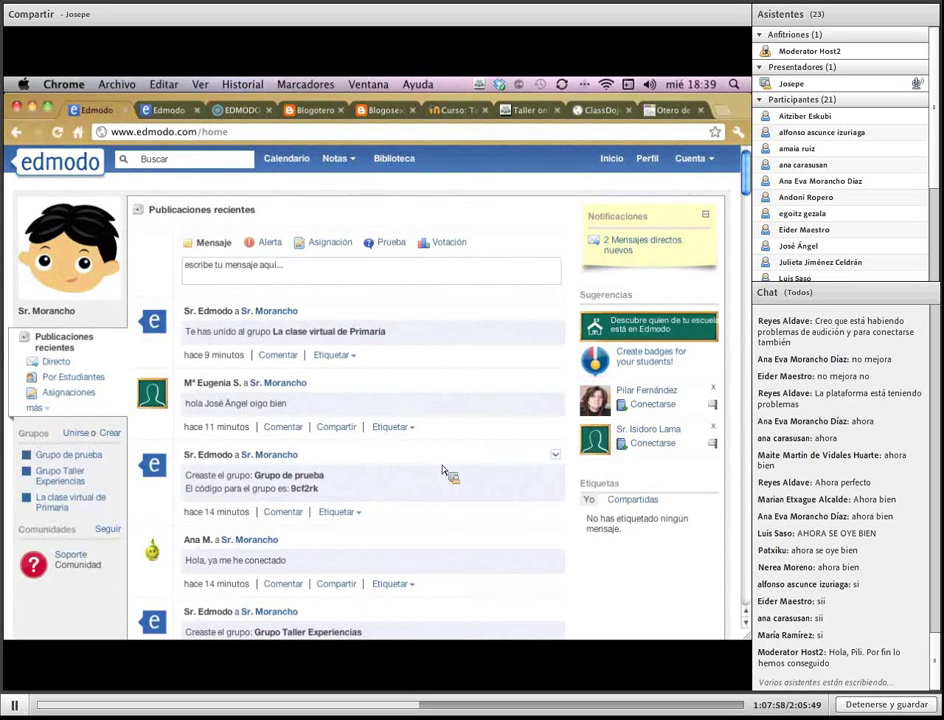
{"action": "left_click_drag", "start_coordinate": [442, 465], "coordinate": [225, 512]}
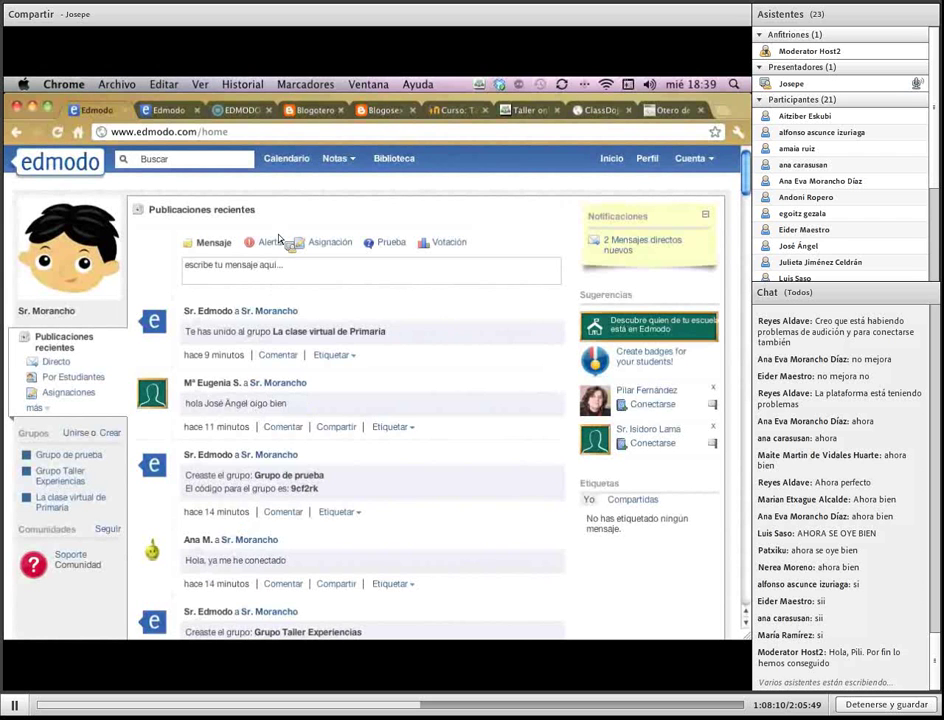
Post the message 'Hola' to Grupo Taller Experiencias
{"action": "left_click", "coordinate": [260, 268]}
{"action": "type", "text": "Hola"}
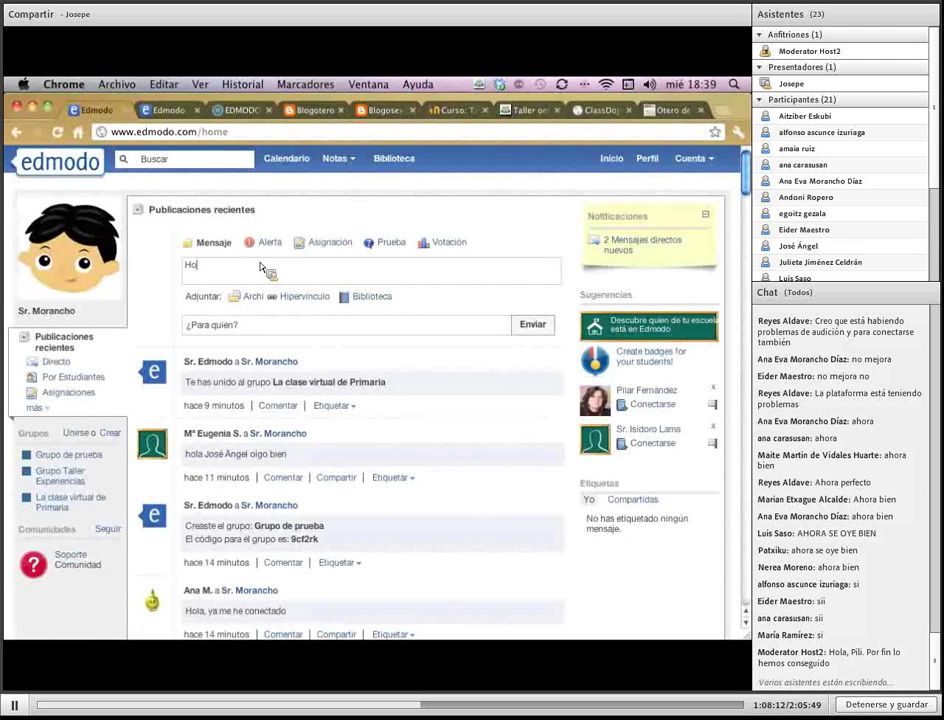
{"action": "key", "text": "Tab"}
{"action": "type", "text": "grupo"}
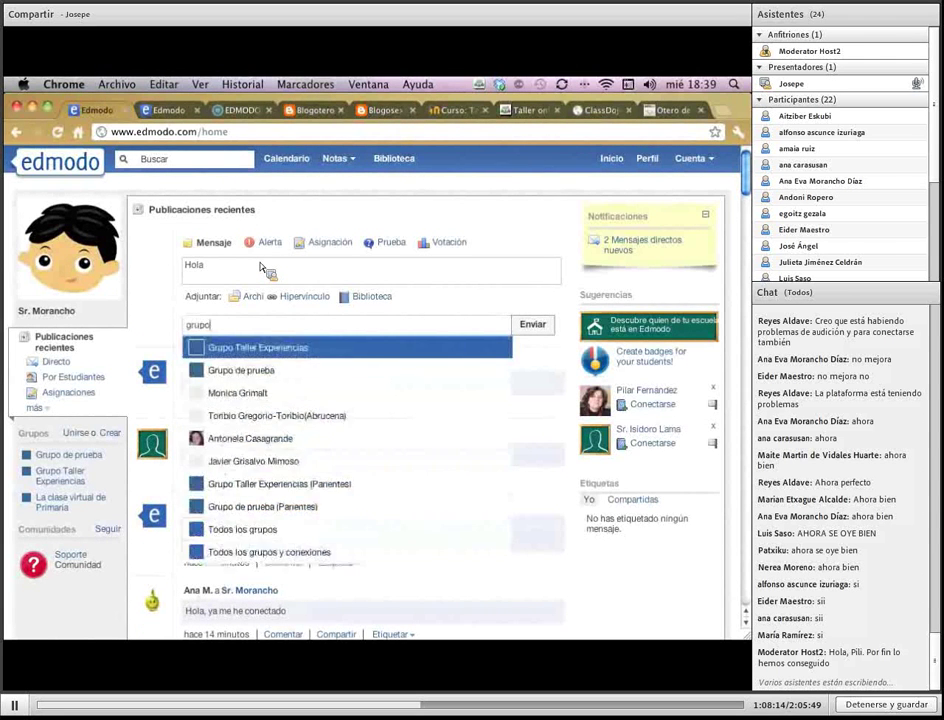
{"action": "key", "text": "Return"}
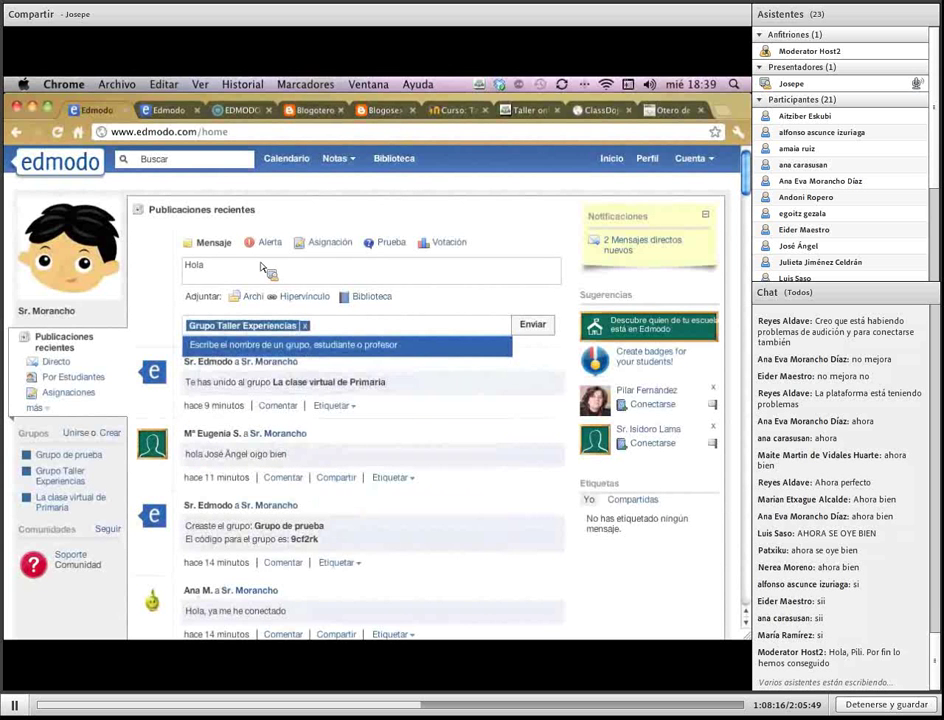
{"action": "left_click", "coordinate": [533, 325]}
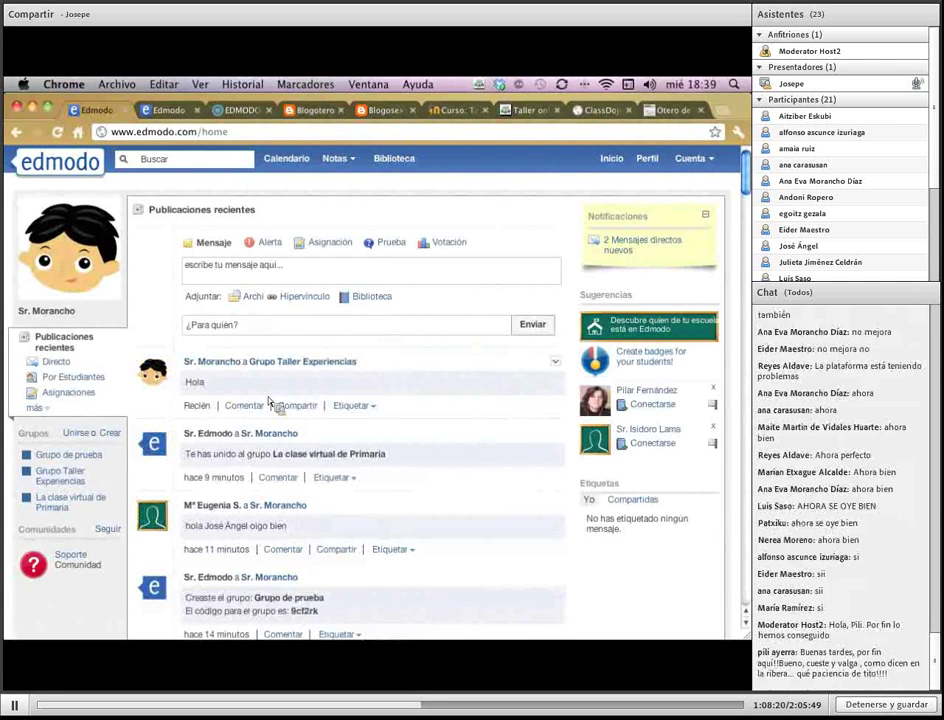
Toggle the Hola post's public setting and open the group's Página Pública in a new tab
{"action": "left_click", "coordinate": [556, 362]}
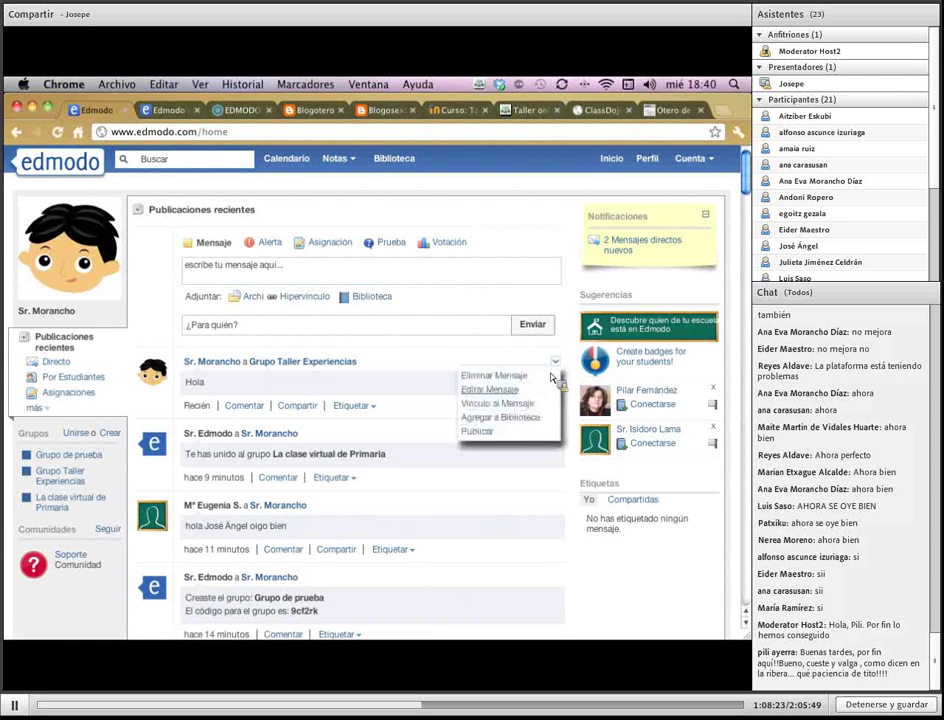
{"action": "left_click", "coordinate": [478, 432]}
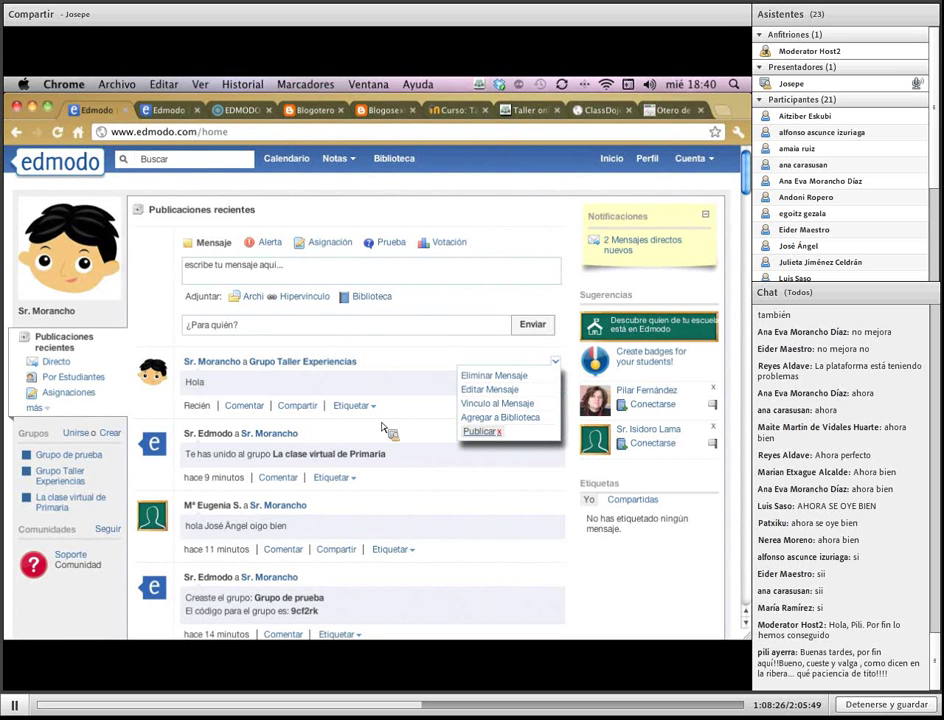
{"action": "left_click", "coordinate": [60, 478]}
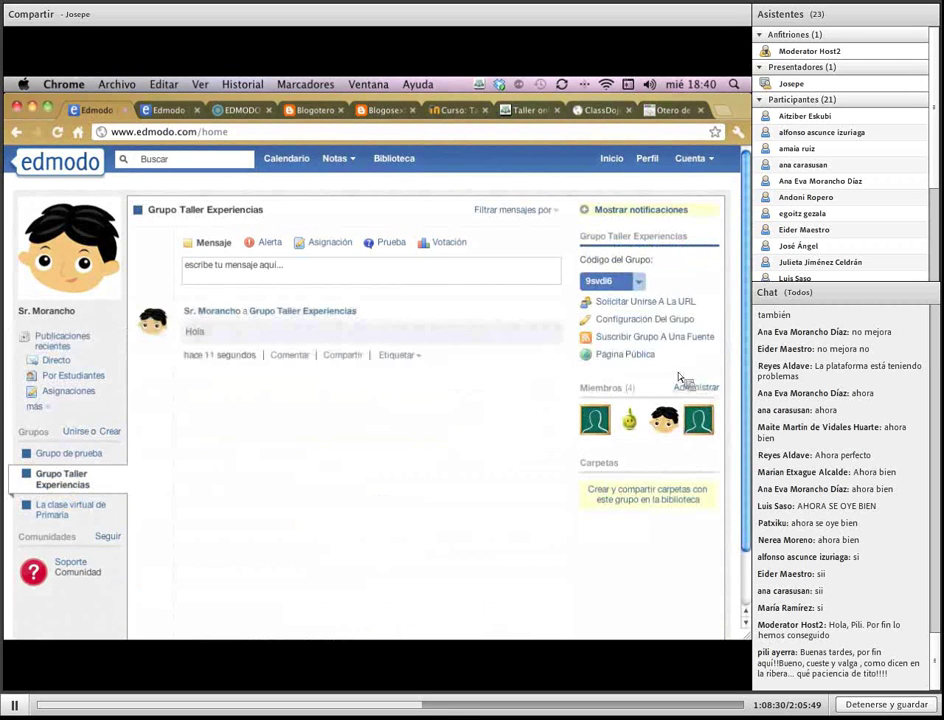
{"action": "left_click", "coordinate": [645, 356]}
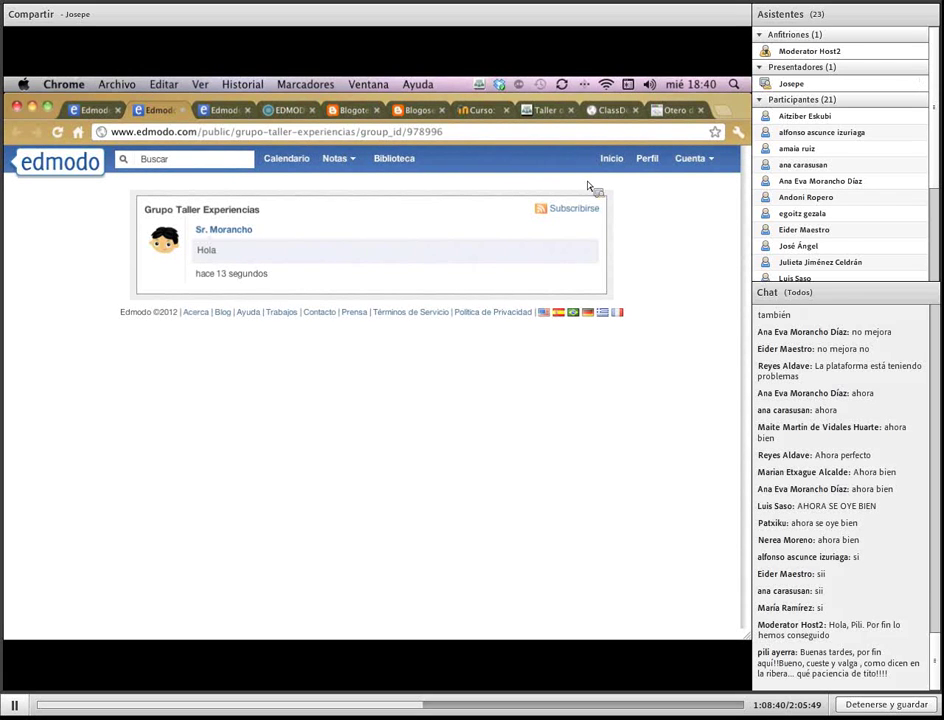
{"action": "left_click", "coordinate": [612, 160]}
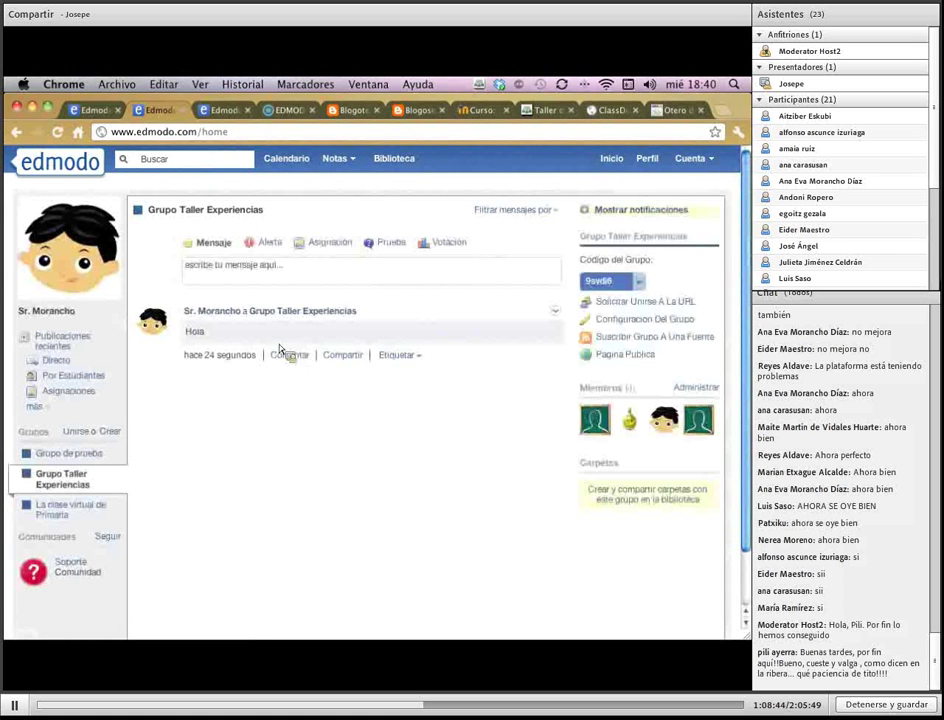
{"action": "left_click", "coordinate": [556, 312]}
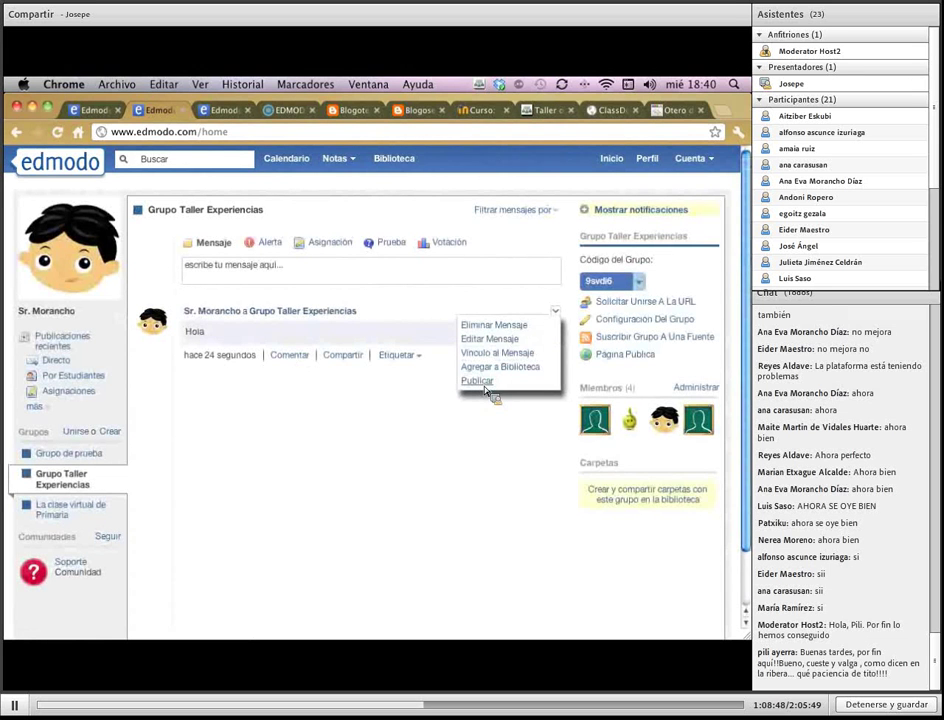
{"action": "left_click", "coordinate": [481, 462]}
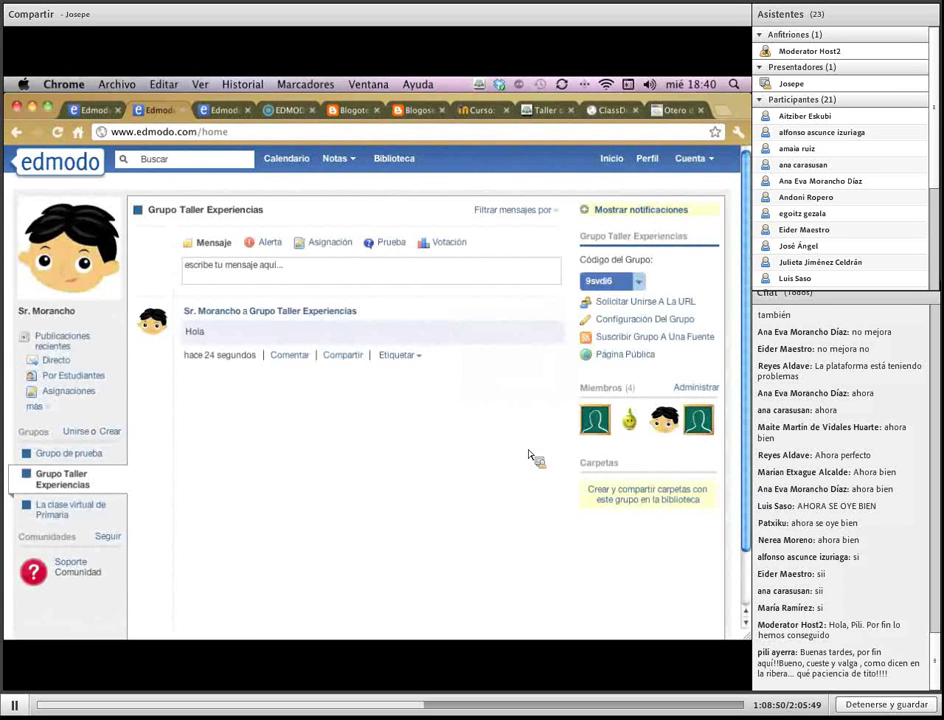
{"action": "left_click", "coordinate": [655, 356]}
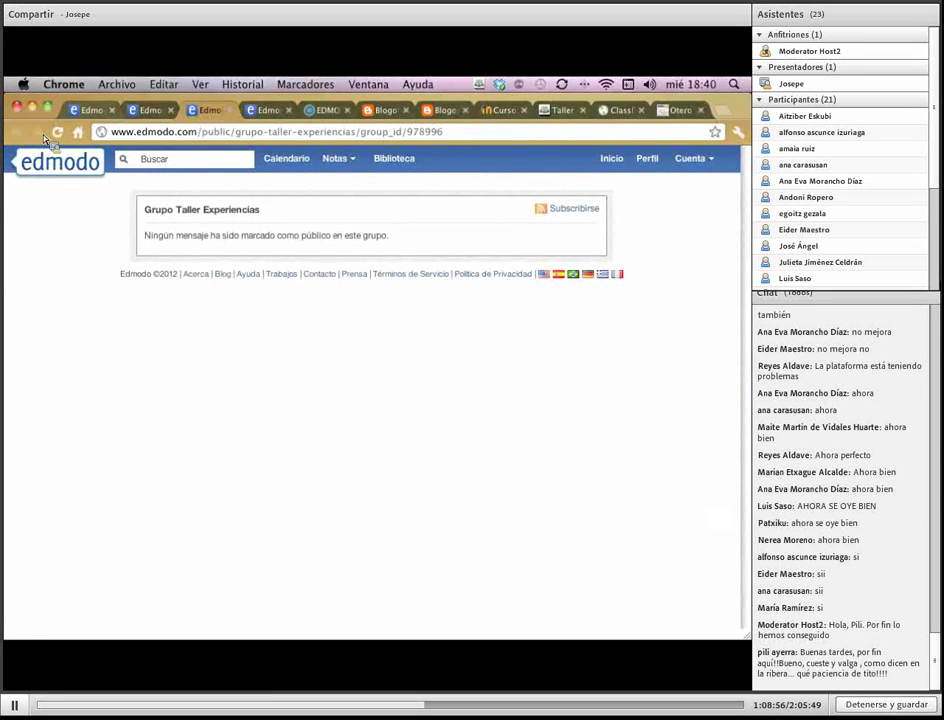
Close the public group tab and scroll through the school account's Edmodo home feed
{"action": "left_click", "coordinate": [230, 110]}
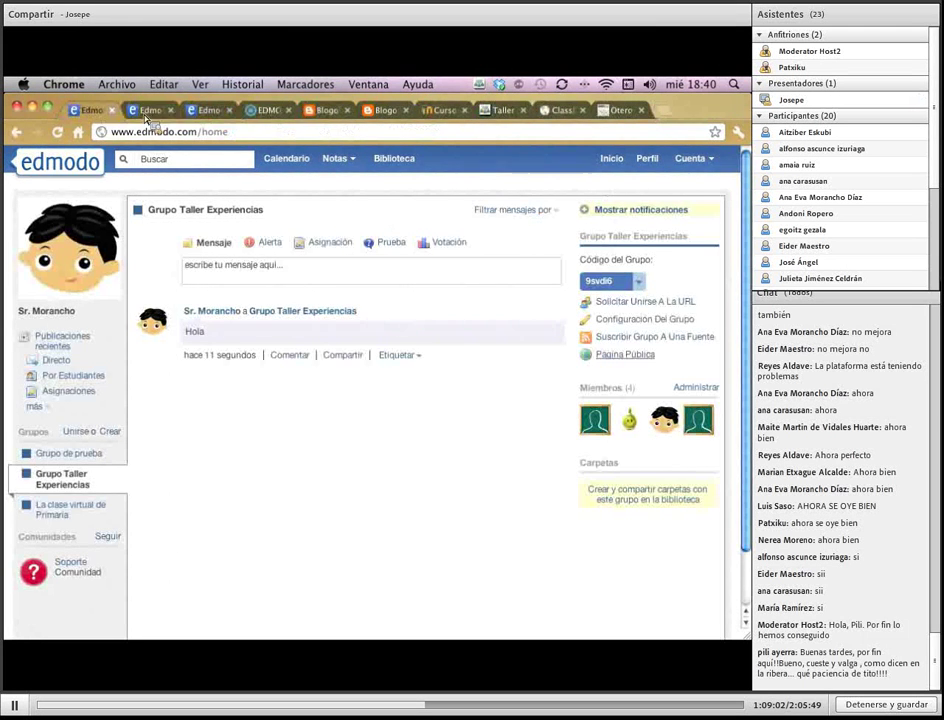
{"action": "left_click", "coordinate": [150, 115]}
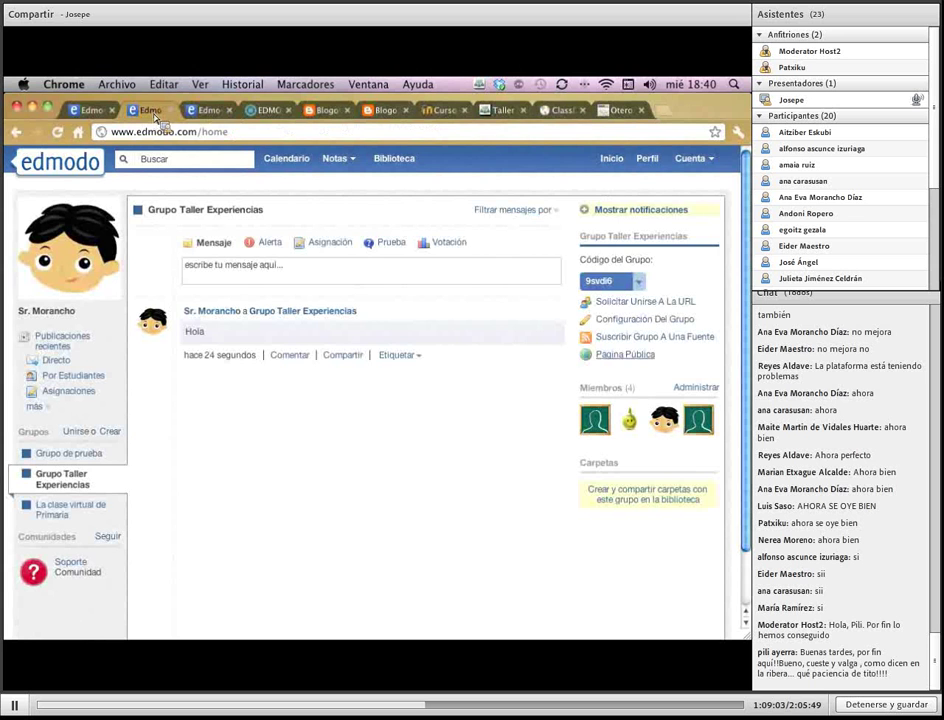
{"action": "left_click", "coordinate": [218, 112]}
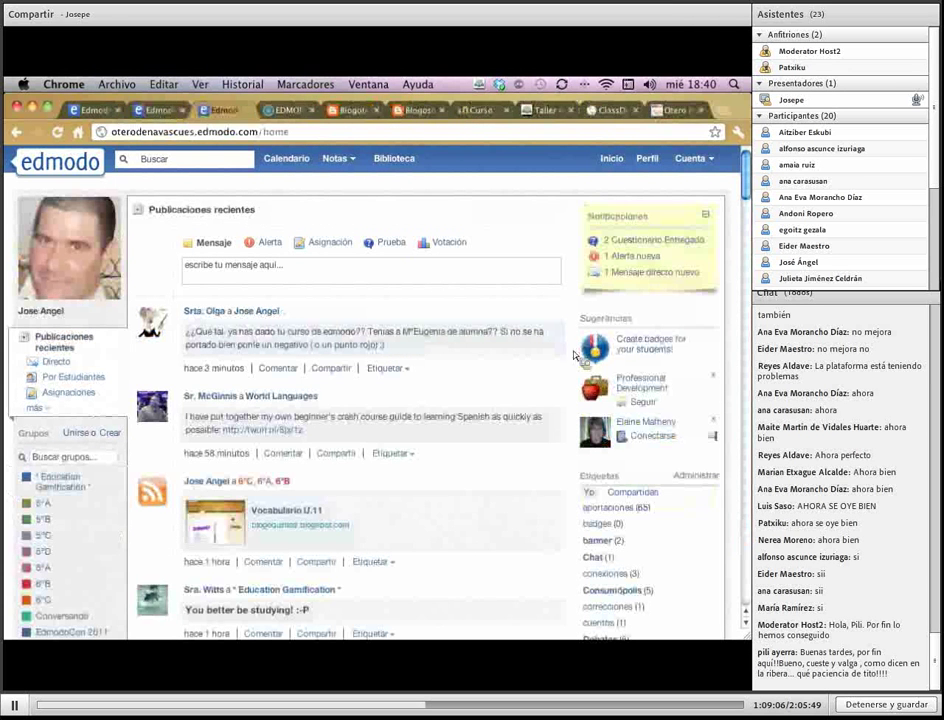
{"action": "scroll", "coordinate": [617, 413], "scroll_direction": "down", "scroll_amount": 5}
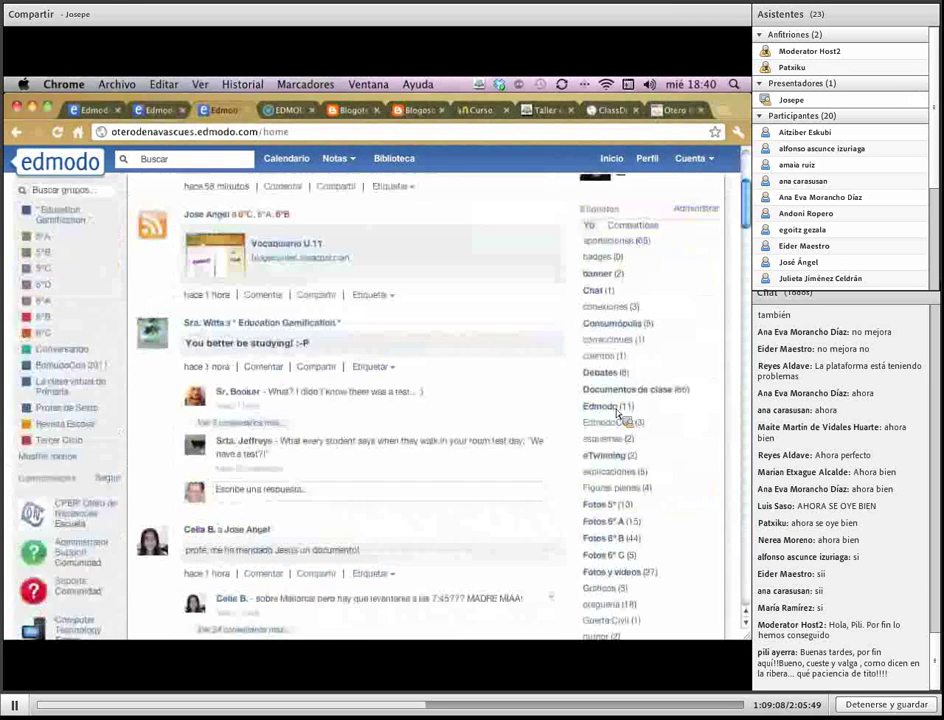
{"action": "scroll", "coordinate": [617, 413], "scroll_direction": "down", "scroll_amount": 6}
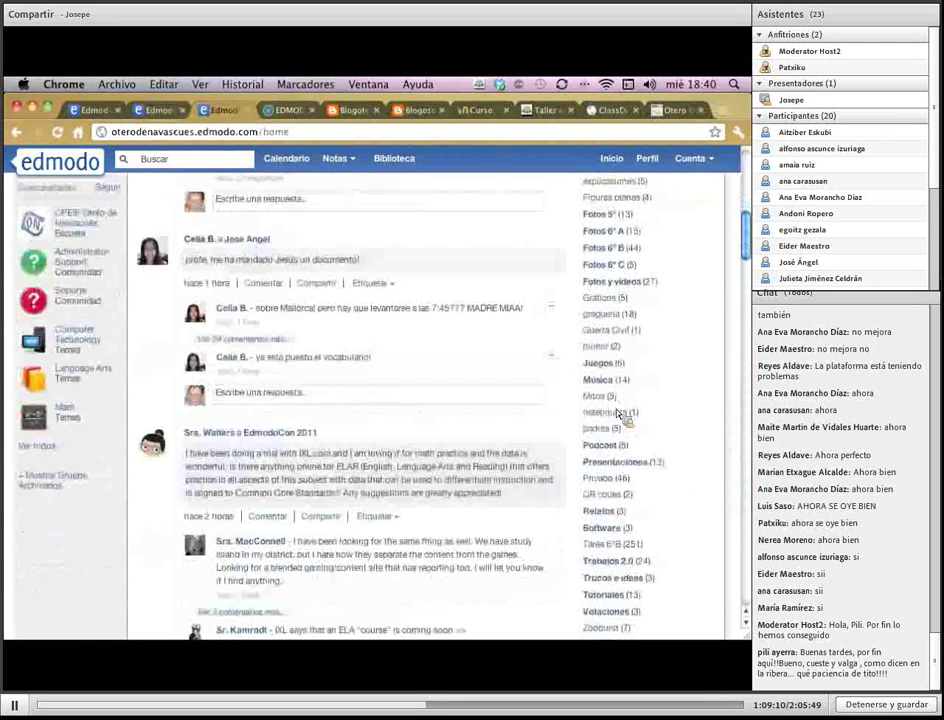
{"action": "scroll", "coordinate": [618, 415], "scroll_direction": "down", "scroll_amount": 2}
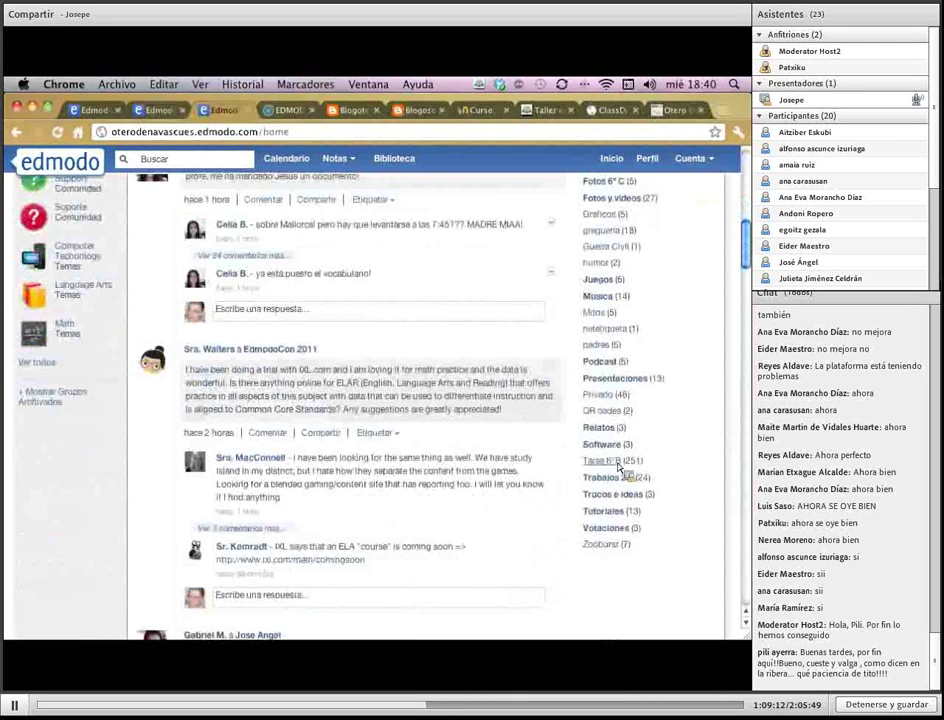
{"action": "scroll", "coordinate": [618, 467], "scroll_direction": "up", "scroll_amount": 1}
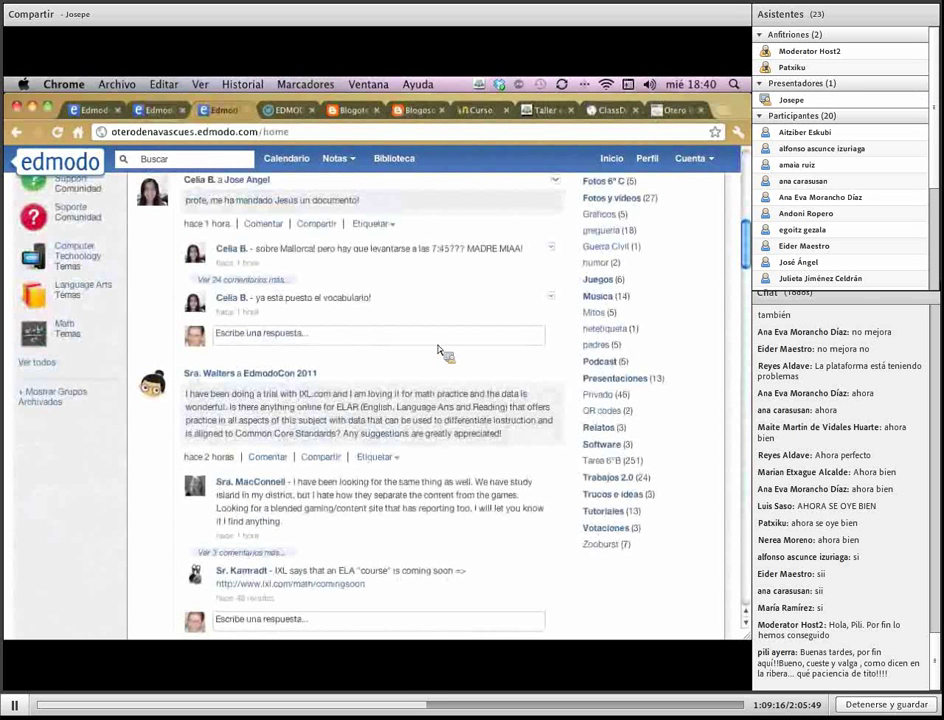
{"action": "scroll", "coordinate": [440, 355], "scroll_direction": "up", "scroll_amount": 10}
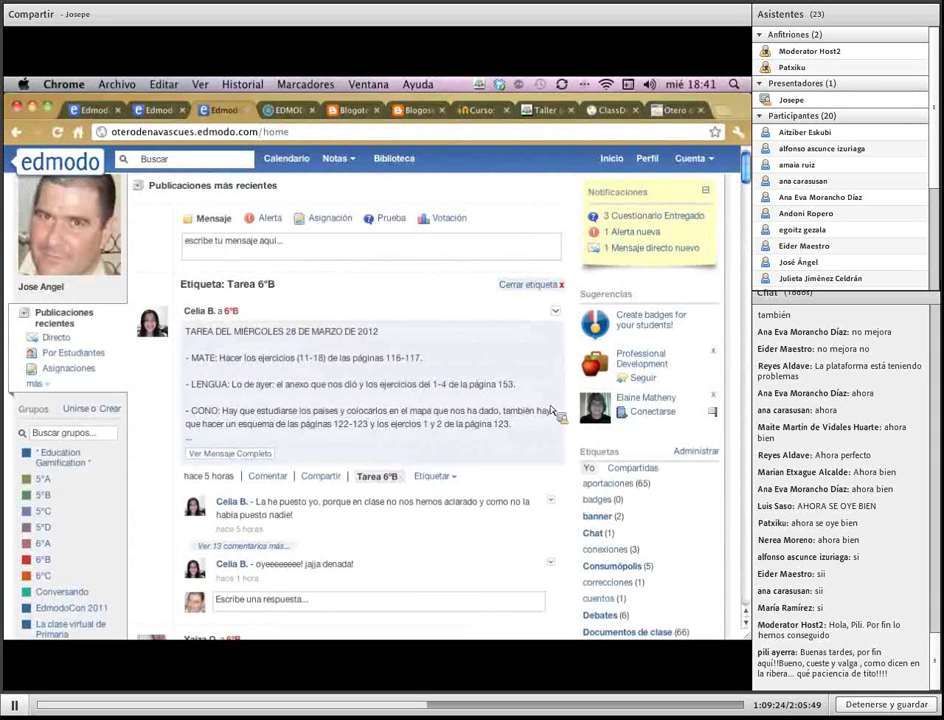
Follow the blog's Tarea 6ºA link, read the 6ºA public homework posts, and go back
{"action": "left_click", "coordinate": [556, 313]}
{"action": "left_click", "coordinate": [355, 112]}
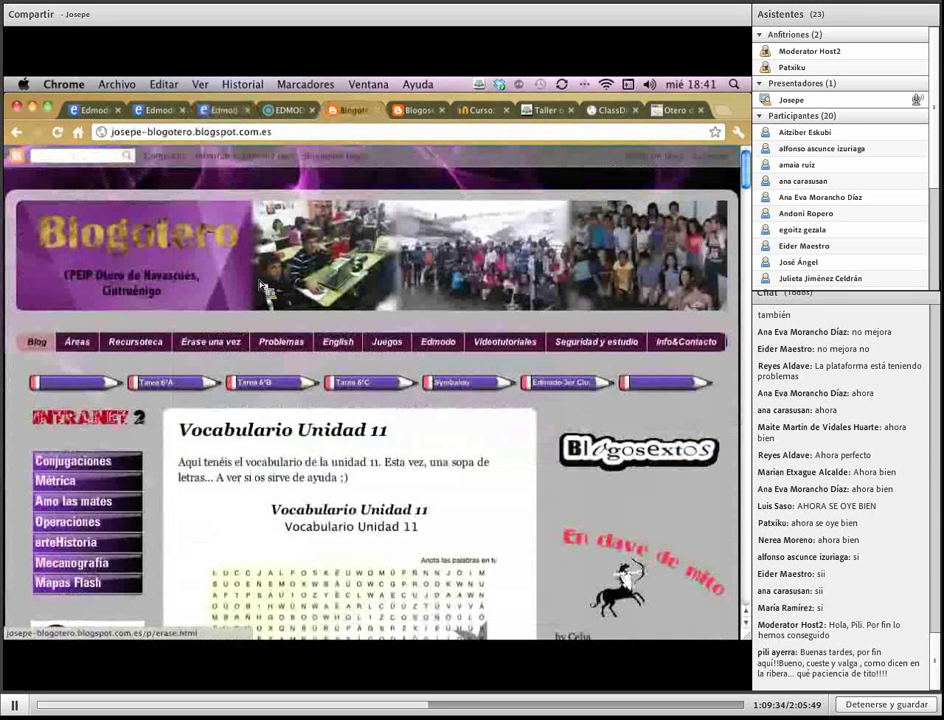
{"action": "left_click", "coordinate": [192, 388]}
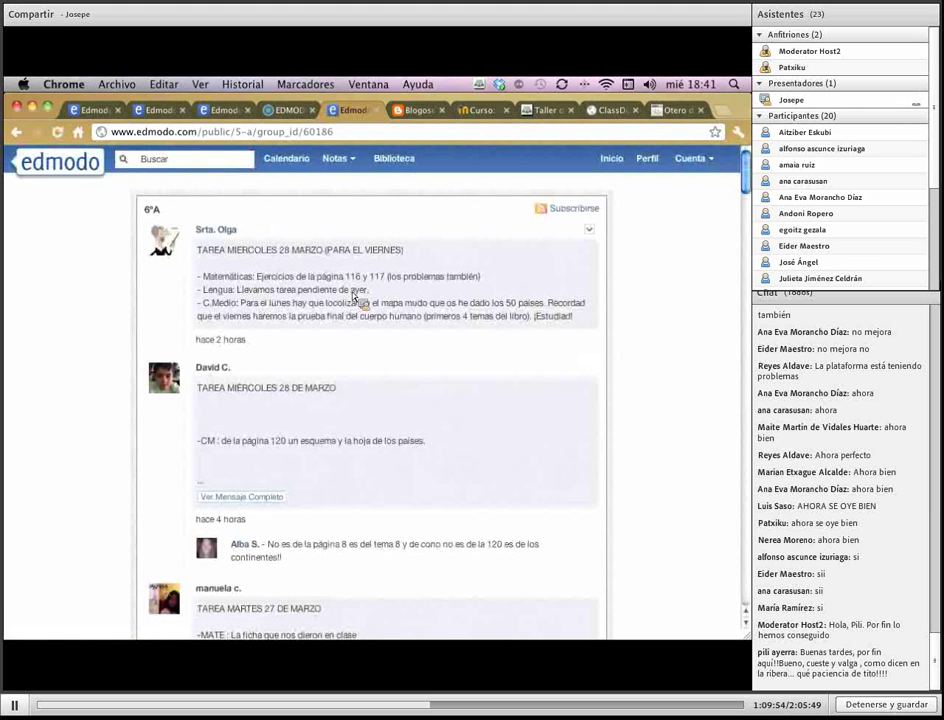
{"action": "scroll", "coordinate": [352, 296], "scroll_direction": "down", "scroll_amount": 4}
{"action": "scroll", "coordinate": [350, 296], "scroll_direction": "down", "scroll_amount": 10}
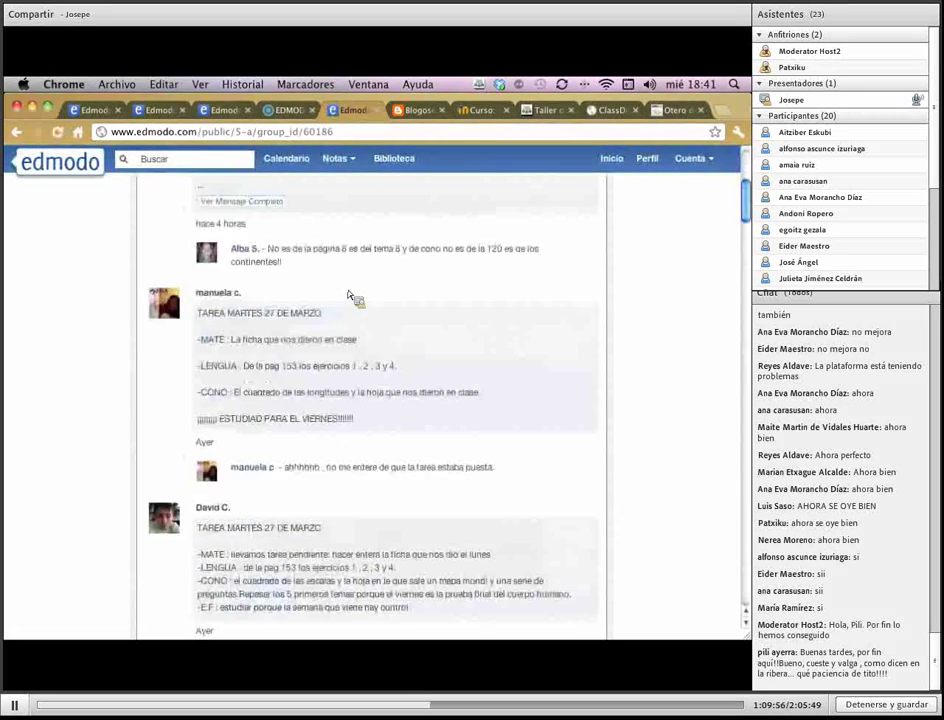
{"action": "scroll", "coordinate": [352, 296], "scroll_direction": "up", "scroll_amount": 15}
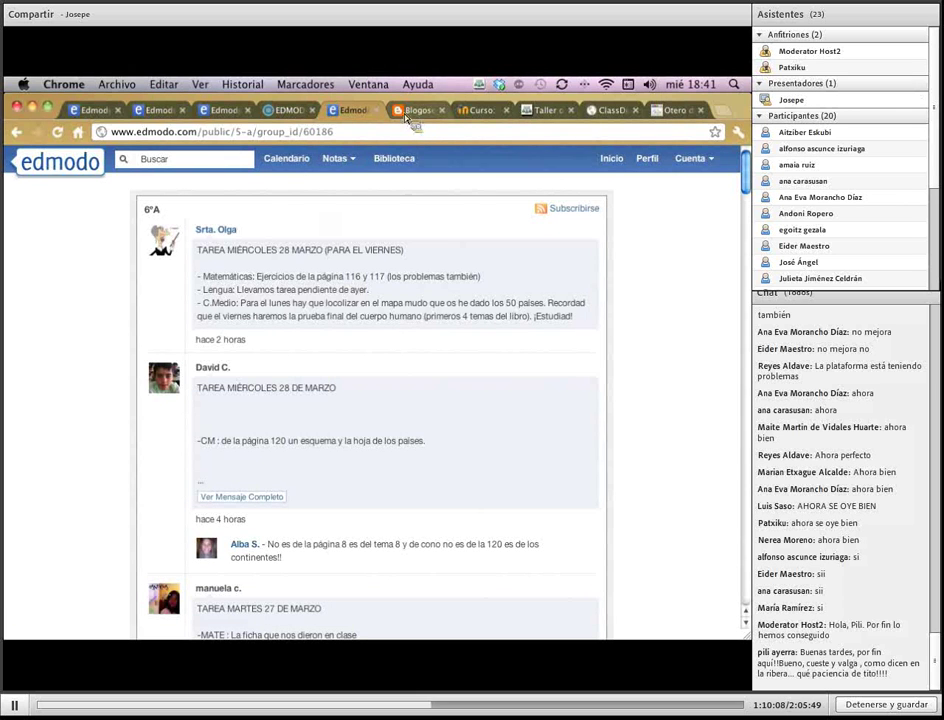
{"action": "left_click", "coordinate": [16, 131]}
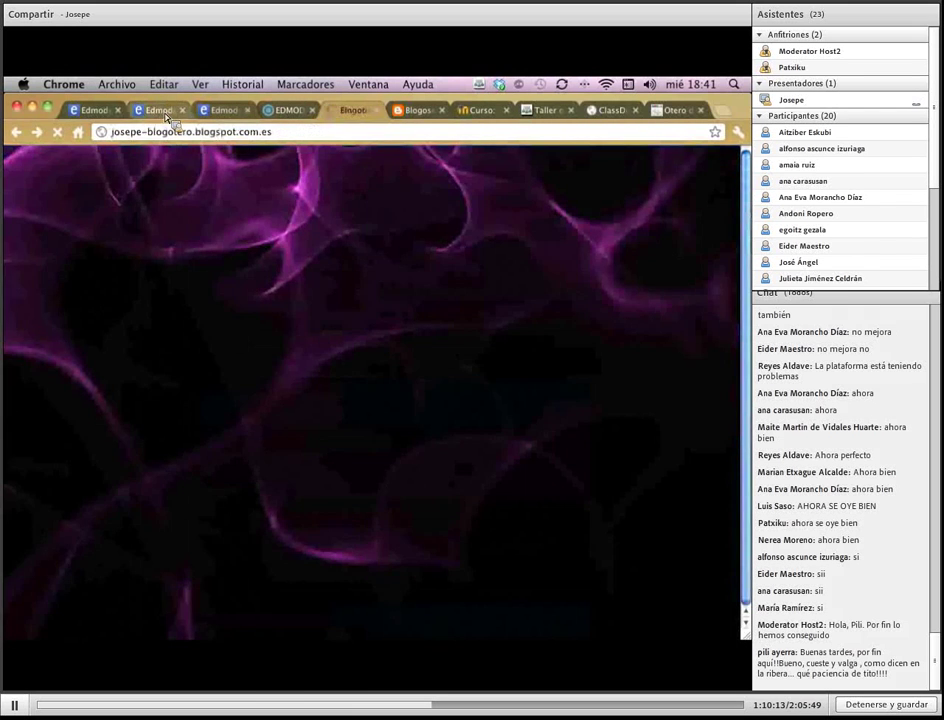
Close the duplicate Edmodo tab and return to the Grupo Taller Experiencias home
{"action": "left_click", "coordinate": [163, 111]}
{"action": "left_click", "coordinate": [95, 110]}
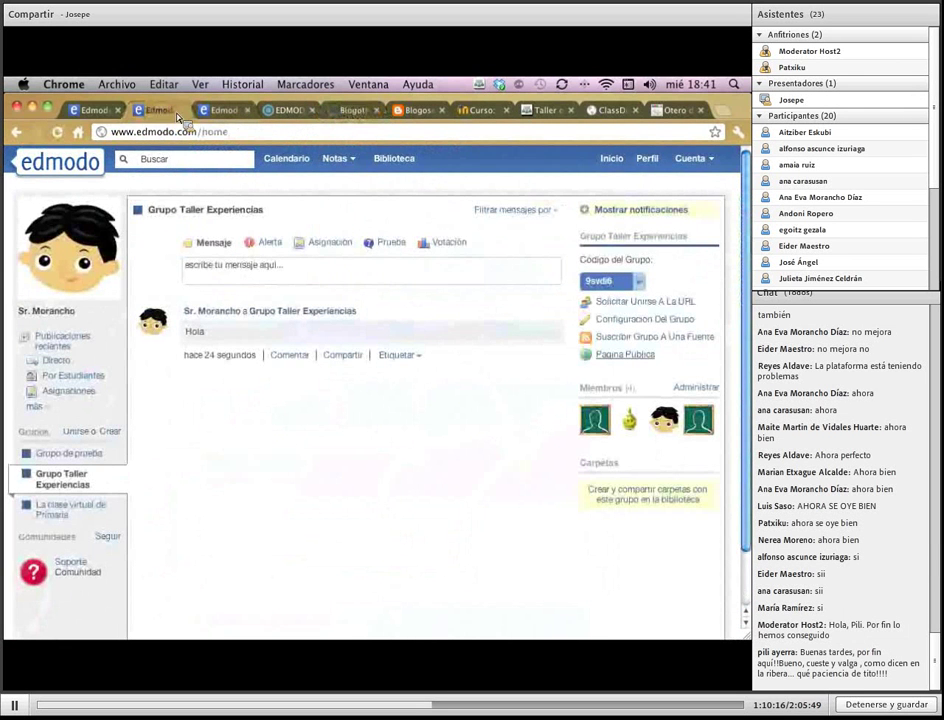
{"action": "key", "text": "super+w"}
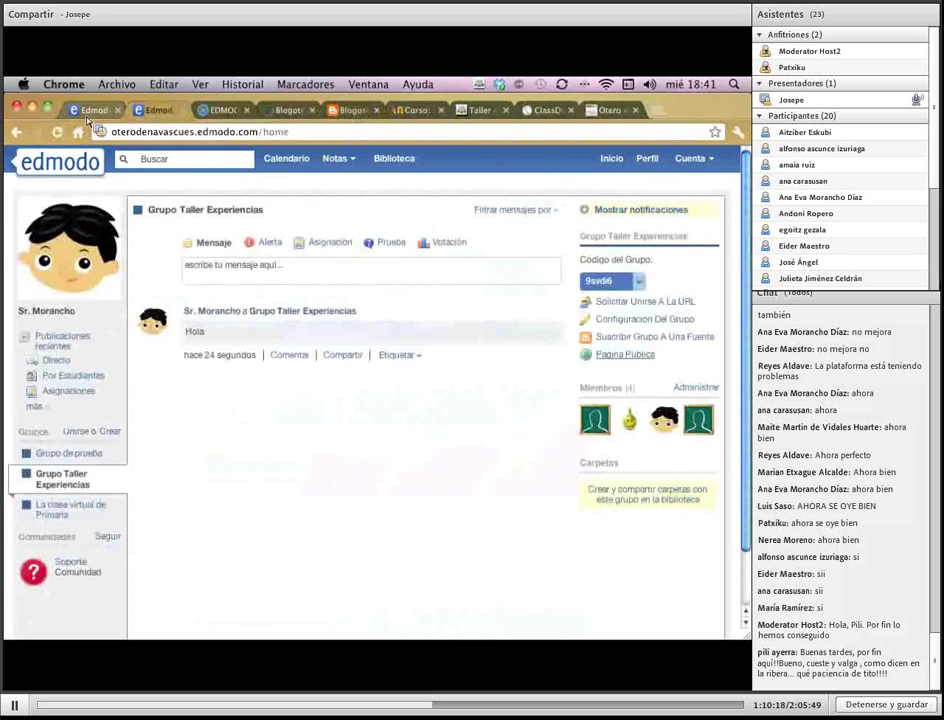
{"action": "left_click", "coordinate": [97, 110]}
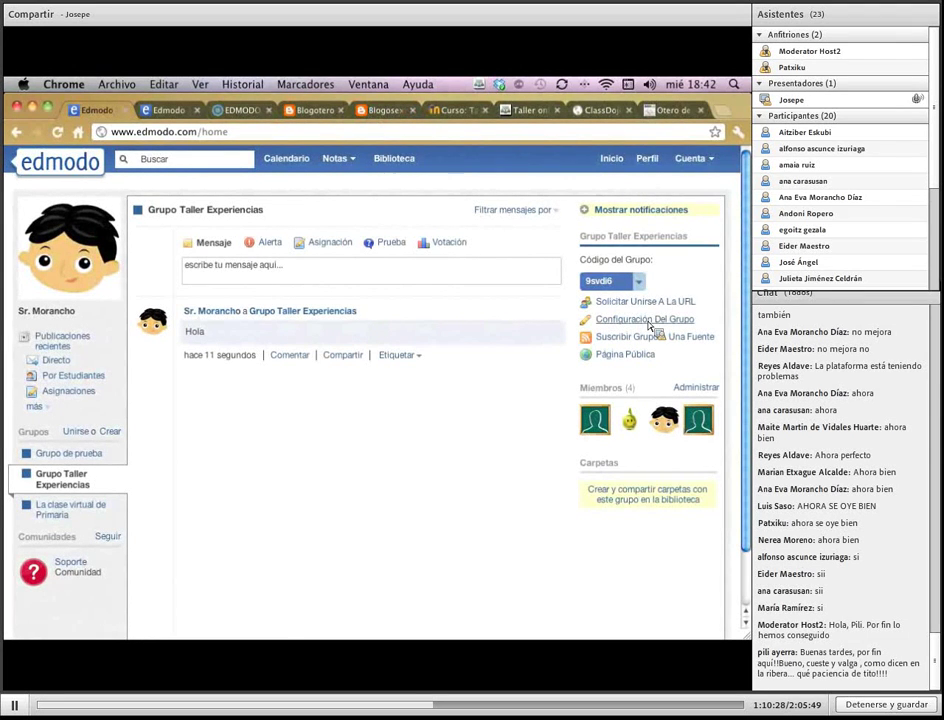
Review the group settings, including Opciones Avanzadas, and close the dialog without changes
{"action": "left_click", "coordinate": [649, 321]}
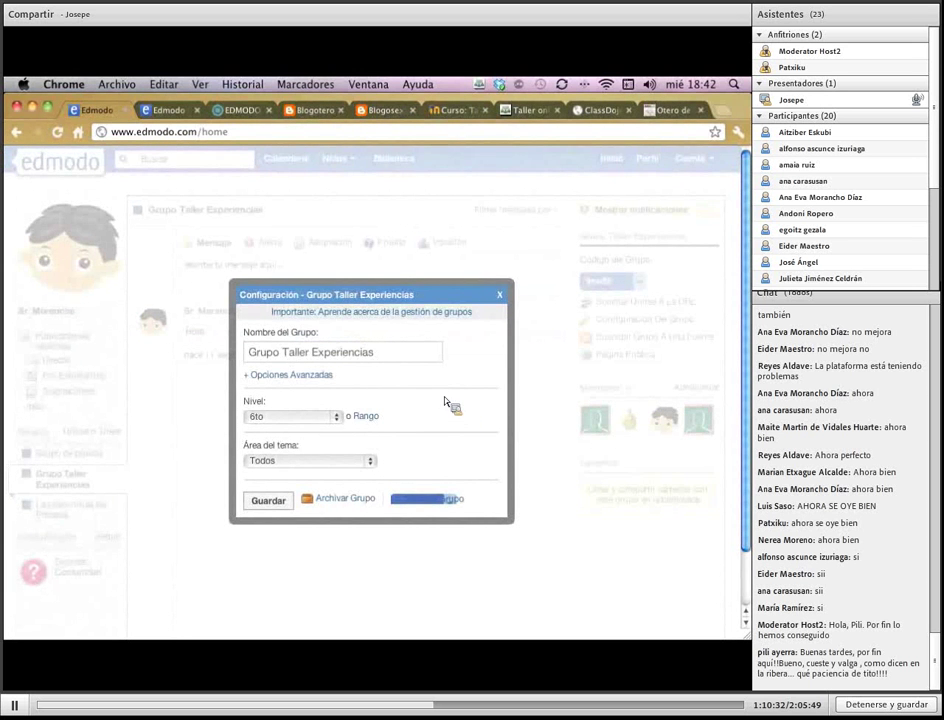
{"action": "left_click", "coordinate": [326, 375]}
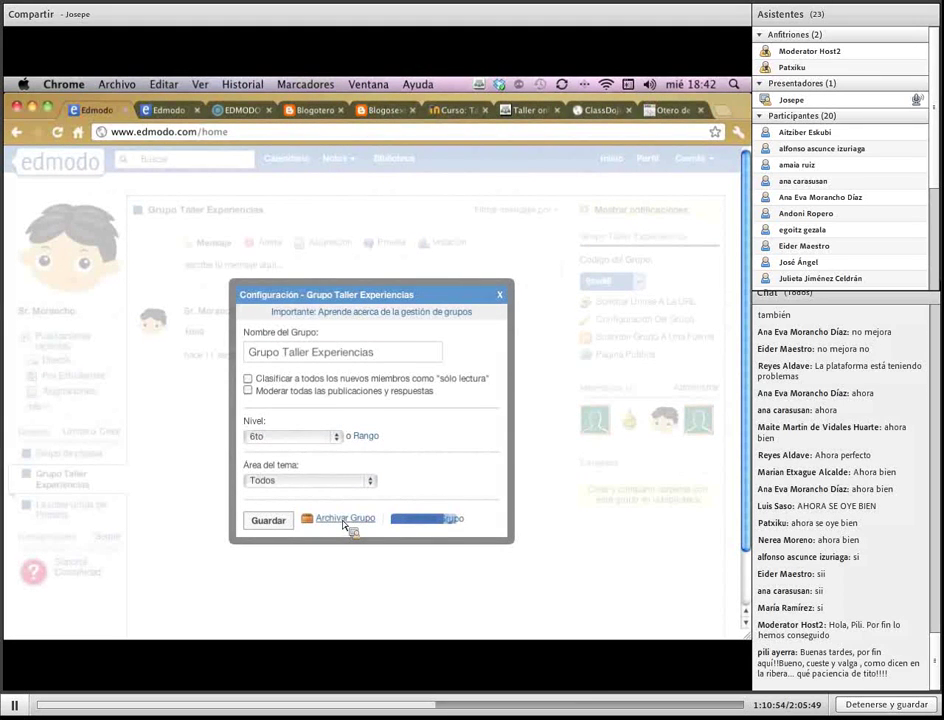
{"action": "left_click", "coordinate": [499, 294]}
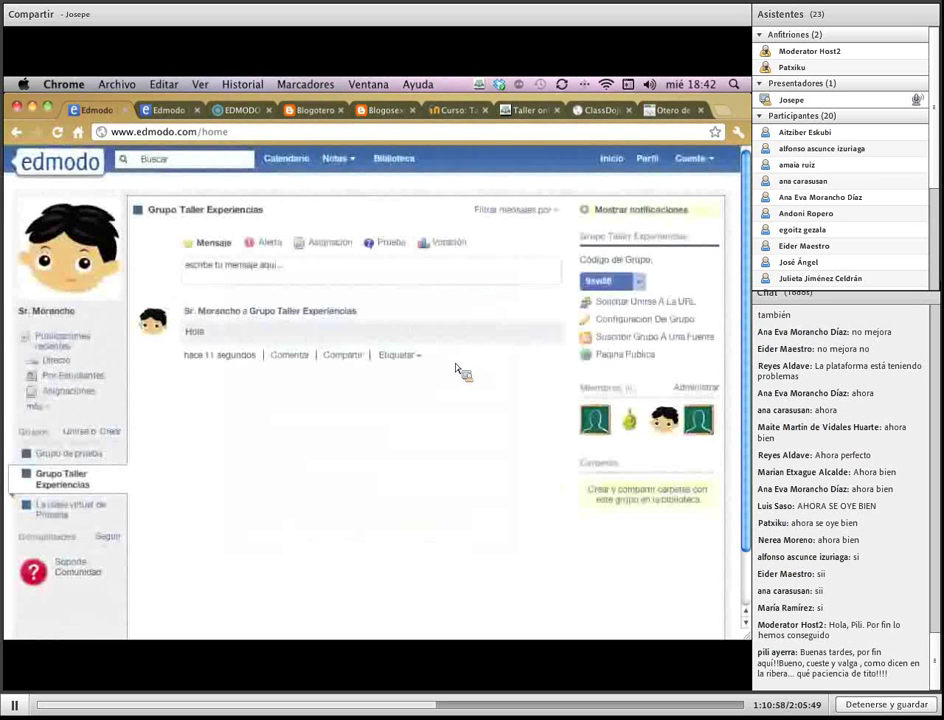
On the school account's home, show the Mostrar Grupos Archivados list of archived groups
{"action": "left_click", "coordinate": [160, 110]}
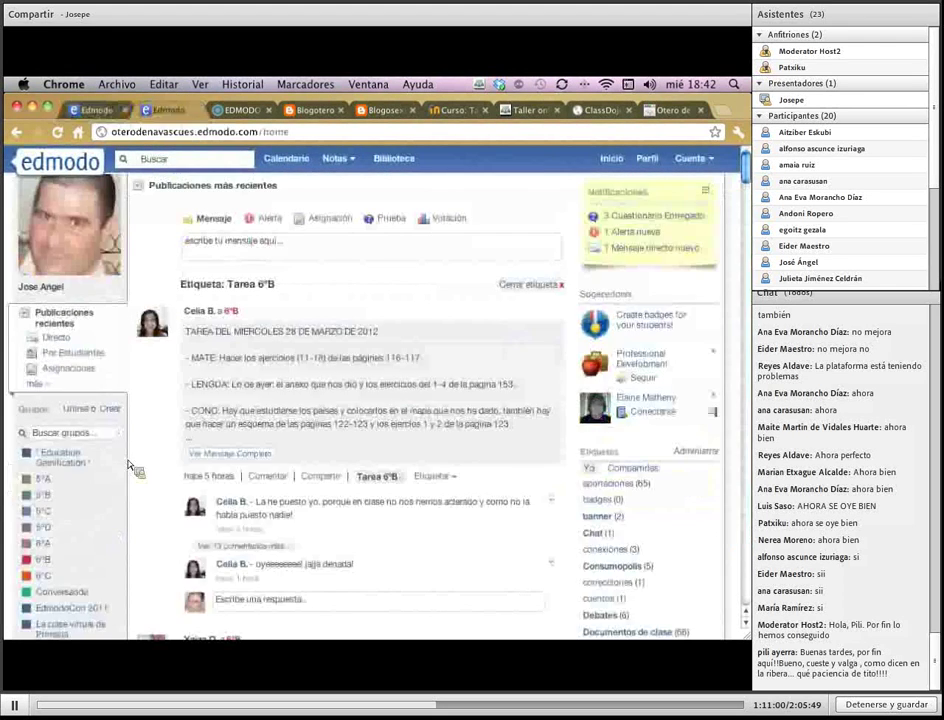
{"action": "scroll", "coordinate": [57, 494], "scroll_direction": "down", "scroll_amount": 5}
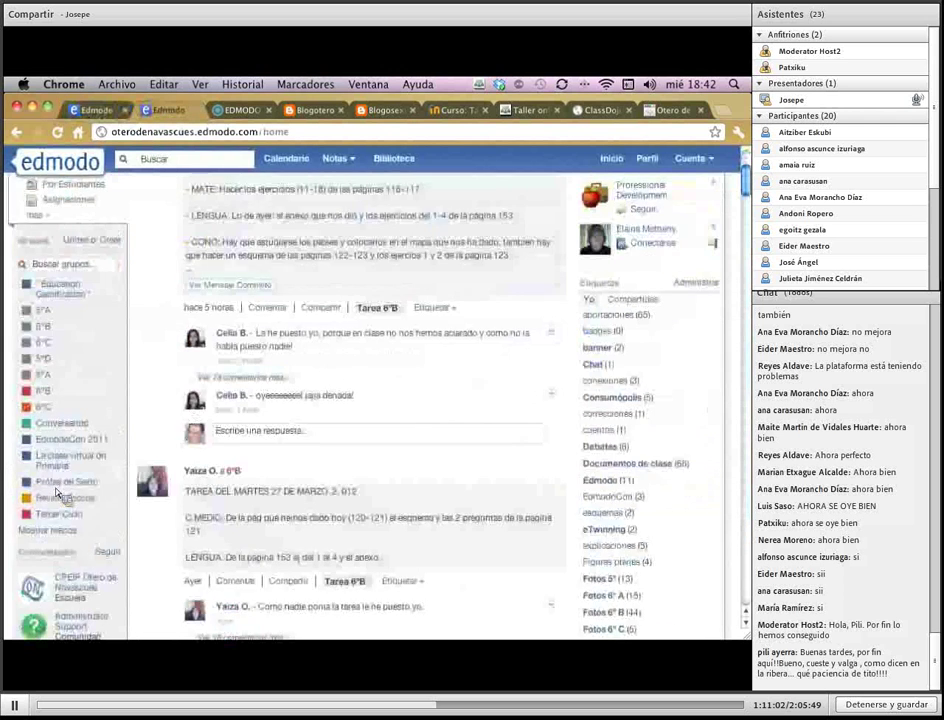
{"action": "scroll", "coordinate": [66, 506], "scroll_direction": "down", "scroll_amount": 4}
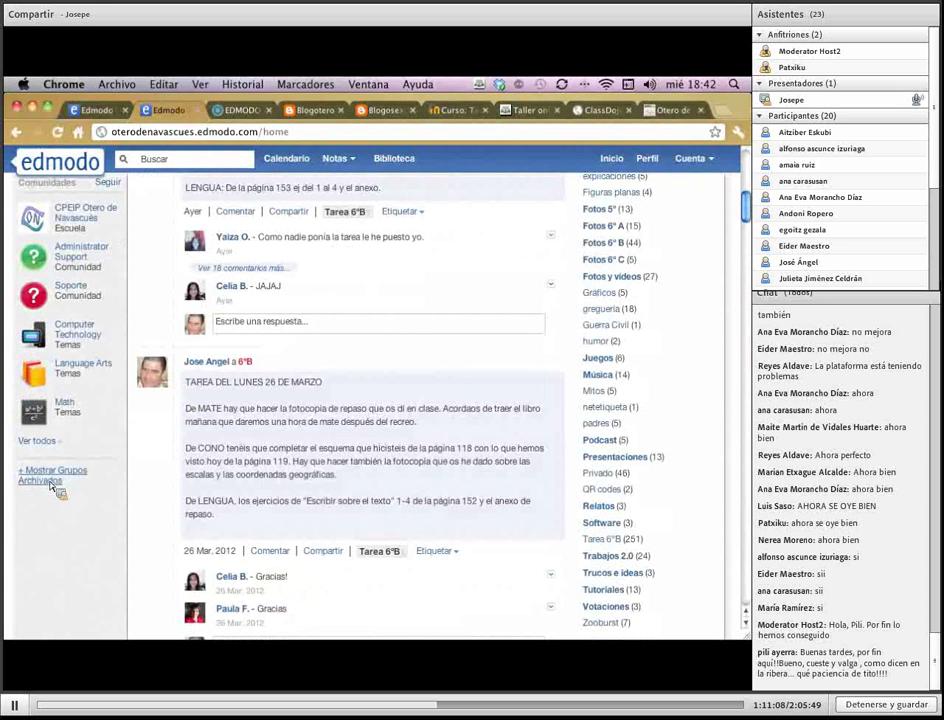
{"action": "left_click", "coordinate": [52, 481]}
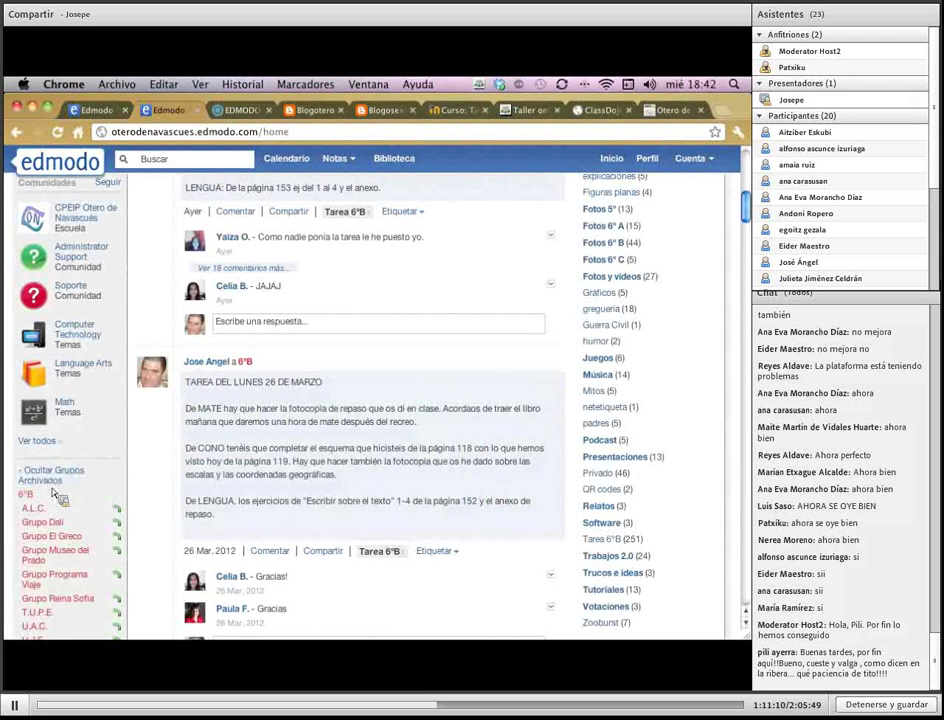
{"action": "scroll", "coordinate": [70, 541], "scroll_direction": "down", "scroll_amount": 2}
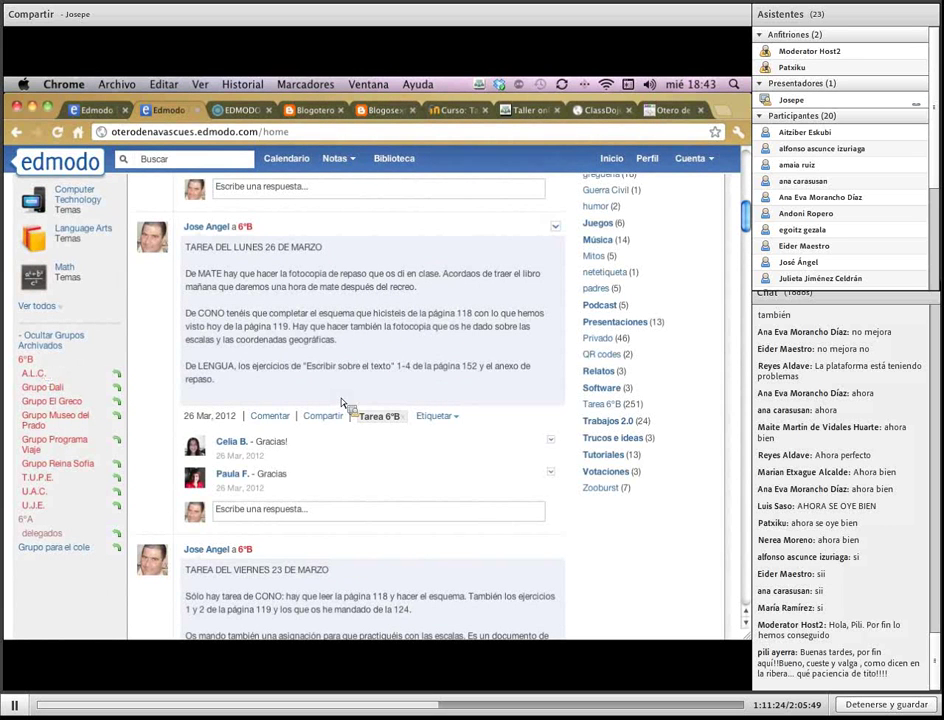
Browse the archived A.L.C. group's old 2011 posts, then return to the home feed
{"action": "left_click", "coordinate": [39, 386]}
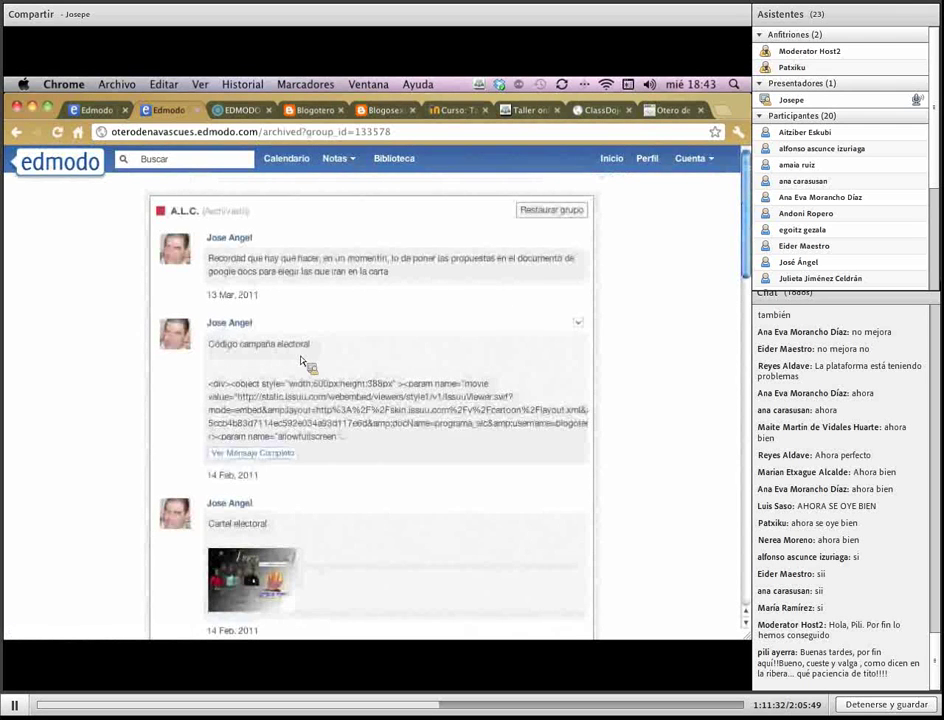
{"action": "scroll", "coordinate": [305, 362], "scroll_direction": "down", "scroll_amount": 5}
{"action": "scroll", "coordinate": [305, 362], "scroll_direction": "down", "scroll_amount": 3}
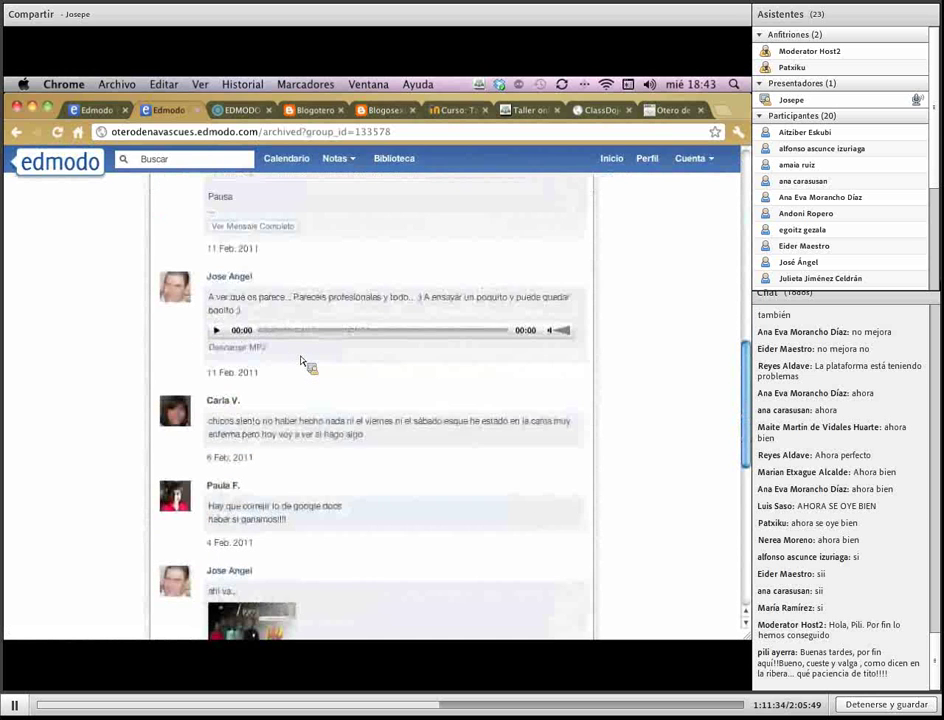
{"action": "scroll", "coordinate": [306, 363], "scroll_direction": "up", "scroll_amount": 8}
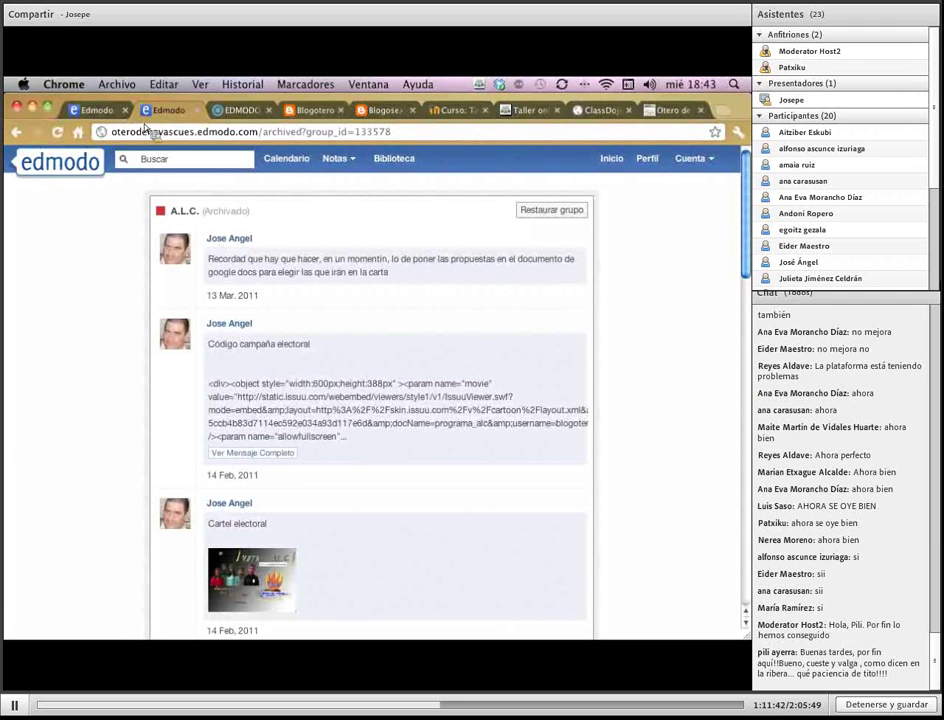
{"action": "left_click", "coordinate": [611, 158]}
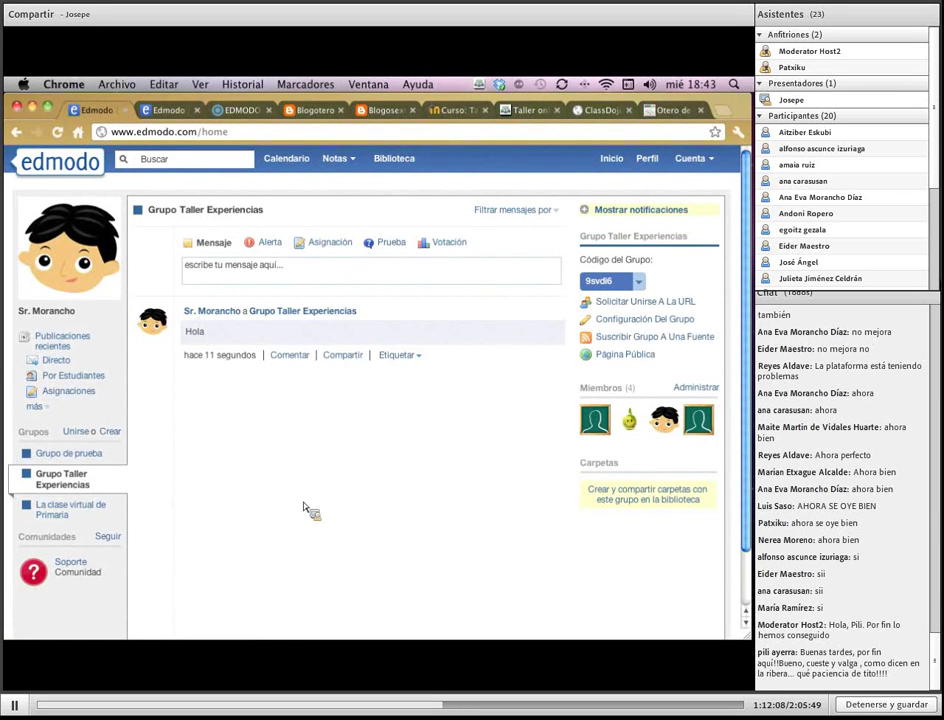
From Grupo Taller Experiencias' member page, create a small group named 'Grupo de trabajo'
{"action": "left_click", "coordinate": [77, 489]}
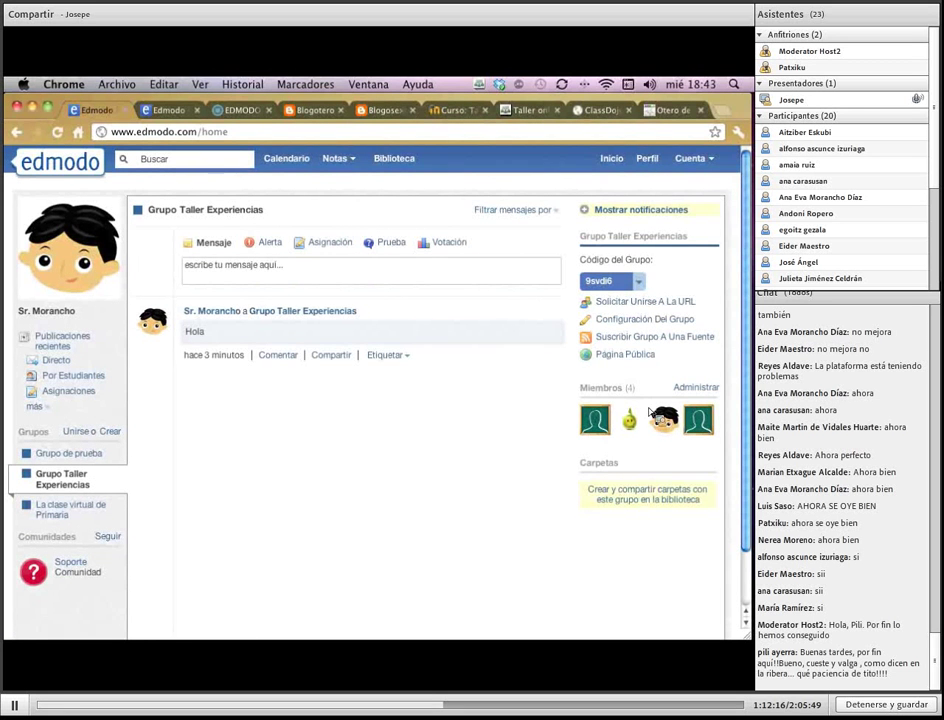
{"action": "left_click", "coordinate": [696, 387]}
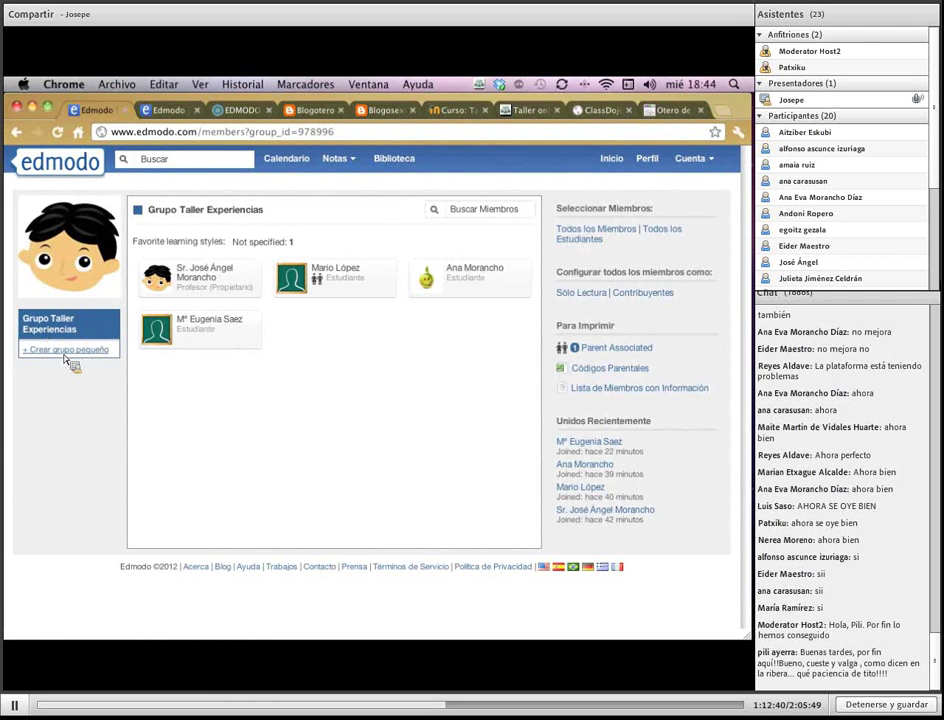
{"action": "left_click", "coordinate": [65, 352]}
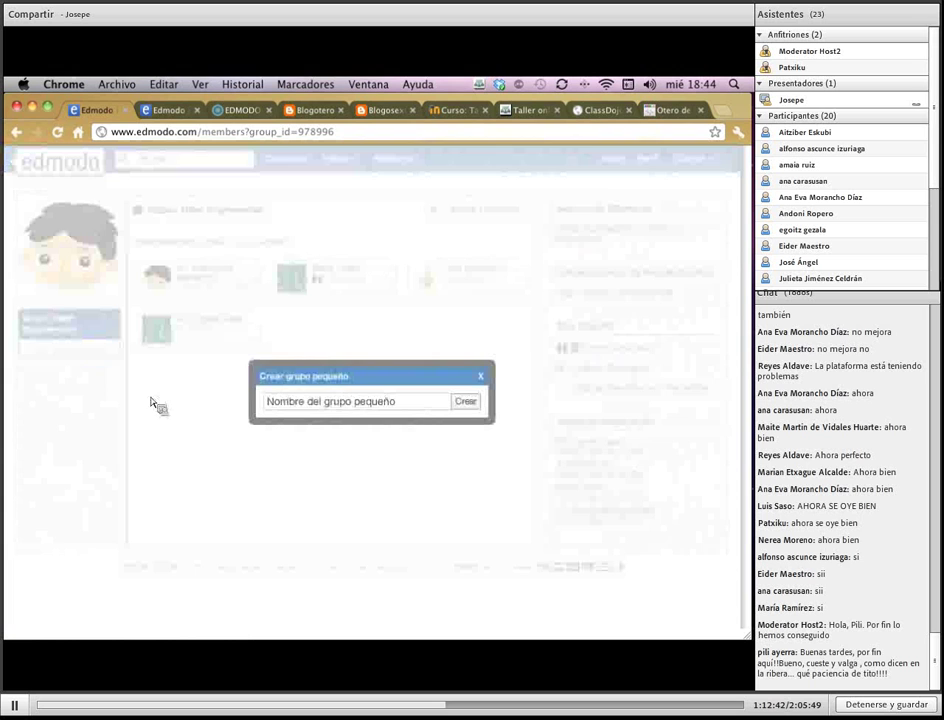
{"action": "left_click", "coordinate": [412, 406]}
{"action": "type", "text": "G"}
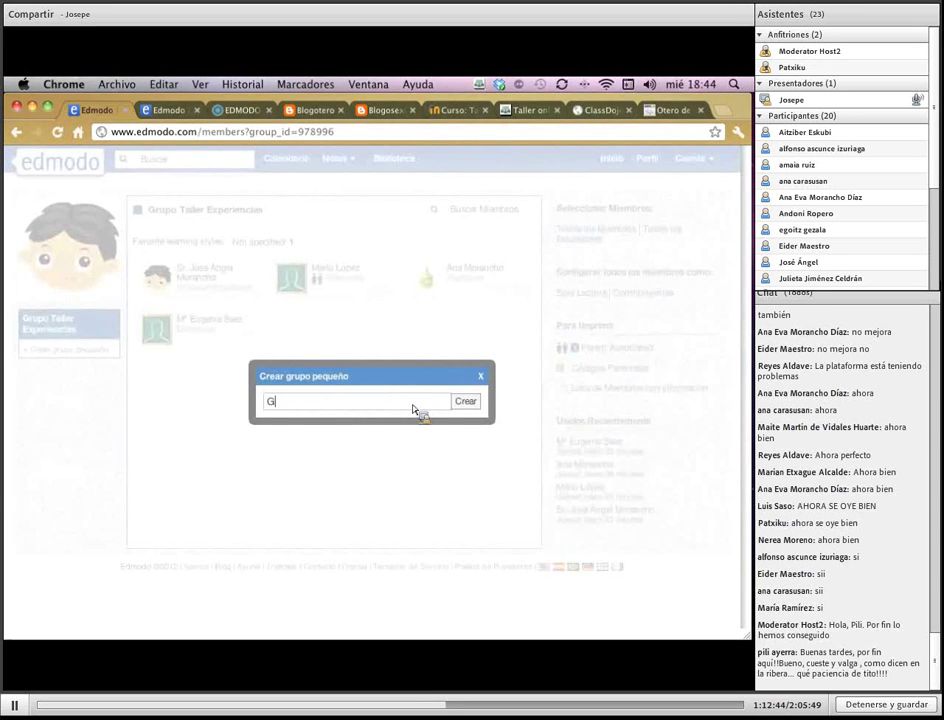
{"action": "type", "text": "rupo de trabajo"}
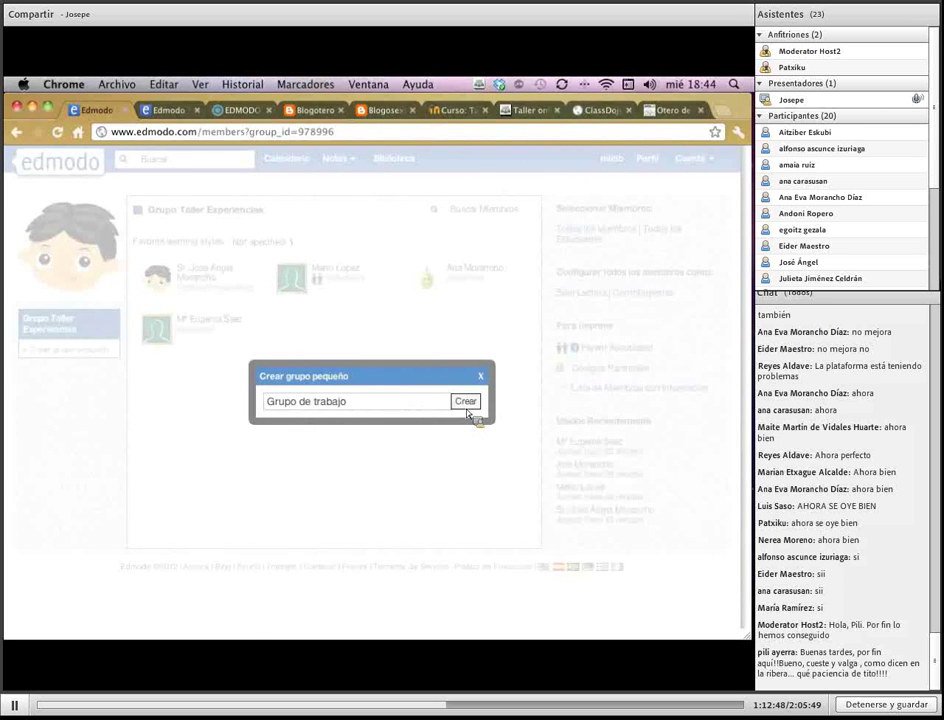
{"action": "left_click", "coordinate": [466, 406]}
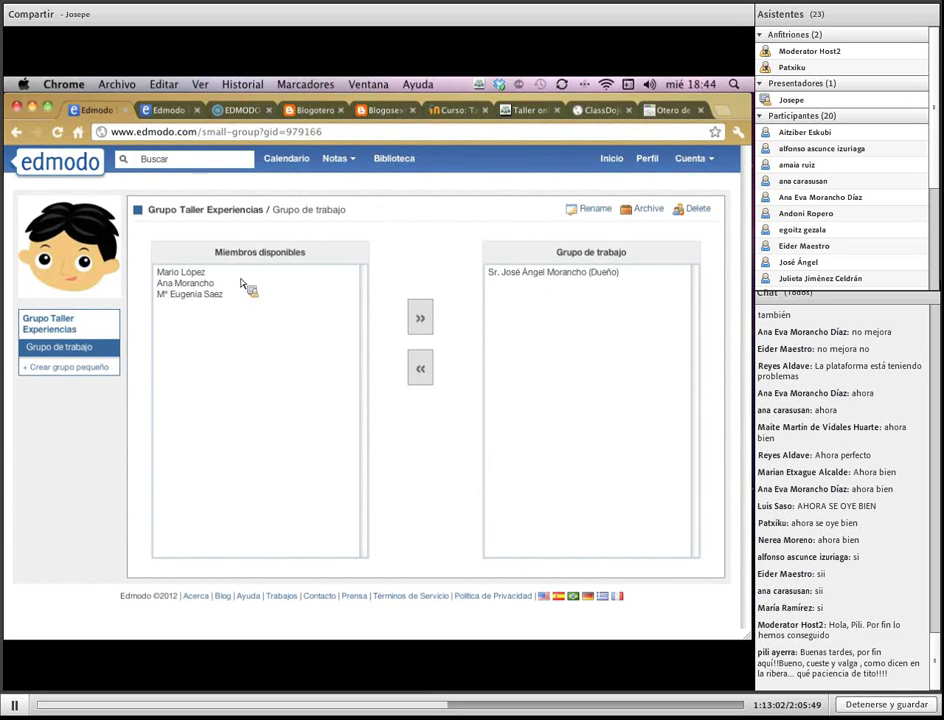
Add two students from Miembros disponibles to Grupo de trabajo
{"action": "left_click", "coordinate": [185, 276]}
{"action": "left_click", "coordinate": [185, 283]}
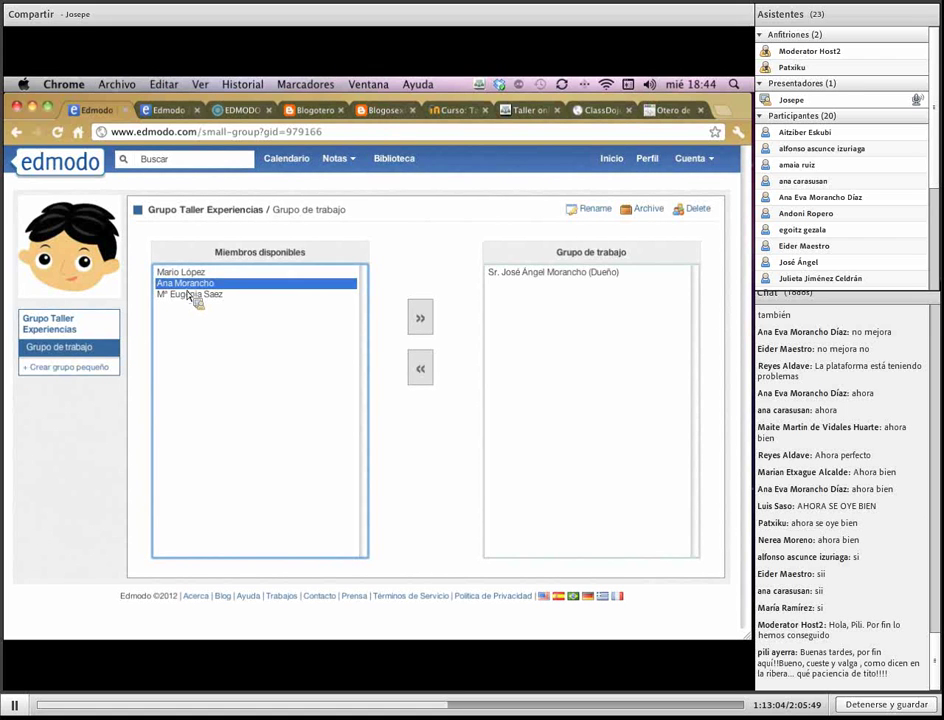
{"action": "left_click", "coordinate": [190, 294]}
{"action": "left_click", "coordinate": [188, 274]}
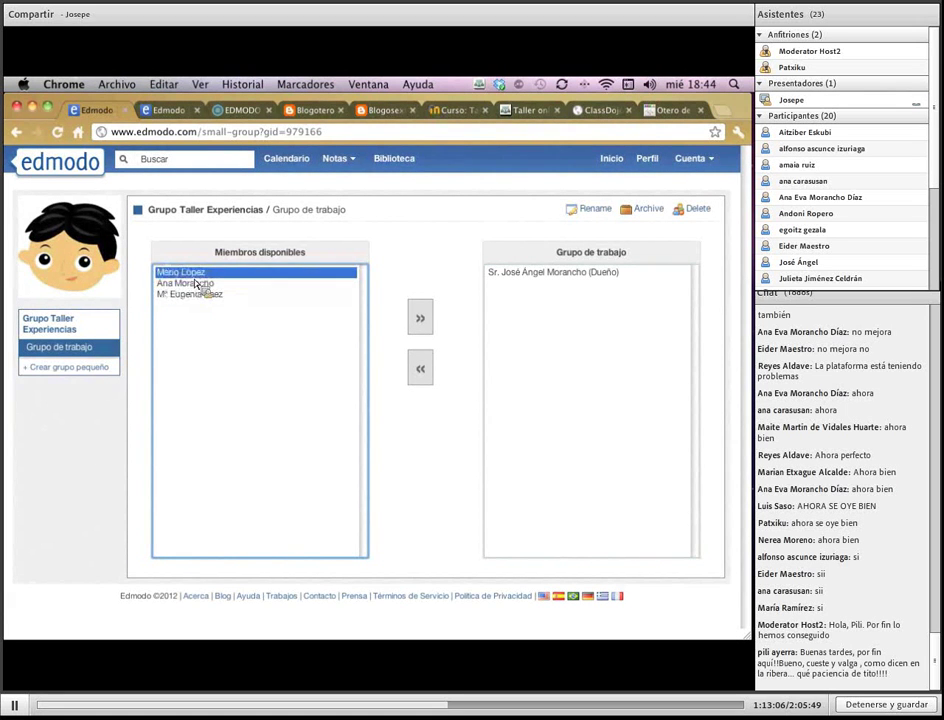
{"action": "key", "text": "Down"}
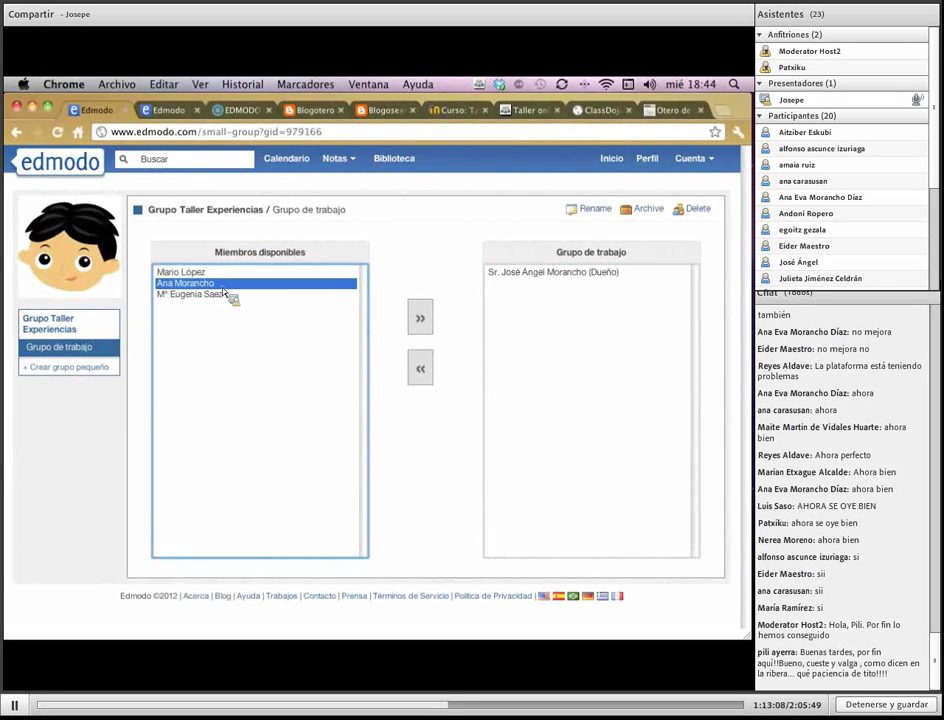
{"action": "left_click", "coordinate": [424, 322]}
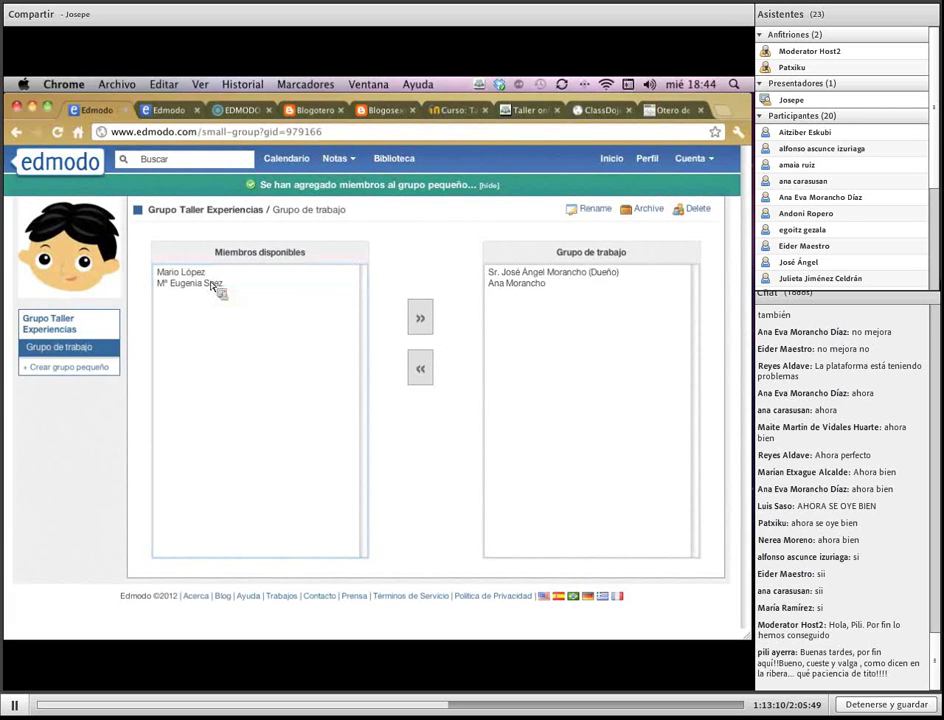
{"action": "left_click", "coordinate": [210, 284]}
{"action": "left_click", "coordinate": [421, 318]}
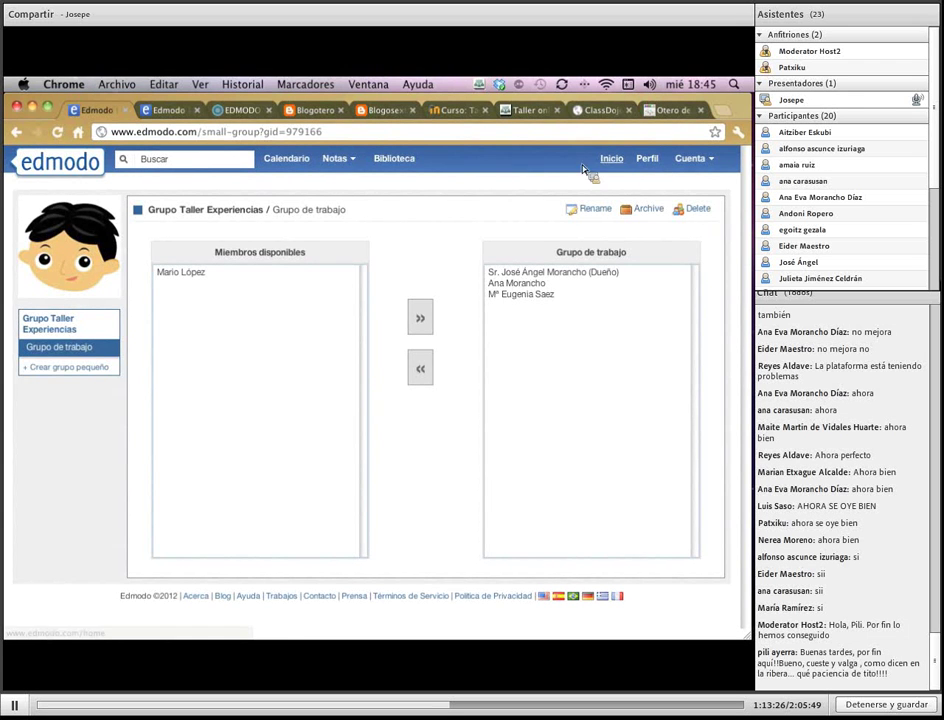
Return to the Edmodo home and expand the 'escribe tu mensaje aquí' post composer
{"action": "left_click", "coordinate": [611, 160]}
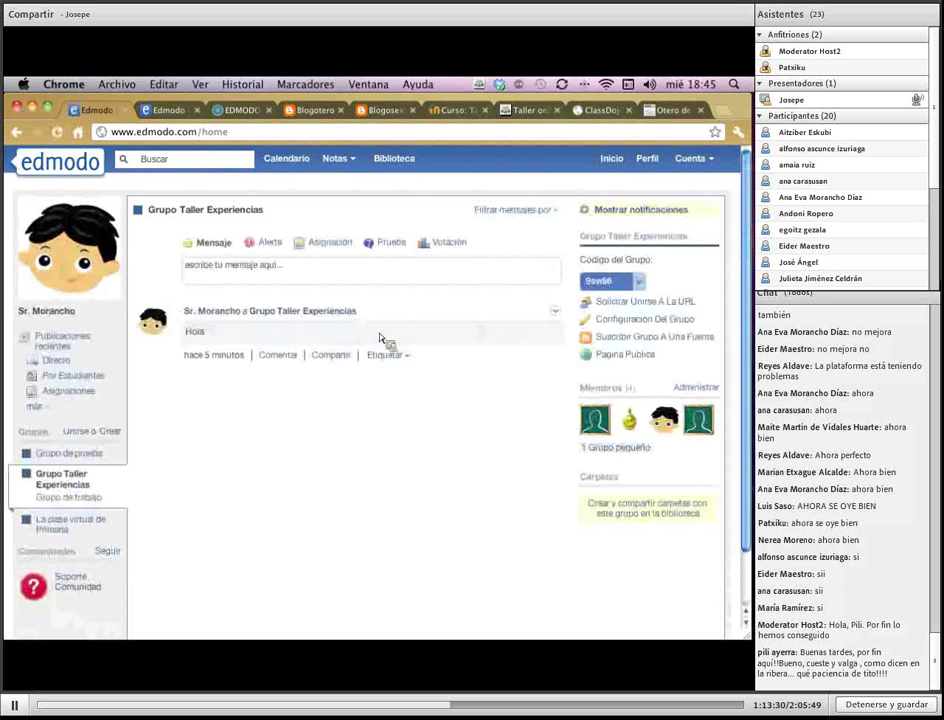
{"action": "left_click", "coordinate": [292, 272]}
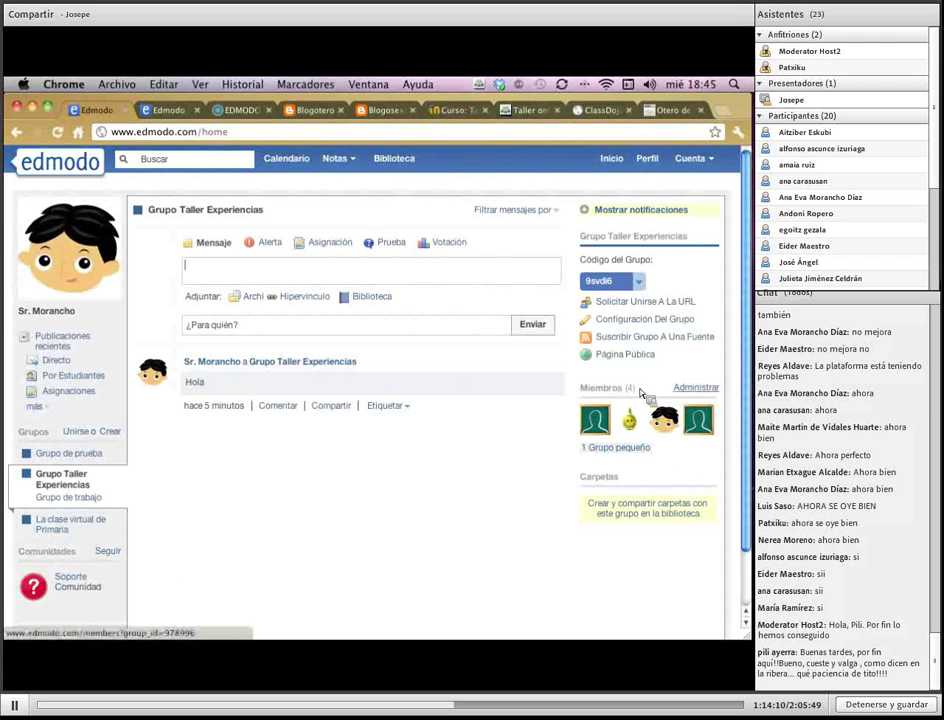
Open one student's details on the members page and review Acceso options, keeping Estudiante
{"action": "left_click", "coordinate": [693, 387]}
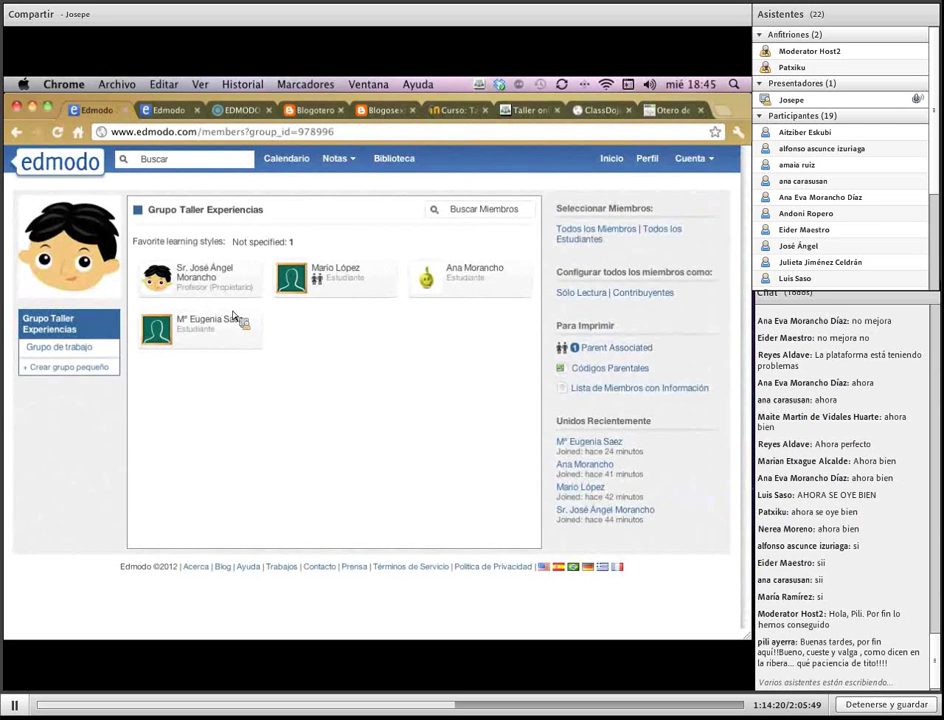
{"action": "left_click", "coordinate": [343, 284]}
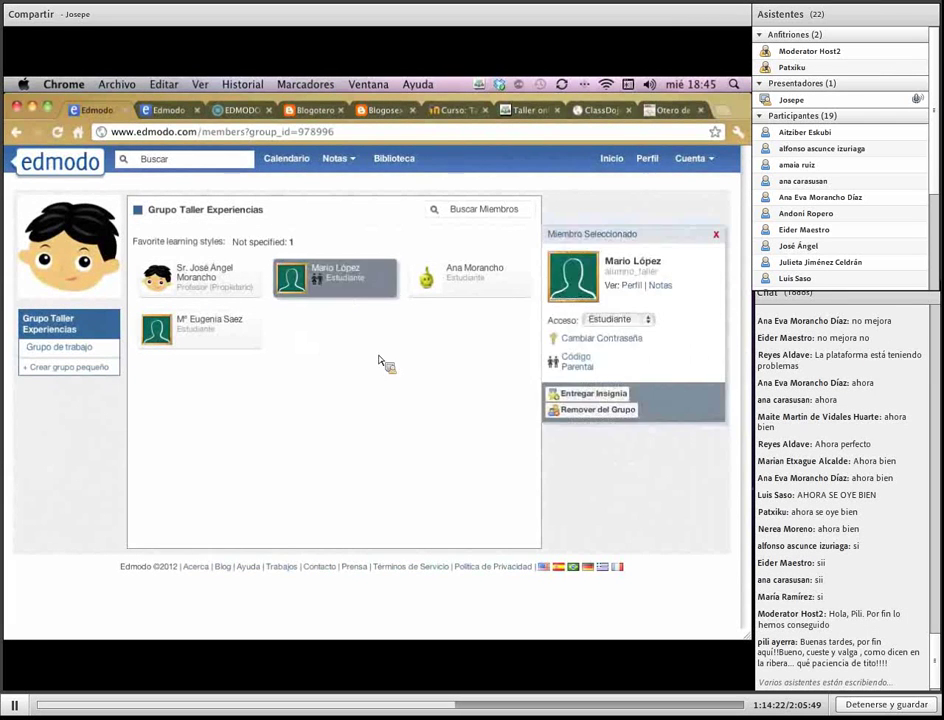
{"action": "left_click", "coordinate": [495, 281]}
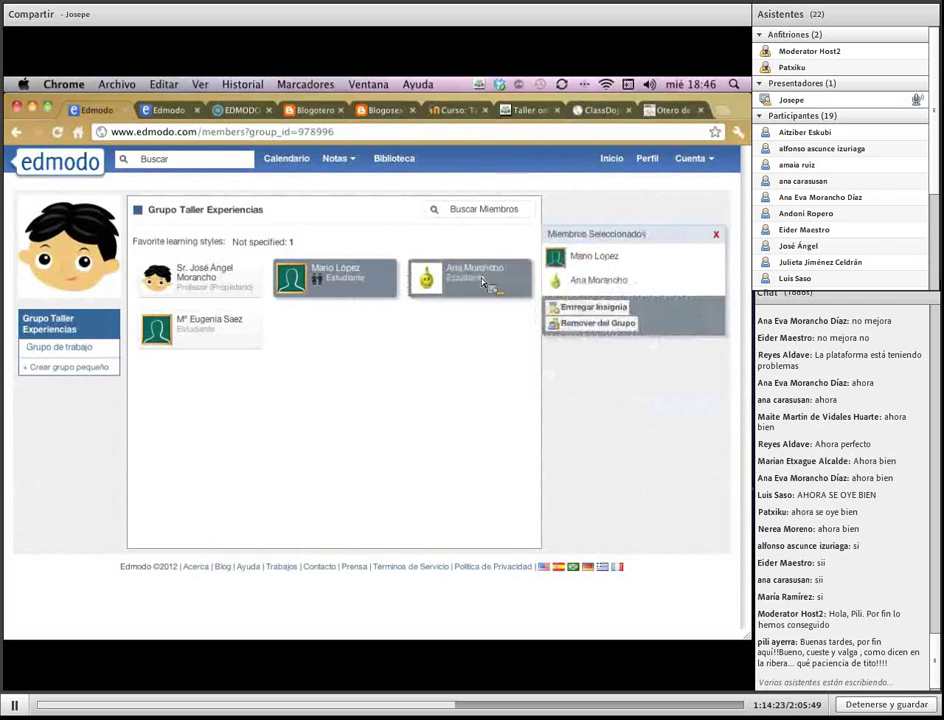
{"action": "left_click", "coordinate": [343, 276]}
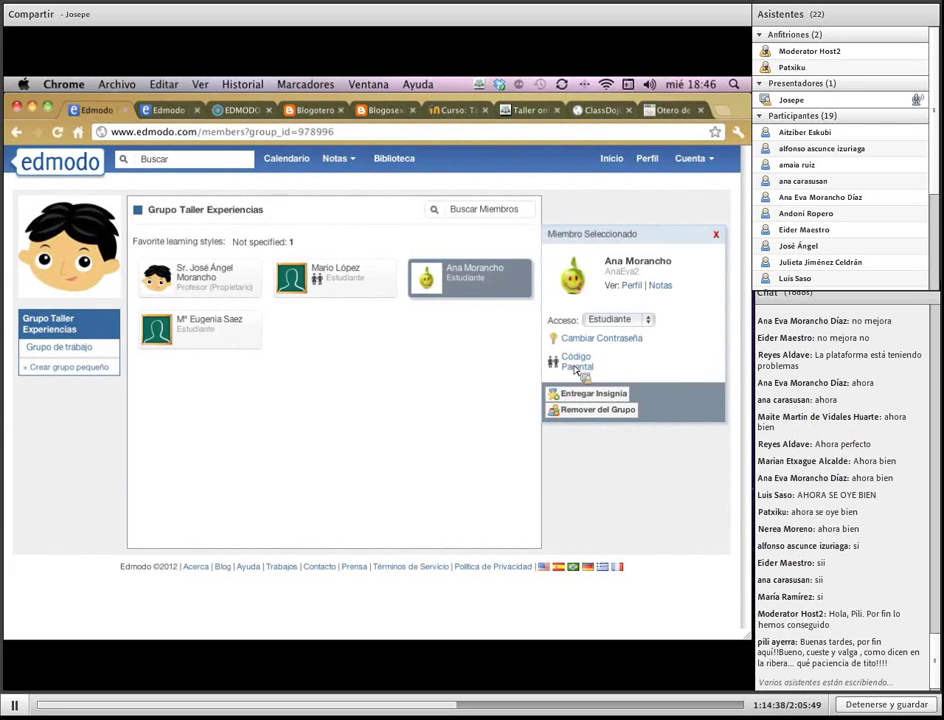
{"action": "left_click_drag", "start_coordinate": [627, 281], "coordinate": [707, 333]}
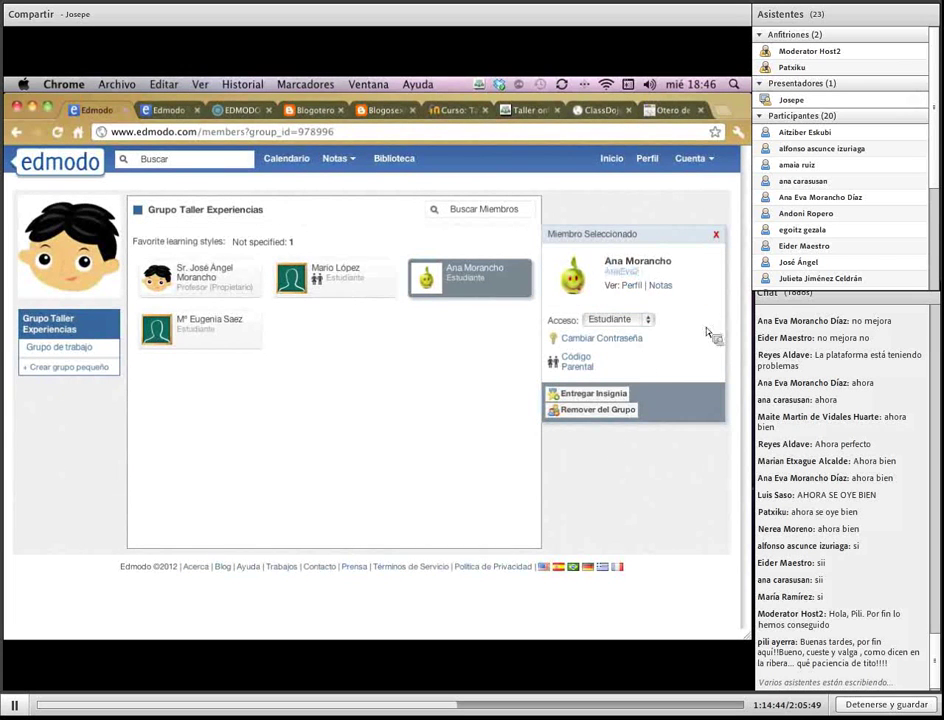
{"action": "left_click", "coordinate": [639, 322]}
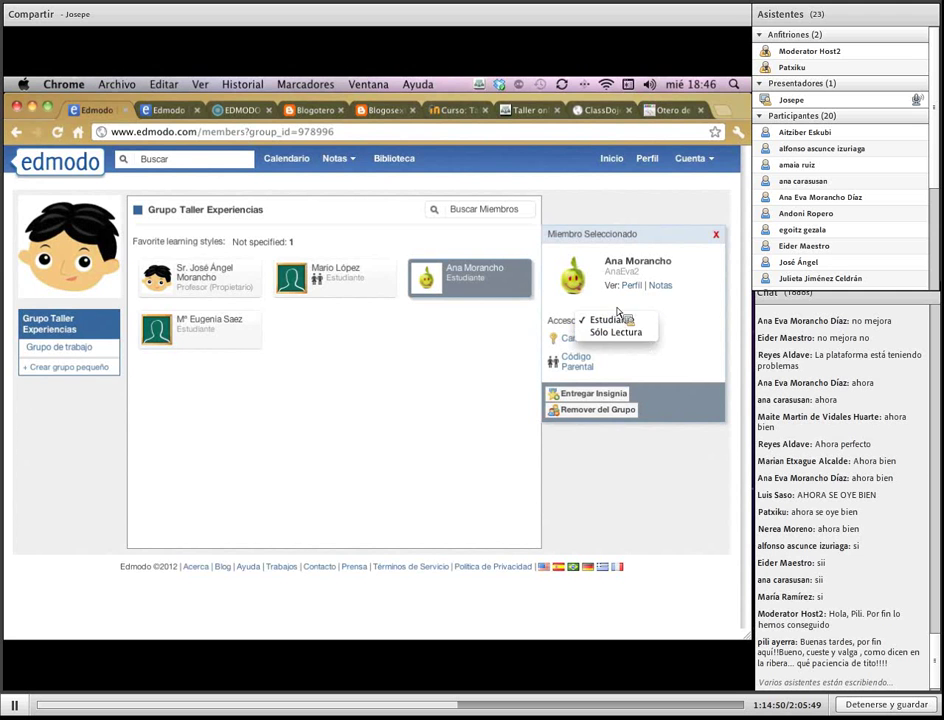
{"action": "left_click", "coordinate": [617, 316]}
{"action": "left_click", "coordinate": [611, 343]}
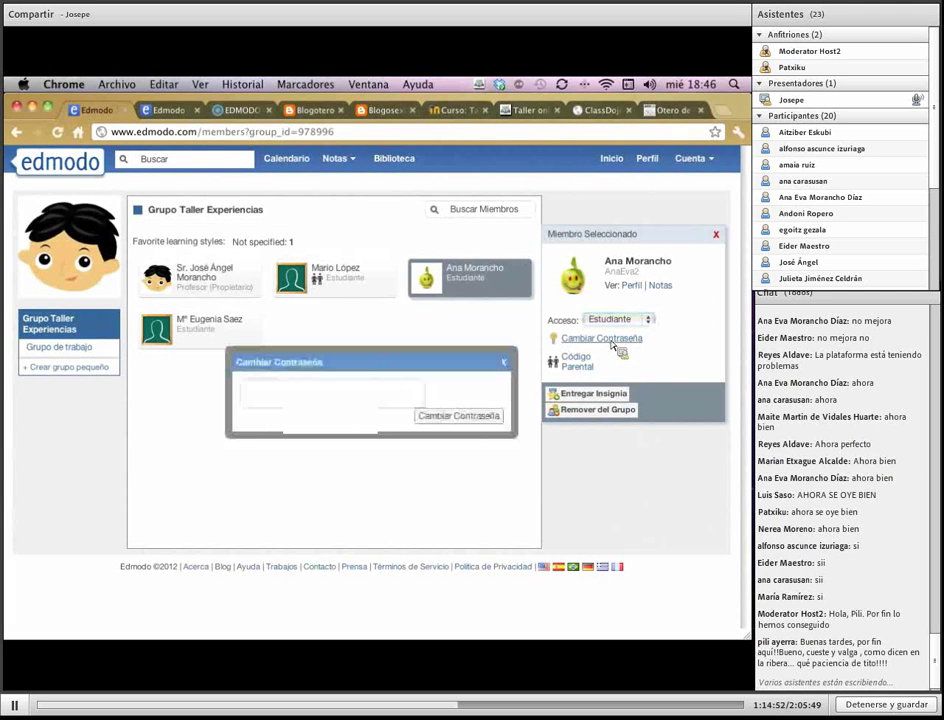
{"action": "left_click", "coordinate": [352, 403]}
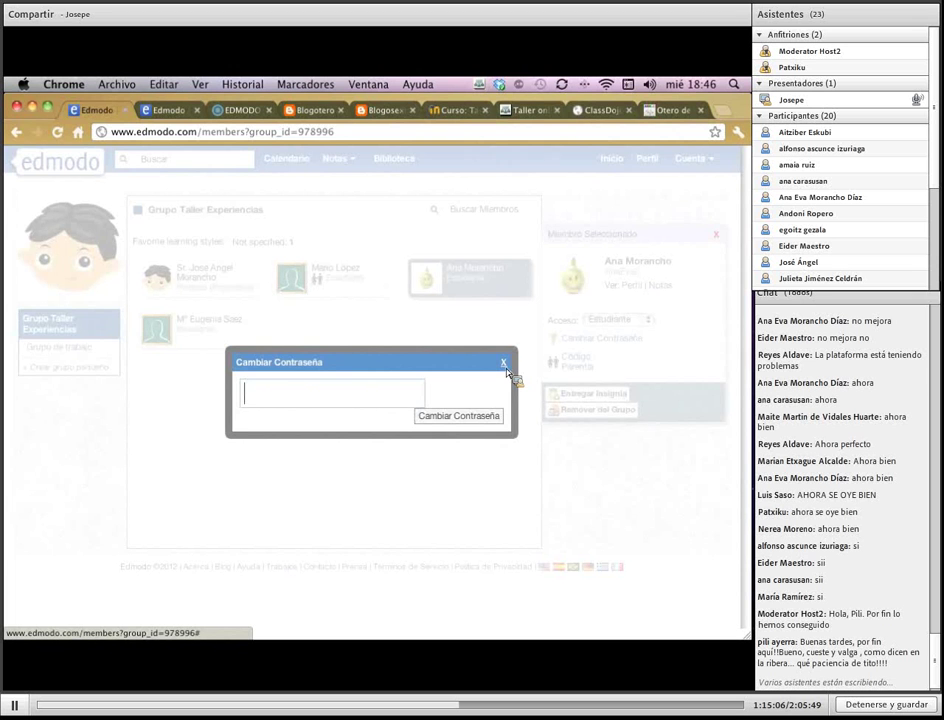
{"action": "left_click", "coordinate": [505, 368]}
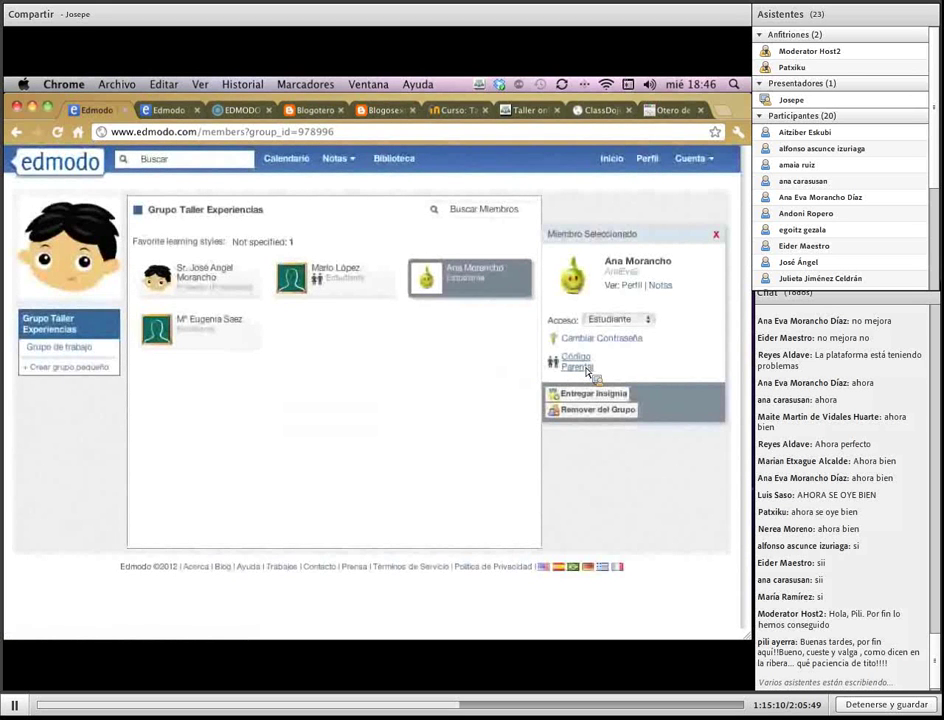
{"action": "left_click", "coordinate": [586, 366]}
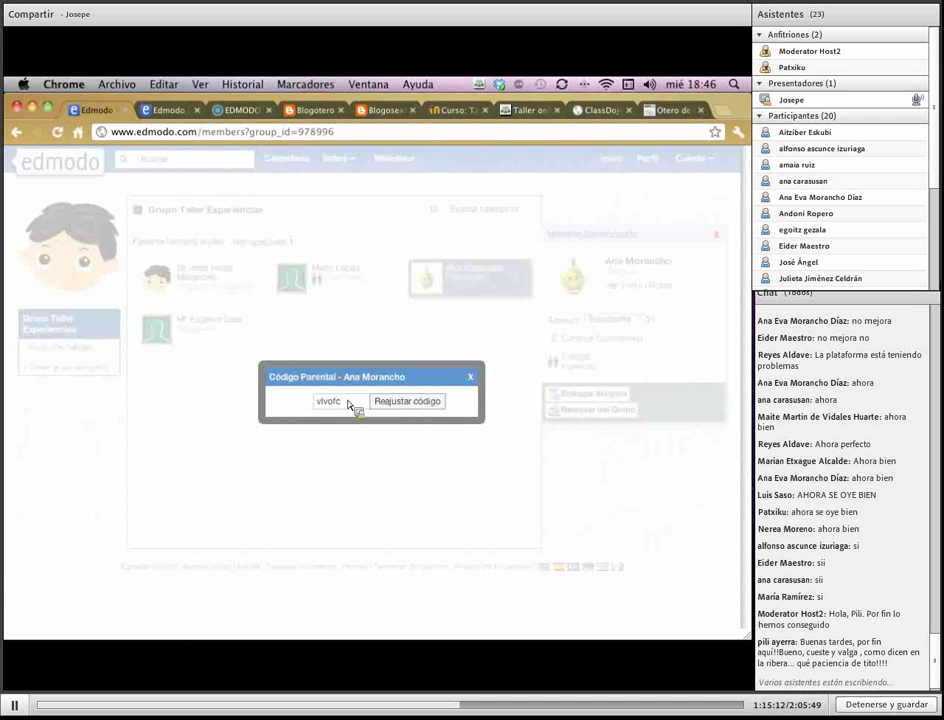
{"action": "double_click", "coordinate": [330, 401]}
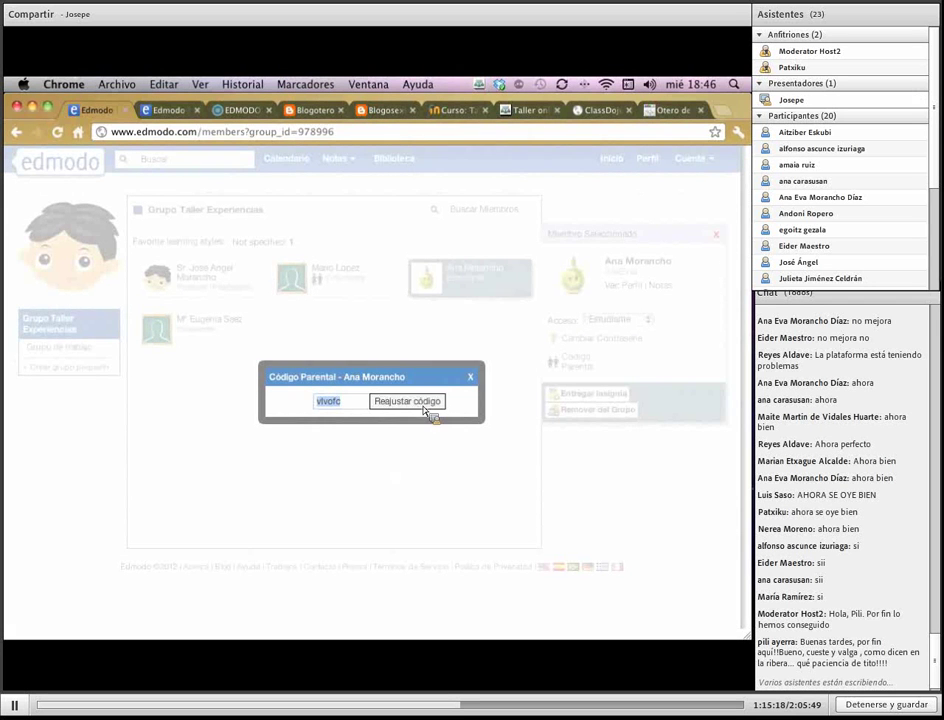
{"action": "left_click", "coordinate": [470, 376]}
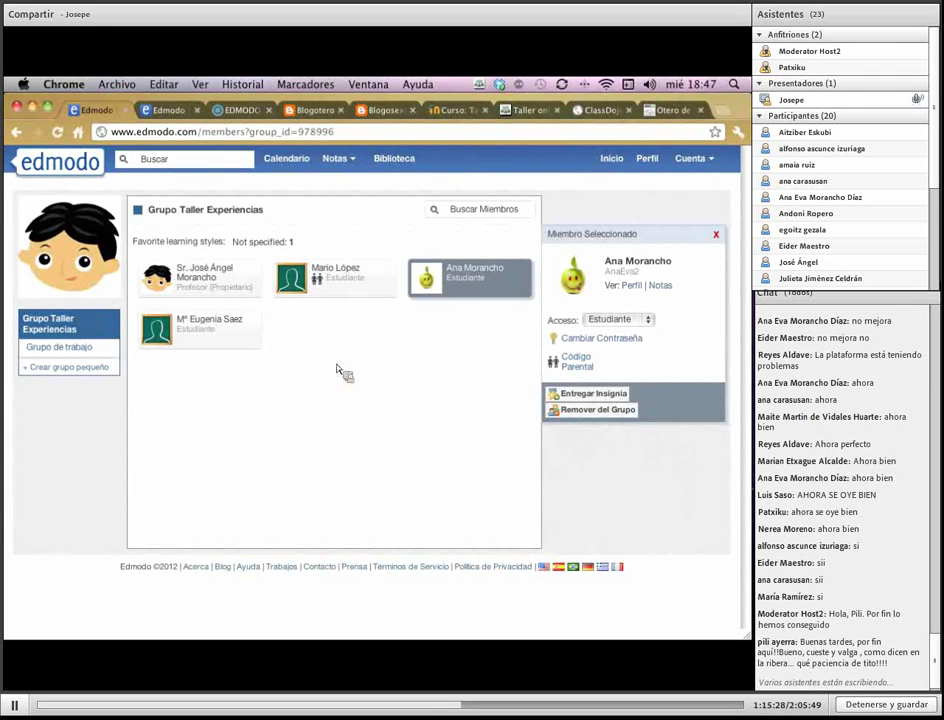
Deselect the student, view the Parientes Asociados list, and close it
{"action": "left_click", "coordinate": [474, 291]}
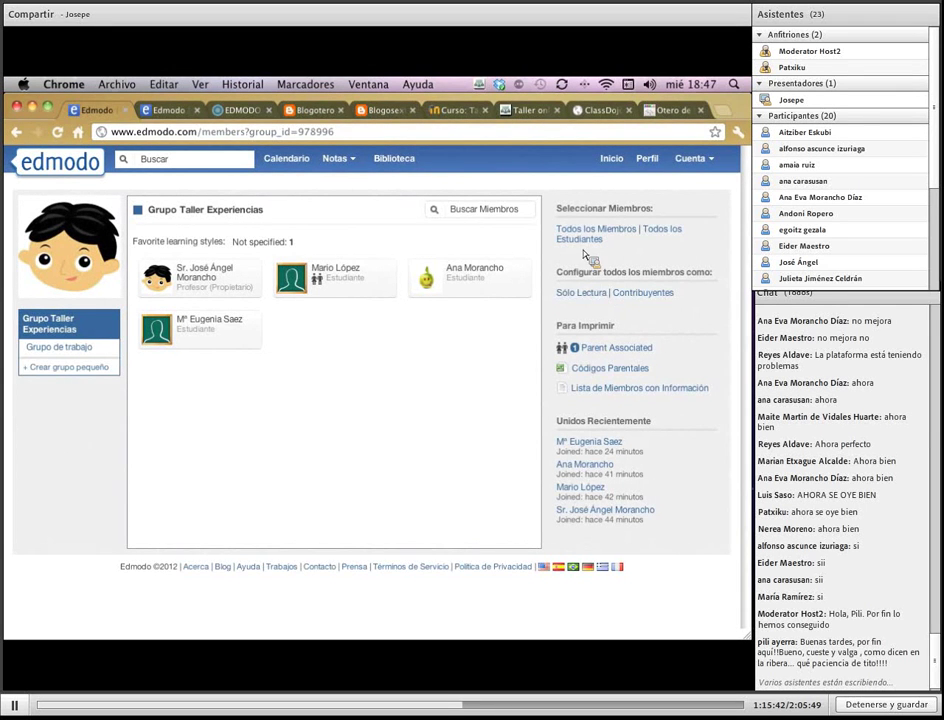
{"action": "left_click", "coordinate": [643, 352]}
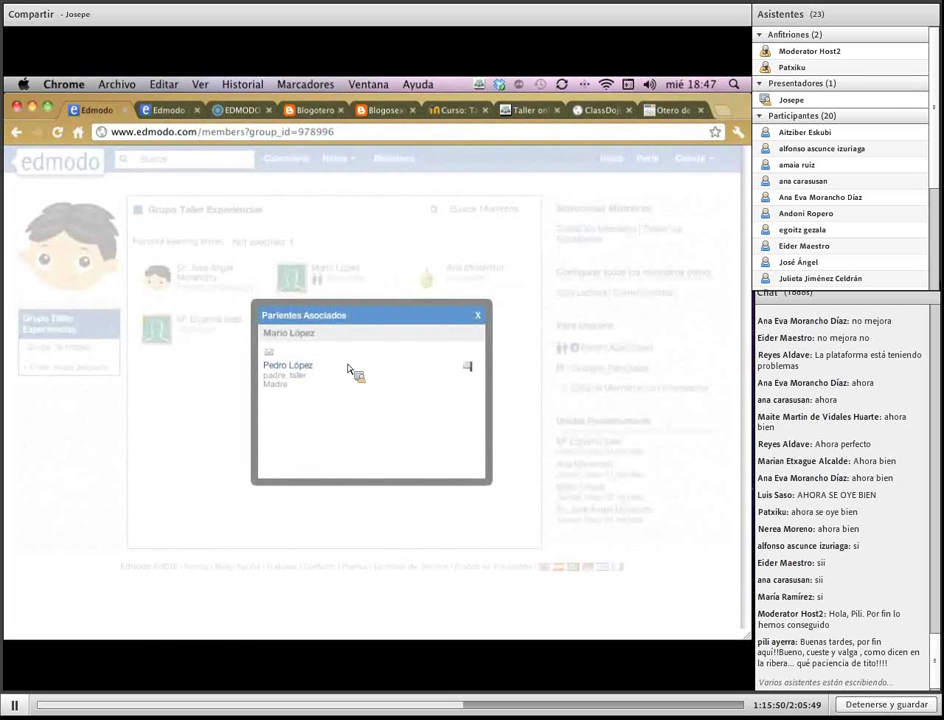
{"action": "left_click", "coordinate": [480, 318]}
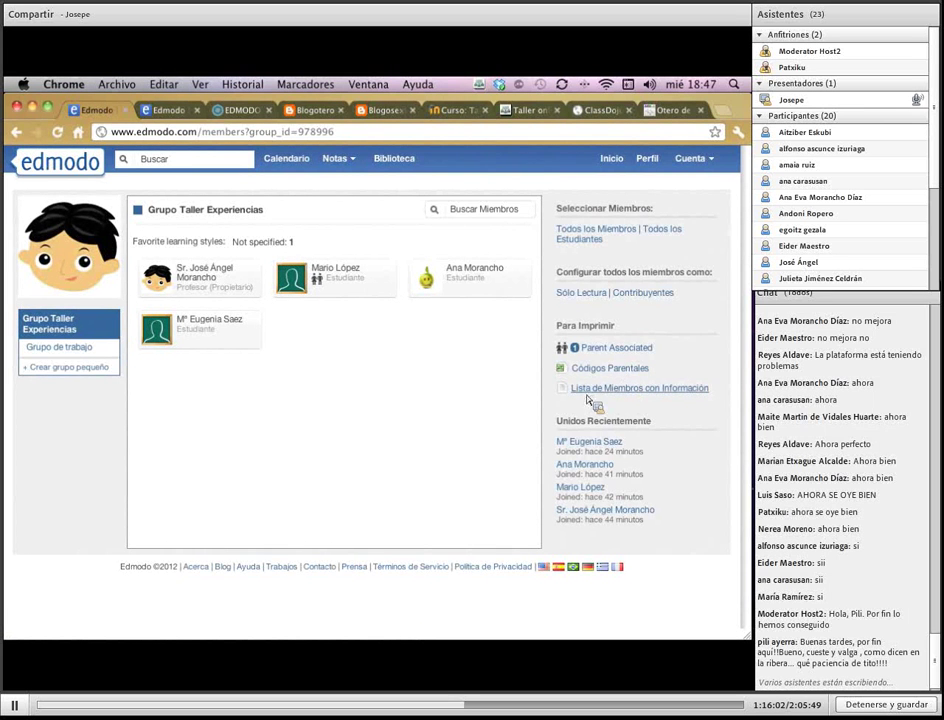
Generate the printable member list, cancel printing, and close its browser tab
{"action": "left_click", "coordinate": [661, 392]}
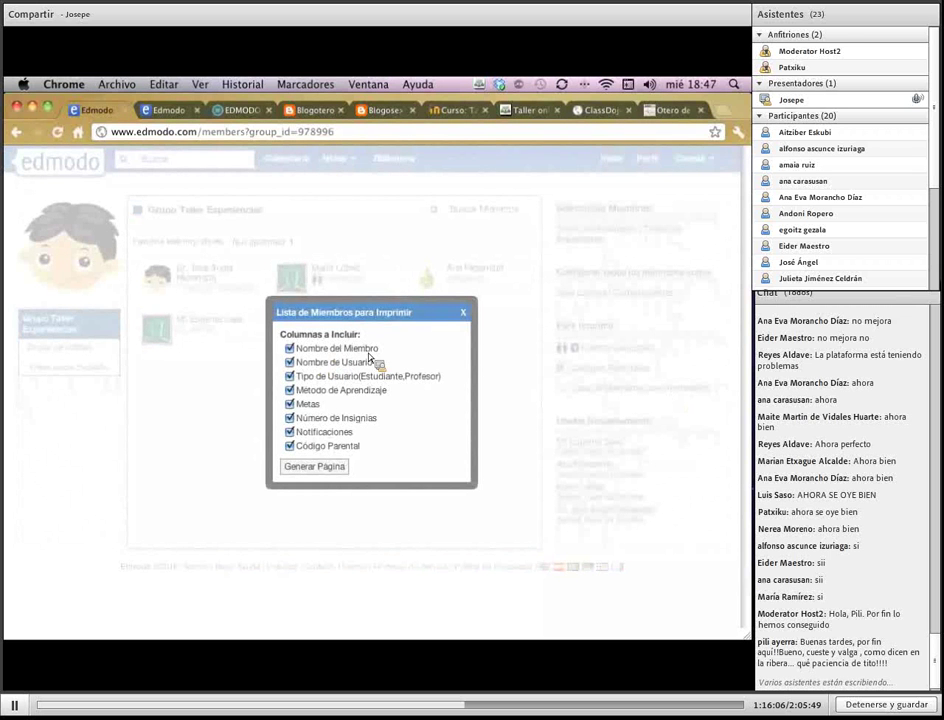
{"action": "left_click", "coordinate": [340, 470]}
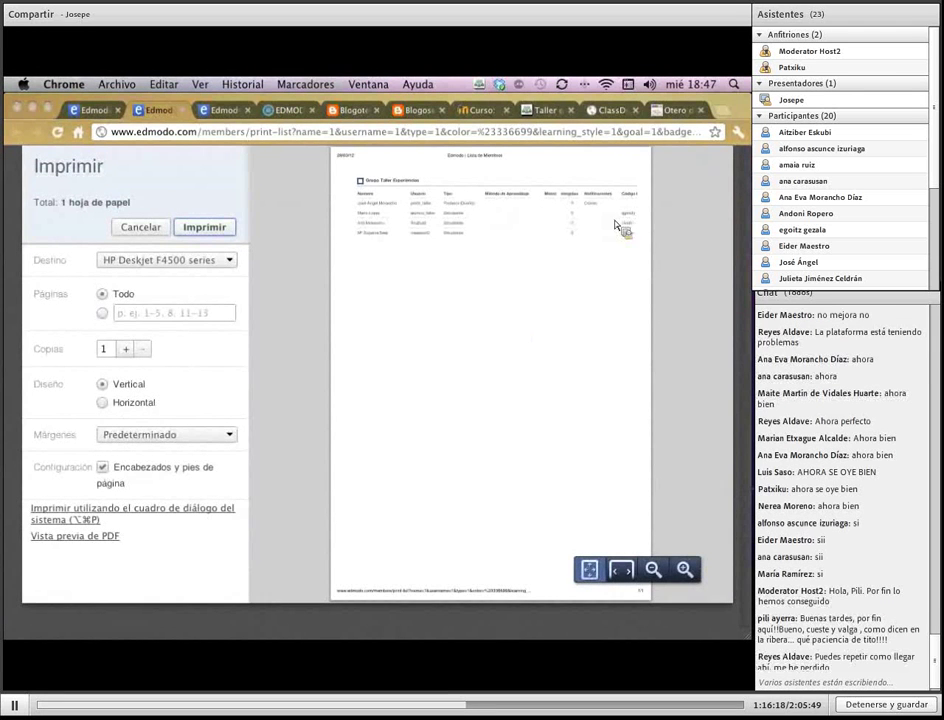
{"action": "left_click", "coordinate": [141, 230]}
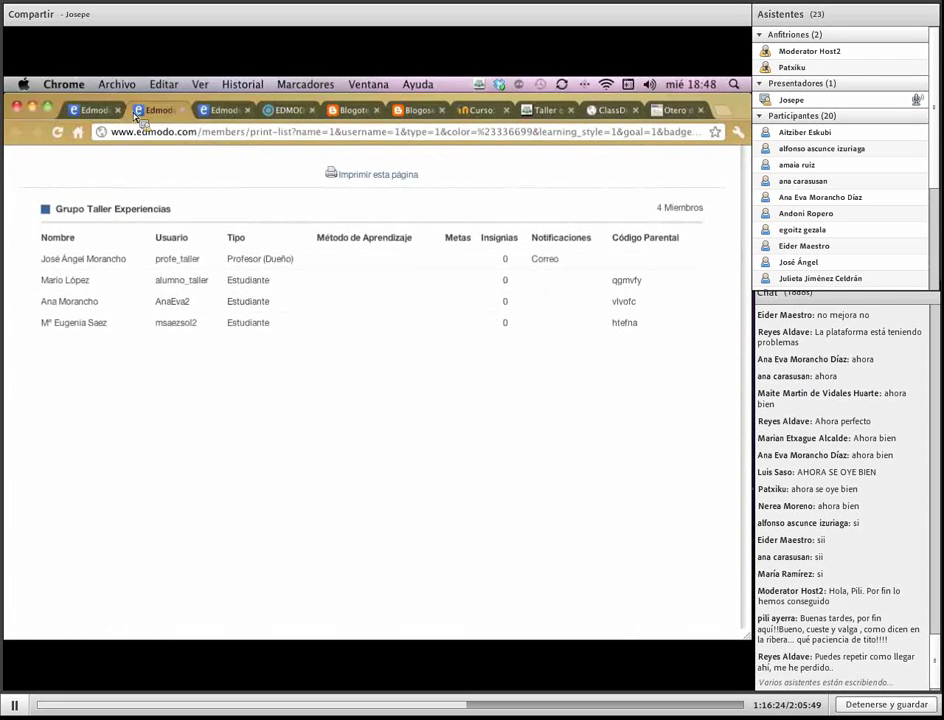
{"action": "left_click", "coordinate": [181, 111]}
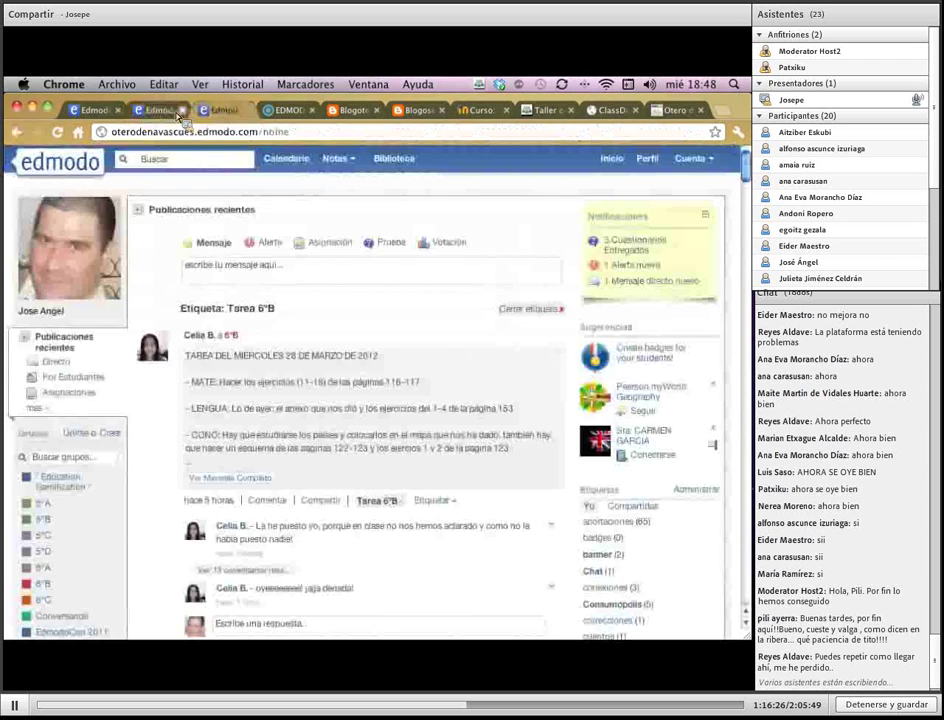
{"action": "left_click", "coordinate": [181, 111]}
Look over Unidos Recientemente and Buscar Miembros, then reopen the Grupo Taller Experiencias feed
{"action": "left_click", "coordinate": [120, 111]}
{"action": "left_click", "coordinate": [146, 112]}
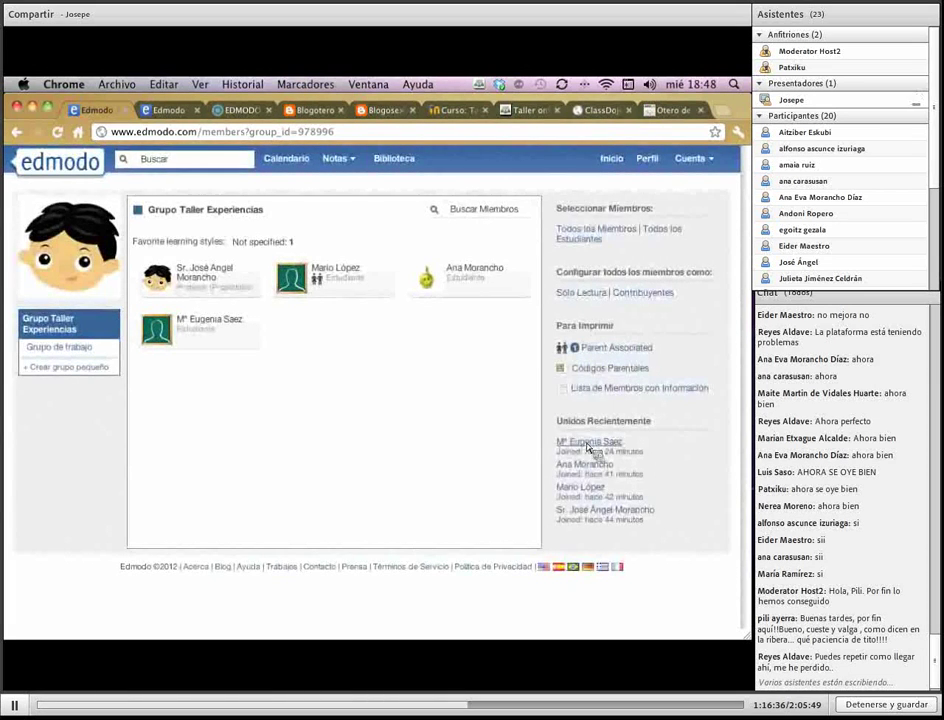
{"action": "left_click_drag", "start_coordinate": [558, 445], "coordinate": [580, 452]}
{"action": "left_click", "coordinate": [534, 414]}
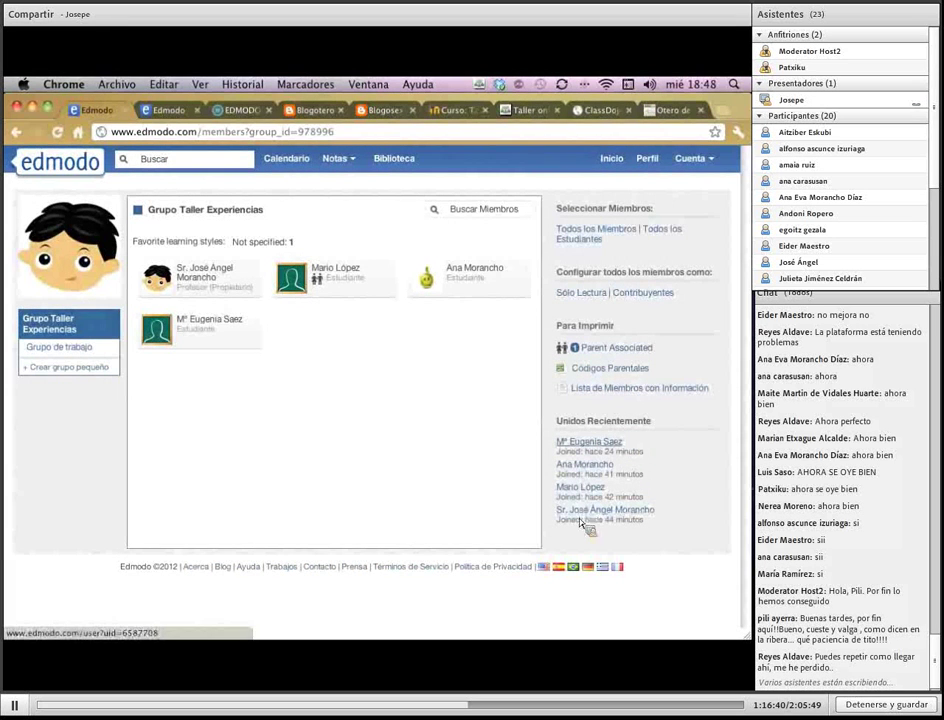
{"action": "left_click", "coordinate": [480, 212]}
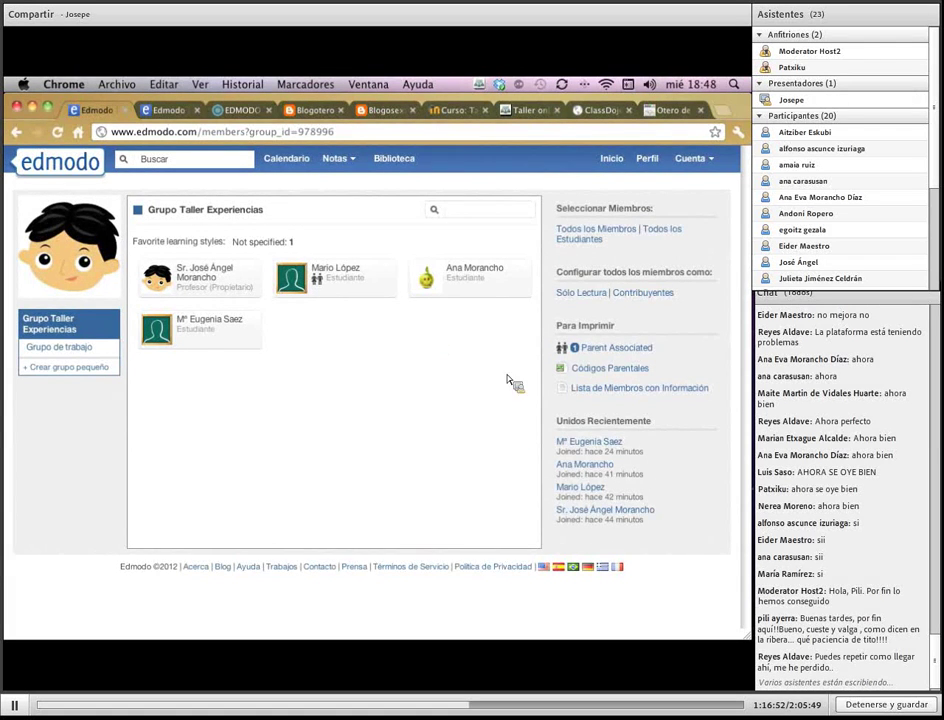
{"action": "left_click", "coordinate": [619, 165]}
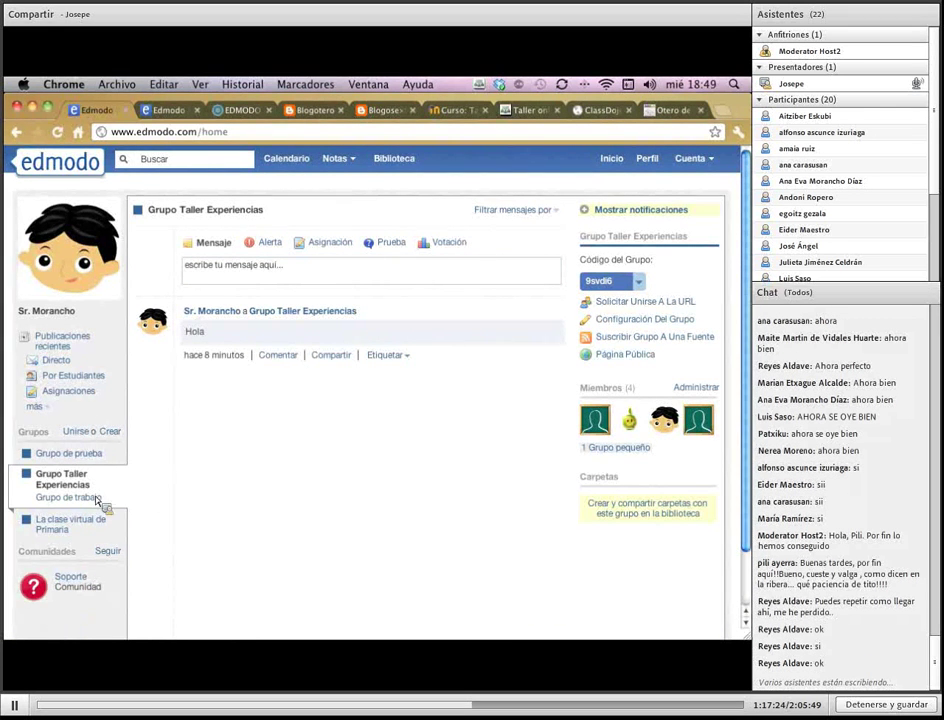
{"action": "left_click", "coordinate": [60, 484]}
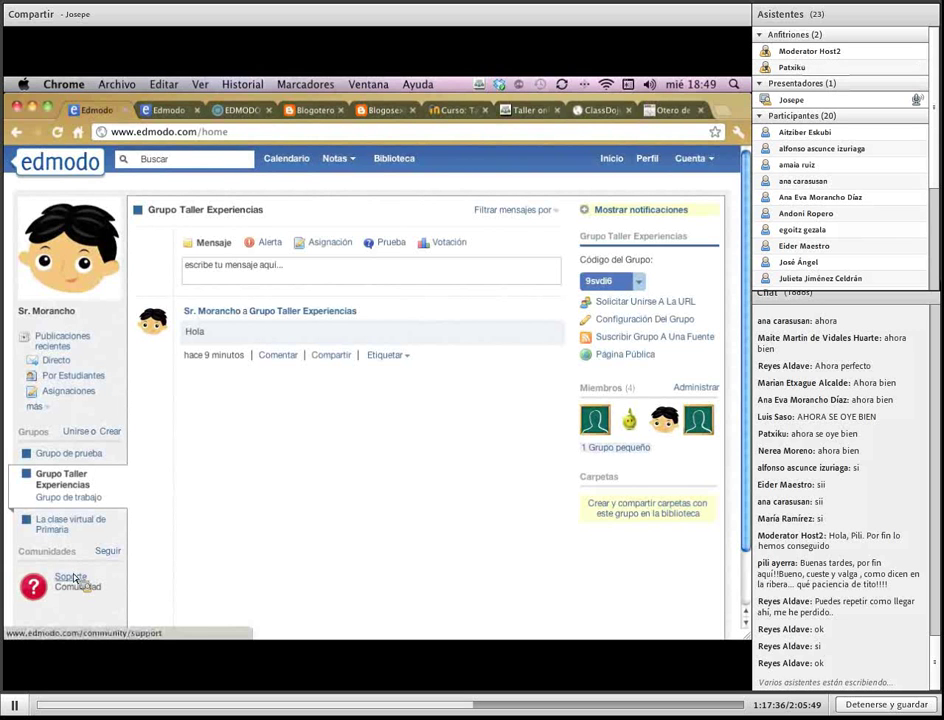
{"action": "left_click", "coordinate": [75, 586]}
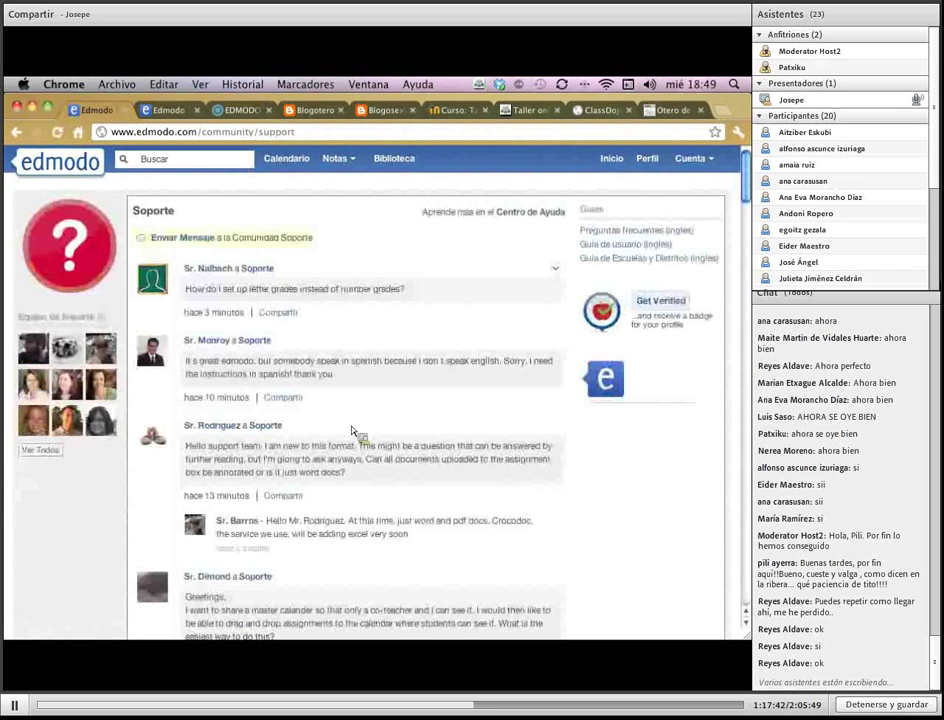
{"action": "scroll", "coordinate": [356, 434], "scroll_direction": "down", "scroll_amount": 3}
{"action": "scroll", "coordinate": [352, 432], "scroll_direction": "down", "scroll_amount": 2}
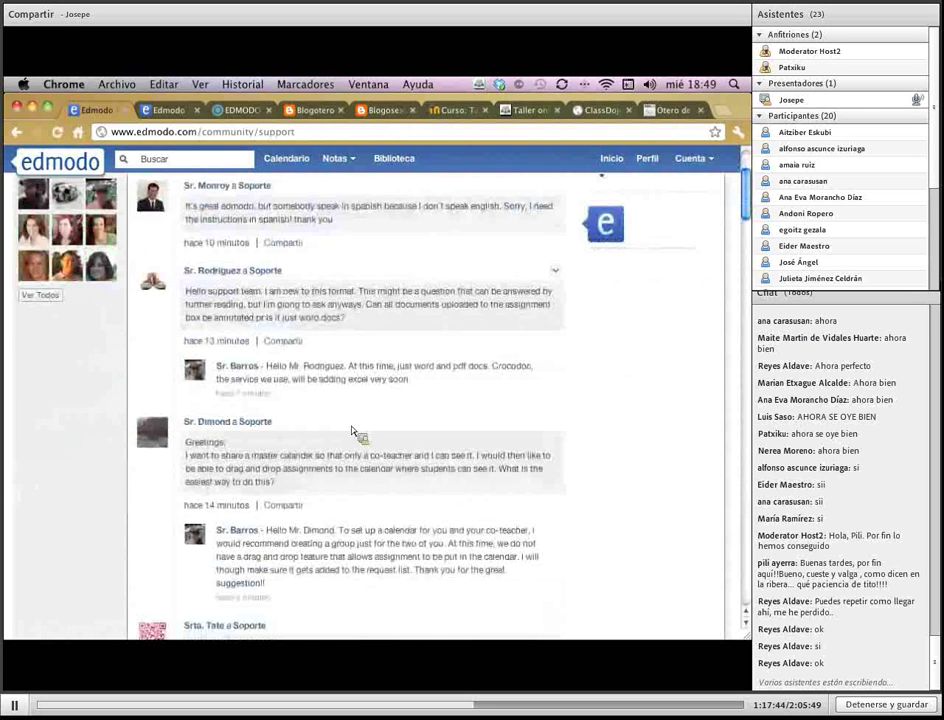
{"action": "scroll", "coordinate": [352, 432], "scroll_direction": "up", "scroll_amount": 4}
{"action": "scroll", "coordinate": [352, 432], "scroll_direction": "up", "scroll_amount": 1}
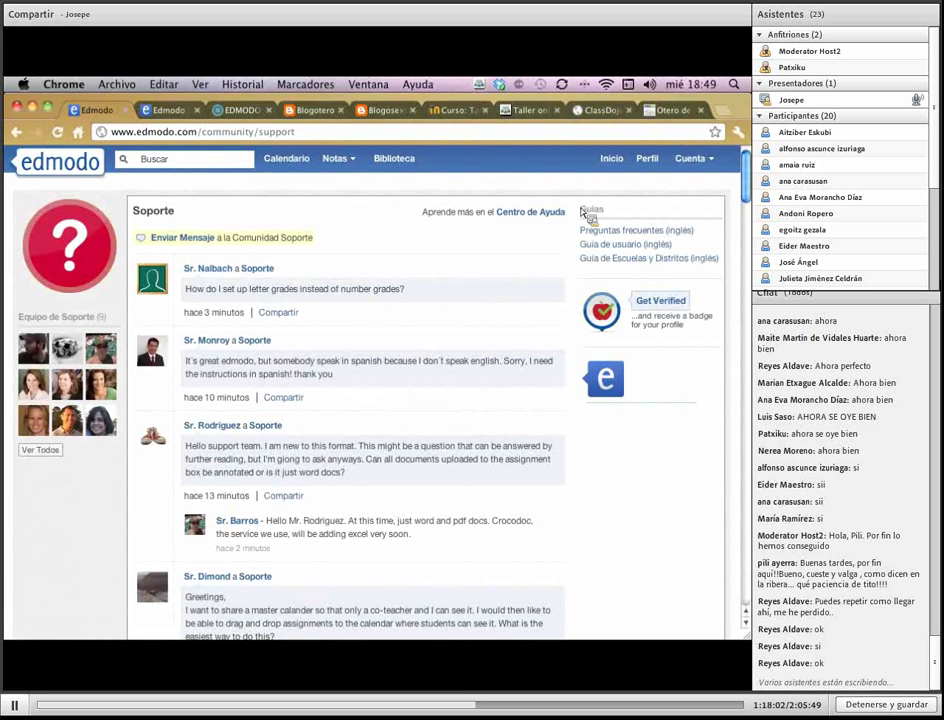
{"action": "left_click", "coordinate": [612, 160]}
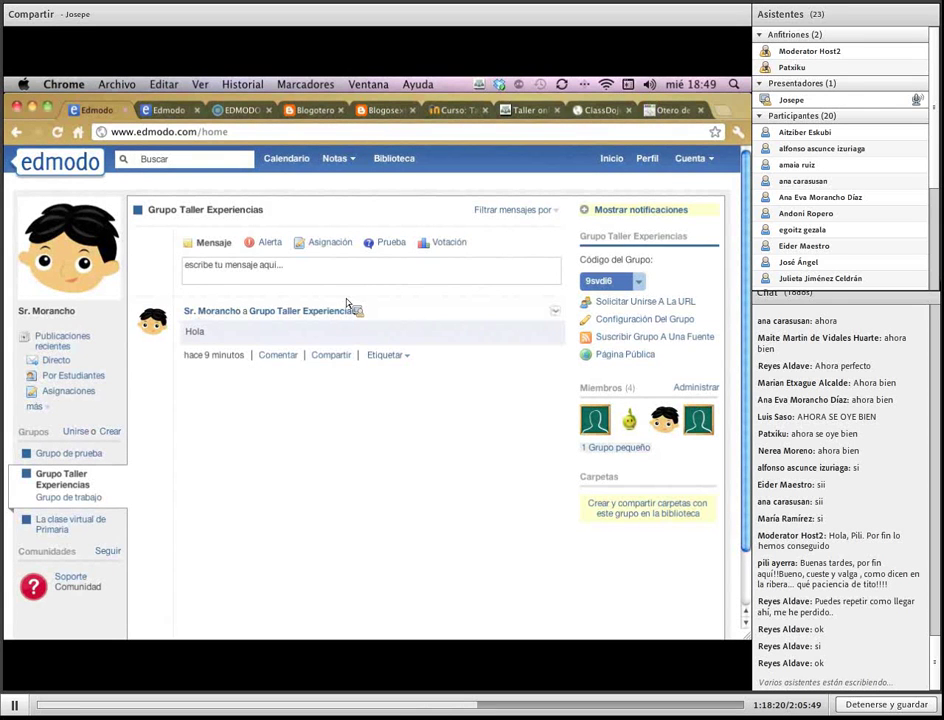
On the school account's home, expand the full Comunidades list with Ver todos
{"action": "left_click", "coordinate": [168, 112]}
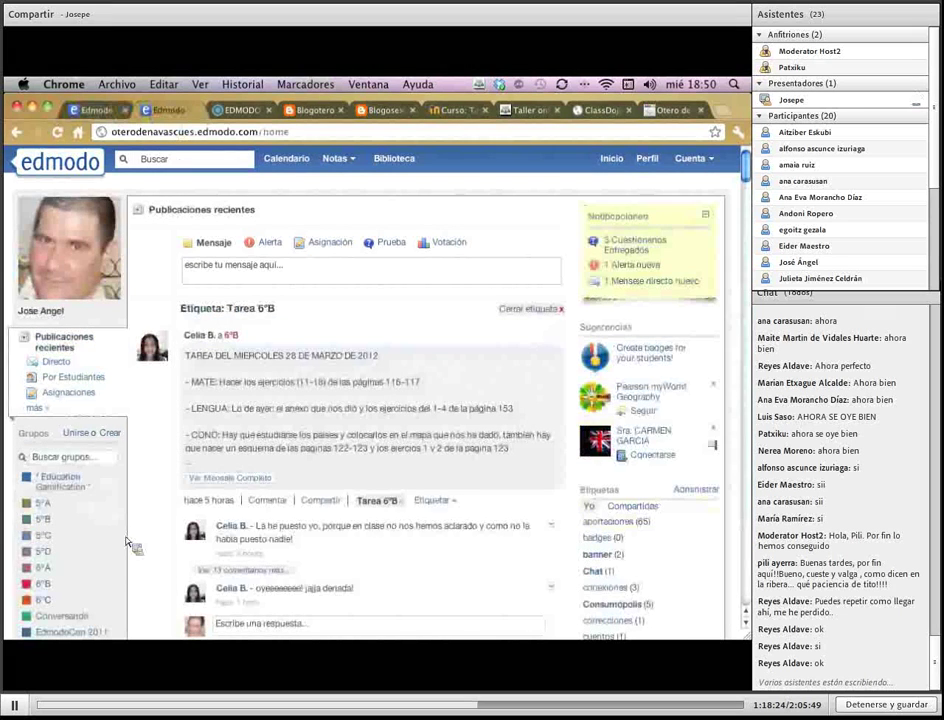
{"action": "scroll", "coordinate": [134, 542], "scroll_direction": "down", "scroll_amount": 1}
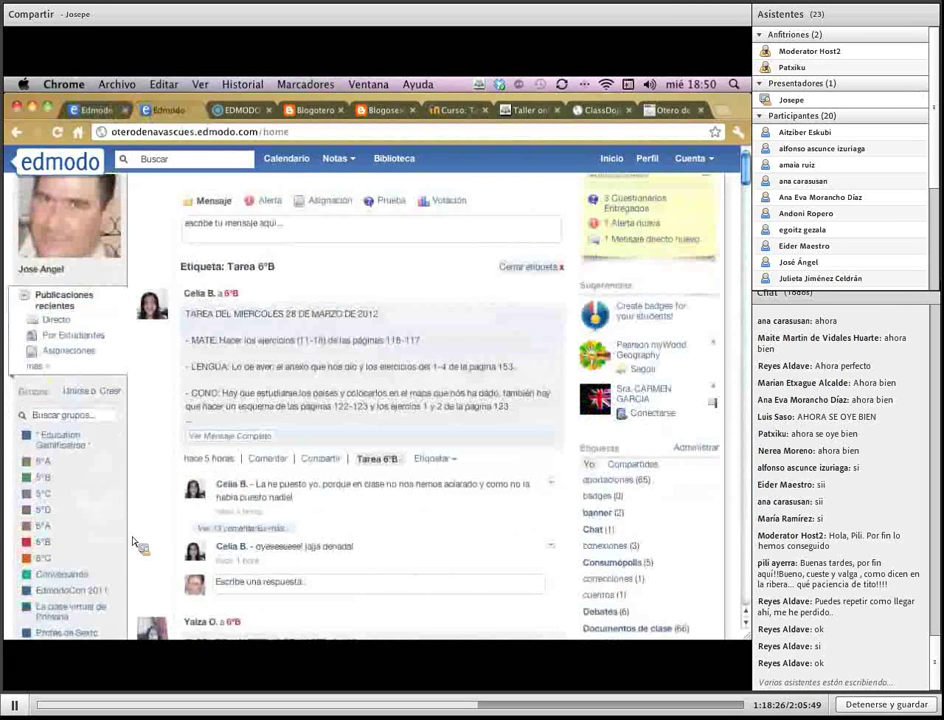
{"action": "scroll", "coordinate": [136, 542], "scroll_direction": "down", "scroll_amount": 10}
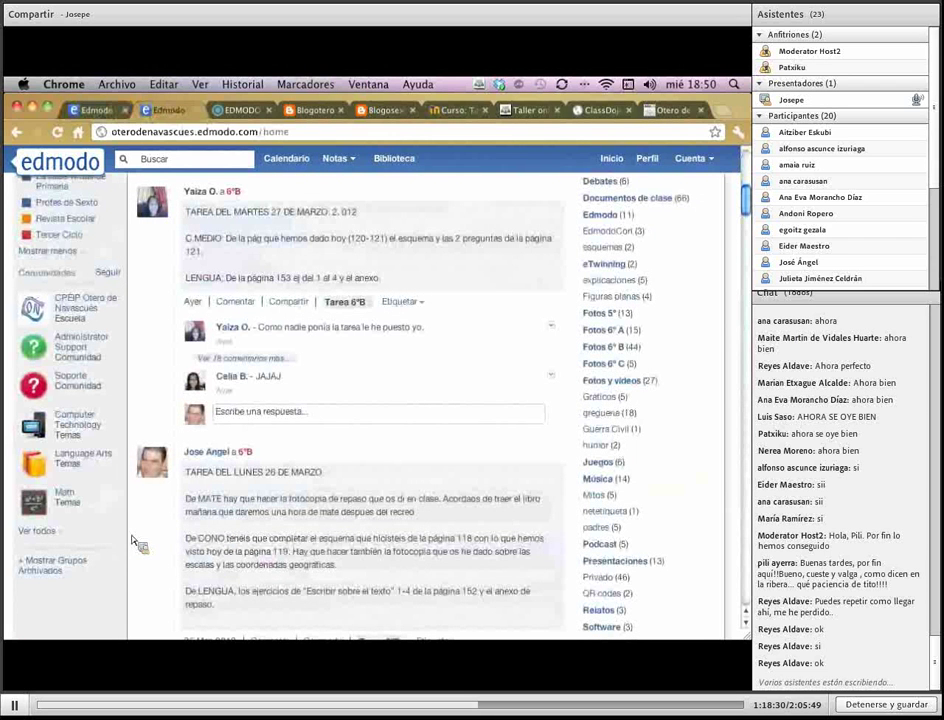
{"action": "left_click", "coordinate": [36, 531]}
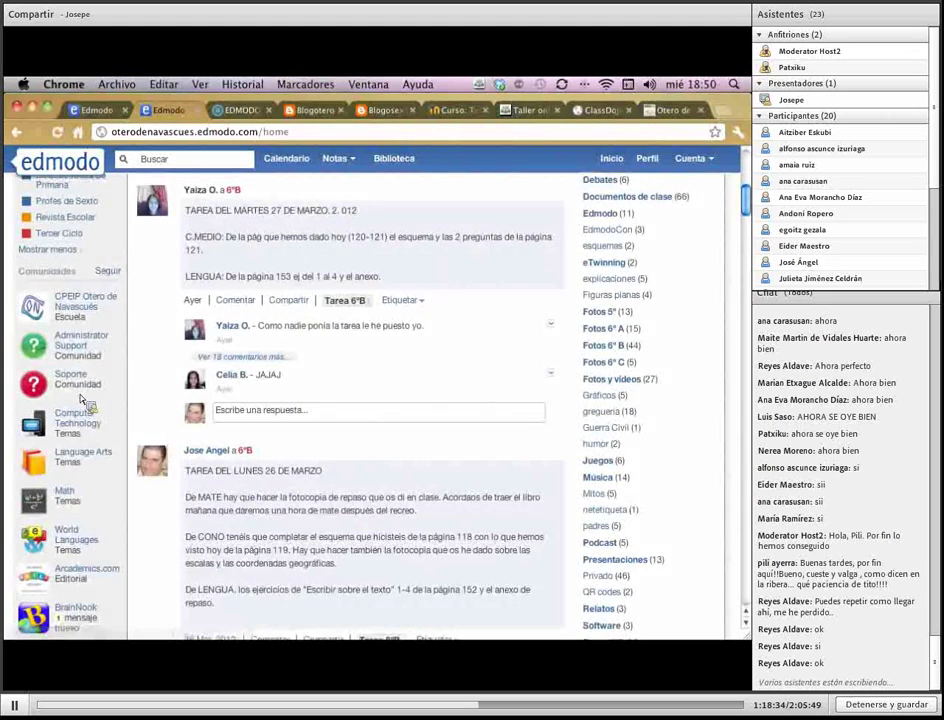
{"action": "scroll", "coordinate": [83, 400], "scroll_direction": "down", "scroll_amount": 5}
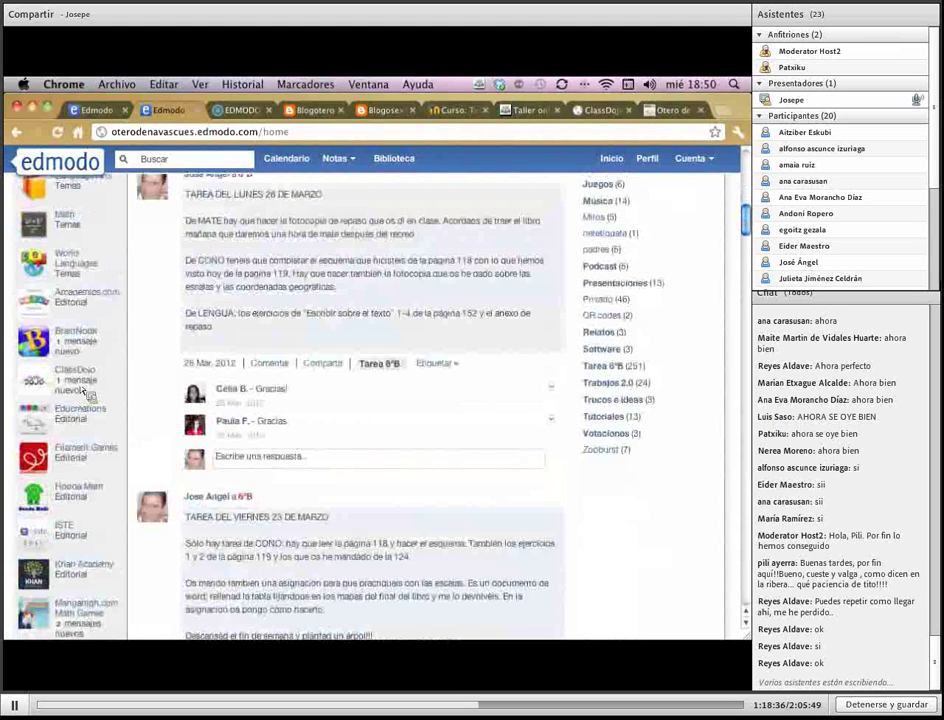
{"action": "scroll", "coordinate": [80, 330], "scroll_direction": "up", "scroll_amount": 3}
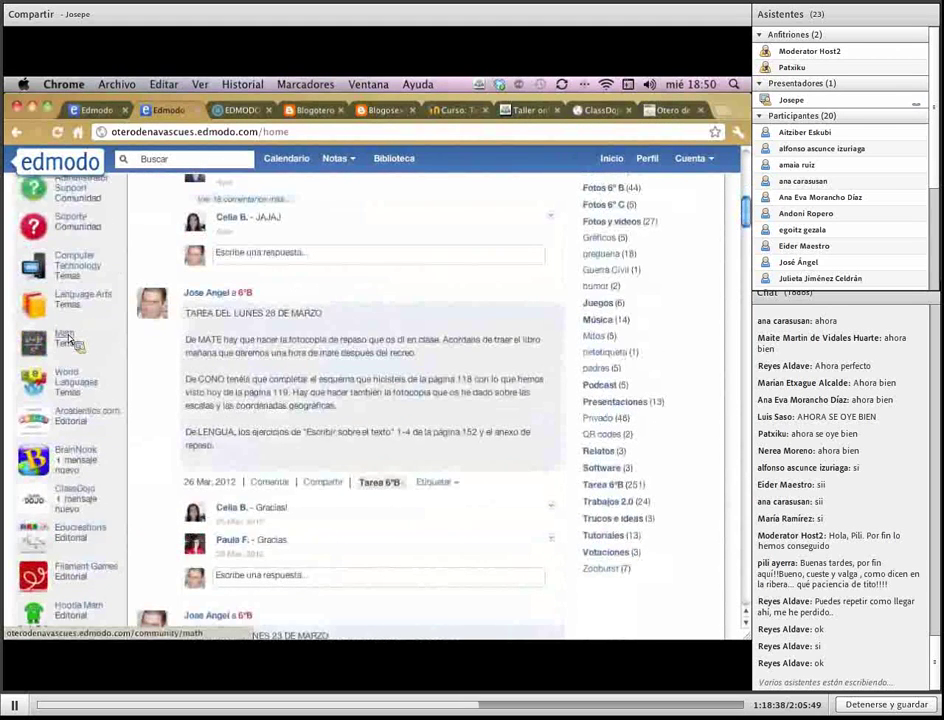
Browse the Math community, then return to the Tarea 6ºB home feed
{"action": "left_click", "coordinate": [72, 340]}
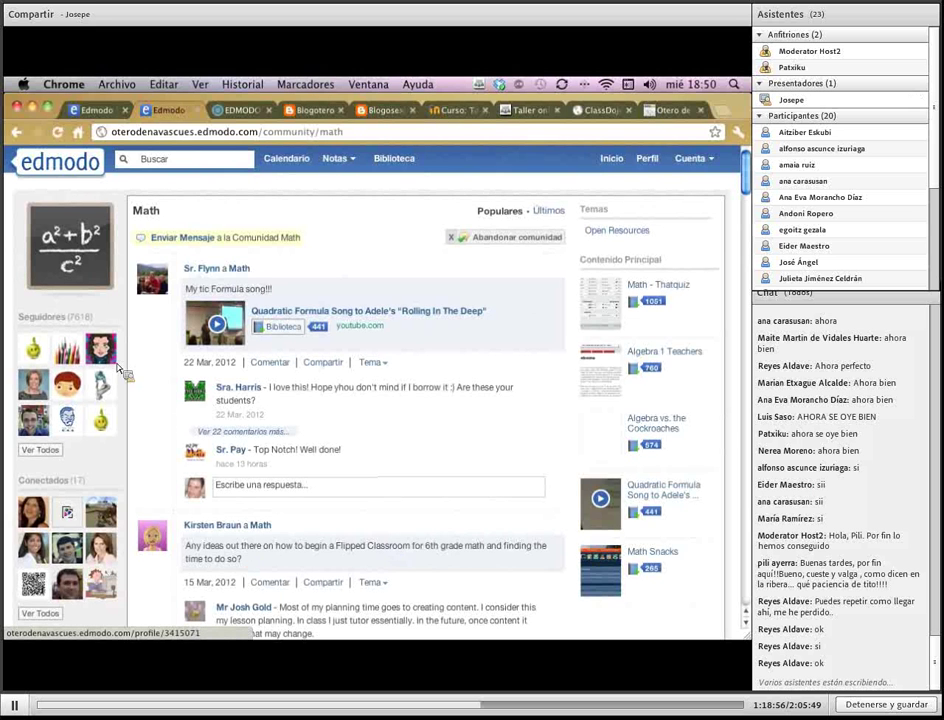
{"action": "scroll", "coordinate": [257, 395], "scroll_direction": "down", "scroll_amount": 3}
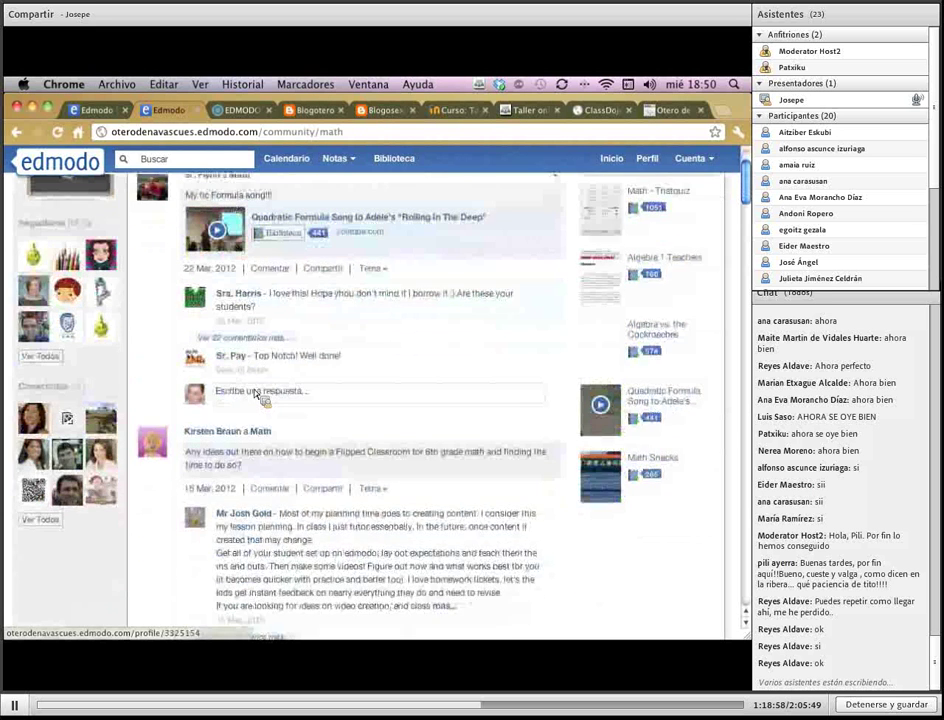
{"action": "scroll", "coordinate": [257, 395], "scroll_direction": "up", "scroll_amount": 3}
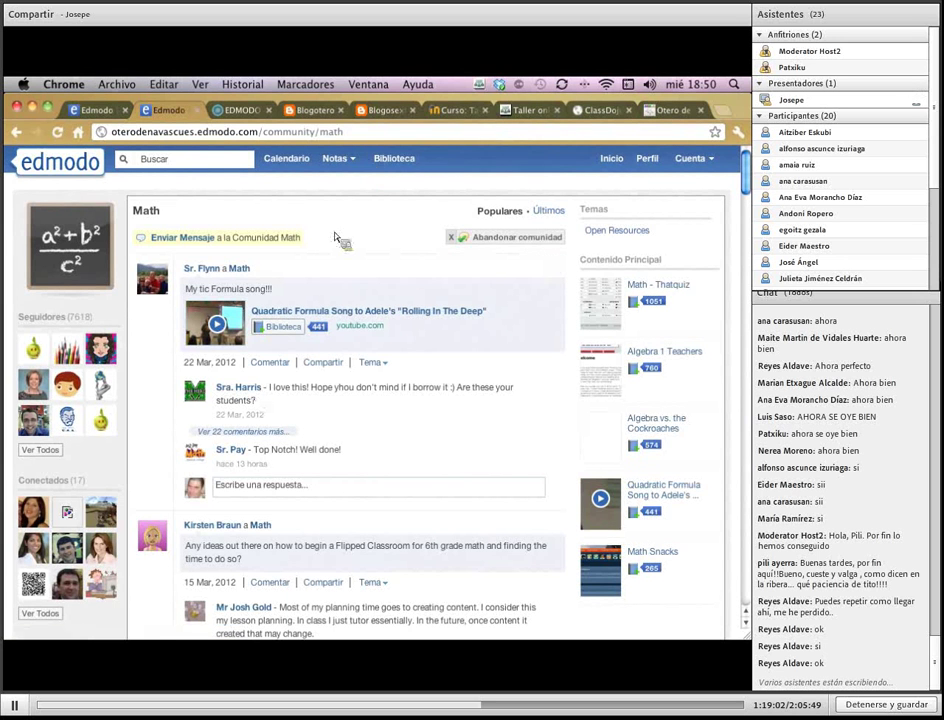
{"action": "left_click", "coordinate": [611, 158]}
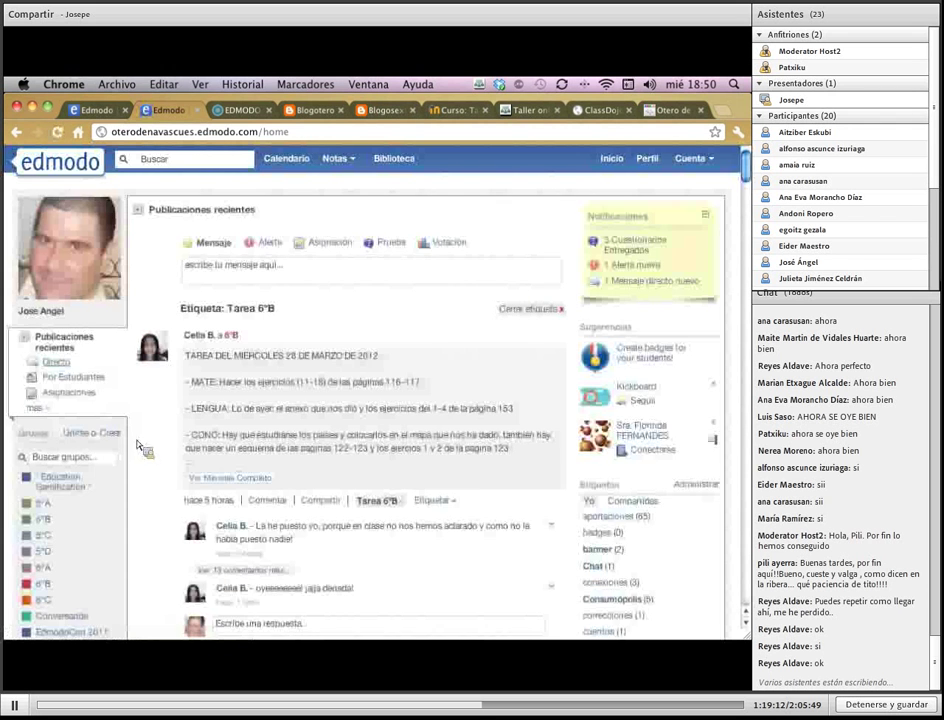
{"action": "scroll", "coordinate": [262, 507], "scroll_direction": "down", "scroll_amount": 6}
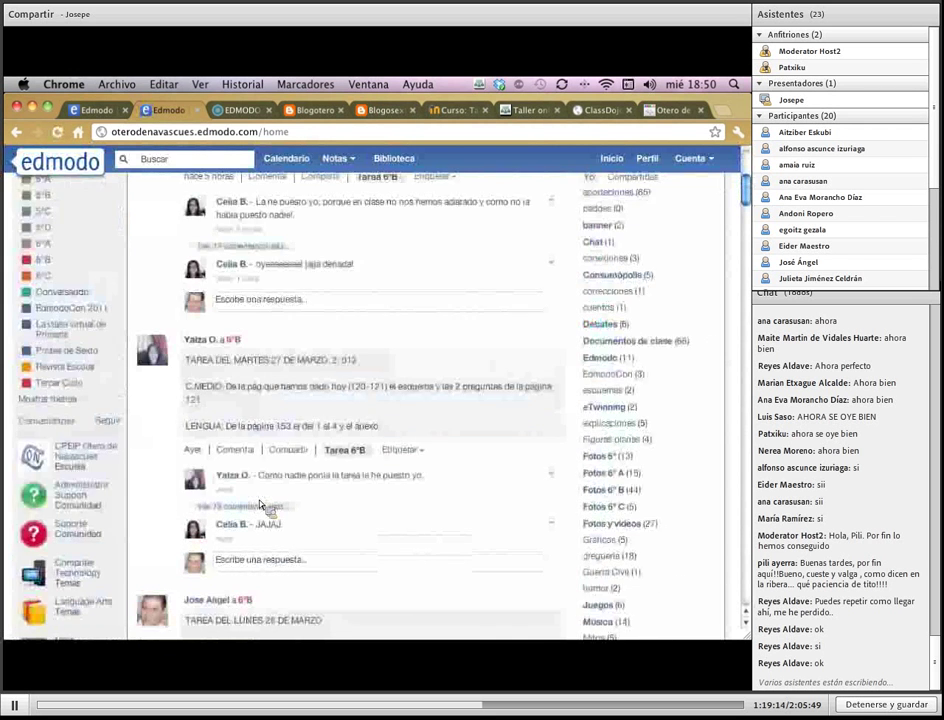
{"action": "scroll", "coordinate": [259, 505], "scroll_direction": "down", "scroll_amount": 3}
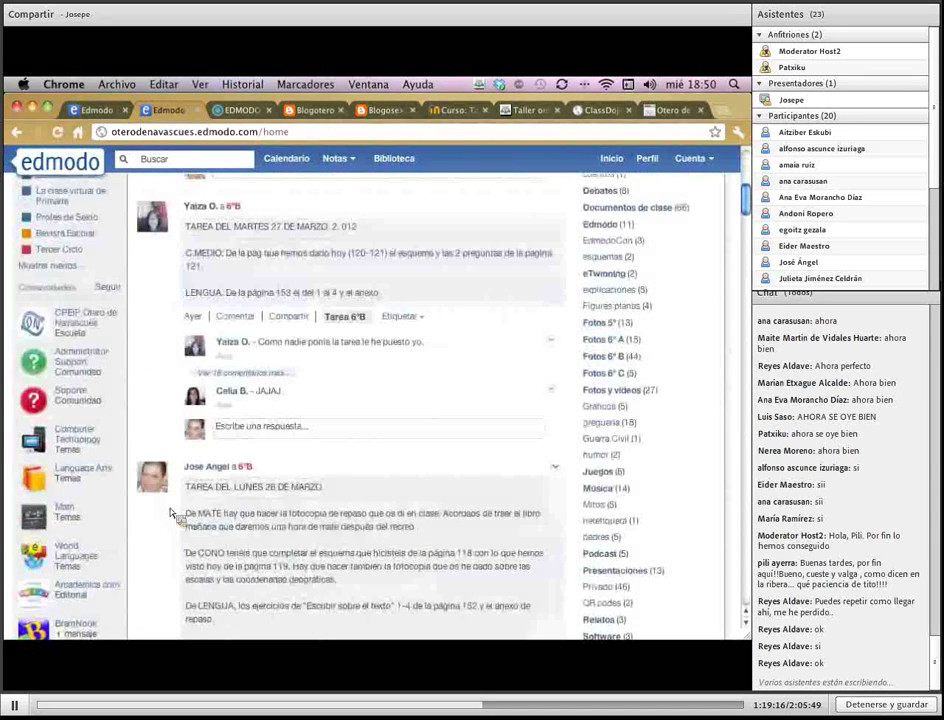
{"action": "scroll", "coordinate": [172, 513], "scroll_direction": "down", "scroll_amount": 1}
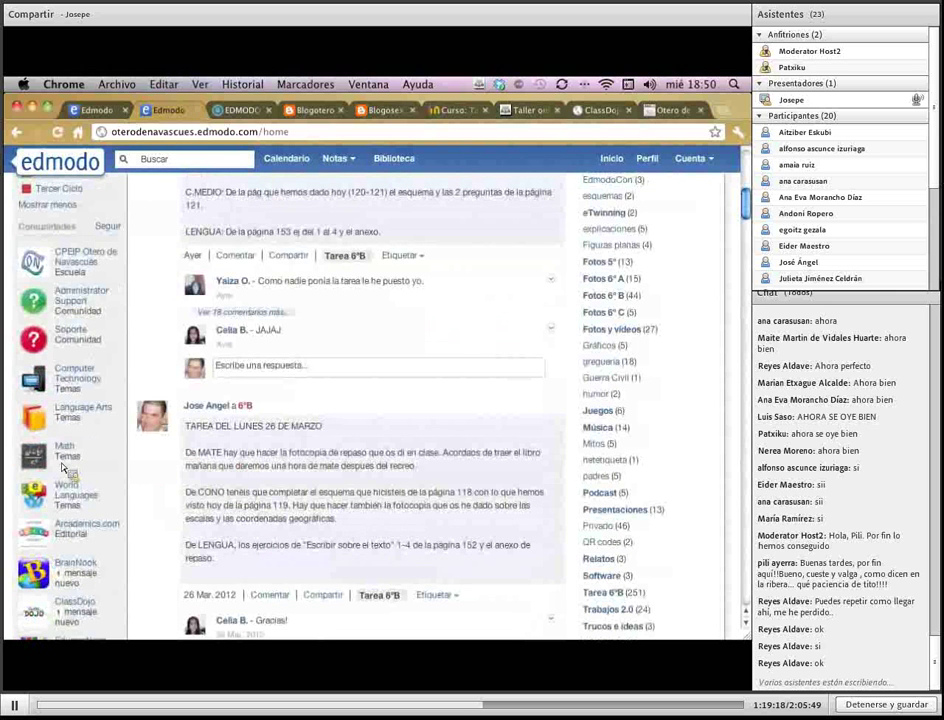
{"action": "left_click", "coordinate": [66, 497]}
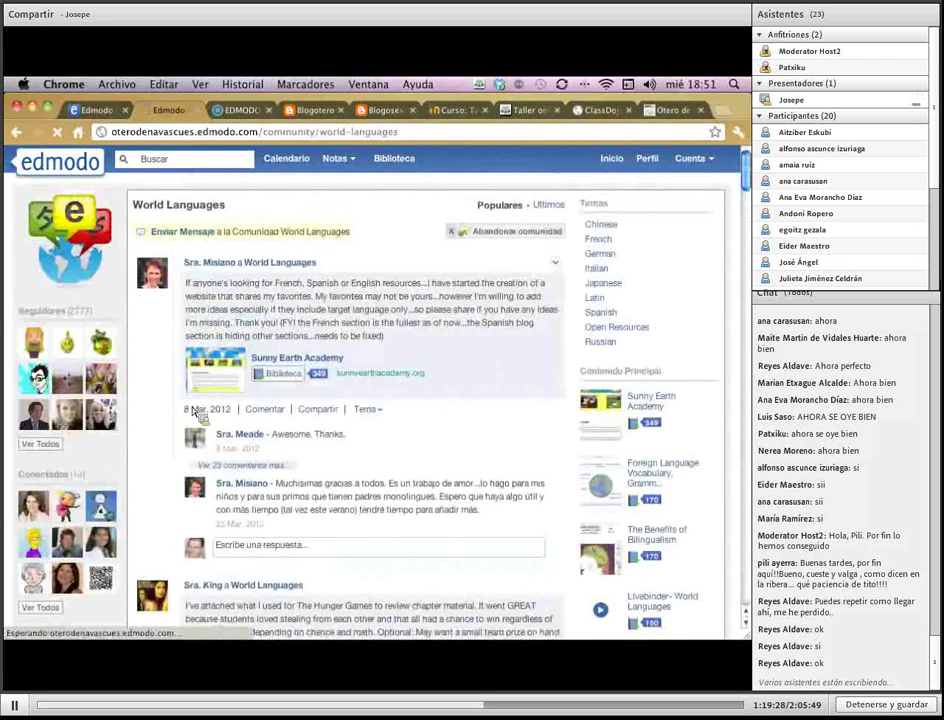
{"action": "scroll", "coordinate": [193, 412], "scroll_direction": "down", "scroll_amount": 5}
{"action": "scroll", "coordinate": [193, 412], "scroll_direction": "up", "scroll_amount": 5}
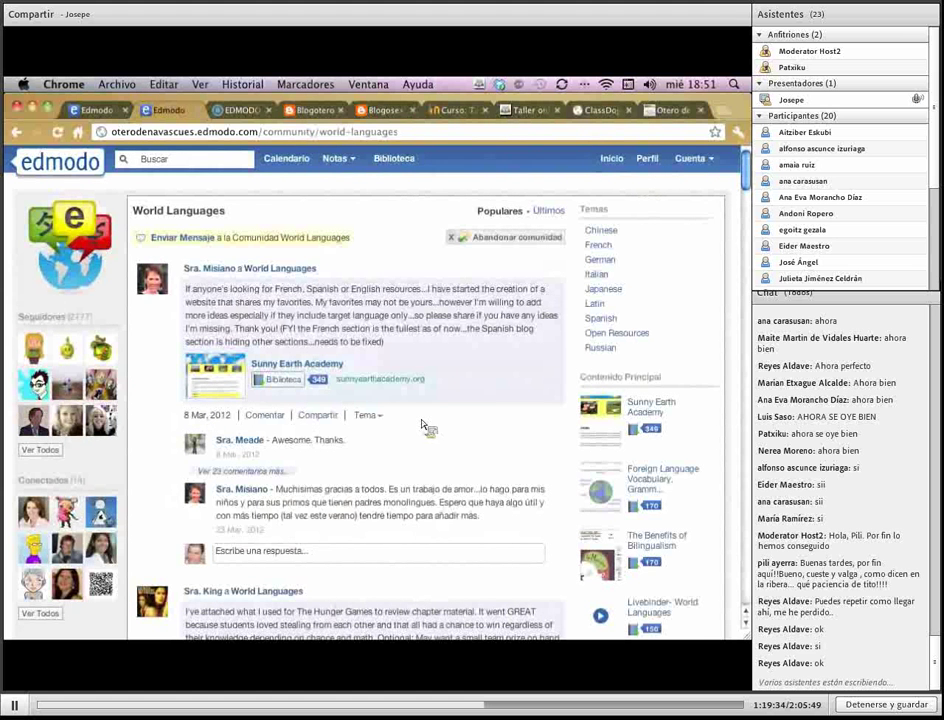
{"action": "left_click", "coordinate": [623, 166]}
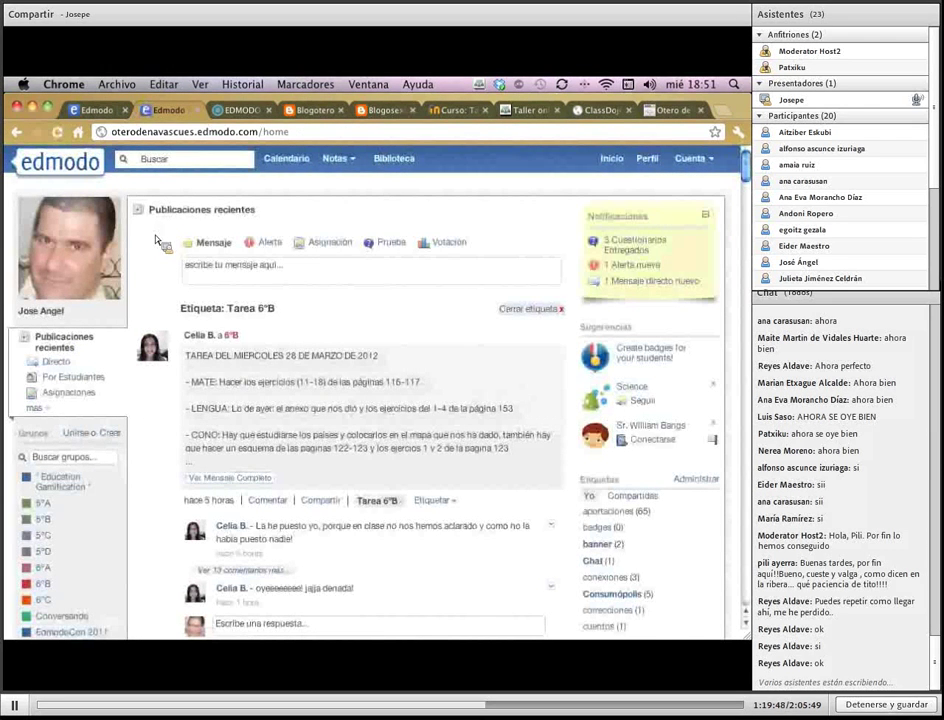
{"action": "left_click", "coordinate": [95, 109]}
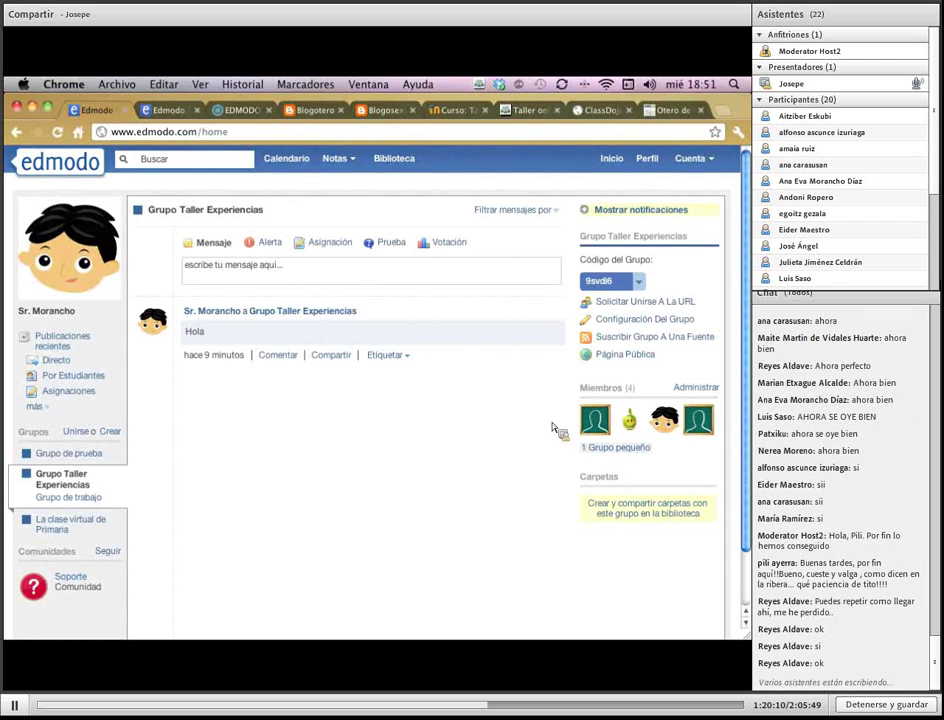
{"action": "left_click", "coordinate": [165, 110]}
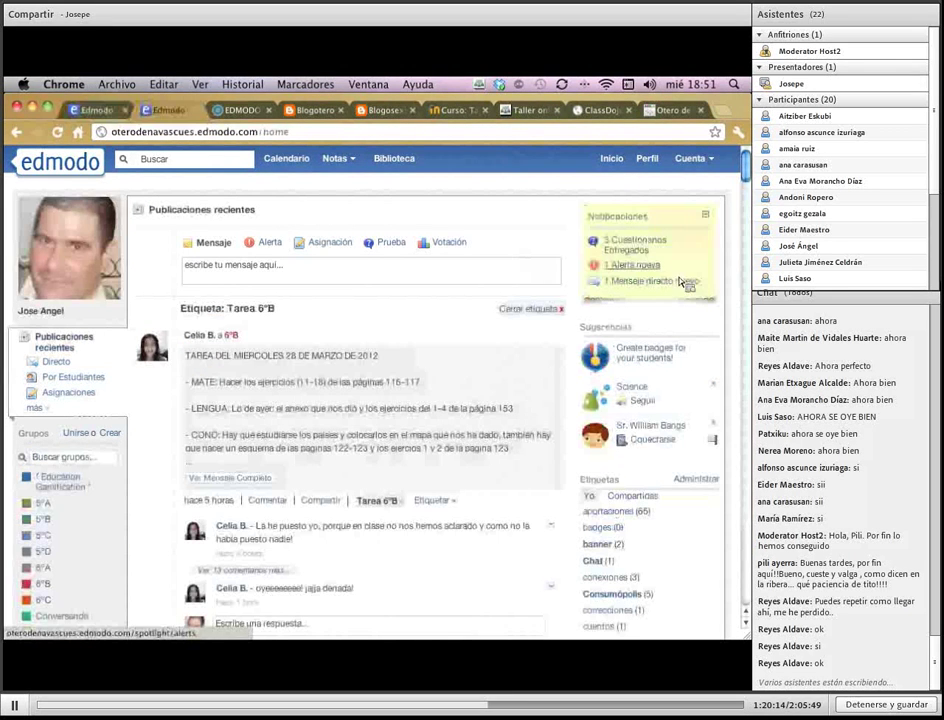
{"action": "left_click_drag", "start_coordinate": [653, 339], "coordinate": [597, 330]}
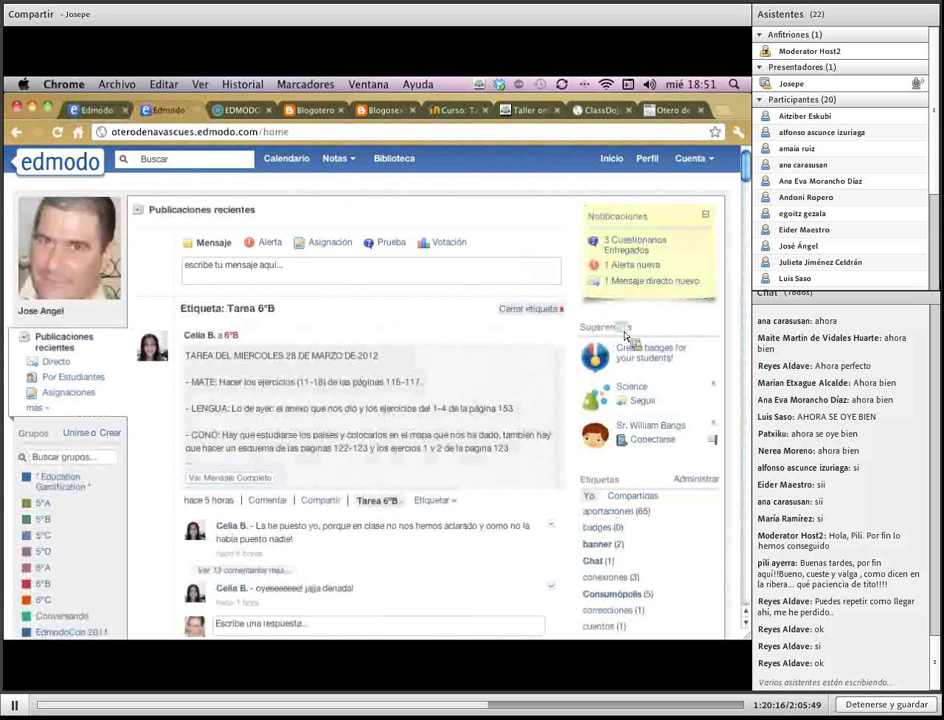
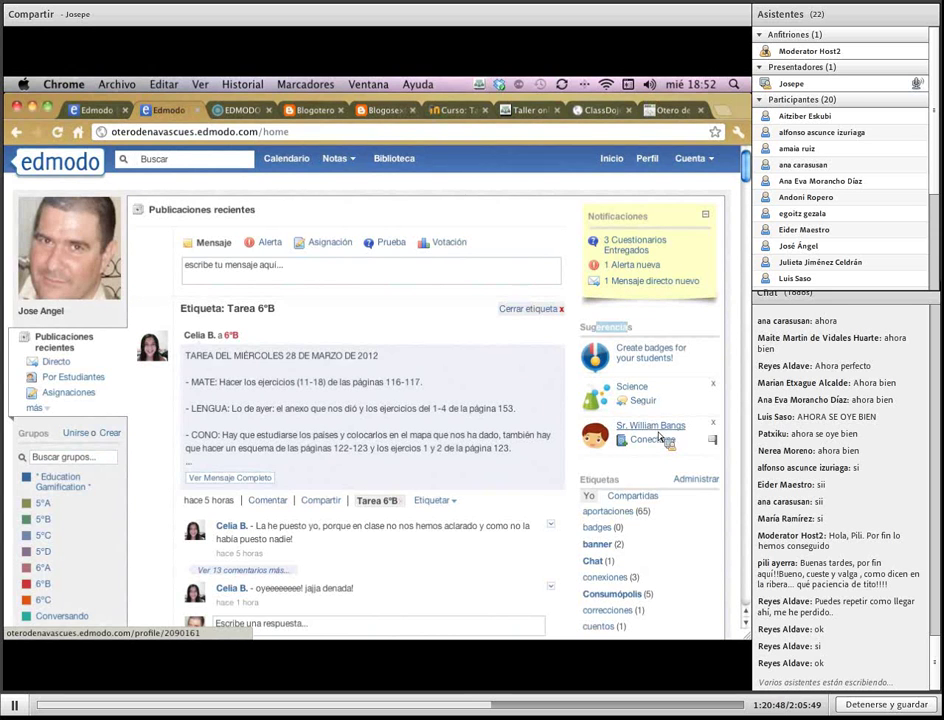
Send a connection request to the suggested teacher under Sugerencias, then return to the home feed
{"action": "left_click", "coordinate": [660, 438]}
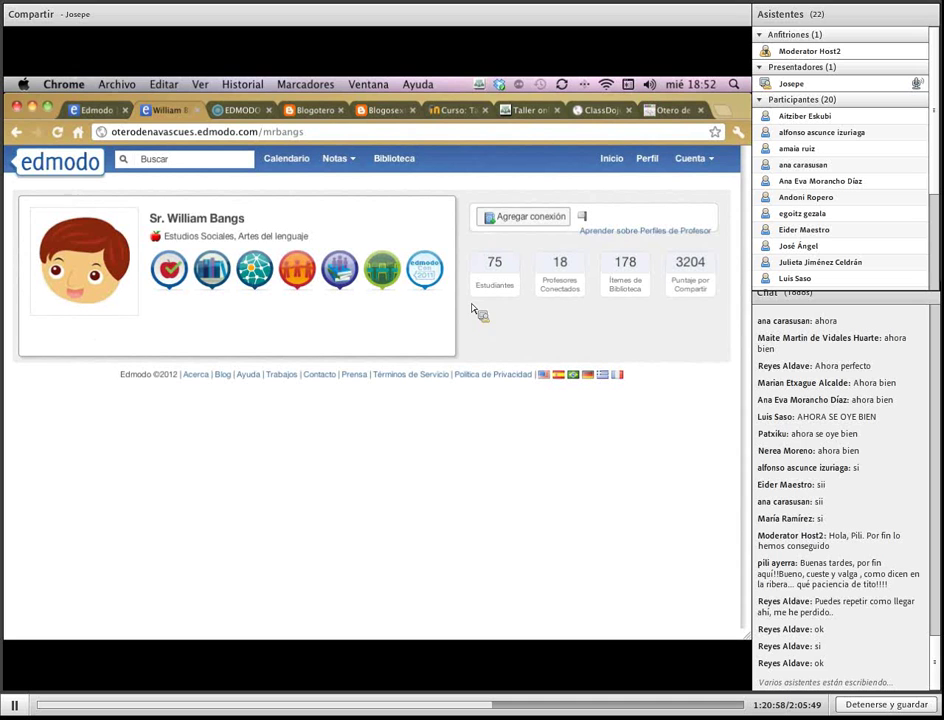
{"action": "left_click", "coordinate": [551, 222]}
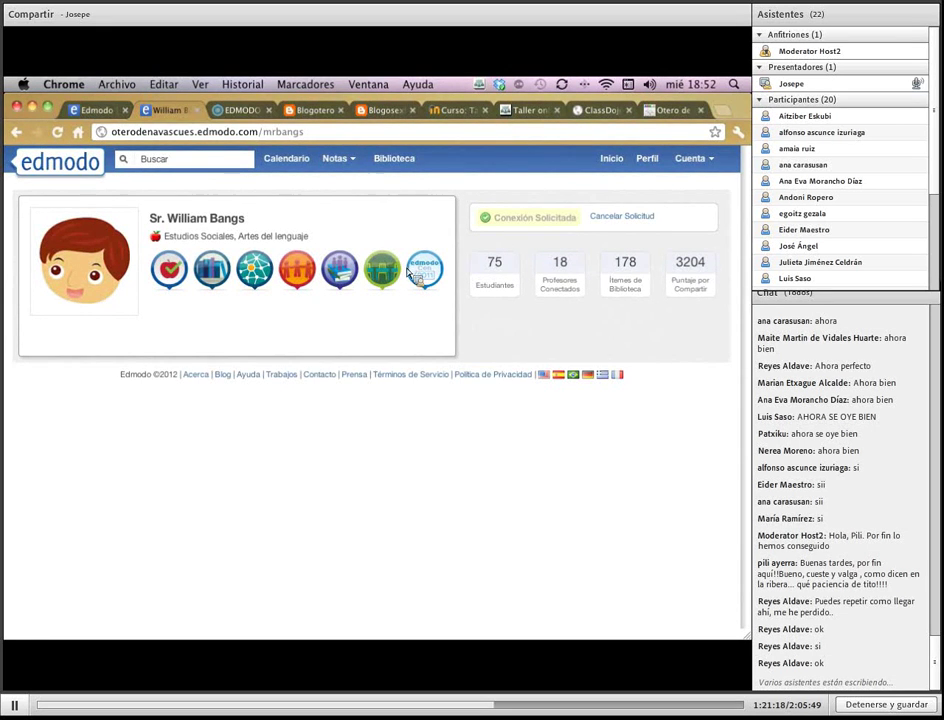
{"action": "left_click", "coordinate": [615, 167]}
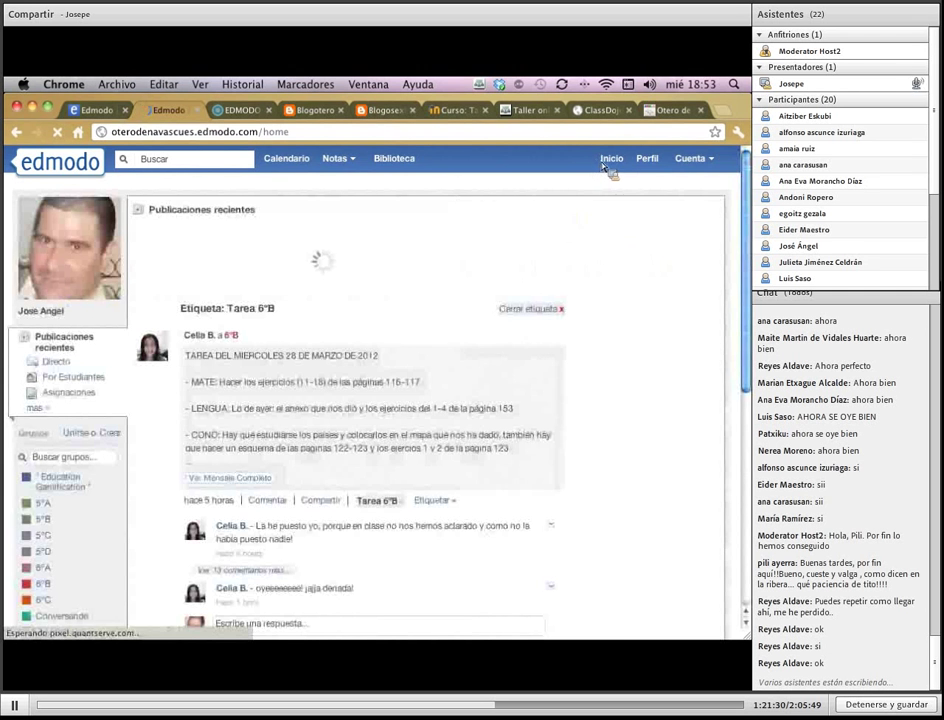
{"action": "left_click", "coordinate": [652, 164]}
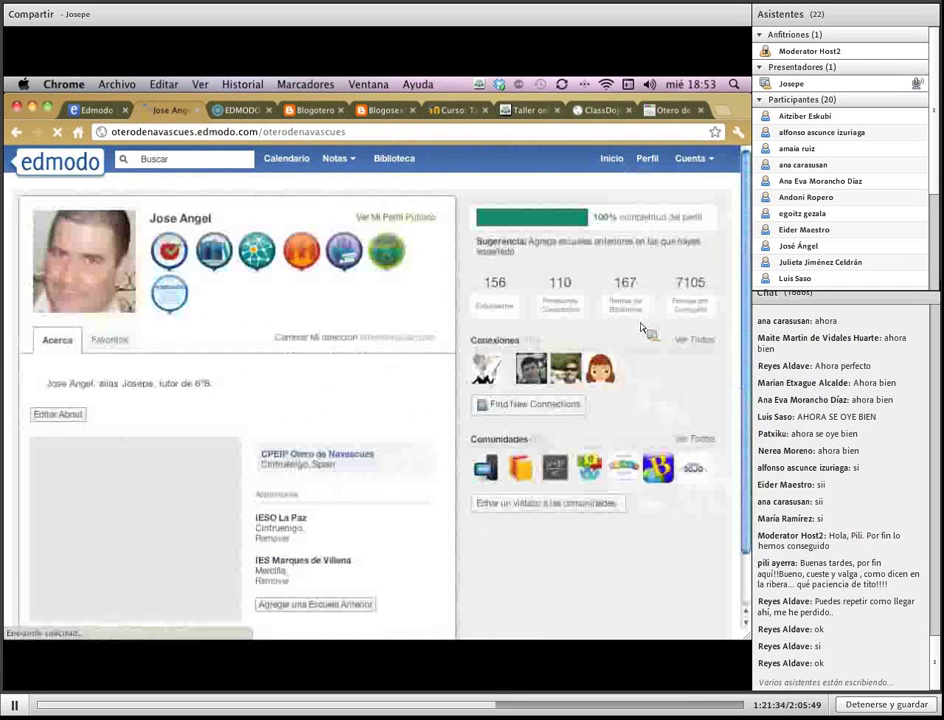
{"action": "left_click_drag", "start_coordinate": [476, 347], "coordinate": [540, 350]}
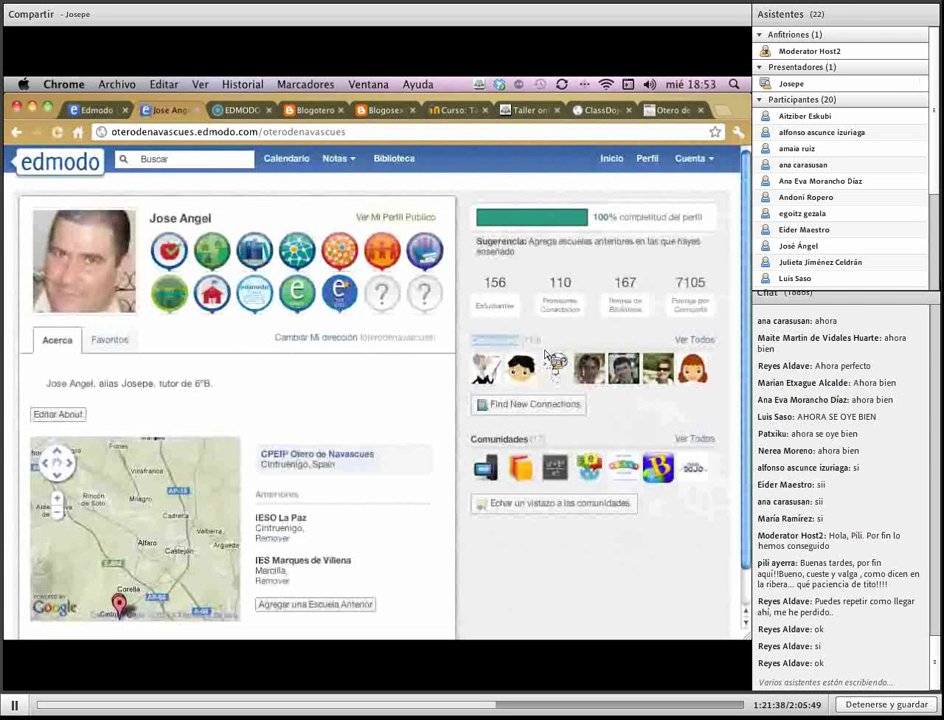
{"action": "left_click", "coordinate": [693, 341]}
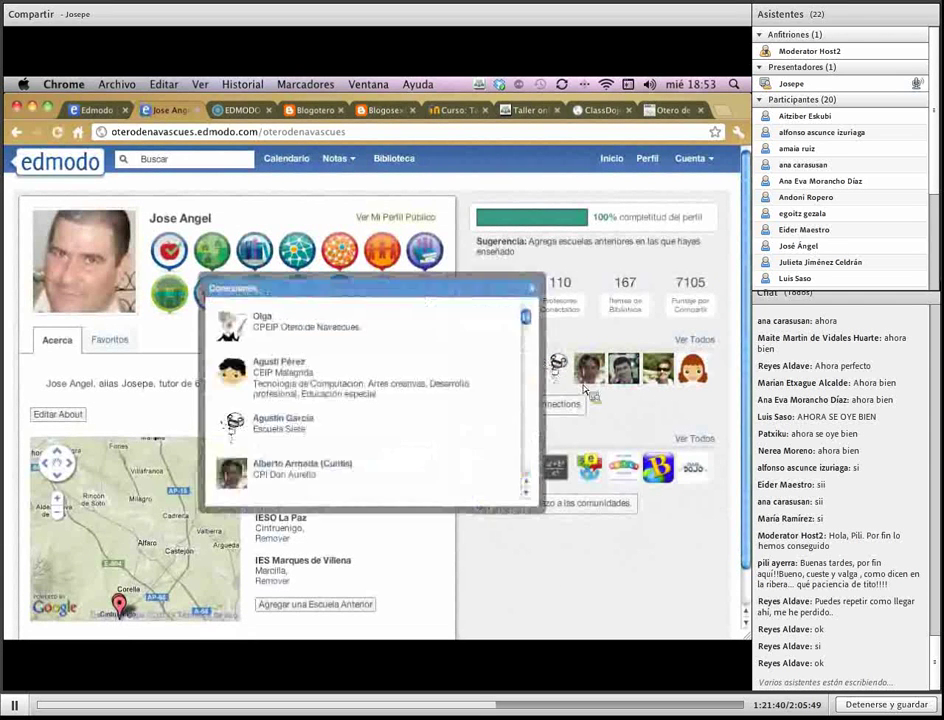
{"action": "scroll", "coordinate": [355, 400], "scroll_direction": "down", "scroll_amount": 5}
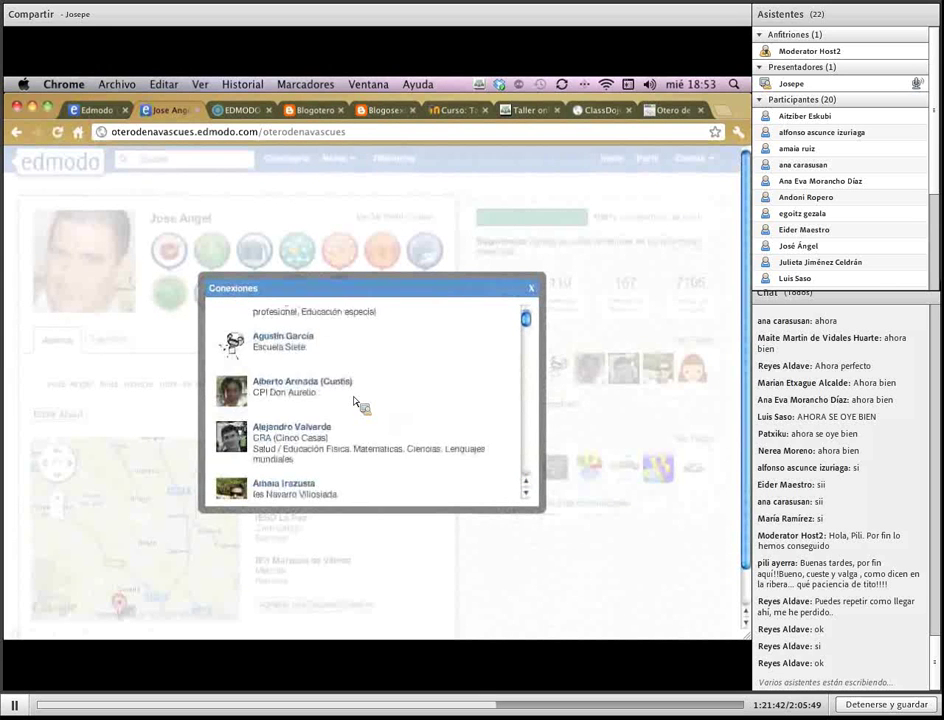
{"action": "scroll", "coordinate": [355, 400], "scroll_direction": "down", "scroll_amount": 10}
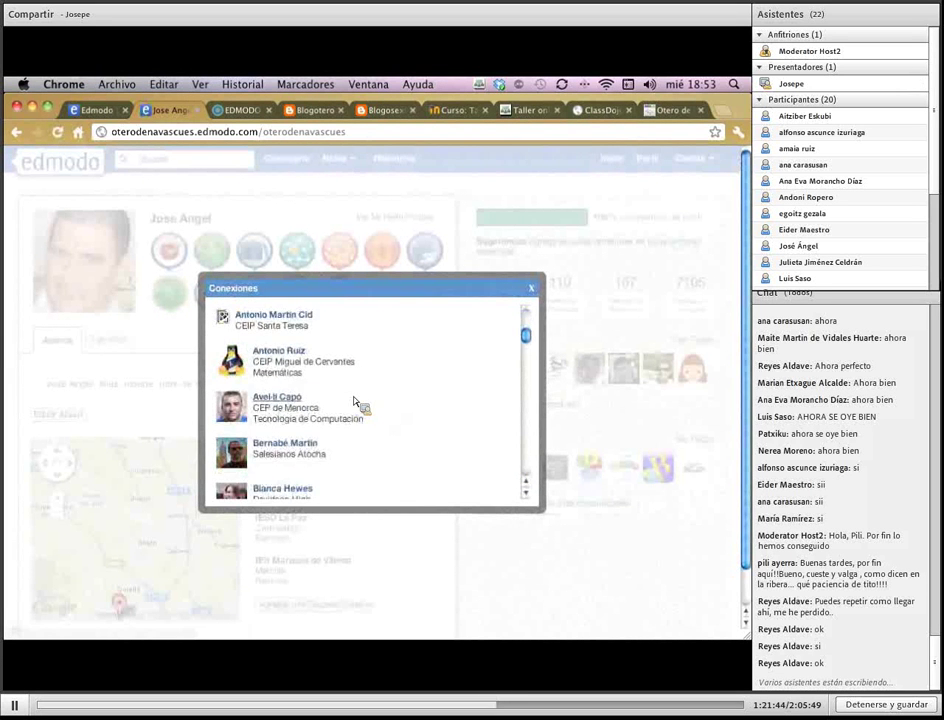
{"action": "scroll", "coordinate": [355, 402], "scroll_direction": "down", "scroll_amount": 6}
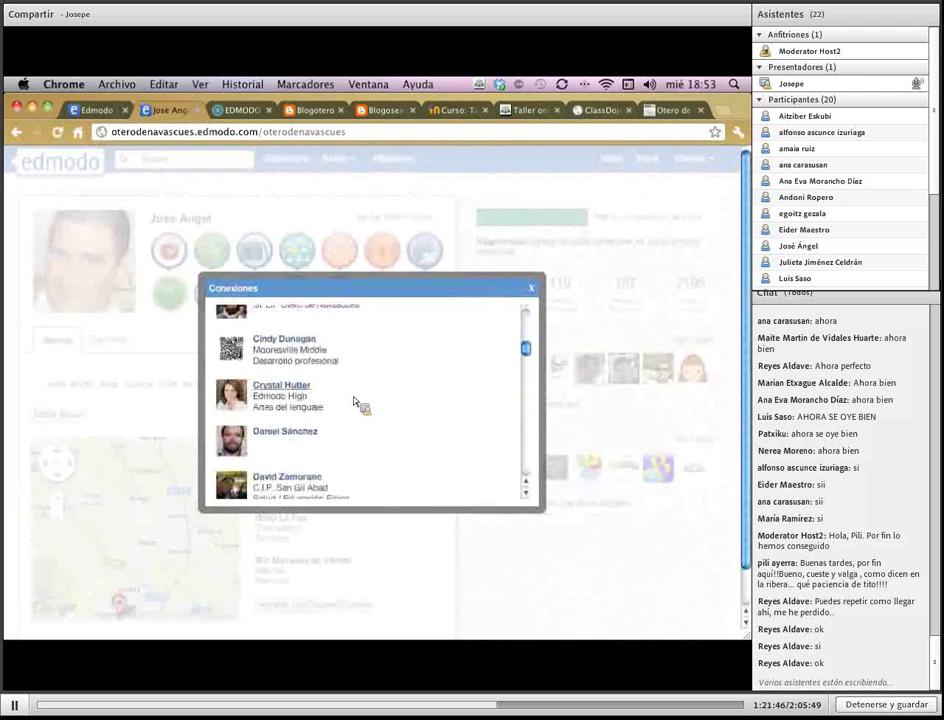
{"action": "scroll", "coordinate": [356, 402], "scroll_direction": "down", "scroll_amount": 12}
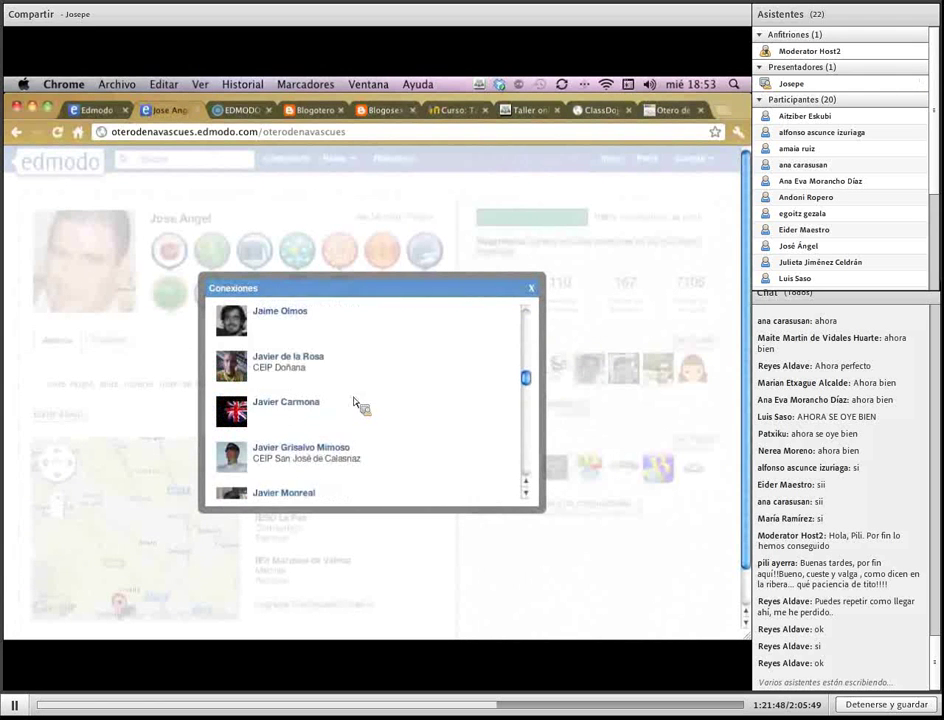
{"action": "left_click", "coordinate": [531, 290]}
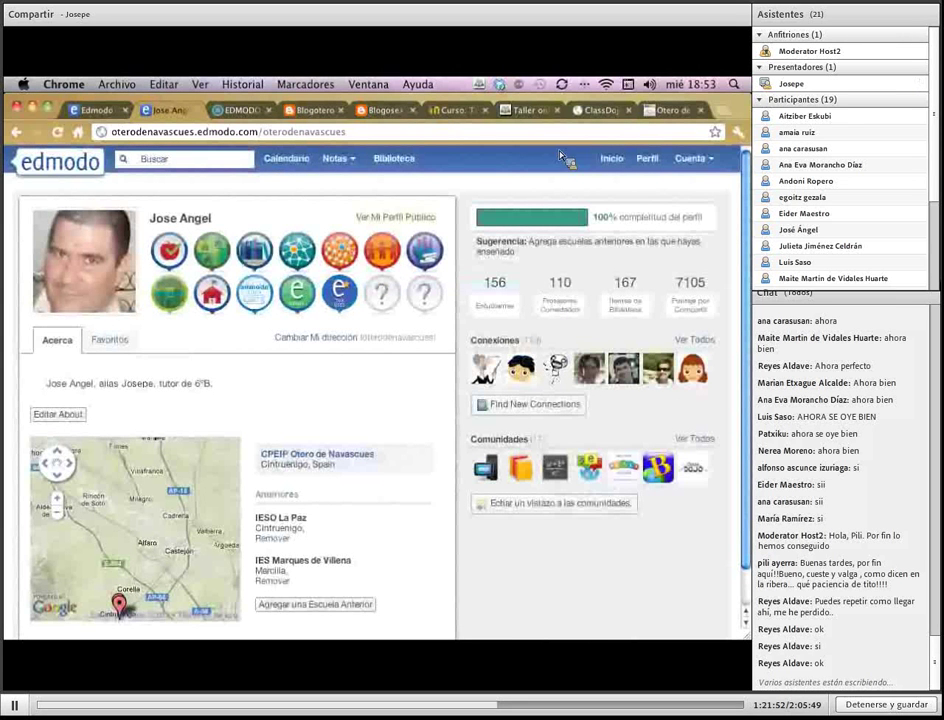
{"action": "left_click", "coordinate": [612, 162]}
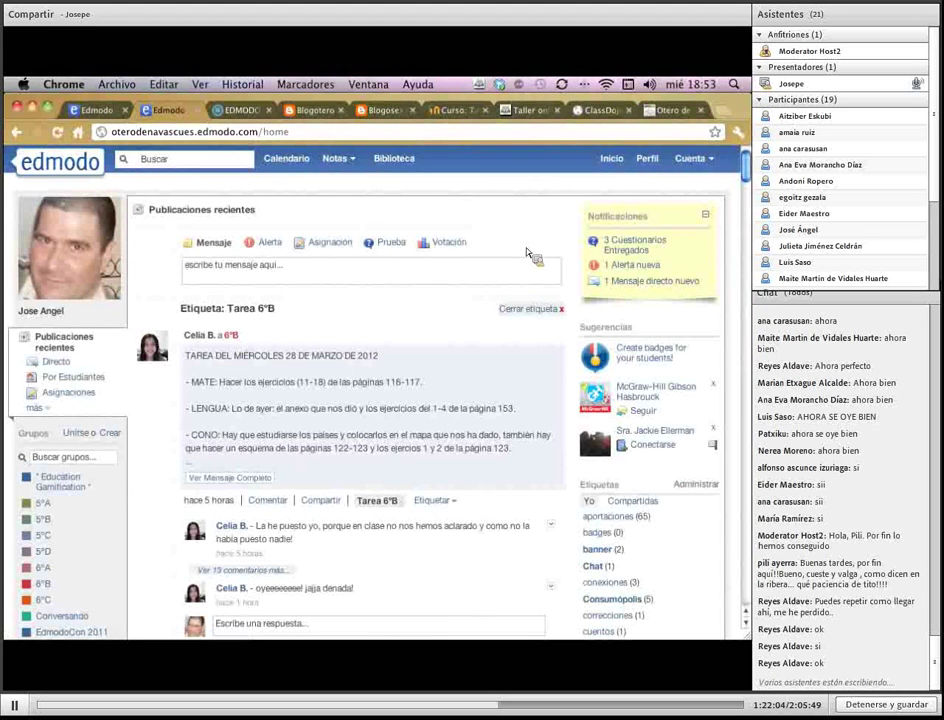
Filter the feed by the conexiones tag, clear that filter, then switch to the other Edmodo account
{"action": "scroll", "coordinate": [728, 507], "scroll_direction": "down", "scroll_amount": 2}
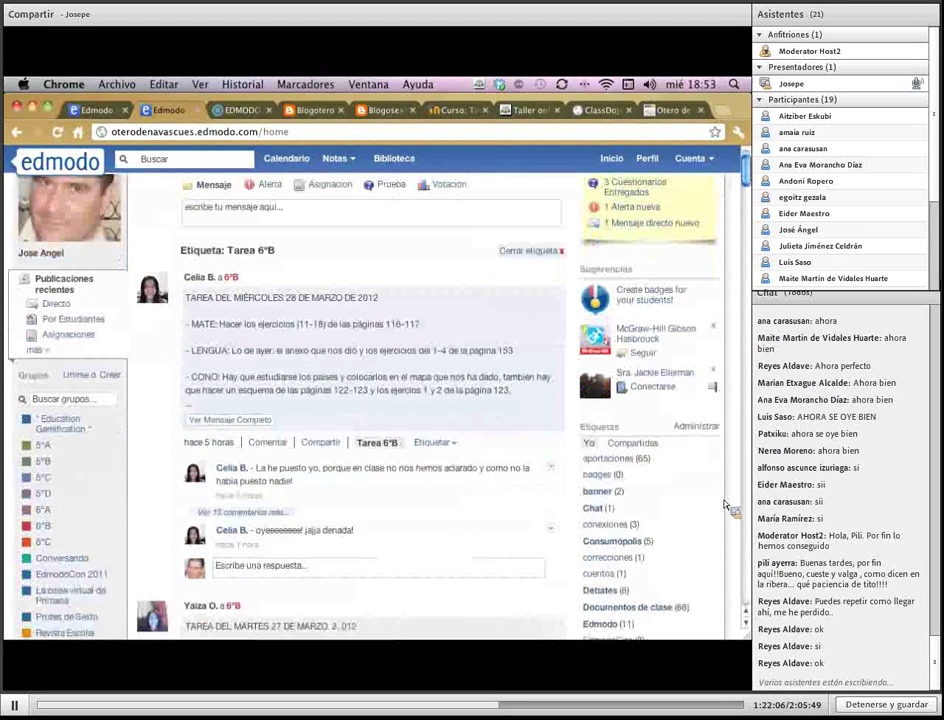
{"action": "left_click", "coordinate": [620, 526]}
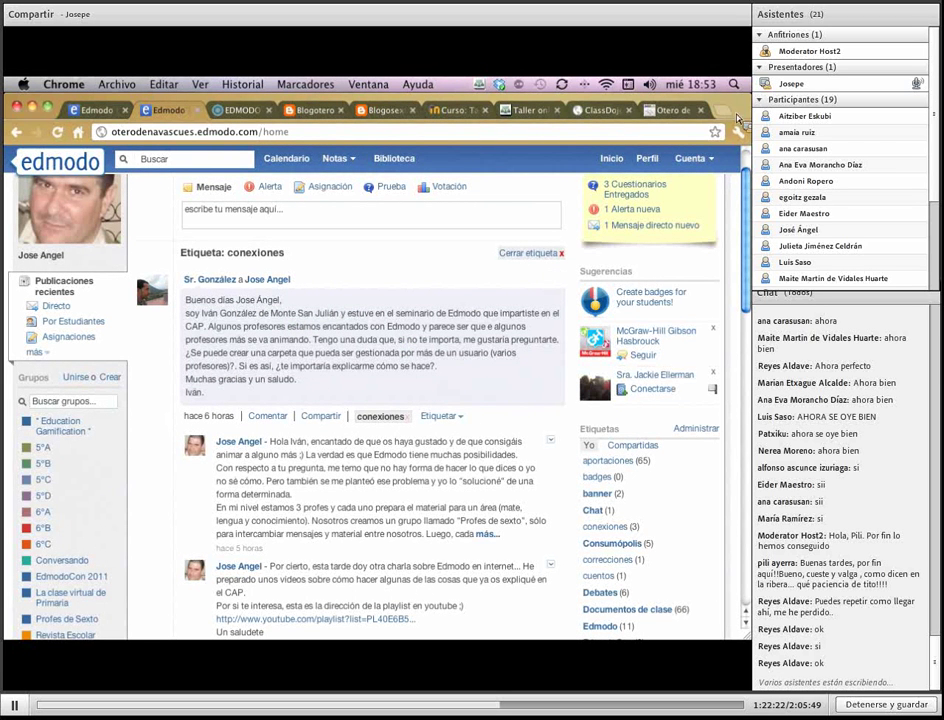
{"action": "left_click", "coordinate": [626, 163]}
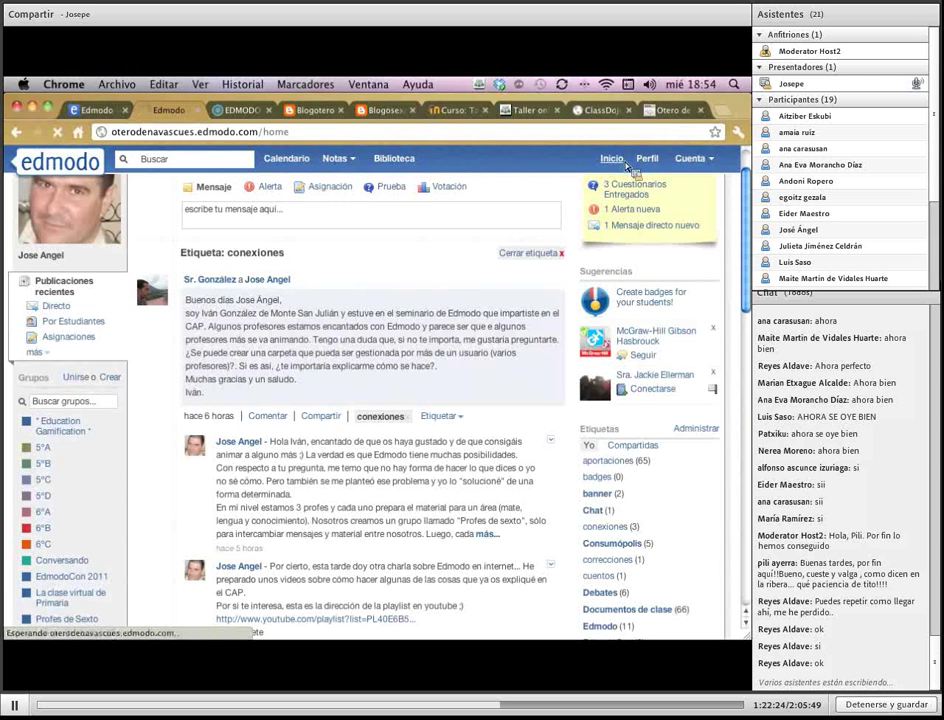
{"action": "left_click", "coordinate": [560, 255]}
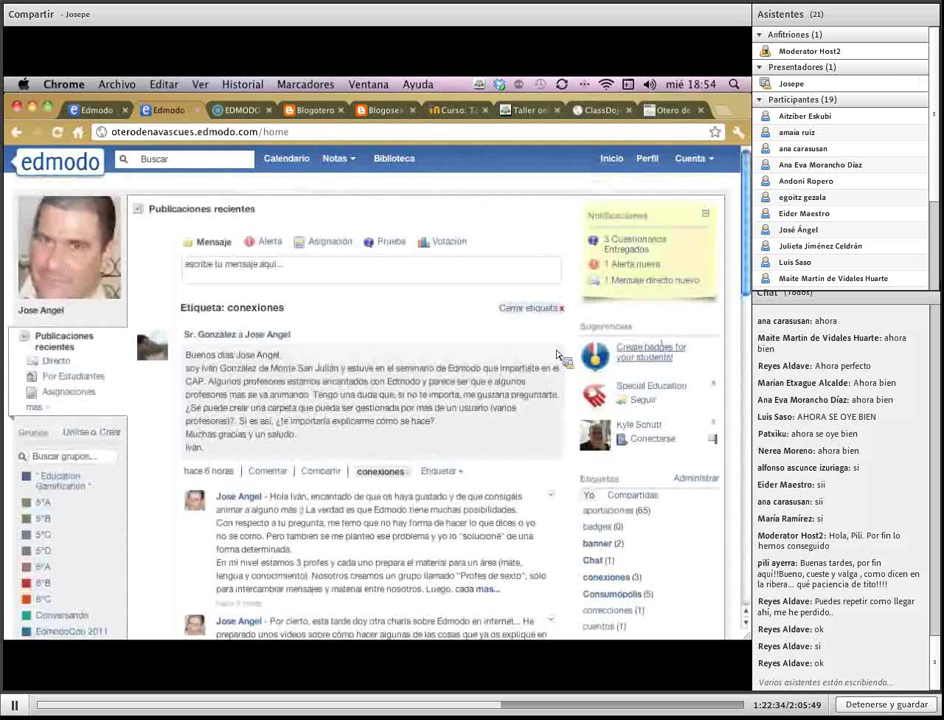
{"action": "left_click", "coordinate": [80, 110]}
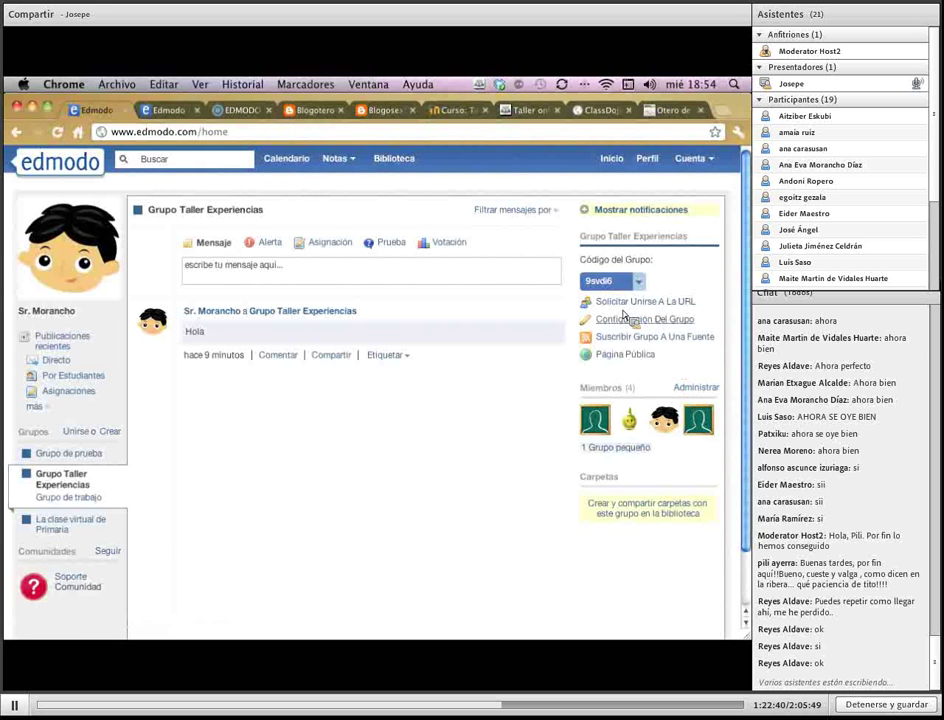
Show recent posts, open the still-empty My Student Badges window, then switch over to ClassDojo
{"action": "left_click", "coordinate": [56, 345]}
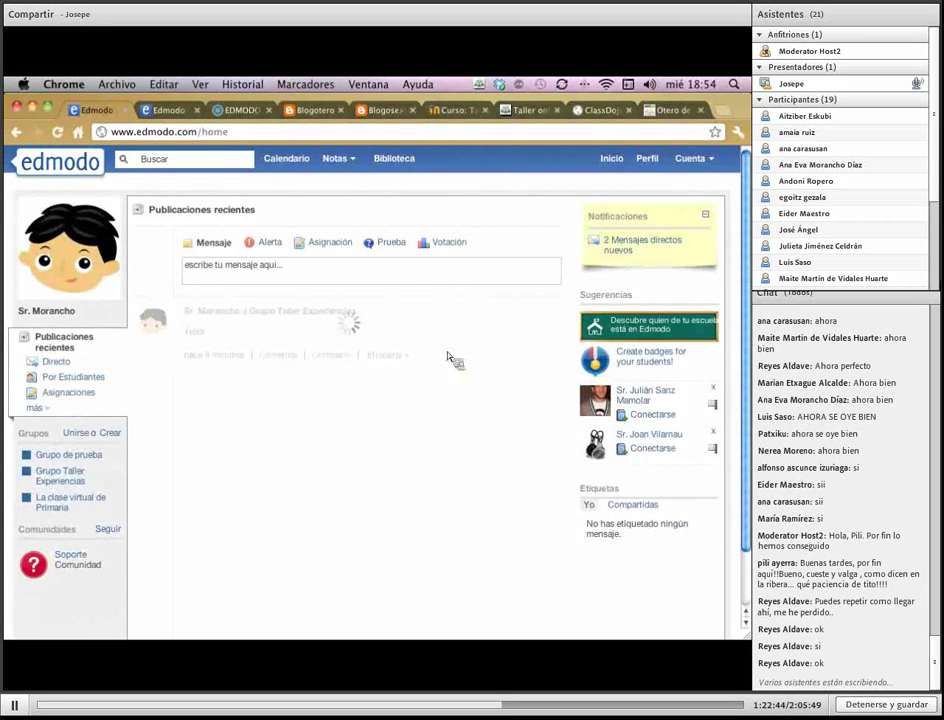
{"action": "left_click", "coordinate": [646, 360]}
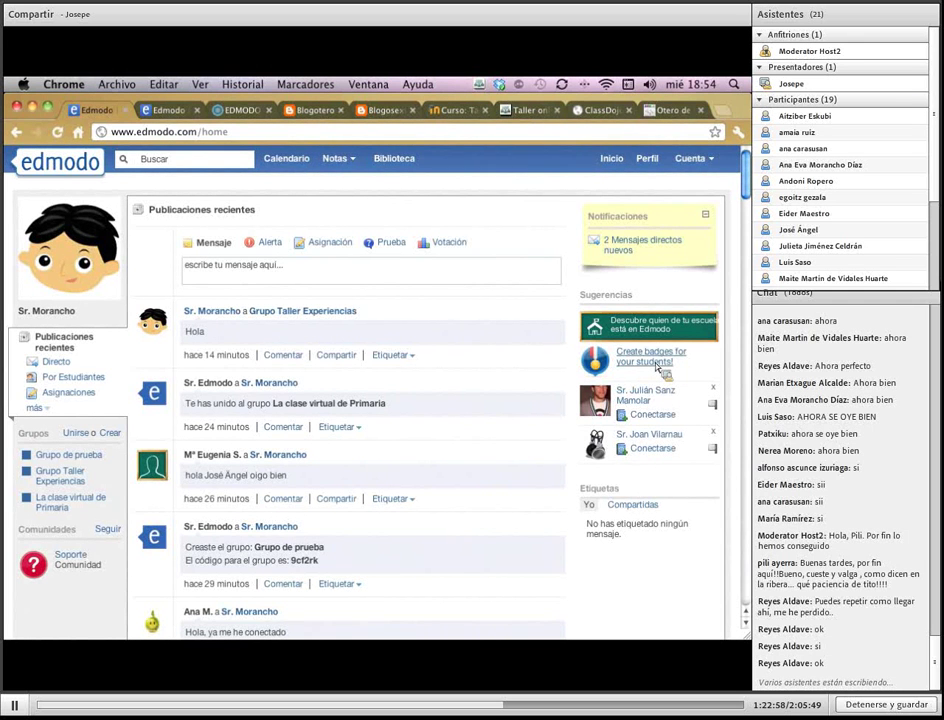
{"action": "left_click", "coordinate": [658, 366]}
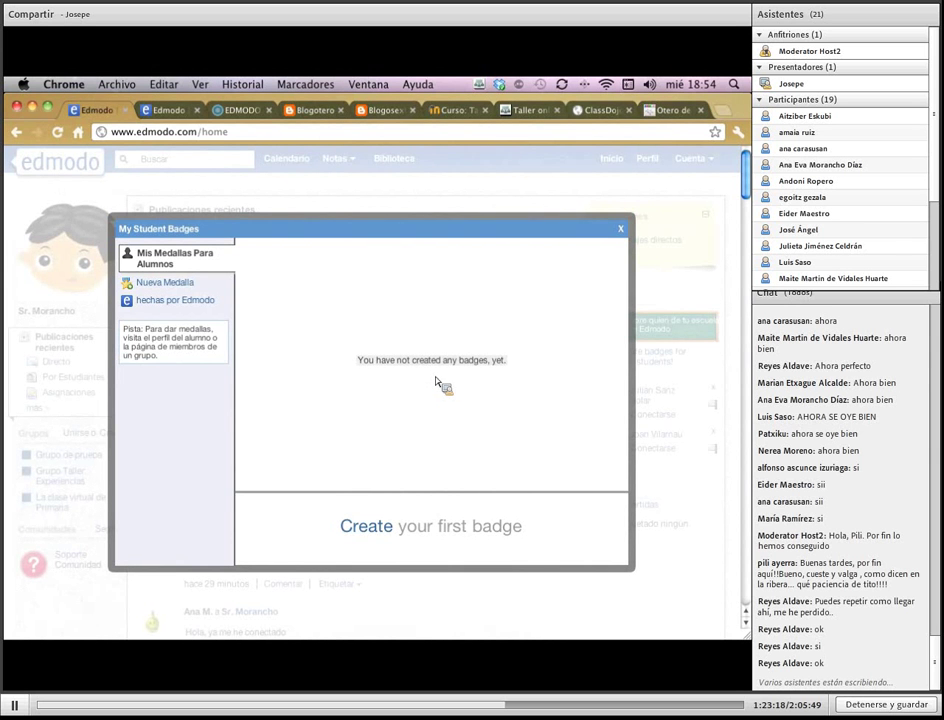
{"action": "left_click", "coordinate": [603, 110]}
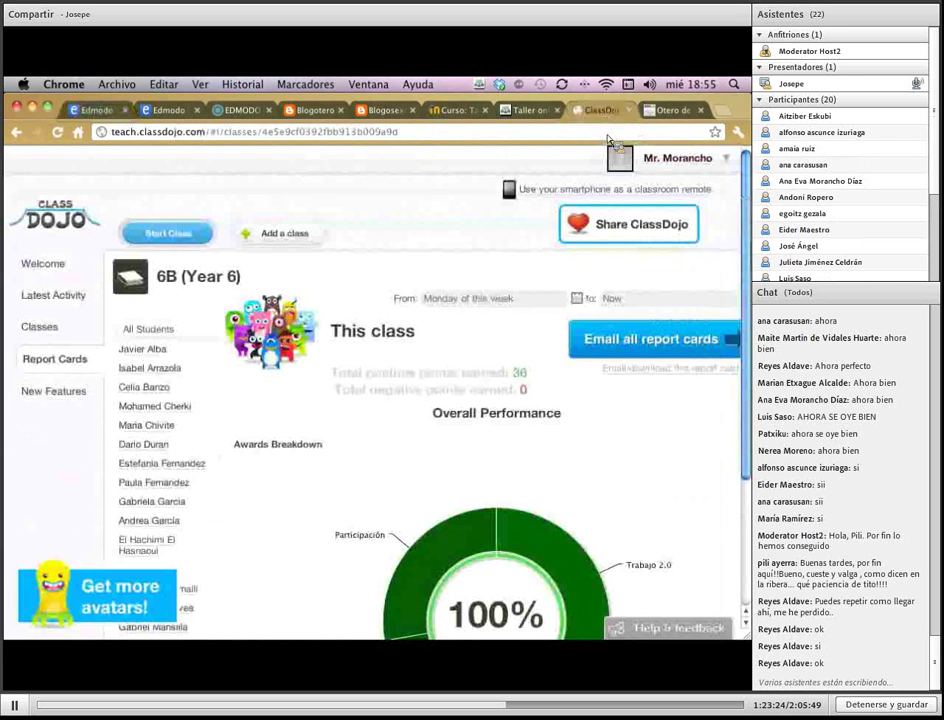
Log out of ClassDojo, log back in, and open the Start Class list of six classes
{"action": "left_click", "coordinate": [614, 160]}
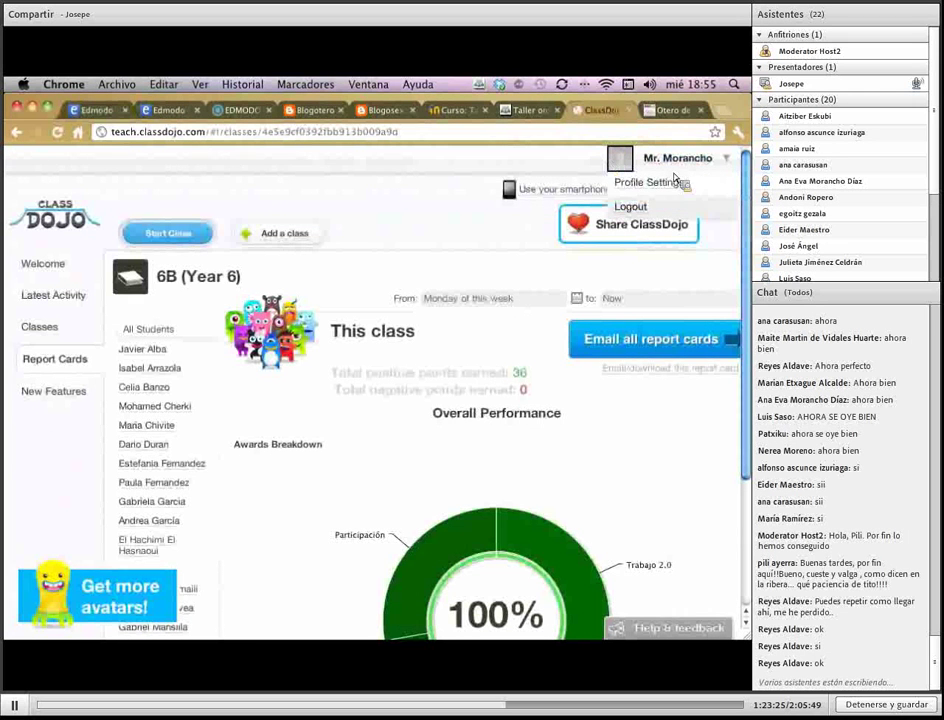
{"action": "left_click", "coordinate": [634, 210]}
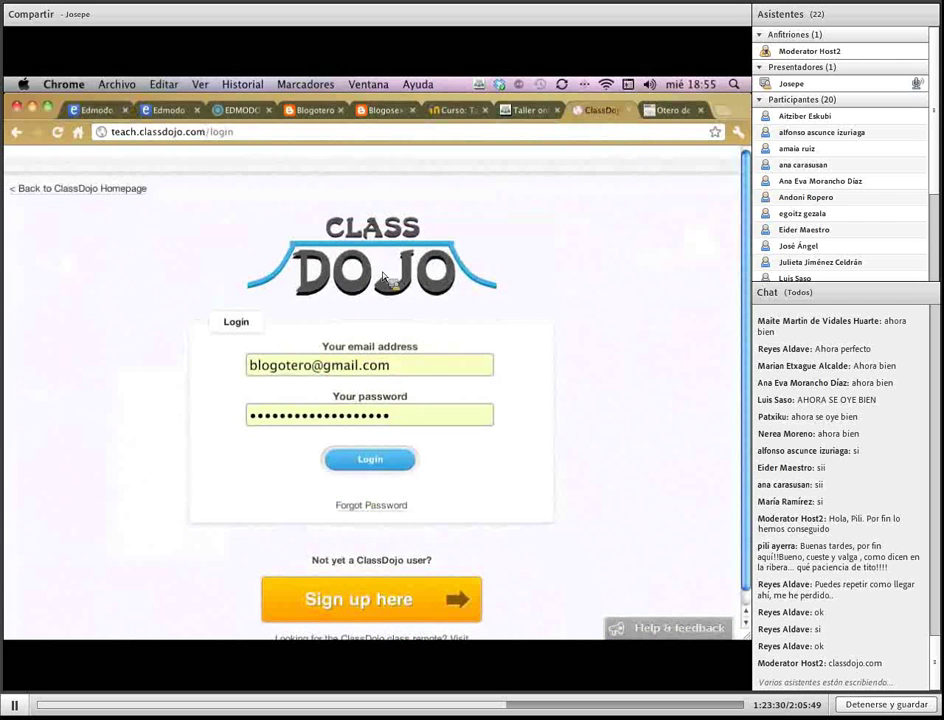
{"action": "left_click", "coordinate": [410, 466]}
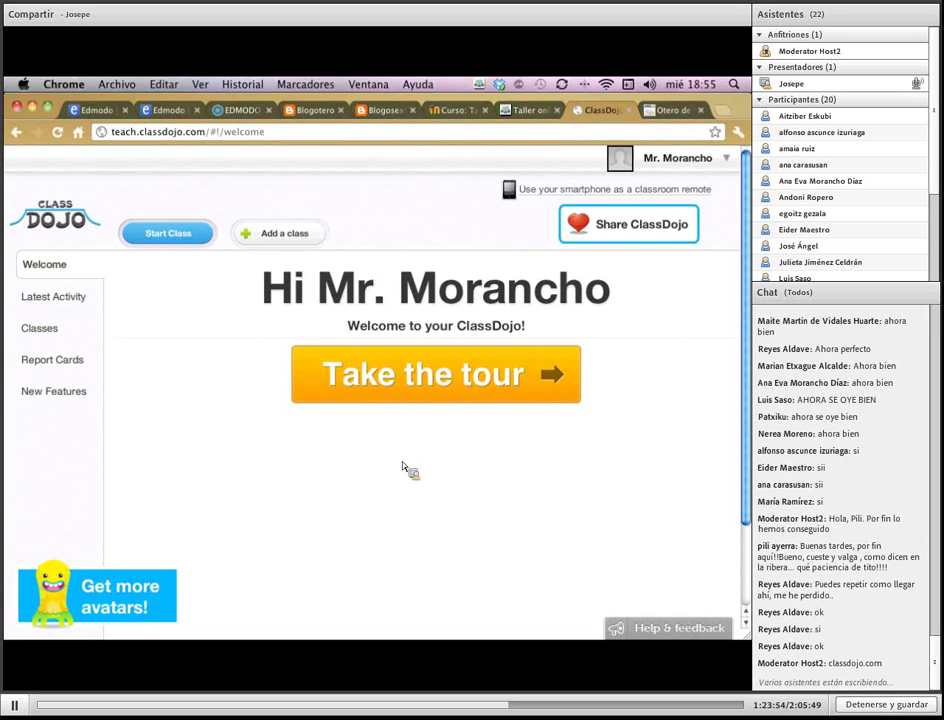
{"action": "left_click", "coordinate": [170, 236]}
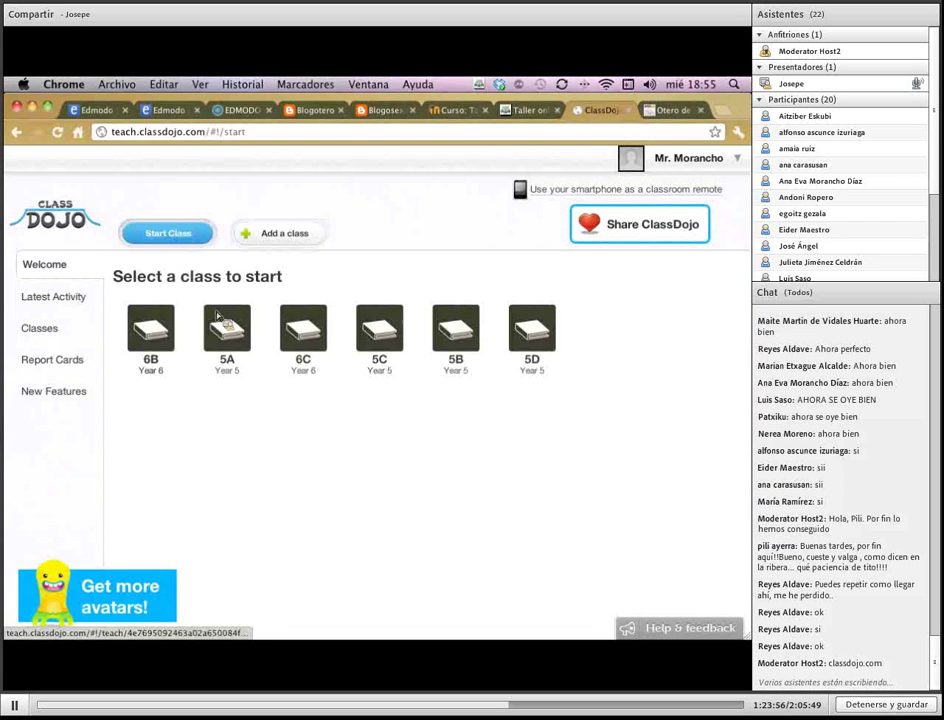
Start the 6B class session and give one student two Buen trabajo points
{"action": "left_click", "coordinate": [158, 340]}
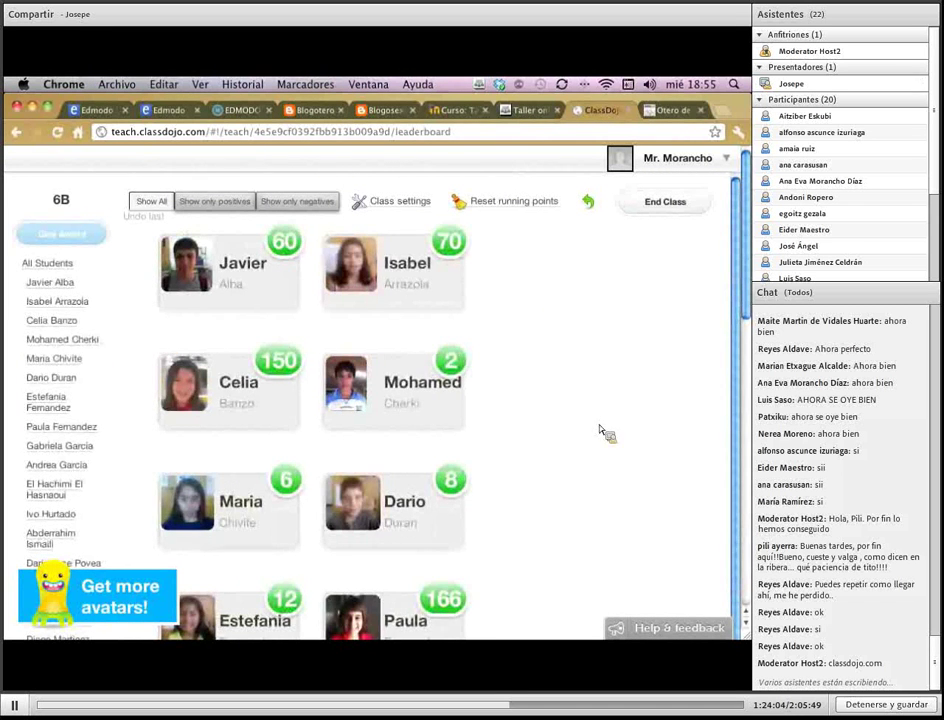
{"action": "scroll", "coordinate": [605, 432], "scroll_direction": "down", "scroll_amount": 2}
{"action": "scroll", "coordinate": [600, 431], "scroll_direction": "up", "scroll_amount": 2}
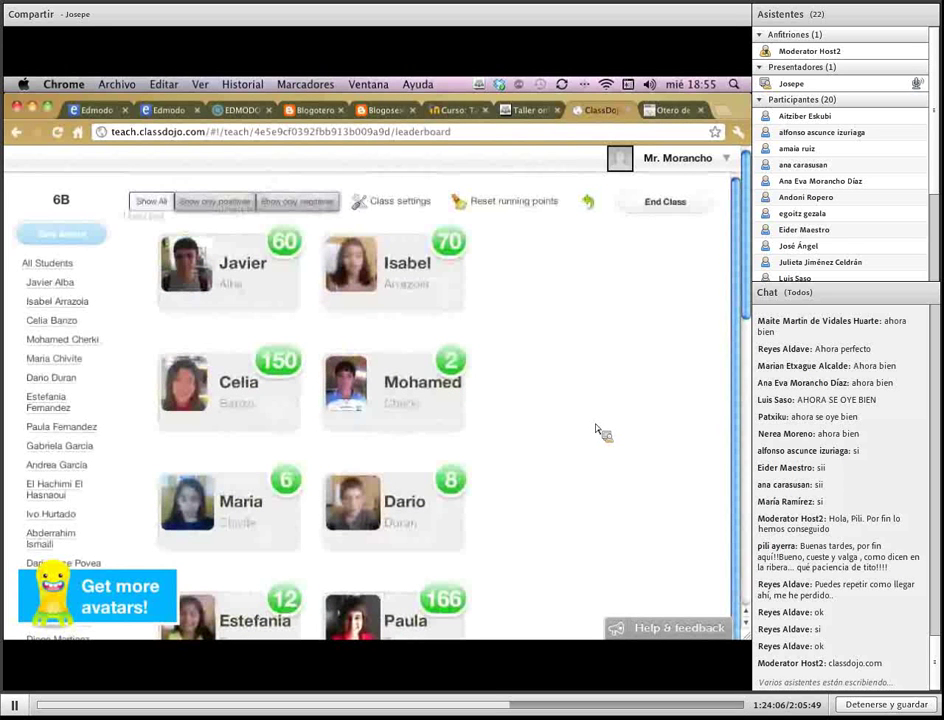
{"action": "left_click", "coordinate": [420, 381]}
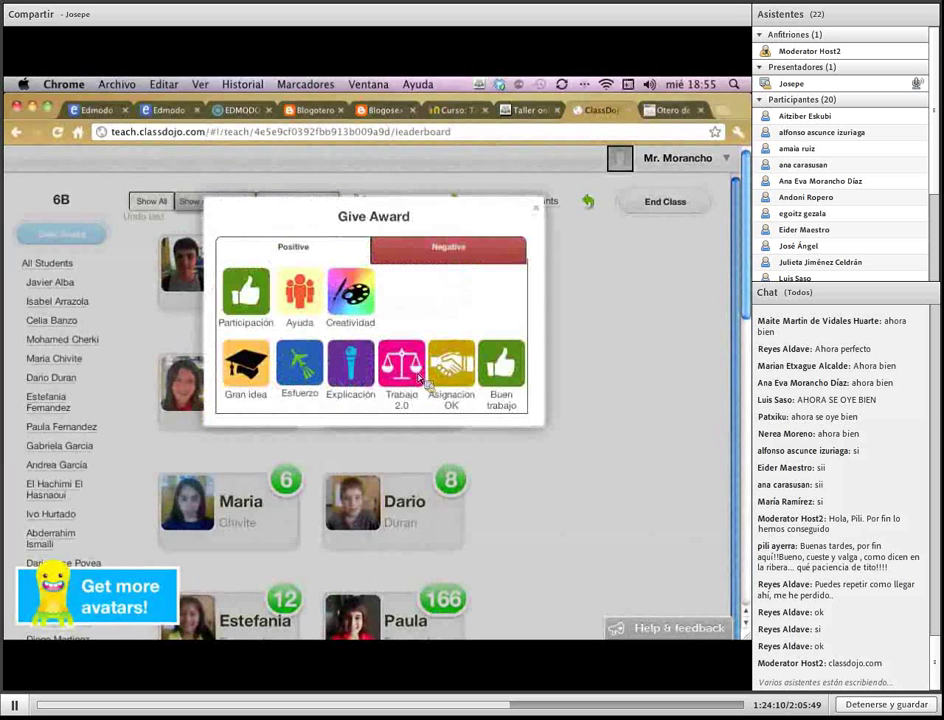
{"action": "left_click", "coordinate": [503, 372]}
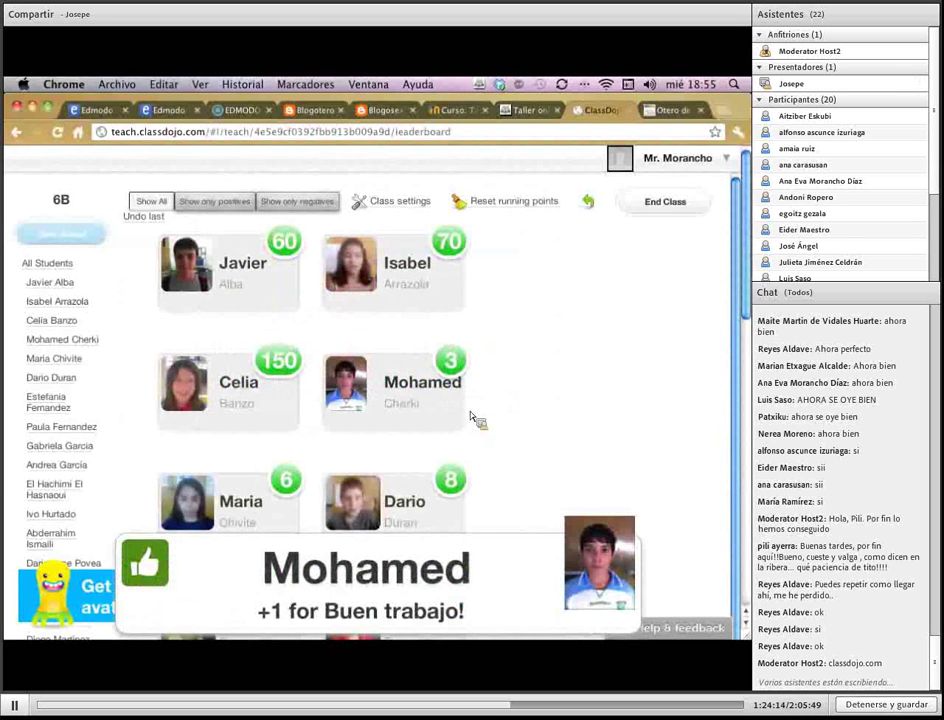
{"action": "left_click", "coordinate": [478, 428]}
{"action": "left_click", "coordinate": [508, 403]}
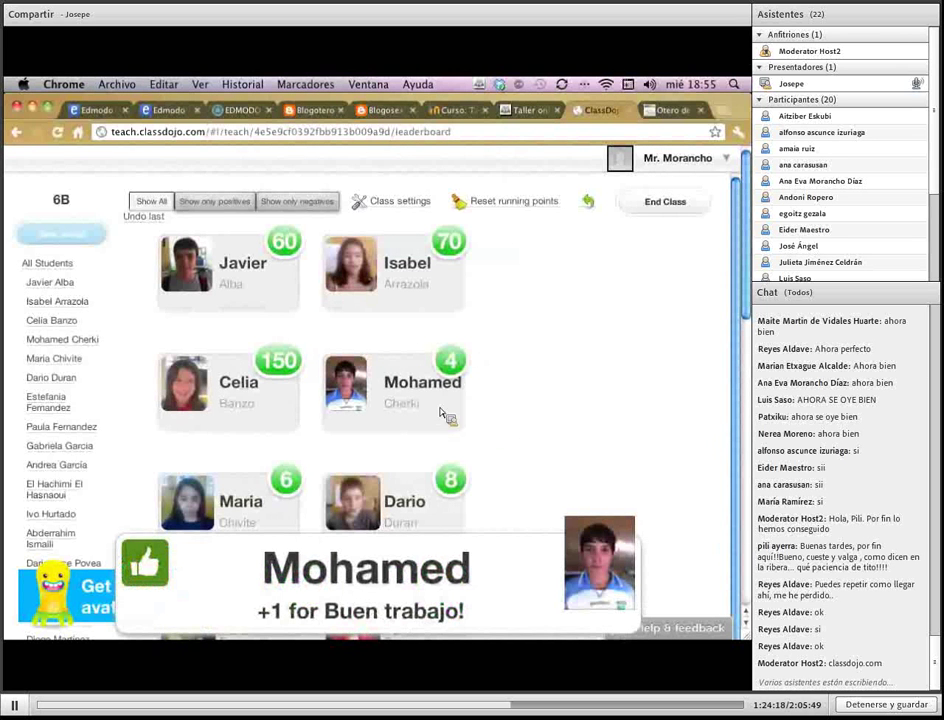
Deduct a point from the same student for Interrupción and end the class to view its report
{"action": "left_click", "coordinate": [432, 402]}
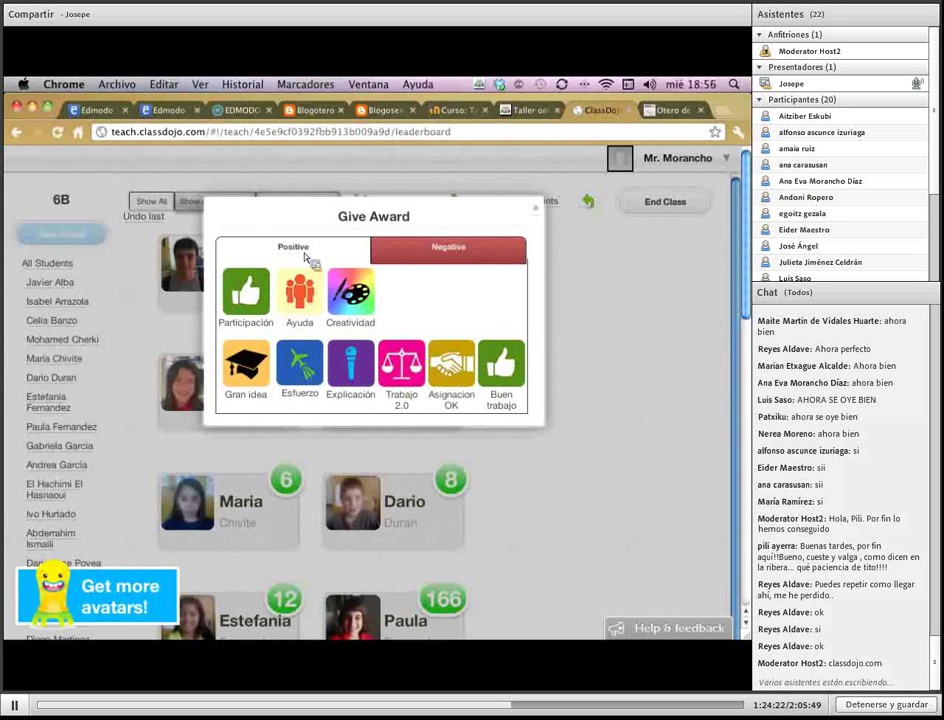
{"action": "left_click", "coordinate": [480, 257]}
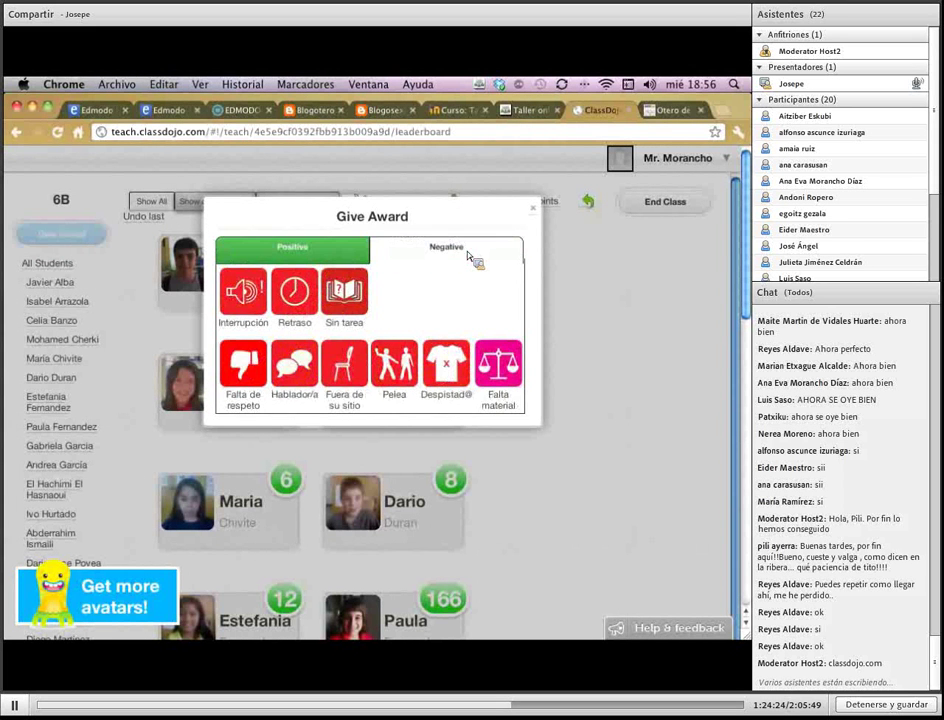
{"action": "left_click", "coordinate": [252, 320]}
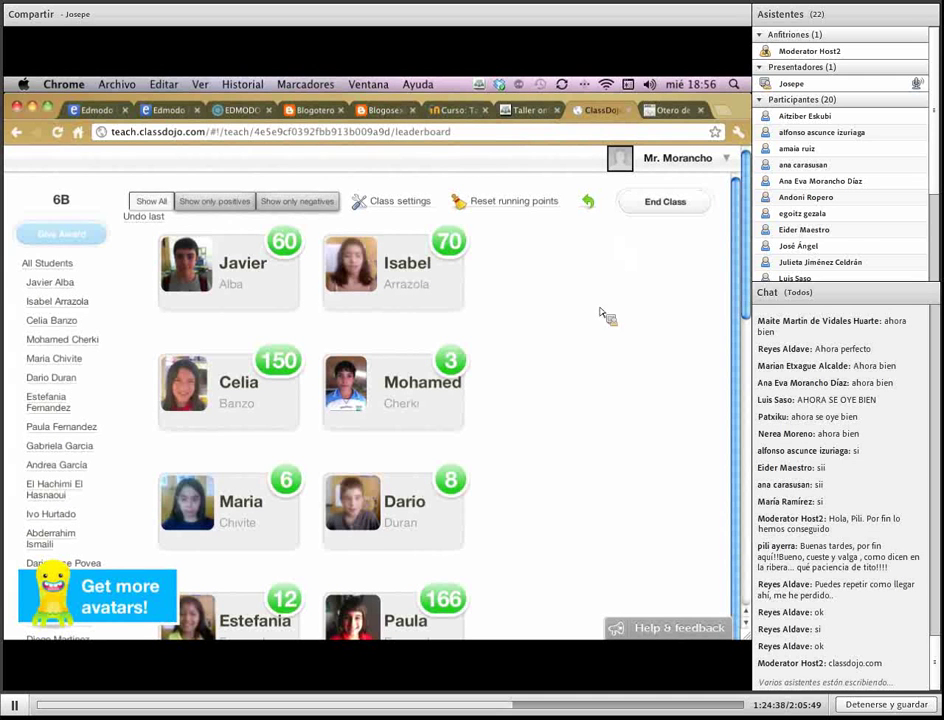
{"action": "left_click", "coordinate": [668, 208]}
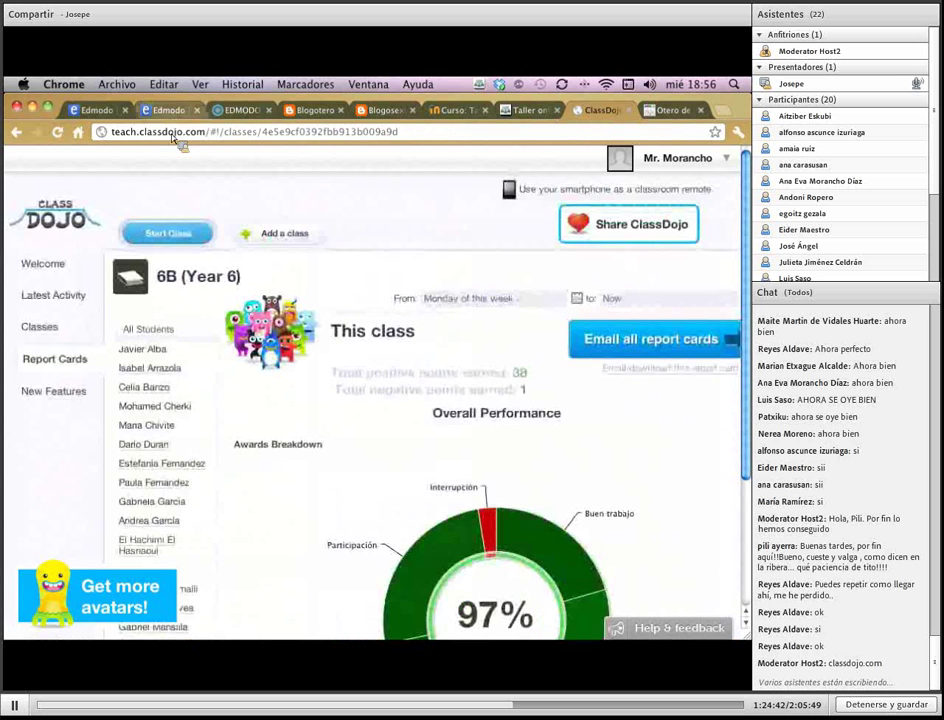
In the second Edmodo account, browse the profile and home feed, then open the 6°B group feed
{"action": "left_click", "coordinate": [95, 110]}
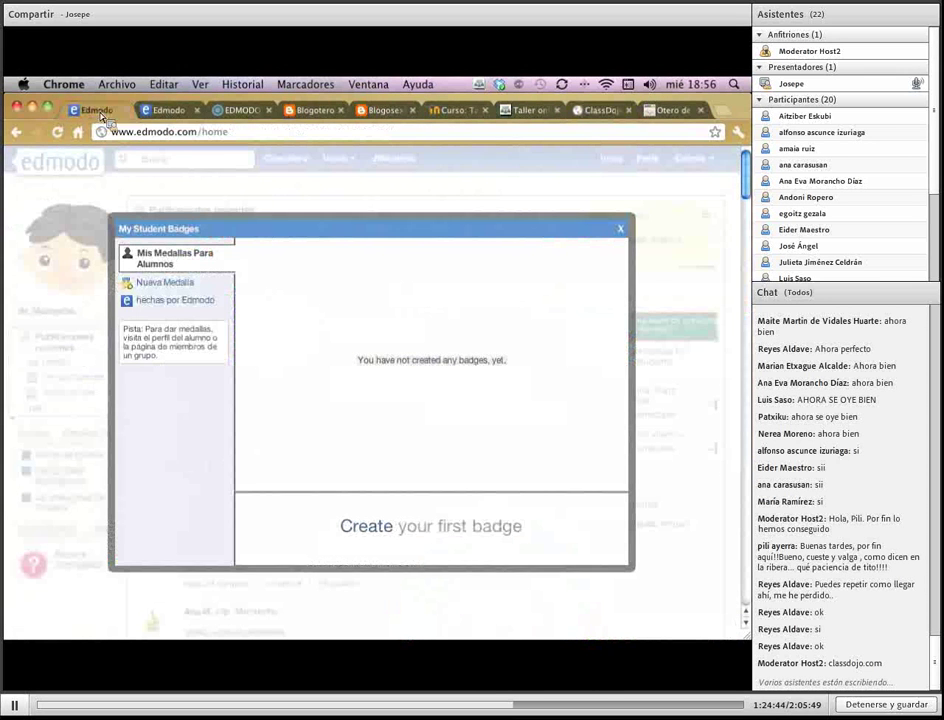
{"action": "left_click", "coordinate": [164, 111]}
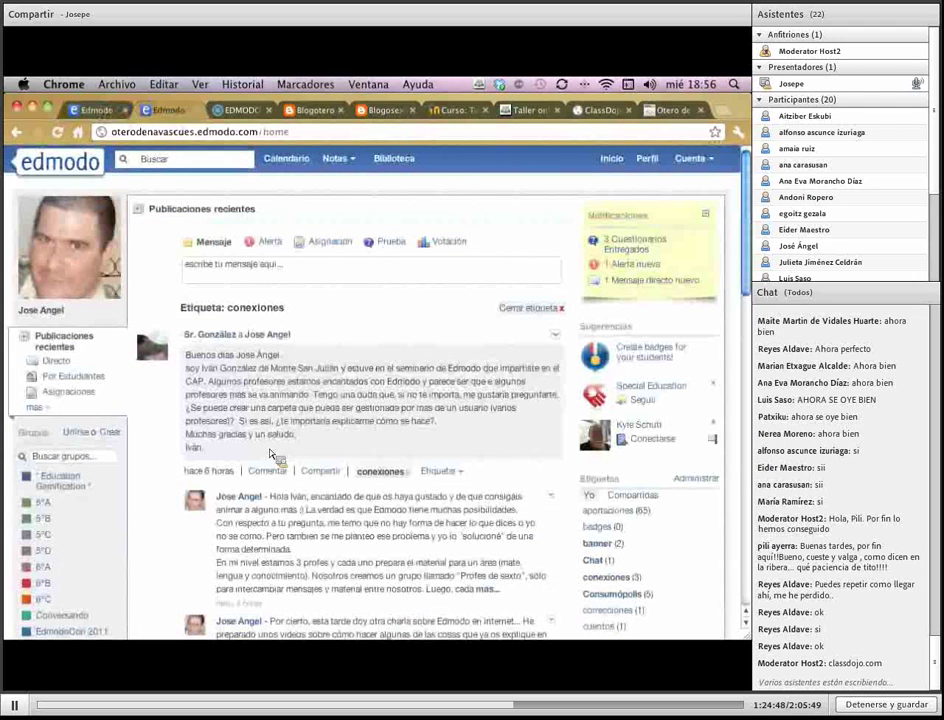
{"action": "left_click", "coordinate": [647, 159]}
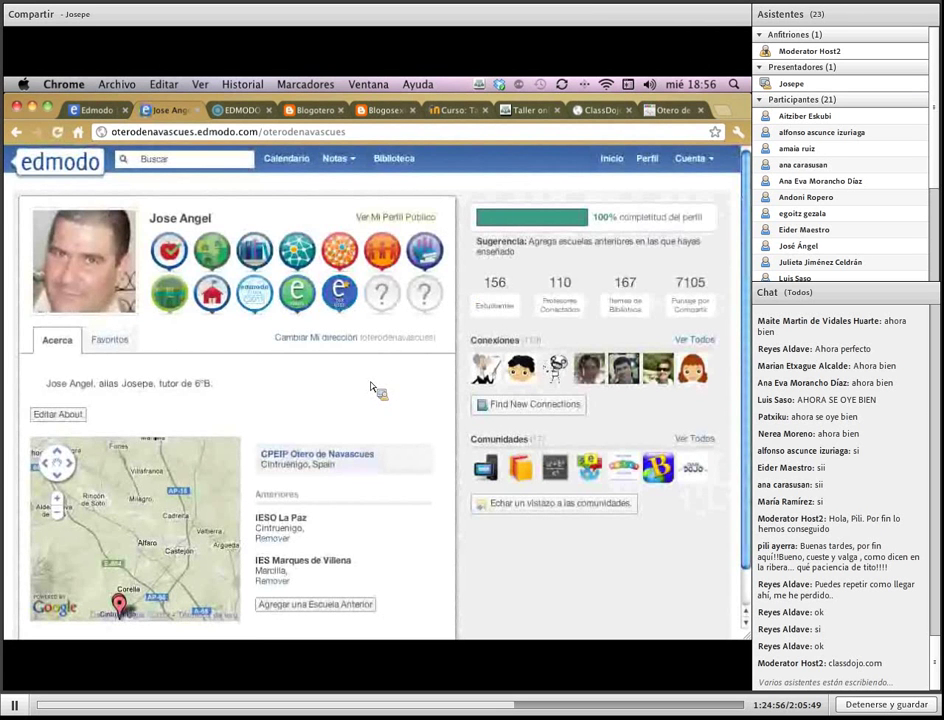
{"action": "left_click", "coordinate": [617, 170]}
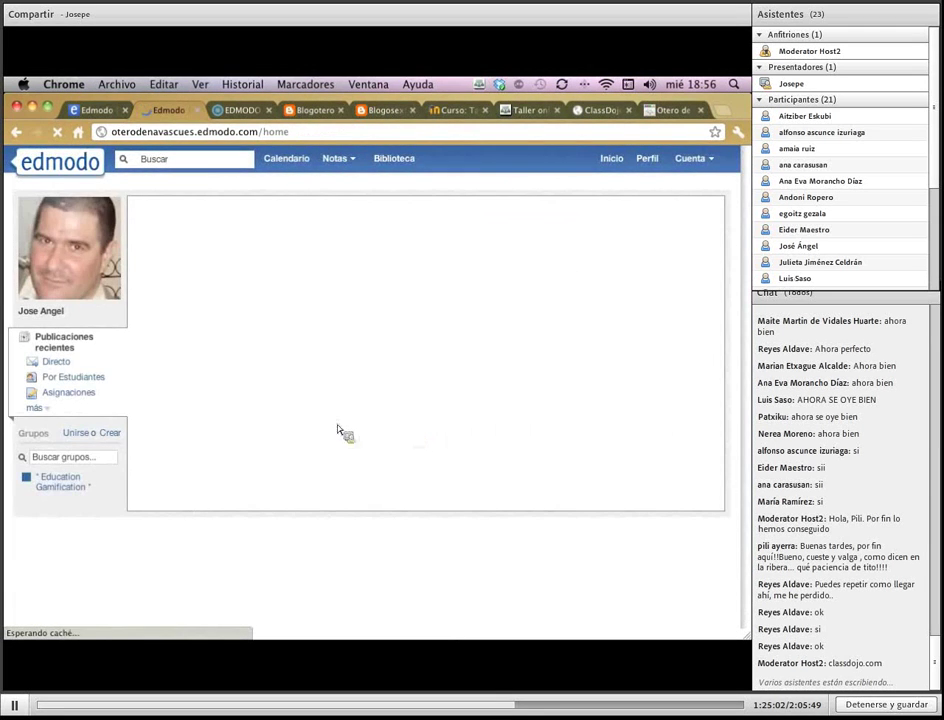
{"action": "left_click", "coordinate": [34, 407]}
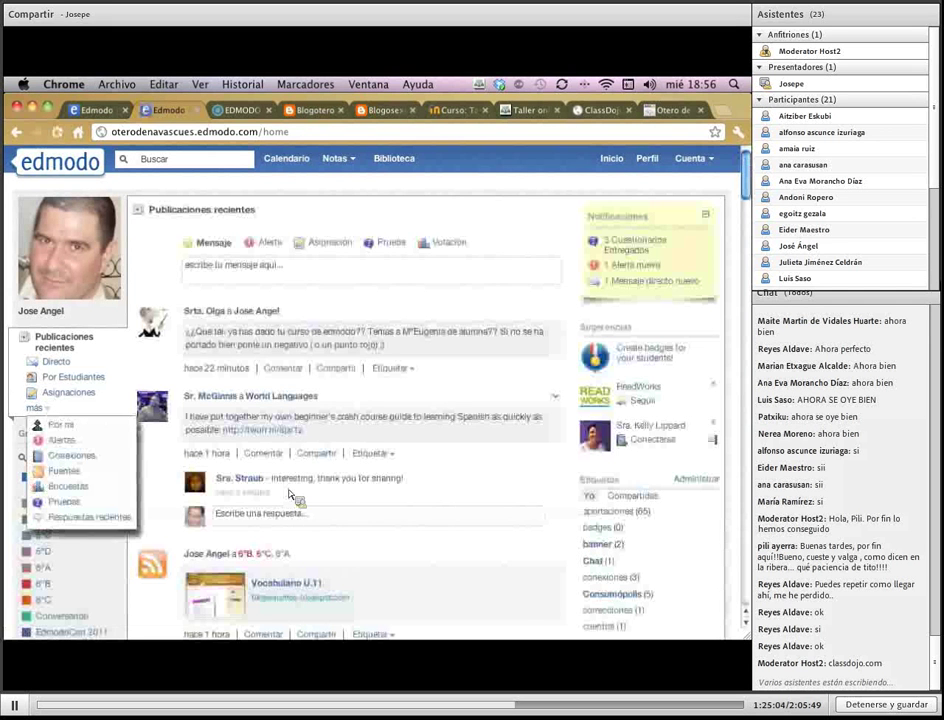
{"action": "left_click", "coordinate": [512, 521]}
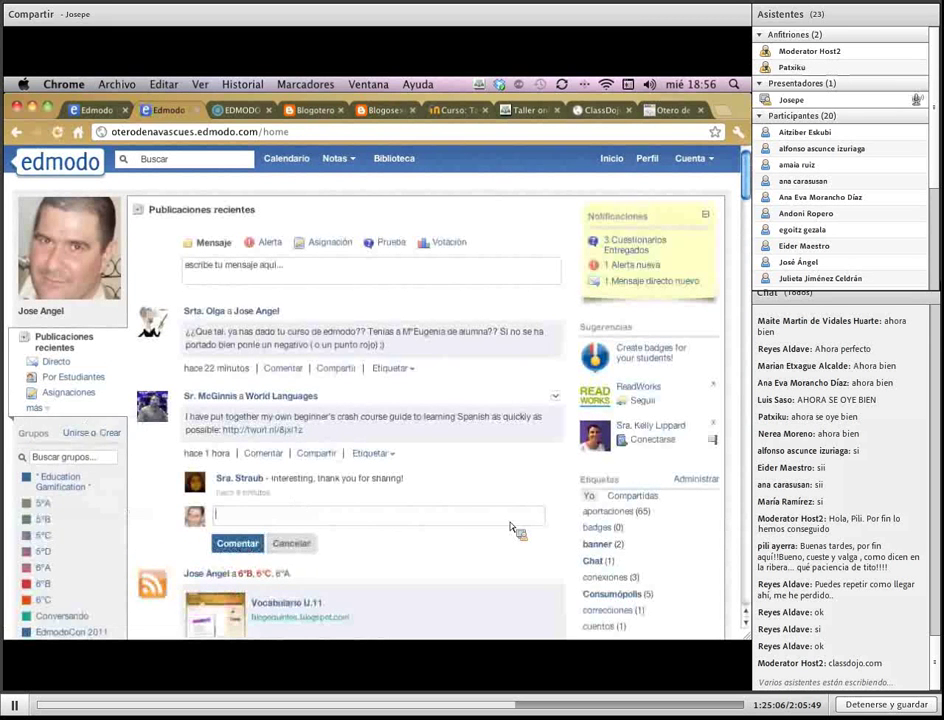
{"action": "scroll", "coordinate": [497, 527], "scroll_direction": "down", "scroll_amount": 3}
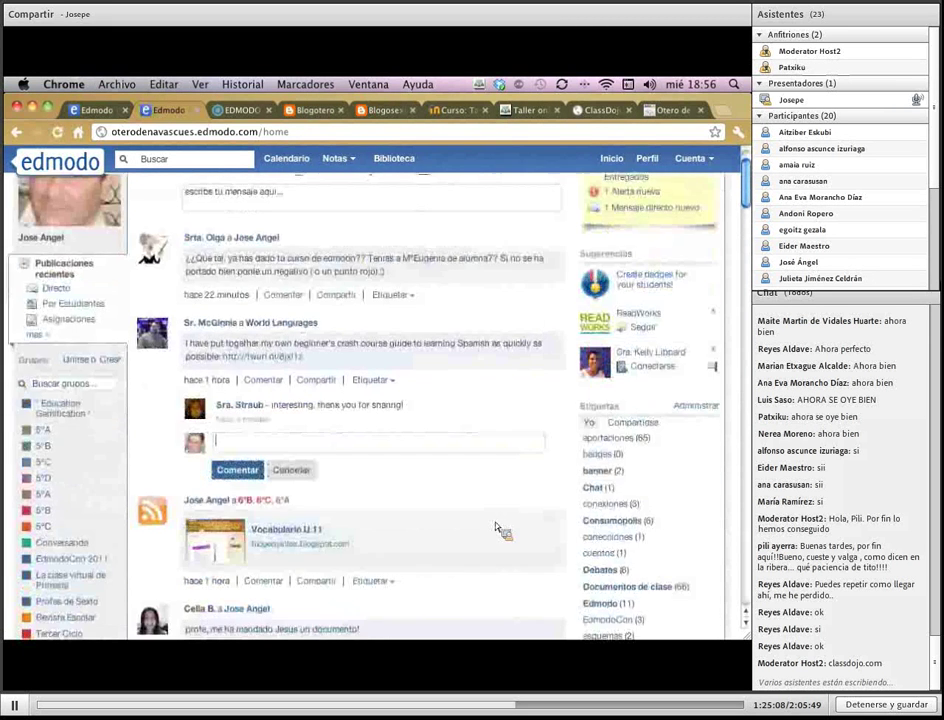
{"action": "left_click", "coordinate": [124, 516]}
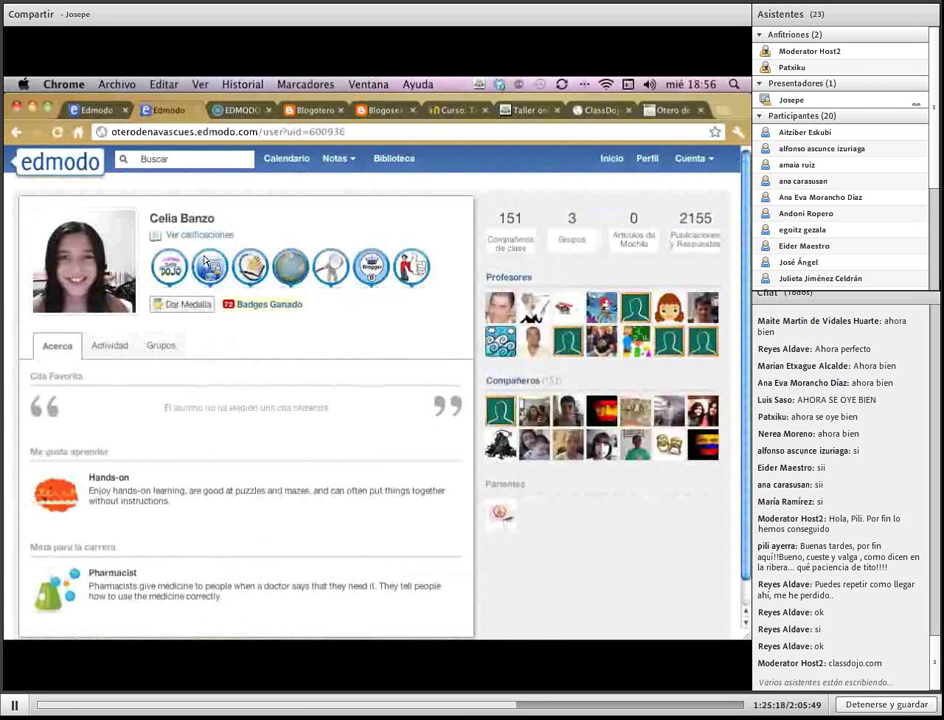
{"action": "left_click", "coordinate": [278, 306]}
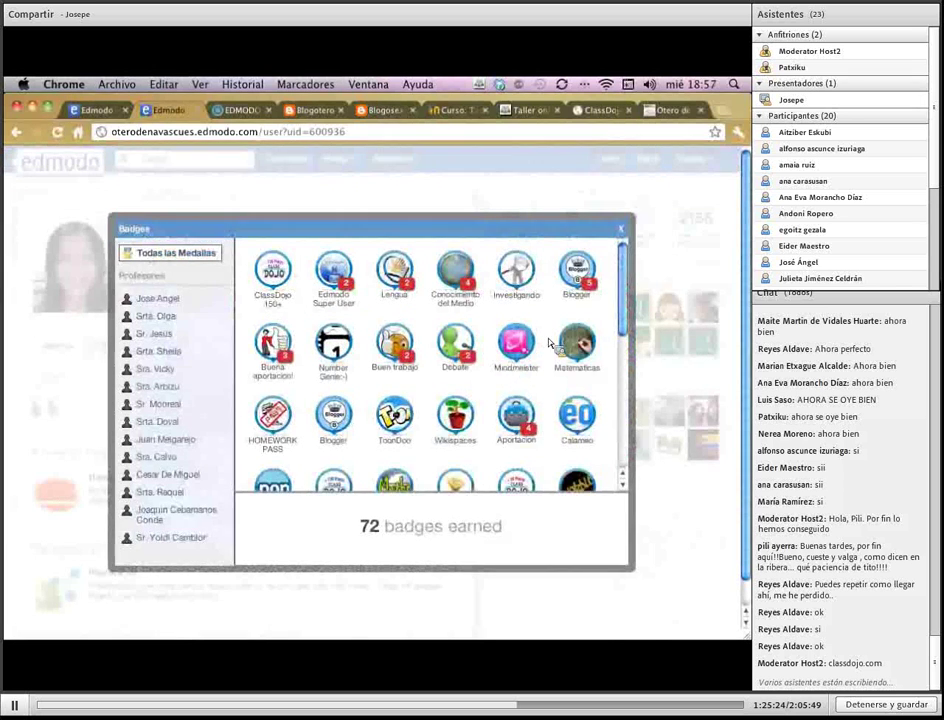
{"action": "scroll", "coordinate": [552, 345], "scroll_direction": "down", "scroll_amount": 3}
{"action": "scroll", "coordinate": [549, 344], "scroll_direction": "up", "scroll_amount": 3}
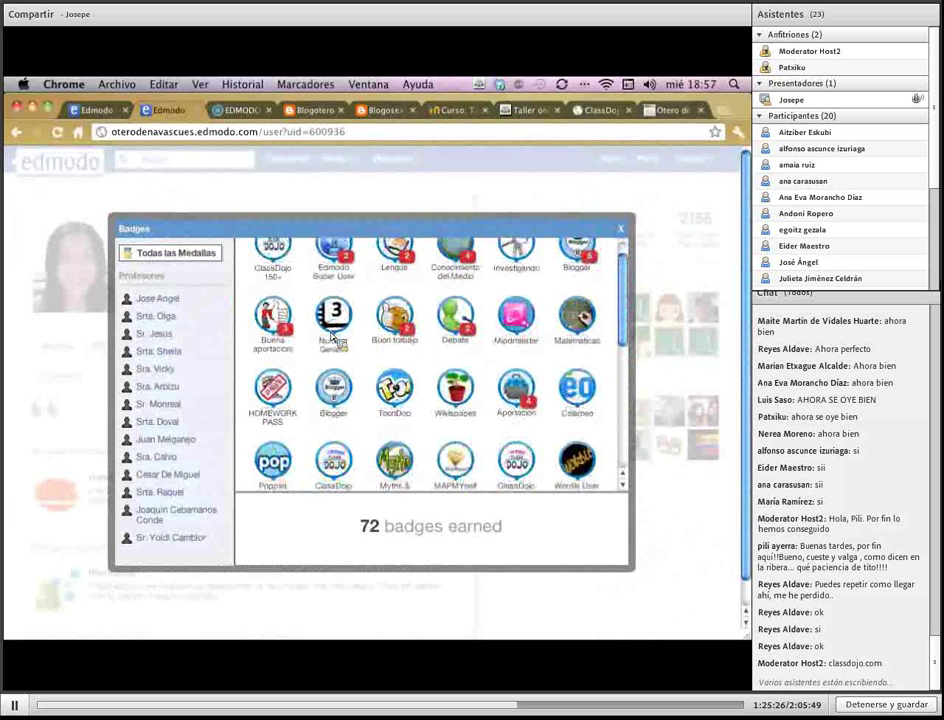
{"action": "scroll", "coordinate": [333, 340], "scroll_direction": "up", "scroll_amount": 1}
{"action": "left_click", "coordinate": [340, 260]}
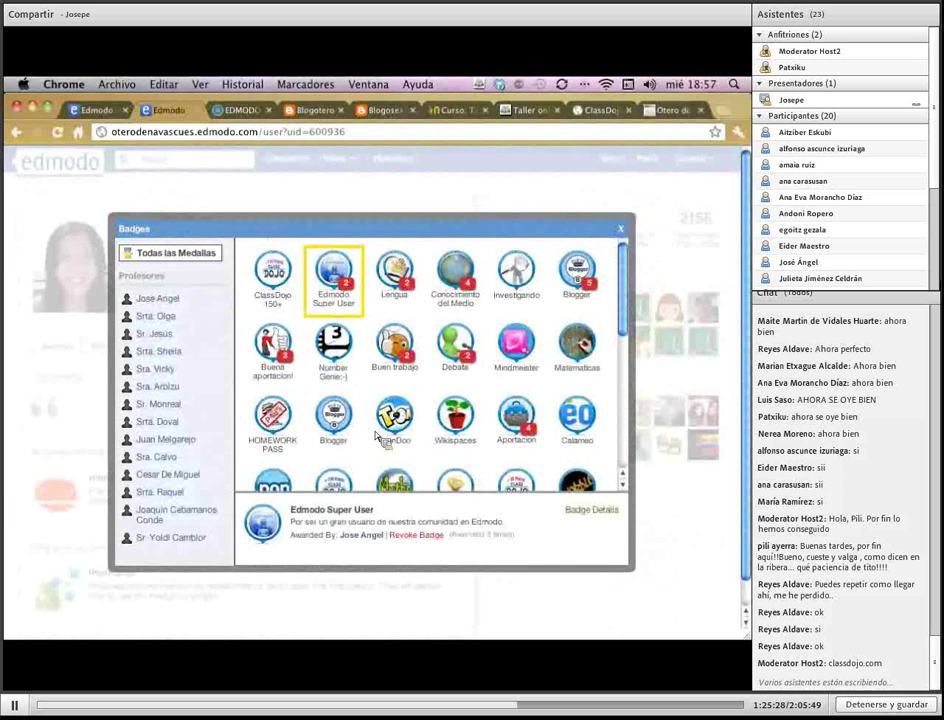
{"action": "left_click", "coordinate": [610, 515]}
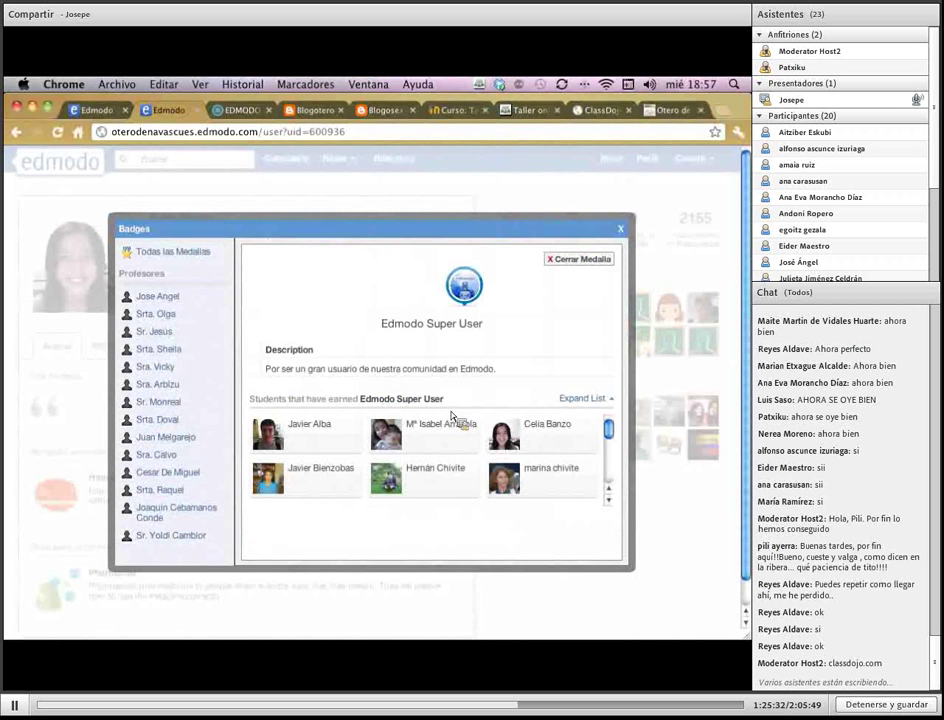
{"action": "left_click_drag", "start_coordinate": [296, 369], "coordinate": [369, 384]}
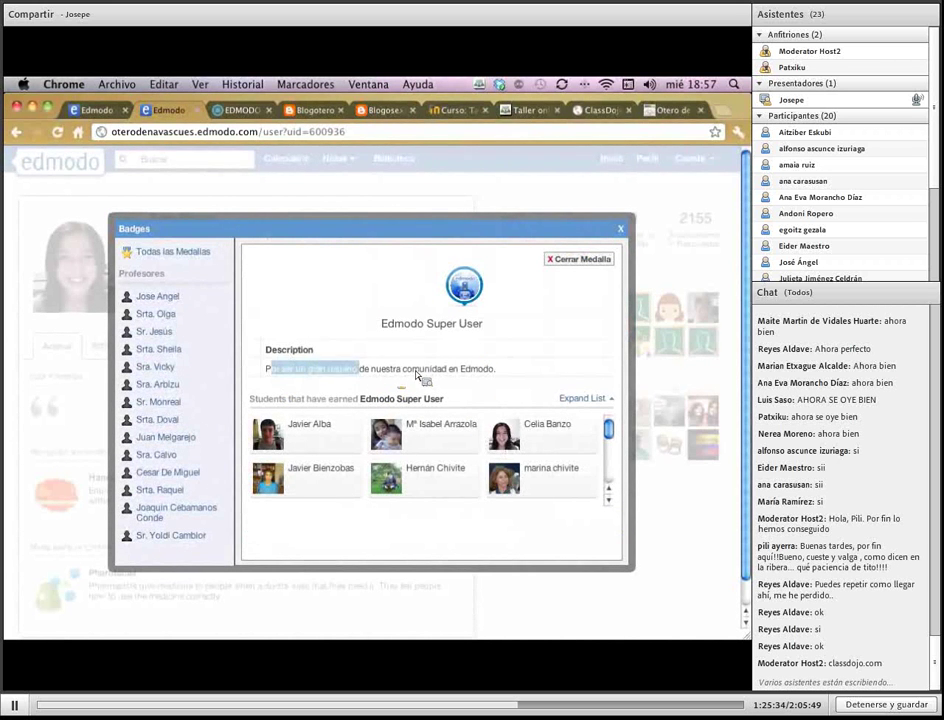
{"action": "left_click", "coordinate": [467, 403]}
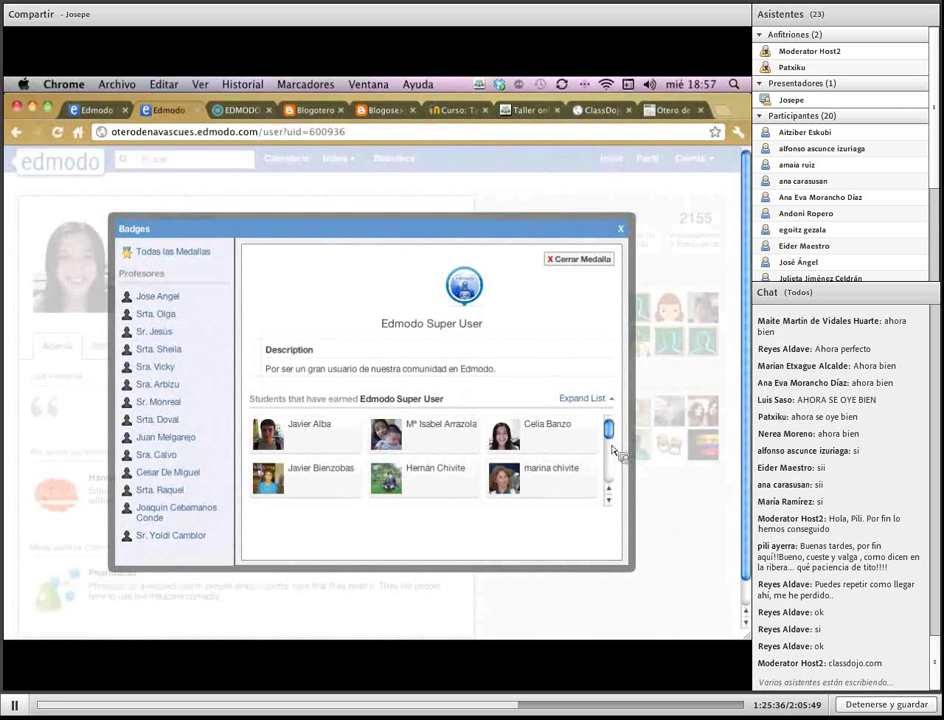
{"action": "scroll", "coordinate": [611, 441], "scroll_direction": "down", "scroll_amount": 1}
{"action": "mouse_move", "coordinate": [611, 441]}
{"action": "left_mouse_down"}
{"action": "mouse_move", "coordinate": [613, 480]}
{"action": "mouse_move", "coordinate": [611, 430]}
{"action": "left_mouse_up"}
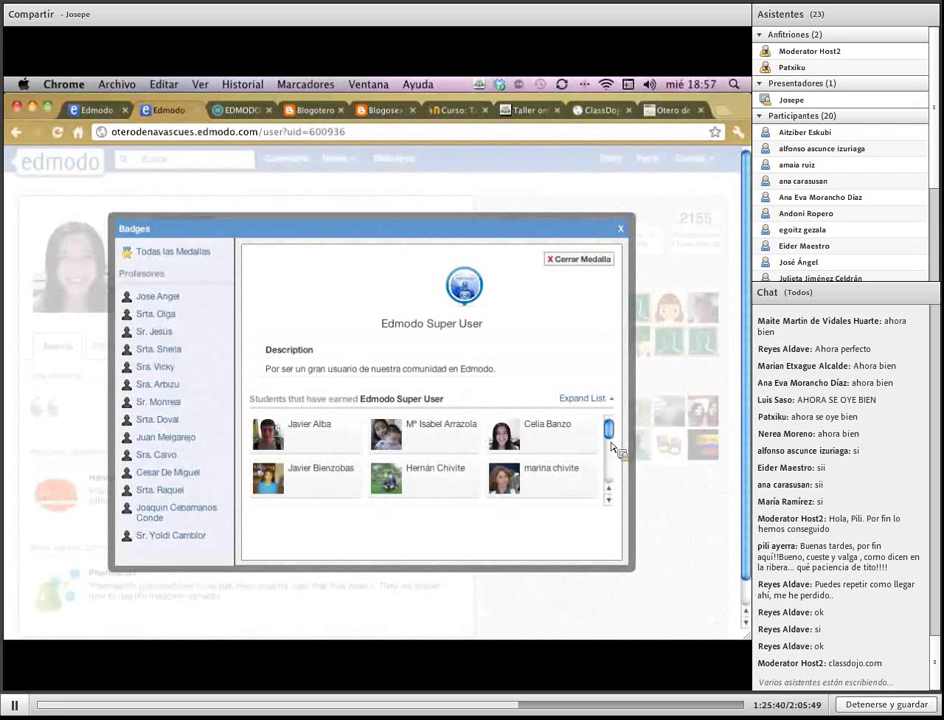
{"action": "left_click", "coordinate": [621, 230]}
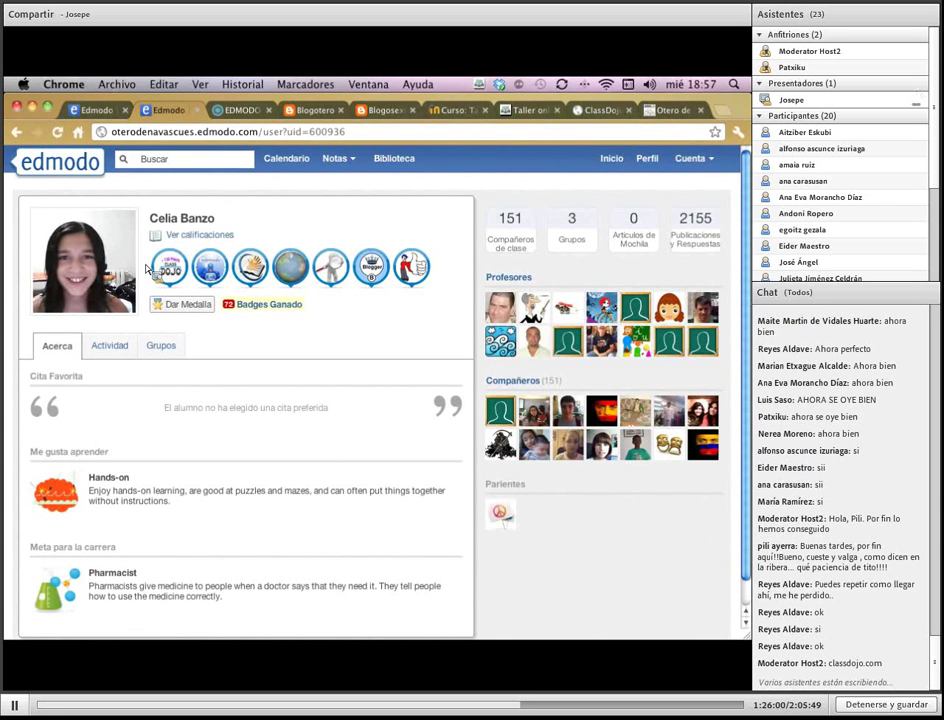
Return to the home feed showing recent posts, then switch to the first Edmodo account
{"action": "left_click", "coordinate": [611, 160]}
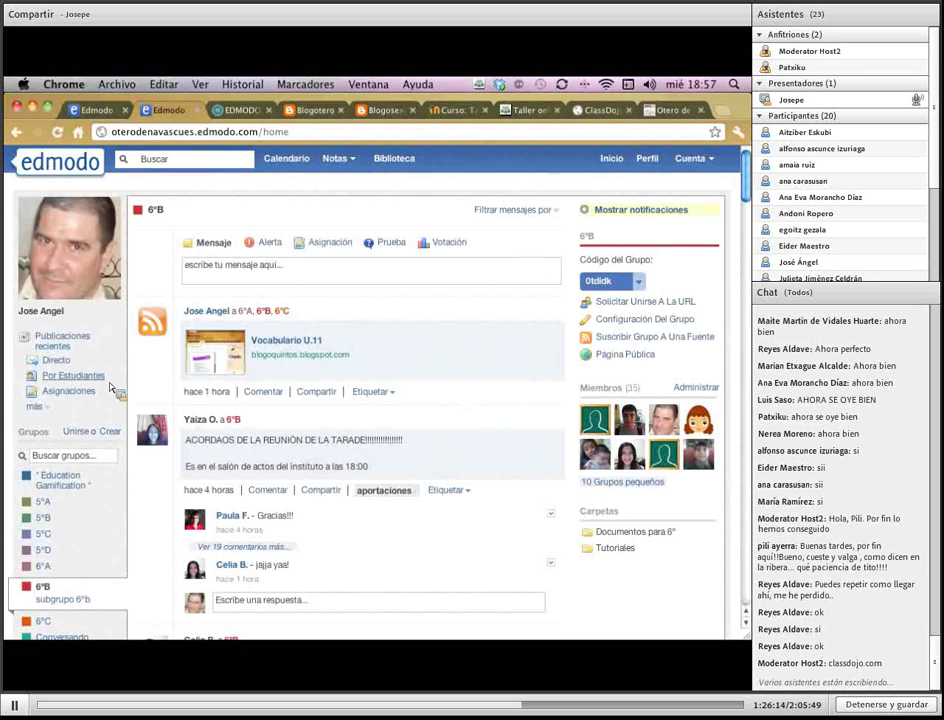
{"action": "left_click", "coordinate": [58, 343]}
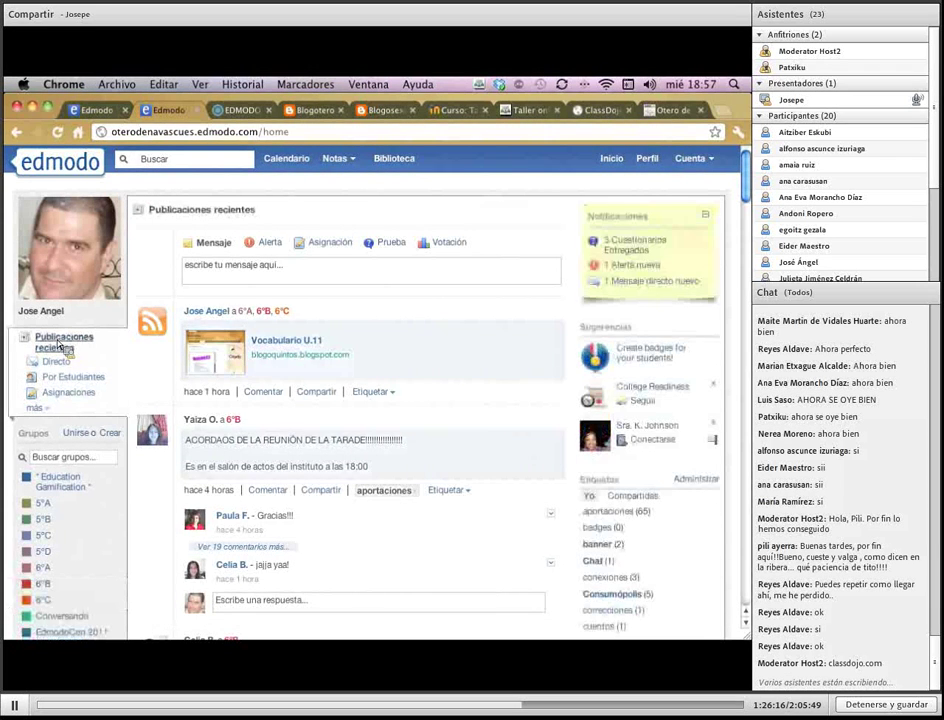
{"action": "left_click", "coordinate": [101, 110]}
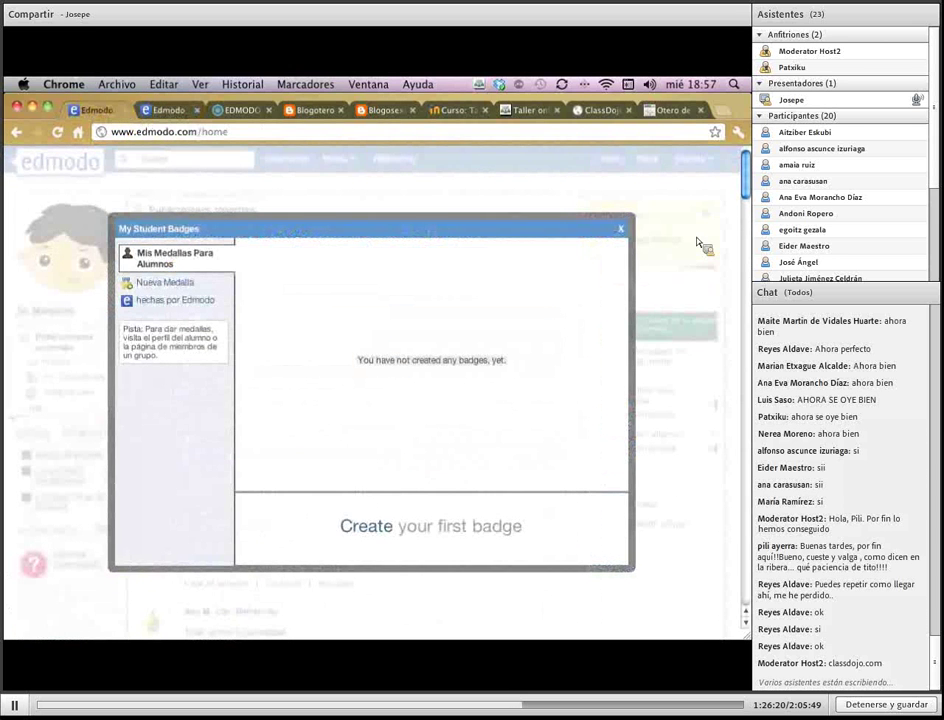
Reopen My Student Badges, view Edmodo's and your own badges, and start a new badge
{"action": "left_click", "coordinate": [620, 229]}
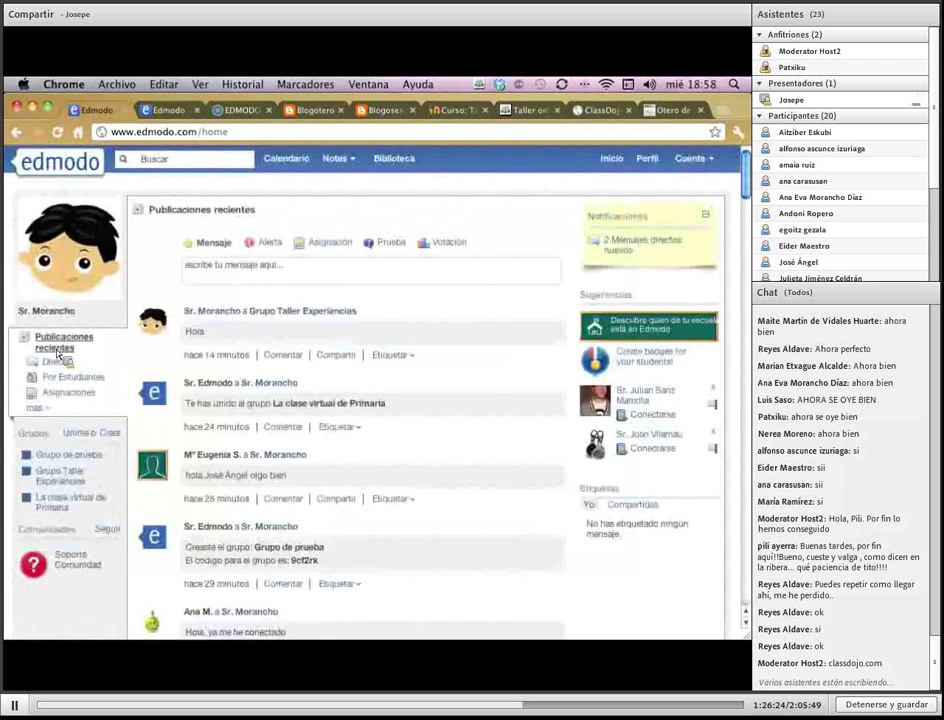
{"action": "left_click", "coordinate": [662, 366]}
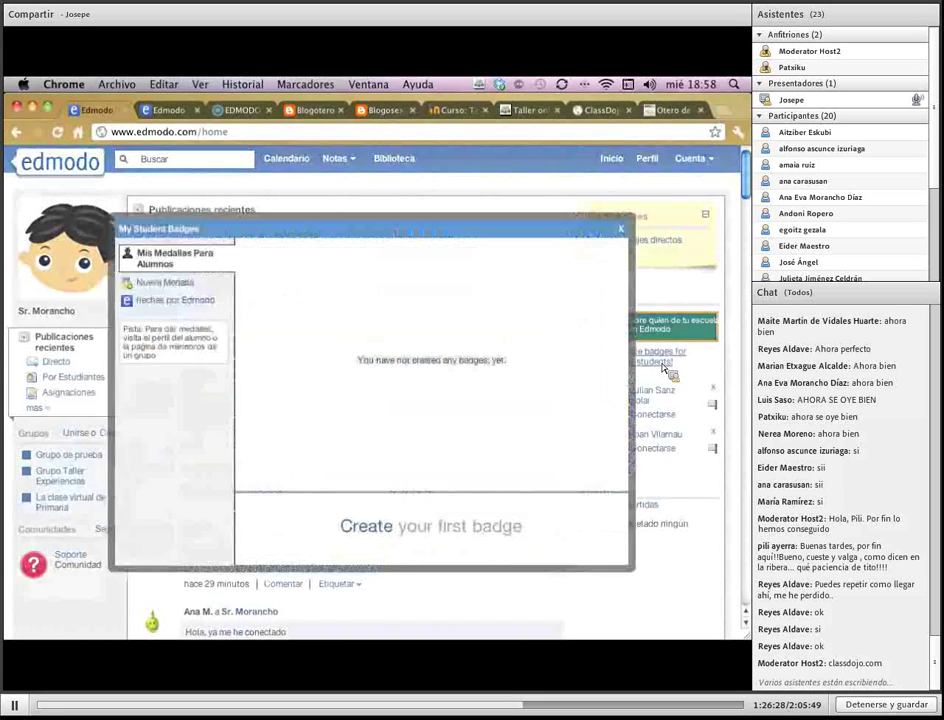
{"action": "left_click", "coordinate": [153, 301]}
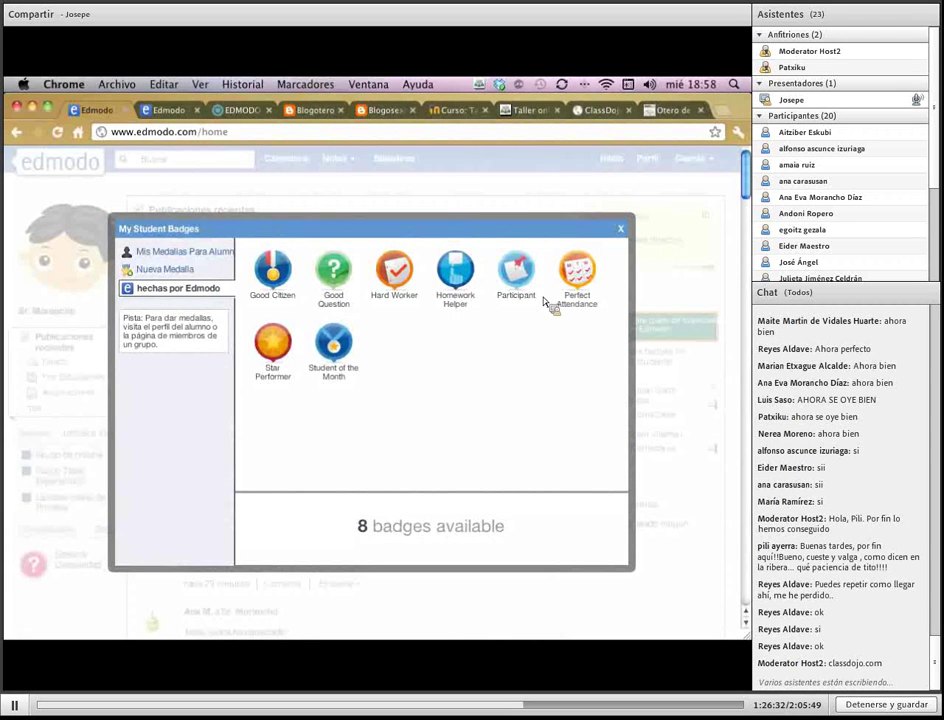
{"action": "left_click", "coordinate": [173, 252]}
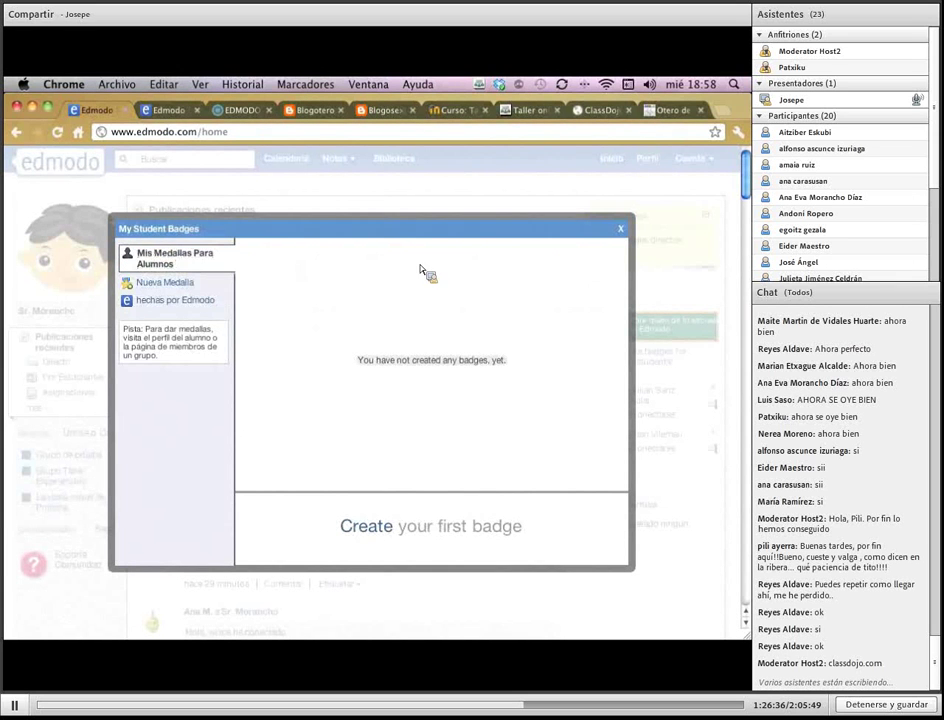
{"action": "left_click", "coordinate": [165, 284]}
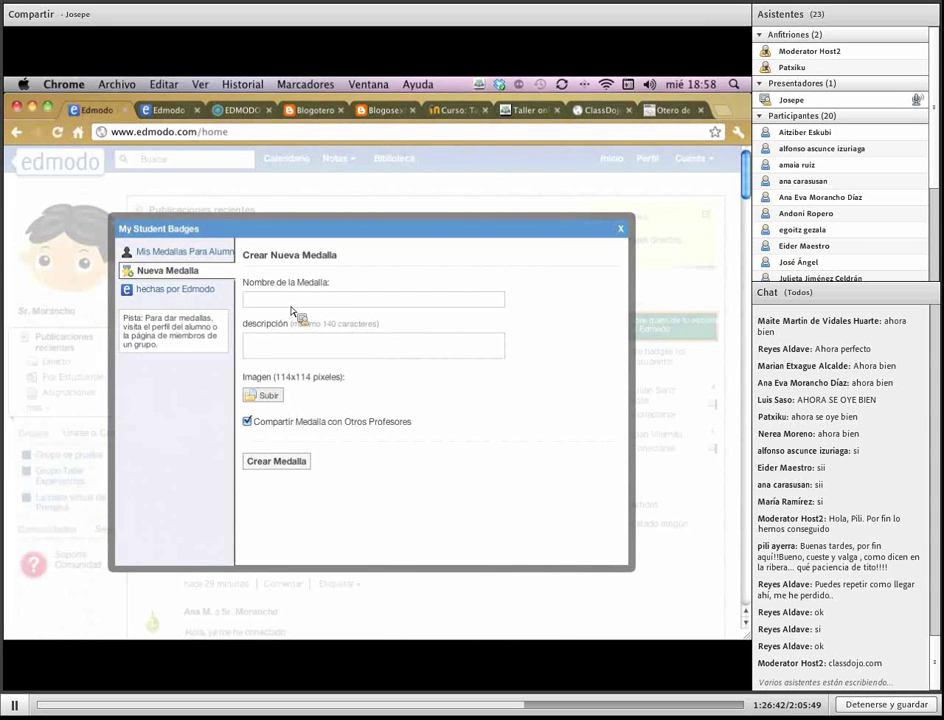
Create badge 'Por ser buen estudiante' described 'Por trabajar muy bien' with image aaa_badge.png
{"action": "type", "text": "Por ser buen estudiante"}
{"action": "key", "text": "Tab"}
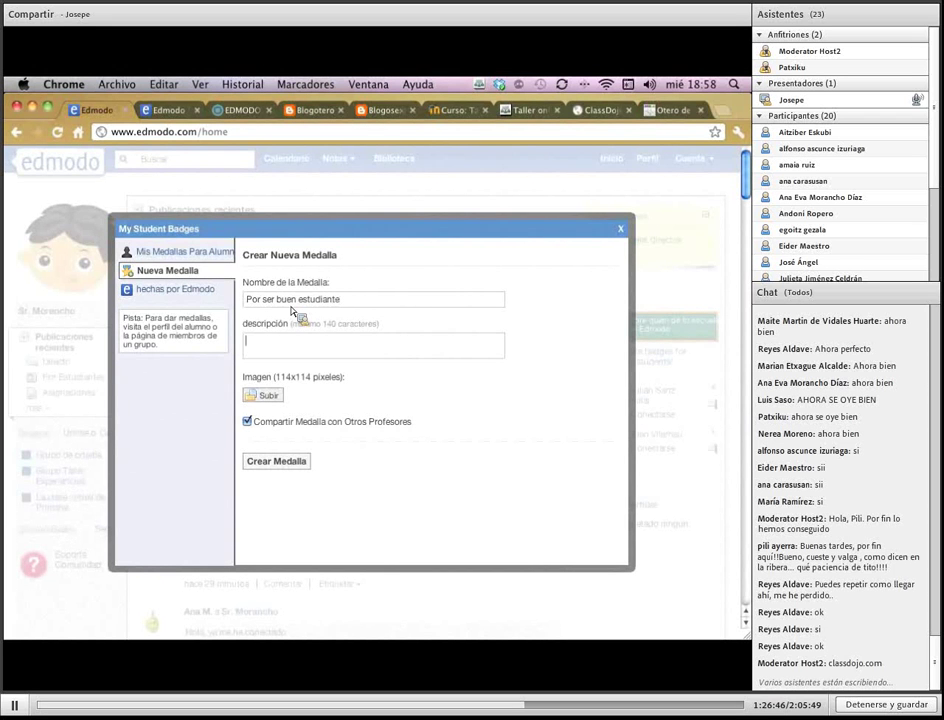
{"action": "type", "text": "Por trabajar muy bien"}
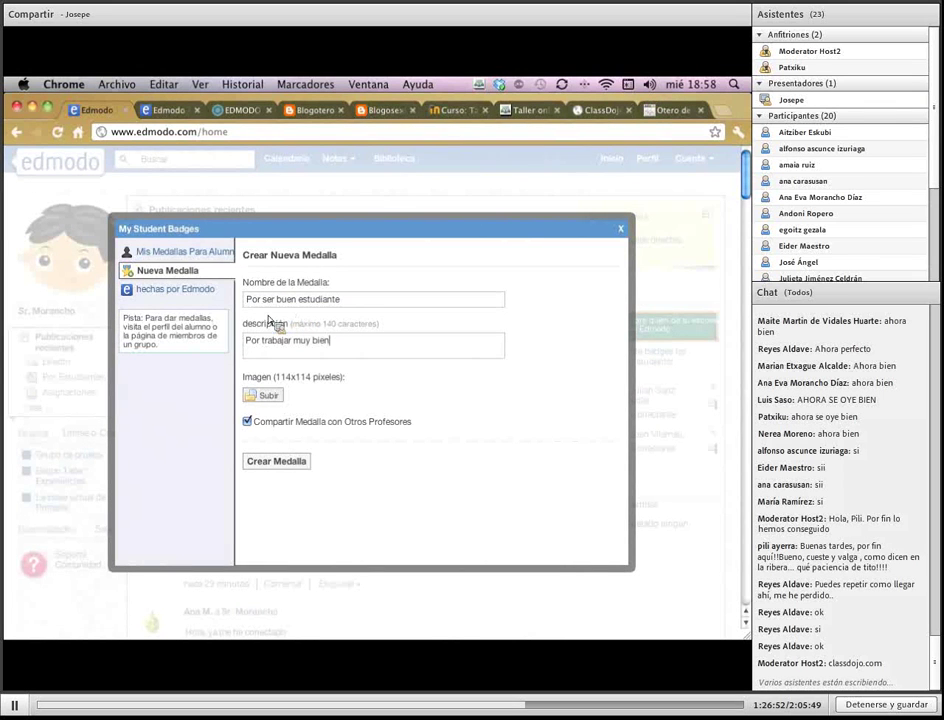
{"action": "left_click", "coordinate": [272, 398]}
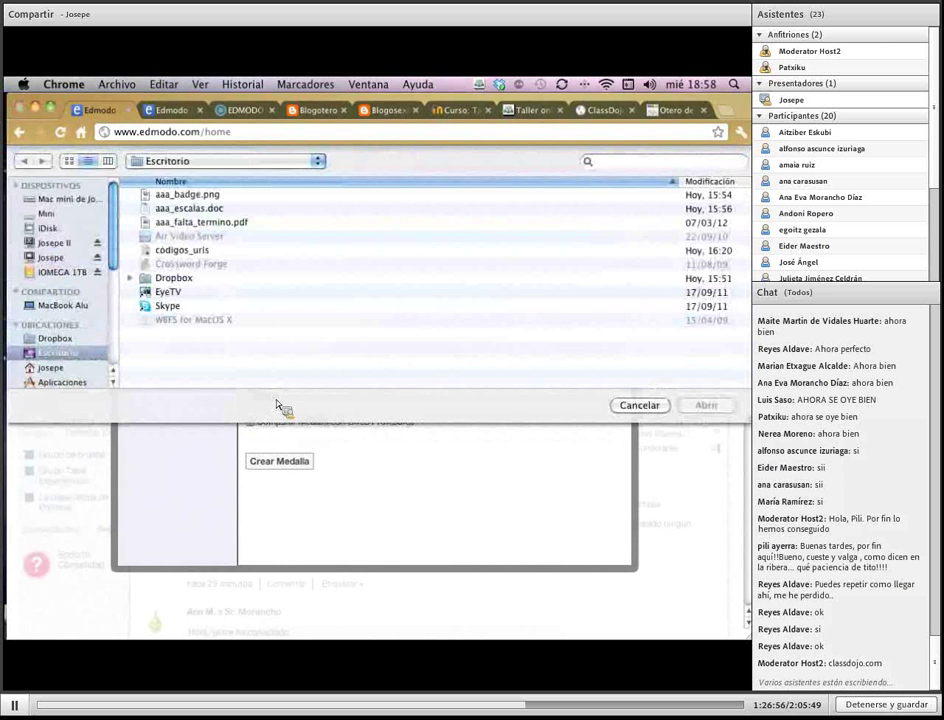
{"action": "double_click", "coordinate": [210, 199]}
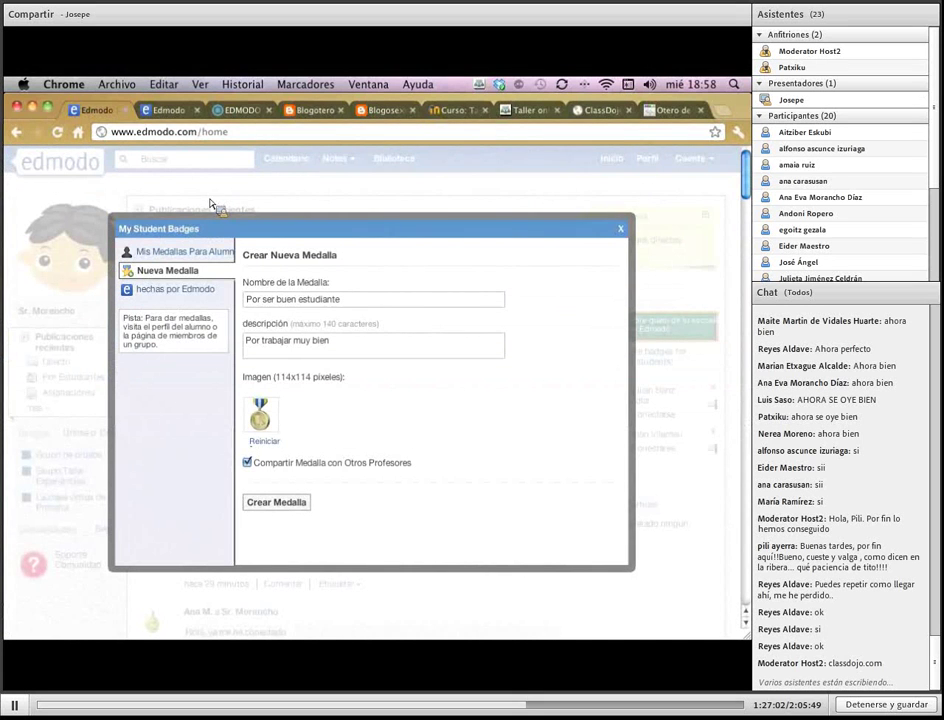
{"action": "left_click", "coordinate": [304, 511]}
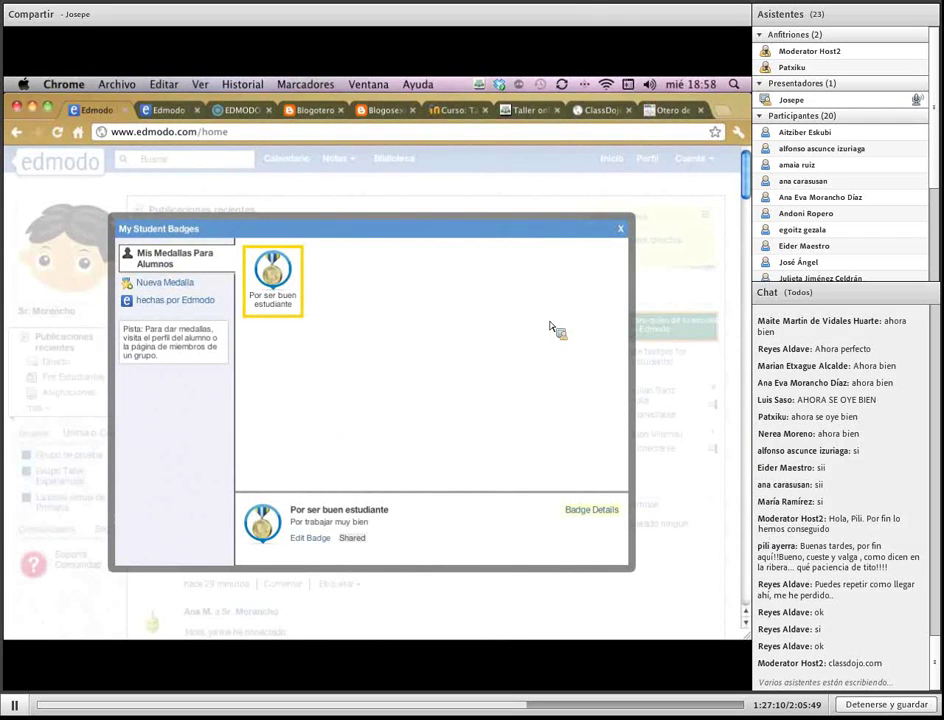
{"action": "left_click", "coordinate": [621, 230]}
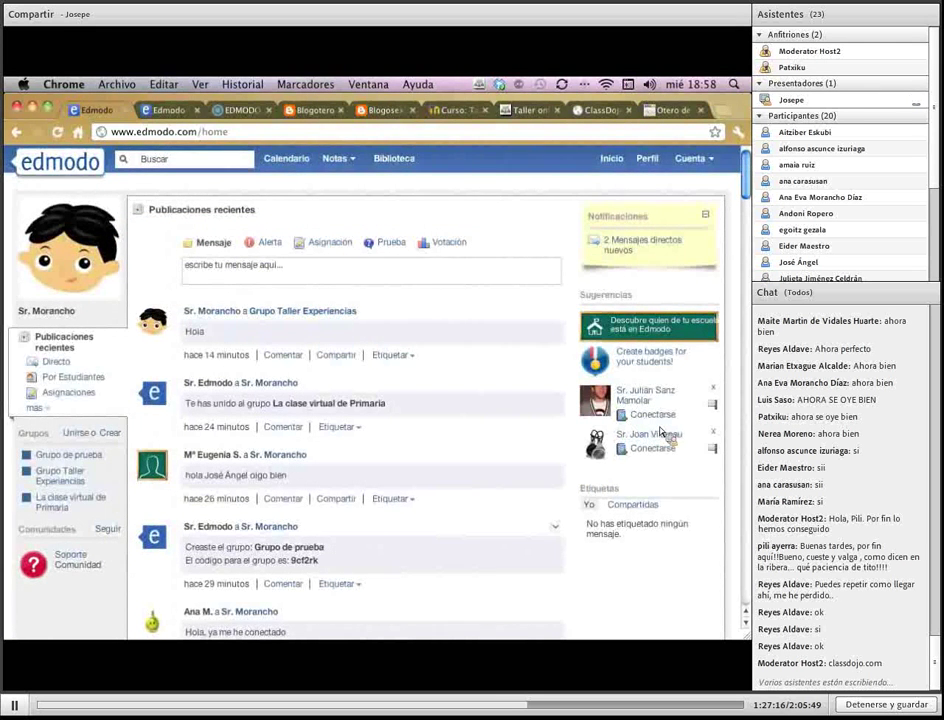
Award the 'Por ser buen estudiante' badge to all three students in Grupo Taller Experiencias
{"action": "left_click", "coordinate": [77, 486]}
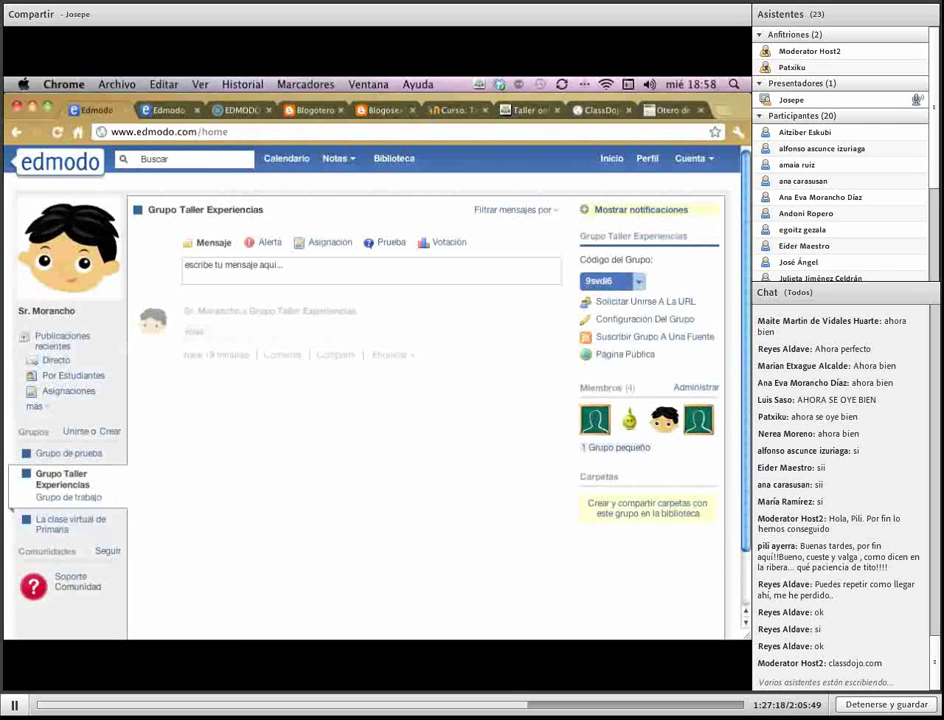
{"action": "left_click", "coordinate": [700, 392]}
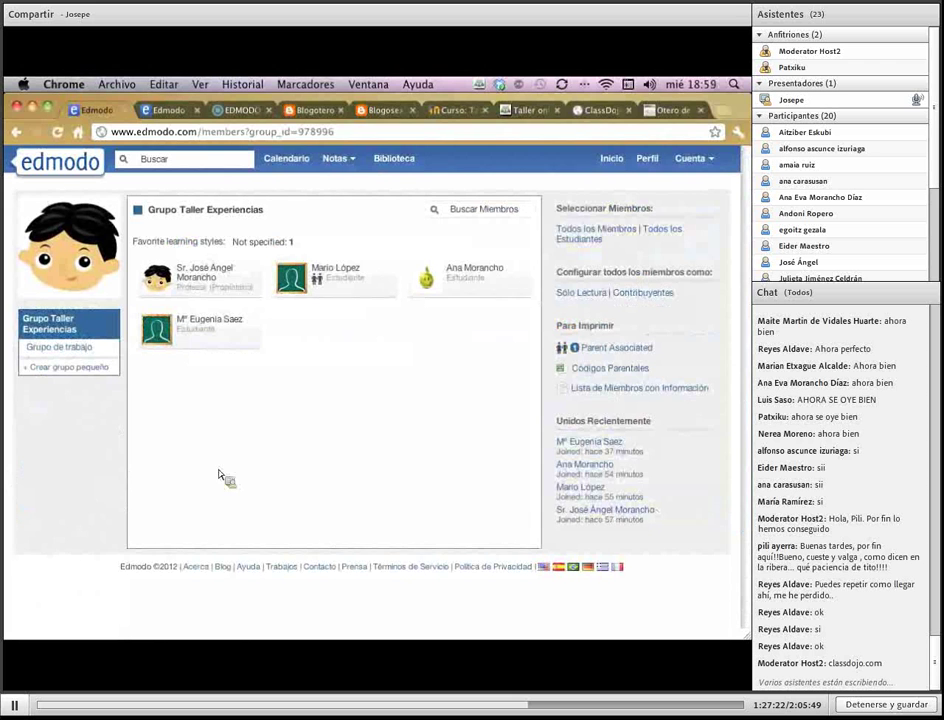
{"action": "left_click", "coordinate": [340, 287]}
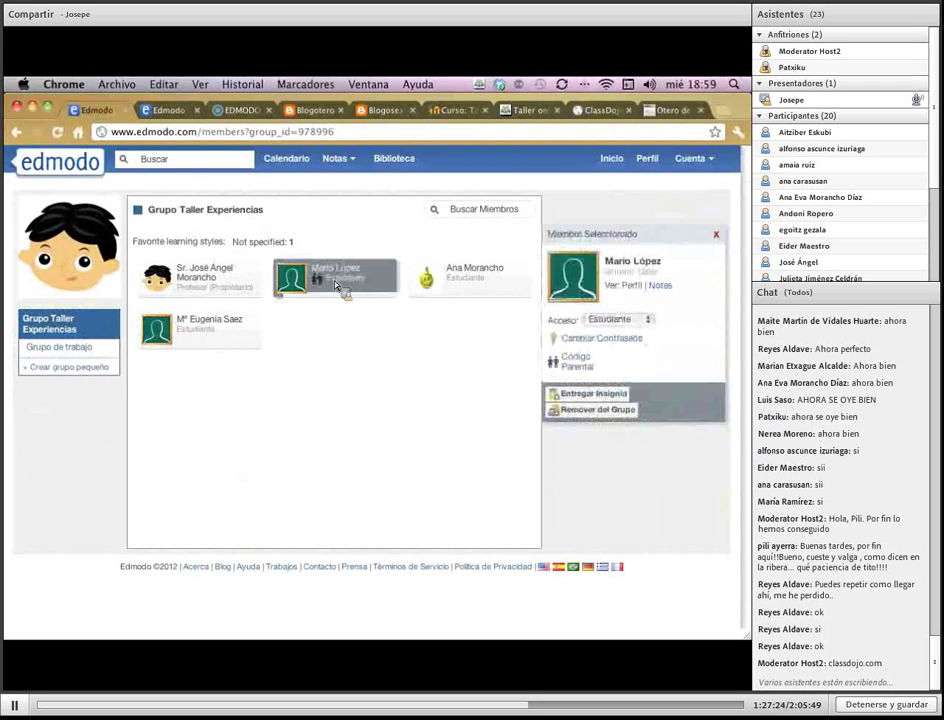
{"action": "left_click", "coordinate": [478, 295]}
{"action": "left_click", "coordinate": [206, 333]}
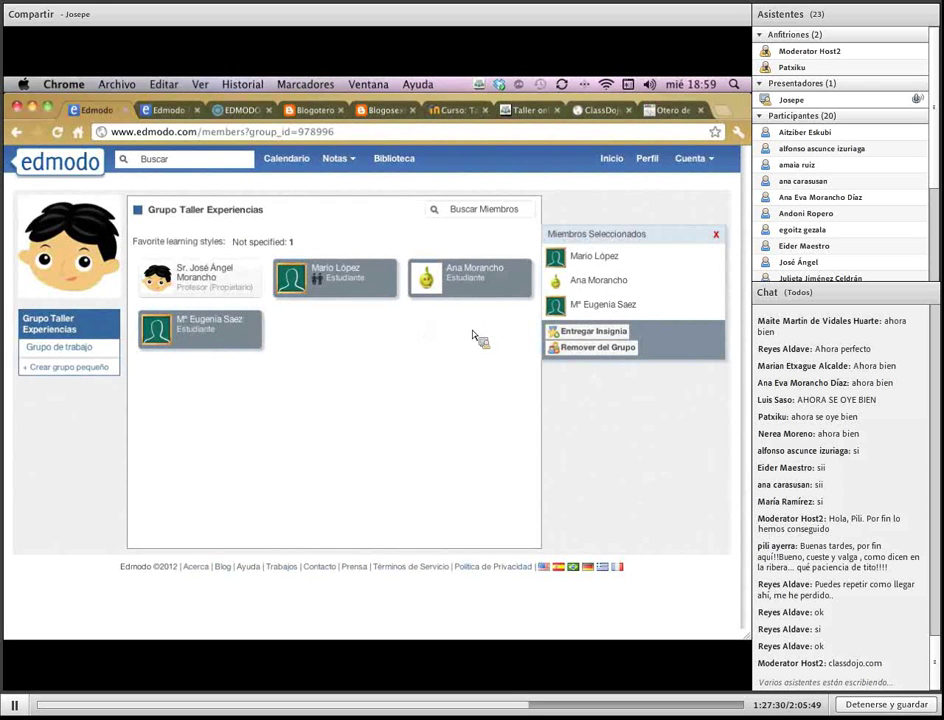
{"action": "left_click", "coordinate": [596, 338]}
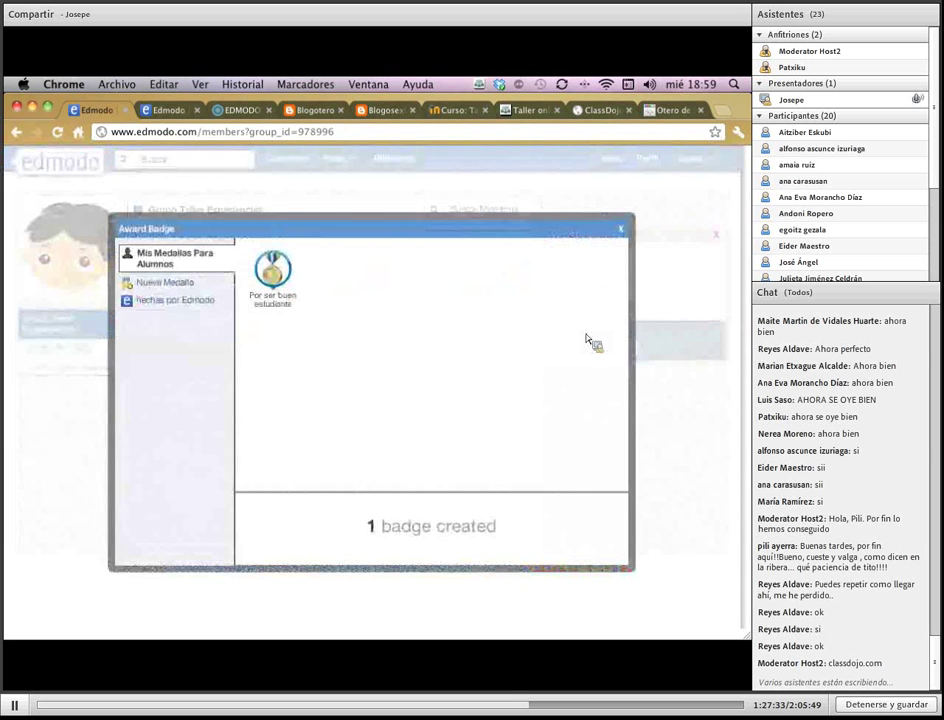
{"action": "left_click", "coordinate": [275, 272]}
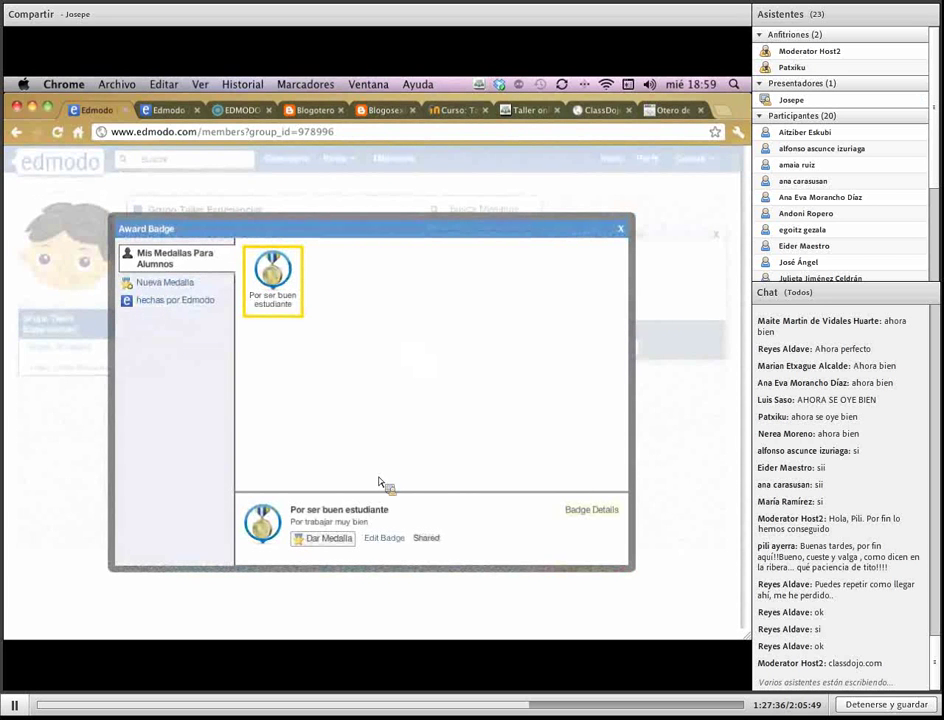
{"action": "left_click", "coordinate": [339, 546]}
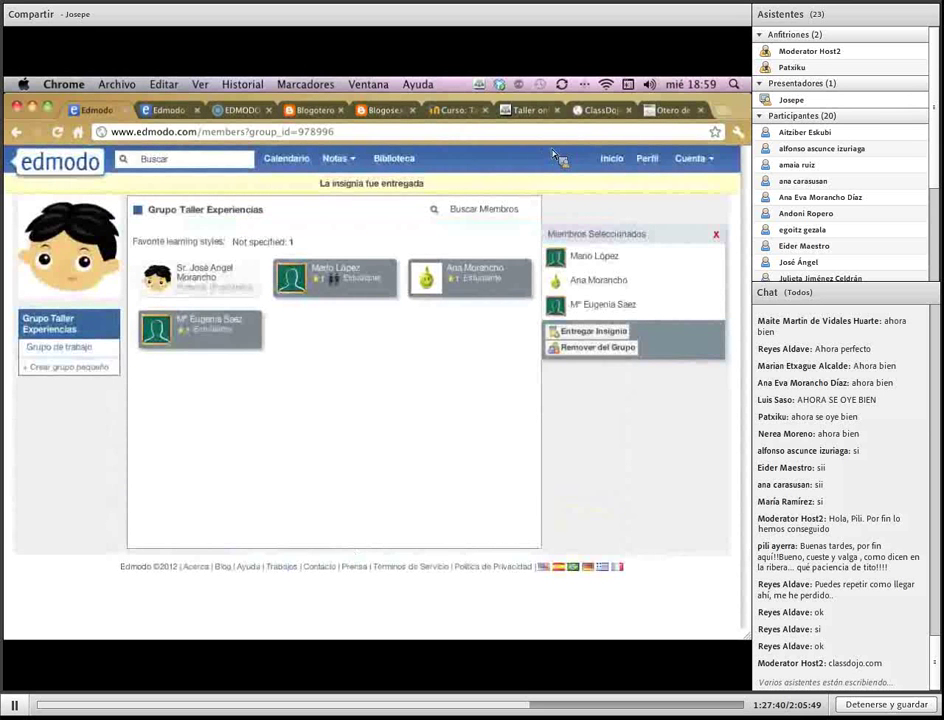
{"action": "left_click", "coordinate": [710, 160]}
Sign out through Cuenta > Salir and log back in with the teacher's username and password
{"action": "left_click", "coordinate": [700, 229]}
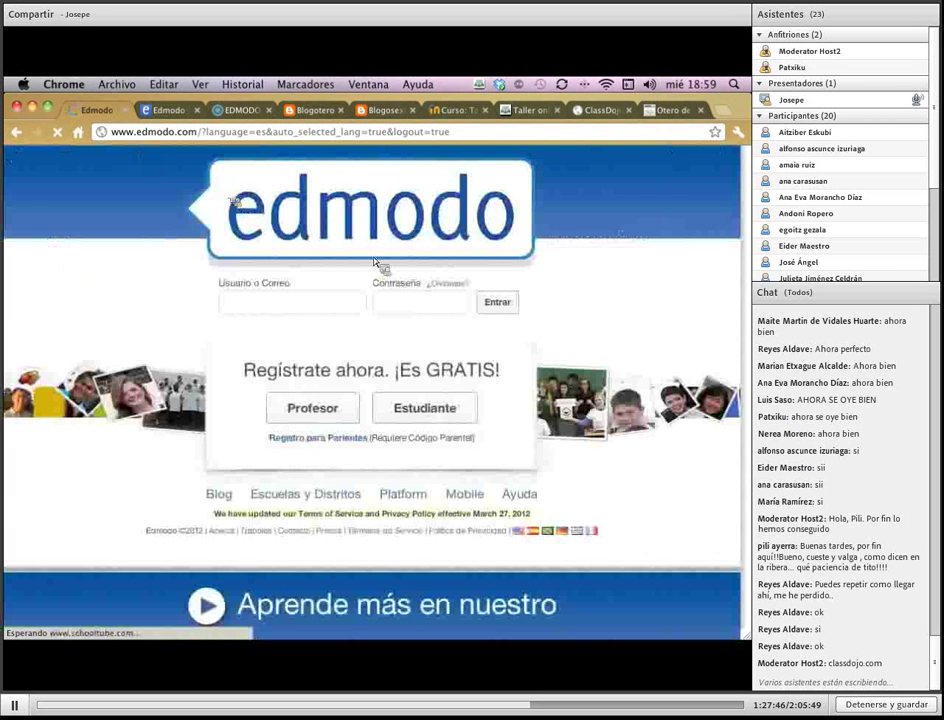
{"action": "type", "text": "profe_"}
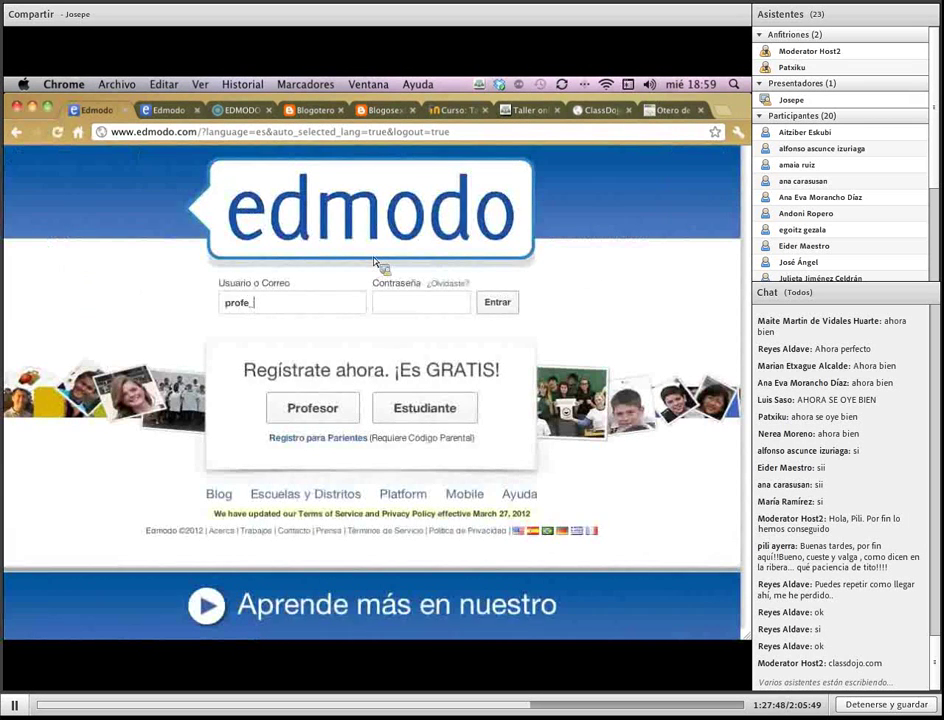
{"action": "type", "text": "taller"}
{"action": "key", "text": "Tab"}
{"action": "type", "text": "••••••••••••"}
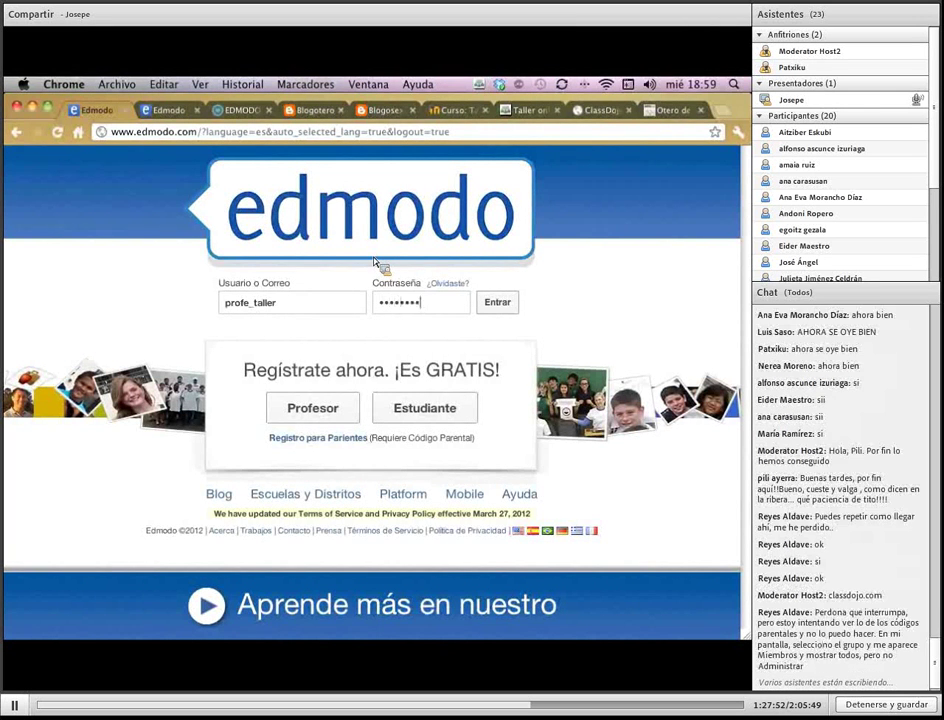
{"action": "key", "text": "Return"}
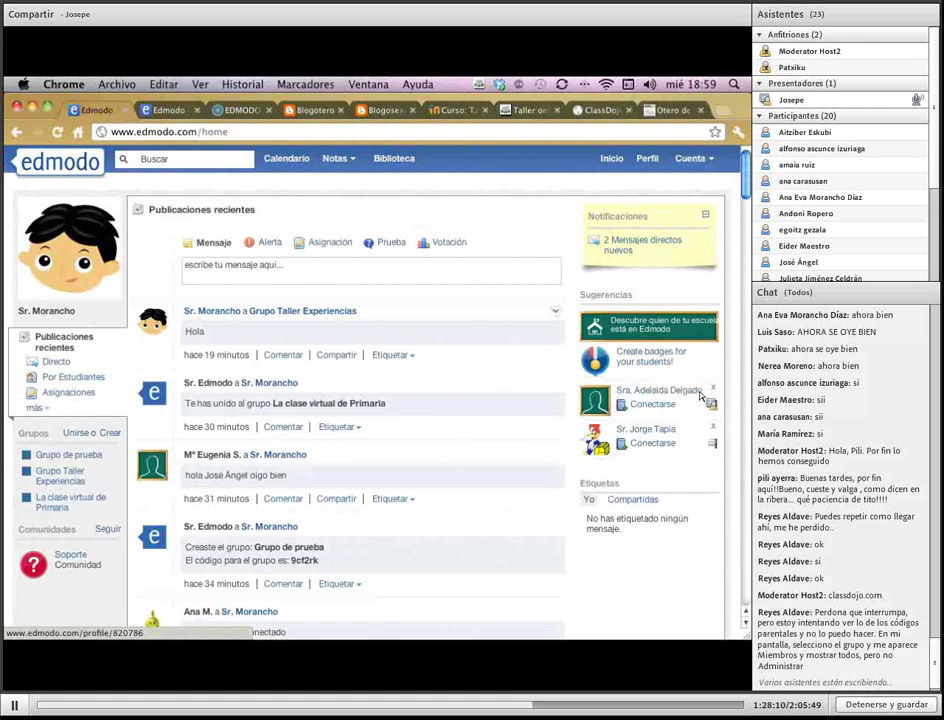
{"action": "left_click", "coordinate": [186, 160]}
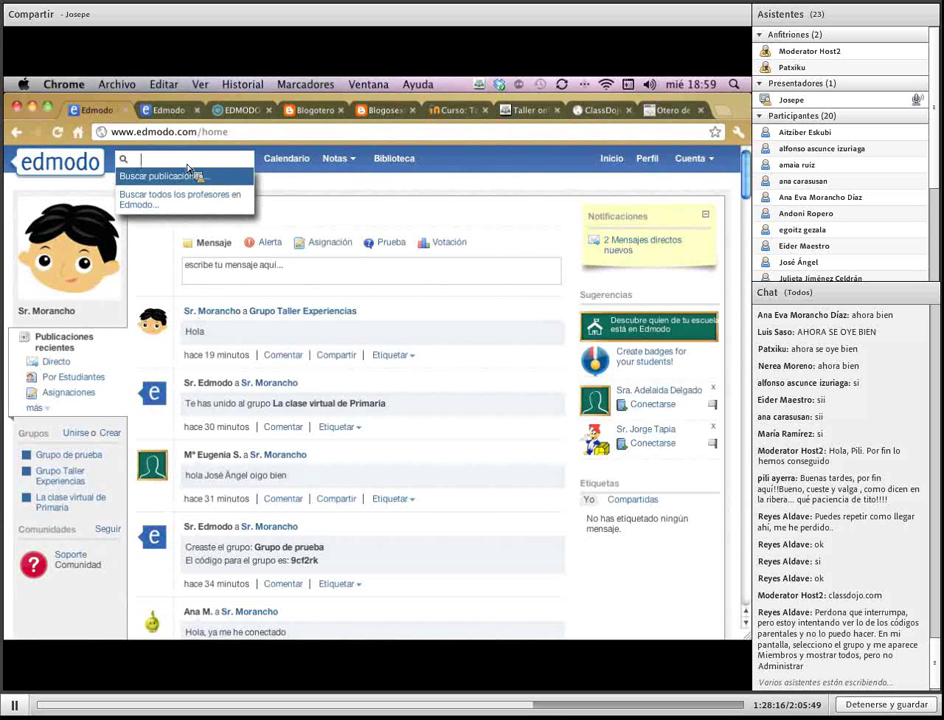
Search all Edmodo teachers for a teacher's name and open a matching teacher's profile
{"action": "type", "text": "fernando"}
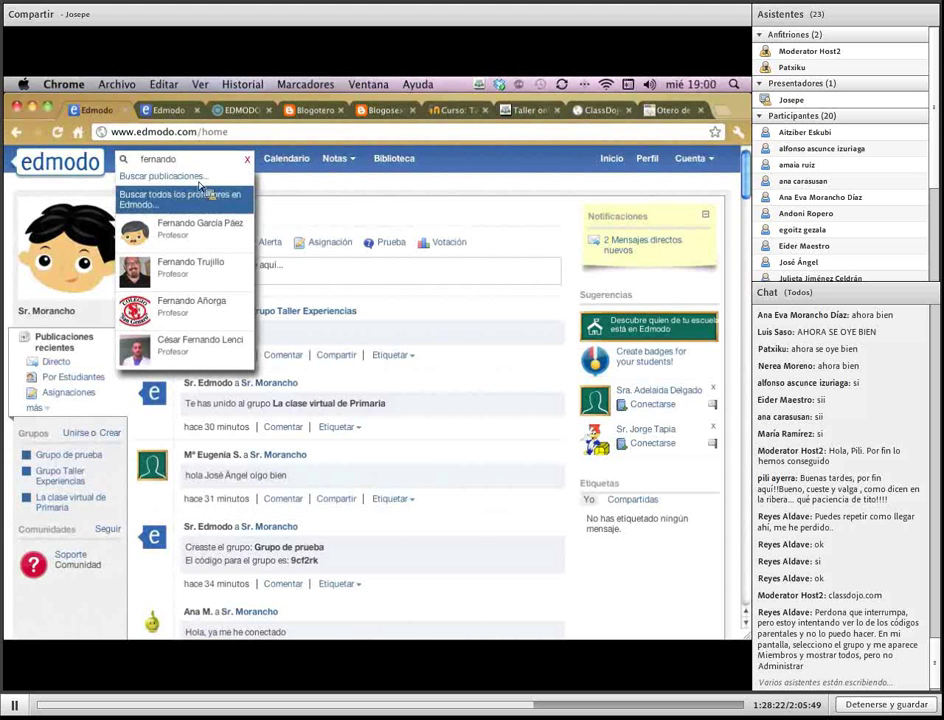
{"action": "left_click", "coordinate": [199, 190]}
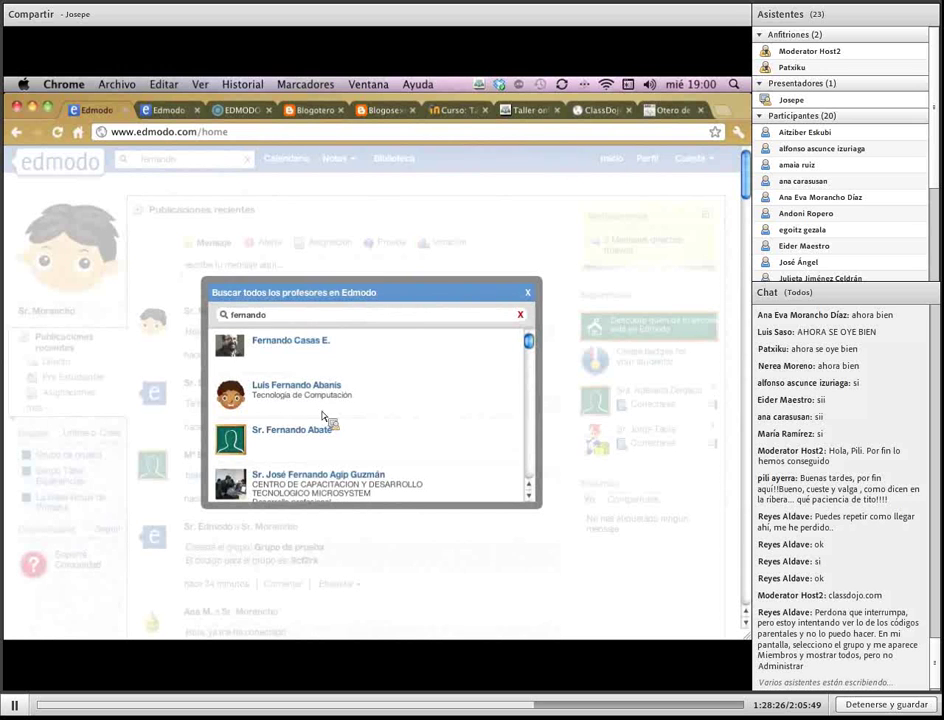
{"action": "scroll", "coordinate": [372, 452], "scroll_direction": "down", "scroll_amount": 4}
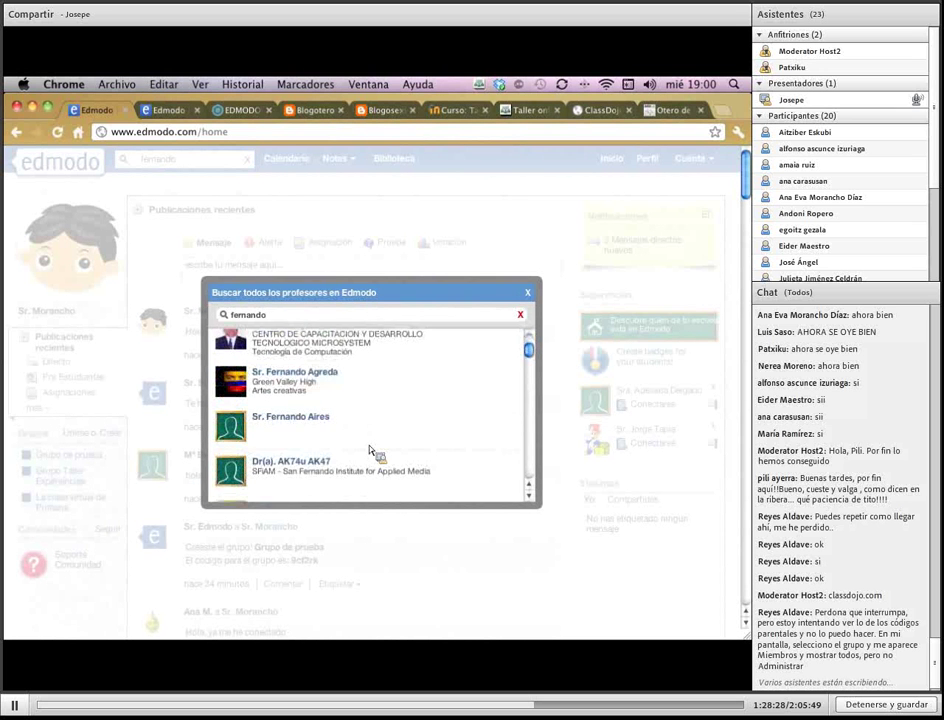
{"action": "scroll", "coordinate": [372, 452], "scroll_direction": "up", "scroll_amount": 4}
{"action": "scroll", "coordinate": [345, 456], "scroll_direction": "down", "scroll_amount": 1}
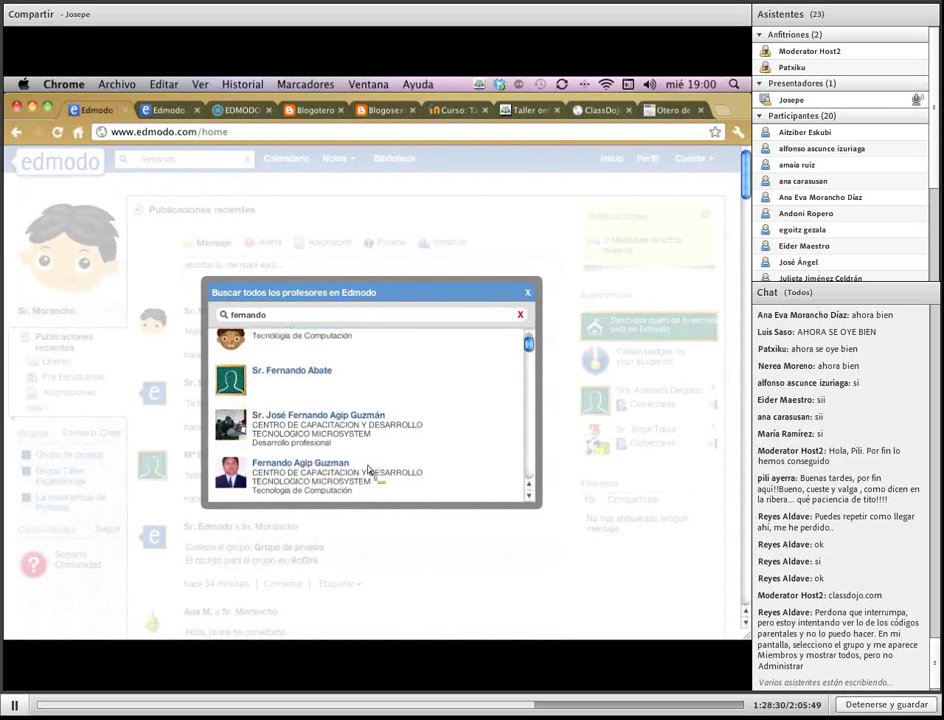
{"action": "left_click", "coordinate": [326, 470]}
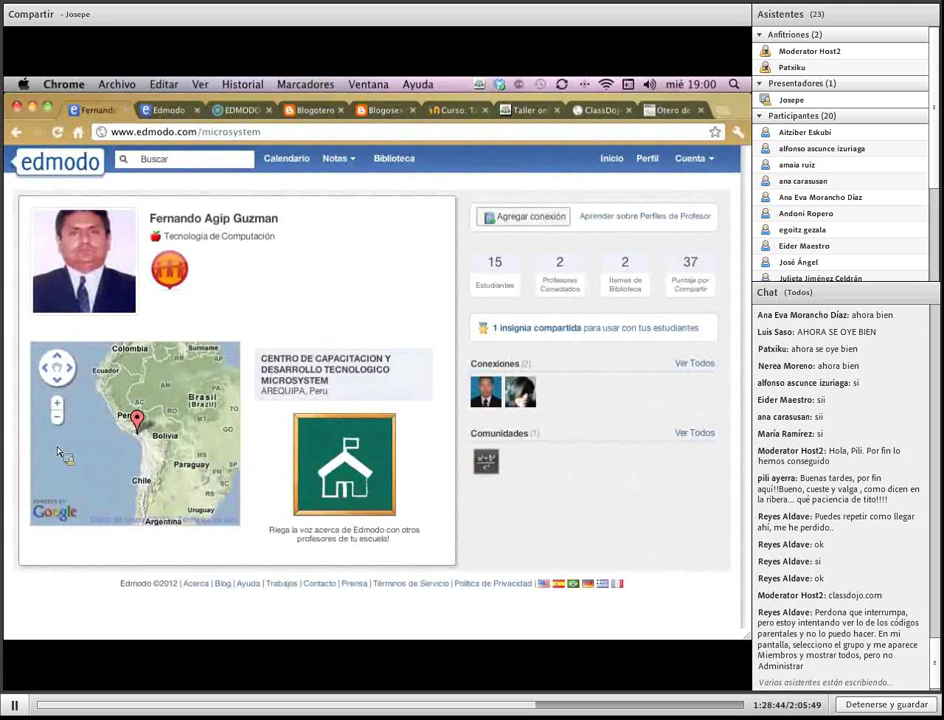
View the school's location on the profile map, then return to the Inicio home feed
{"action": "left_click", "coordinate": [137, 420]}
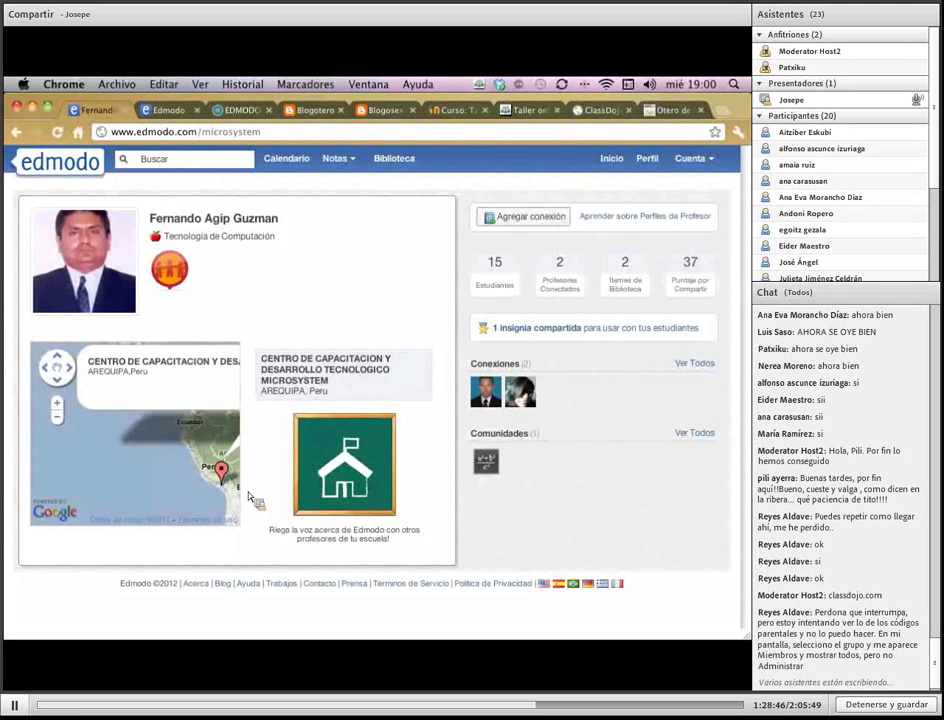
{"action": "left_click", "coordinate": [617, 160]}
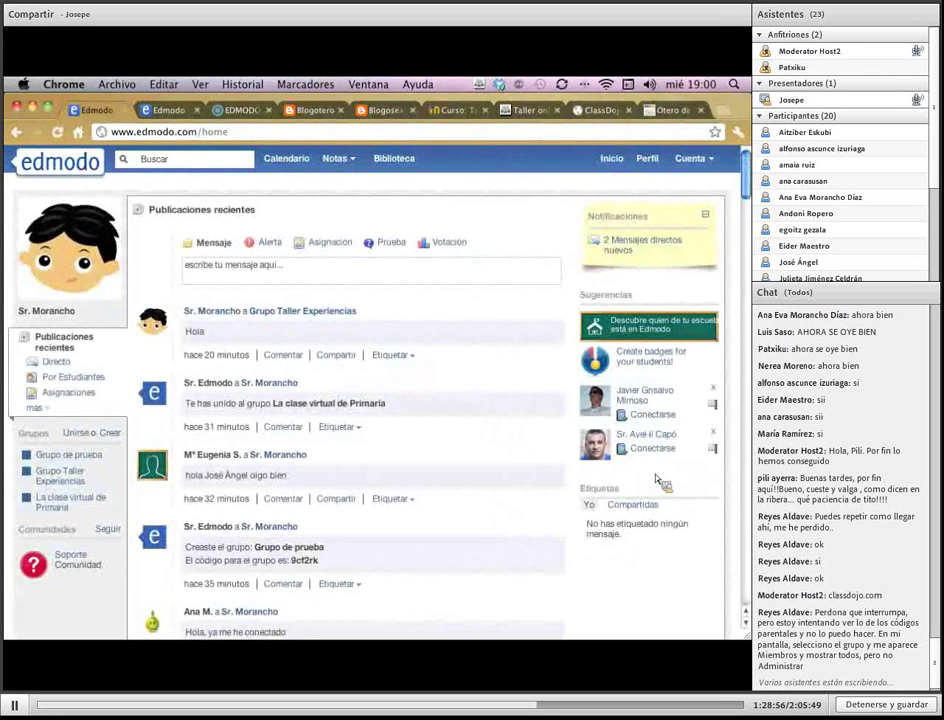
{"action": "scroll", "coordinate": [712, 438], "scroll_direction": "down", "scroll_amount": 2}
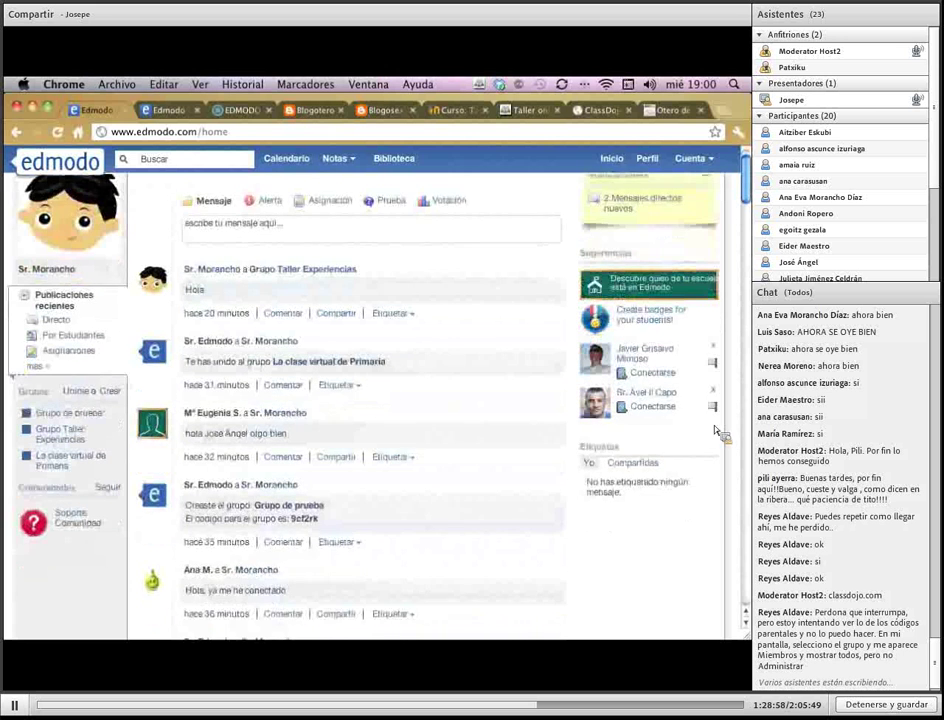
{"action": "scroll", "coordinate": [716, 430], "scroll_direction": "down", "scroll_amount": 2}
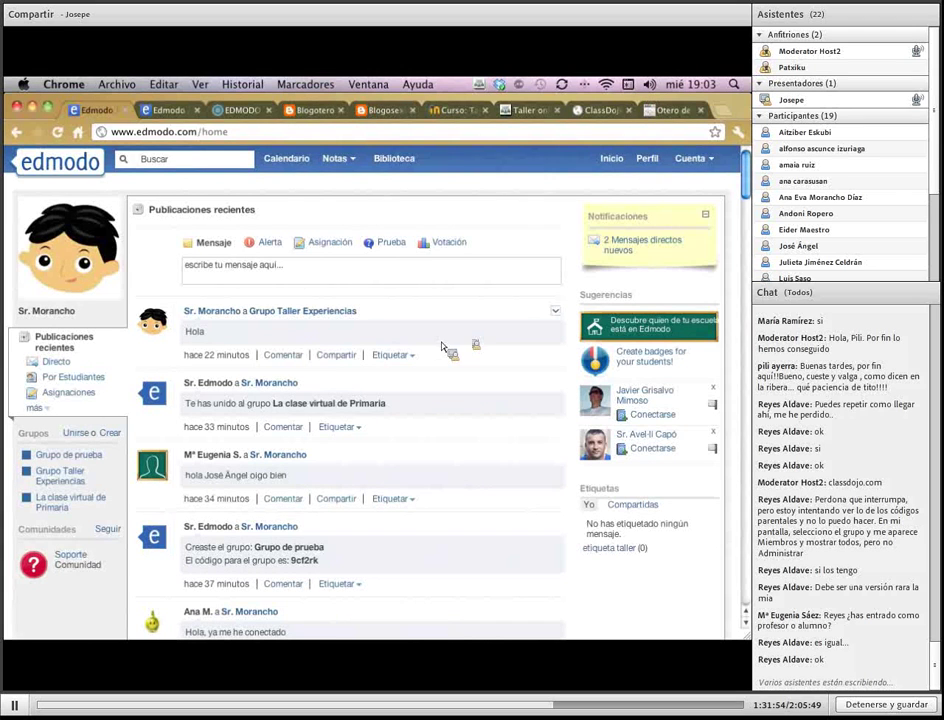
Reload the page and tag the first post, 'Hola', with 'etiqueta taller'
{"action": "left_click", "coordinate": [57, 132]}
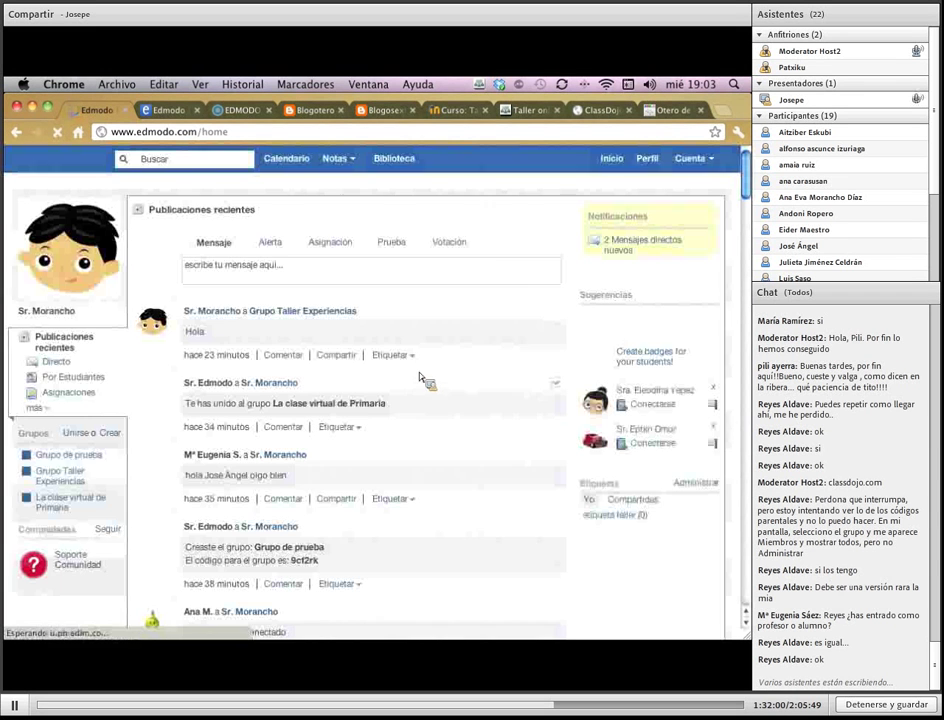
{"action": "left_click", "coordinate": [409, 357]}
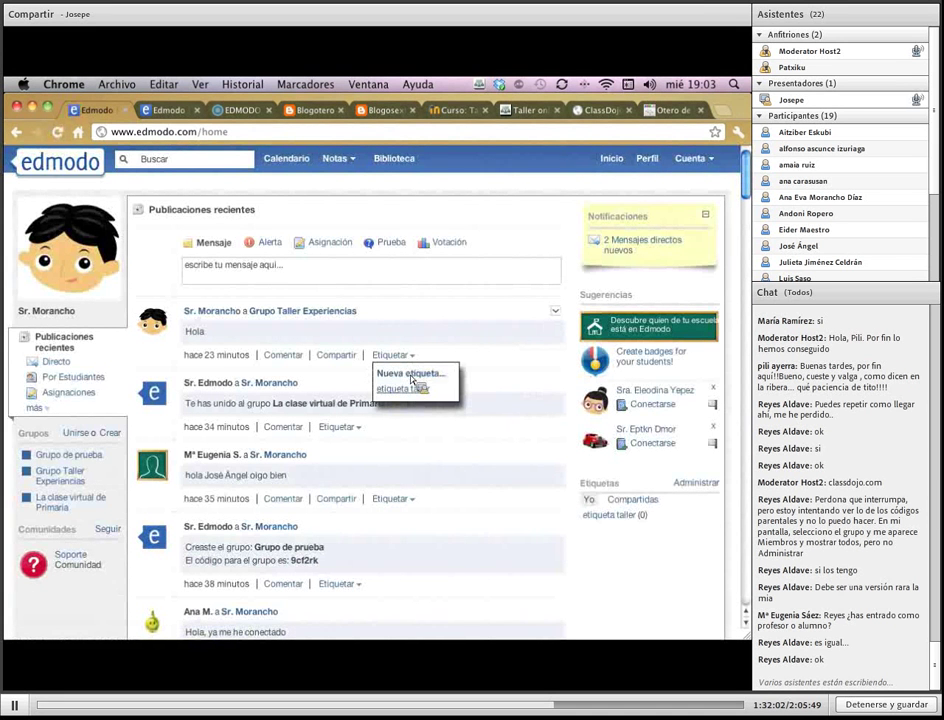
{"action": "left_click", "coordinate": [419, 392]}
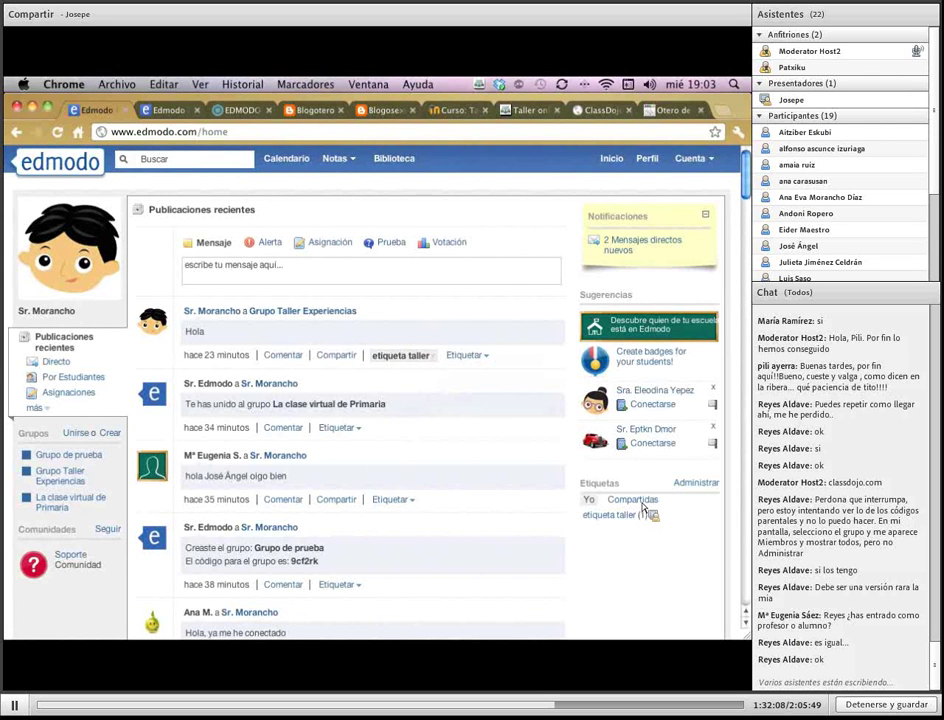
Share the 'etiqueta taller' tag from the tag management page, then return home
{"action": "left_click", "coordinate": [697, 486]}
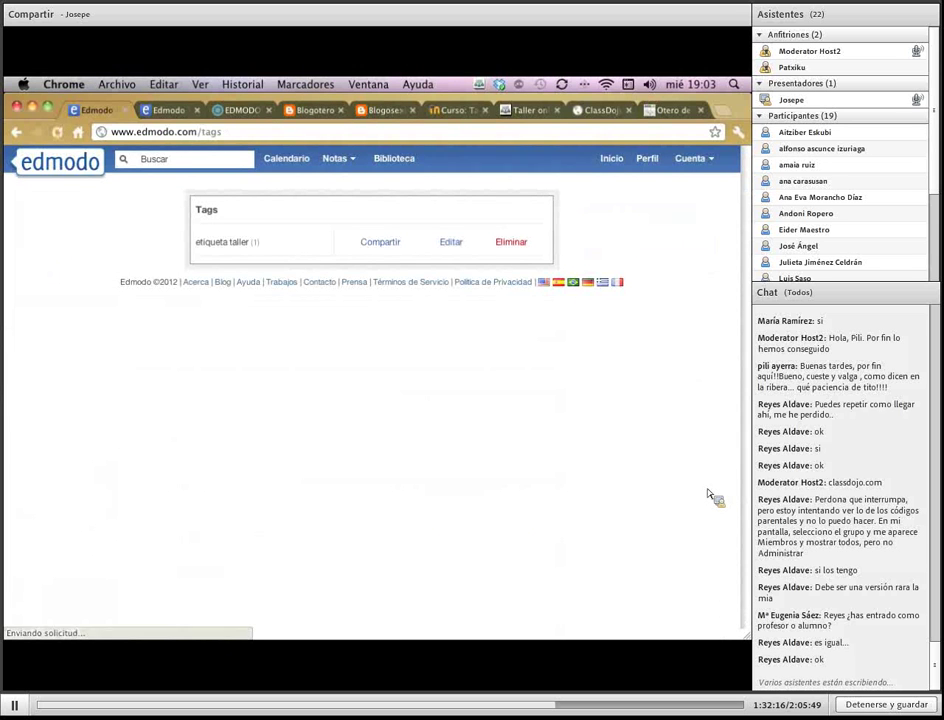
{"action": "left_click", "coordinate": [379, 243]}
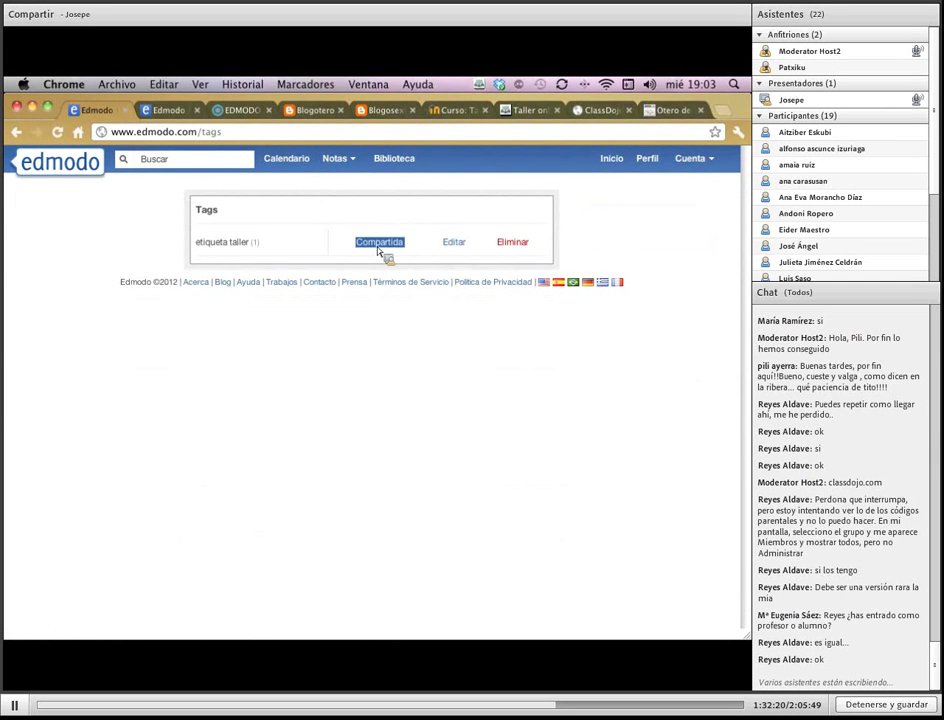
{"action": "left_click", "coordinate": [610, 162]}
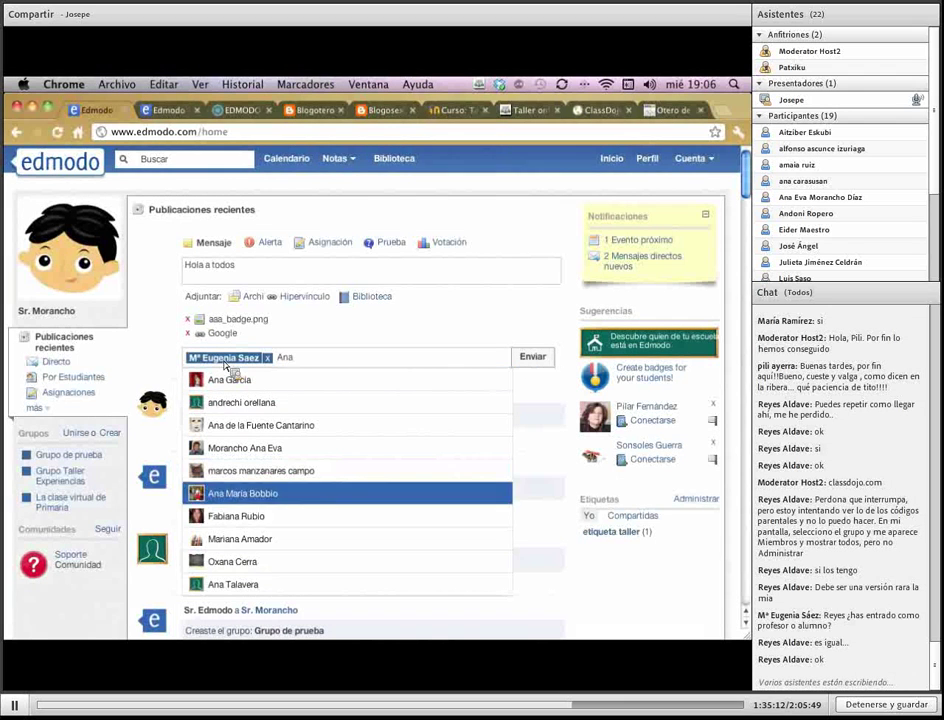
Add the second student as a recipient of the 'Hola a todos' message
{"action": "key", "text": "Up"}
{"action": "key", "text": "Up"}
{"action": "key", "text": "Up"}
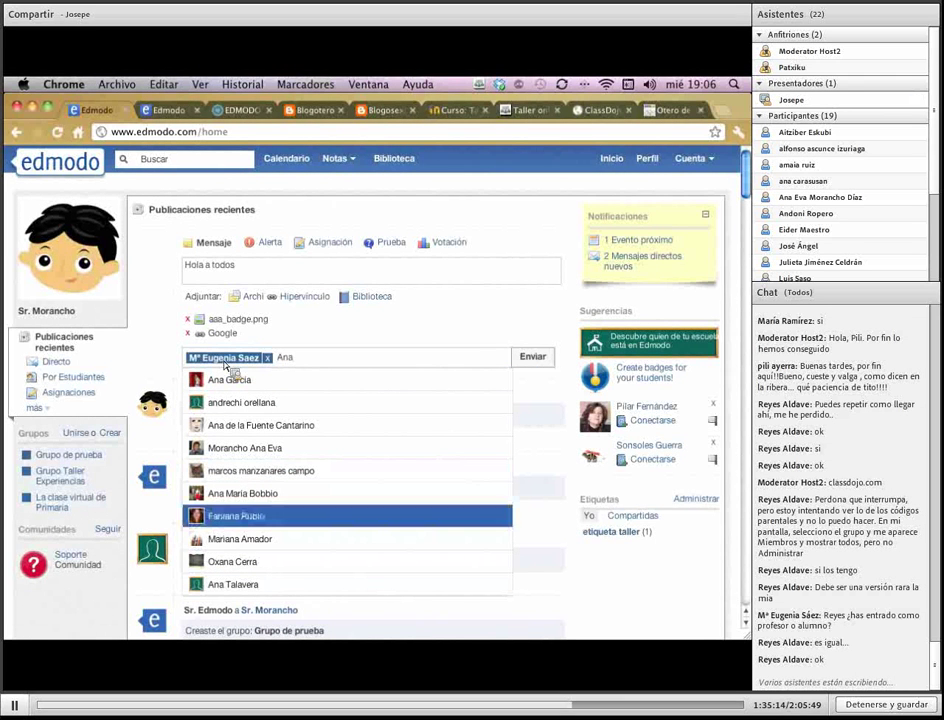
{"action": "key", "text": "Up"}
{"action": "key", "text": "Up"}
{"action": "key", "text": "Up"}
{"action": "key", "text": "Up"}
{"action": "key", "text": "Up"}
{"action": "key", "text": "Up"}
{"action": "key", "text": "Up"}
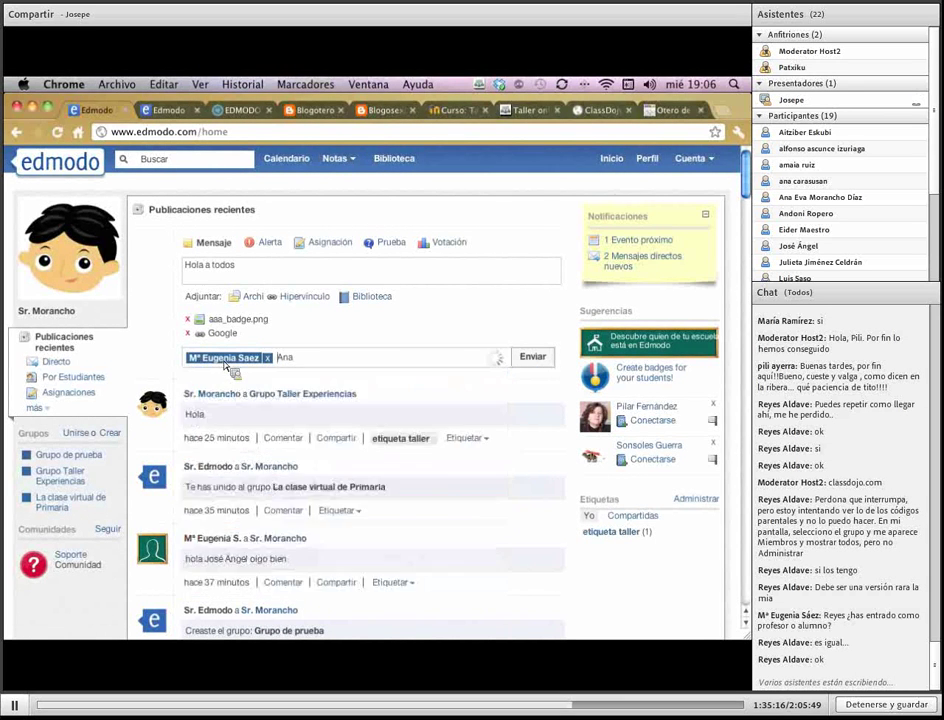
{"action": "key", "text": "Down"}
{"action": "type", "text": "m"}
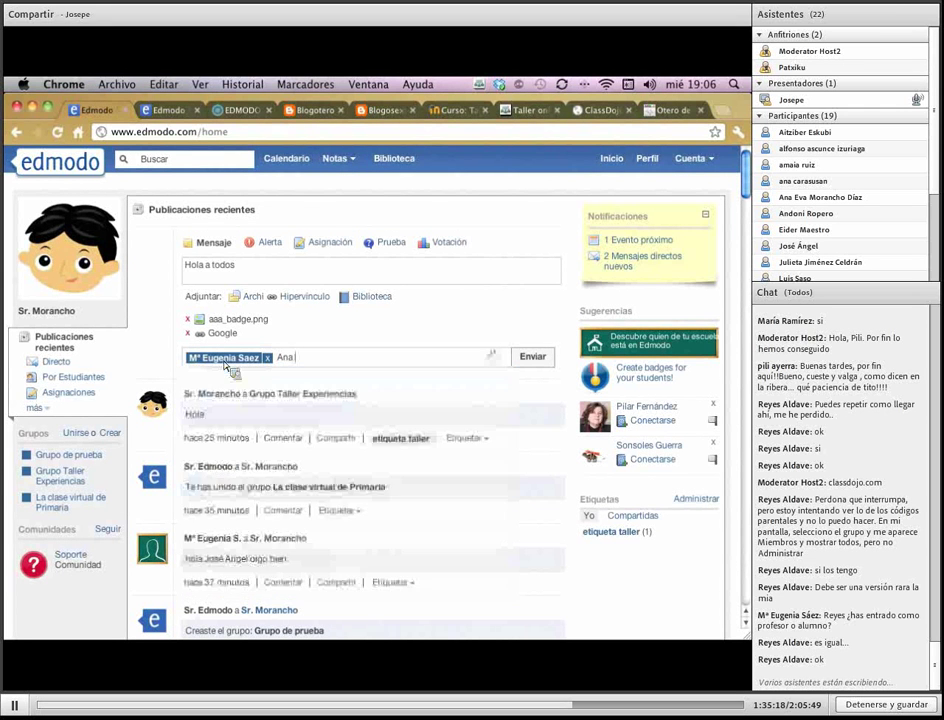
{"action": "key", "text": "Down"}
{"action": "key", "text": "Down"}
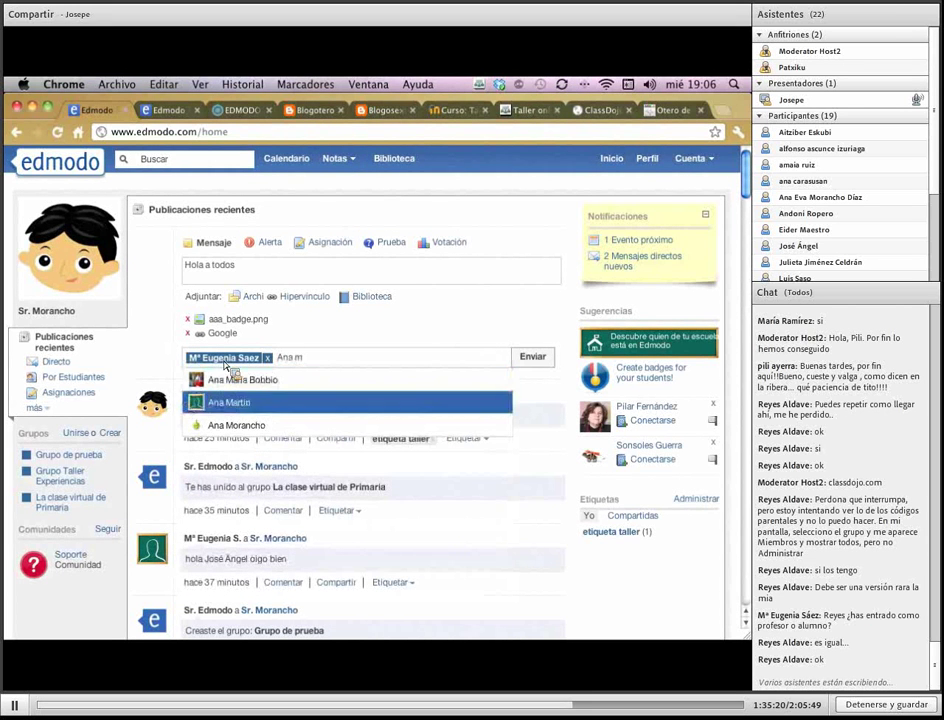
{"action": "key", "text": "Return"}
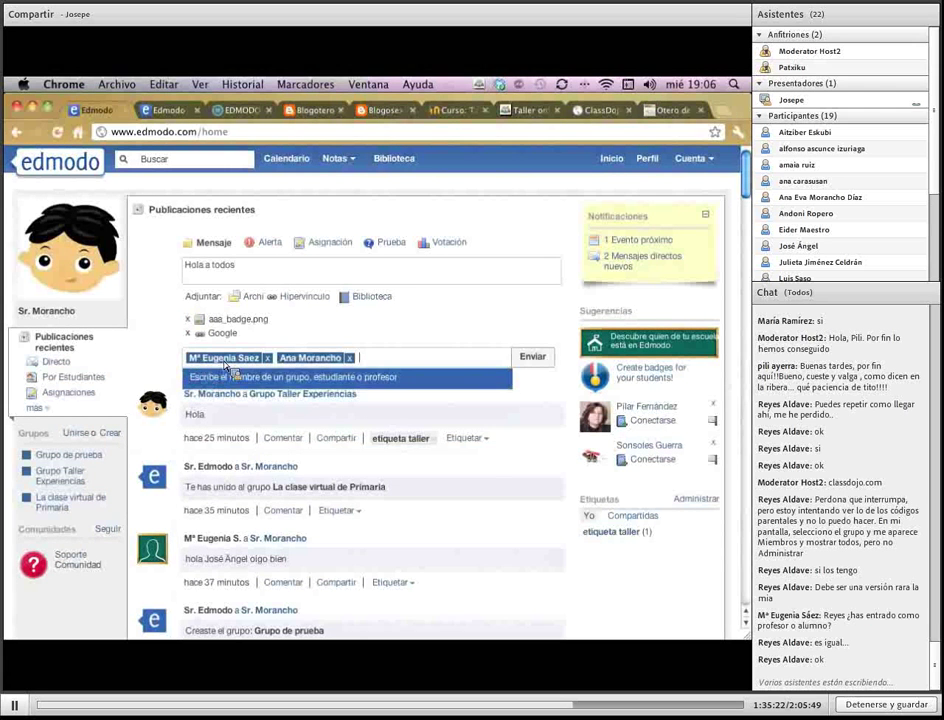
Add the Grupo de trabajo group as a recipient, then remove it again
{"action": "type", "text": "su"}
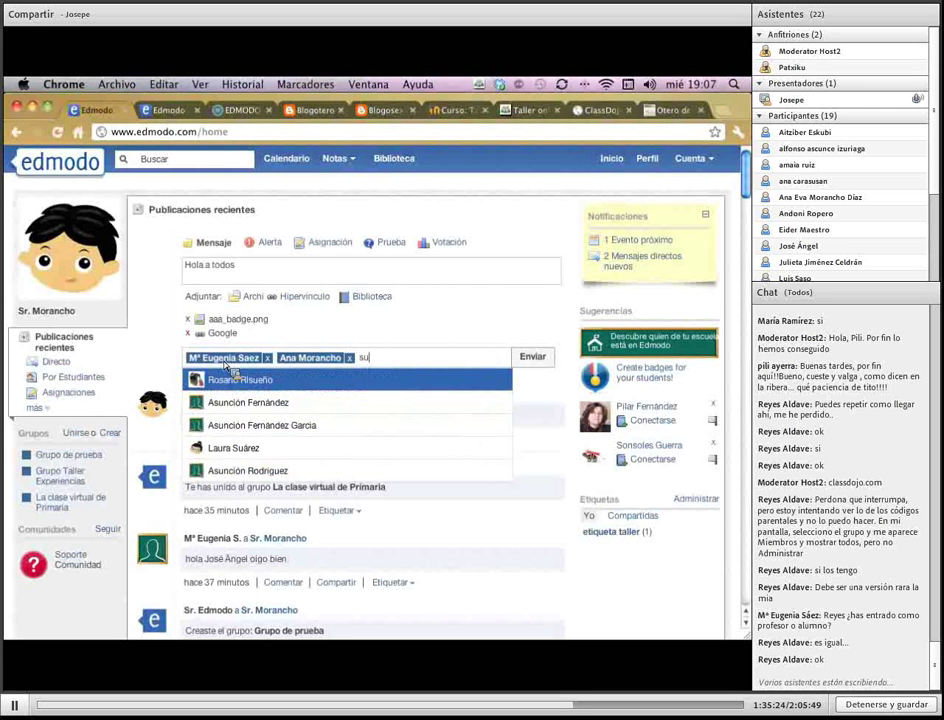
{"action": "key", "text": "BackSpace"}
{"action": "key", "text": "BackSpace"}
{"action": "type", "text": "grupo"}
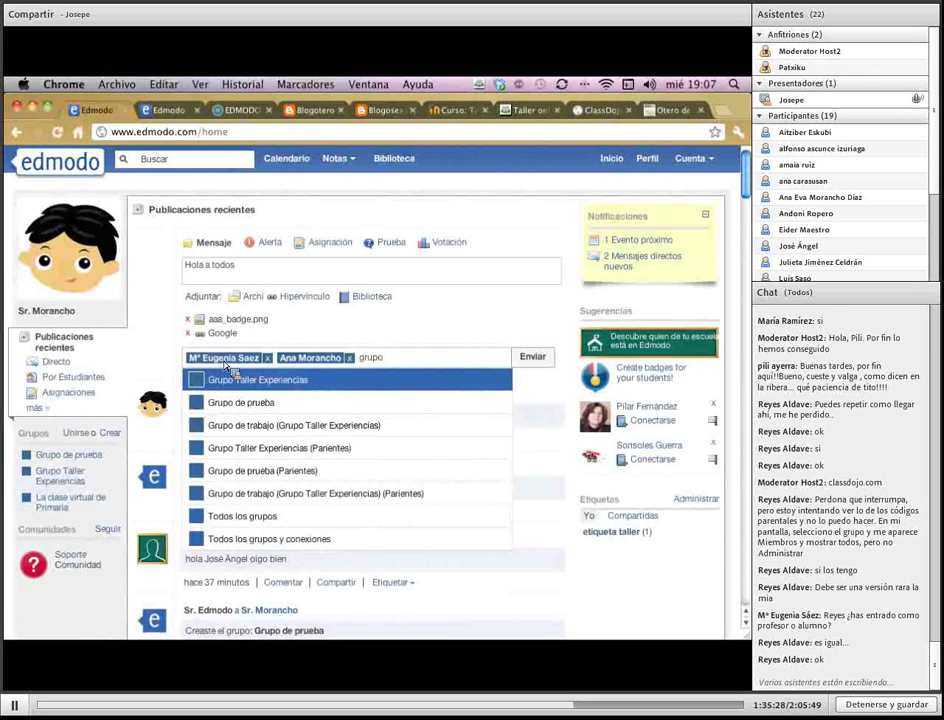
{"action": "key", "text": "Down"}
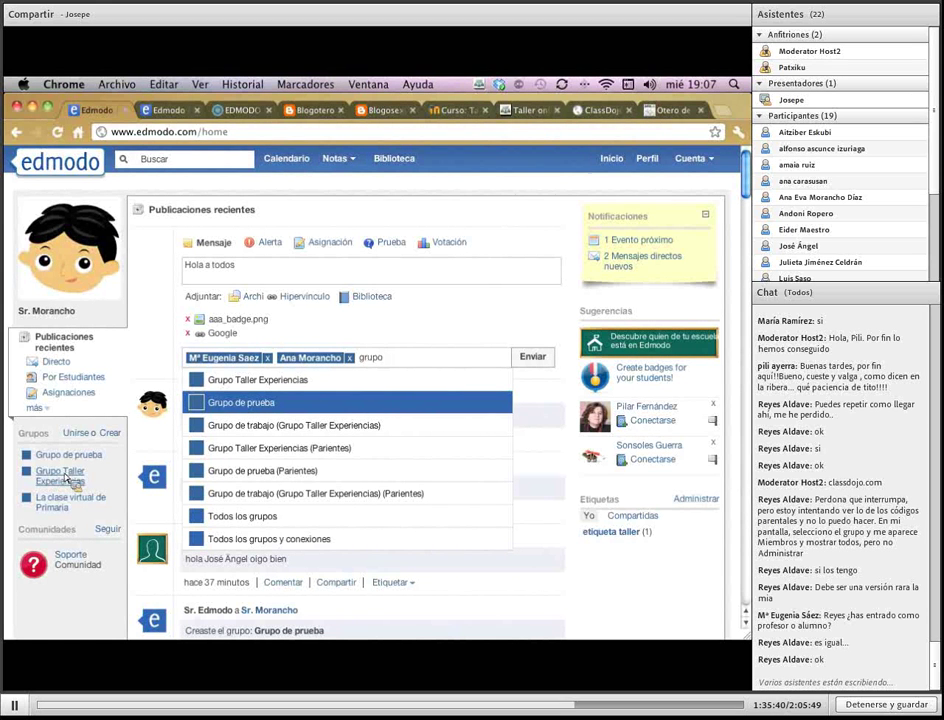
{"action": "left_click", "coordinate": [293, 435]}
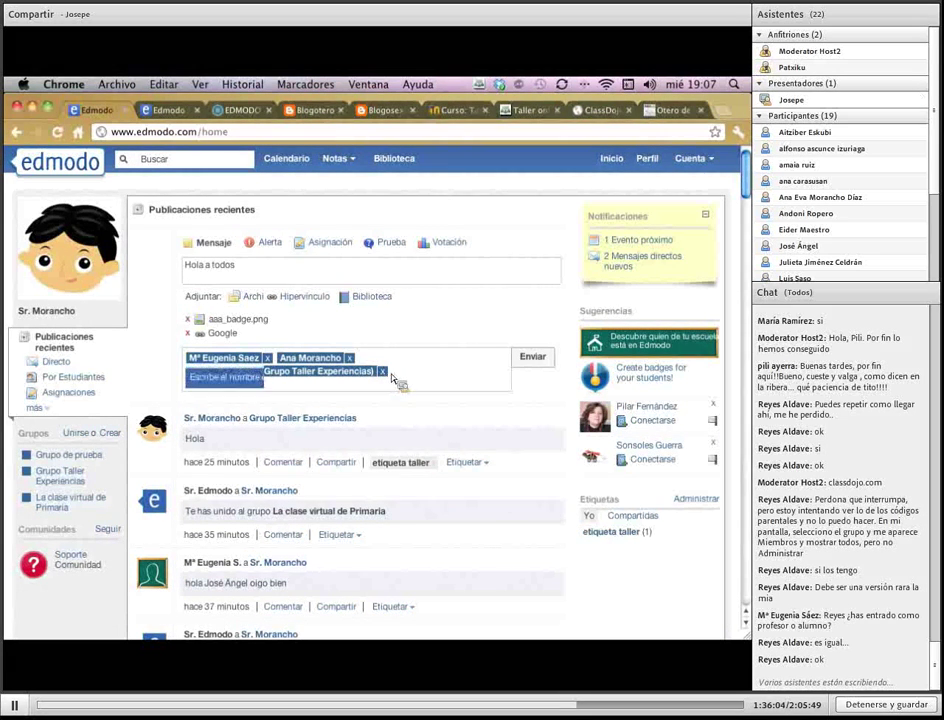
{"action": "left_click", "coordinate": [382, 372]}
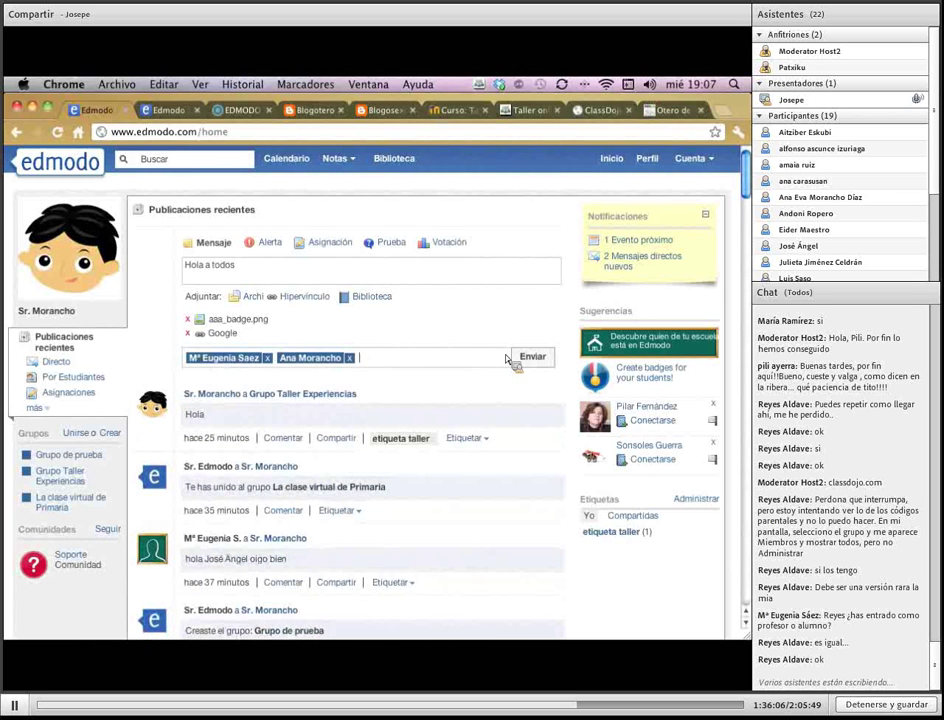
Send the 'Hola a todos' message and scroll the feed to check the posted message
{"action": "left_click", "coordinate": [546, 365]}
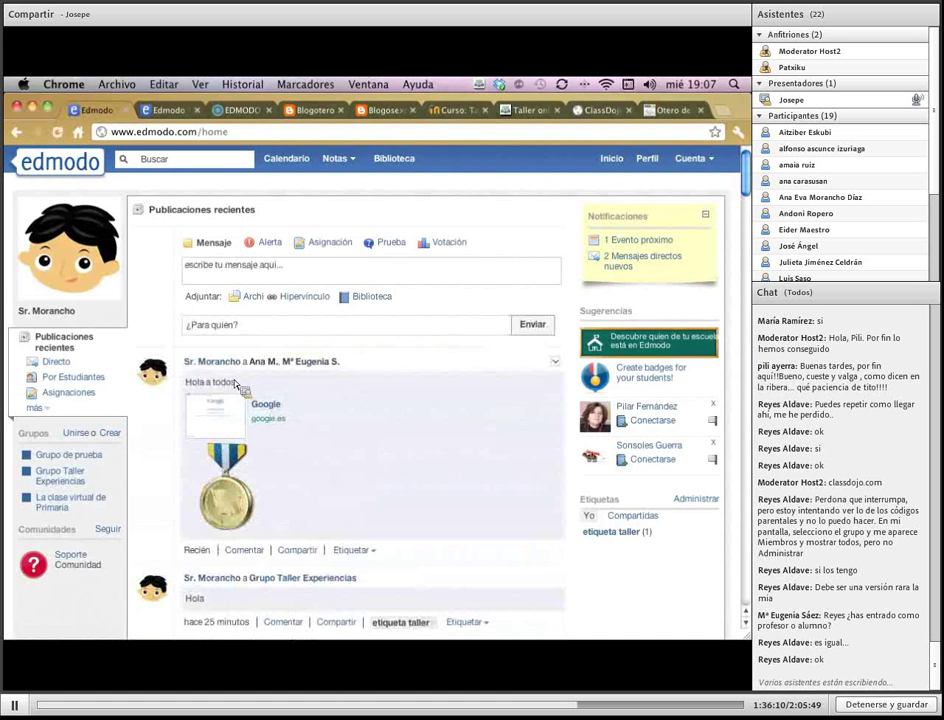
{"action": "scroll", "coordinate": [360, 465], "scroll_direction": "down", "scroll_amount": 3}
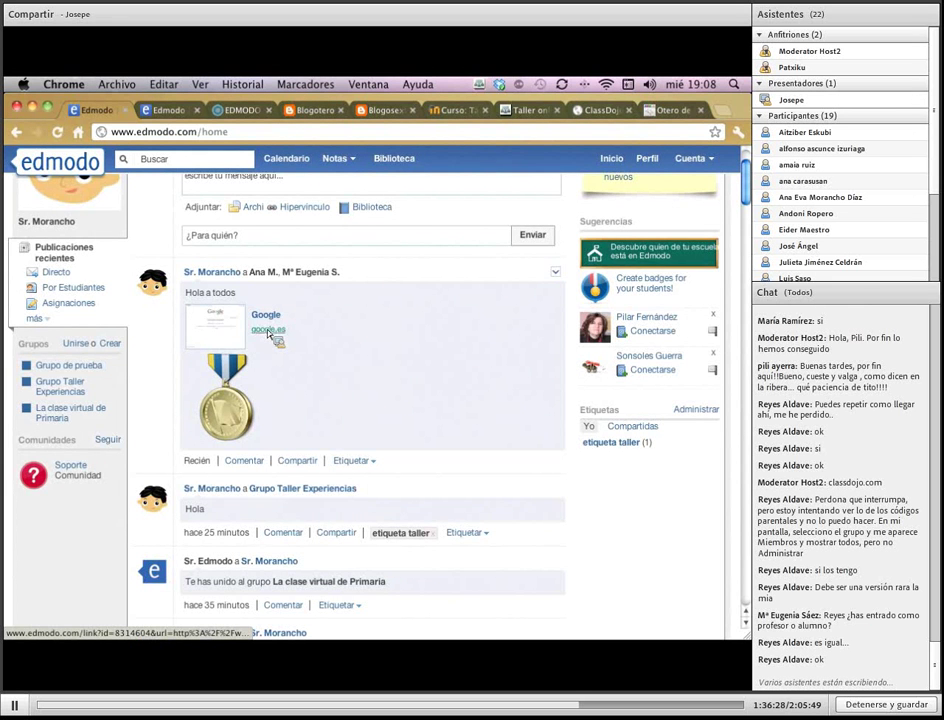
{"action": "scroll", "coordinate": [270, 335], "scroll_direction": "up", "scroll_amount": 3}
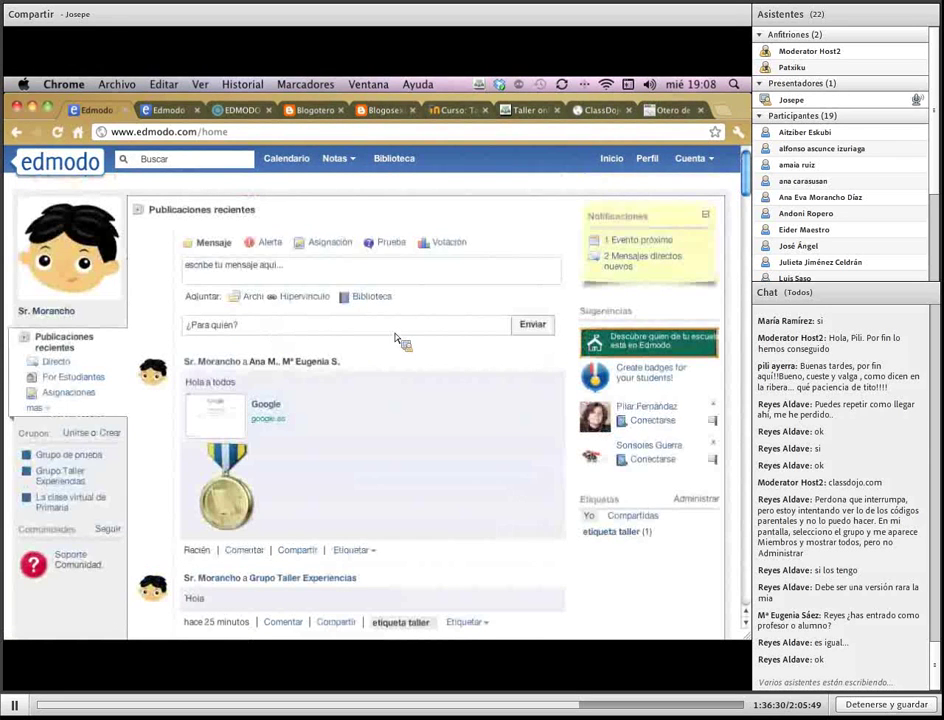
{"action": "left_click", "coordinate": [270, 243]}
Post an alert 'MAÑANA EXCURSIÓN' to Grupo Taller Experiencias
{"action": "left_click", "coordinate": [371, 276]}
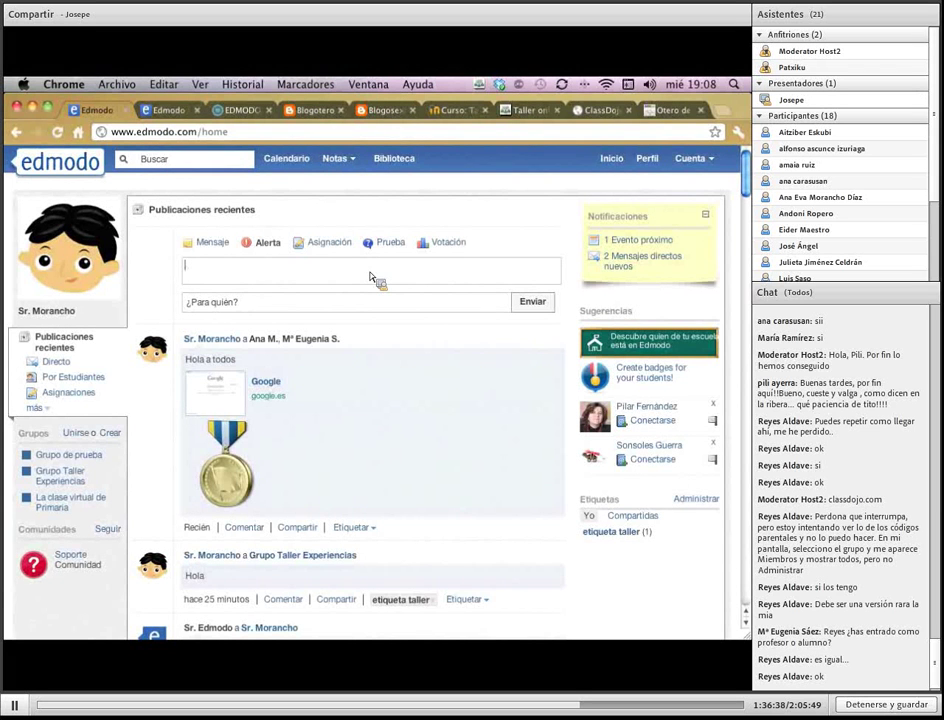
{"action": "type", "text": "MAÑANA EXCURSIÓN"}
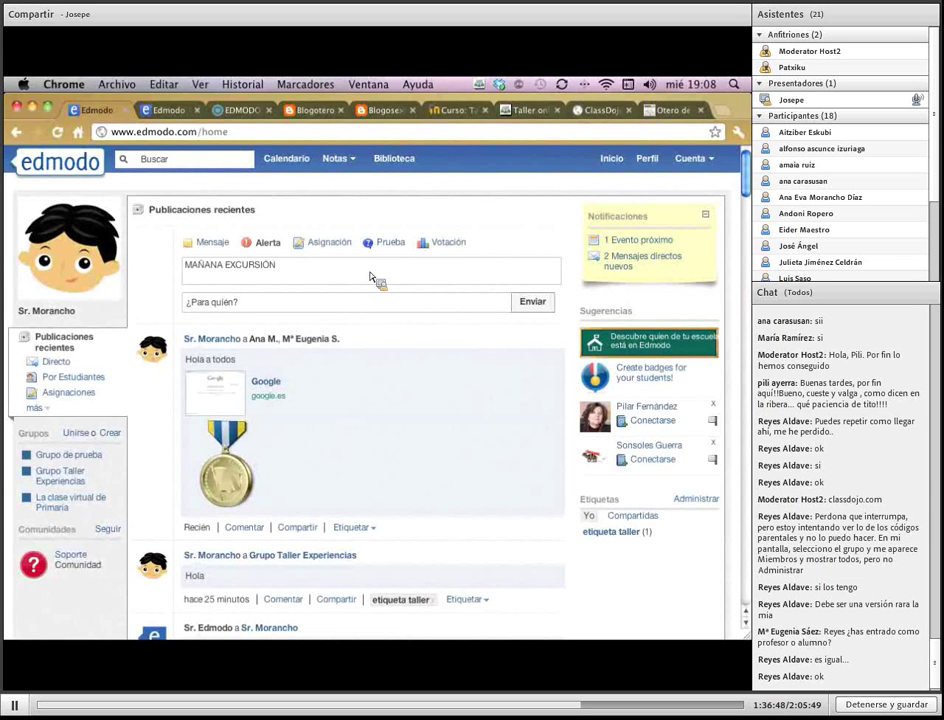
{"action": "left_click", "coordinate": [300, 302]}
{"action": "type", "text": "GRU"}
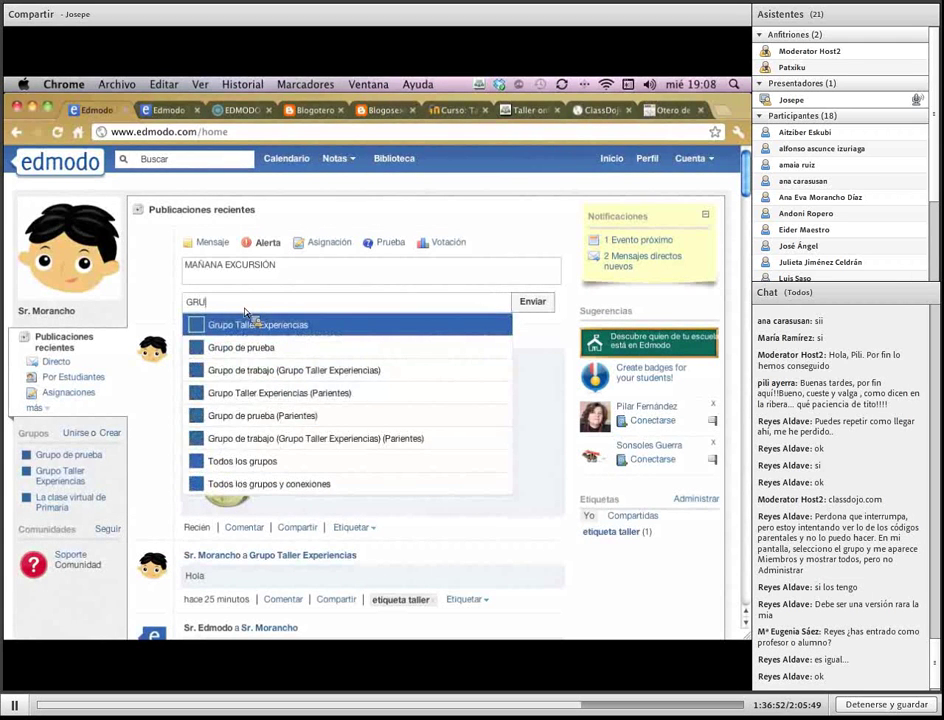
{"action": "key", "text": "Down"}
{"action": "key", "text": "Down"}
{"action": "key", "text": "Down"}
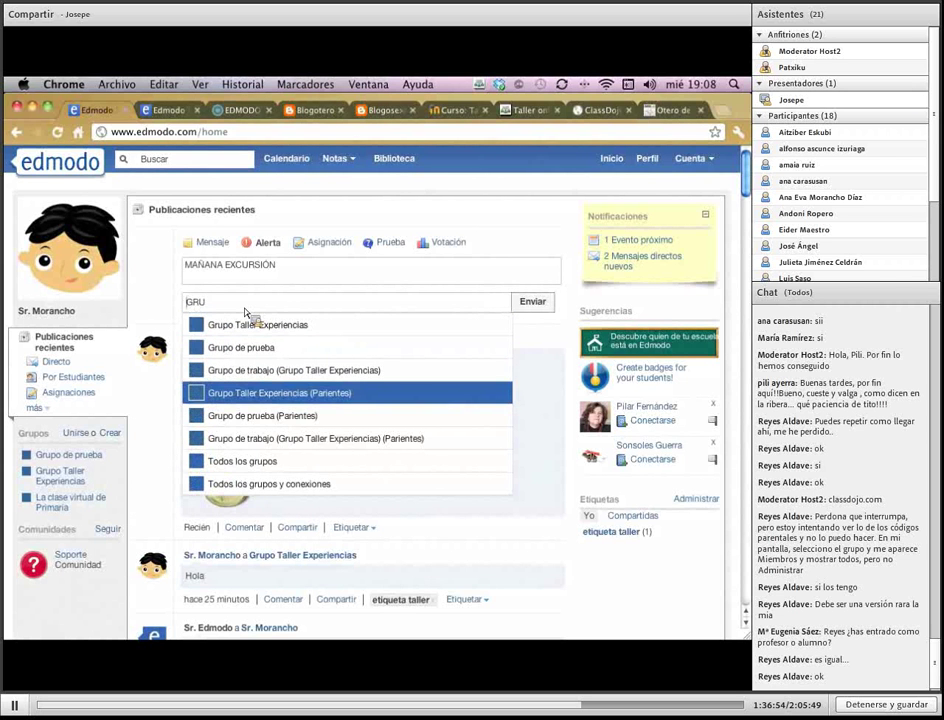
{"action": "key", "text": "Up"}
{"action": "key", "text": "Up"}
{"action": "key", "text": "Up"}
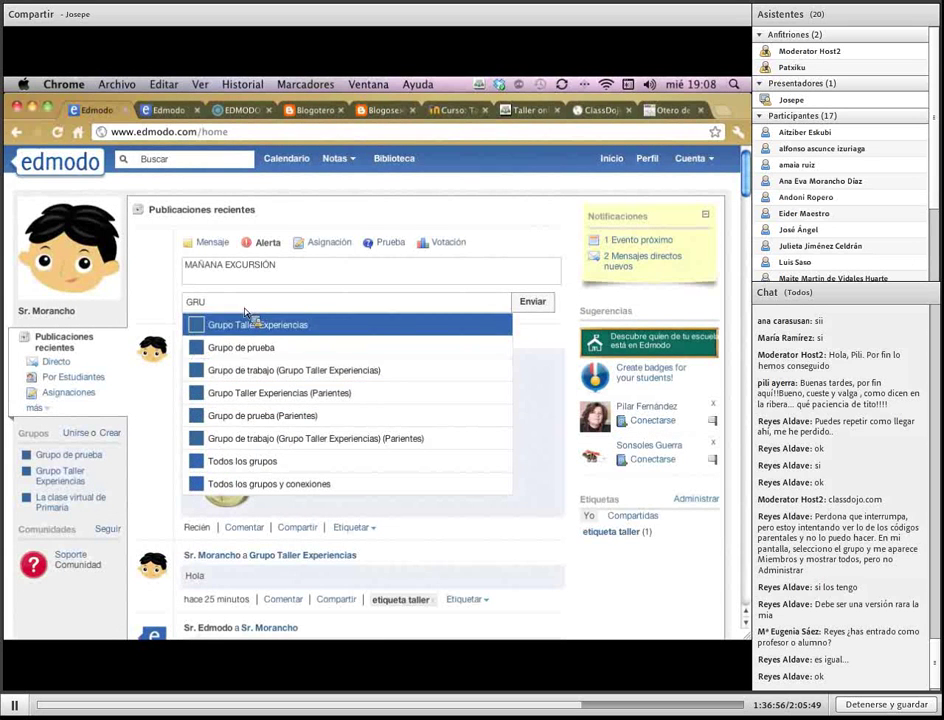
{"action": "key", "text": "Return"}
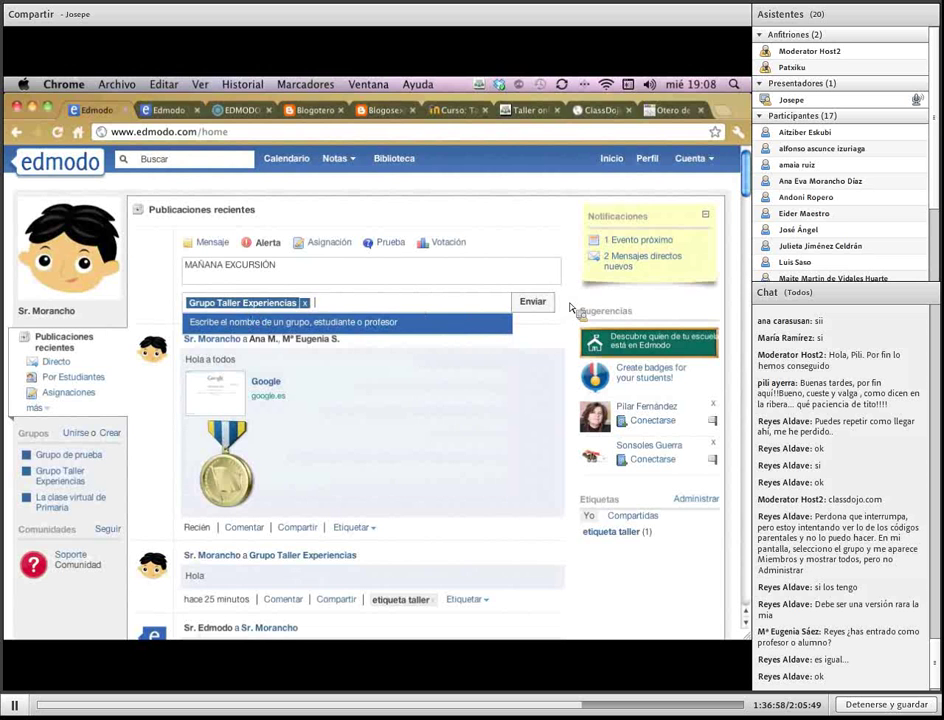
{"action": "left_click", "coordinate": [533, 302]}
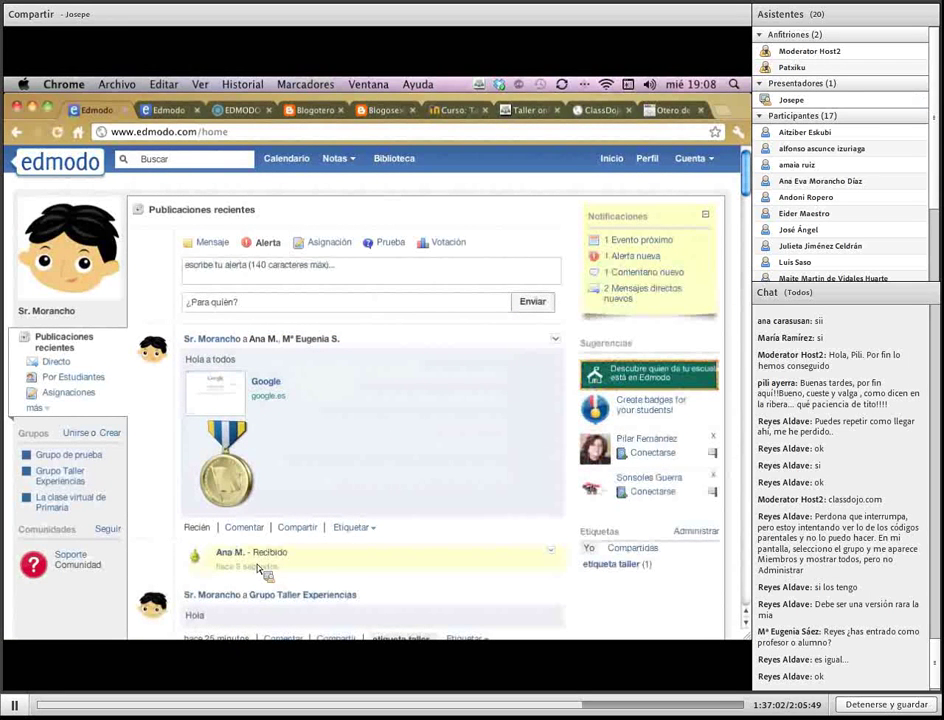
Reload the feed to check the alert, then start a new poll
{"action": "left_click", "coordinate": [60, 337]}
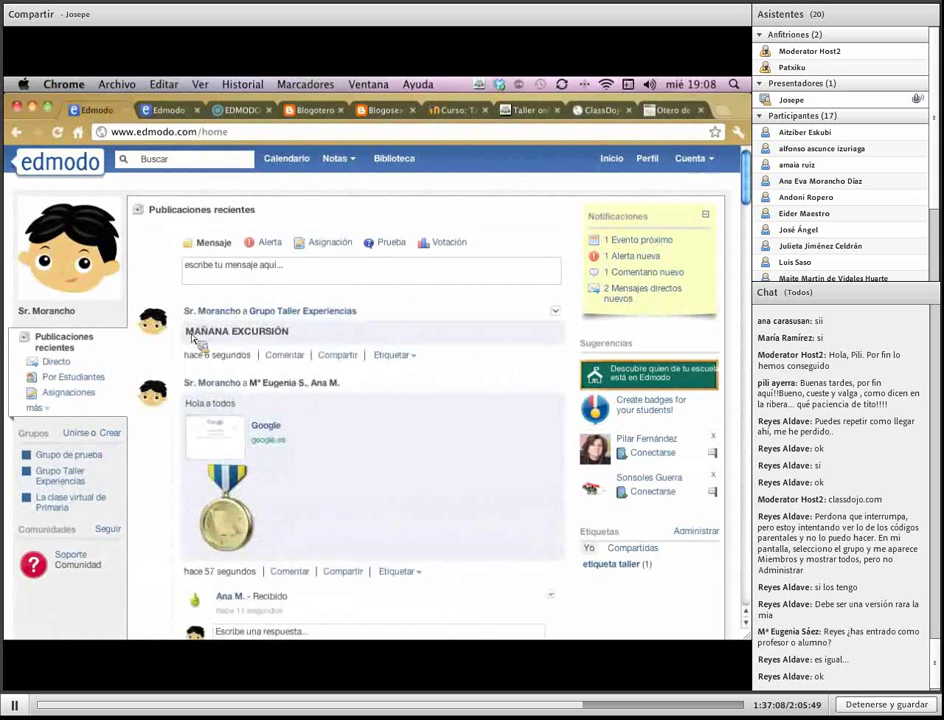
{"action": "left_click_drag", "start_coordinate": [186, 331], "coordinate": [349, 237]}
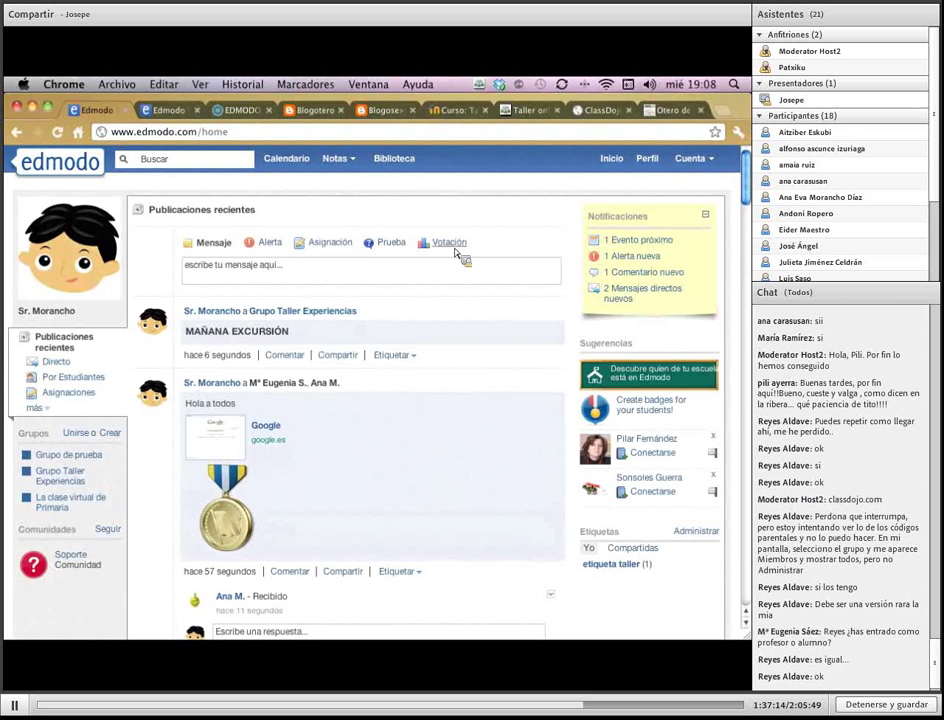
{"action": "left_click", "coordinate": [448, 242]}
{"action": "left_click", "coordinate": [210, 270]}
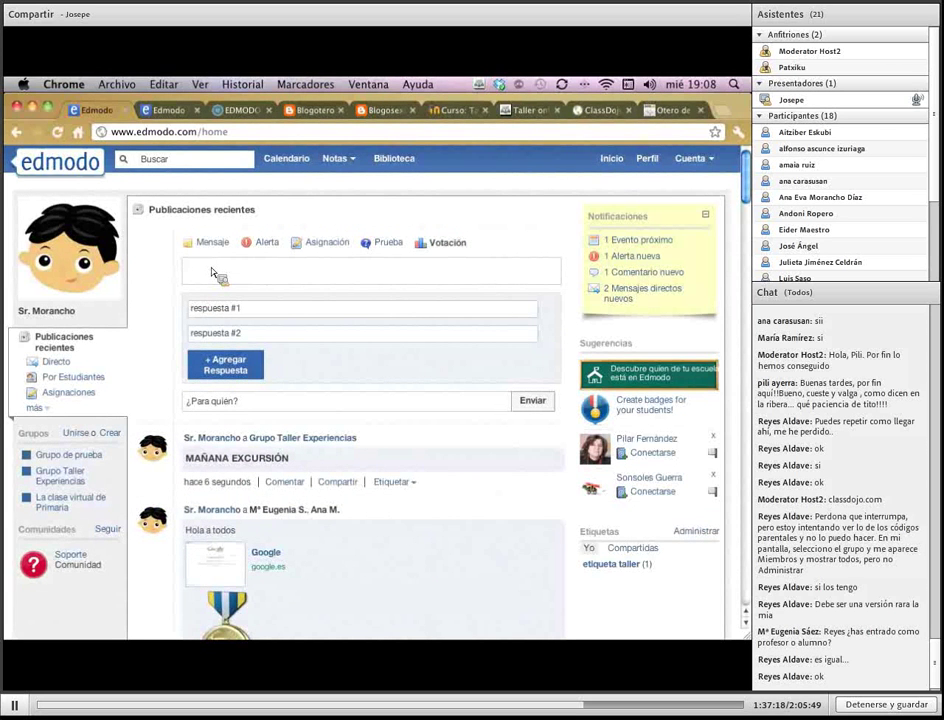
Enter poll question '¿Que tal el fin de semana?' with answers bien, mal and regular
{"action": "type", "text": "¿Qué"}
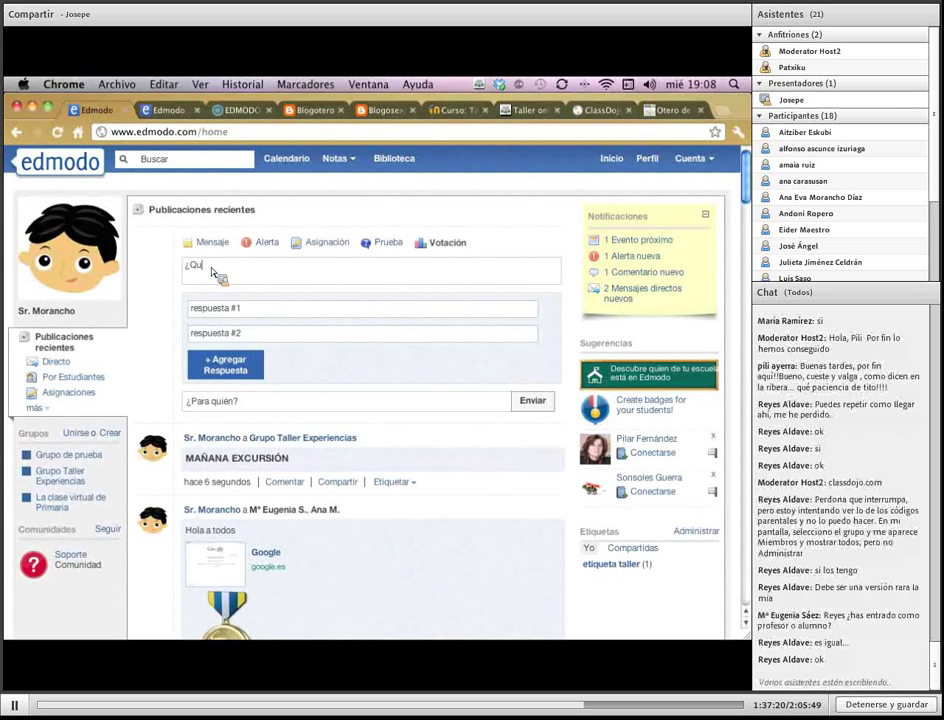
{"action": "key", "text": "BackSpace"}
{"action": "type", "text": "é"}
{"action": "key", "text": "BackSpace"}
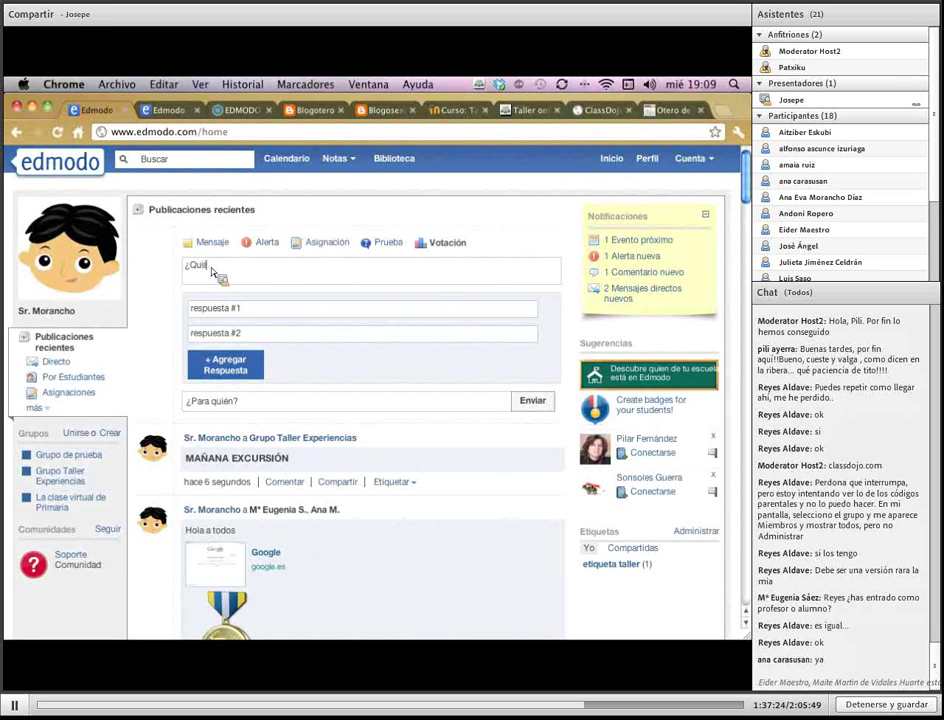
{"action": "type", "text": "e tal el fin de semana?"}
{"action": "key", "text": "Tab"}
{"action": "type", "text": "bine"}
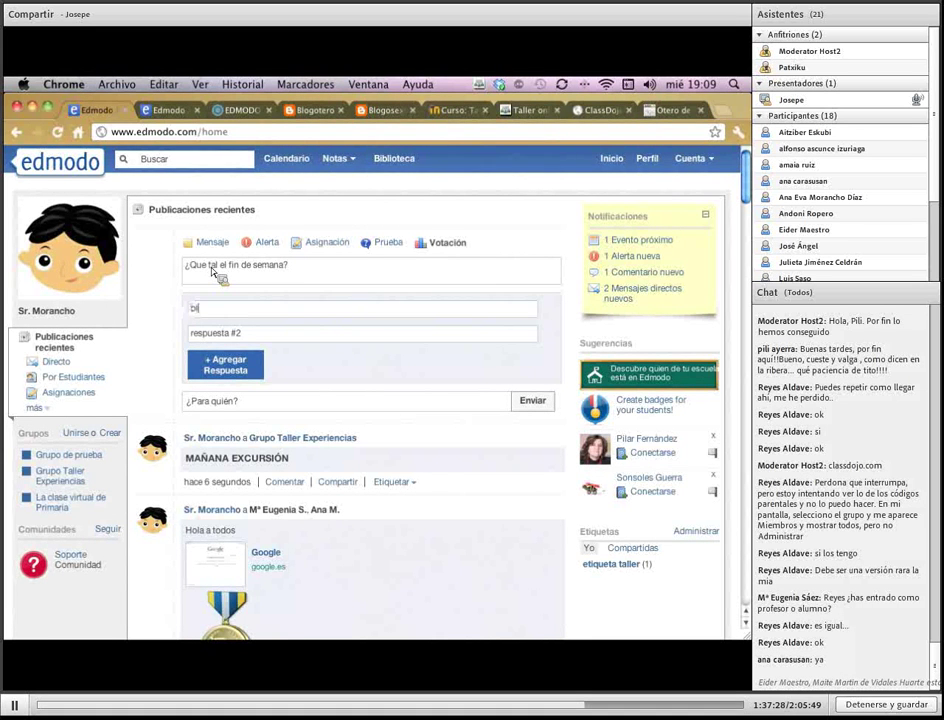
{"action": "key", "text": "BackSpace"}
{"action": "key", "text": "BackSpace"}
{"action": "type", "text": "en"}
{"action": "key", "text": "Tab"}
{"action": "type", "text": "mal"}
{"action": "left_click", "coordinate": [252, 370]}
{"action": "left_click", "coordinate": [268, 362]}
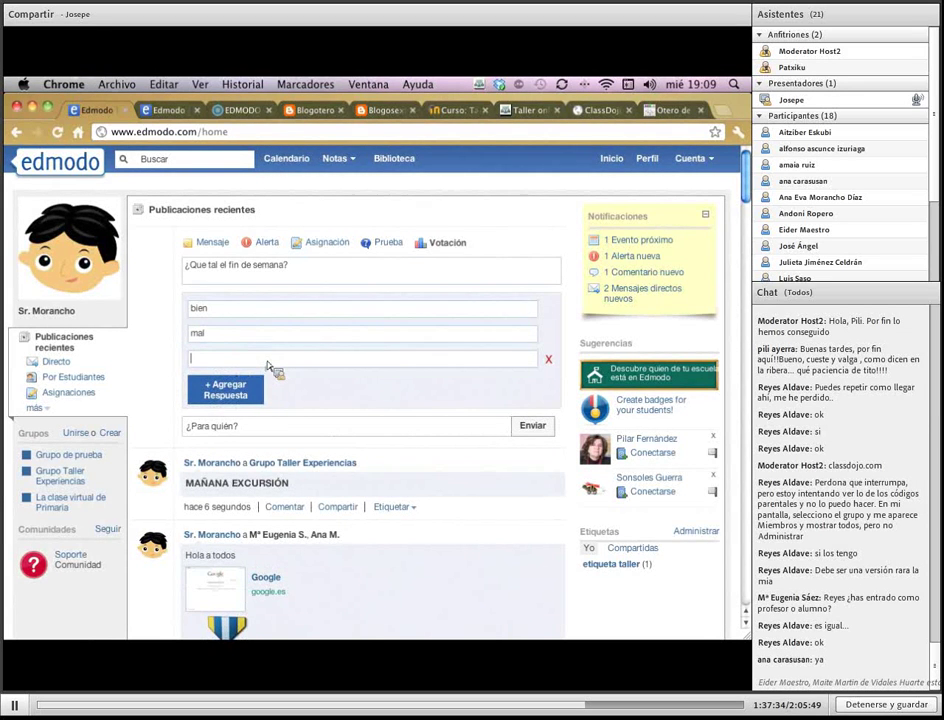
{"action": "type", "text": "regular"}
Send the poll to Grupo Taller Experiencias and scroll to check it in the feed
{"action": "left_click", "coordinate": [221, 429]}
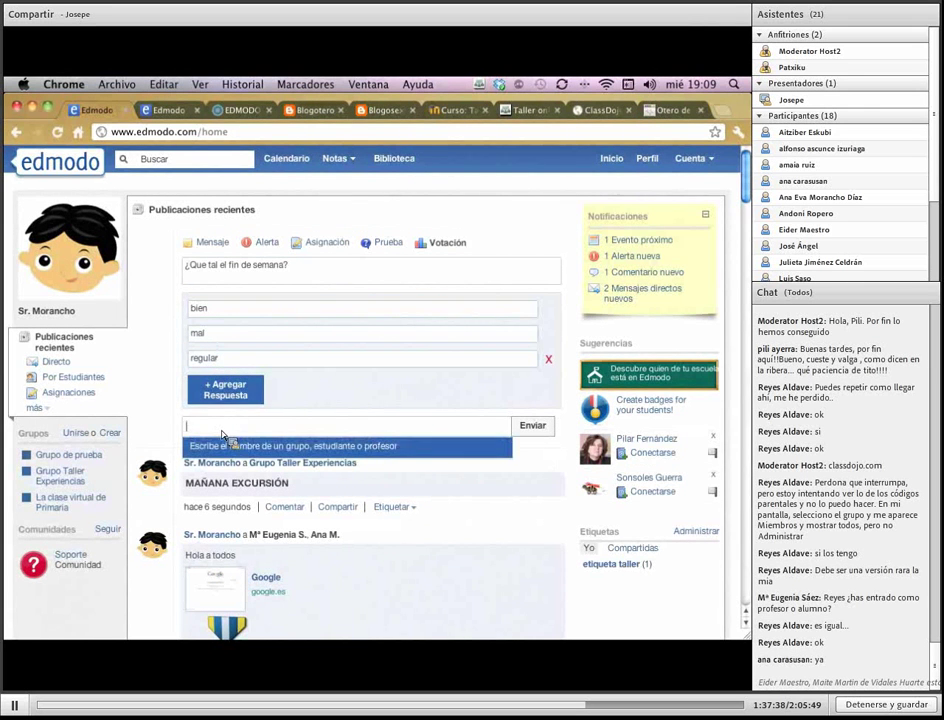
{"action": "type", "text": "grupo"}
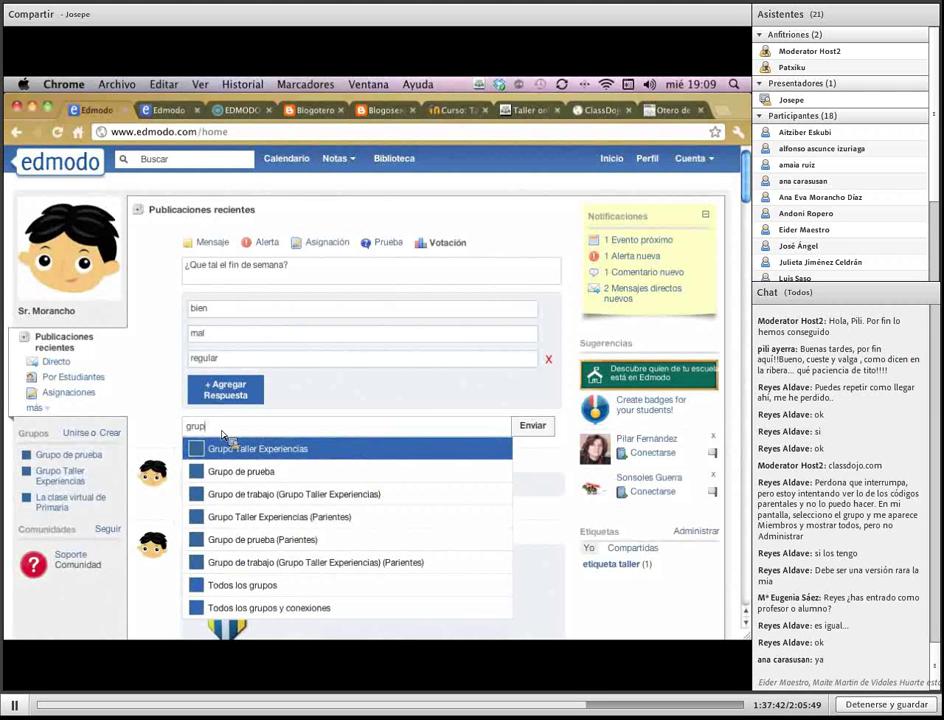
{"action": "key", "text": "Return"}
{"action": "left_click", "coordinate": [531, 426]}
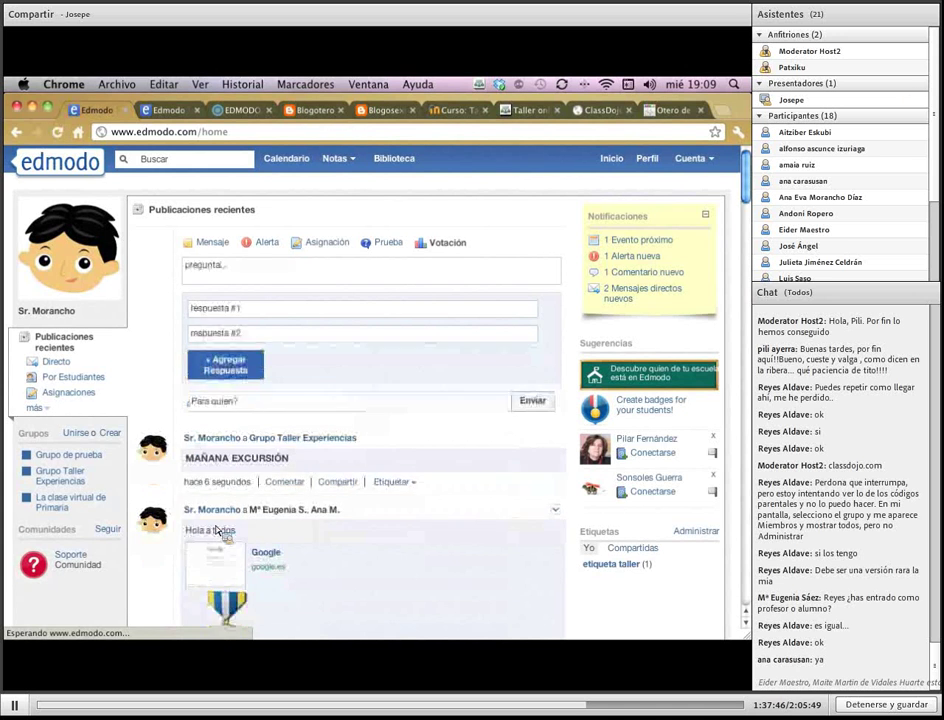
{"action": "scroll", "coordinate": [318, 510], "scroll_direction": "down", "scroll_amount": 3}
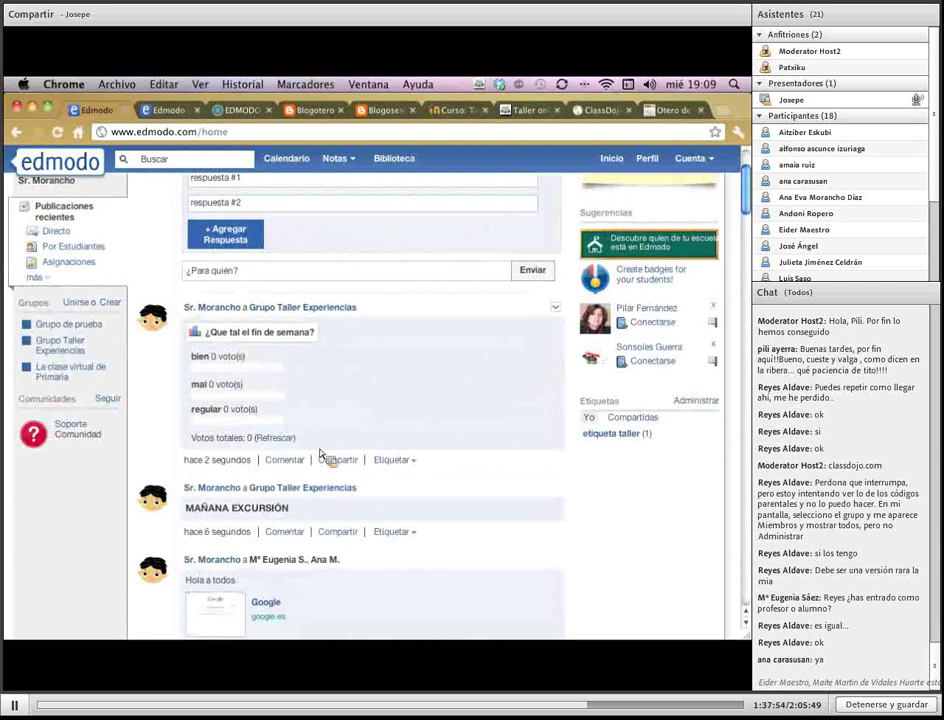
{"action": "scroll", "coordinate": [320, 455], "scroll_direction": "up", "scroll_amount": 3}
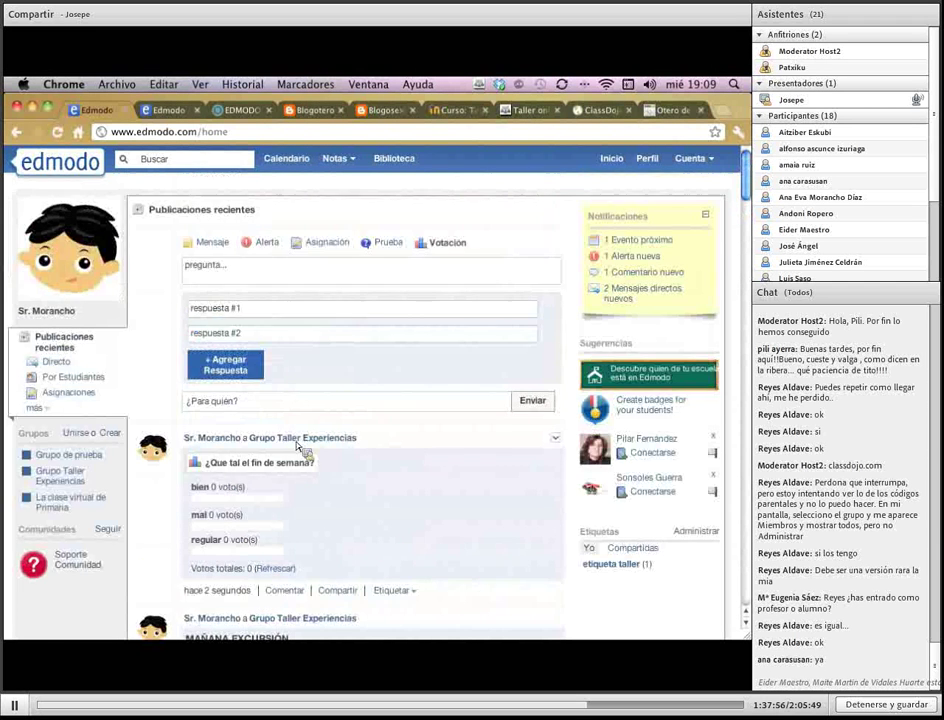
Draft assignment 'Trabajo de mate', described 'Lo que tienen que hacer', due 29 March 2012
{"action": "left_click", "coordinate": [321, 249]}
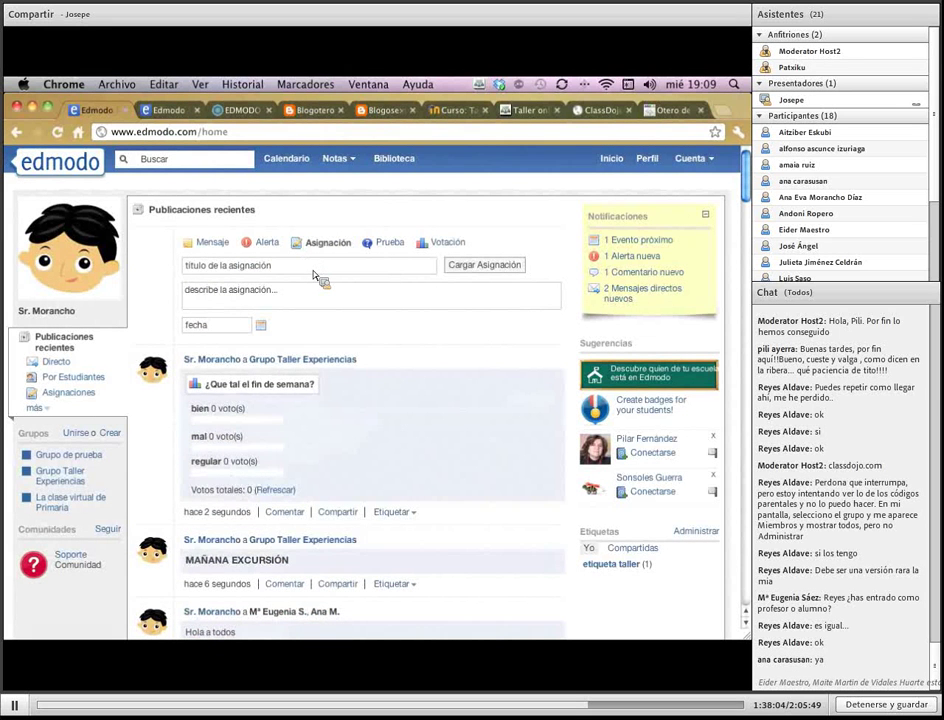
{"action": "left_click", "coordinate": [314, 275]}
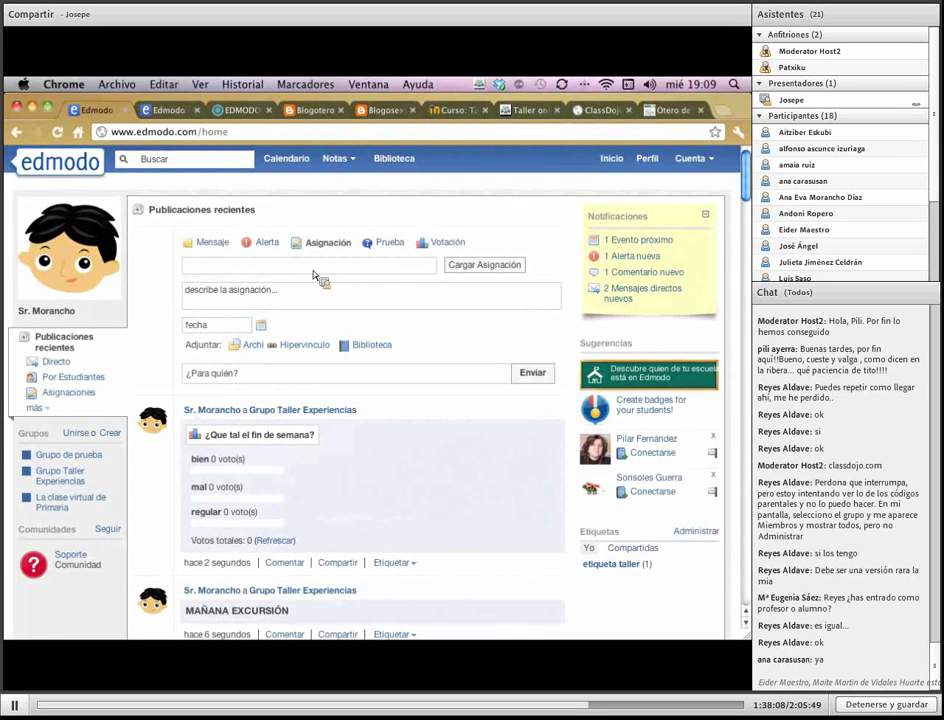
{"action": "type", "text": "Trabajo de mate"}
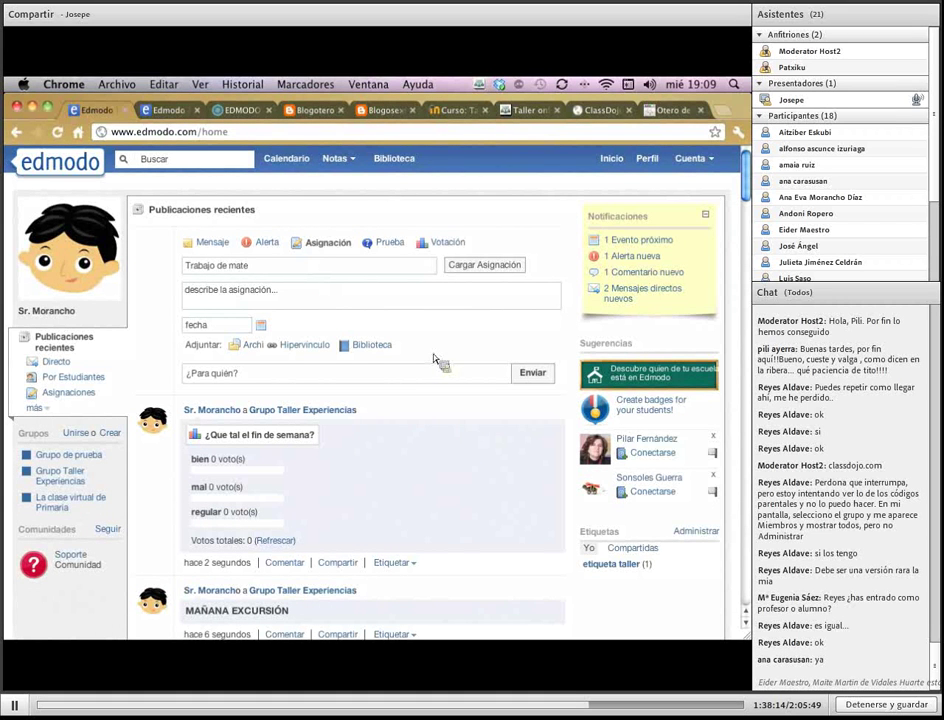
{"action": "left_click", "coordinate": [316, 296]}
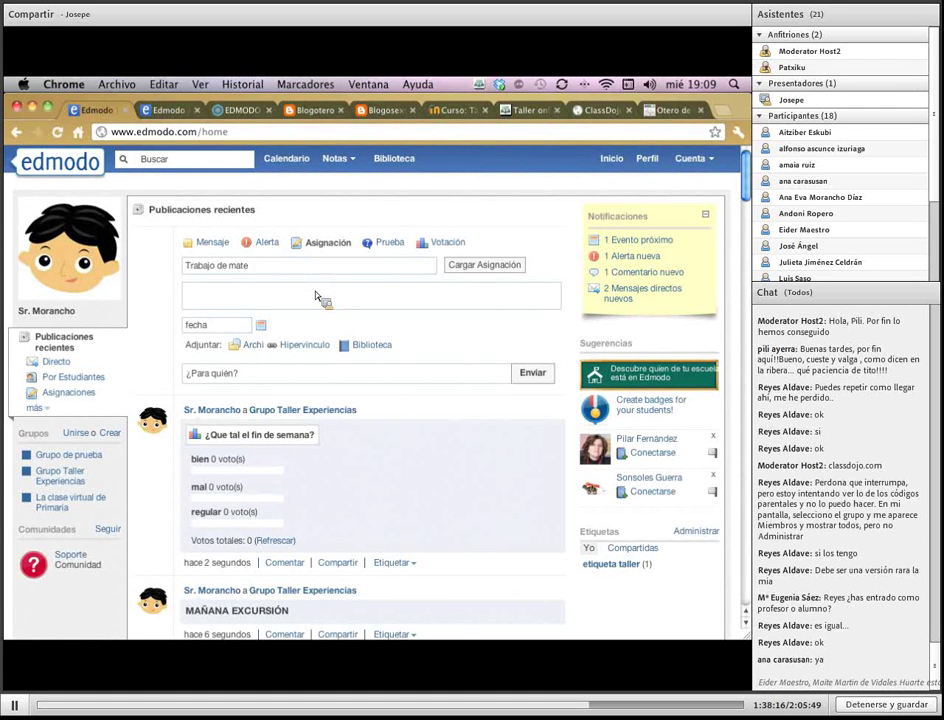
{"action": "type", "text": "Lo que tienen que hacer"}
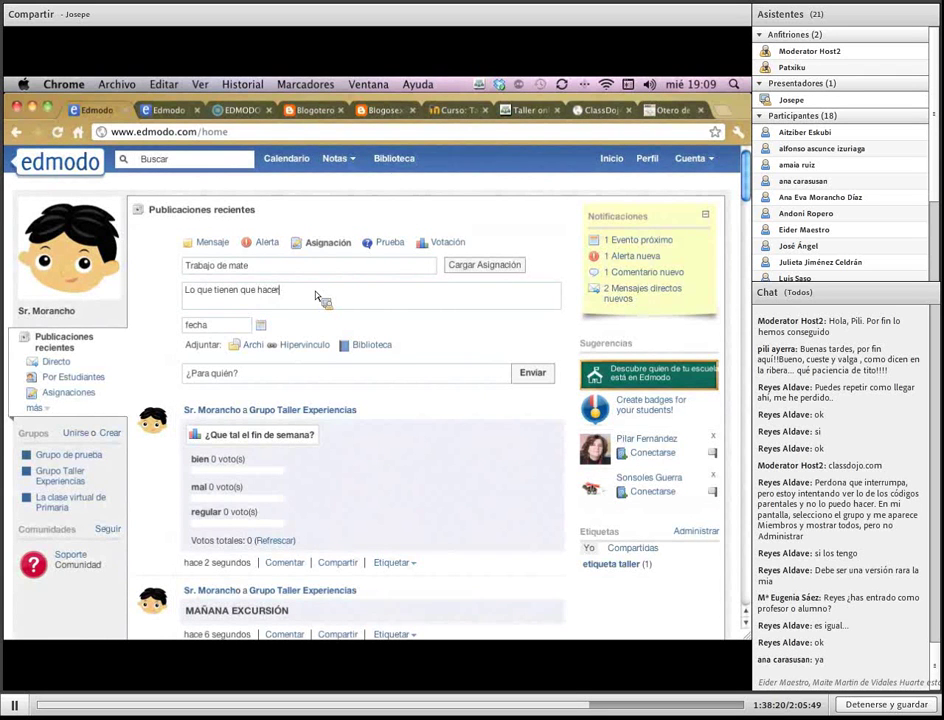
{"action": "left_click", "coordinate": [261, 327]}
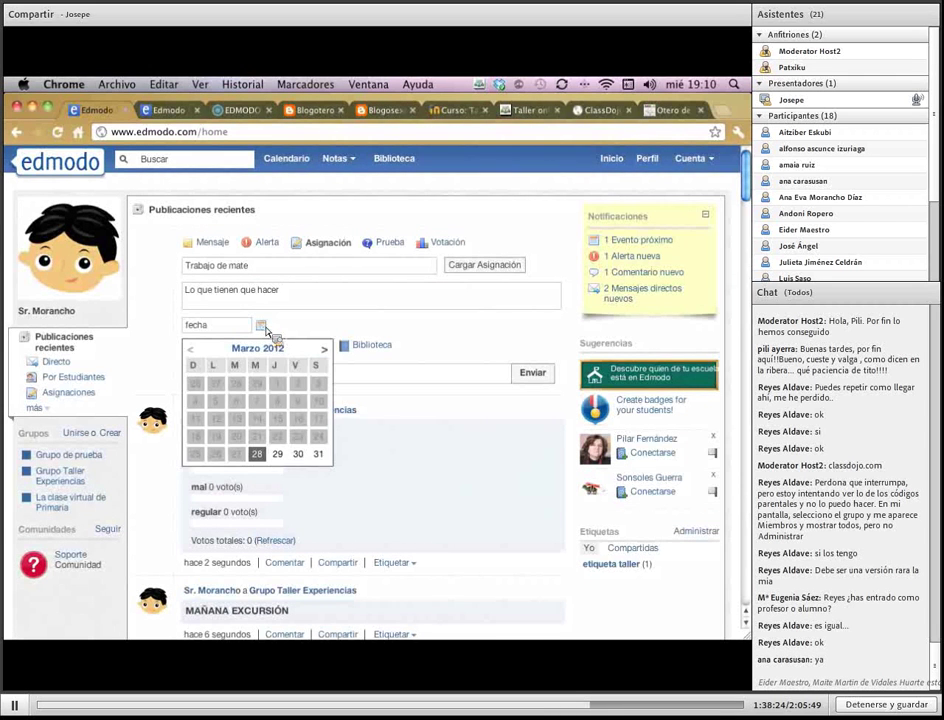
{"action": "left_click", "coordinate": [278, 454]}
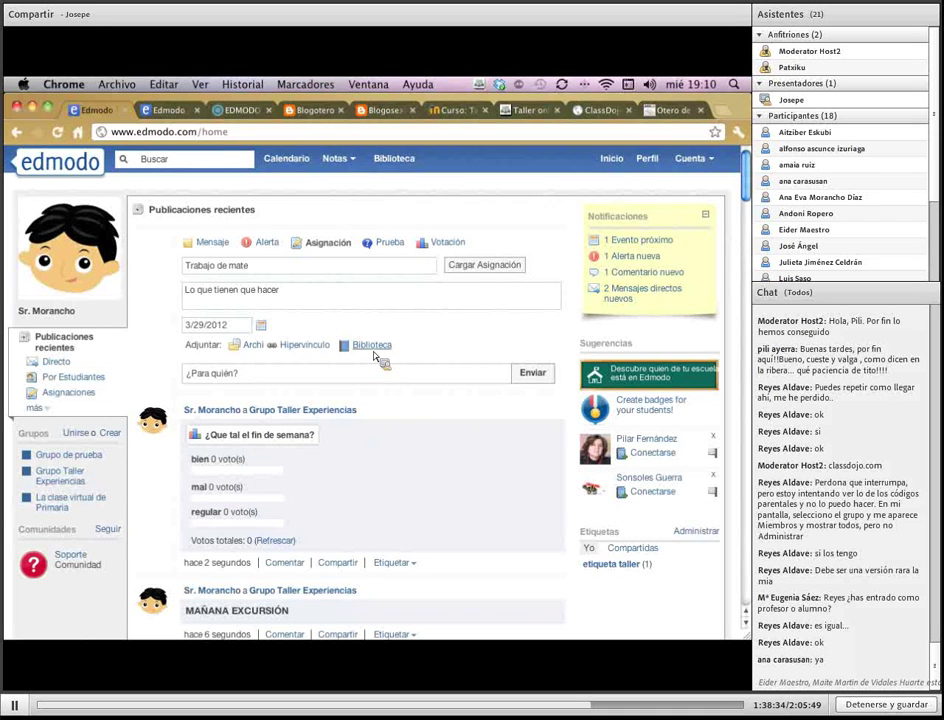
Attach aaa_escalas.doc from the computer to the Trabajo de mate assignment
{"action": "left_click", "coordinate": [257, 346]}
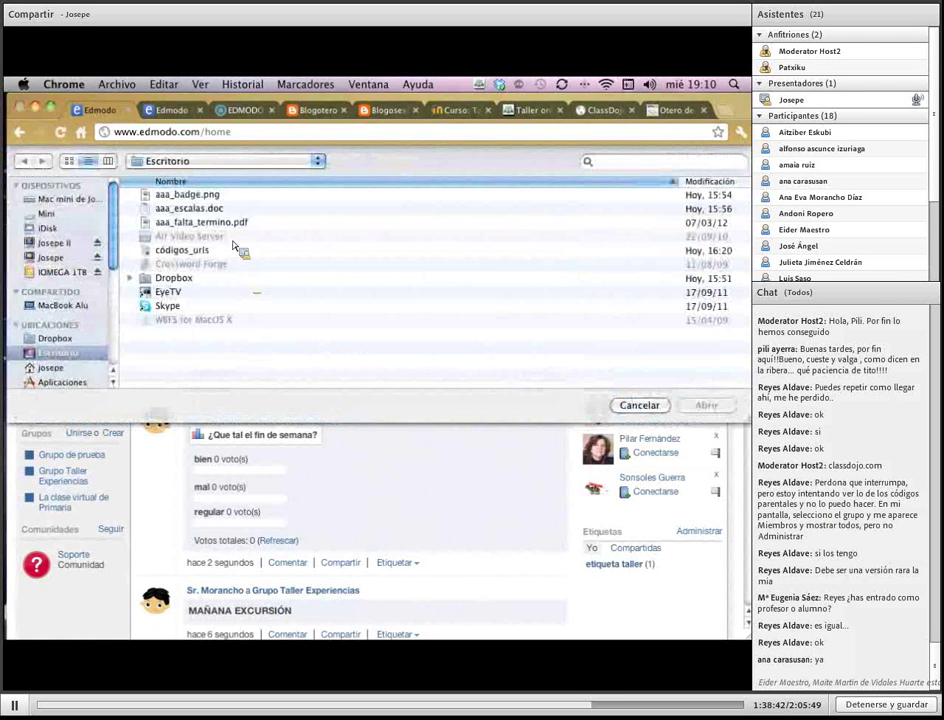
{"action": "left_click", "coordinate": [228, 209]}
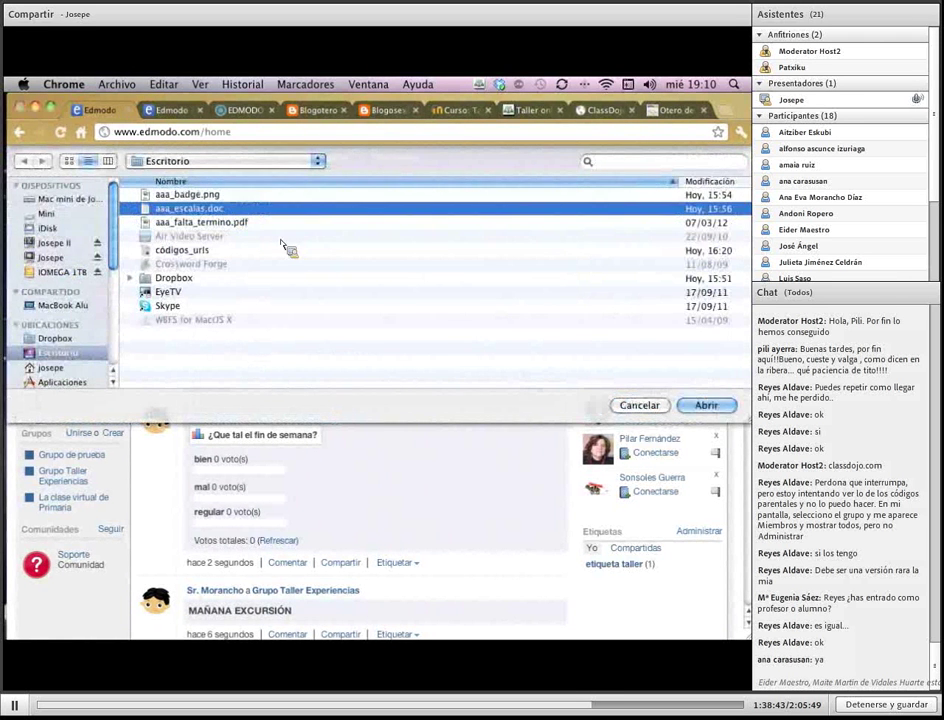
{"action": "left_click", "coordinate": [704, 404]}
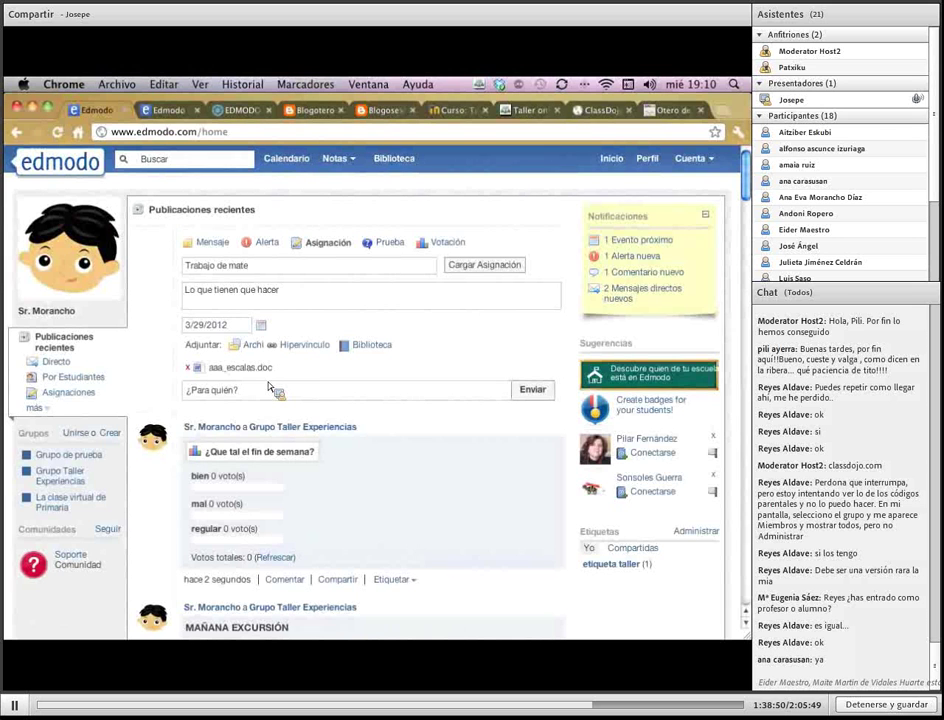
Post the assignment to Grupo Taller Experiencias and log out
{"action": "left_click", "coordinate": [268, 390]}
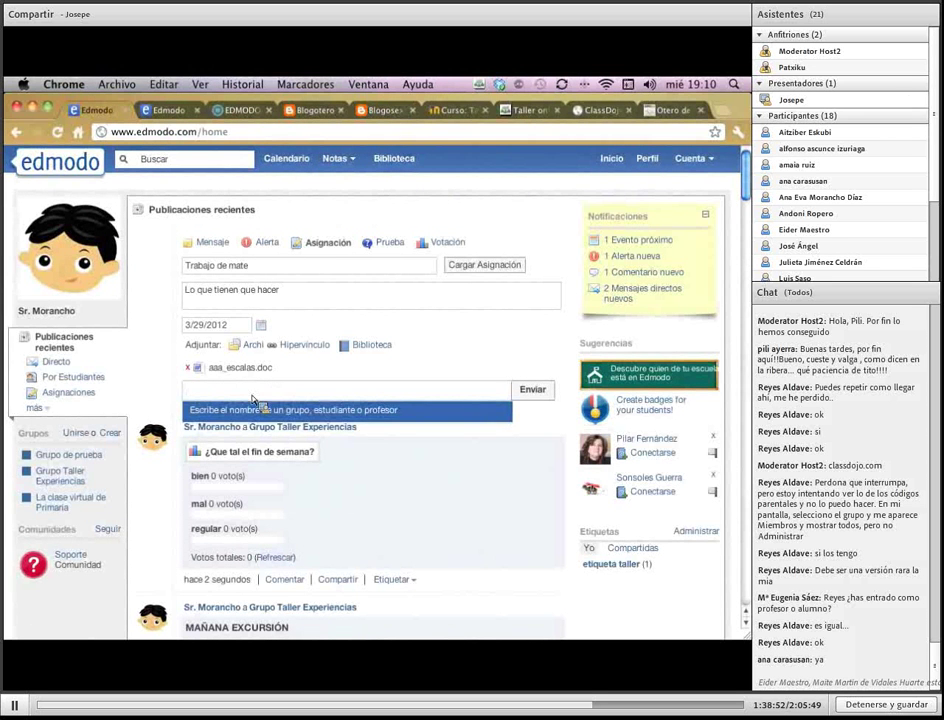
{"action": "type", "text": "grupo"}
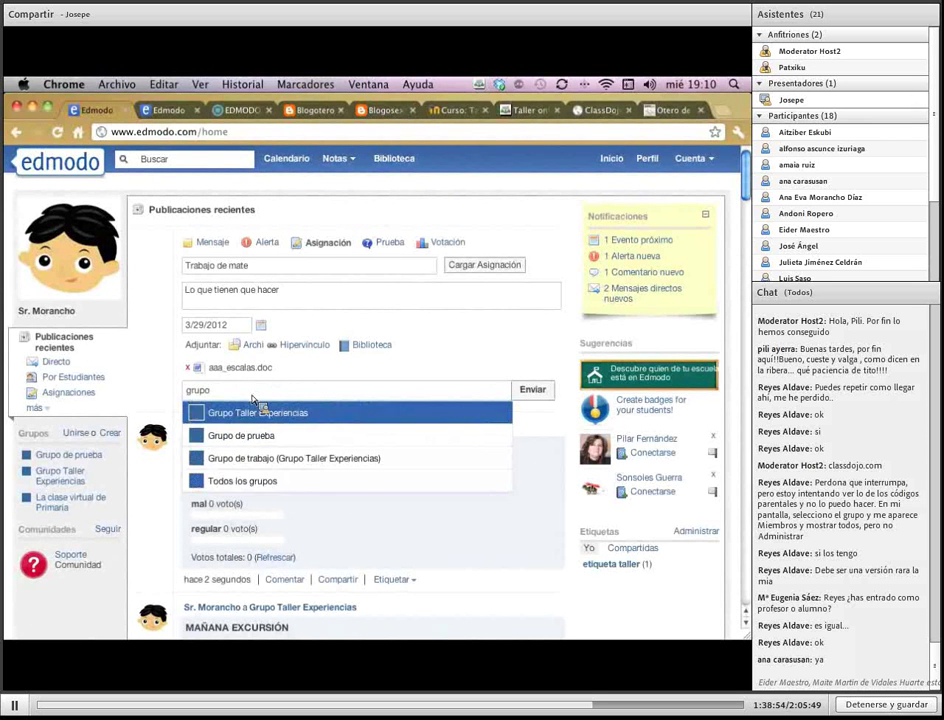
{"action": "left_click", "coordinate": [258, 410]}
{"action": "left_click", "coordinate": [533, 394]}
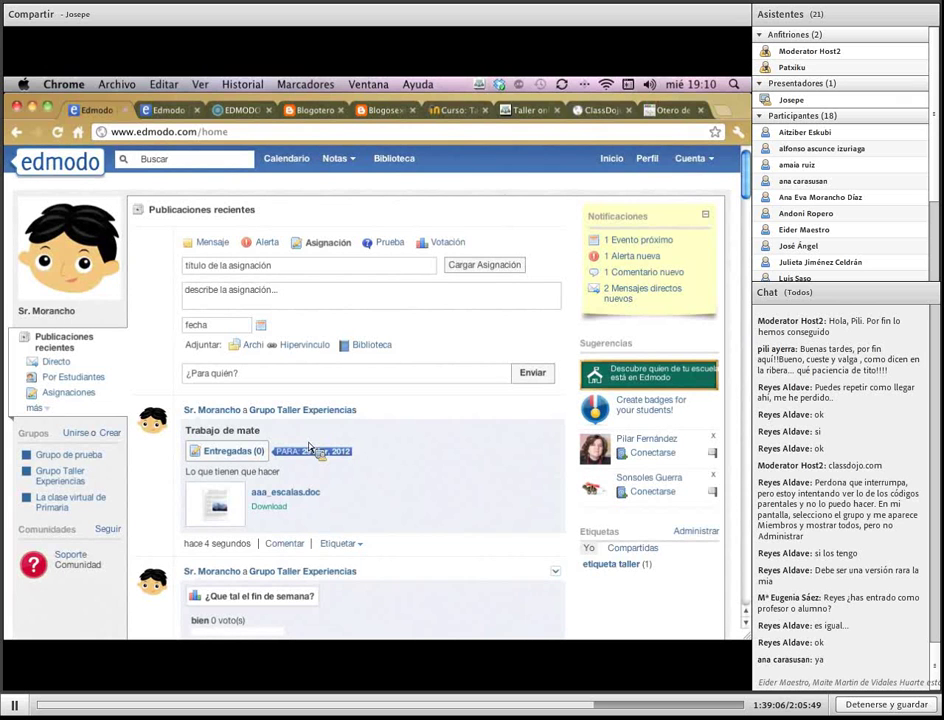
{"action": "left_click_drag", "start_coordinate": [300, 445], "coordinate": [609, 240]}
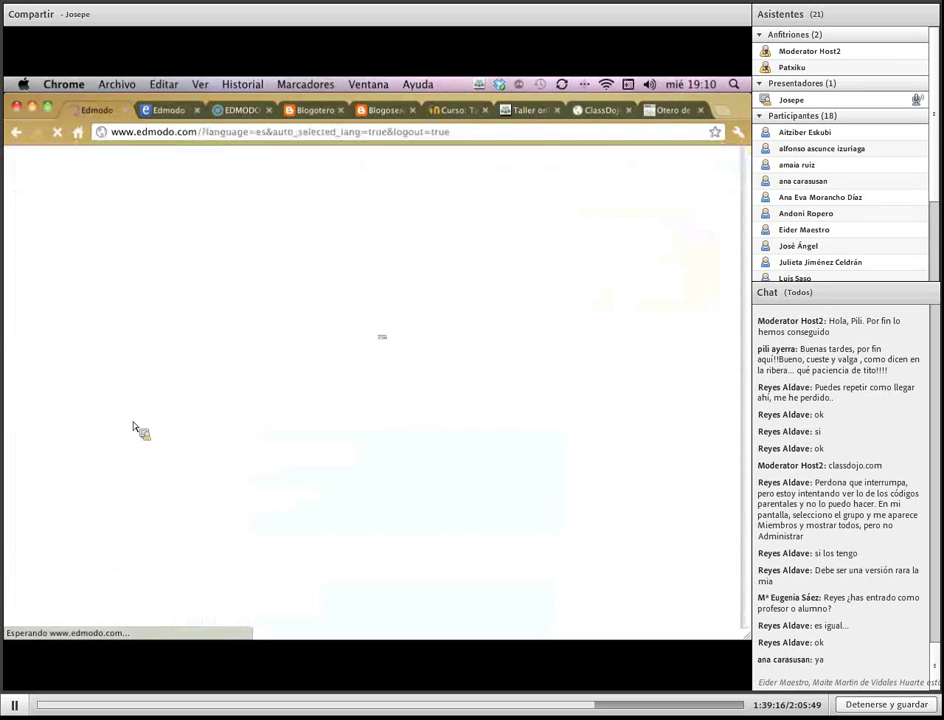
Sign in with the student username and password, then open the pending Trabajo de mate assignment
{"action": "left_click", "coordinate": [289, 303]}
{"action": "type", "text": "alumno_taller"}
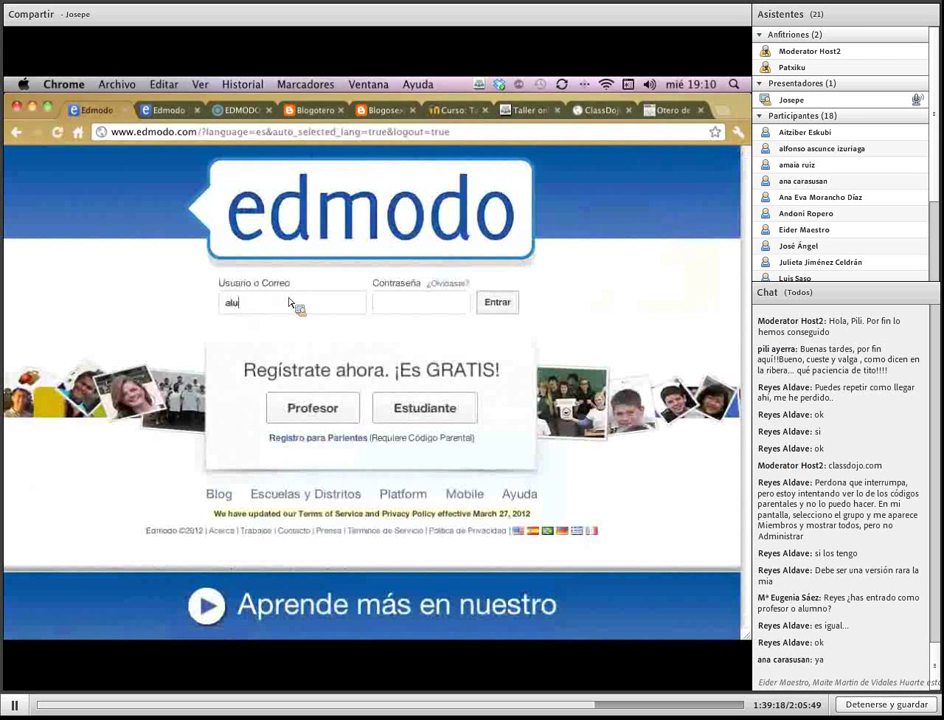
{"action": "key", "text": "Tab"}
{"action": "type", "text": "1234567890123"}
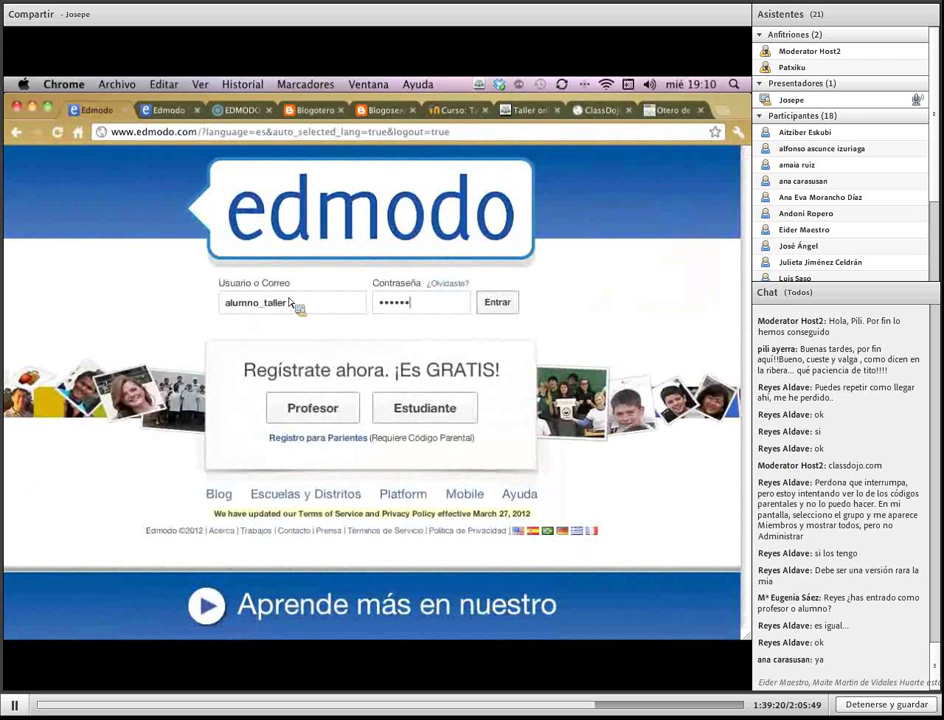
{"action": "key", "text": "Return"}
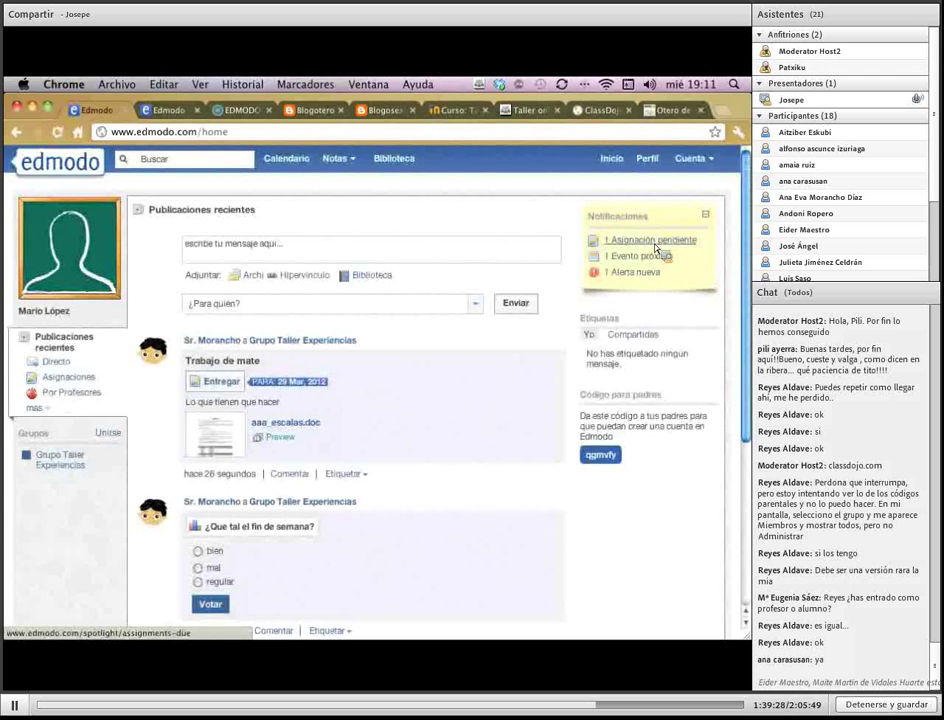
{"action": "left_click", "coordinate": [655, 245]}
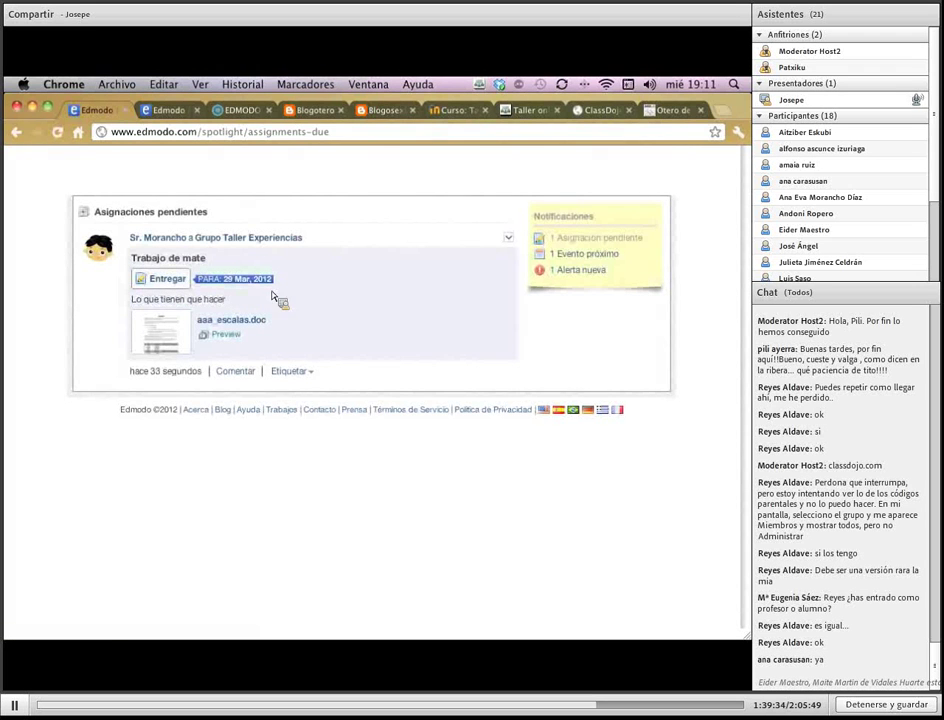
{"action": "left_click", "coordinate": [213, 334]}
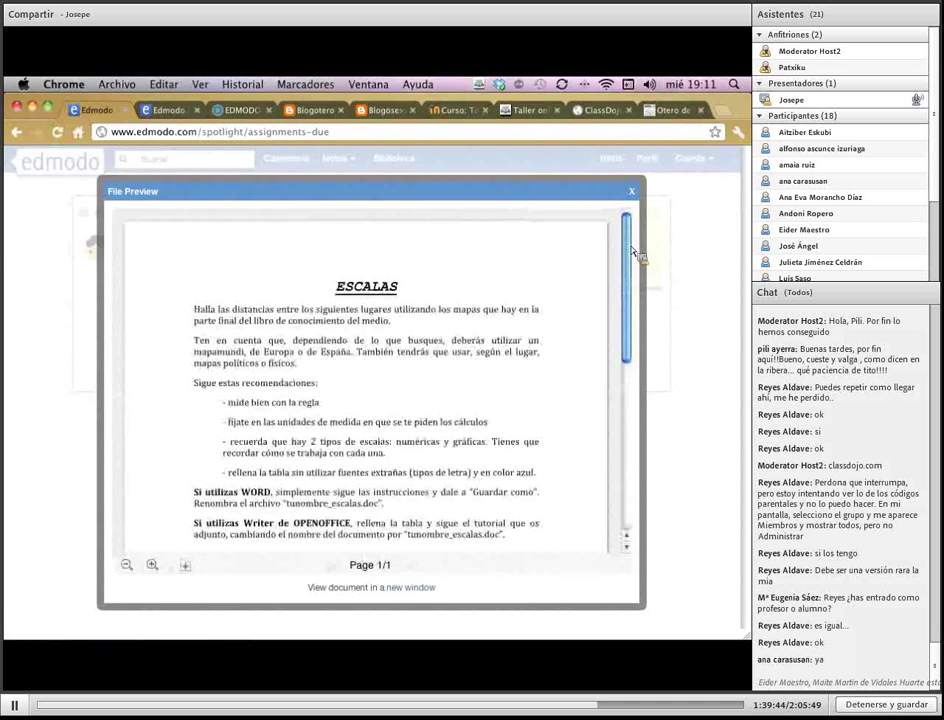
{"action": "scroll", "coordinate": [633, 300], "scroll_direction": "down", "scroll_amount": 3}
{"action": "scroll", "coordinate": [633, 335], "scroll_direction": "down", "scroll_amount": 5}
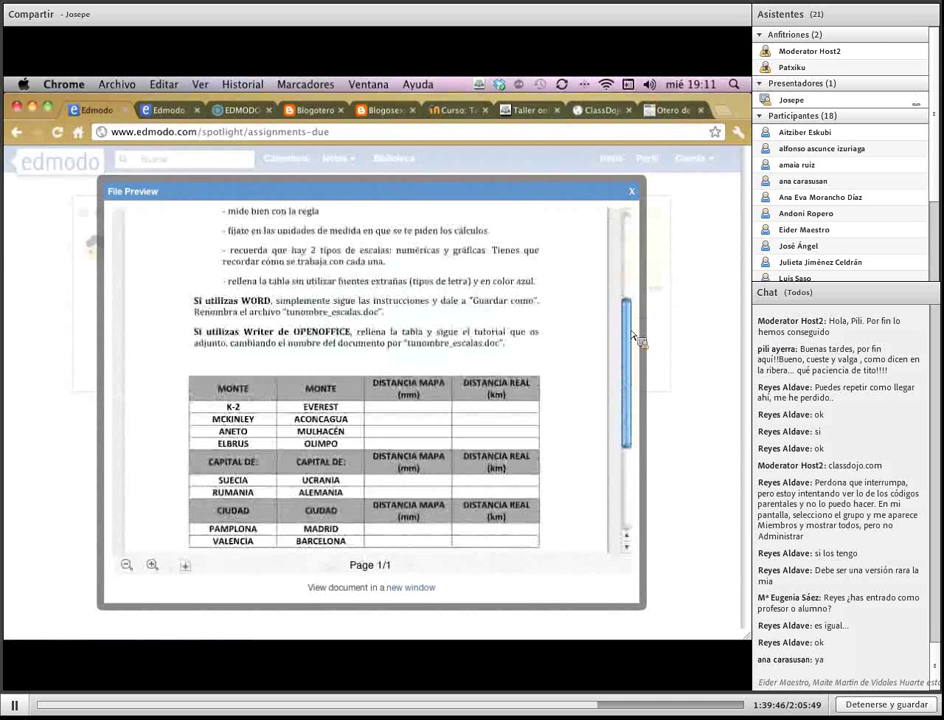
{"action": "left_click", "coordinate": [631, 191]}
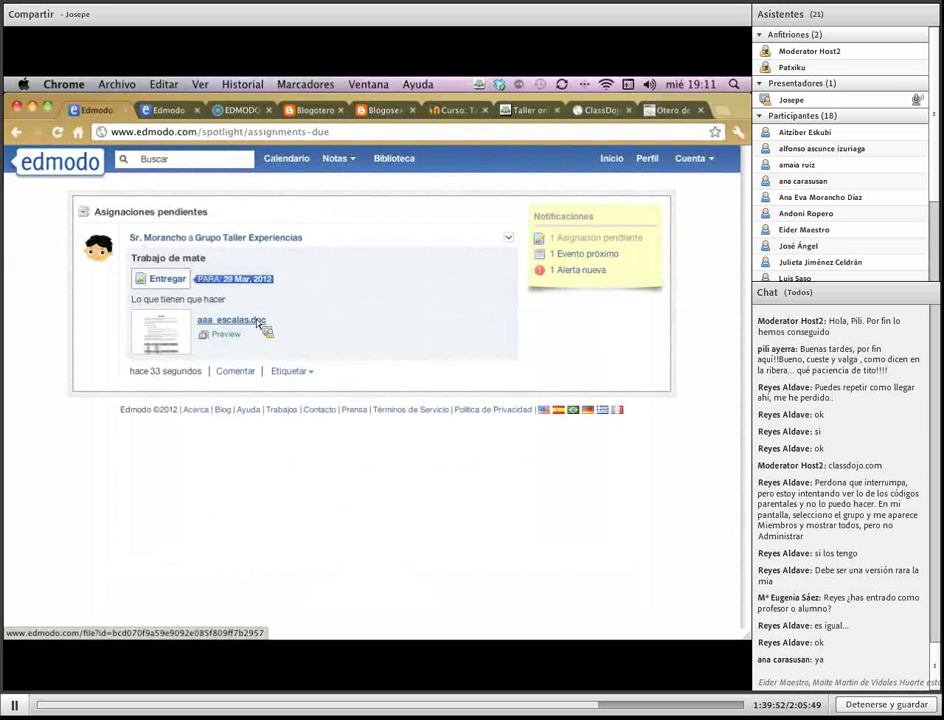
Turn in Trabajo de mate with the reply 'Respuesta'
{"action": "left_click", "coordinate": [170, 280]}
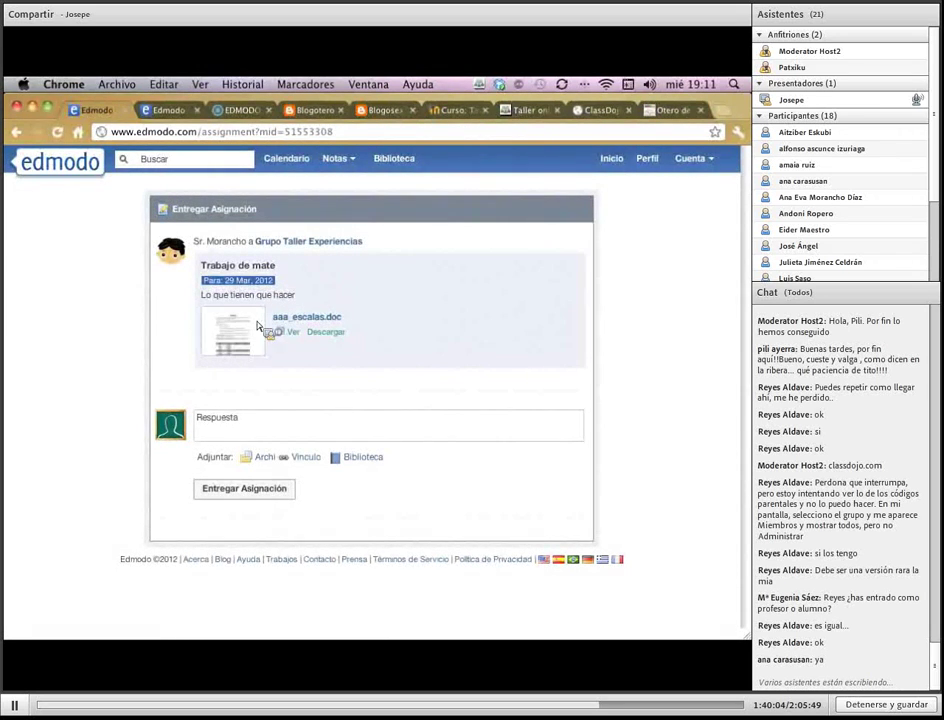
{"action": "left_click", "coordinate": [250, 433]}
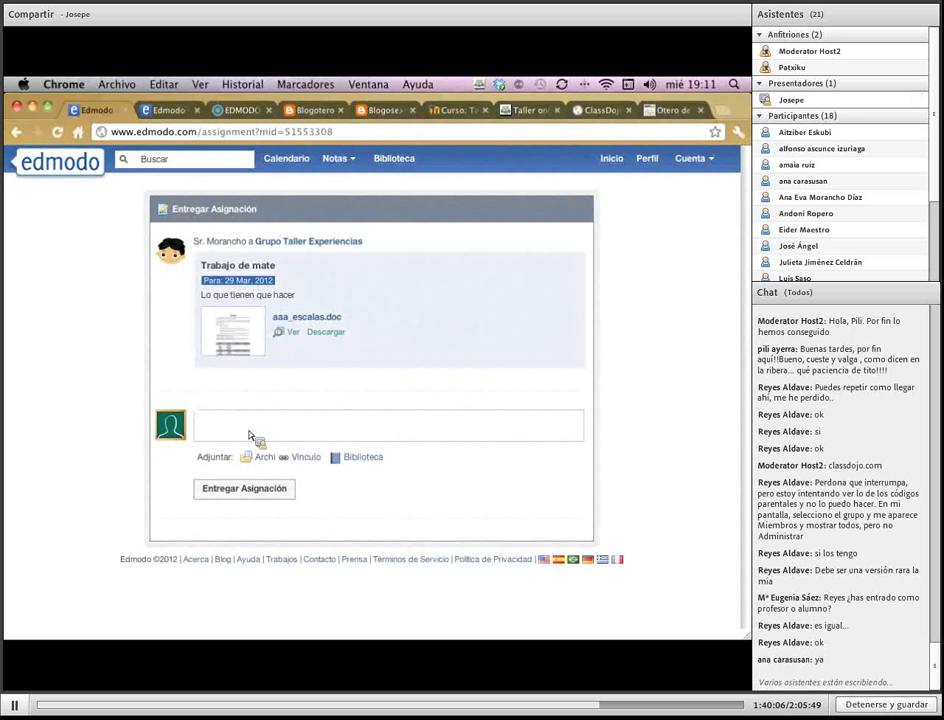
{"action": "type", "text": "Respuesta"}
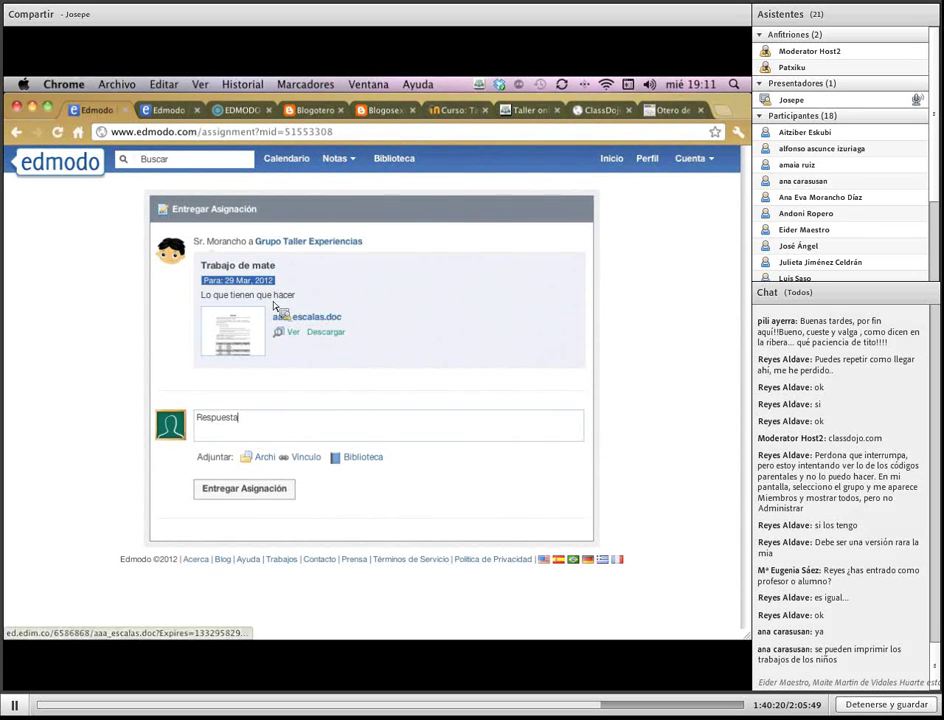
{"action": "left_click_drag", "start_coordinate": [274, 305], "coordinate": [268, 493]}
{"action": "left_click", "coordinate": [268, 493]}
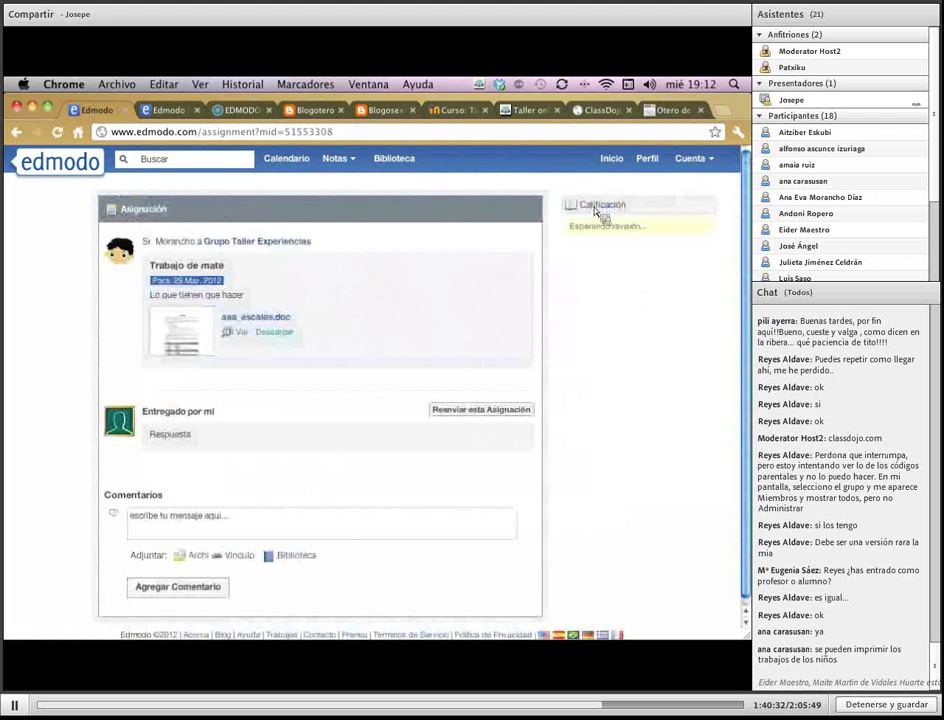
Sign out of the student account from the account menu
{"action": "double_click", "coordinate": [605, 205]}
{"action": "left_click", "coordinate": [573, 238]}
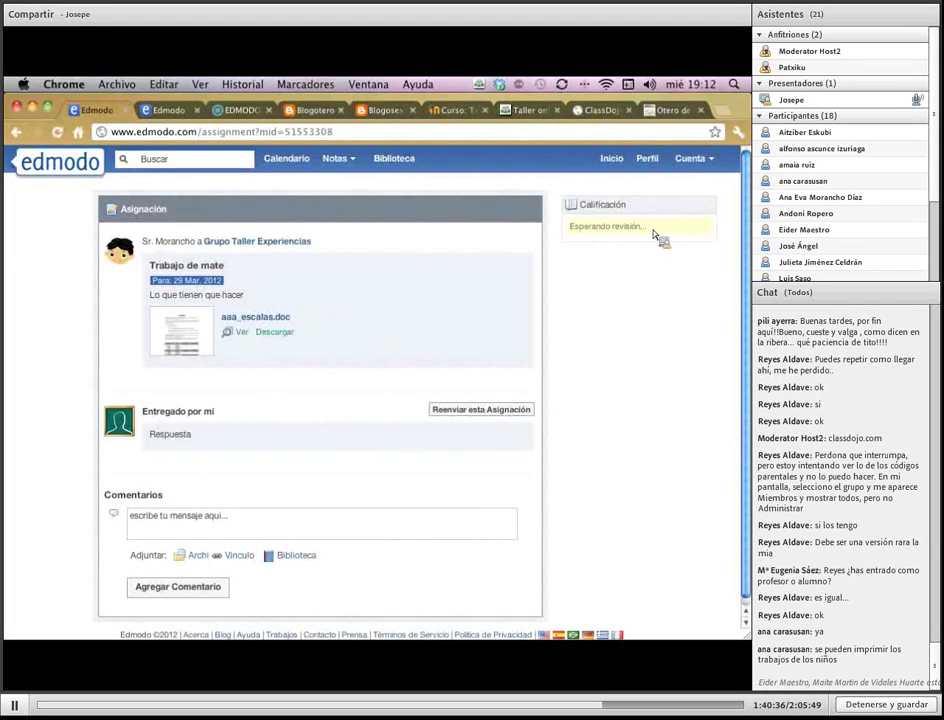
{"action": "left_click", "coordinate": [710, 160]}
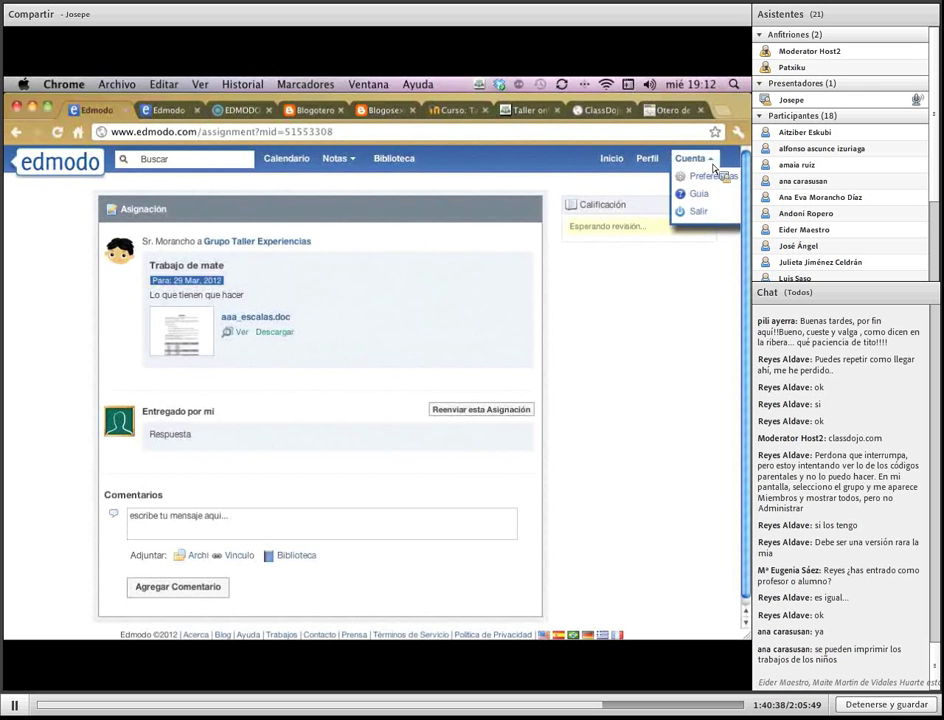
{"action": "left_click", "coordinate": [700, 213]}
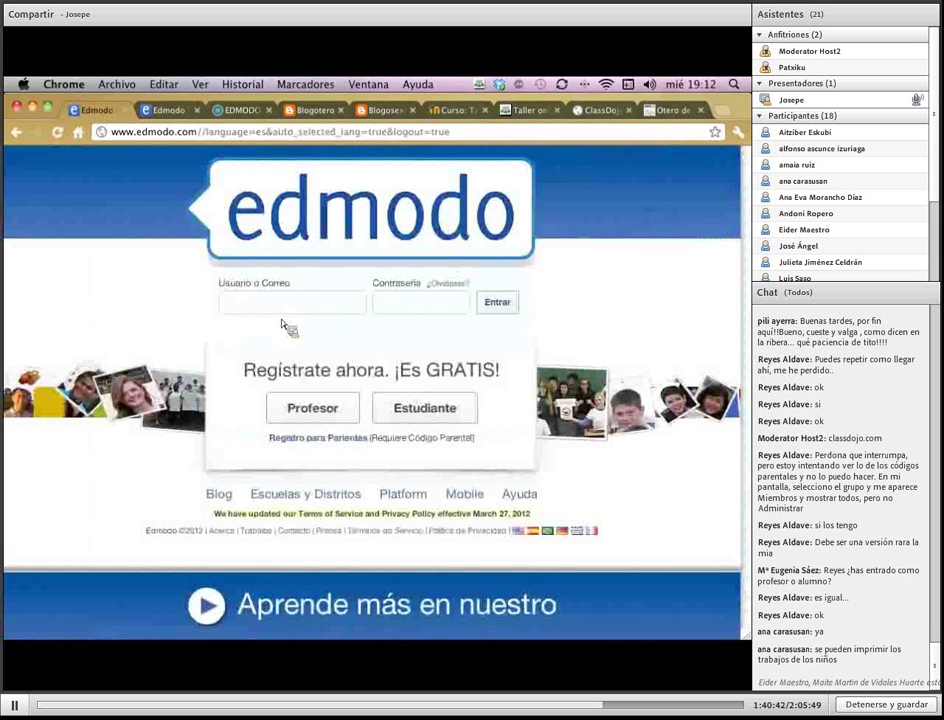
Sign in with the teacher username and password and open a student's turned-in Trabajo de mate
{"action": "type", "text": "profe_"}
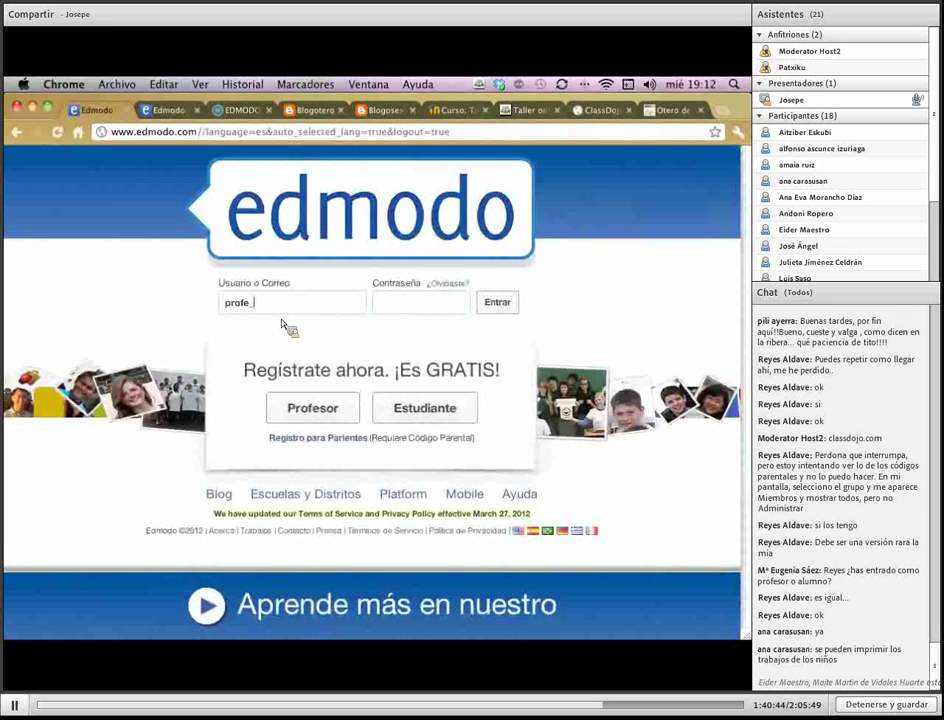
{"action": "type", "text": "taller"}
{"action": "key", "text": "Tab"}
{"action": "type", "text": "******"}
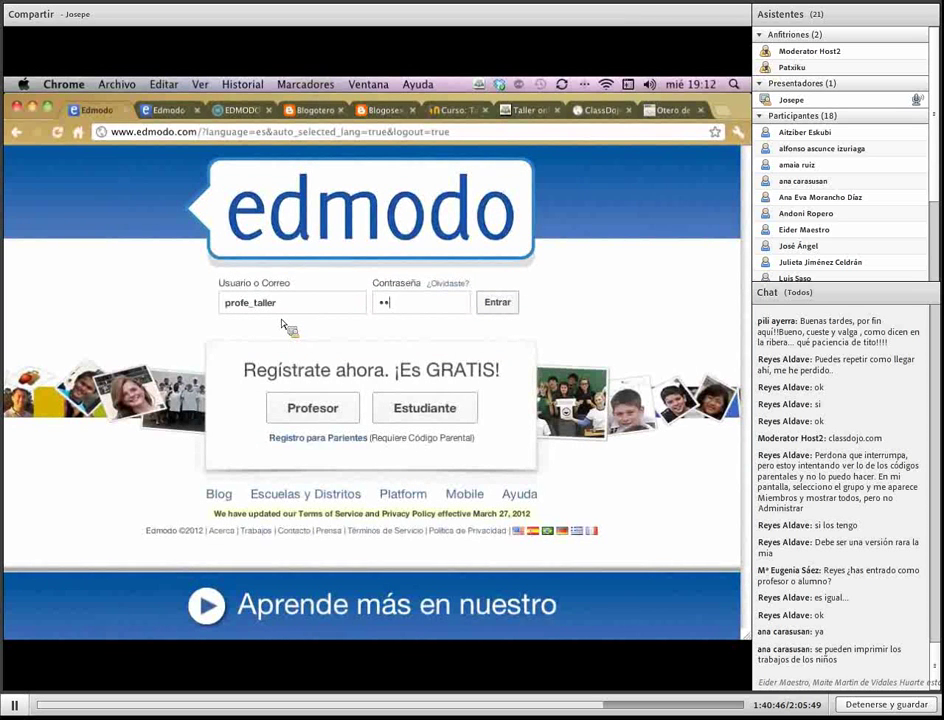
{"action": "type", "text": "******"}
{"action": "left_click", "coordinate": [491, 306]}
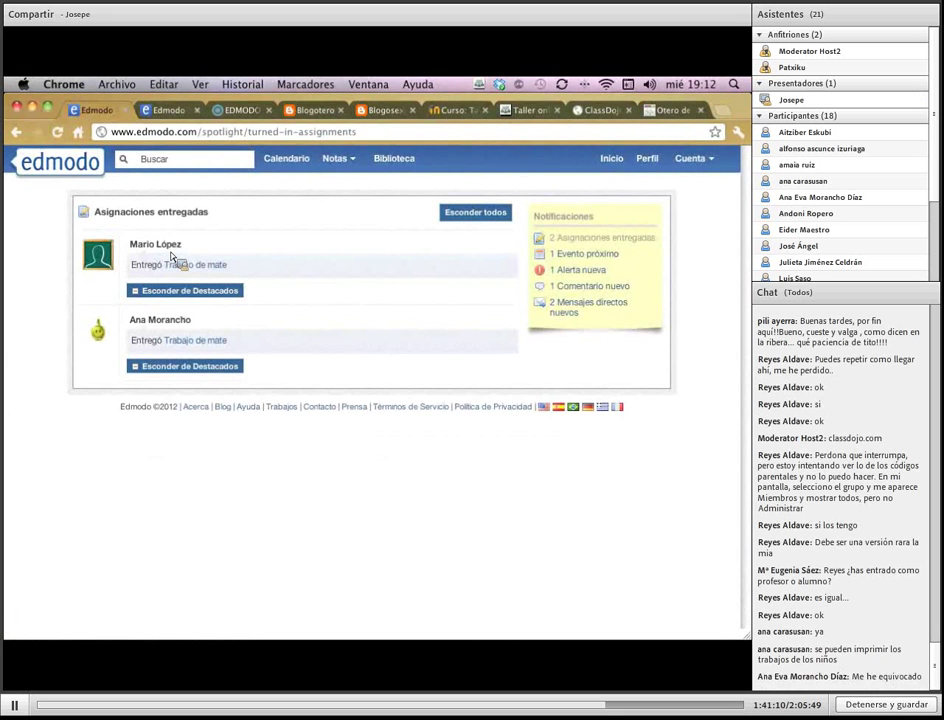
{"action": "left_click", "coordinate": [210, 344]}
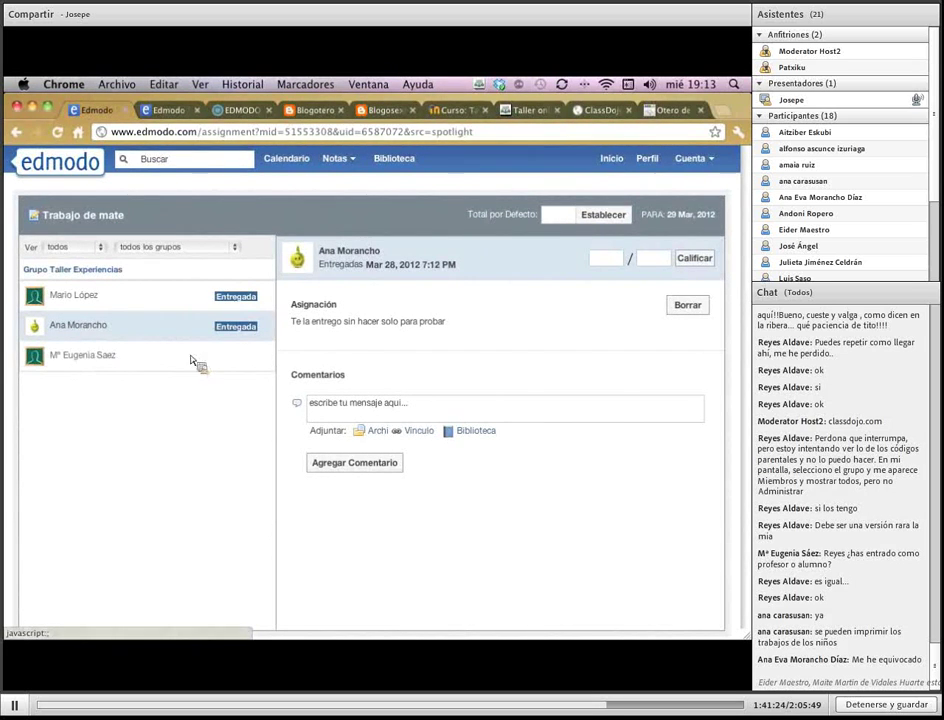
Grade the student's Trabajo de mate submission 10 out of 10
{"action": "left_click_drag", "start_coordinate": [311, 330], "coordinate": [412, 322]}
{"action": "left_click", "coordinate": [421, 337]}
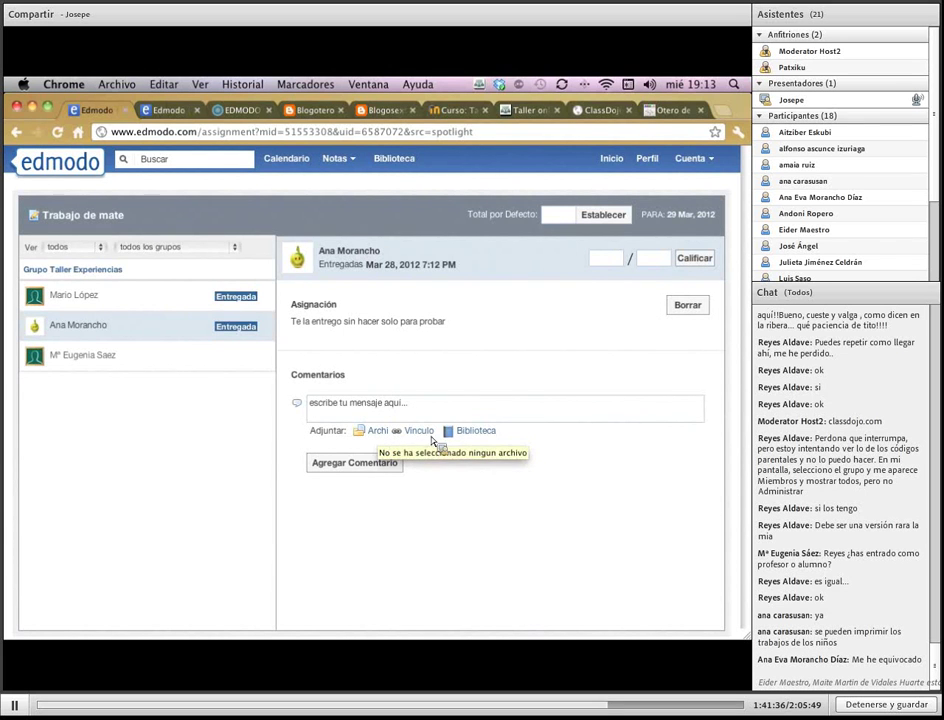
{"action": "left_click", "coordinate": [607, 259]}
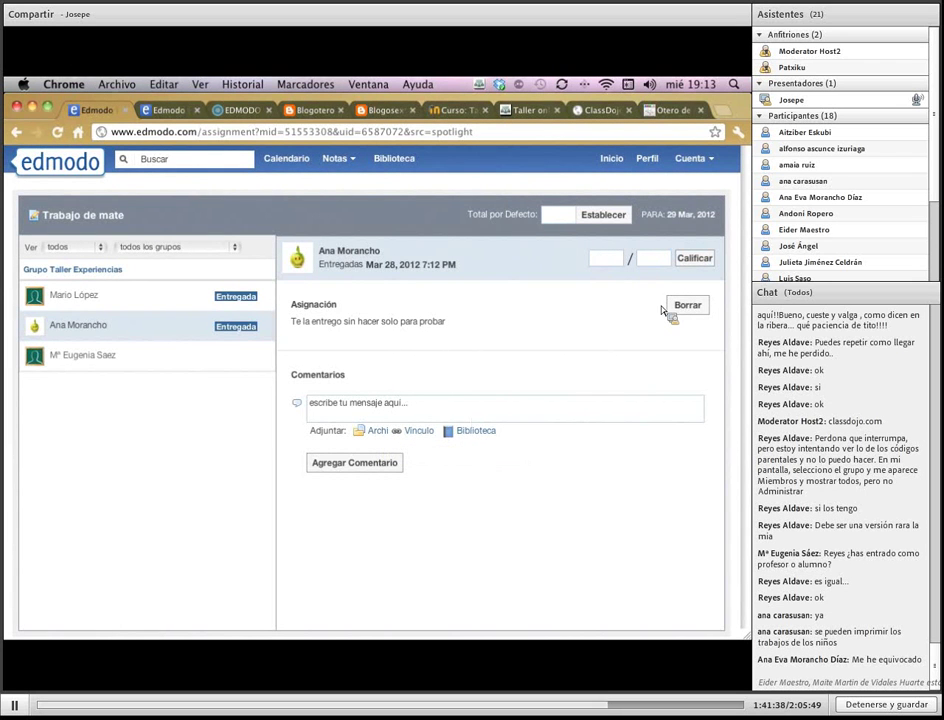
{"action": "type", "text": "10"}
{"action": "key", "text": "Tab"}
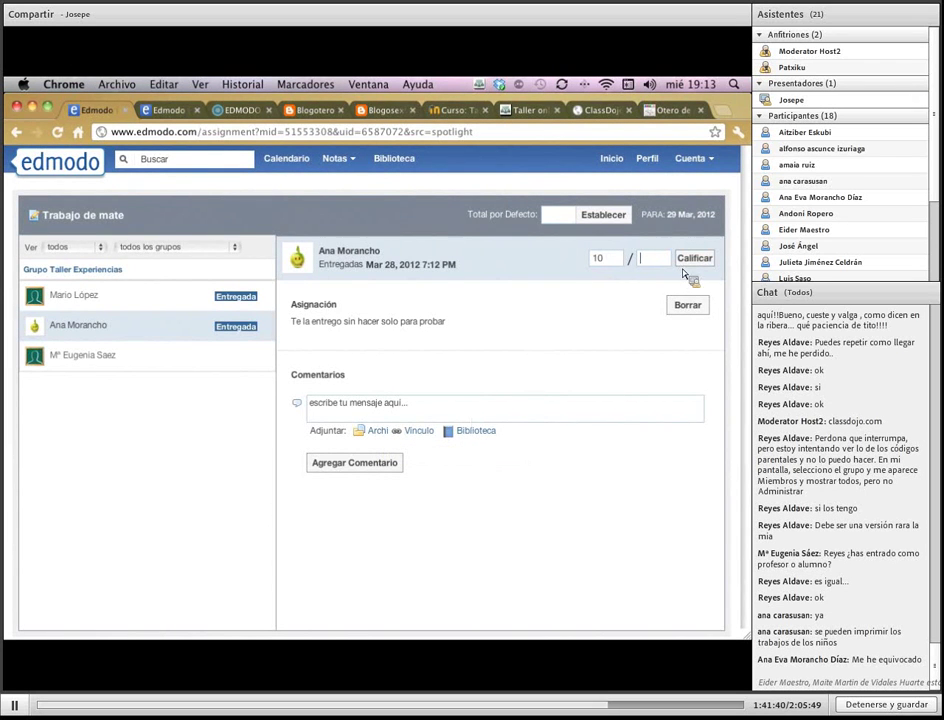
{"action": "type", "text": "10"}
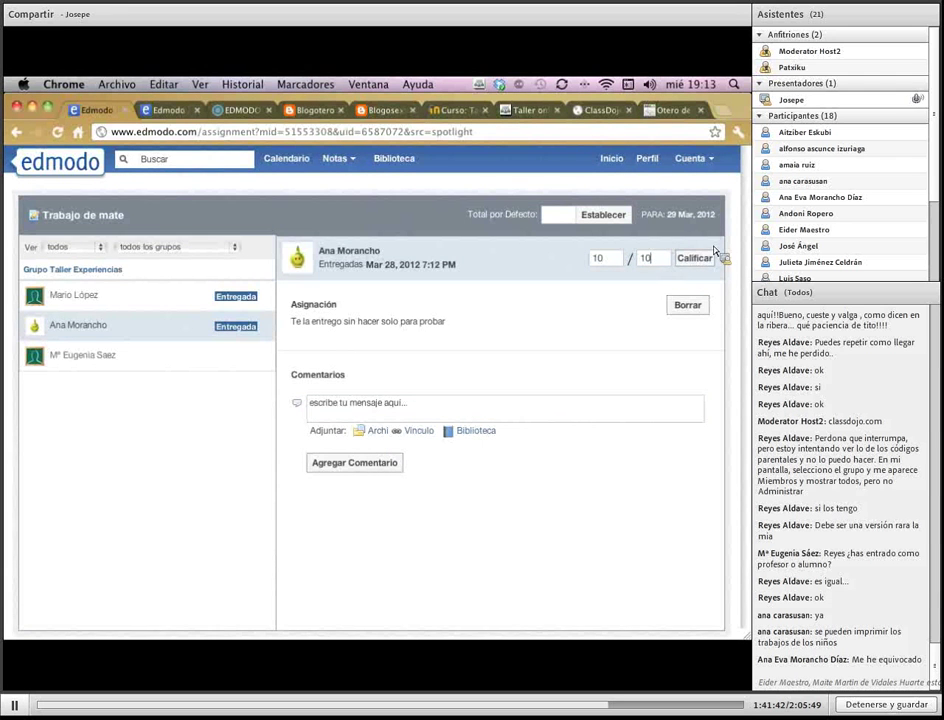
{"action": "left_click", "coordinate": [705, 259]}
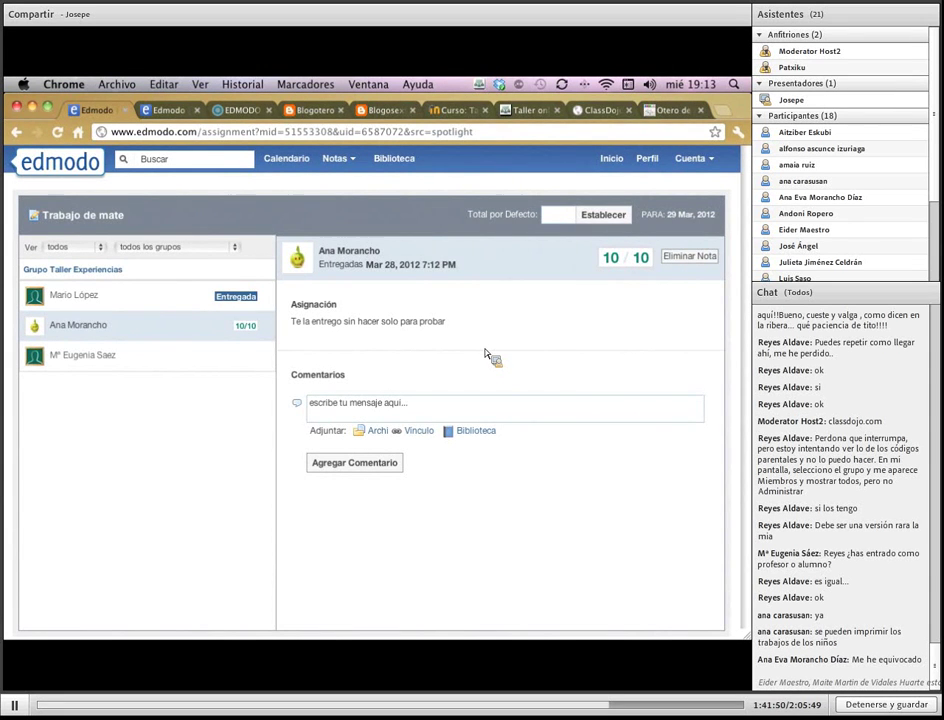
{"action": "left_click", "coordinate": [348, 163]}
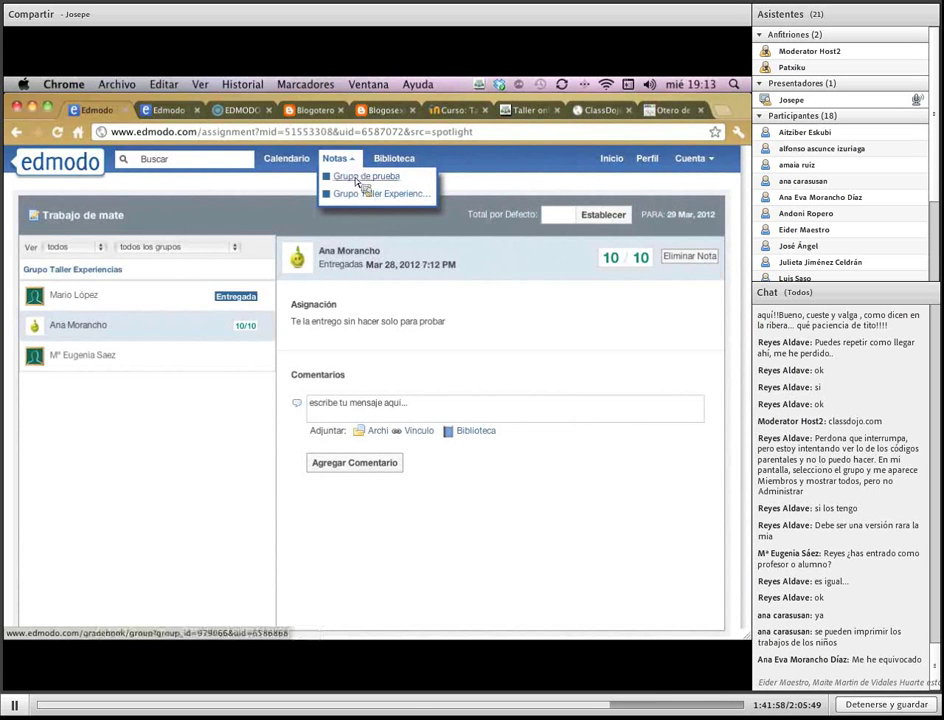
Open the Grupo Taller Experiencias gradebook, then the 6ºB gradebook in the other account's tab
{"action": "left_click", "coordinate": [362, 194]}
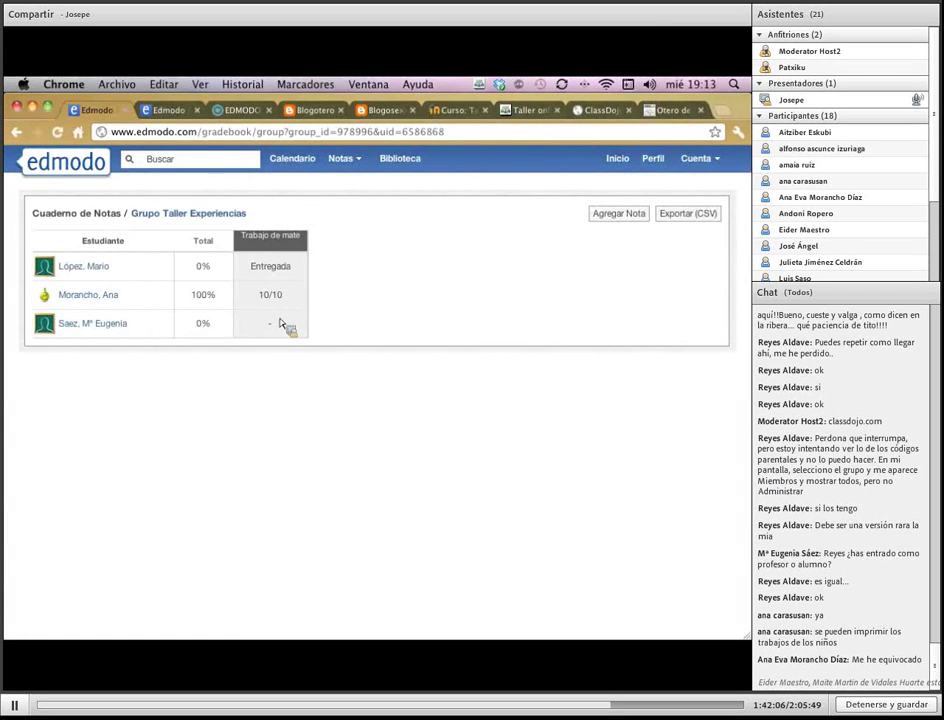
{"action": "left_click", "coordinate": [620, 160]}
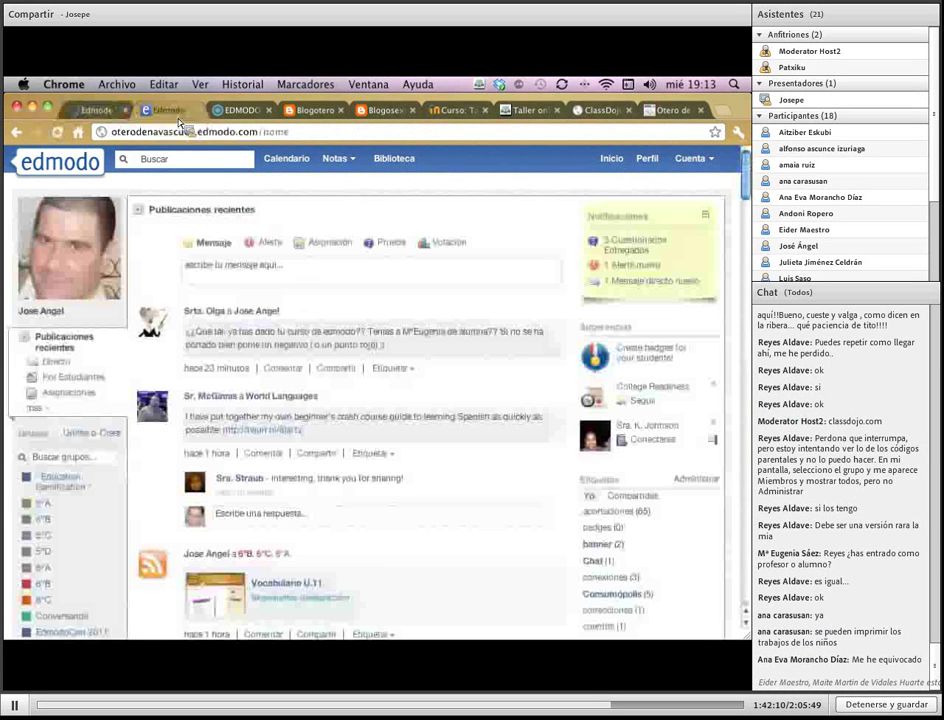
{"action": "left_click", "coordinate": [353, 166]}
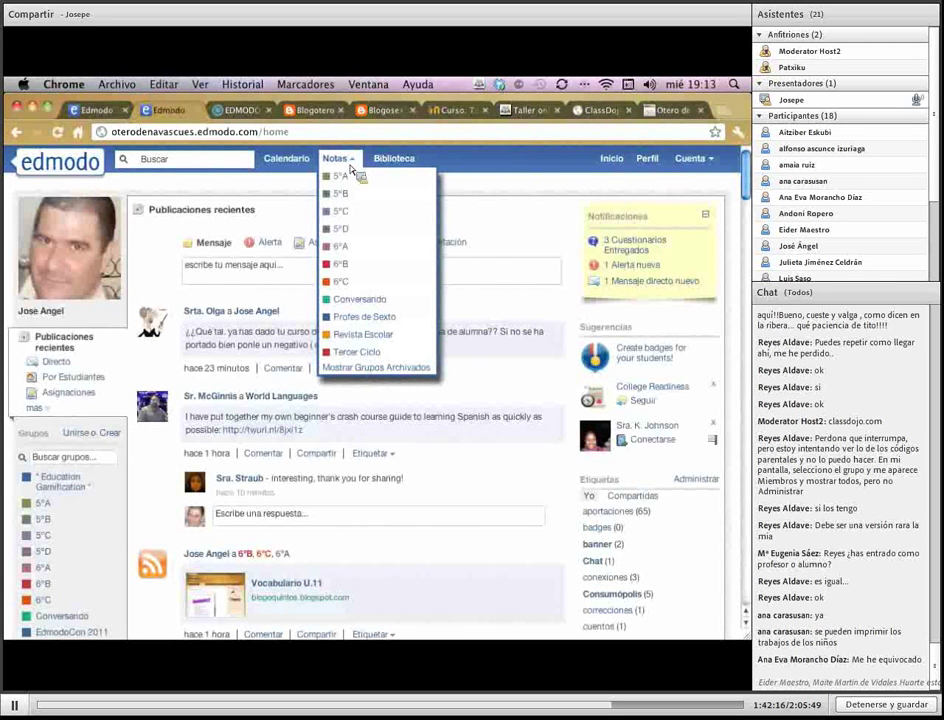
{"action": "left_click", "coordinate": [347, 266]}
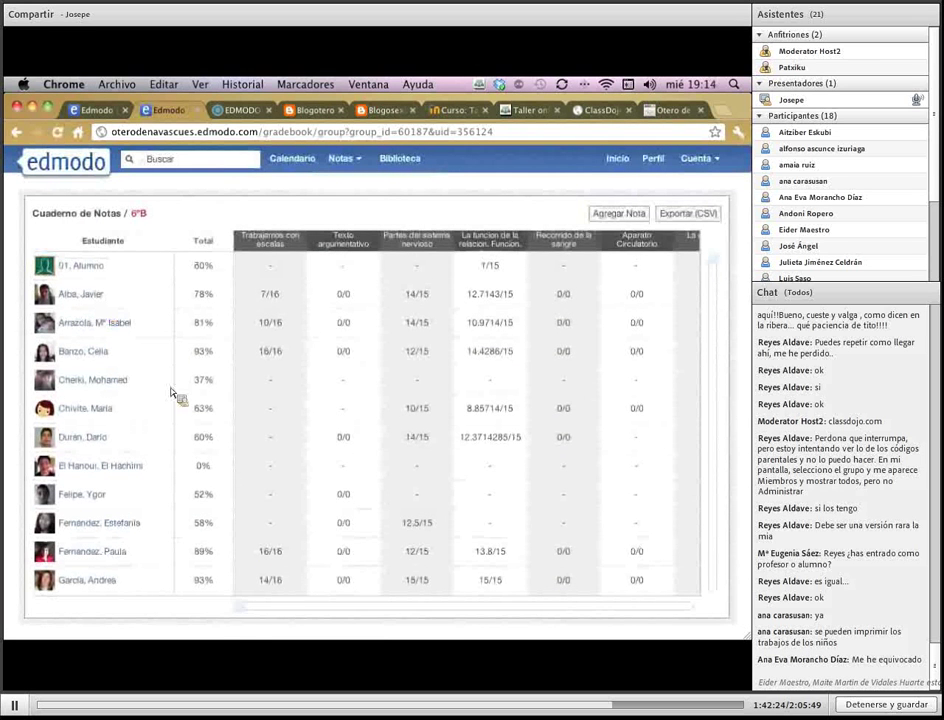
{"action": "left_click_drag", "start_coordinate": [240, 608], "coordinate": [215, 620]}
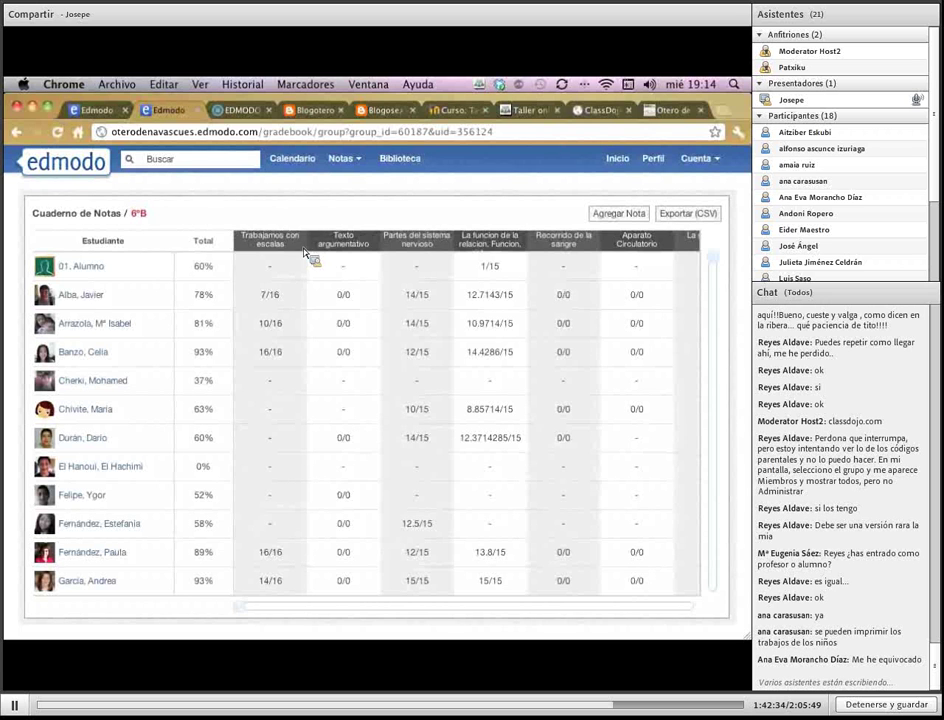
Open Trabajamos con escalas from the gradebook and view one student's 16/16 submission
{"action": "mouse_move", "coordinate": [305, 253]}
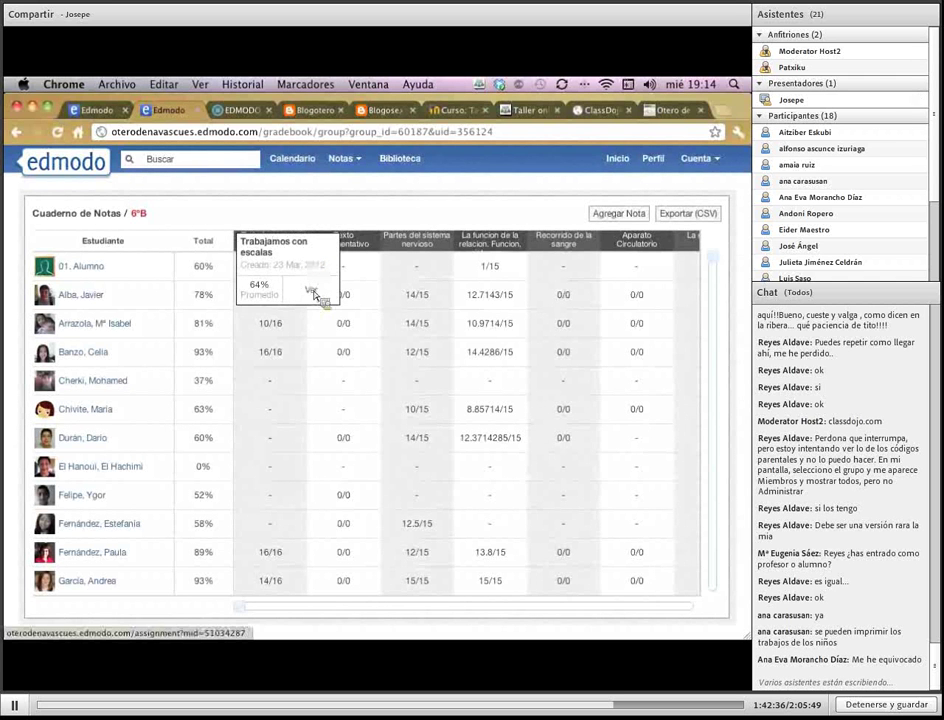
{"action": "left_click", "coordinate": [311, 290]}
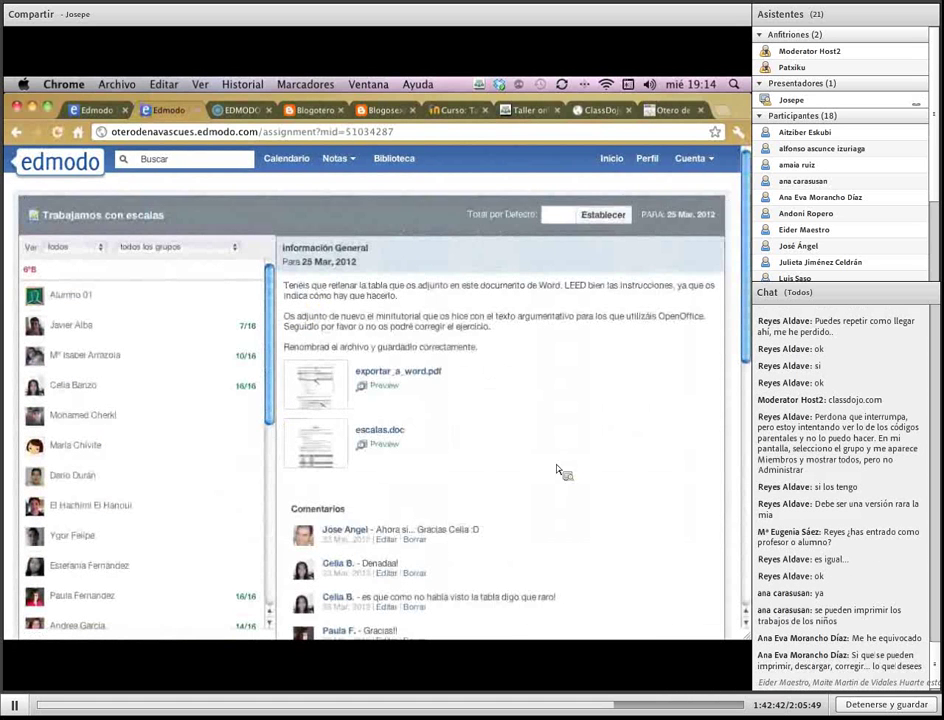
{"action": "left_click_drag", "start_coordinate": [294, 286], "coordinate": [544, 339]}
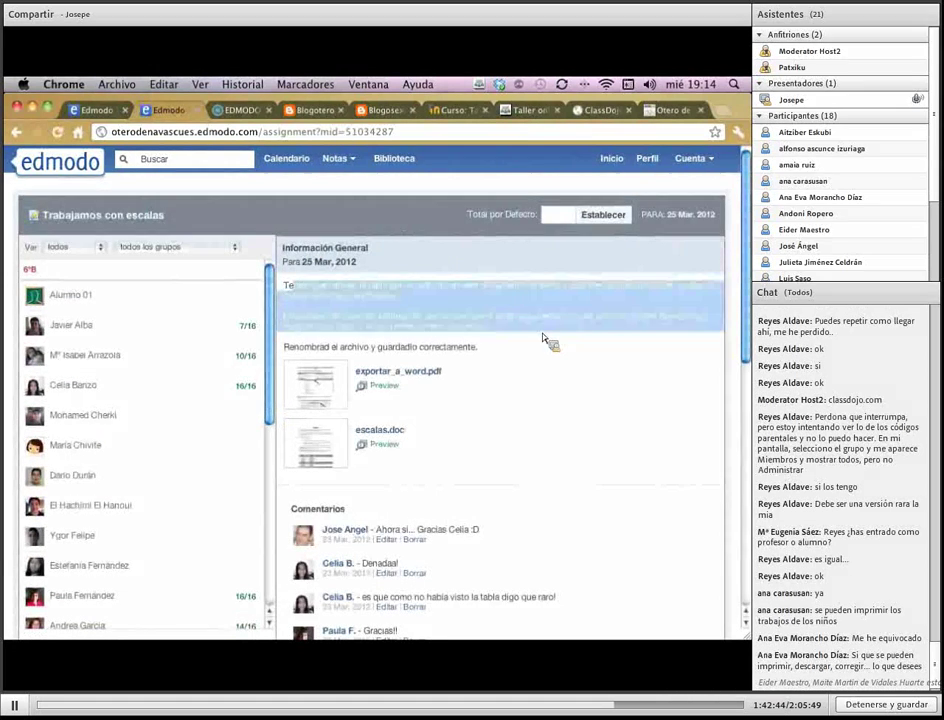
{"action": "left_click", "coordinate": [558, 316]}
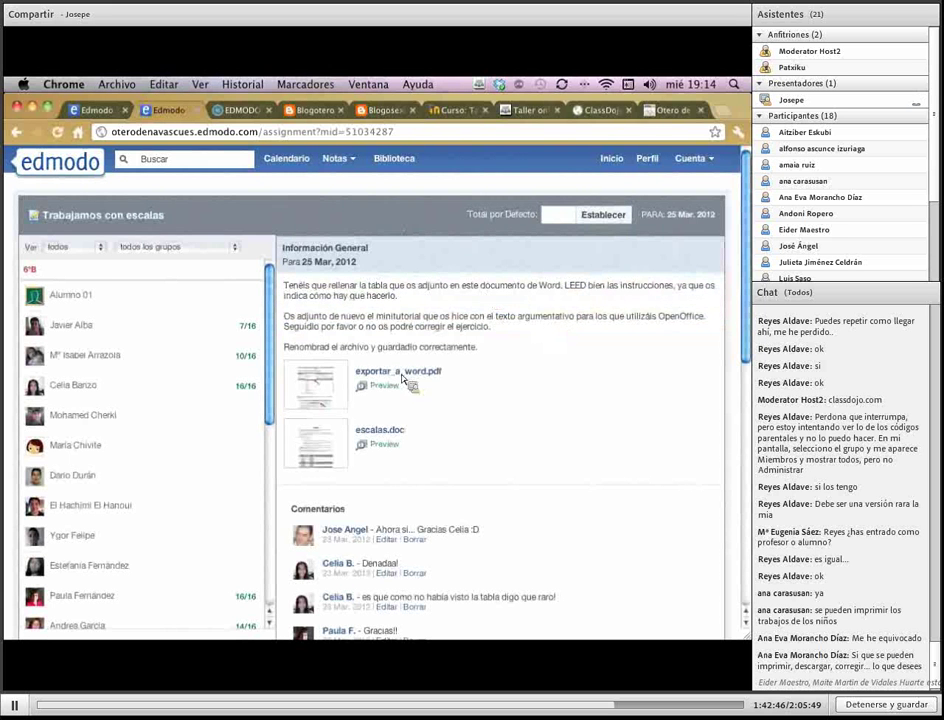
{"action": "scroll", "coordinate": [520, 445], "scroll_direction": "down", "scroll_amount": 4}
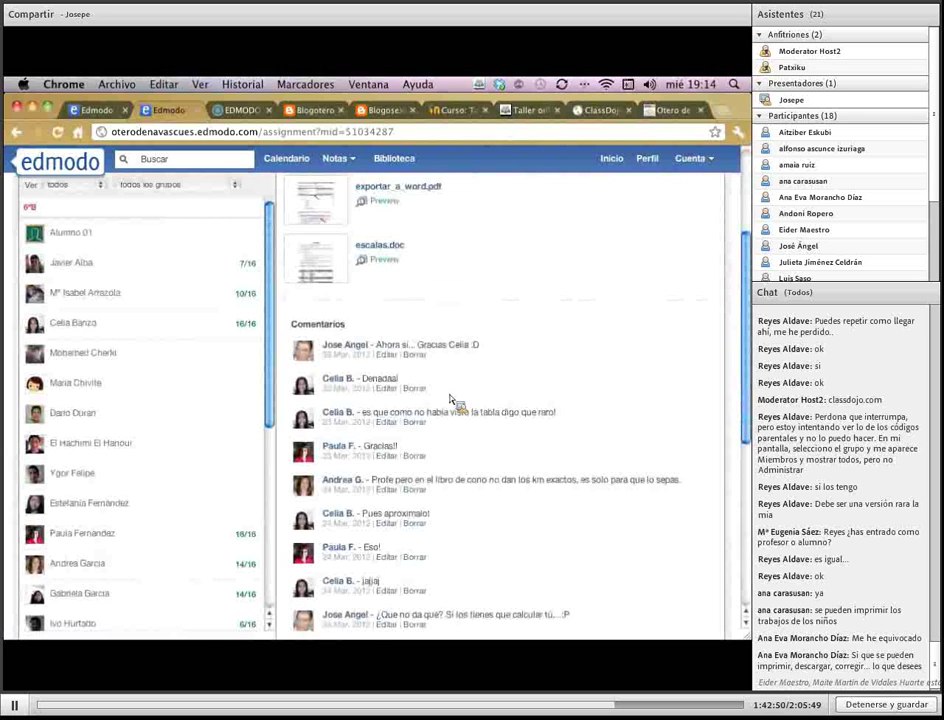
{"action": "scroll", "coordinate": [452, 400], "scroll_direction": "up", "scroll_amount": 2}
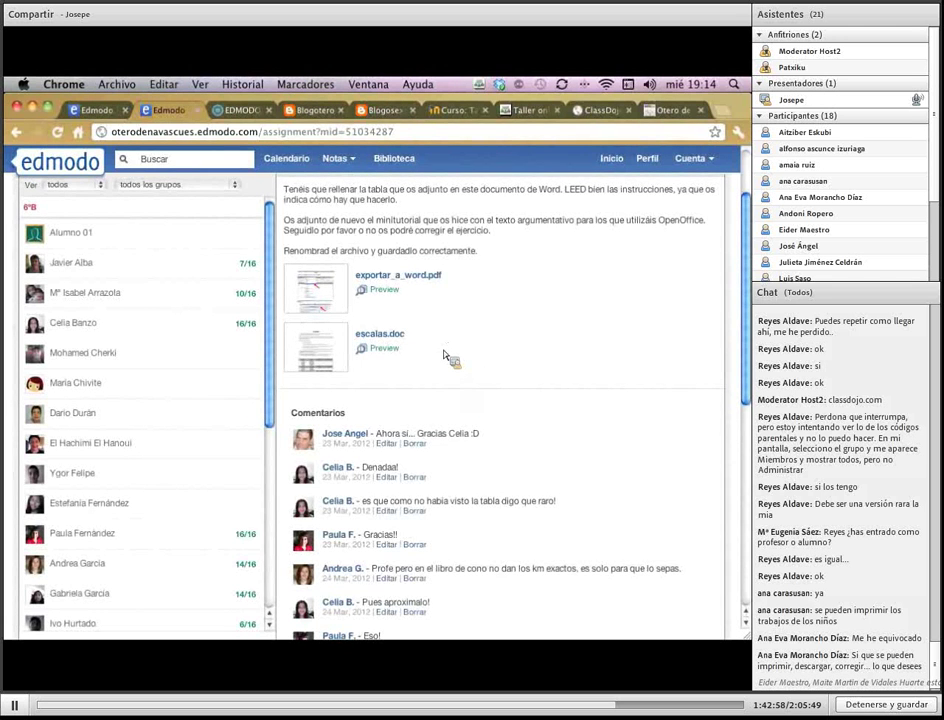
{"action": "scroll", "coordinate": [446, 356], "scroll_direction": "up", "scroll_amount": 2}
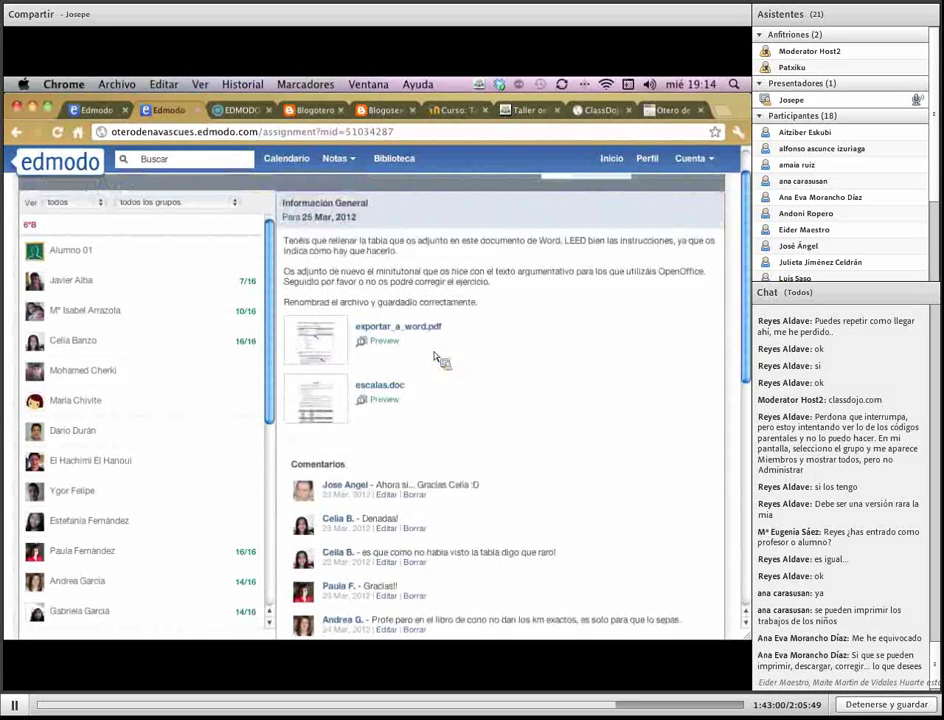
{"action": "scroll", "coordinate": [435, 357], "scroll_direction": "up", "scroll_amount": 1}
{"action": "left_click", "coordinate": [140, 388]}
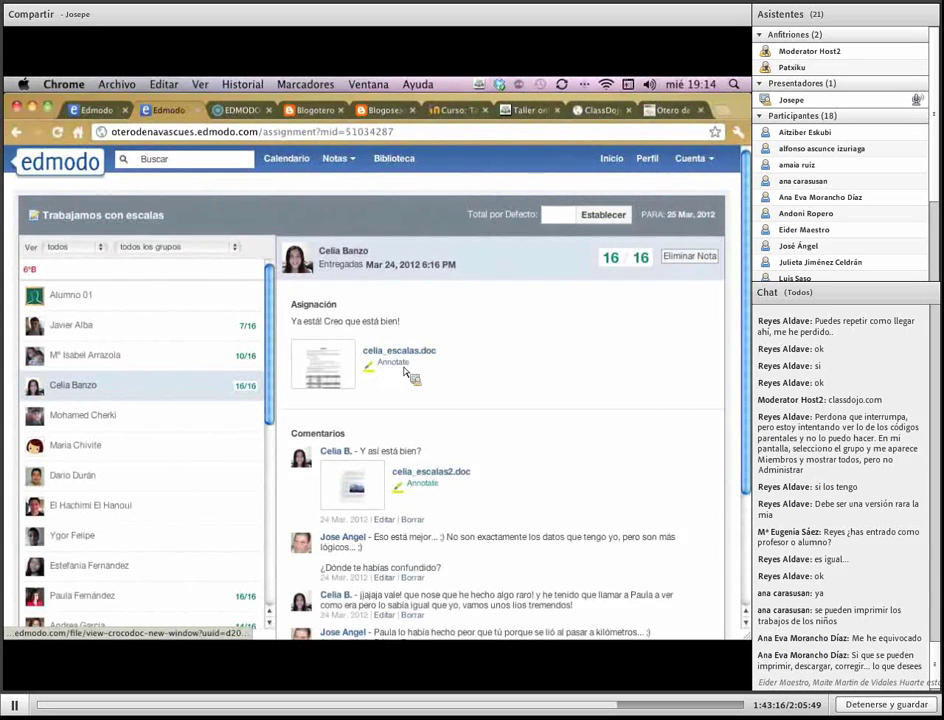
Open the student's submitted ESCALAS .doc in the Annotate viewer and scroll through it
{"action": "left_click", "coordinate": [407, 377]}
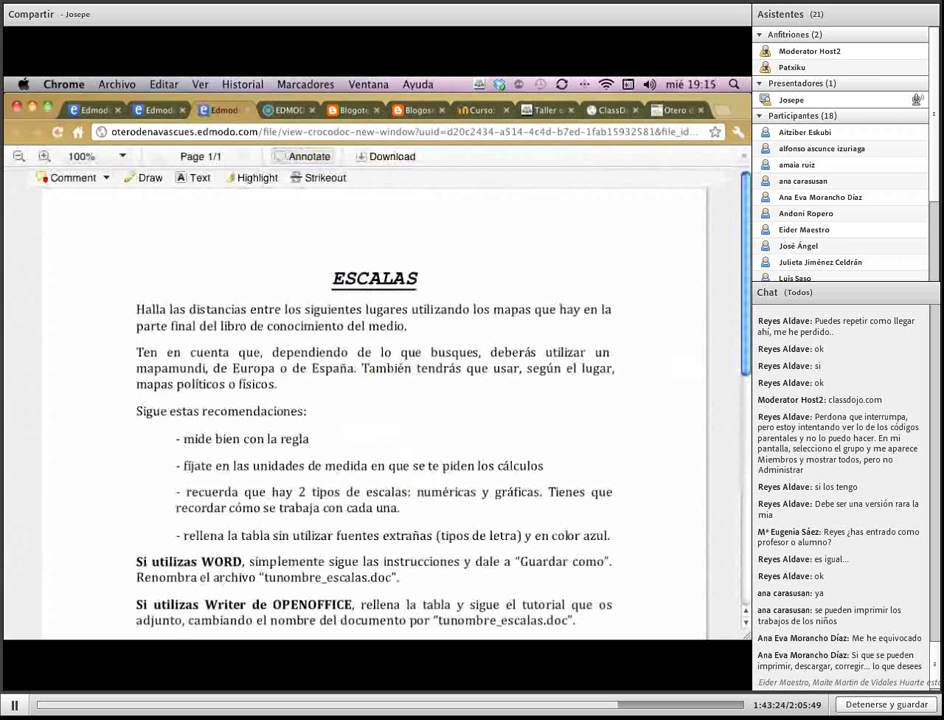
{"action": "scroll", "coordinate": [375, 410], "scroll_direction": "down", "scroll_amount": 8}
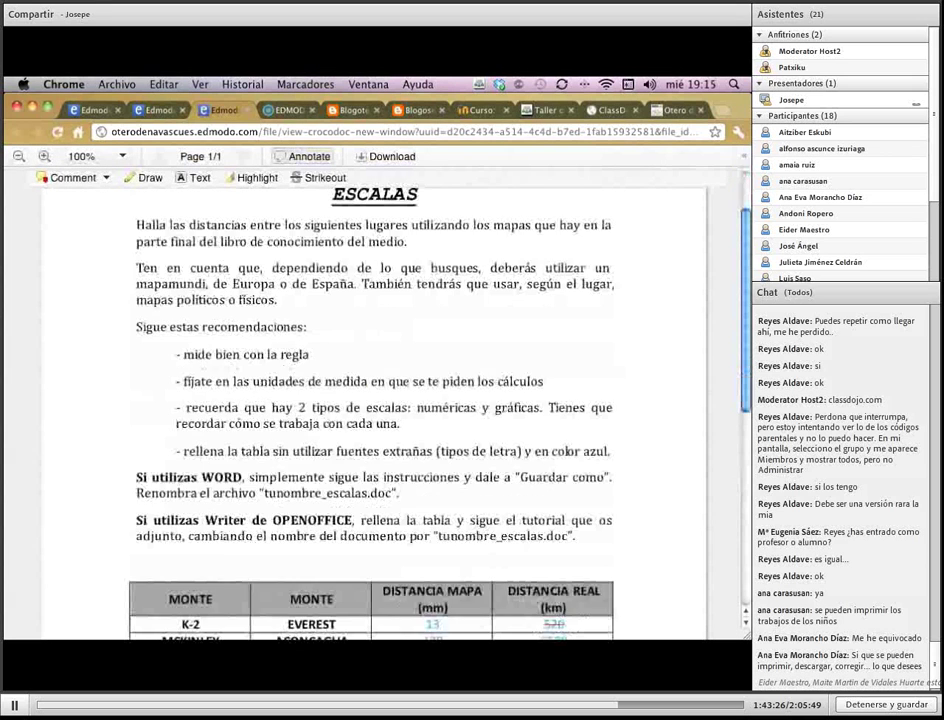
{"action": "scroll", "coordinate": [568, 382], "scroll_direction": "down", "scroll_amount": 1}
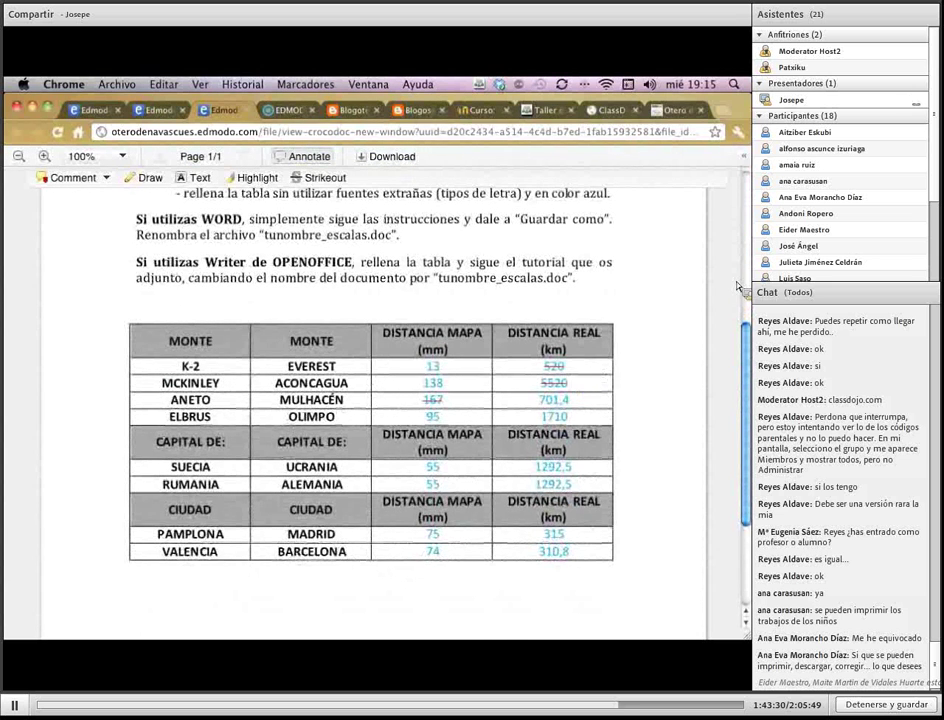
{"action": "scroll", "coordinate": [462, 198], "scroll_direction": "up", "scroll_amount": 7}
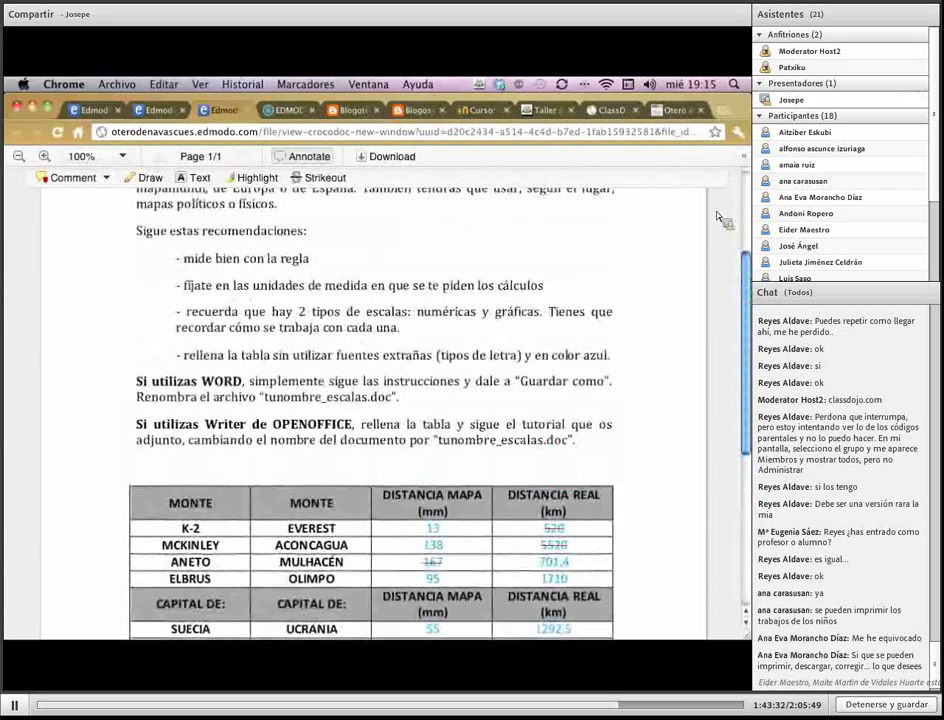
{"action": "scroll", "coordinate": [462, 198], "scroll_direction": "up", "scroll_amount": 1}
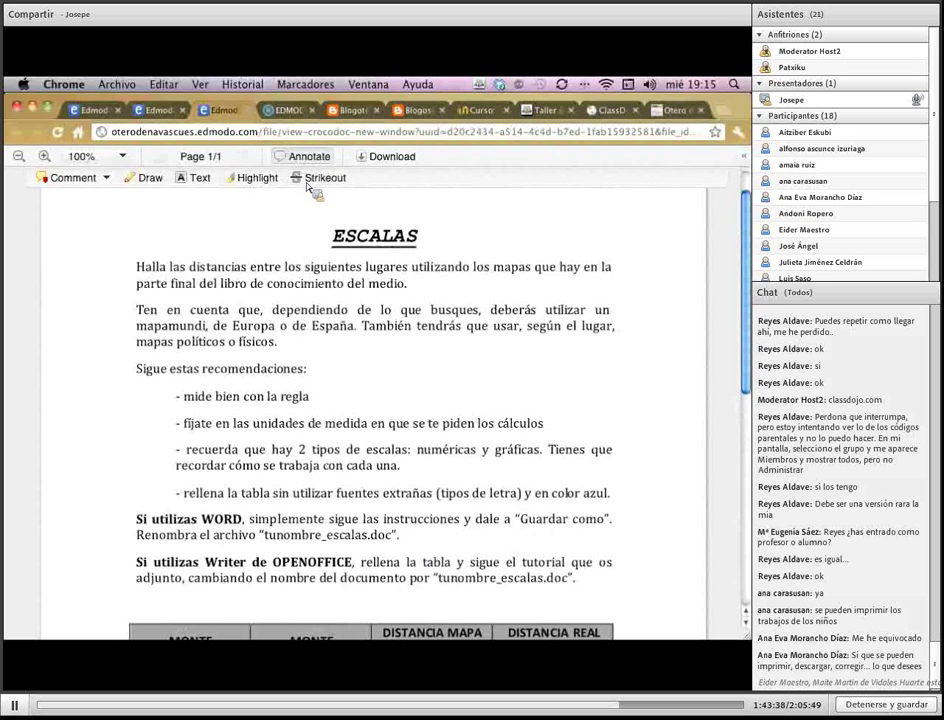
Add a point comment 'falta ortografía' at the word 'Halla'
{"action": "left_click", "coordinate": [104, 178]}
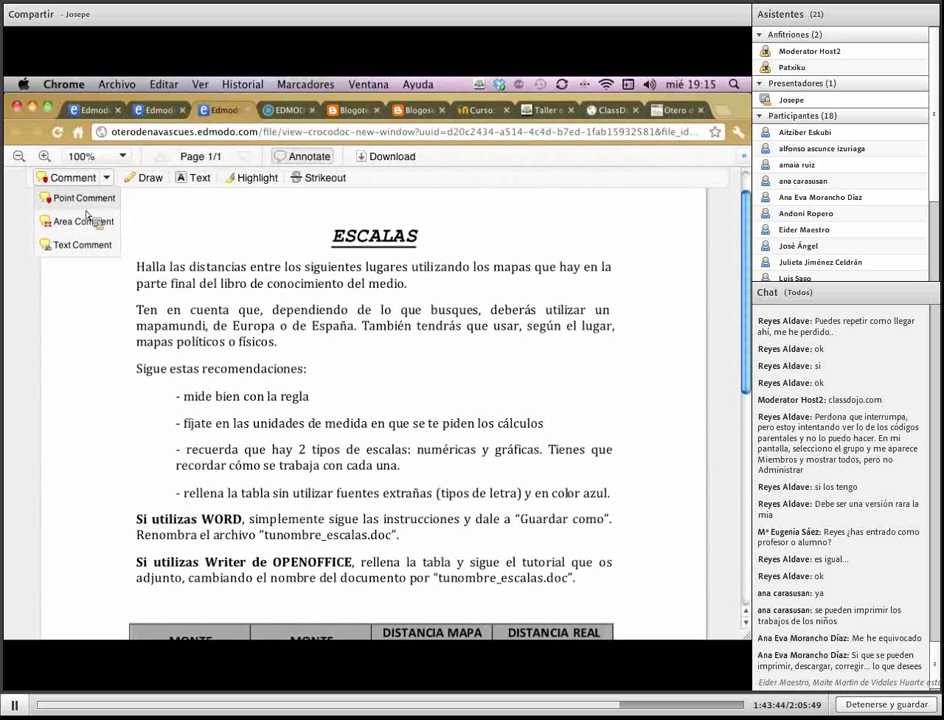
{"action": "left_click", "coordinate": [92, 207]}
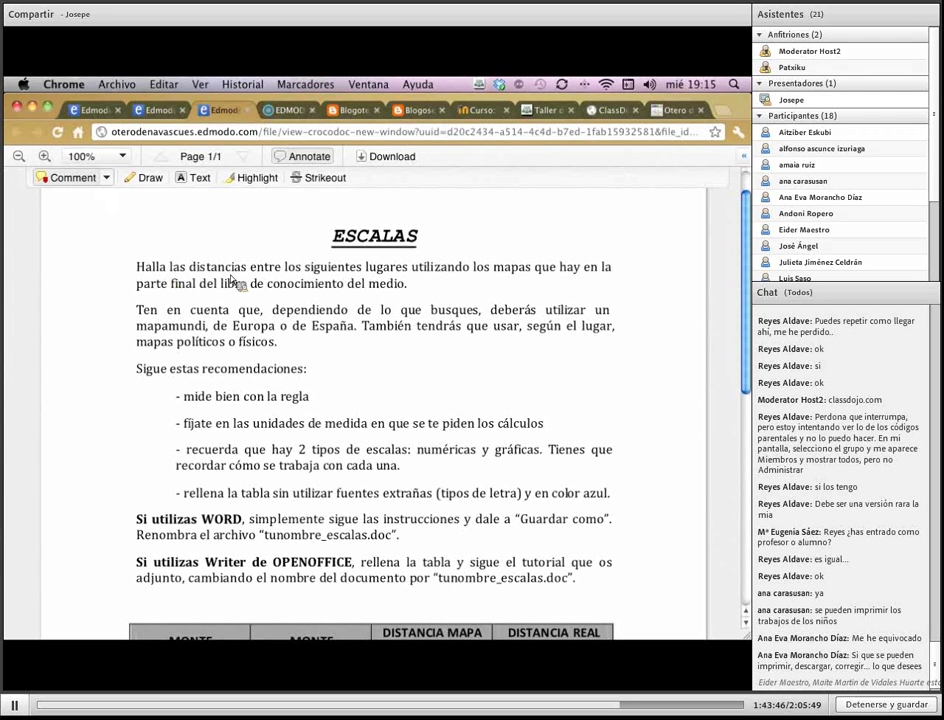
{"action": "left_click", "coordinate": [154, 264]}
{"action": "type", "text": "fa"}
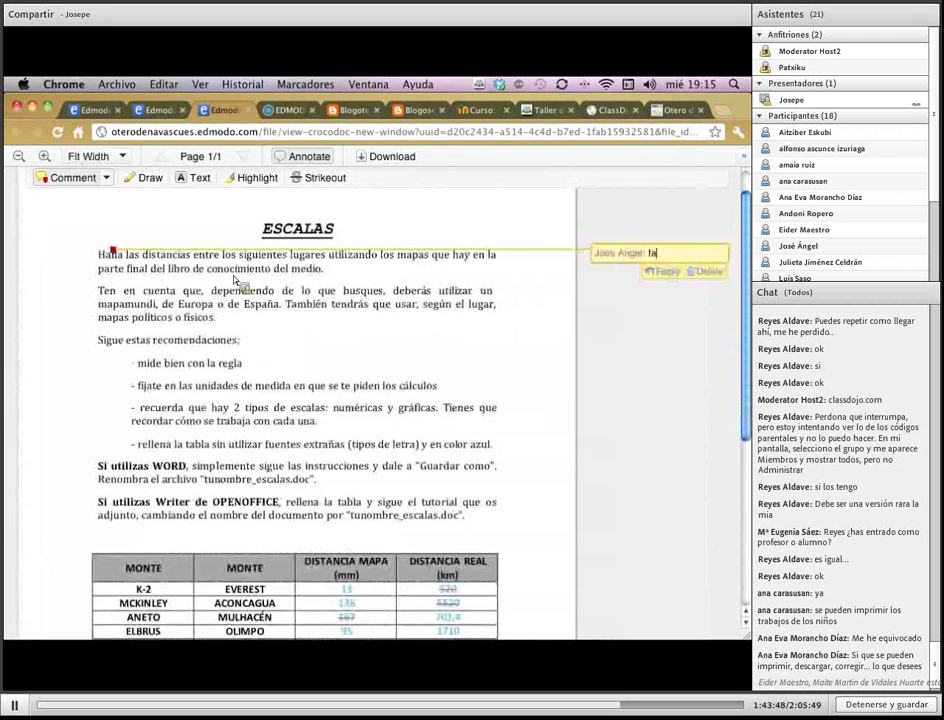
{"action": "type", "text": "lta ortograf"}
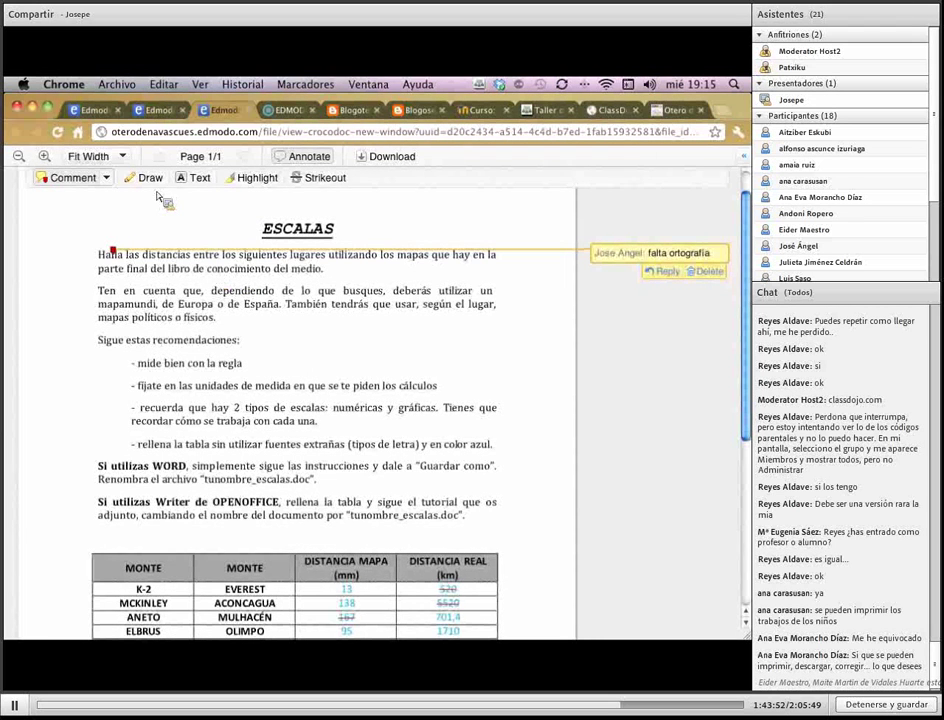
{"action": "type", "text": "ía"}
{"action": "left_click", "coordinate": [302, 222]}
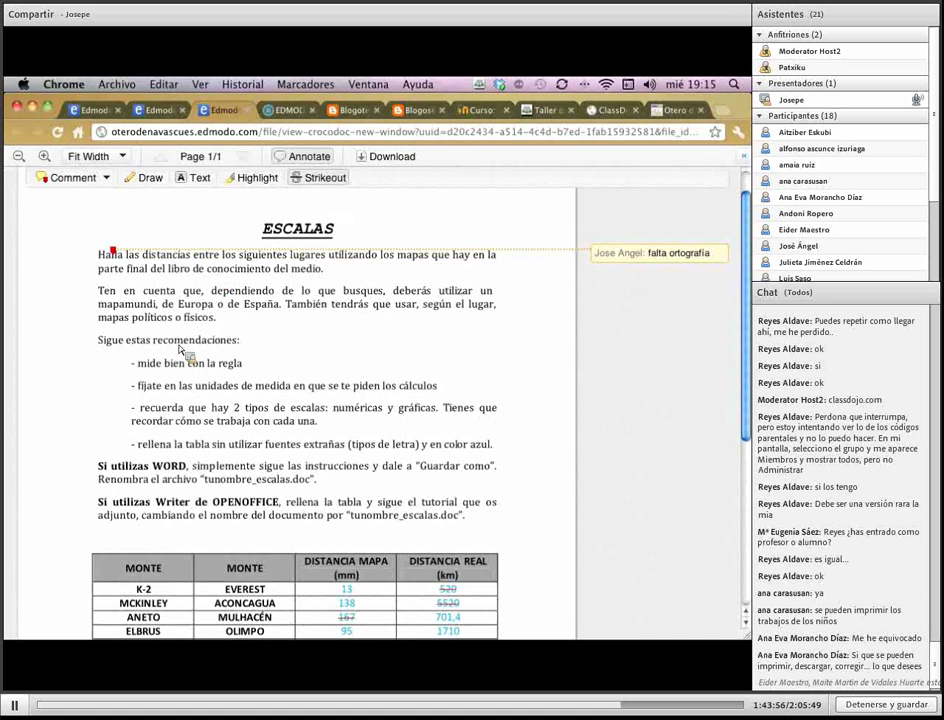
Strike out 'recomendaciones' and add the note 'to esto el'
{"action": "left_click_drag", "start_coordinate": [153, 340], "coordinate": [239, 340]}
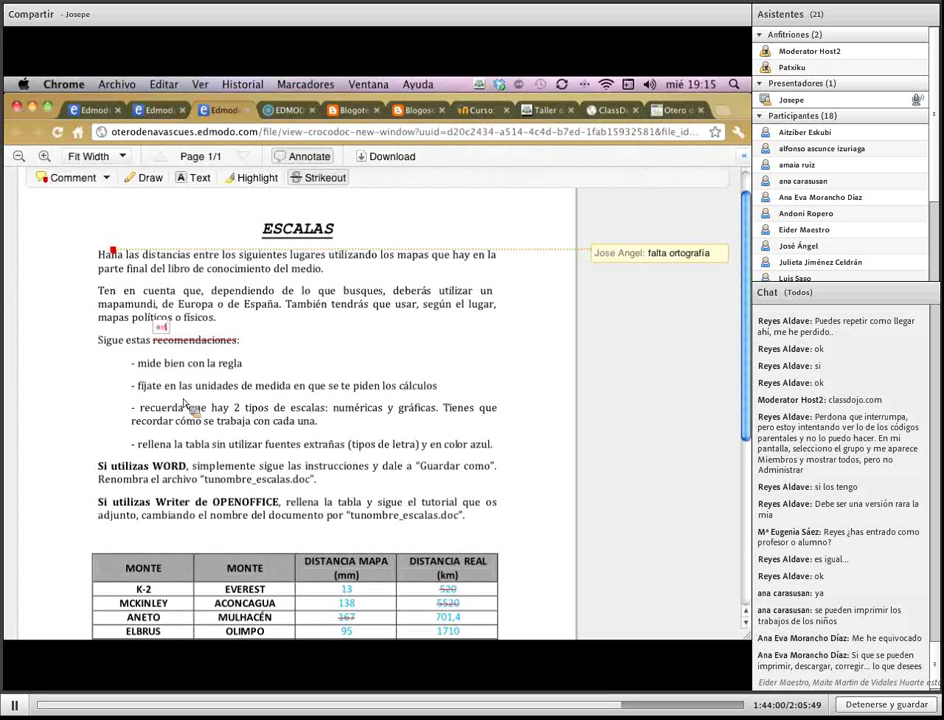
{"action": "type", "text": "to esto el"}
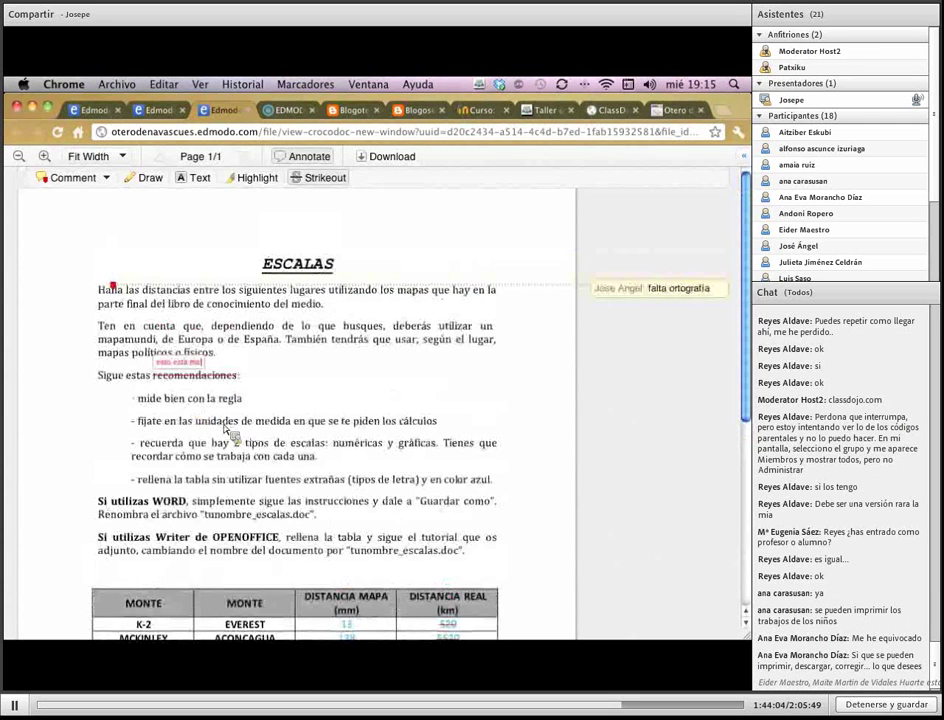
{"action": "scroll", "coordinate": [215, 420], "scroll_direction": "down", "scroll_amount": 2}
{"action": "scroll", "coordinate": [228, 435], "scroll_direction": "down", "scroll_amount": 1}
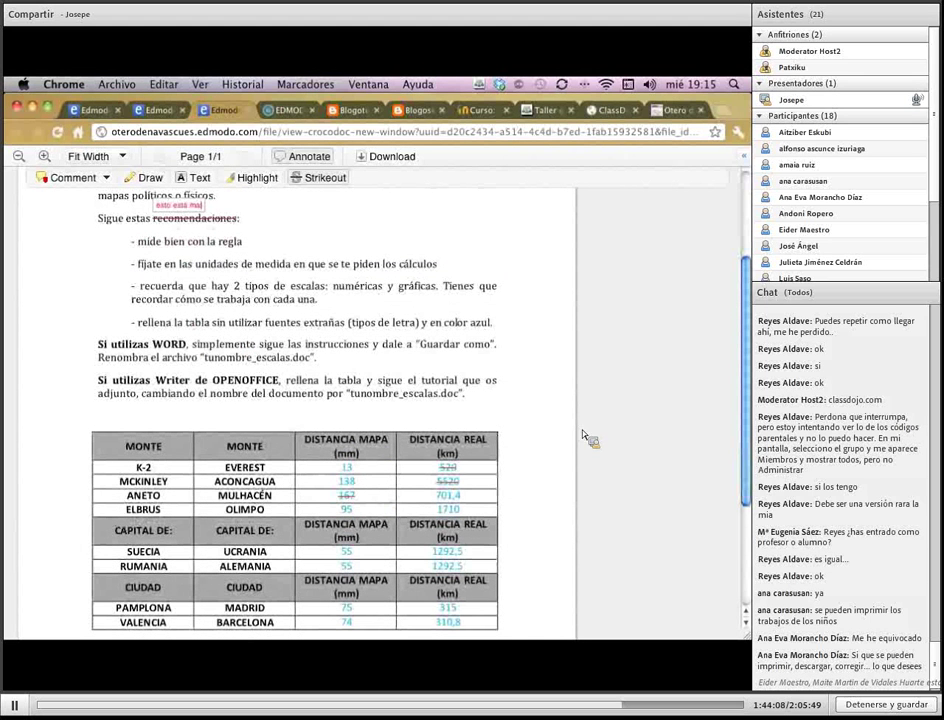
{"action": "scroll", "coordinate": [745, 270], "scroll_direction": "up", "scroll_amount": 1}
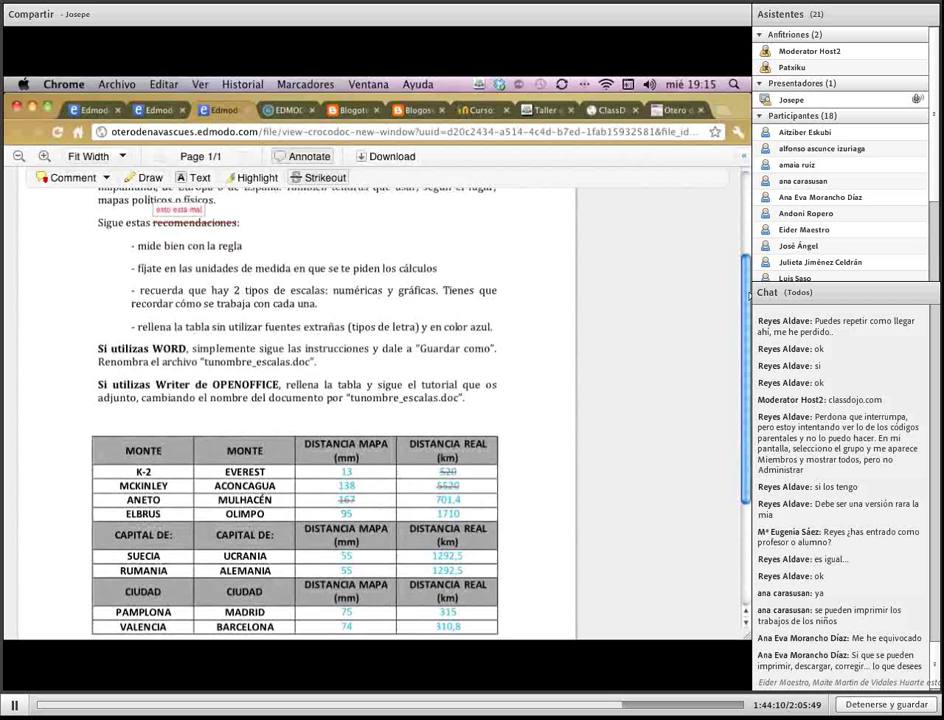
{"action": "scroll", "coordinate": [745, 262], "scroll_direction": "up", "scroll_amount": 5}
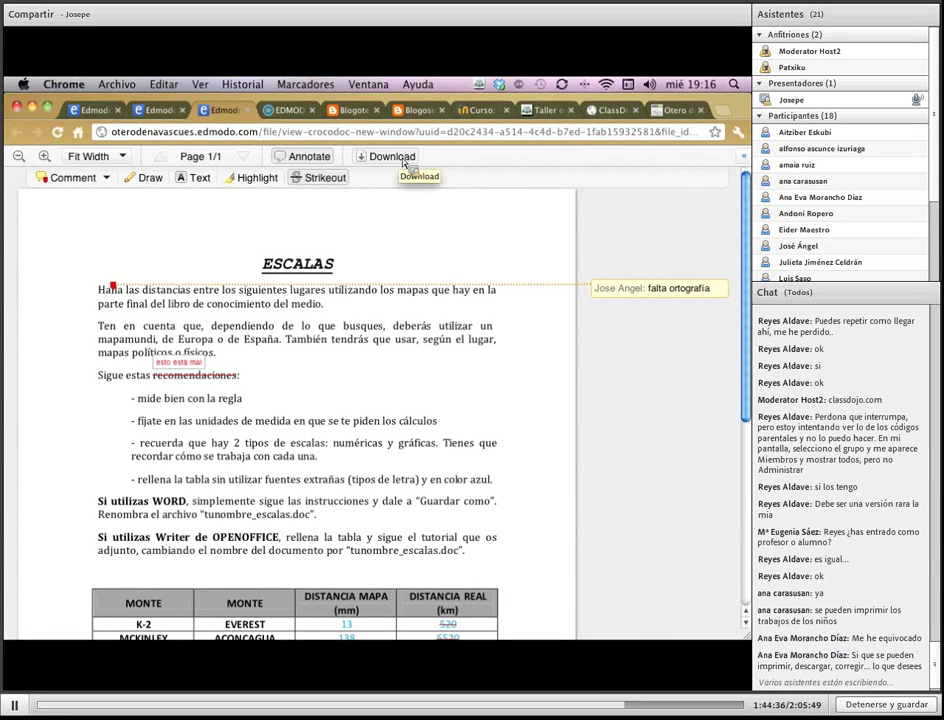
Return to the Trabajamos con escalas assignment page
{"action": "left_click", "coordinate": [70, 85]}
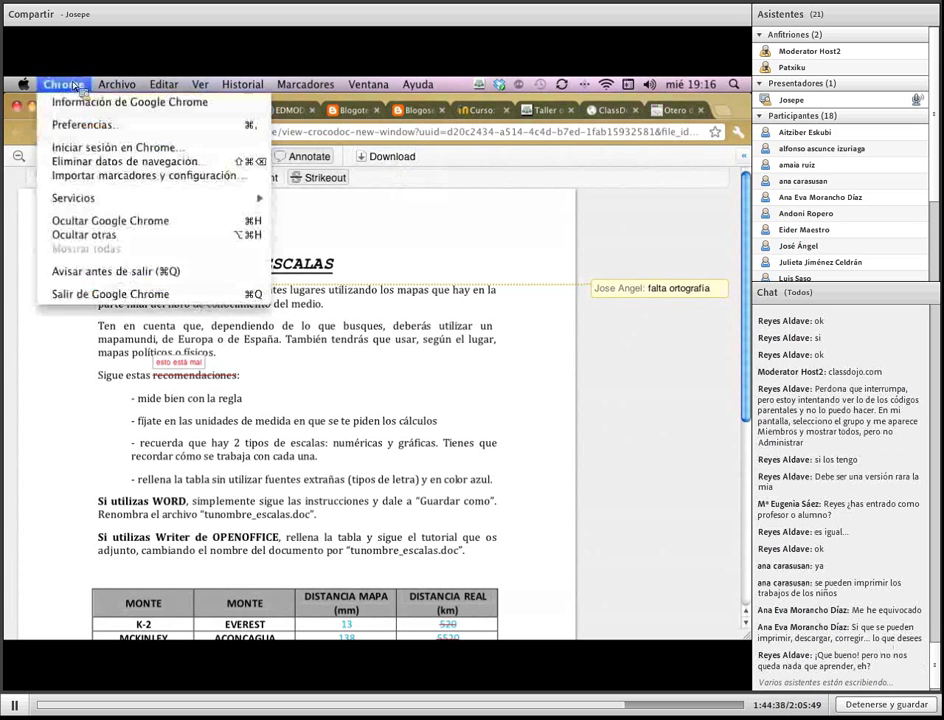
{"action": "left_click", "coordinate": [75, 86]}
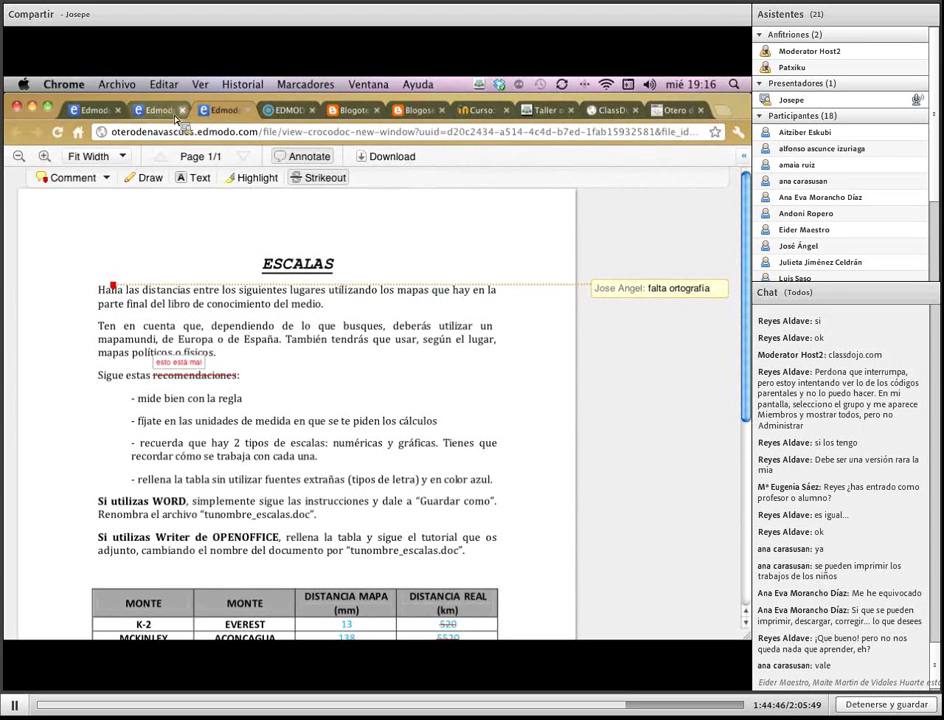
{"action": "left_click_drag", "start_coordinate": [224, 110], "coordinate": [175, 112]}
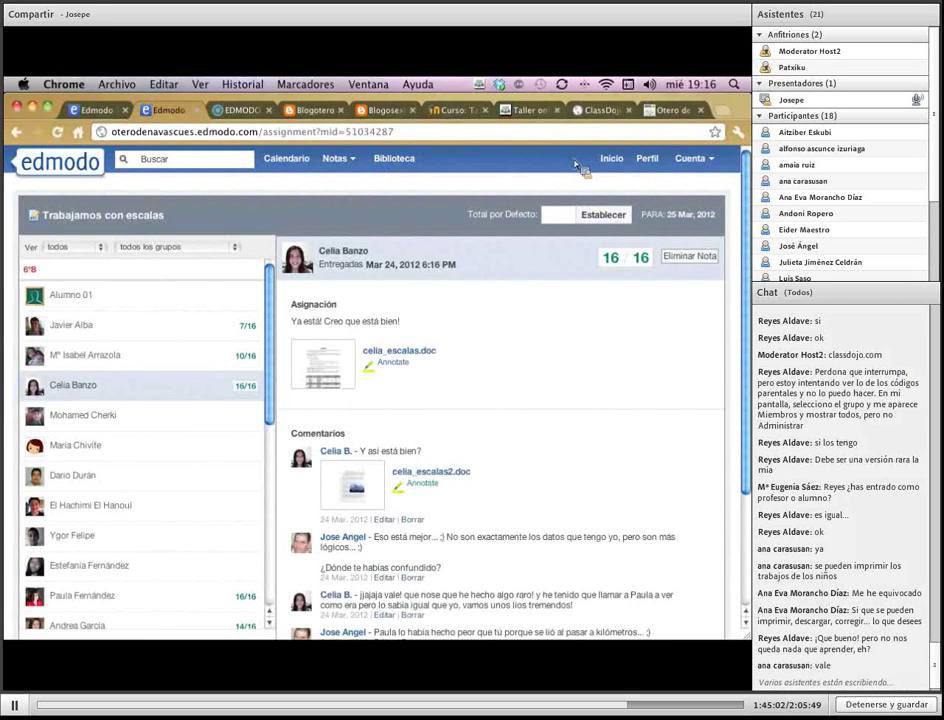
From the 6ºB gradebook, open a student's grade page and then her Texto argumentativo submission
{"action": "left_click", "coordinate": [348, 161]}
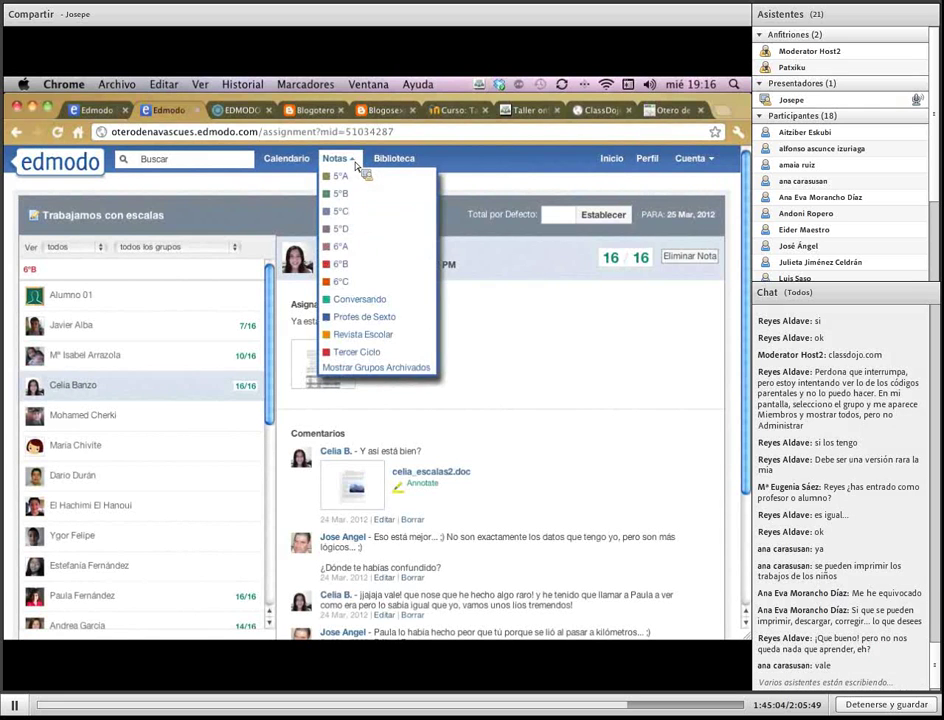
{"action": "left_click", "coordinate": [338, 263]}
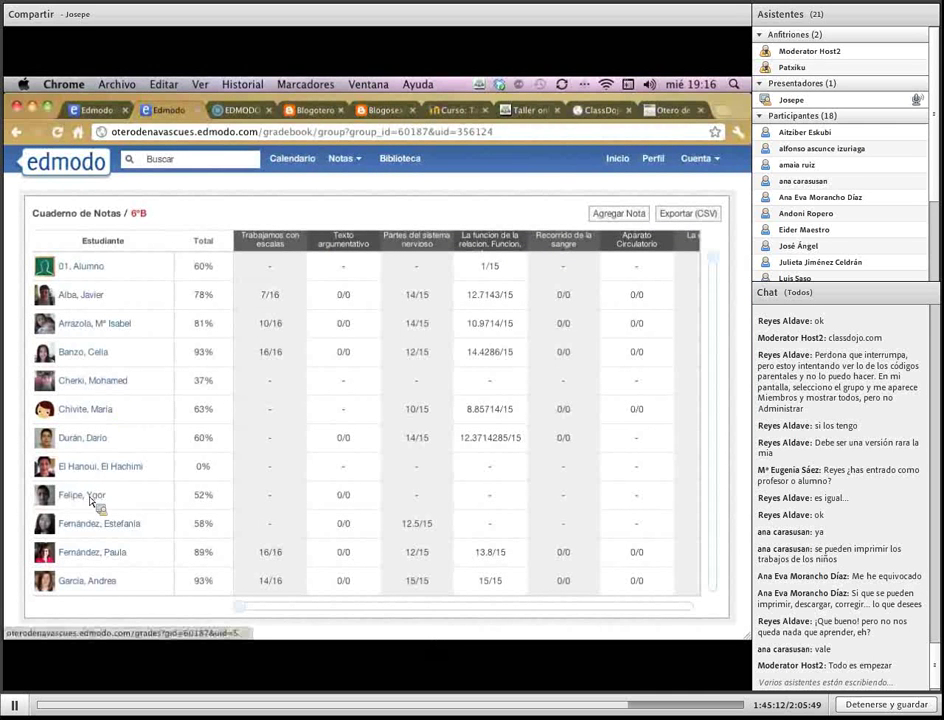
{"action": "left_click", "coordinate": [119, 556]}
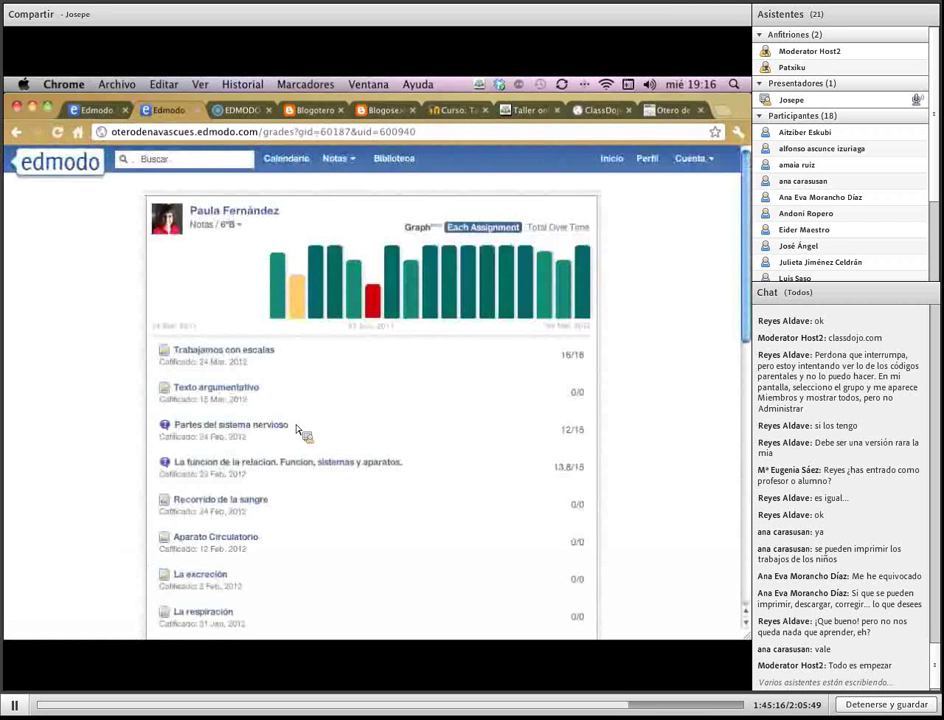
{"action": "scroll", "coordinate": [384, 426], "scroll_direction": "down", "scroll_amount": 3}
{"action": "scroll", "coordinate": [384, 426], "scroll_direction": "down", "scroll_amount": 10}
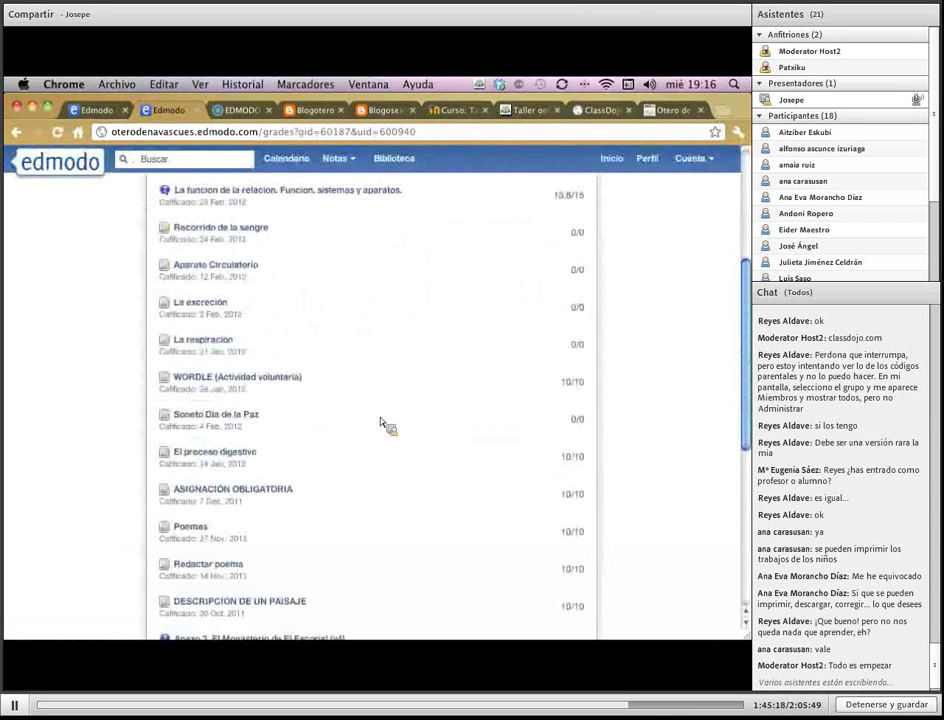
{"action": "scroll", "coordinate": [384, 426], "scroll_direction": "up", "scroll_amount": 12}
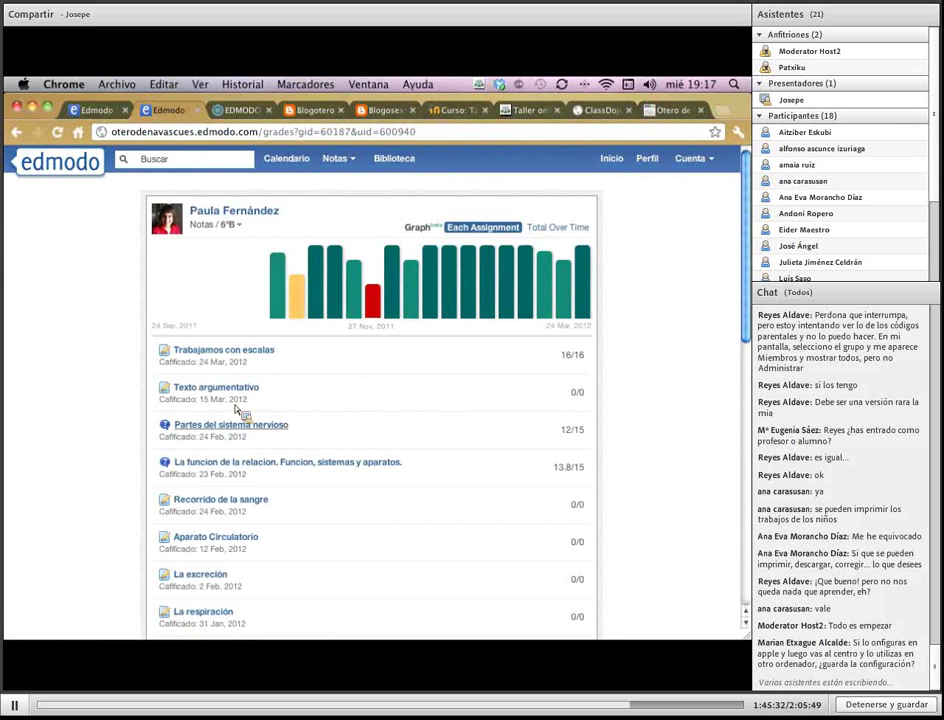
{"action": "left_click", "coordinate": [236, 398]}
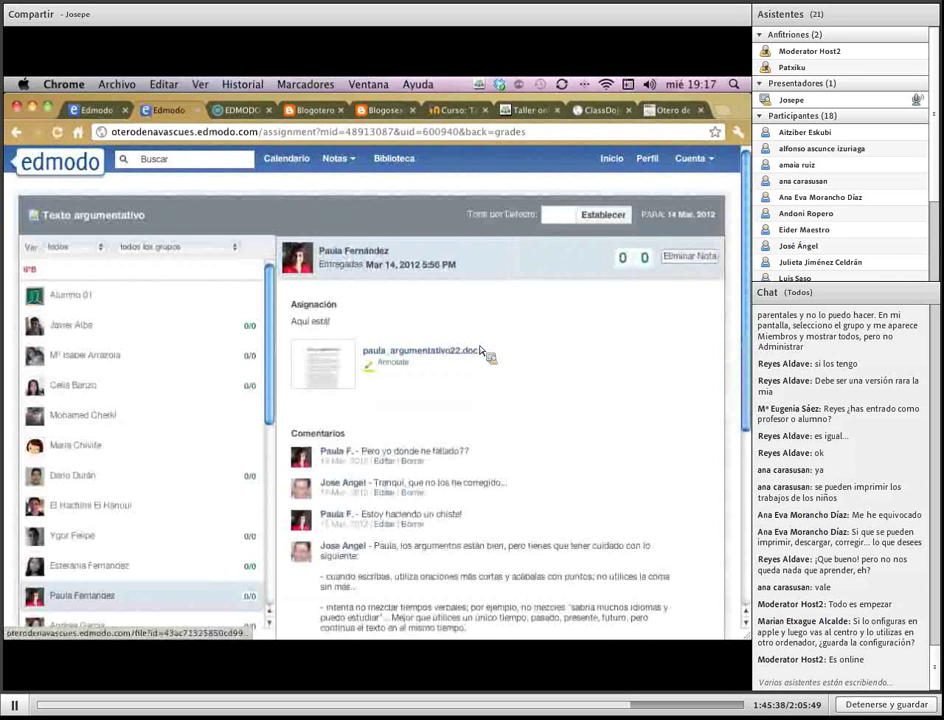
Open the submitted .docx in the annotator, then close it to return to the assignment
{"action": "left_click", "coordinate": [364, 352]}
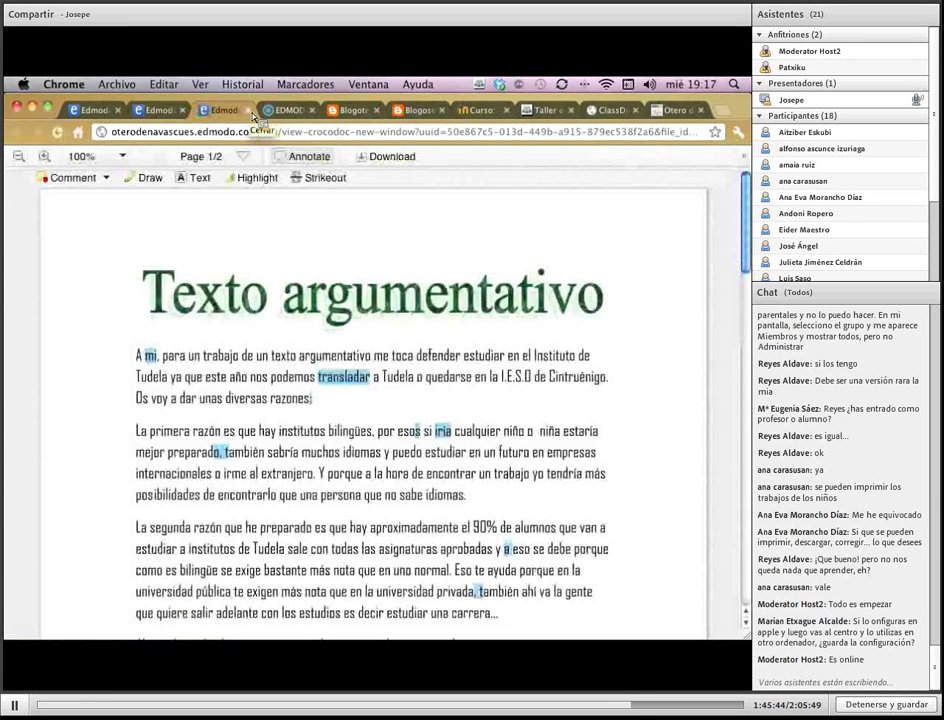
{"action": "left_click", "coordinate": [248, 110]}
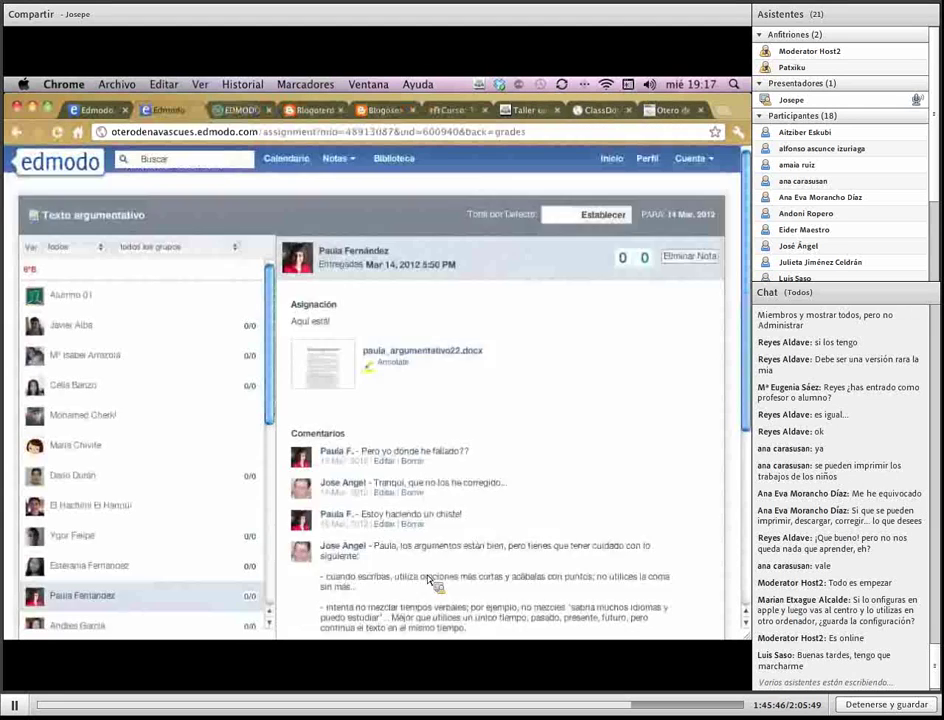
{"action": "scroll", "coordinate": [430, 590], "scroll_direction": "down", "scroll_amount": 2}
{"action": "scroll", "coordinate": [630, 237], "scroll_direction": "up", "scroll_amount": 2}
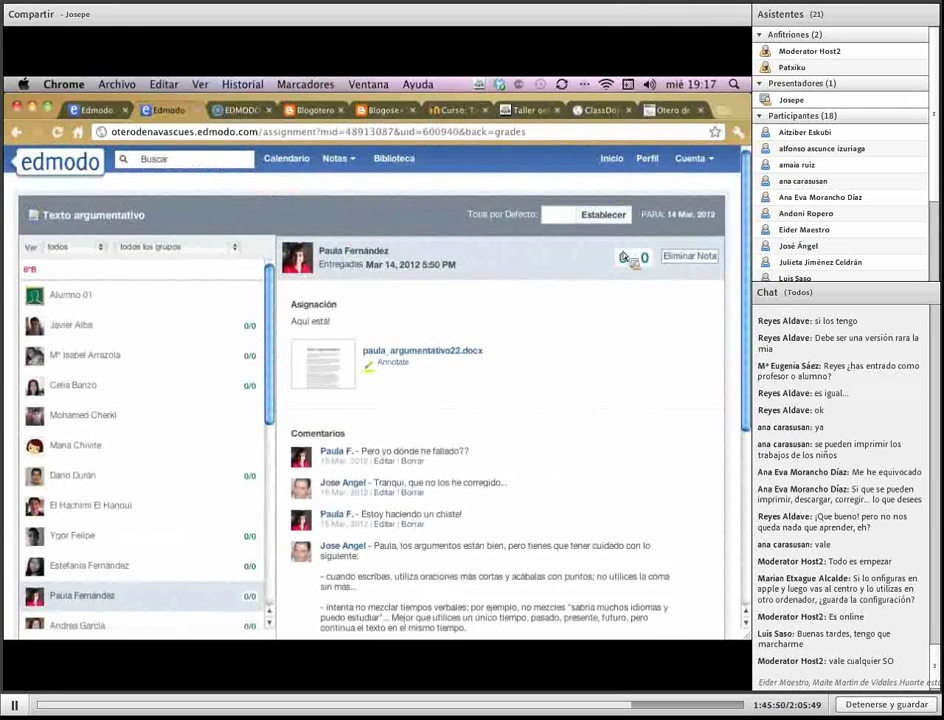
Scroll through the assignment comments, then return to the Inicio home feed
{"action": "scroll", "coordinate": [590, 376], "scroll_direction": "down", "scroll_amount": 2}
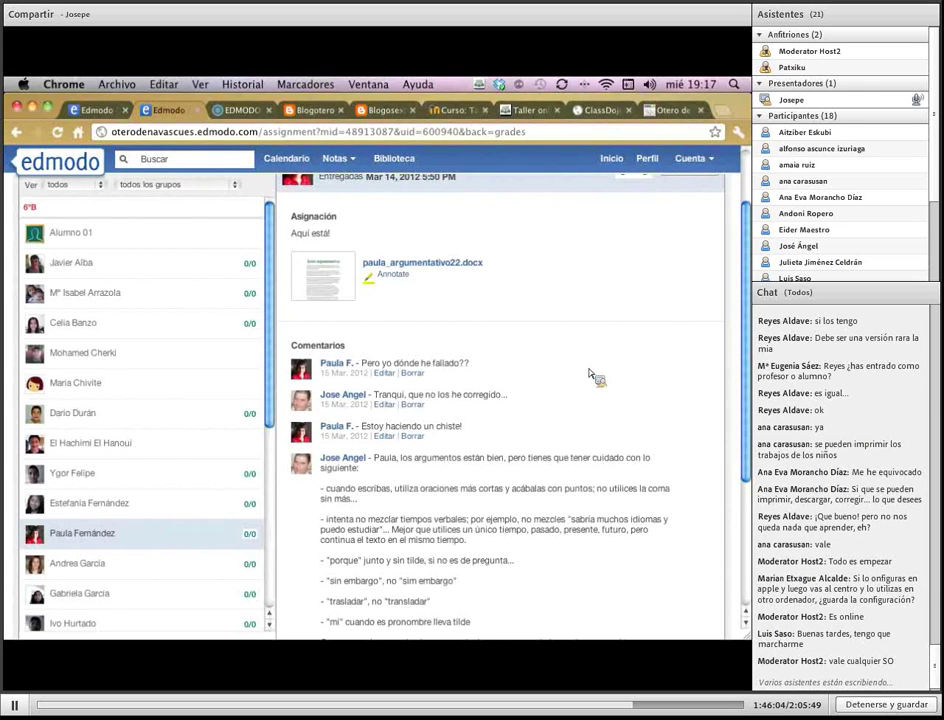
{"action": "scroll", "coordinate": [603, 410], "scroll_direction": "down", "scroll_amount": 1}
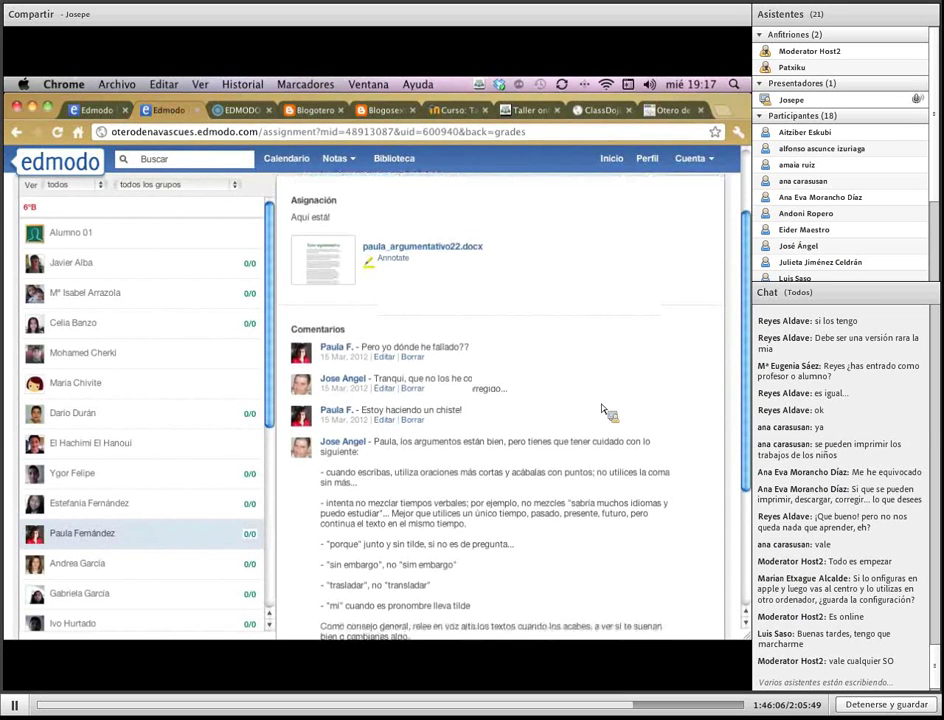
{"action": "scroll", "coordinate": [603, 410], "scroll_direction": "down", "scroll_amount": 1}
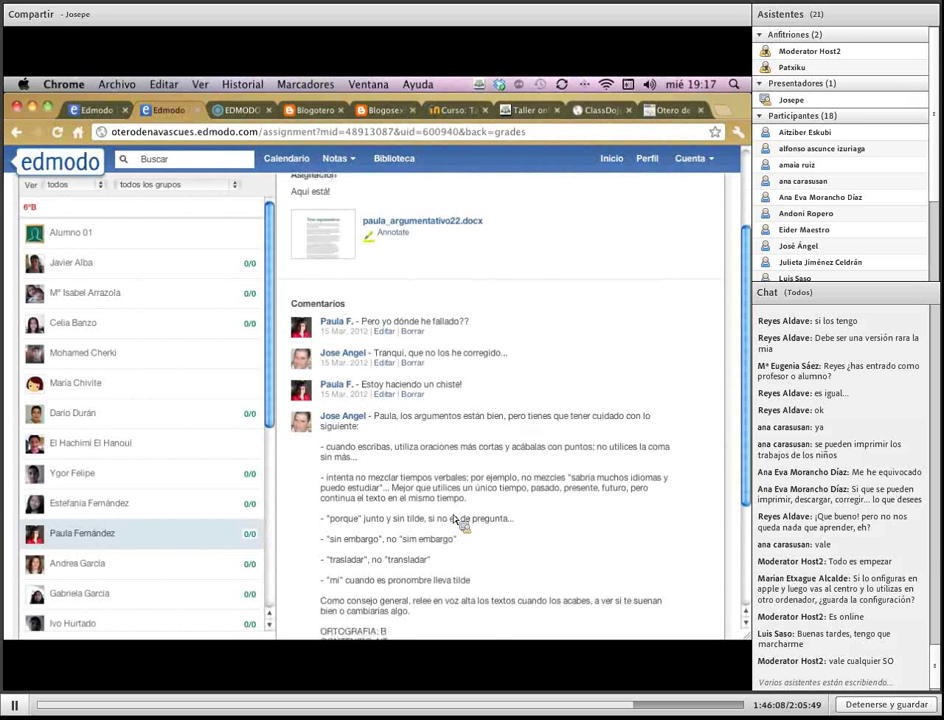
{"action": "scroll", "coordinate": [455, 520], "scroll_direction": "down", "scroll_amount": 5}
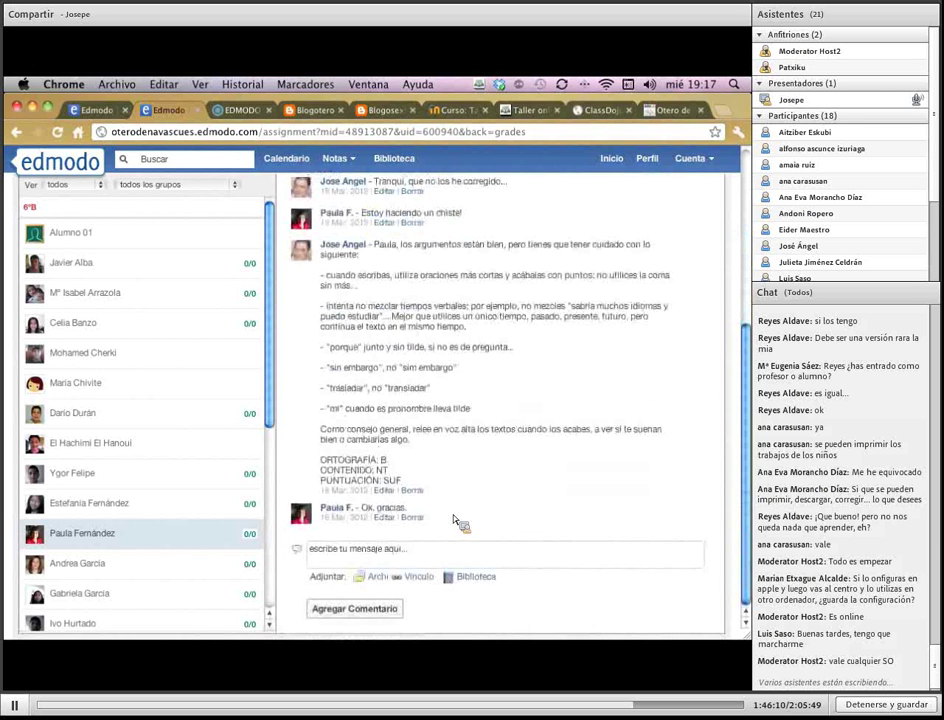
{"action": "scroll", "coordinate": [455, 520], "scroll_direction": "up", "scroll_amount": 9}
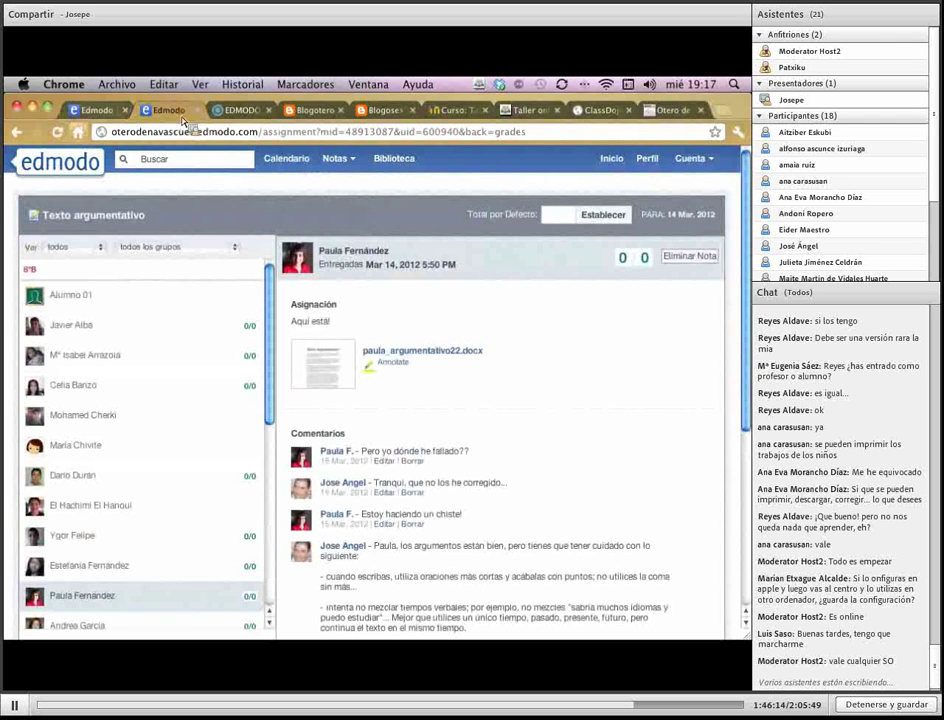
{"action": "left_click", "coordinate": [614, 162]}
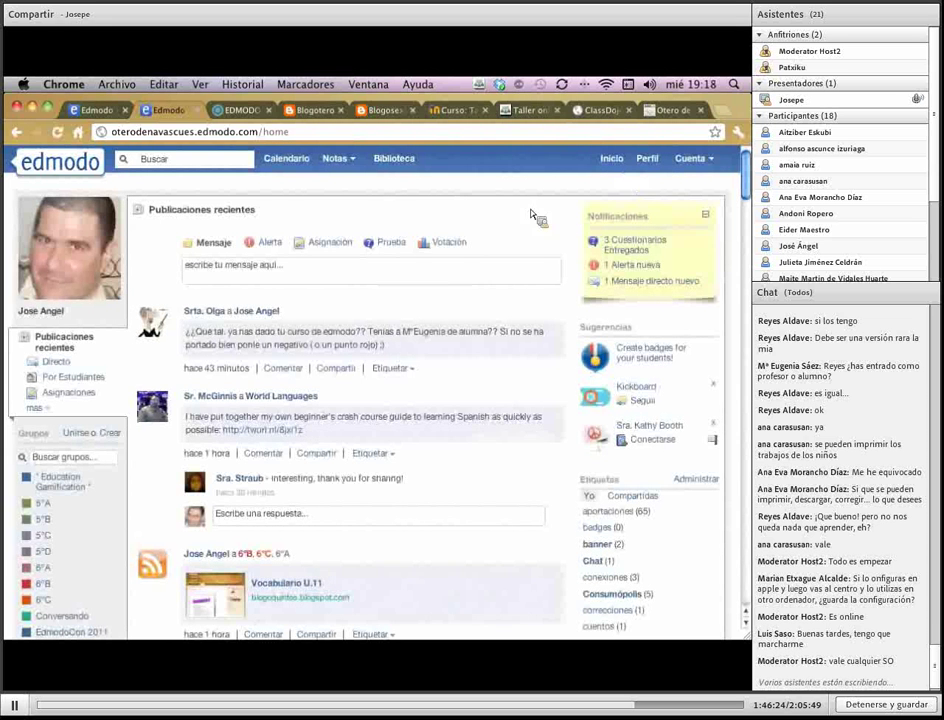
On the other Edmodo account's feed, start a new quiz via the post box's Prueba option
{"action": "left_click", "coordinate": [95, 111]}
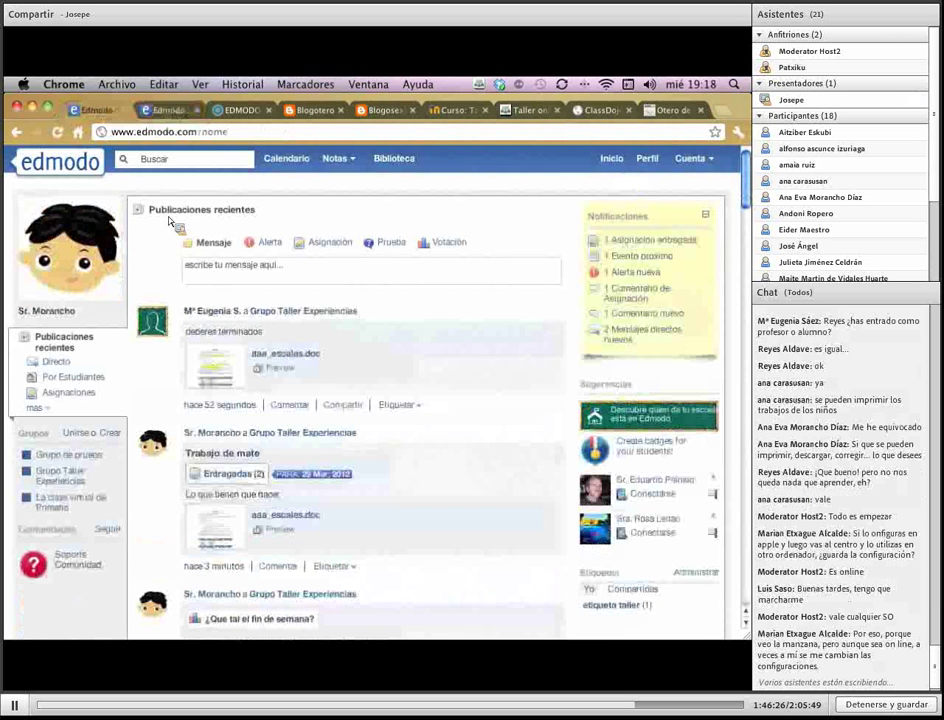
{"action": "left_click", "coordinate": [286, 272]}
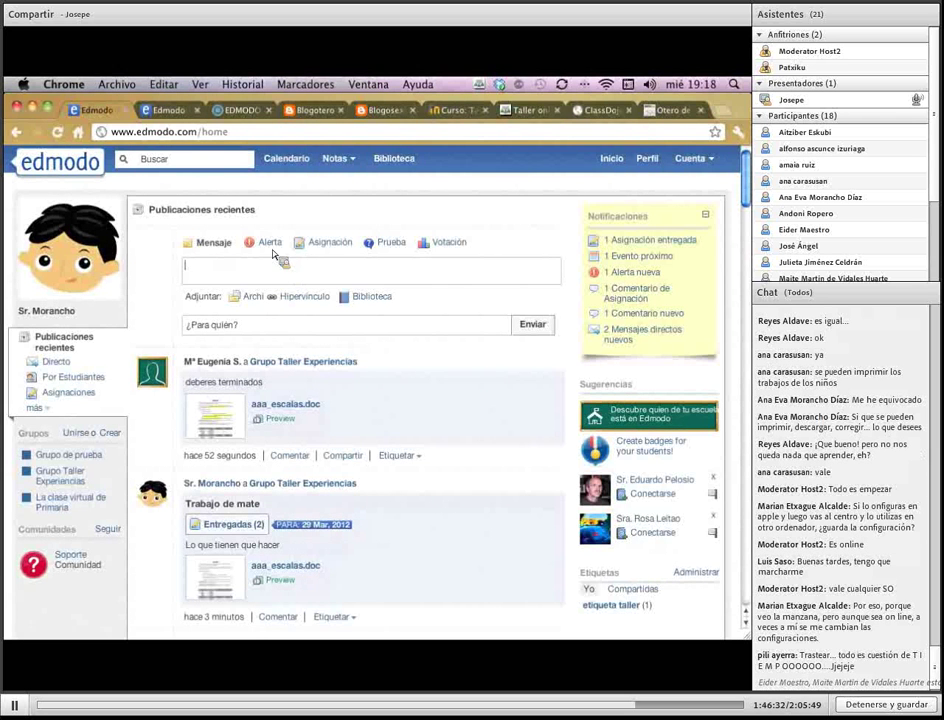
{"action": "left_click", "coordinate": [399, 247]}
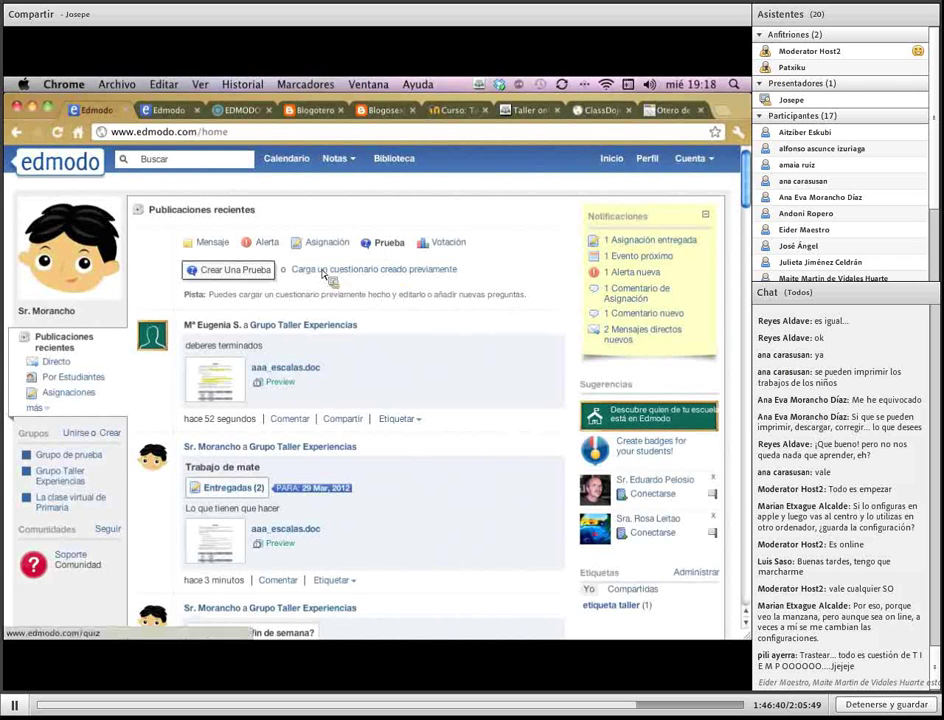
{"action": "left_click", "coordinate": [262, 277]}
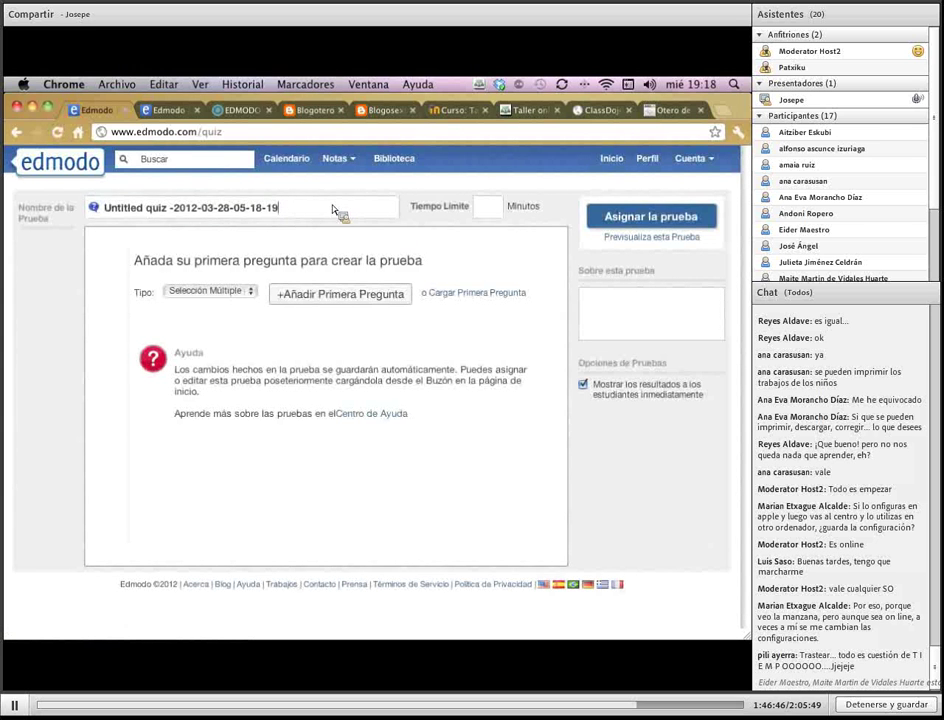
Name the quiz 'Test de prueba' and set a 60-minute time limit
{"action": "left_click_drag", "start_coordinate": [333, 211], "coordinate": [40, 208]}
{"action": "type", "text": "Te"}
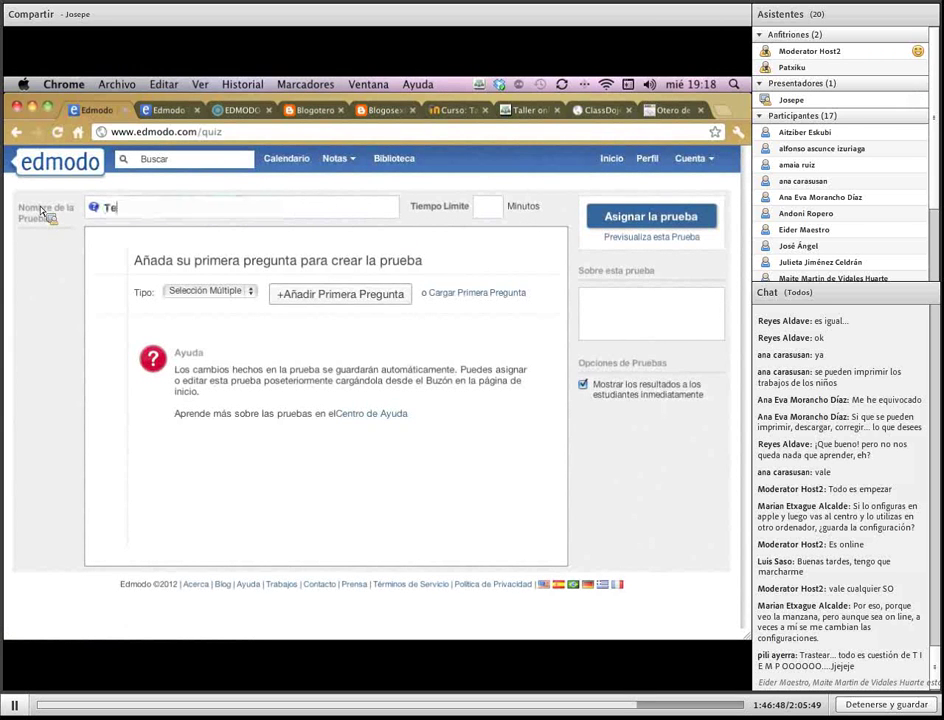
{"action": "type", "text": "st de prue3ba"}
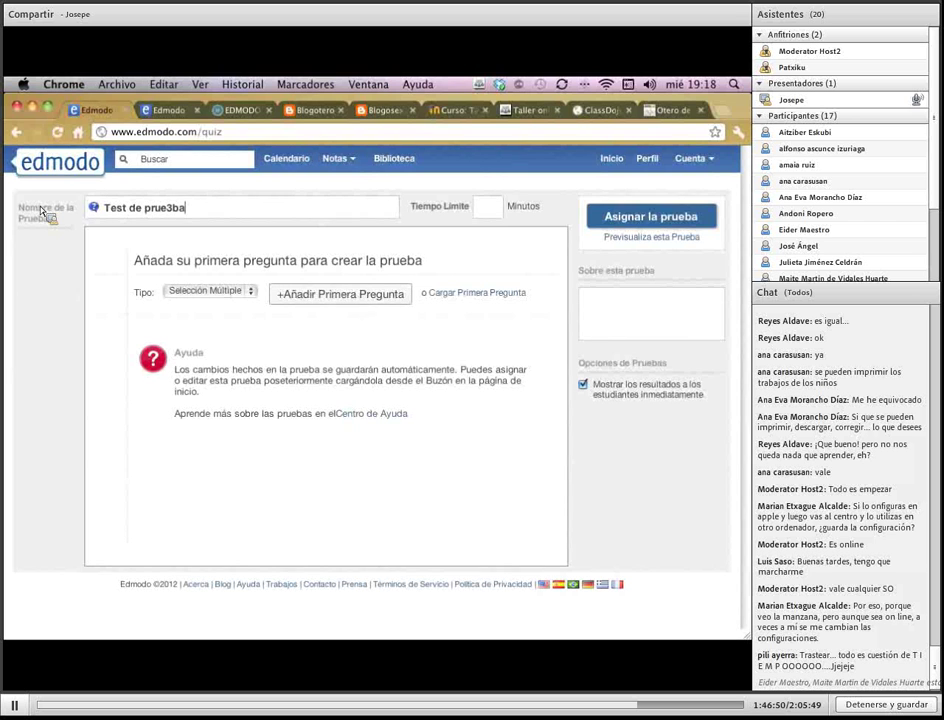
{"action": "key", "text": "BackSpace"}
{"action": "key", "text": "BackSpace"}
{"action": "key", "text": "BackSpace"}
{"action": "type", "text": "ba"}
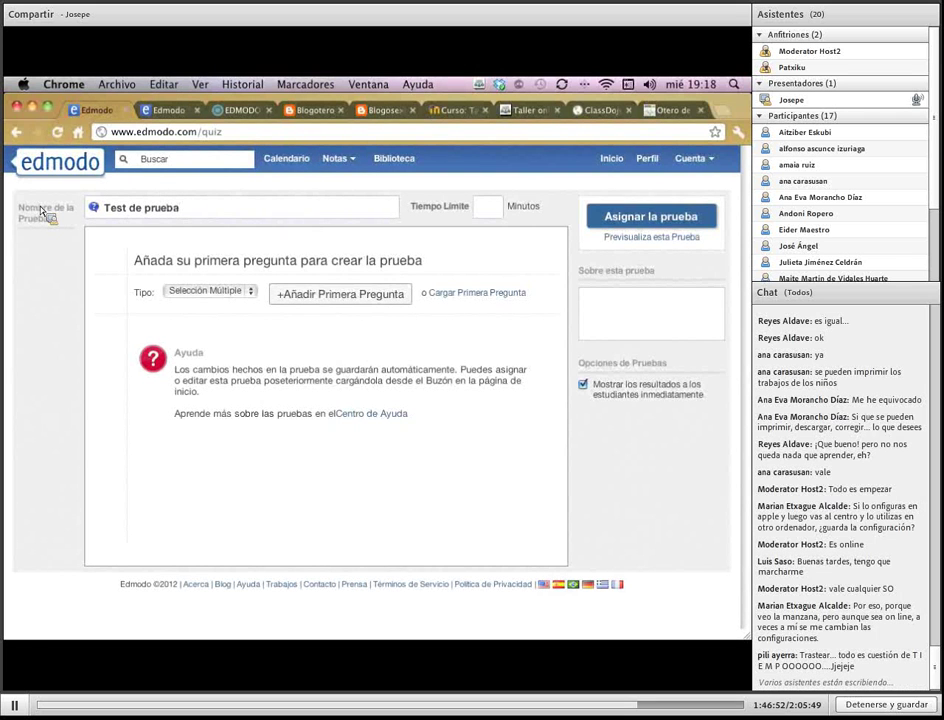
{"action": "left_click", "coordinate": [489, 207]}
{"action": "type", "text": "60"}
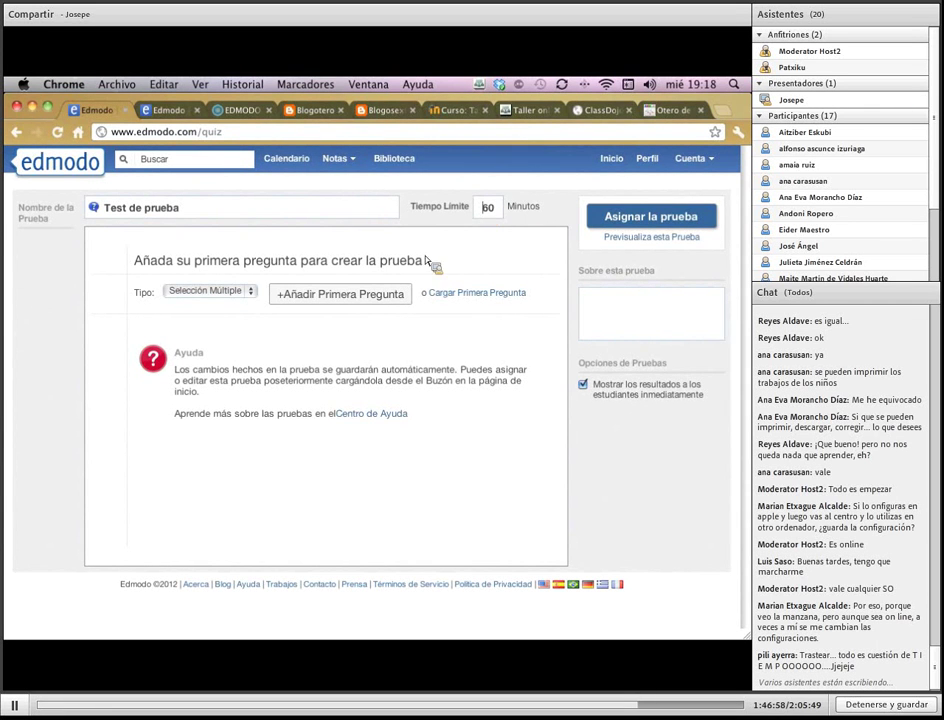
Add a first question of type Selección Múltiple
{"action": "left_click", "coordinate": [240, 290]}
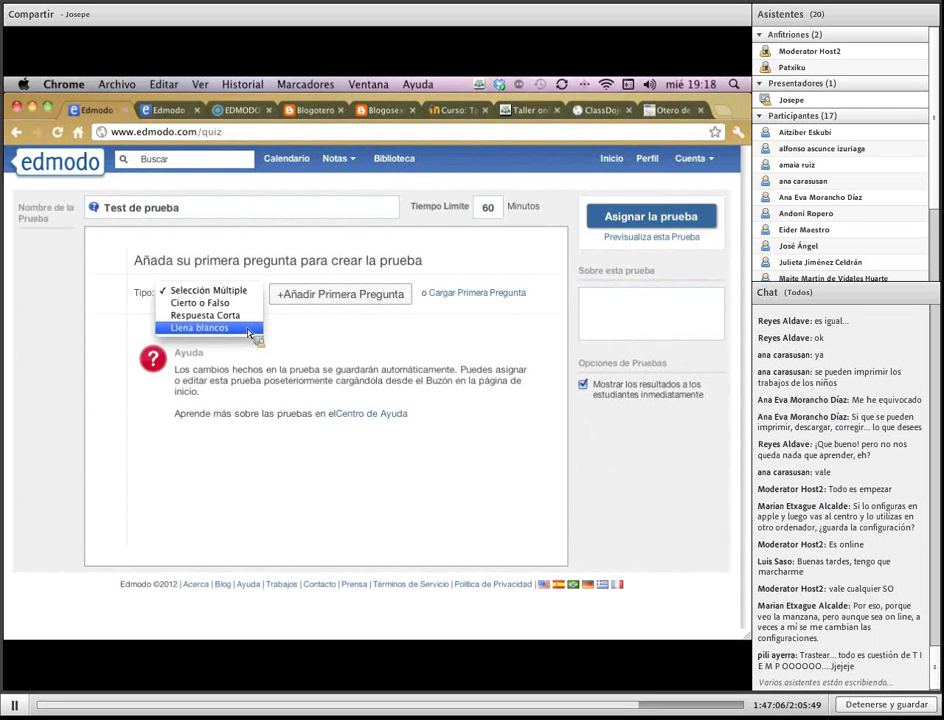
{"action": "left_click", "coordinate": [368, 322]}
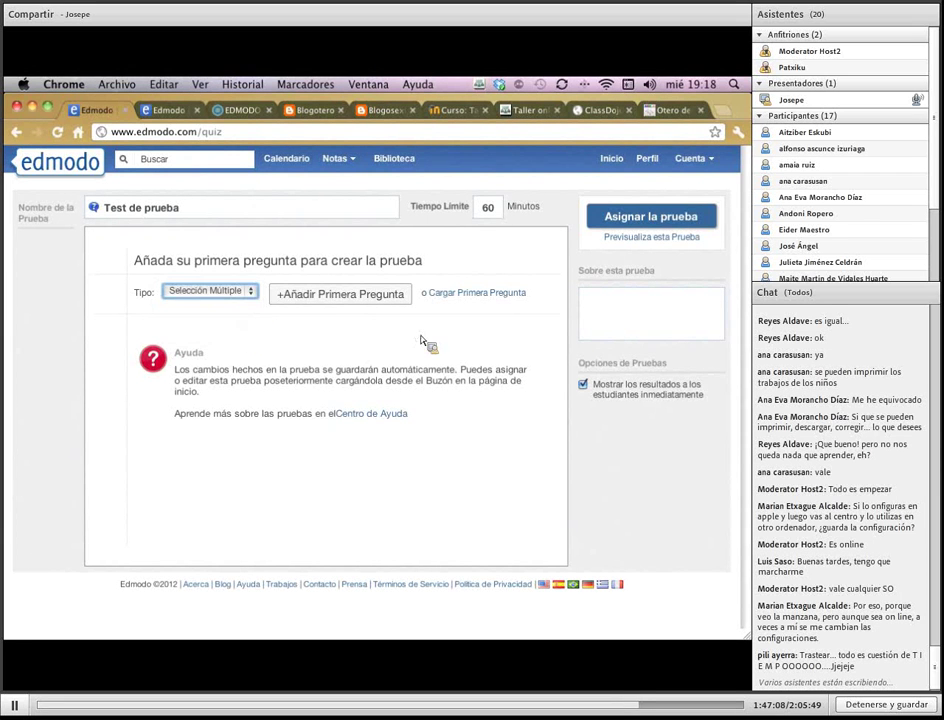
{"action": "left_click", "coordinate": [371, 306]}
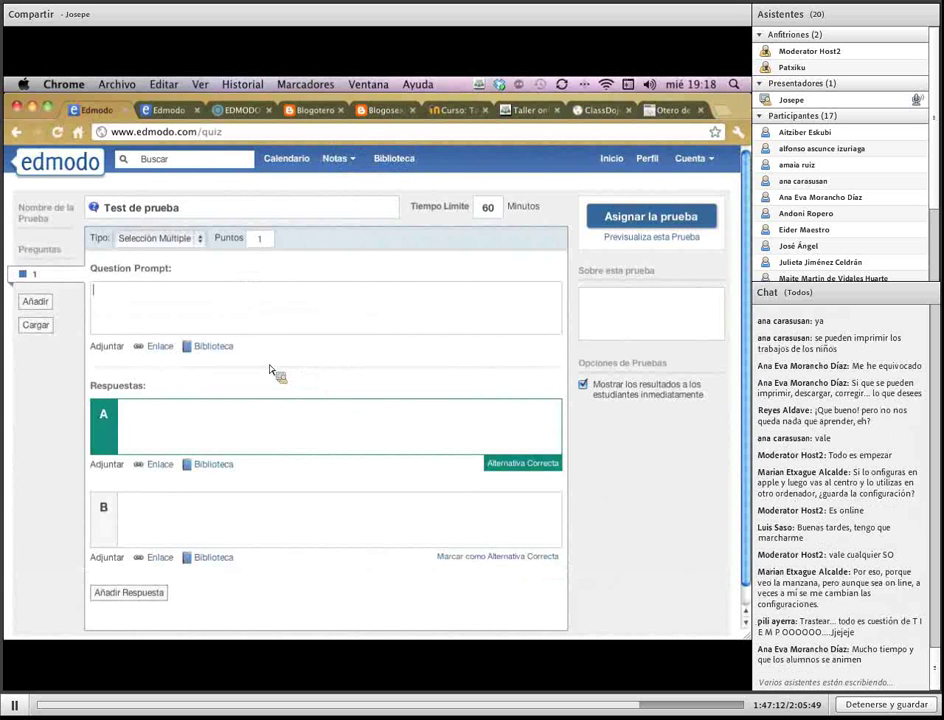
Write question 1 '¿Quién ganará la liga?' with answer A 'Madrid' and answer B 'Barça'
{"action": "type", "text": "¿Quie"}
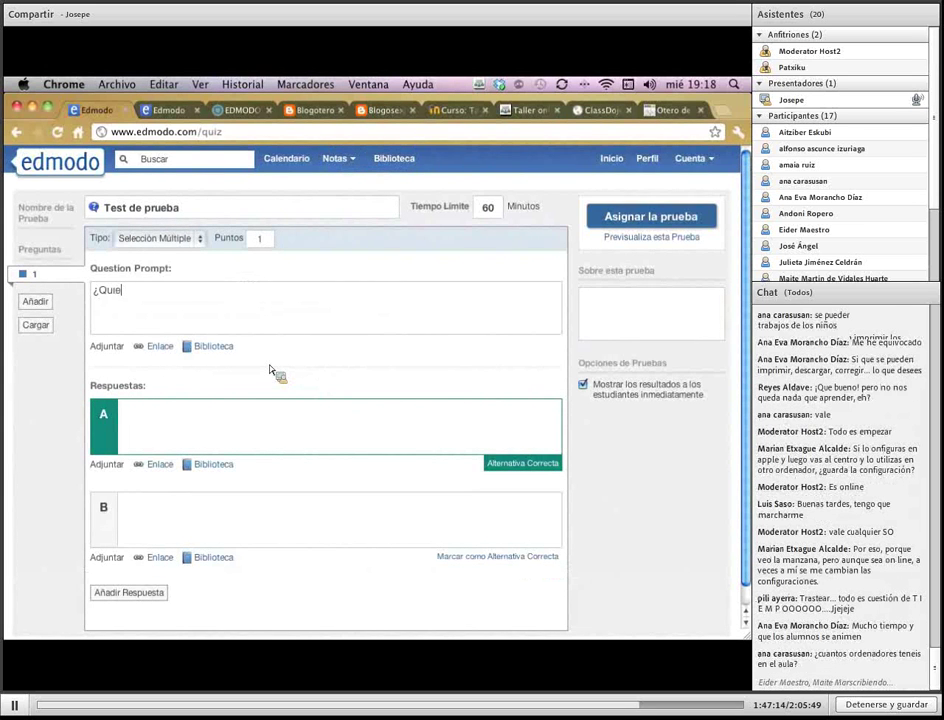
{"action": "key", "text": "BackSpace"}
{"action": "type", "text": "én ganará la liga?"}
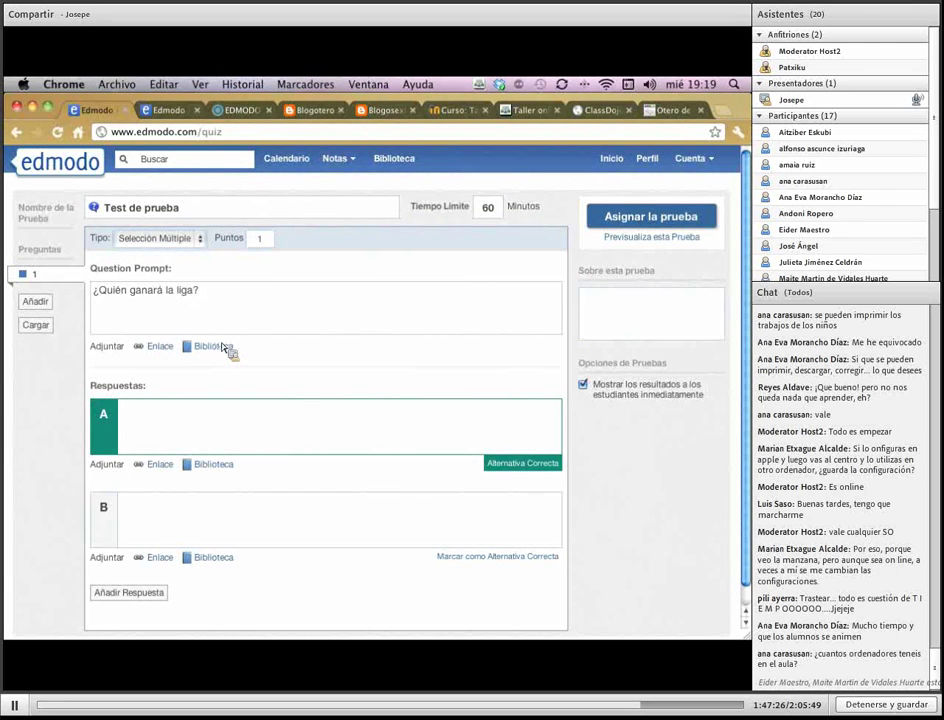
{"action": "left_click", "coordinate": [204, 435]}
{"action": "type", "text": "Madrid"}
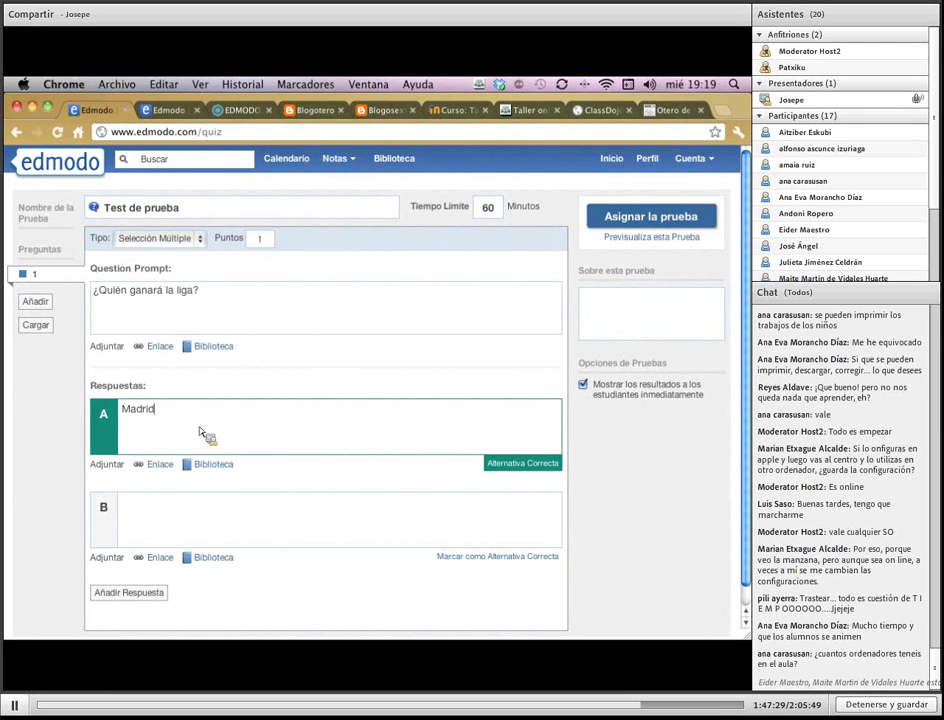
{"action": "key", "text": "Tab"}
{"action": "type", "text": "Barça"}
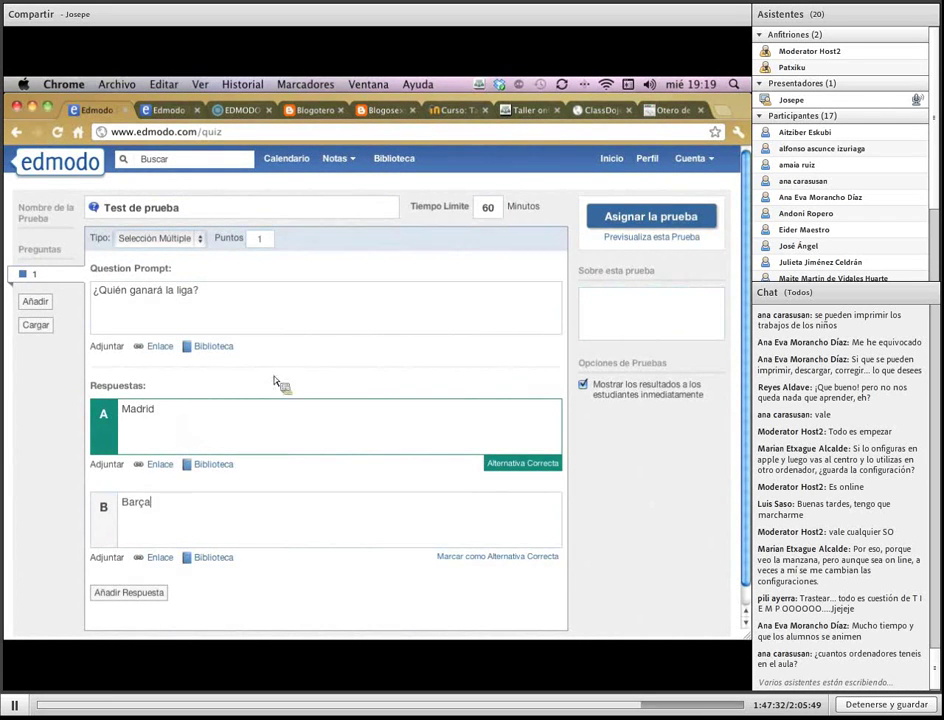
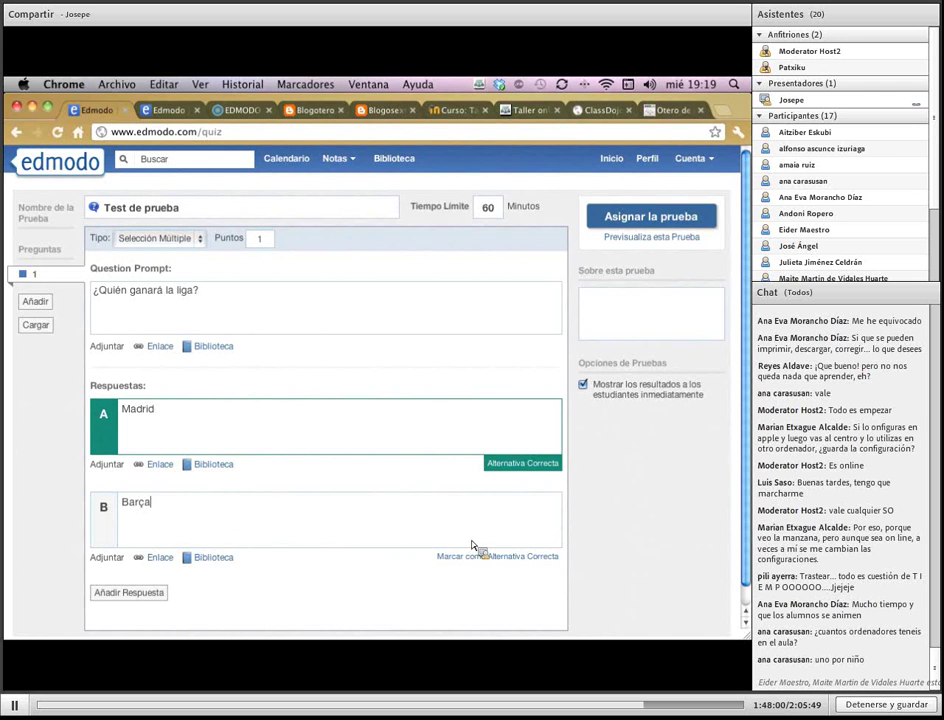
Add Osasuna as question 1's third, correct answer and add a blank second question
{"action": "left_click", "coordinate": [167, 594]}
{"action": "type", "text": "O"}
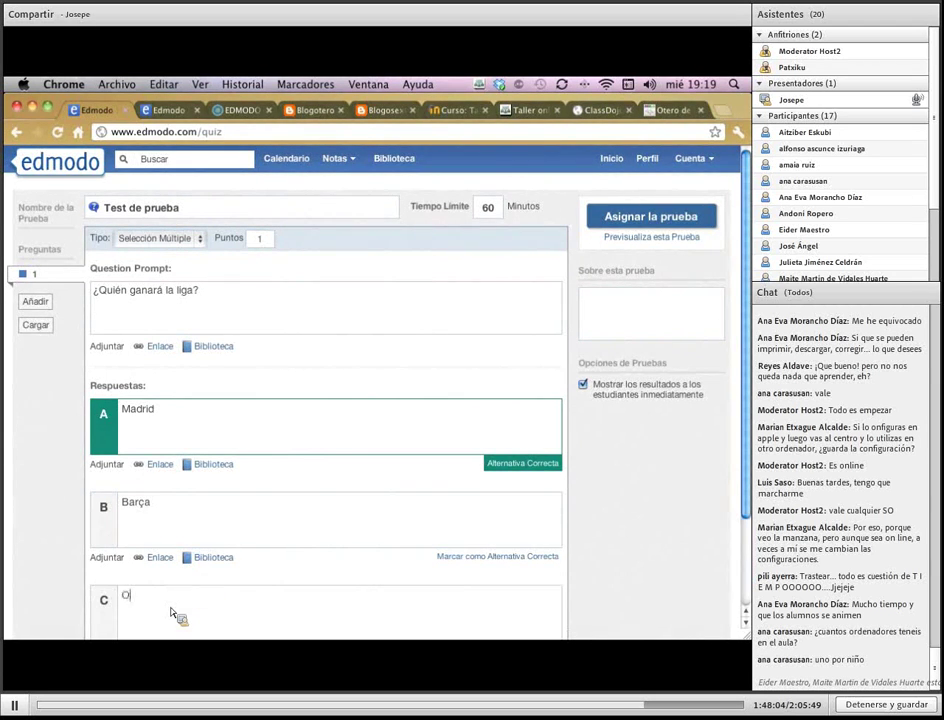
{"action": "type", "text": "sasuna"}
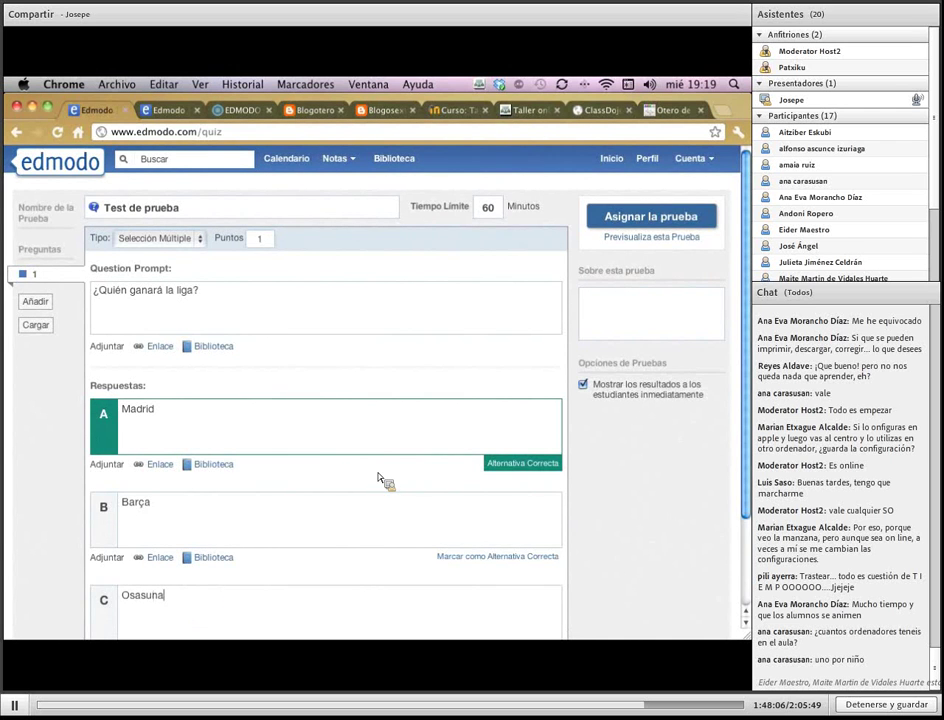
{"action": "scroll", "coordinate": [380, 480], "scroll_direction": "down", "scroll_amount": 3}
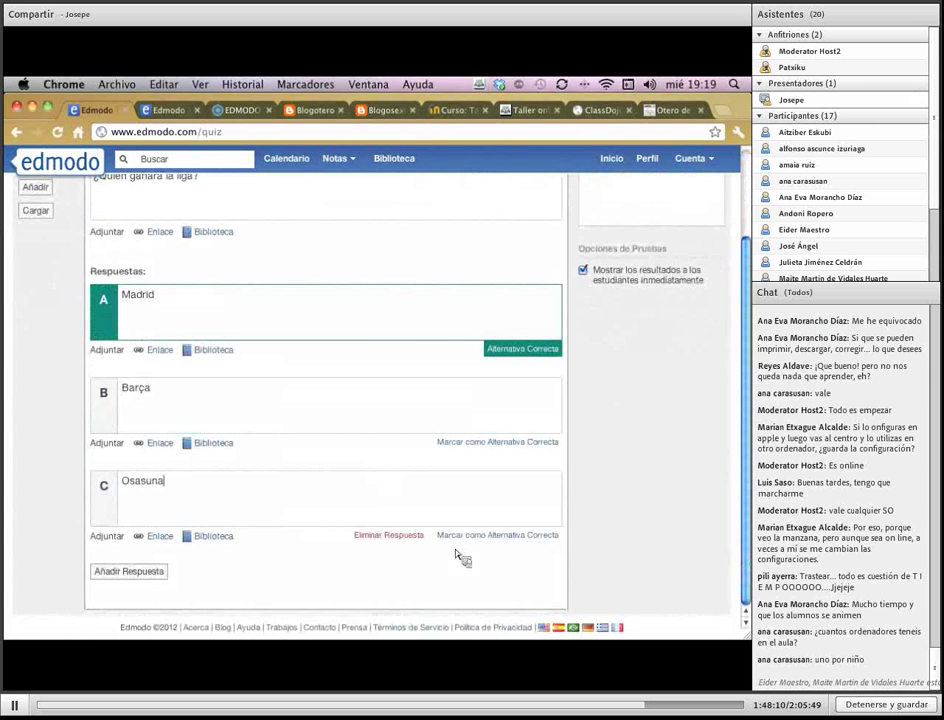
{"action": "left_click", "coordinate": [514, 543]}
{"action": "scroll", "coordinate": [428, 549], "scroll_direction": "up", "scroll_amount": 3}
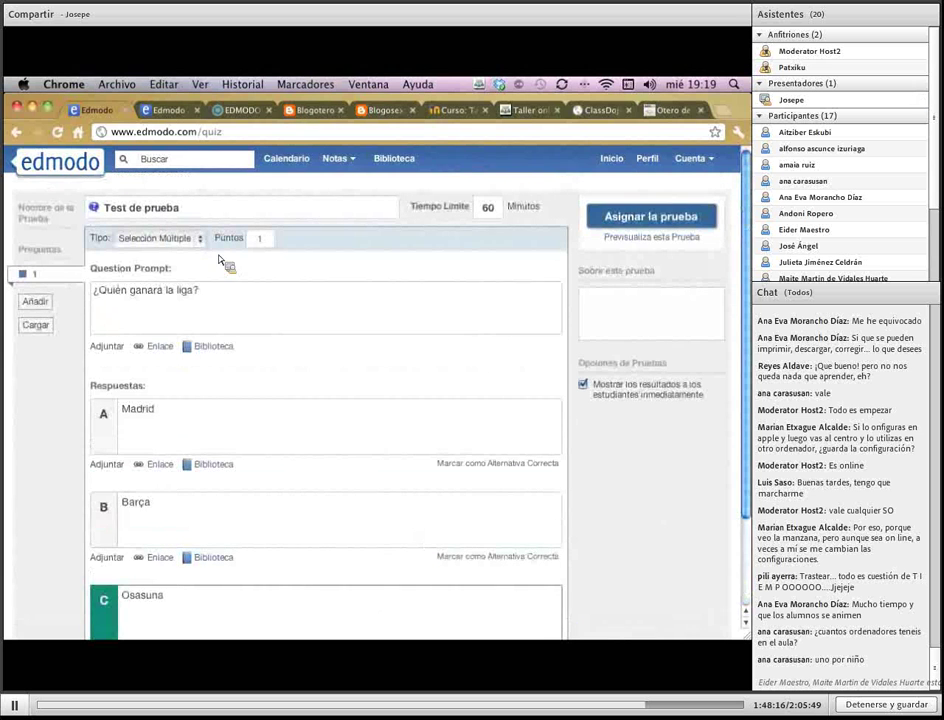
{"action": "left_click", "coordinate": [36, 302]}
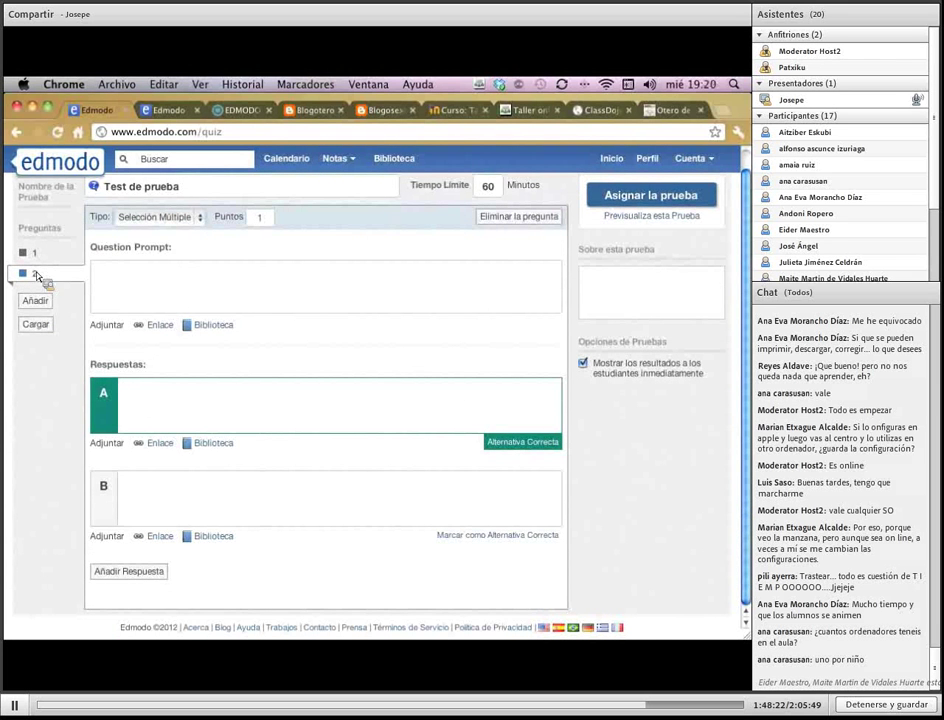
Make question 2 a true/false item 'Hoy es miércoles' with Cierto as the answer
{"action": "left_click", "coordinate": [200, 219]}
{"action": "key", "text": "Escape"}
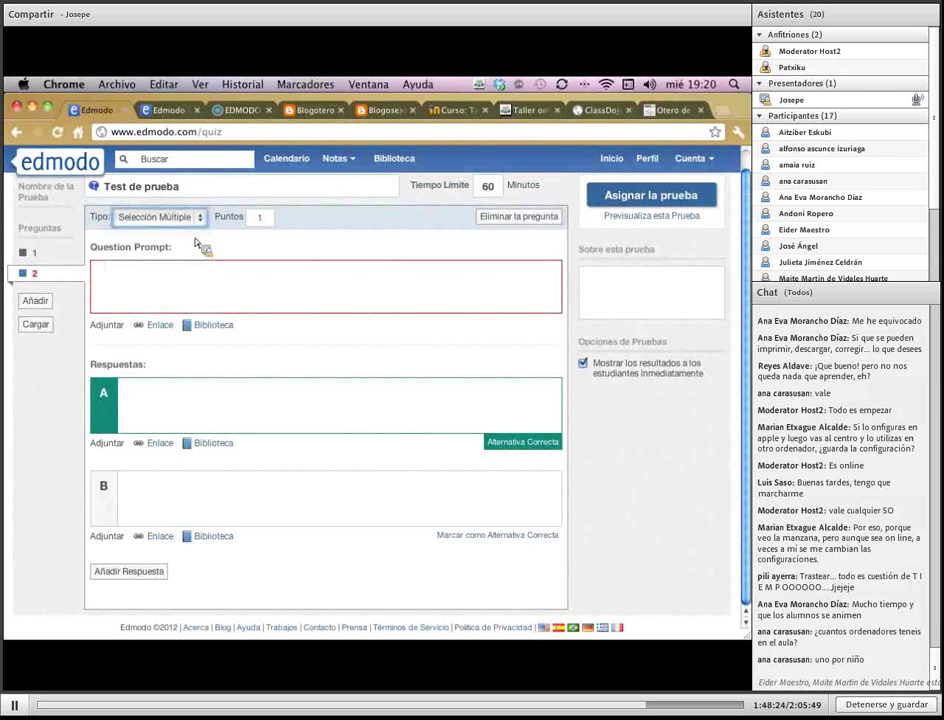
{"action": "key", "text": "Down"}
{"action": "left_click", "coordinate": [191, 301]}
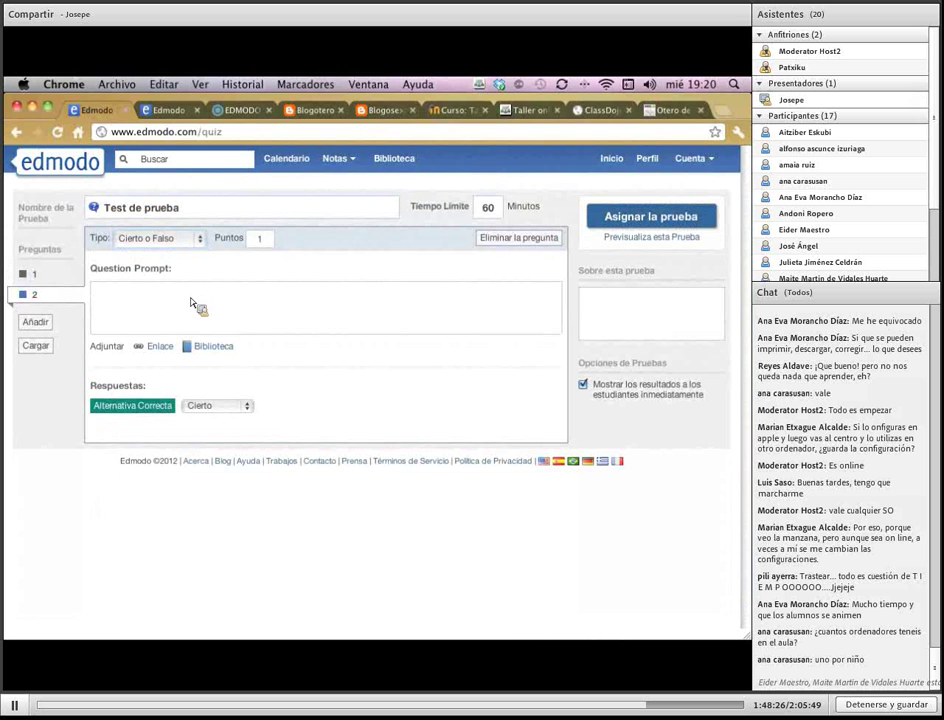
{"action": "type", "text": "Hoy es miércoles"}
{"action": "left_click", "coordinate": [240, 406]}
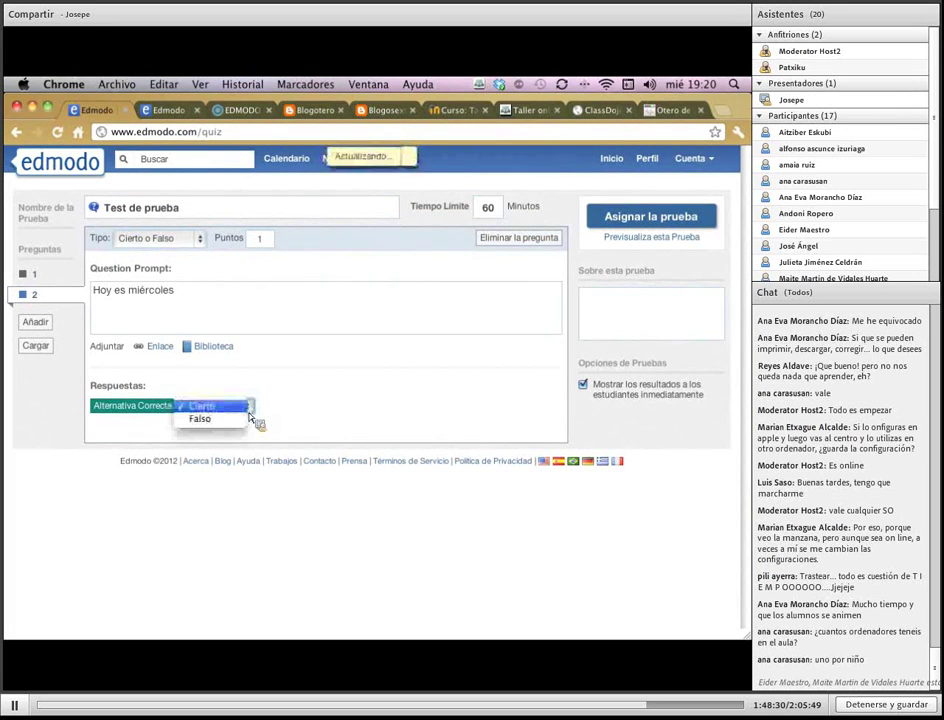
{"action": "left_click", "coordinate": [236, 405]}
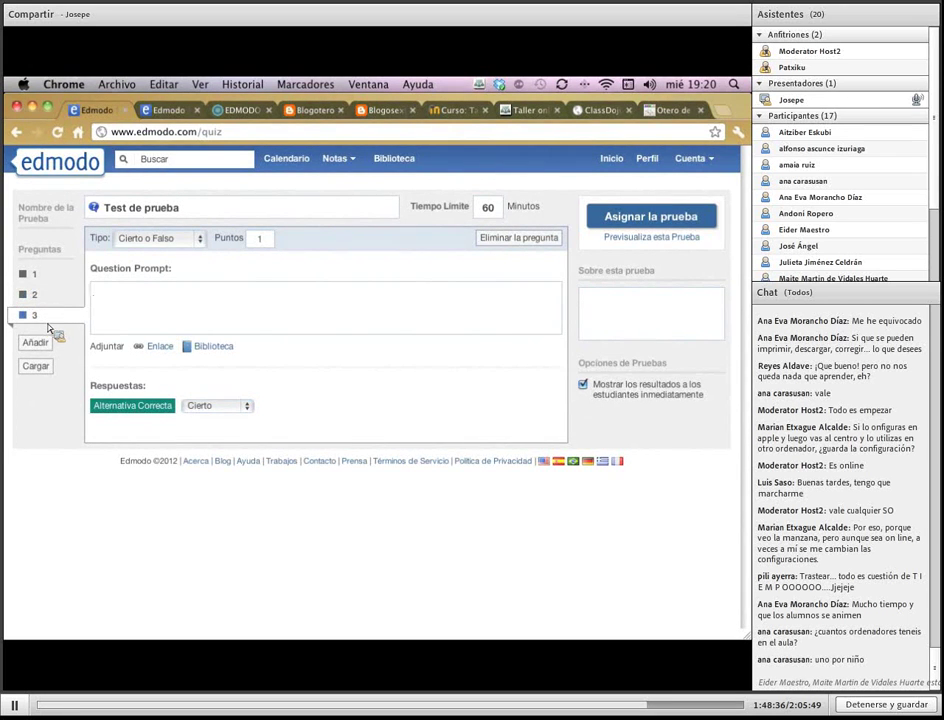
Make question 3 short-answer with the prompt '¿fasdkjfñasdjf?' and add a fourth question
{"action": "left_click", "coordinate": [155, 238]}
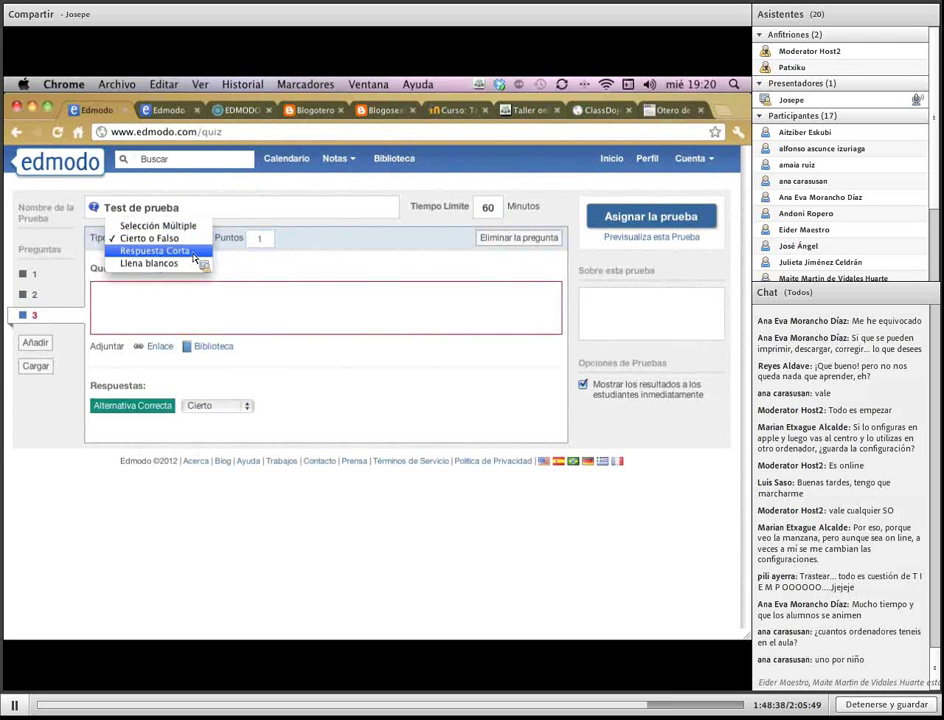
{"action": "key", "text": "Return"}
{"action": "left_click", "coordinate": [157, 307]}
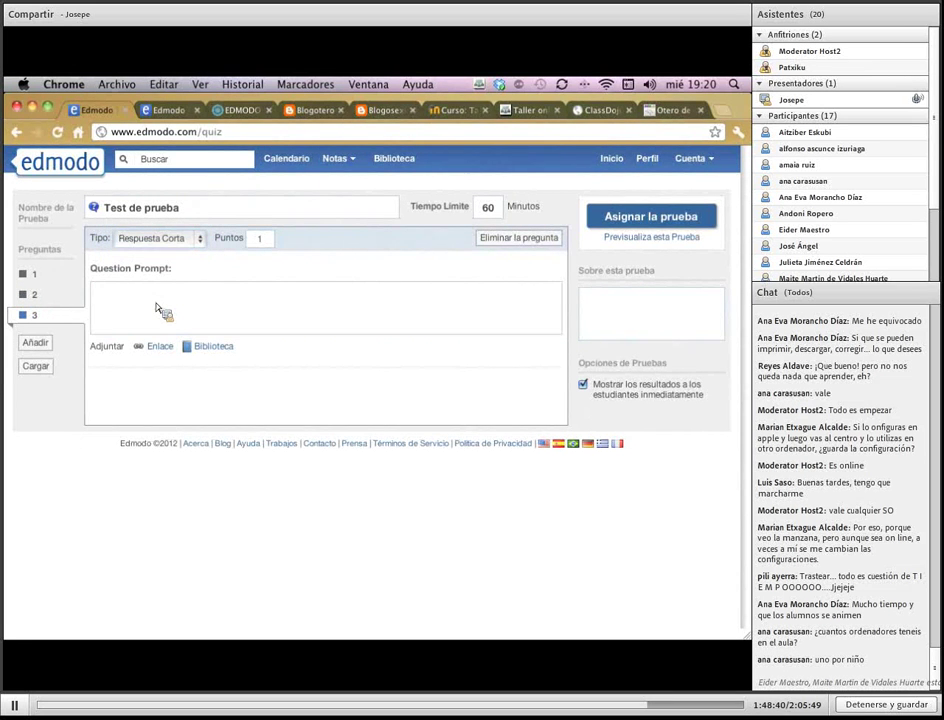
{"action": "type", "text": "¿fasdkjfñasdjf"}
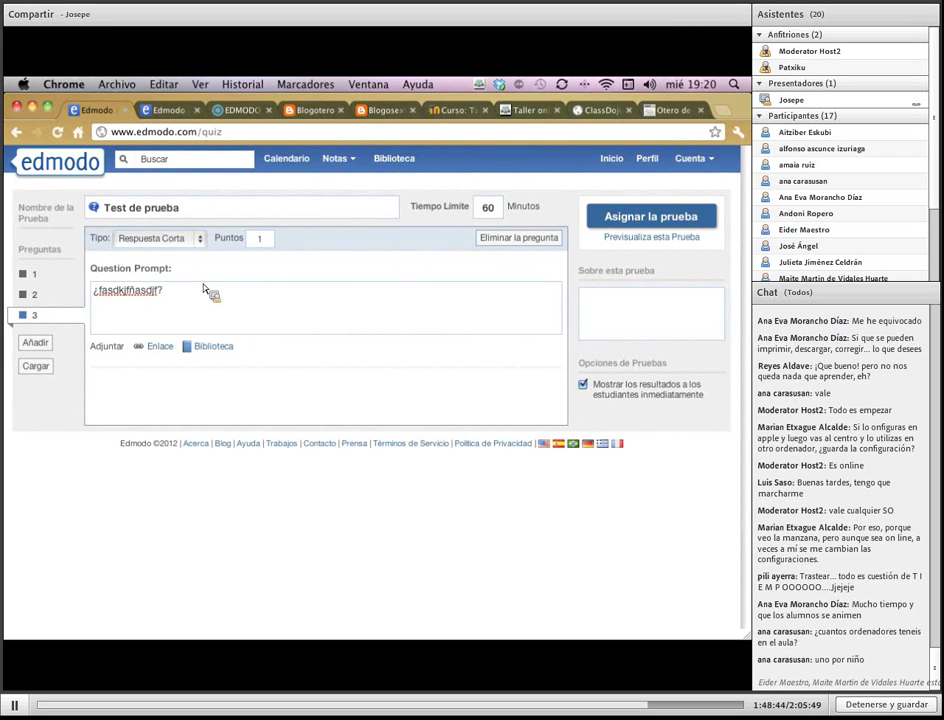
{"action": "type", "text": "?"}
{"action": "left_click", "coordinate": [36, 344]}
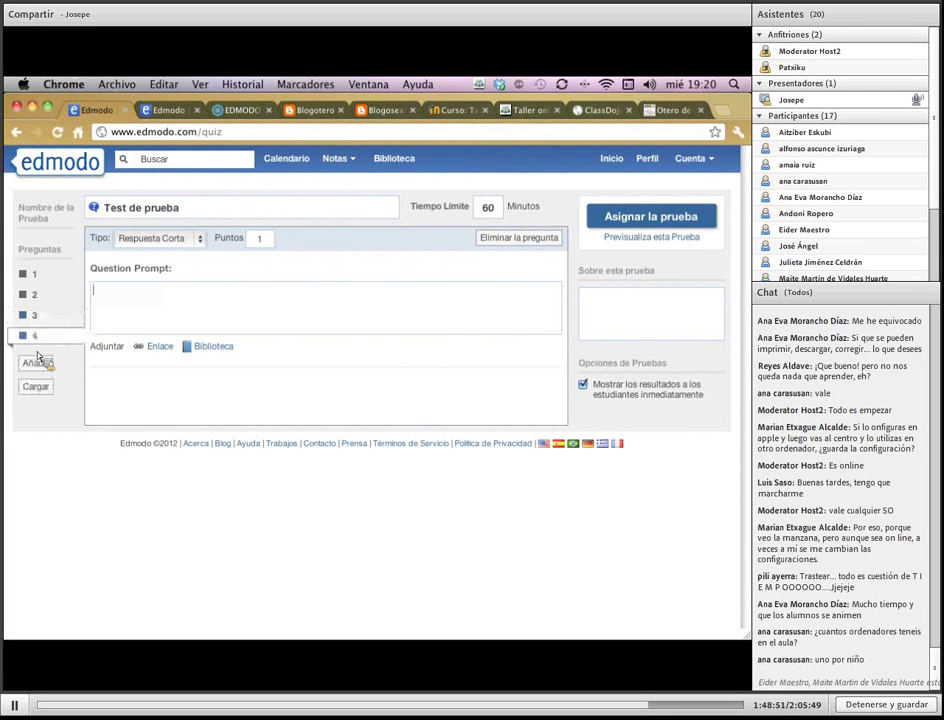
Make question 4 fill-in-the-blanks: 'El coordinador del taller se llama ____ ____.'
{"action": "left_click", "coordinate": [160, 248]}
{"action": "left_click", "coordinate": [150, 238]}
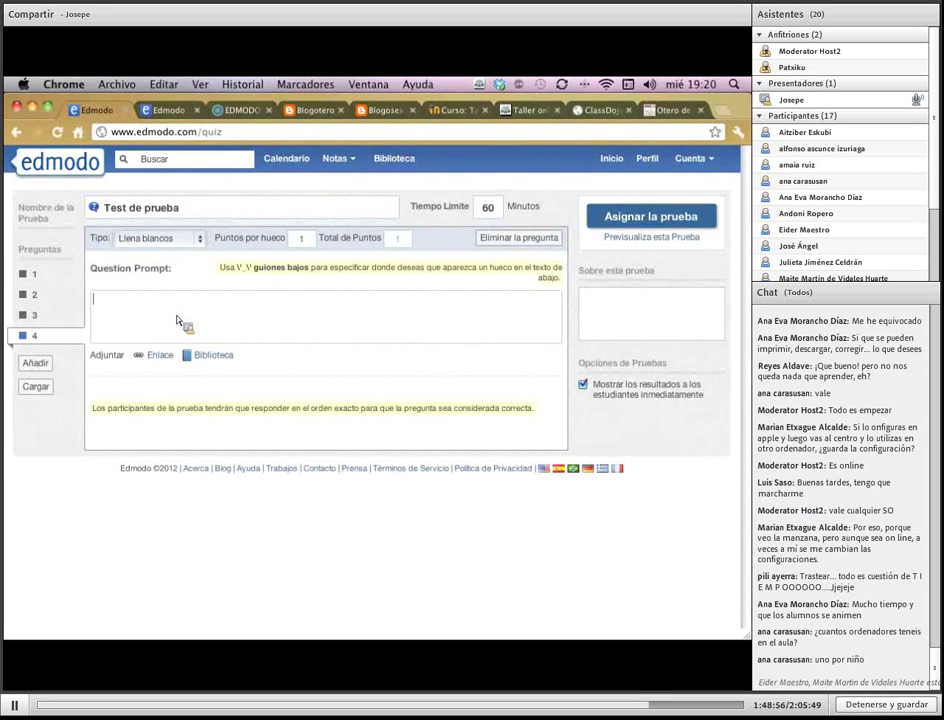
{"action": "type", "text": "El coordinador del taller "}
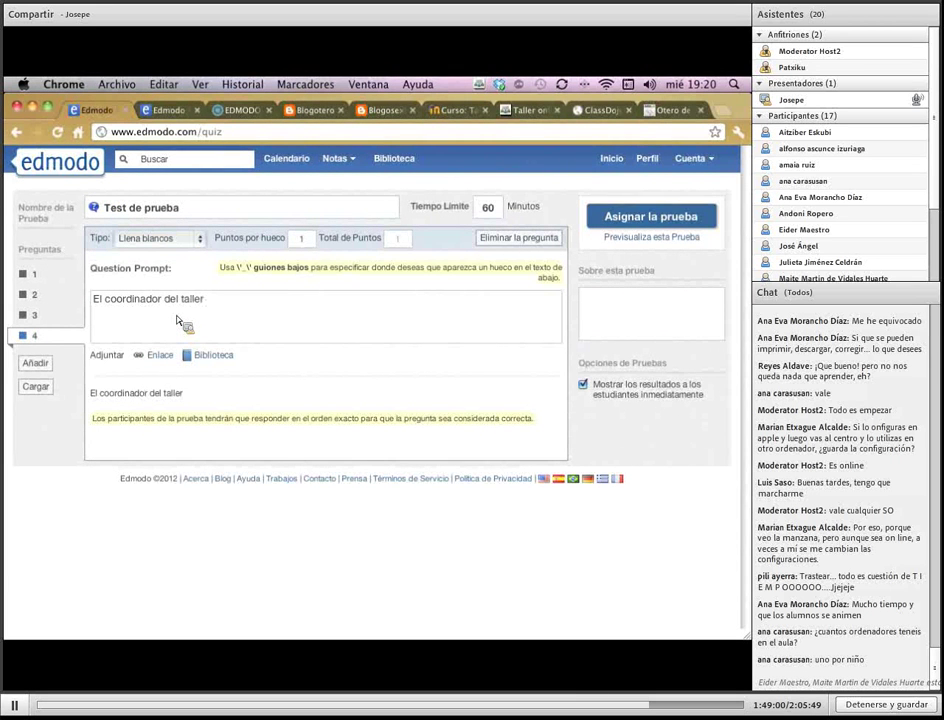
{"action": "type", "text": "se llama "}
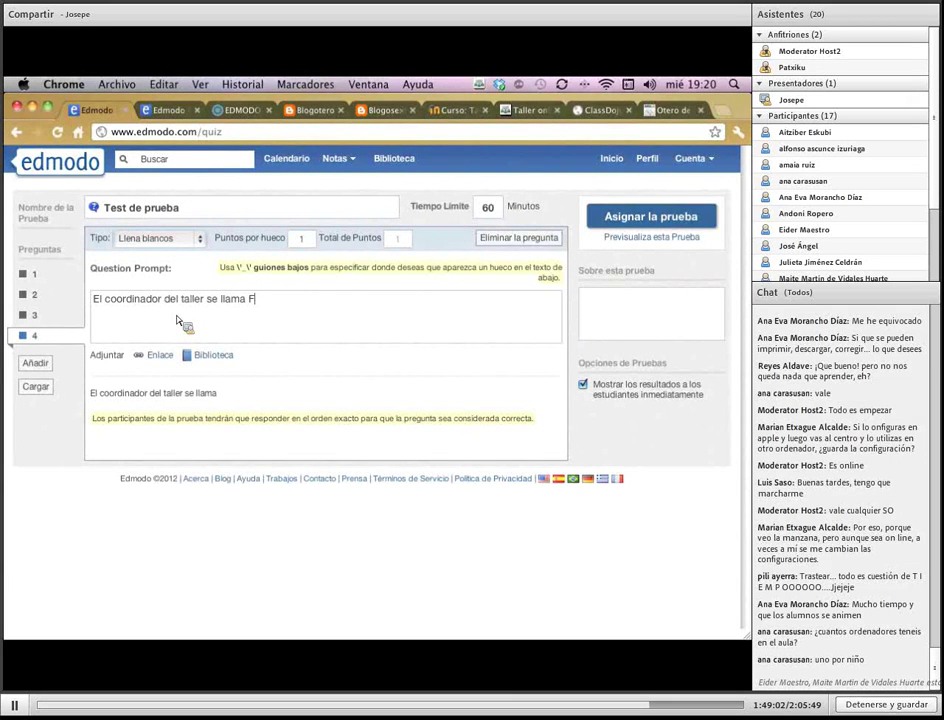
{"action": "type", "text": "Fe"}
{"action": "key", "text": "BackSpace"}
{"action": "key", "text": "BackSpace"}
{"action": "type", "text": "___"}
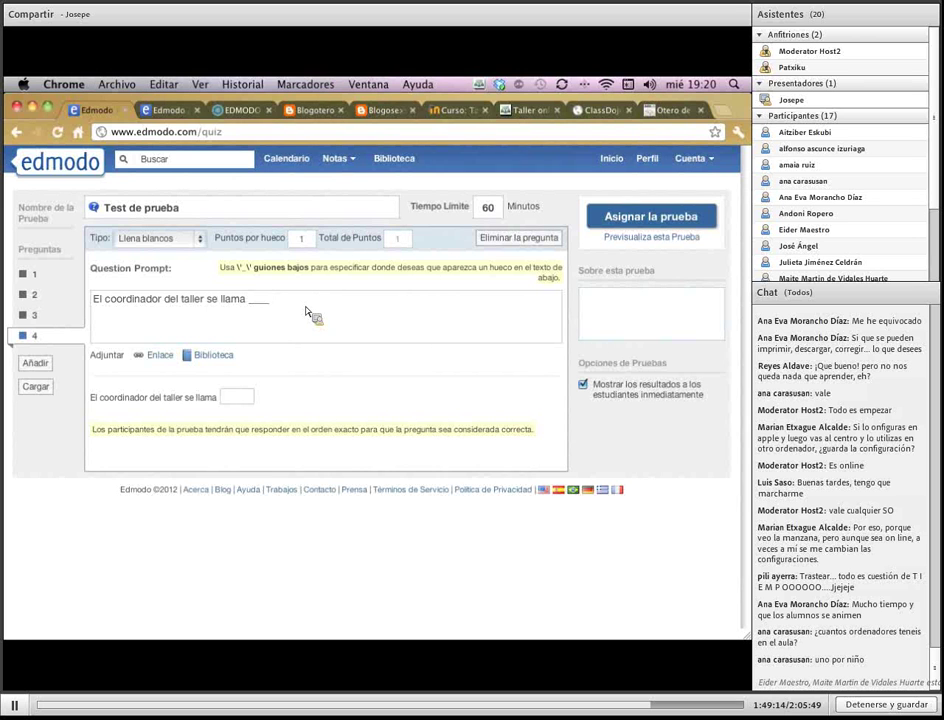
{"action": "type", "text": " ____."}
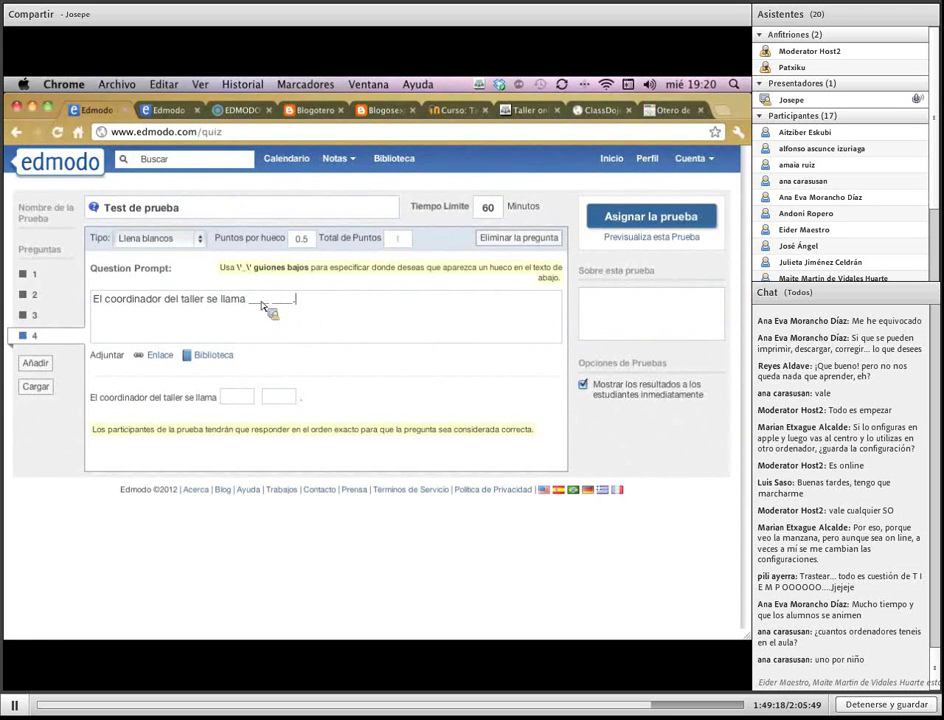
{"action": "double_click", "coordinate": [258, 300]}
{"action": "double_click", "coordinate": [283, 300]}
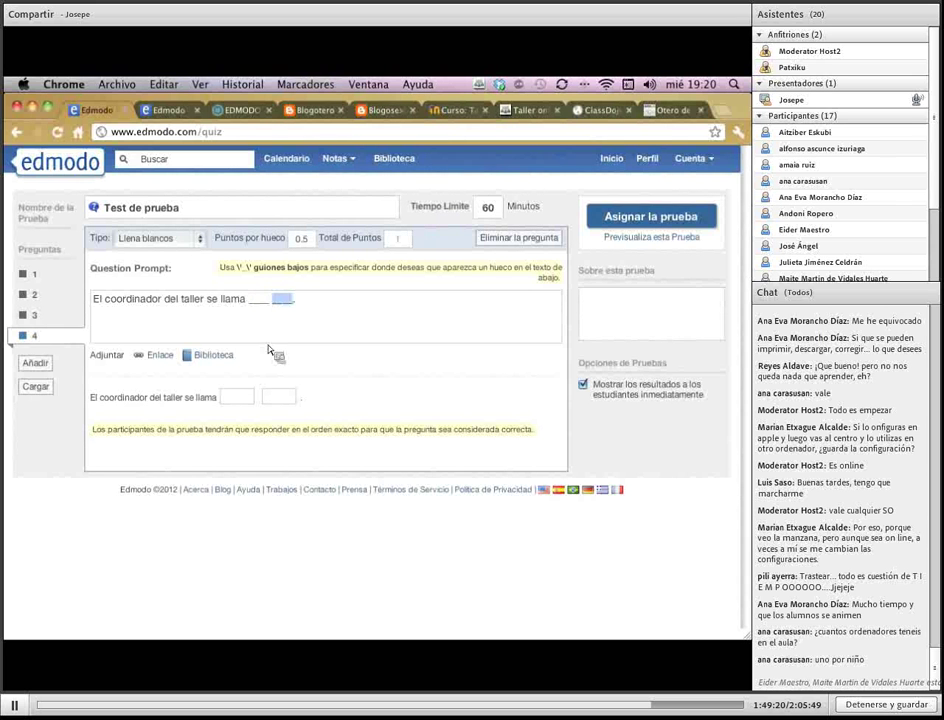
Enter the coordinator's first name and surname as answers; describe the quiz as 'Una pequeña descripción'
{"action": "left_click", "coordinate": [245, 398]}
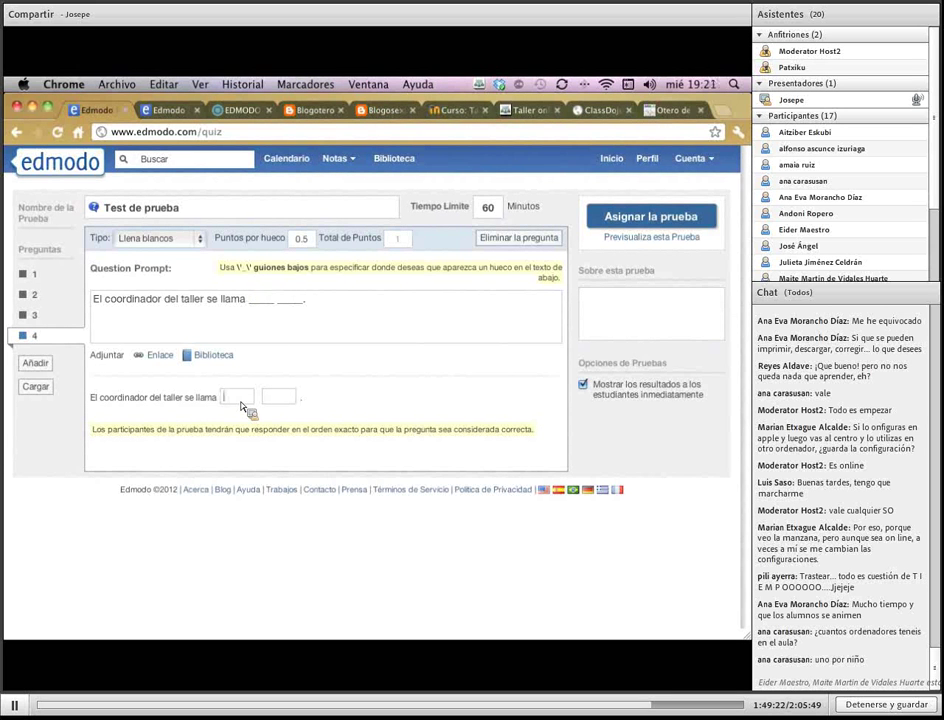
{"action": "key", "text": "Tab"}
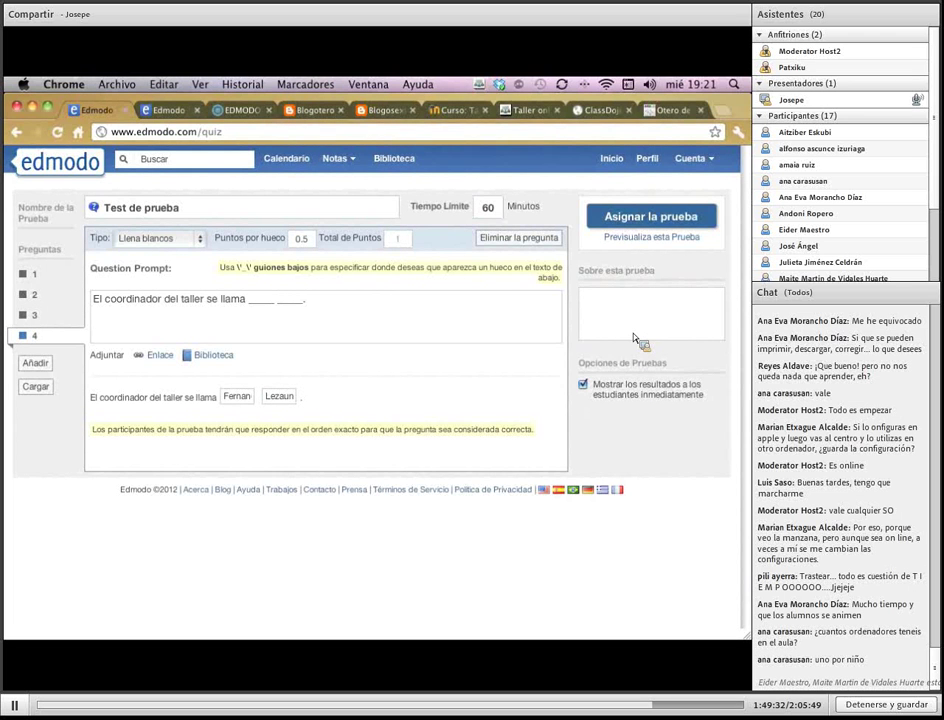
{"action": "type", "text": "Una pequeña descripción"}
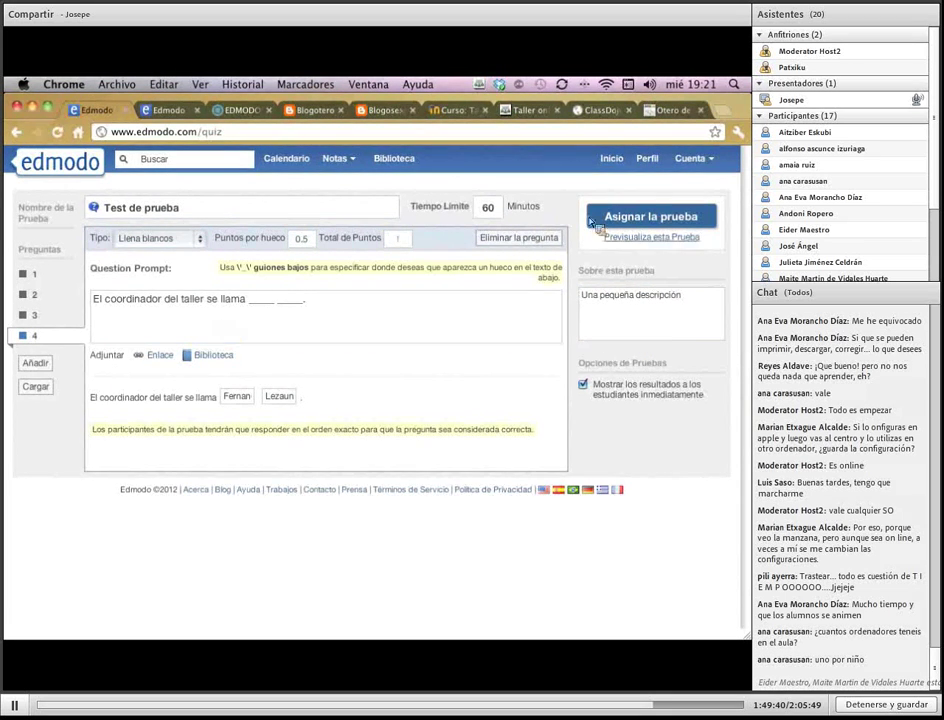
Assign Test de prueba to Grupo Taller Experiencias, due 30 March 2012, and send it
{"action": "left_click", "coordinate": [630, 225]}
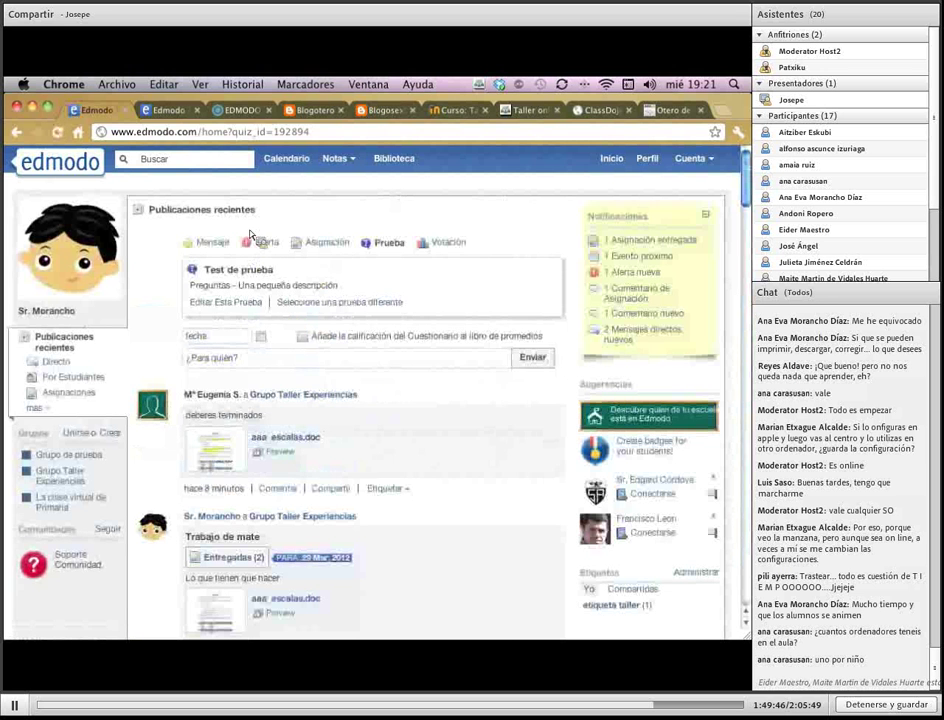
{"action": "left_click", "coordinate": [266, 343]}
{"action": "left_click", "coordinate": [280, 463]}
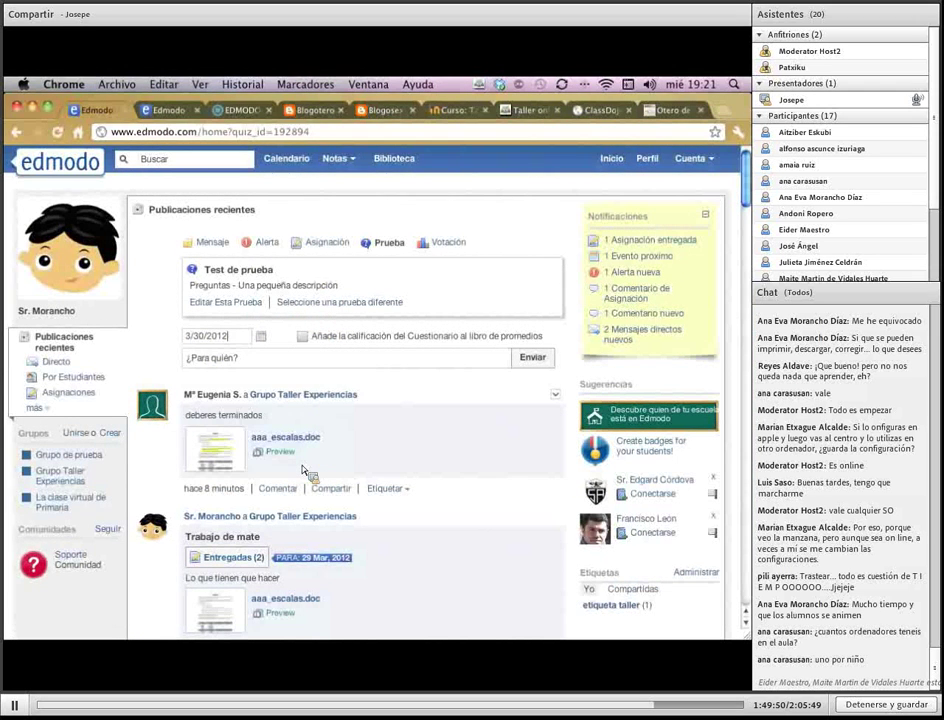
{"action": "left_click", "coordinate": [260, 360]}
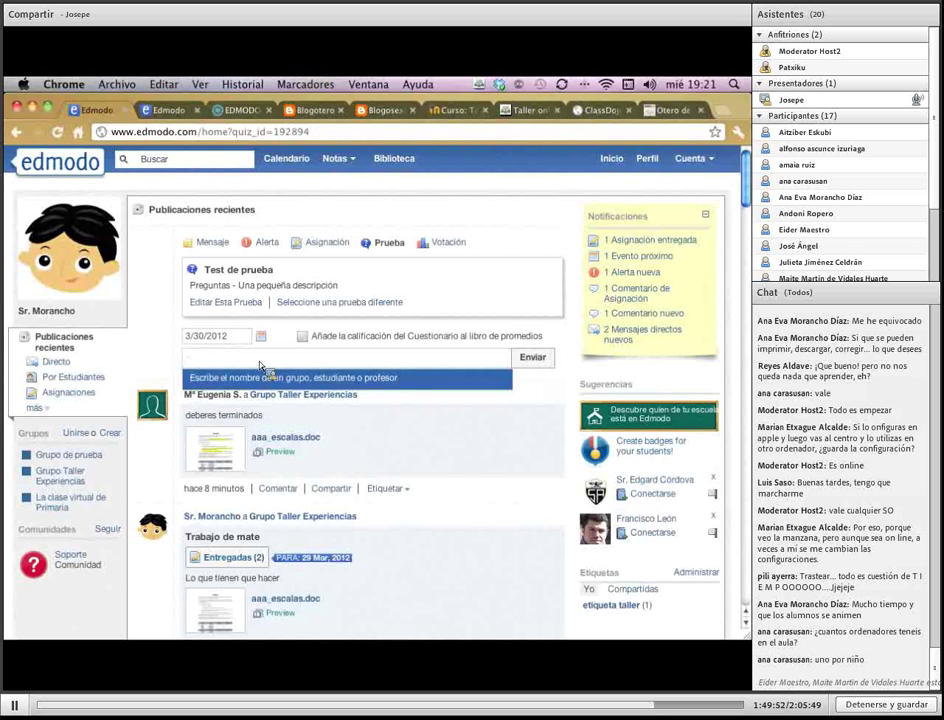
{"action": "type", "text": "grupo"}
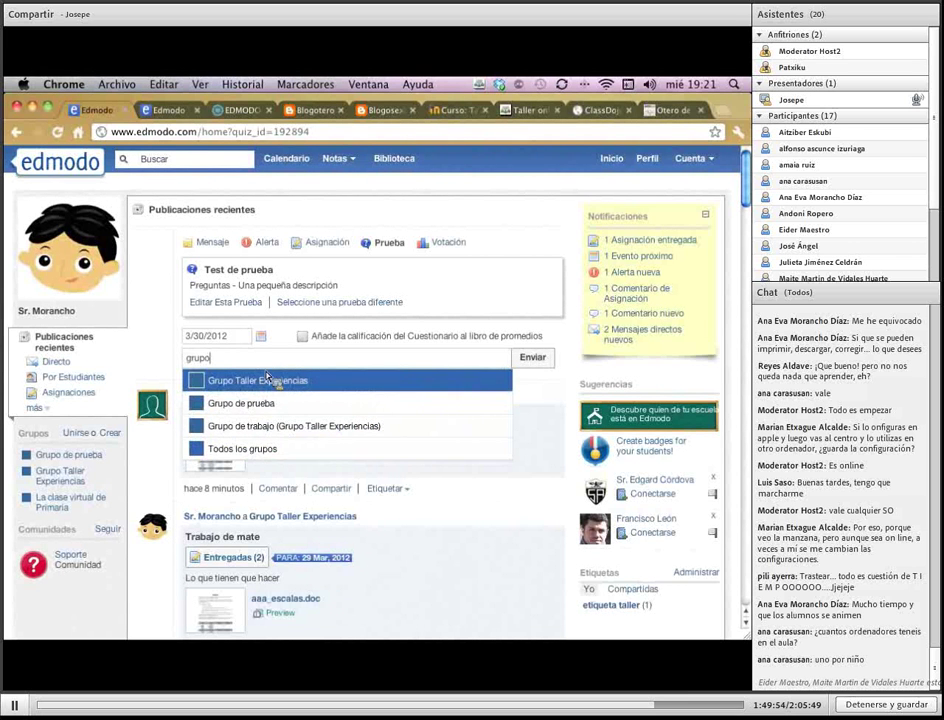
{"action": "left_click", "coordinate": [330, 381]}
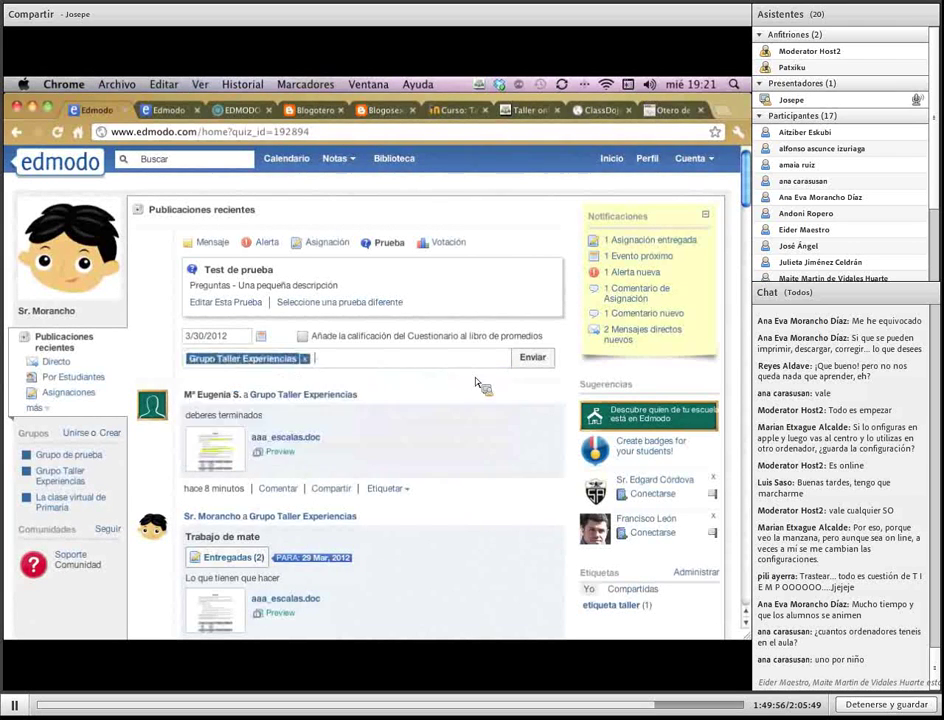
{"action": "left_click", "coordinate": [532, 358]}
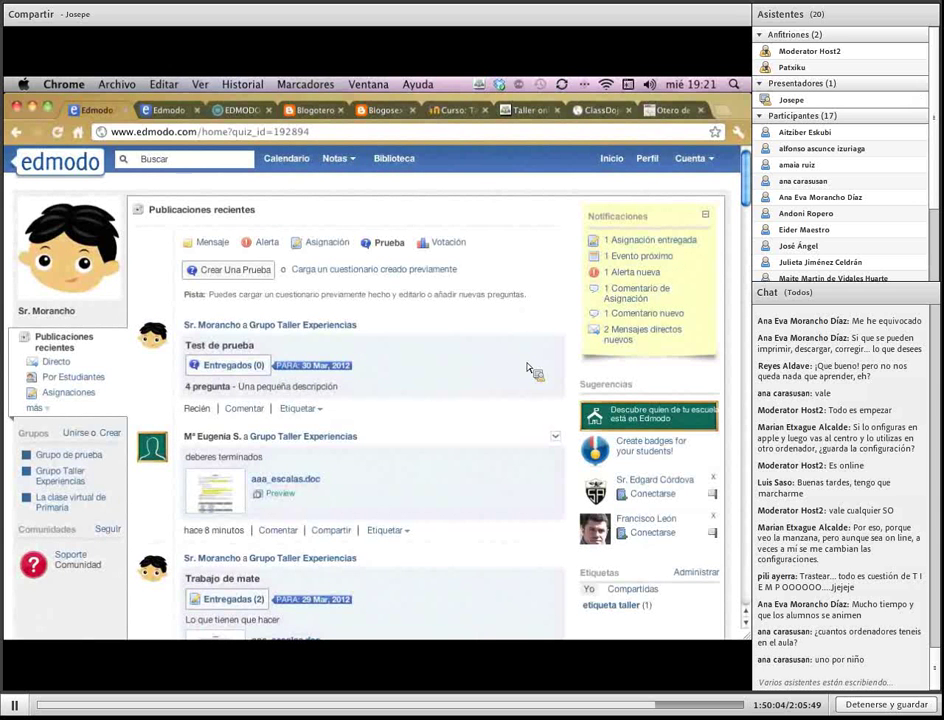
On the other page, filter the feed to quizzes and open the relation quiz's submissions
{"action": "left_click", "coordinate": [176, 110]}
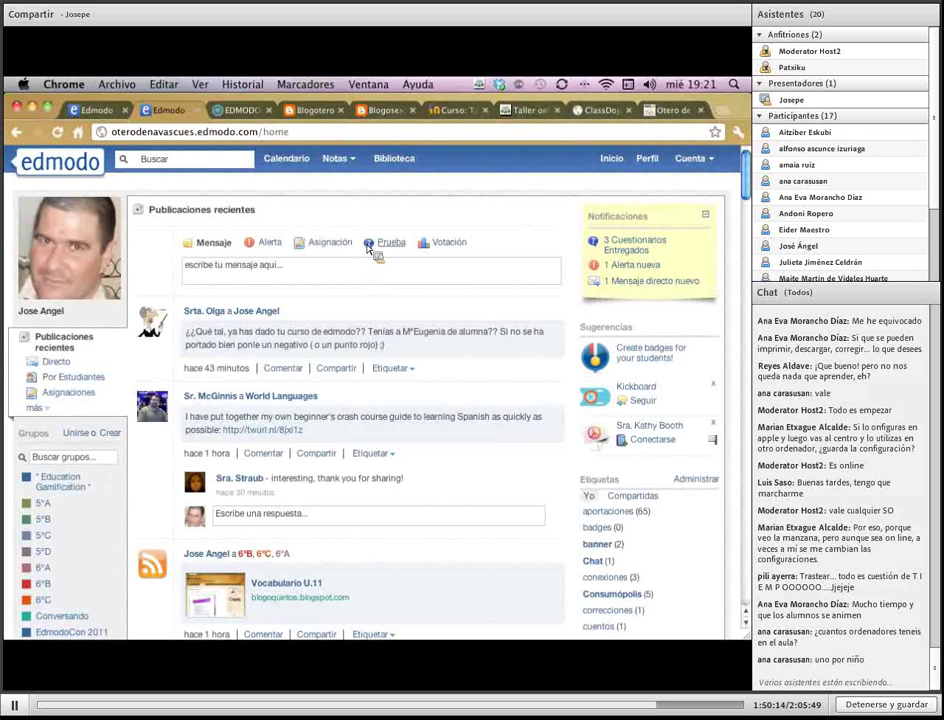
{"action": "left_click", "coordinate": [36, 408]}
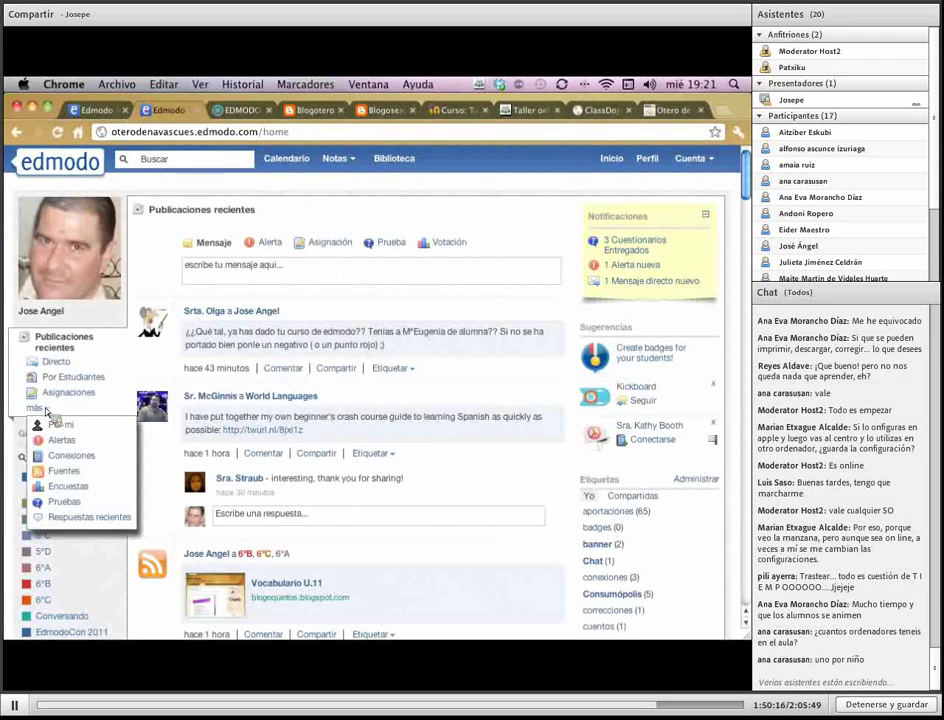
{"action": "left_click", "coordinate": [74, 508]}
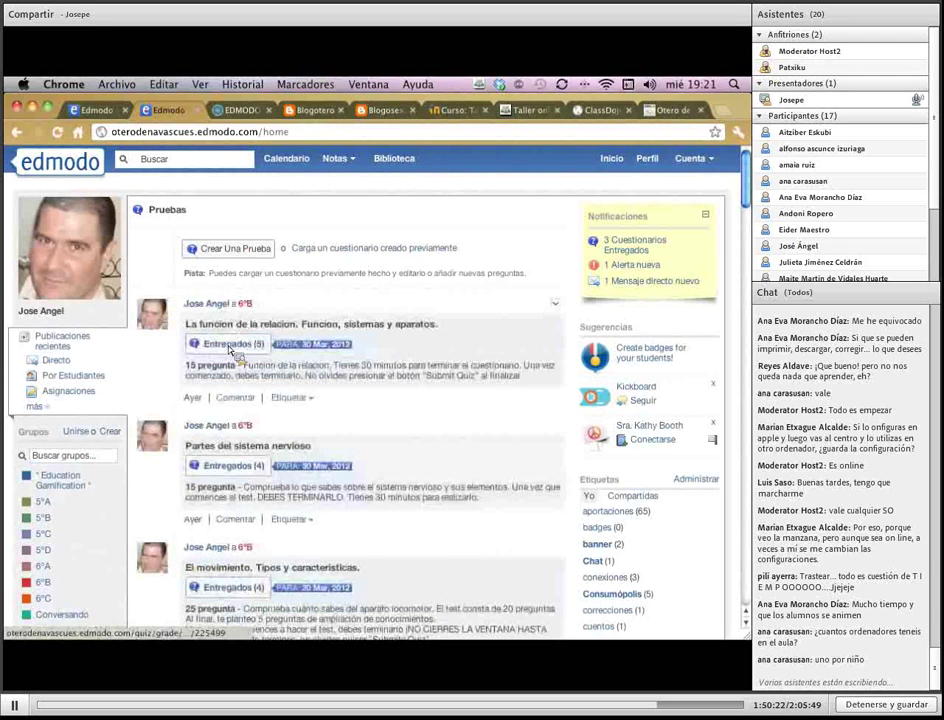
{"action": "left_click", "coordinate": [230, 348]}
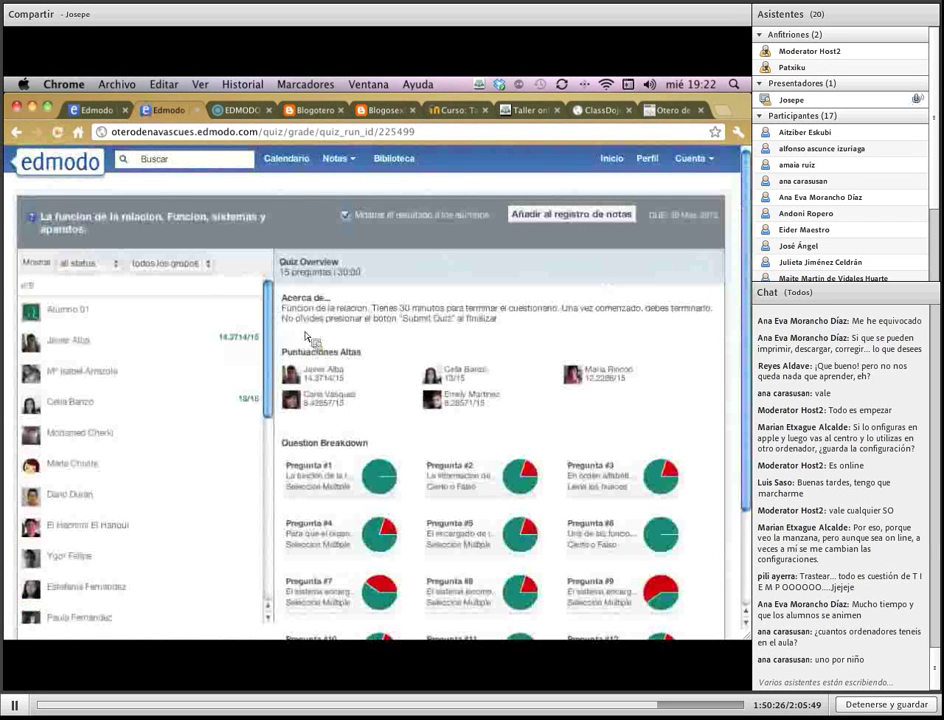
{"action": "scroll", "coordinate": [636, 528], "scroll_direction": "down", "scroll_amount": 3}
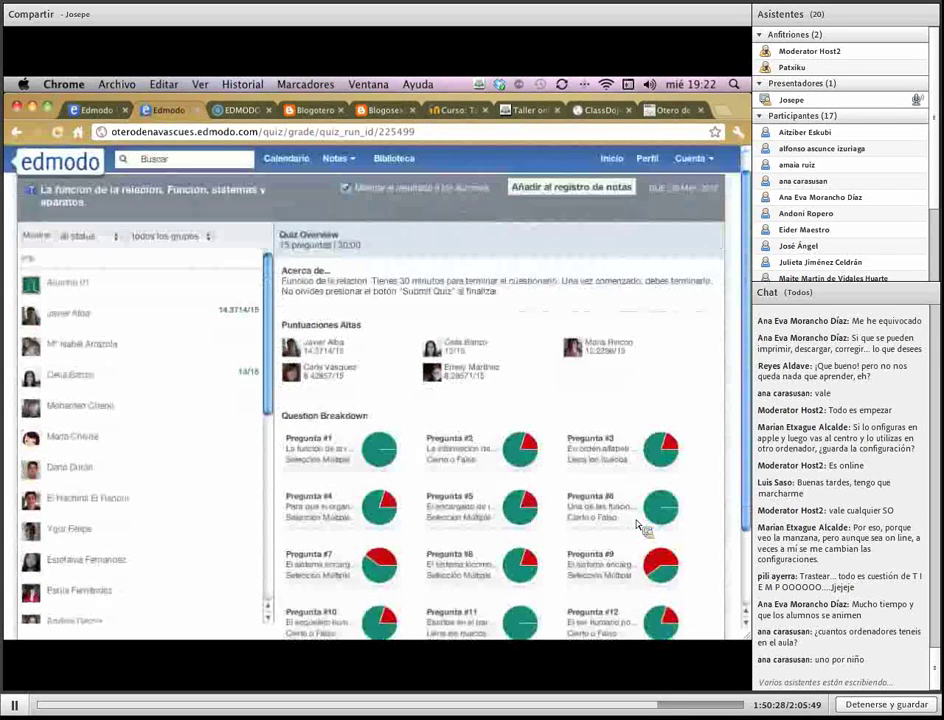
{"action": "scroll", "coordinate": [638, 526], "scroll_direction": "up", "scroll_amount": 5}
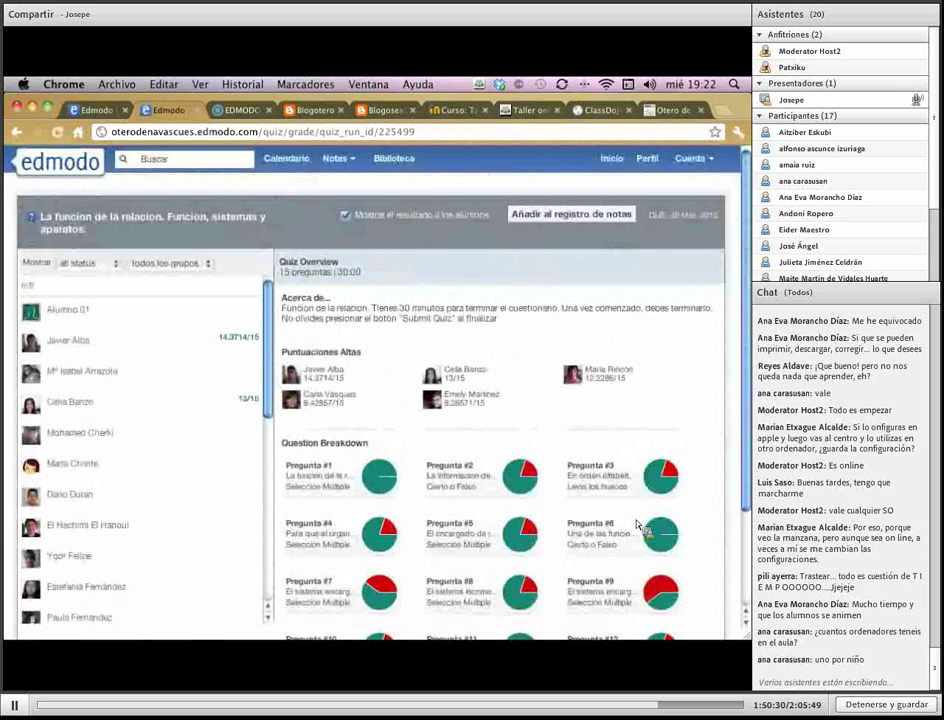
{"action": "scroll", "coordinate": [640, 527], "scroll_direction": "down", "scroll_amount": 3}
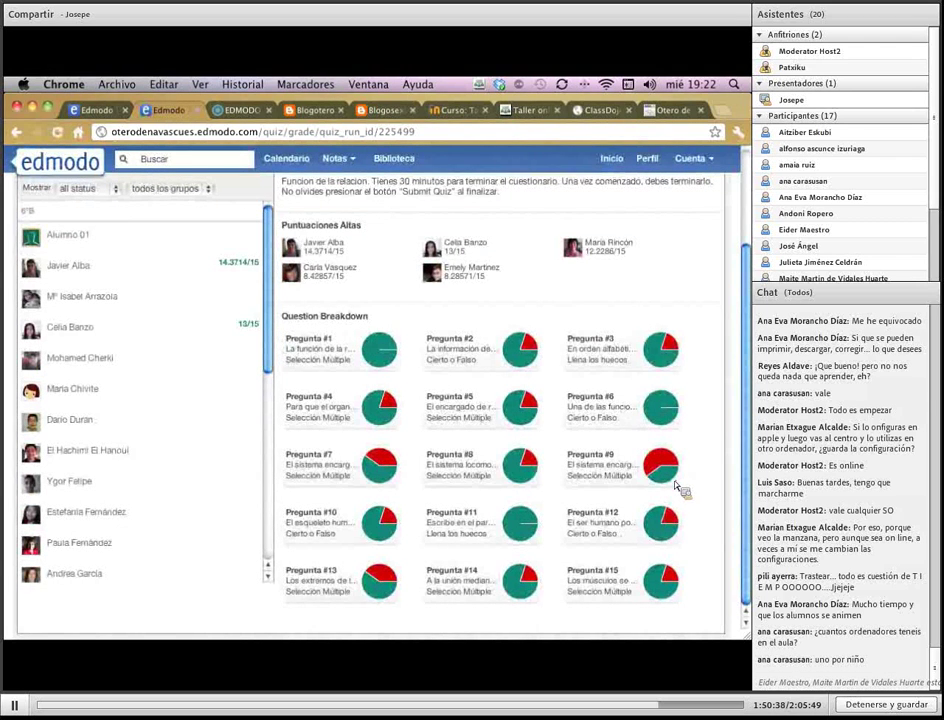
Review a student's answers to questions 2, 3, 5 and 10, then open the 6ºB gradebook
{"action": "left_click", "coordinate": [118, 340]}
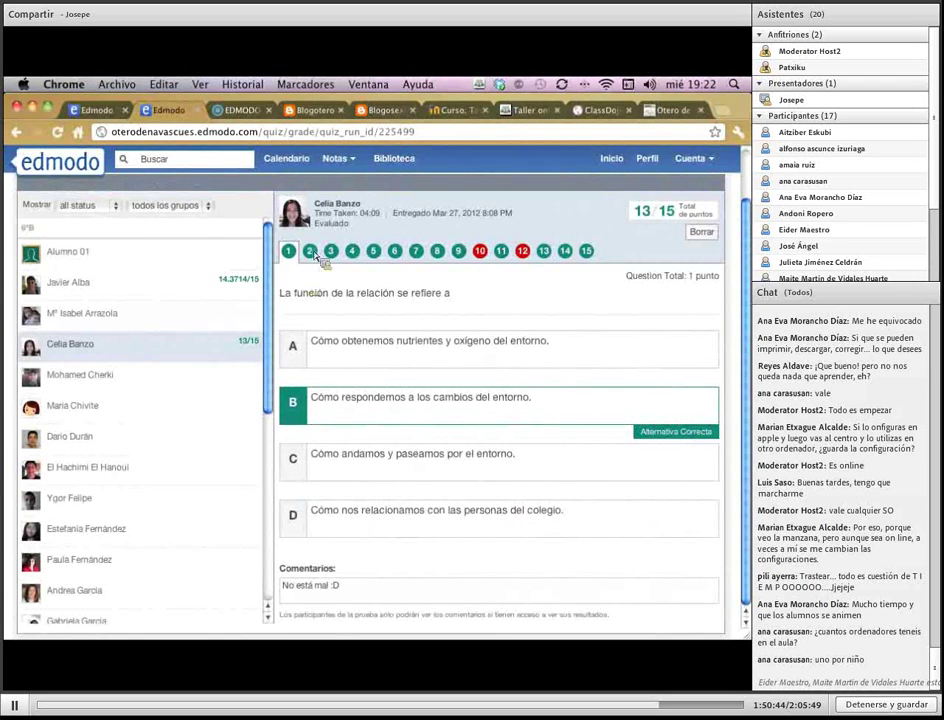
{"action": "left_click", "coordinate": [311, 252]}
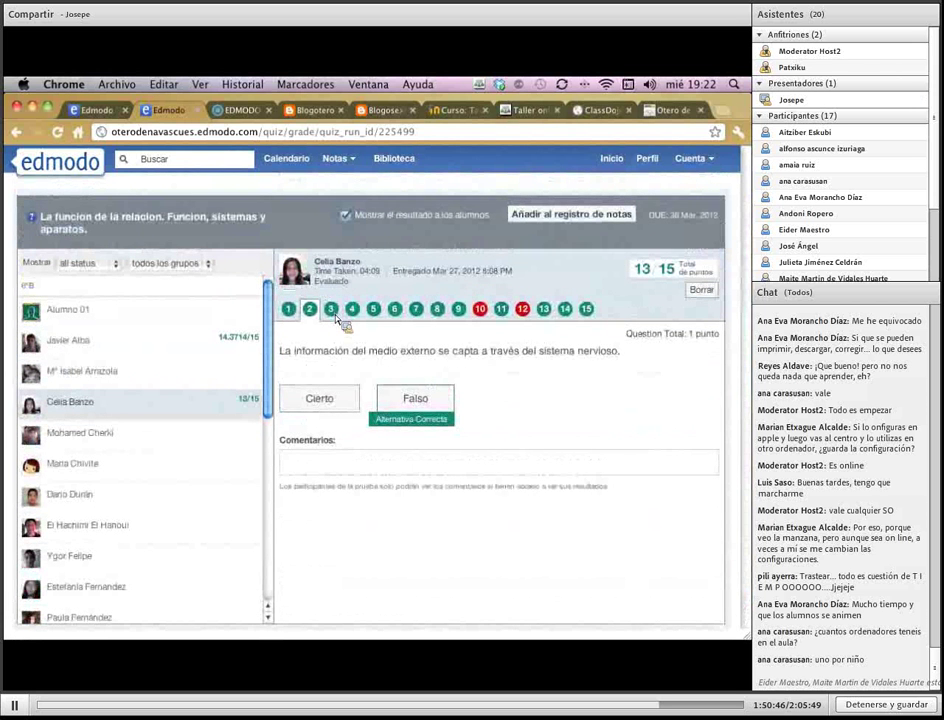
{"action": "left_click", "coordinate": [335, 315]}
{"action": "left_click", "coordinate": [377, 316]}
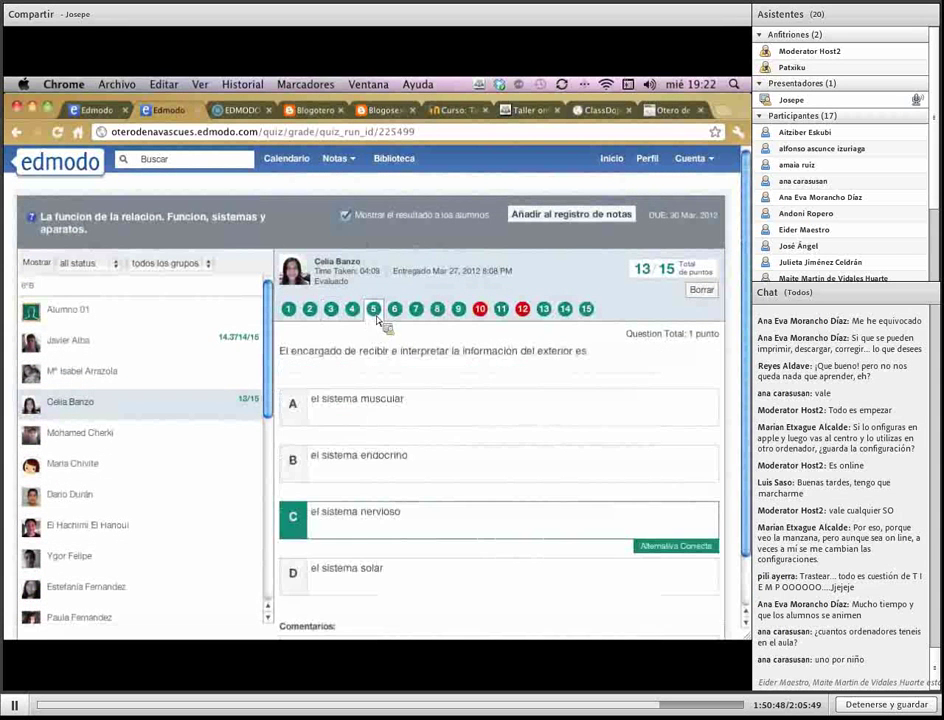
{"action": "left_click", "coordinate": [480, 309]}
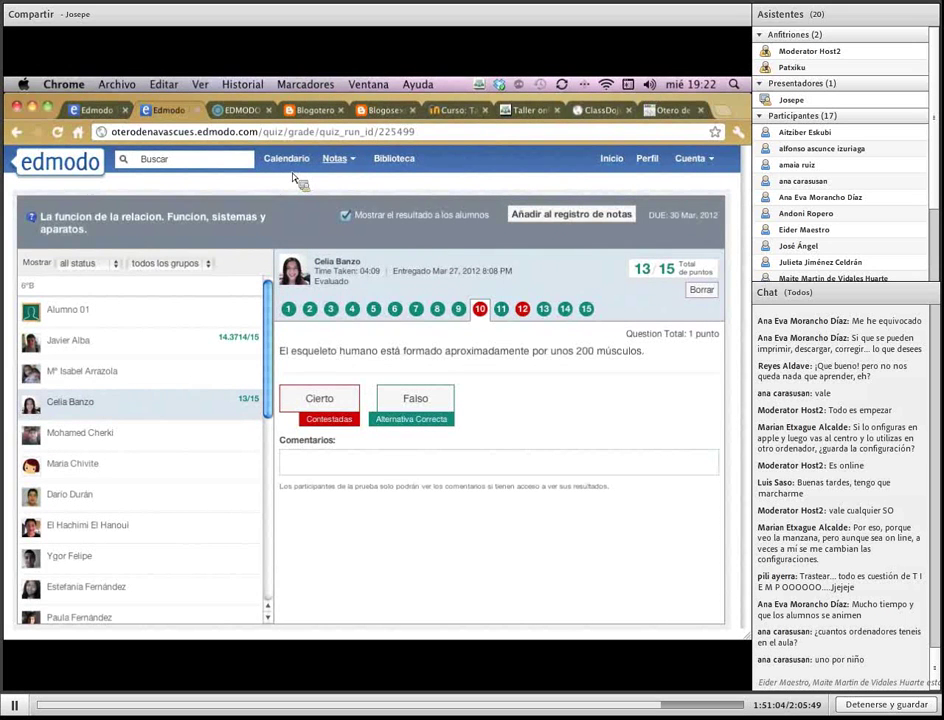
{"action": "left_click", "coordinate": [337, 158]}
{"action": "left_click", "coordinate": [347, 266]}
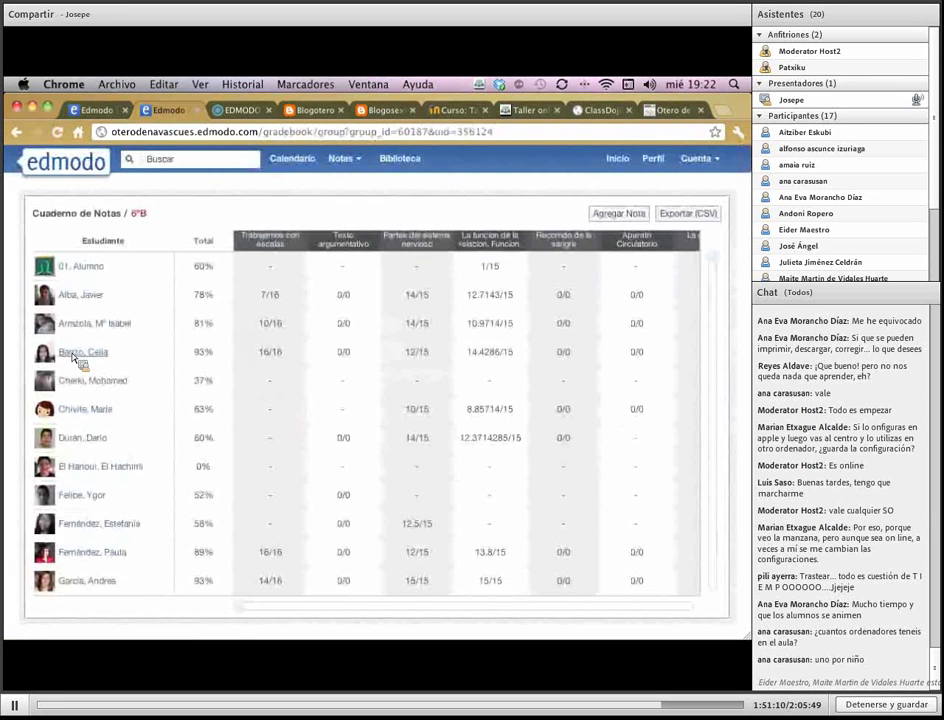
Filter the home feed to quizzes and open the Partes del sistema nervioso submissions (4)
{"action": "left_click", "coordinate": [618, 160]}
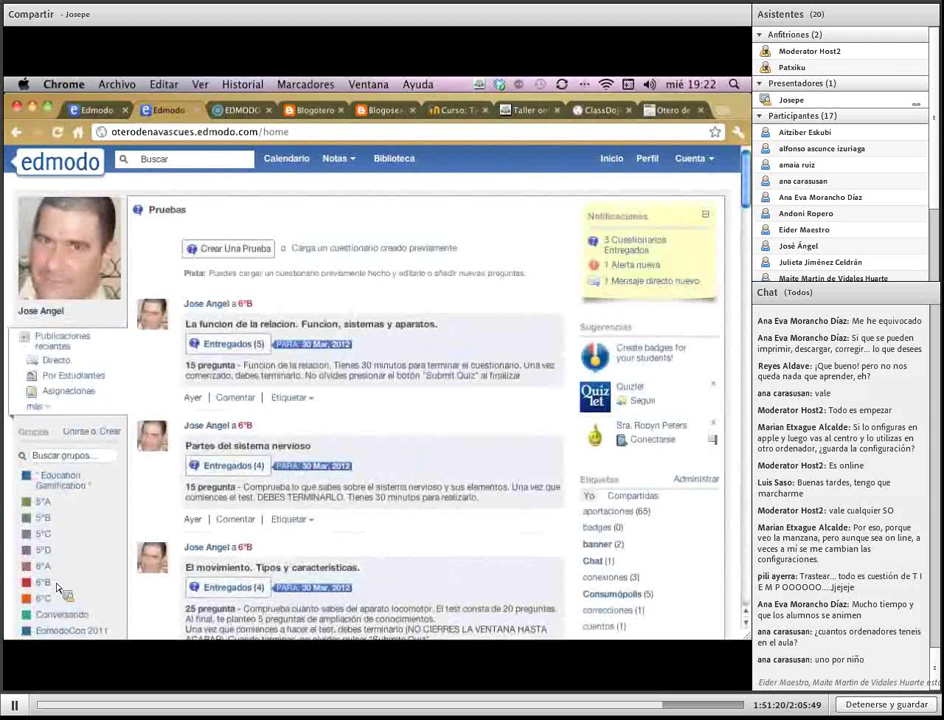
{"action": "left_click", "coordinate": [40, 407]}
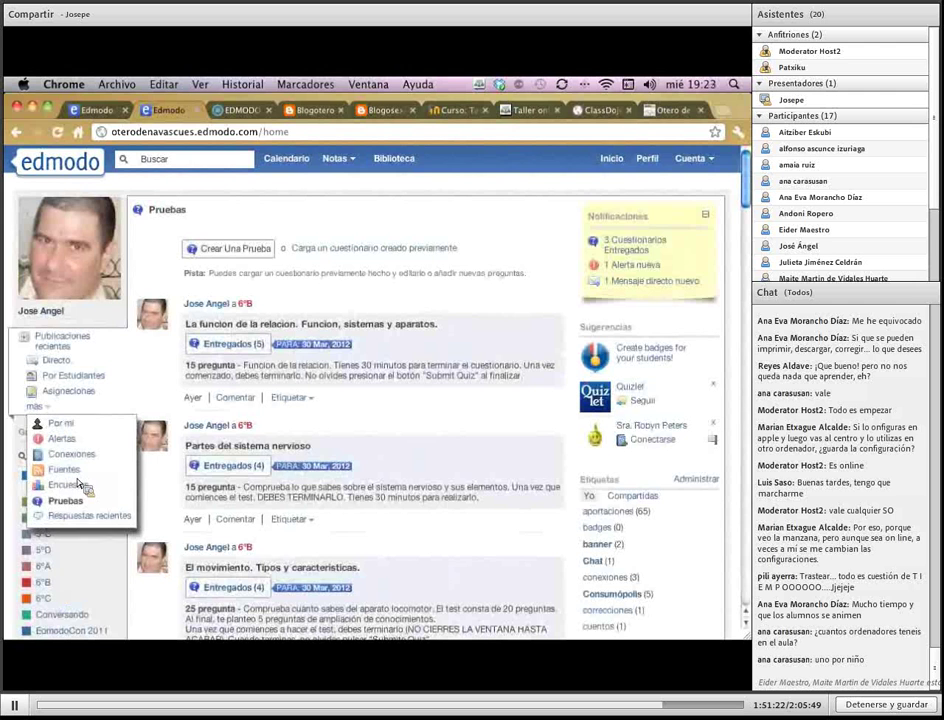
{"action": "scroll", "coordinate": [447, 460], "scroll_direction": "down", "scroll_amount": 3}
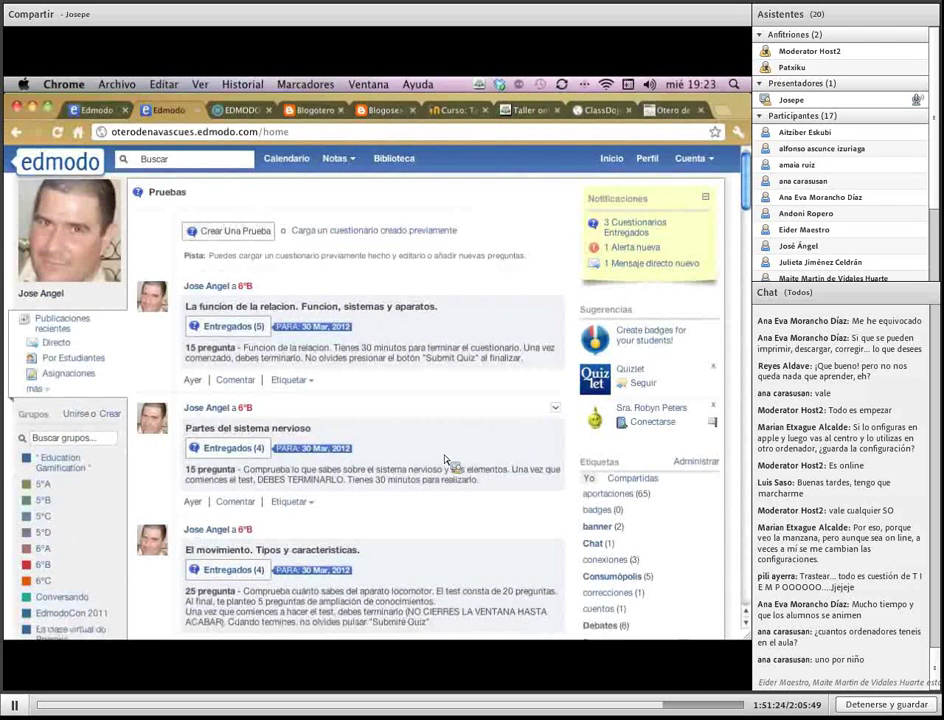
{"action": "scroll", "coordinate": [447, 460], "scroll_direction": "up", "scroll_amount": 1}
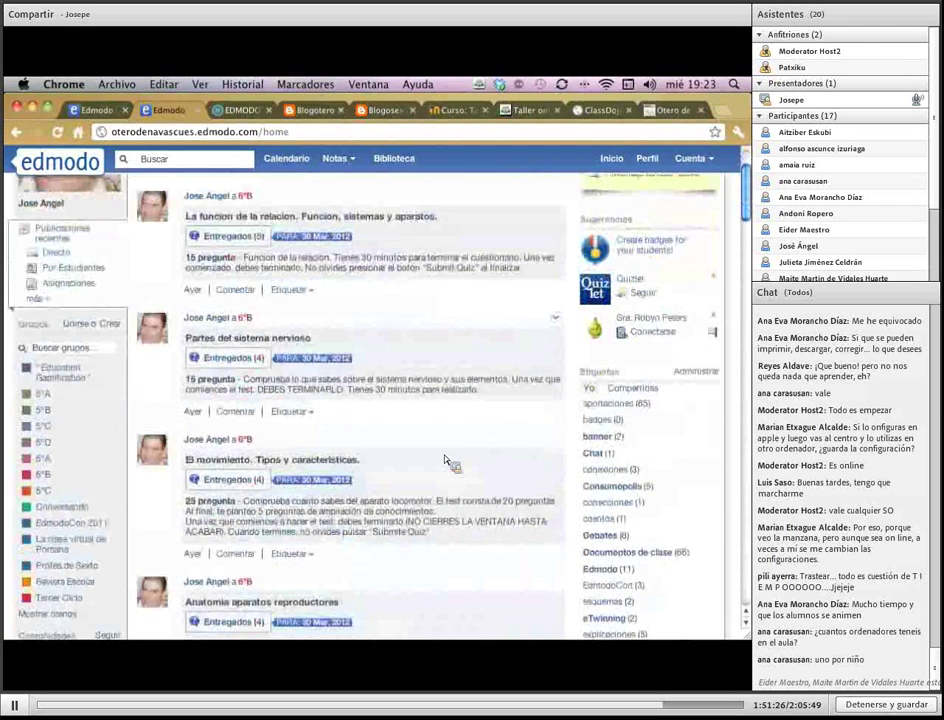
{"action": "left_click", "coordinate": [220, 366]}
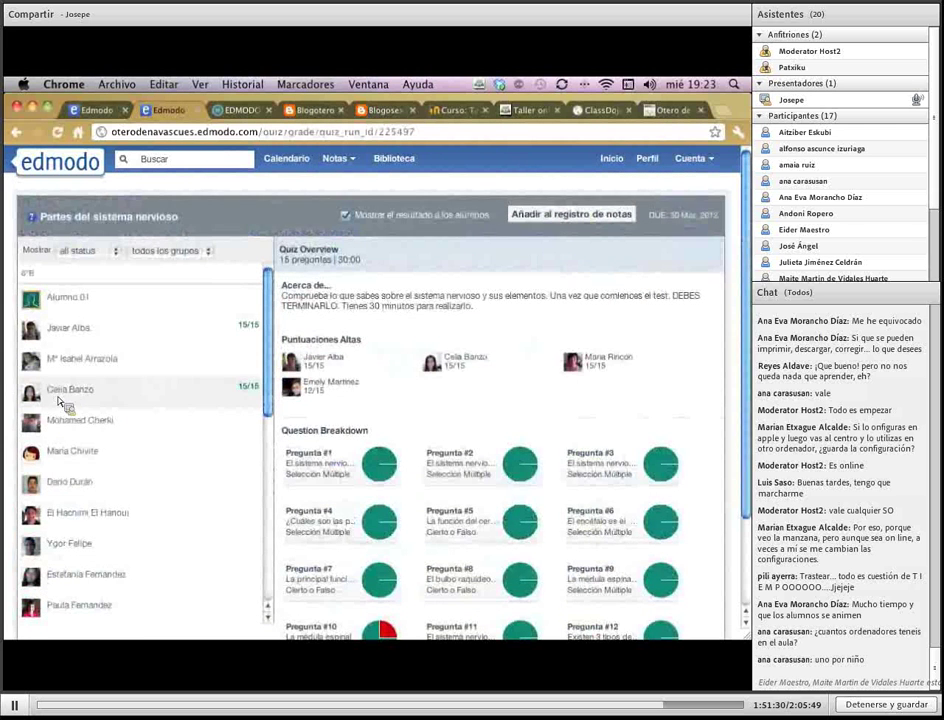
View one student's answers to the nervous system quiz, then return to the home page
{"action": "left_click", "coordinate": [70, 400]}
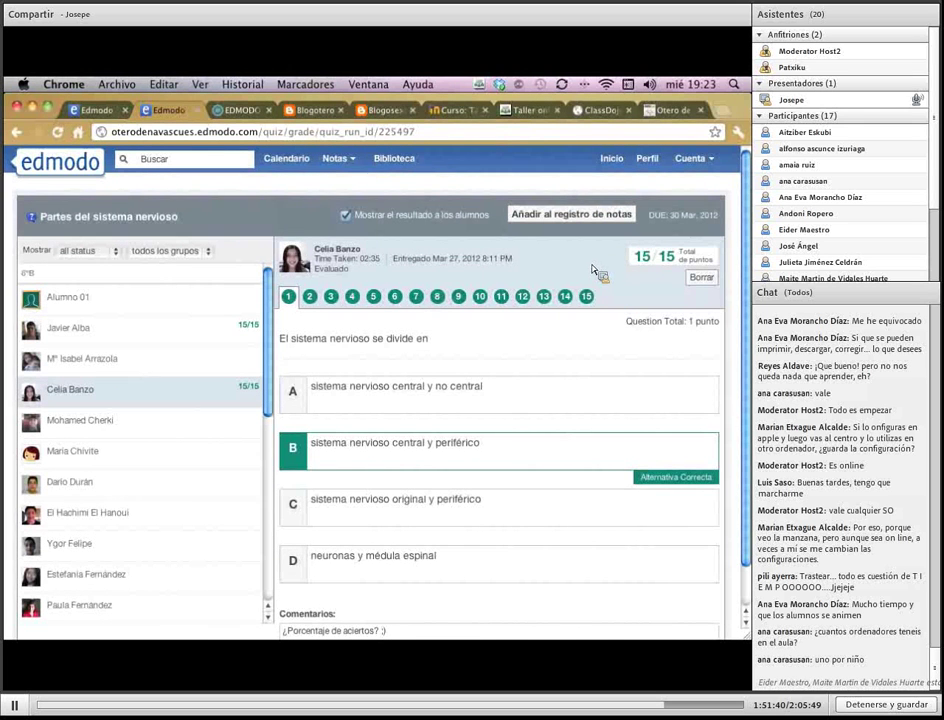
{"action": "left_click", "coordinate": [618, 161]}
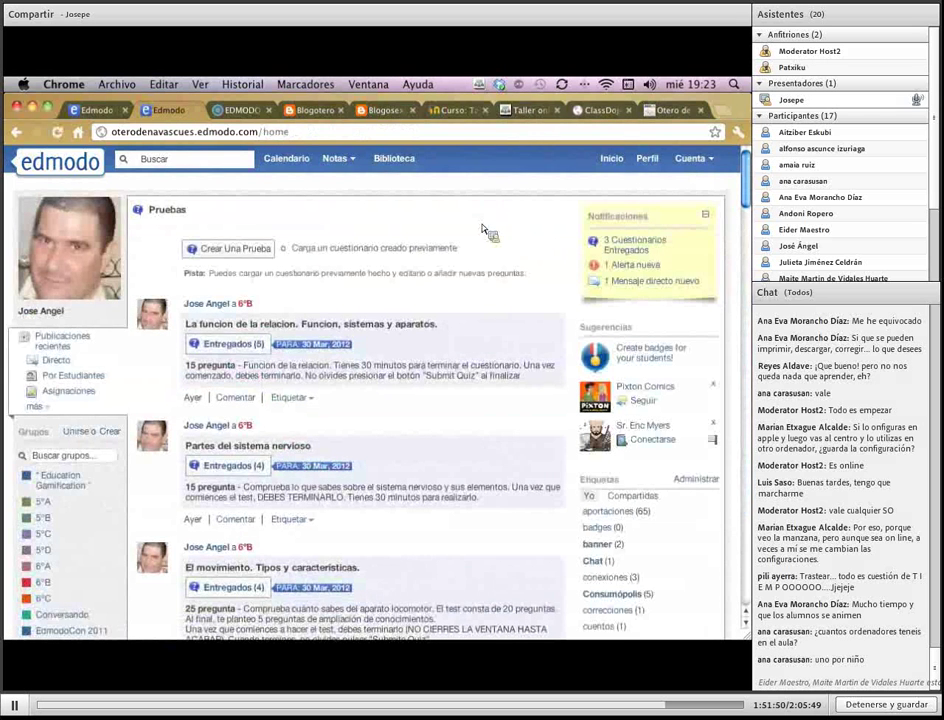
In the other account, open the submitted Test de prueba and view the student's question 2 answer
{"action": "left_click", "coordinate": [403, 162]}
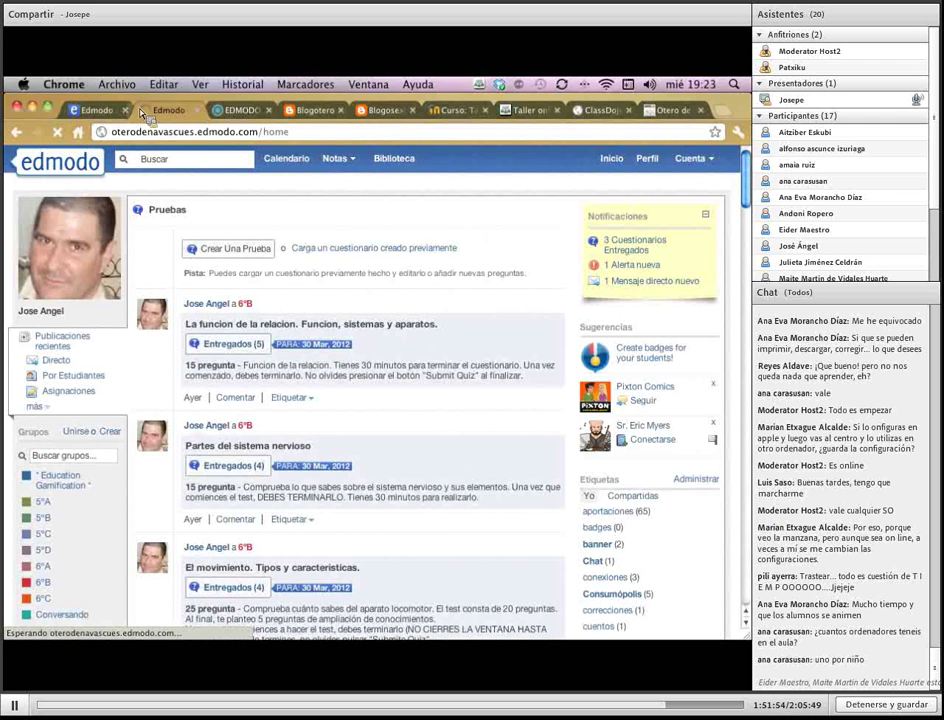
{"action": "left_click", "coordinate": [100, 111]}
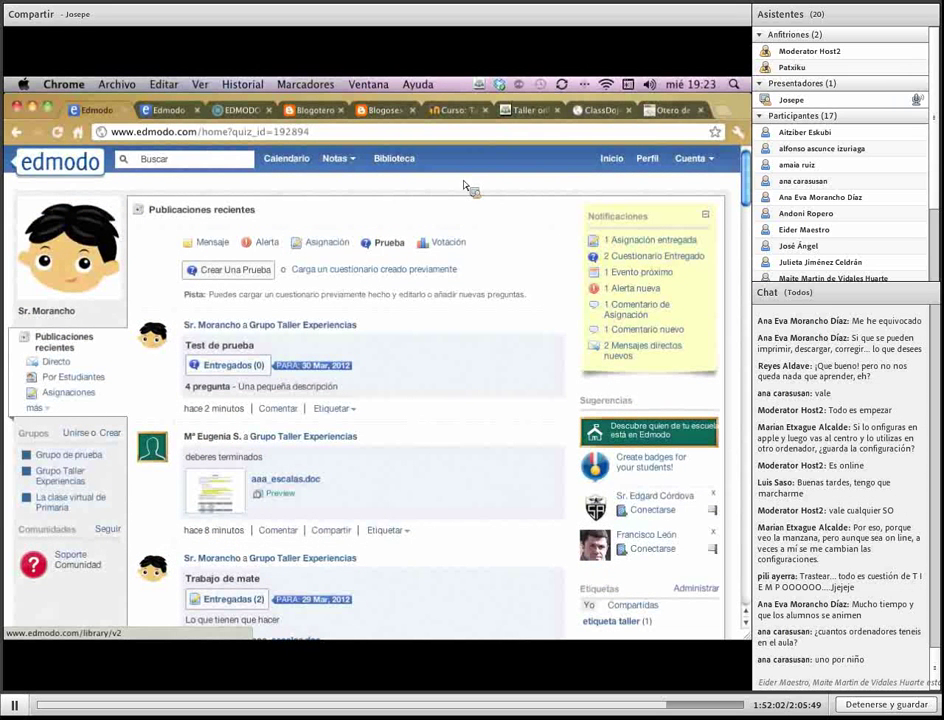
{"action": "left_click", "coordinate": [638, 262]}
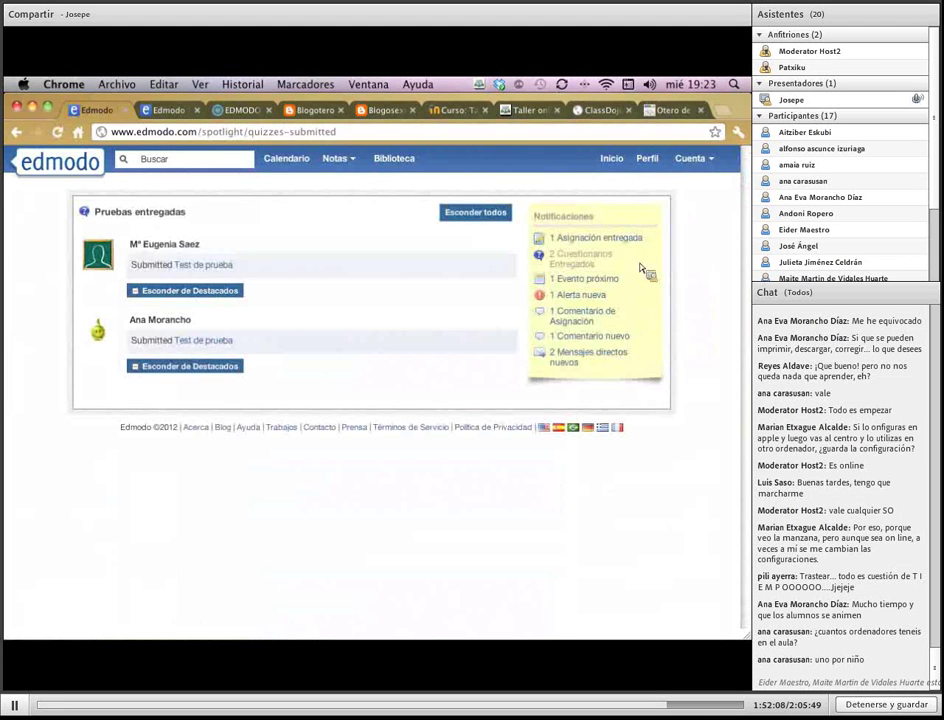
{"action": "left_click", "coordinate": [225, 267]}
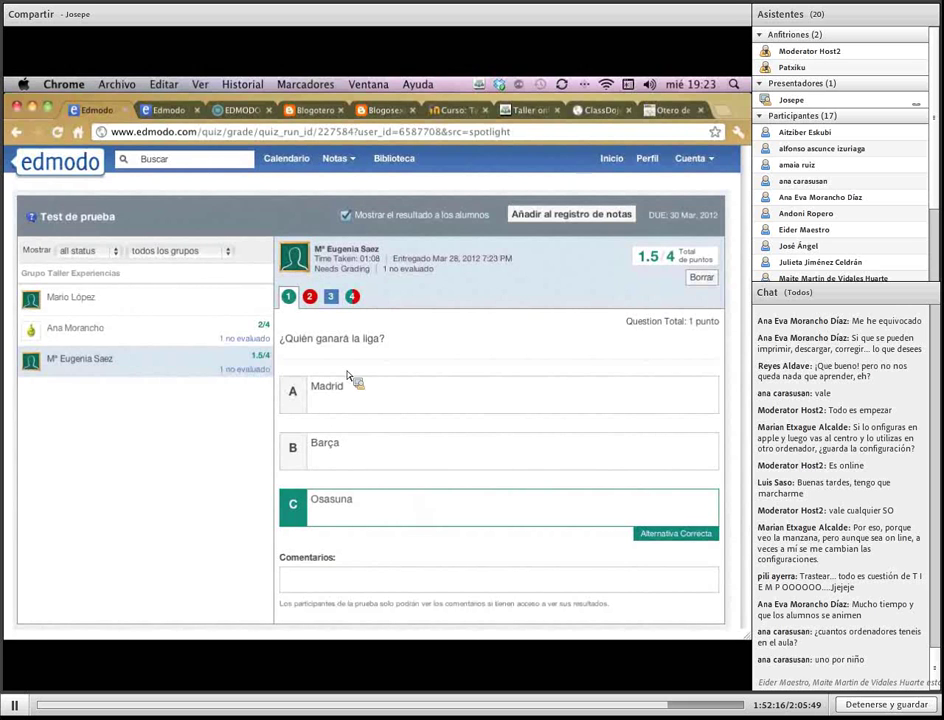
{"action": "left_click", "coordinate": [309, 296]}
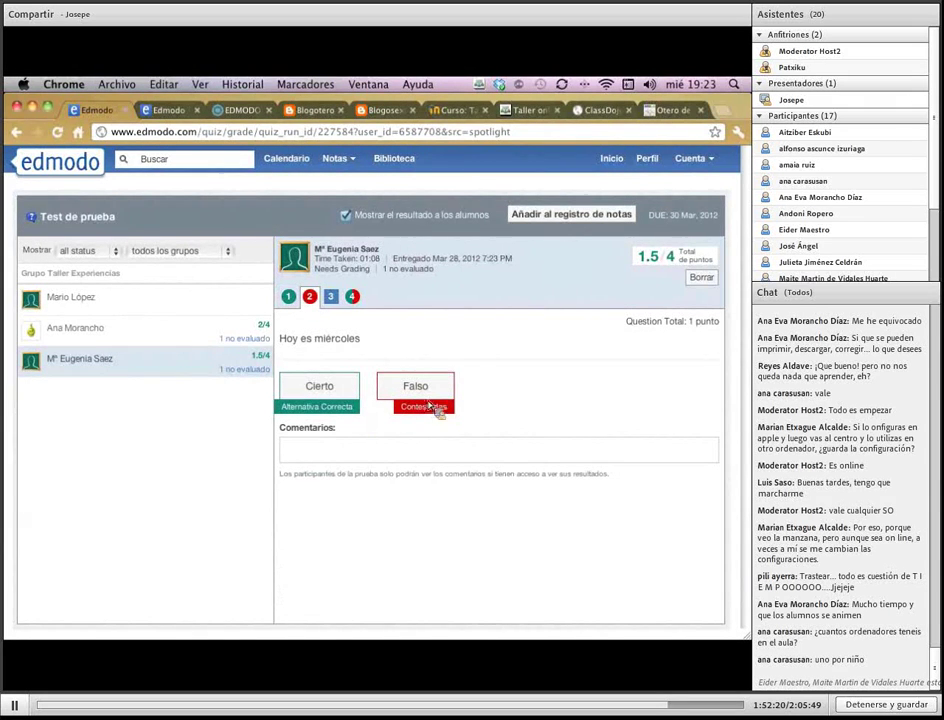
Grade the student's open answer to question 3 correct with 0.5 partial credit
{"action": "left_click", "coordinate": [334, 302]}
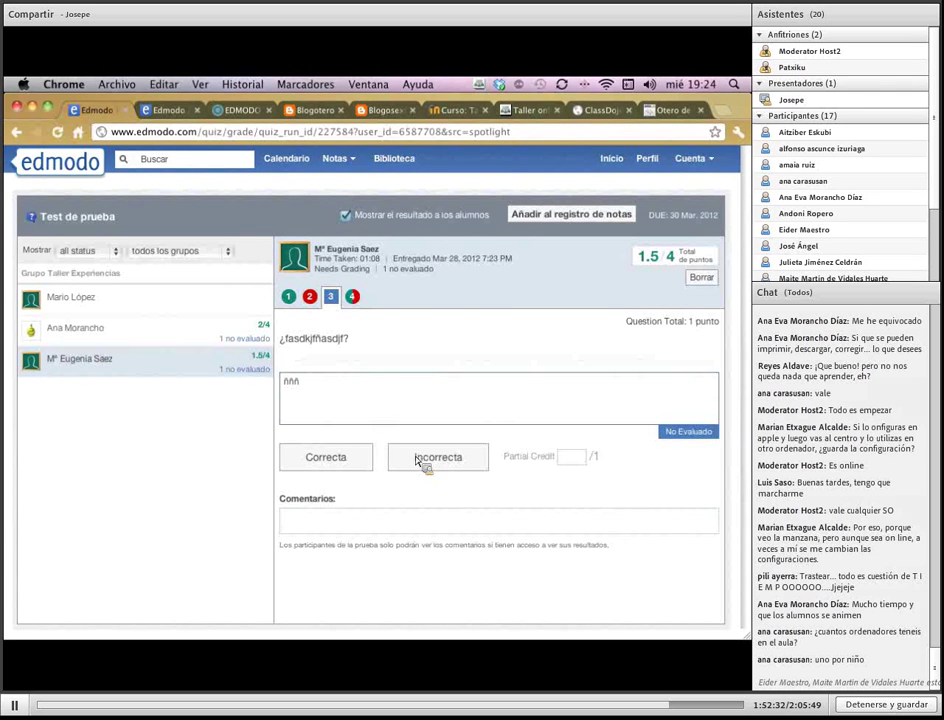
{"action": "left_click", "coordinate": [341, 460]}
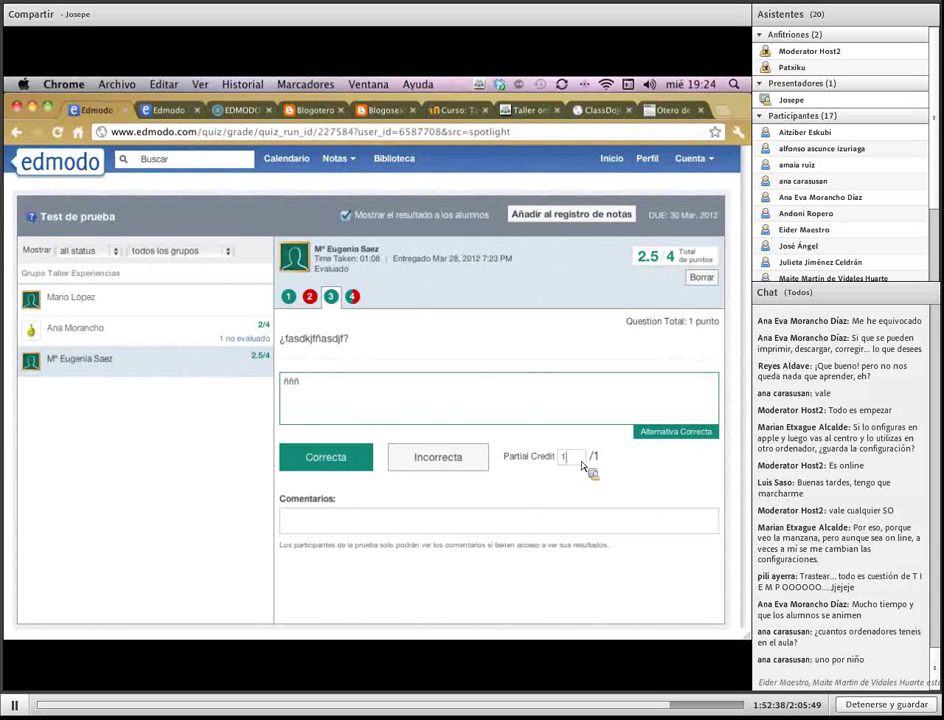
{"action": "left_click_drag", "start_coordinate": [581, 462], "coordinate": [558, 458]}
{"action": "key", "text": "Return"}
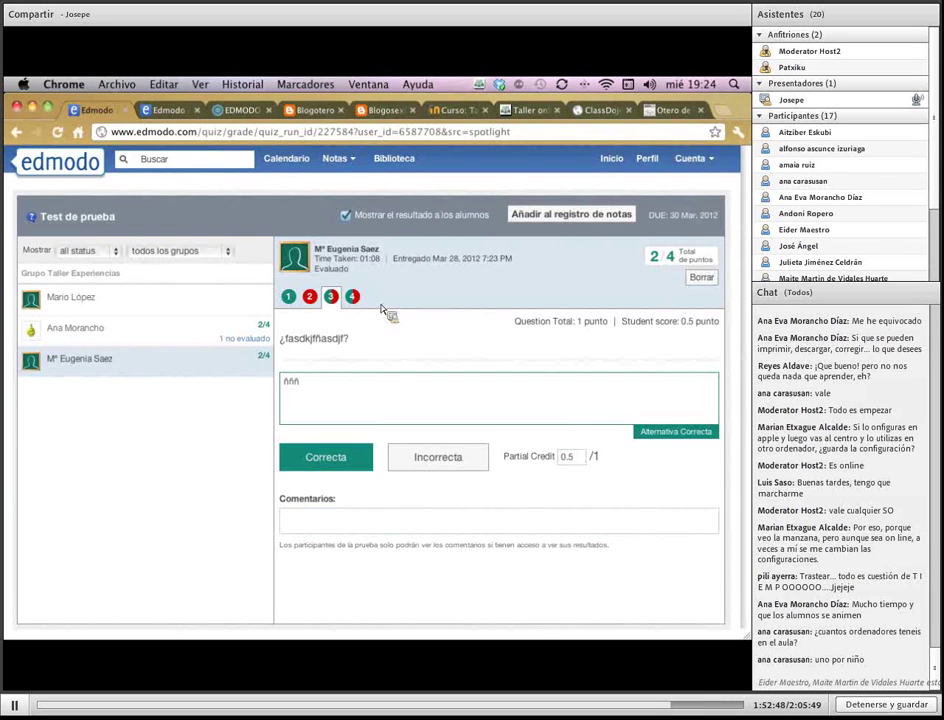
{"action": "left_click", "coordinate": [352, 296]}
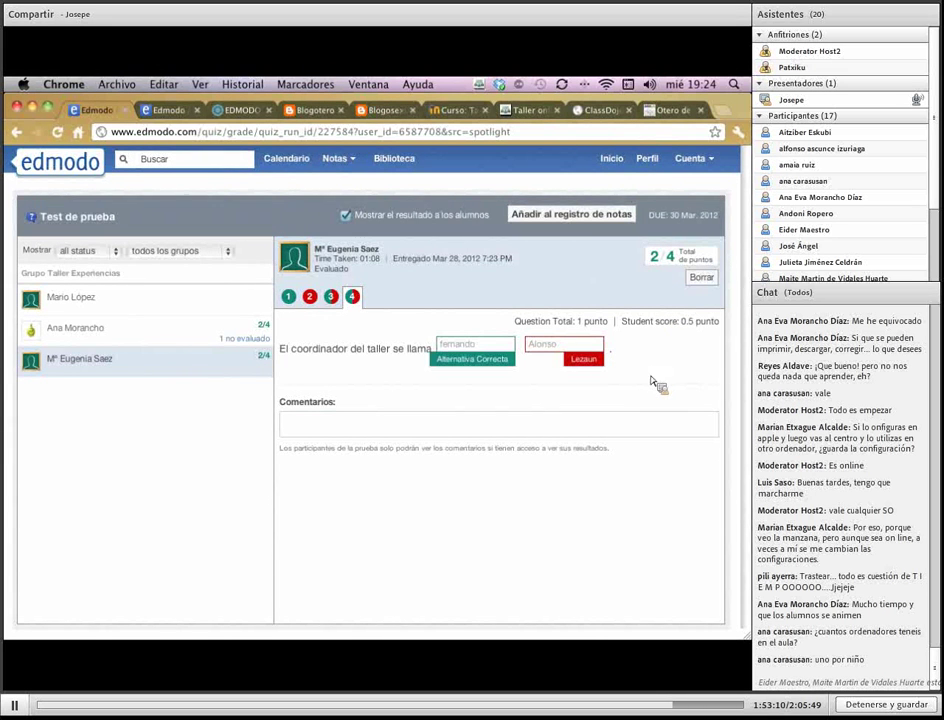
{"action": "left_click", "coordinate": [704, 281]}
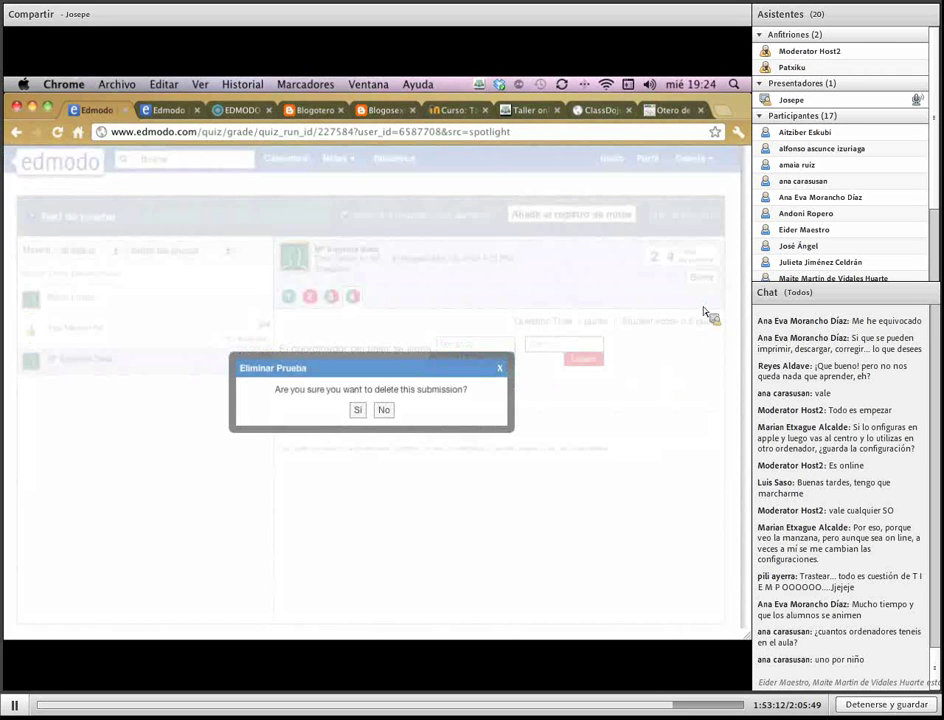
{"action": "left_click", "coordinate": [385, 410]}
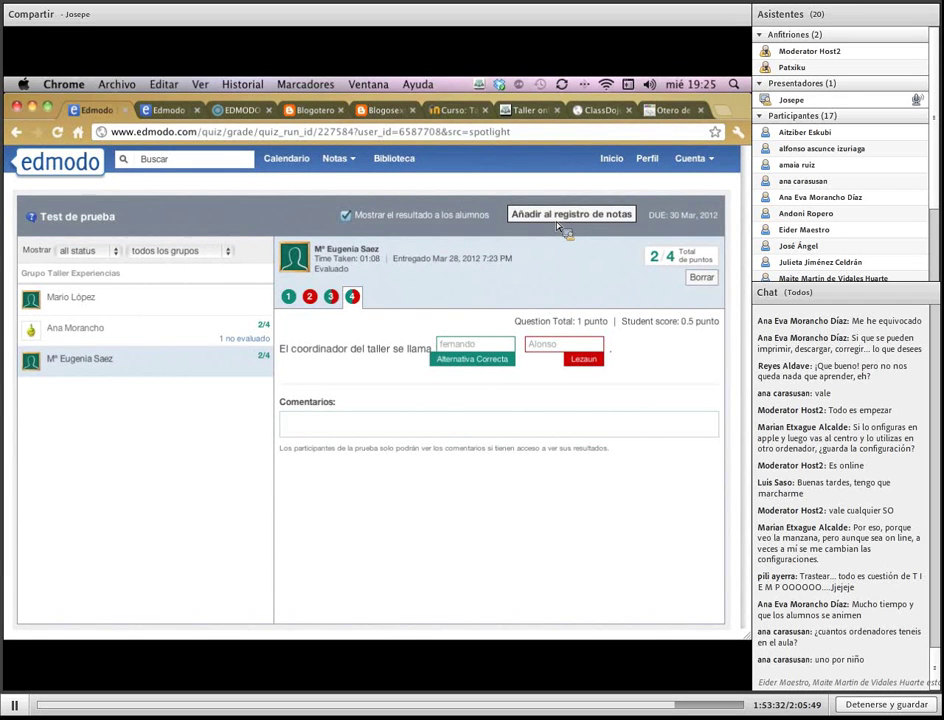
Mark question 3 correct in the other student's ungraded submission, raising it to 3/4
{"action": "left_click", "coordinate": [158, 300]}
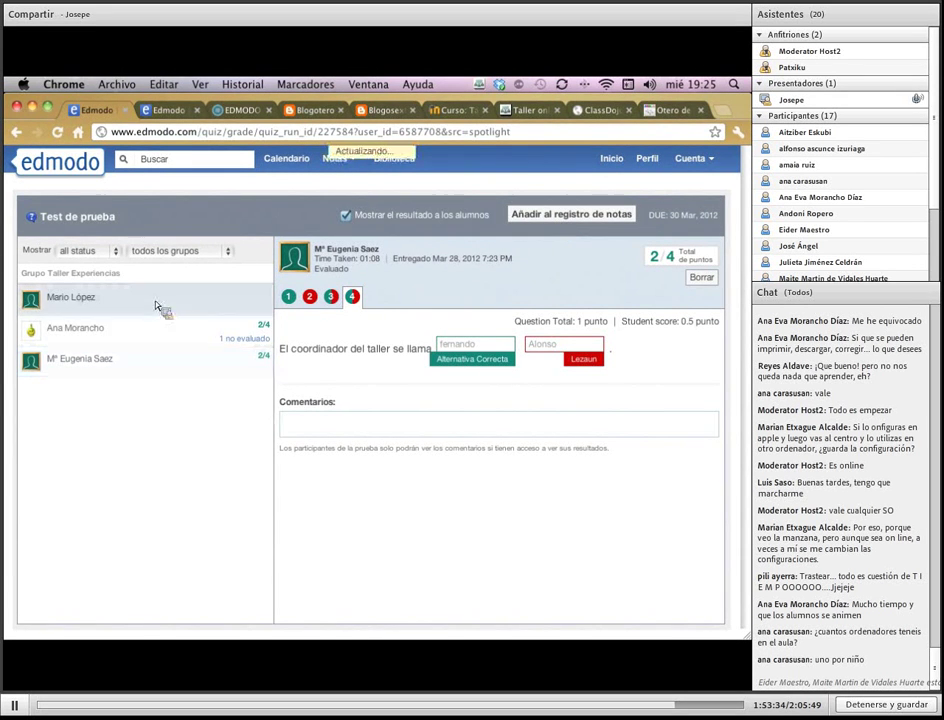
{"action": "left_click", "coordinate": [148, 338]}
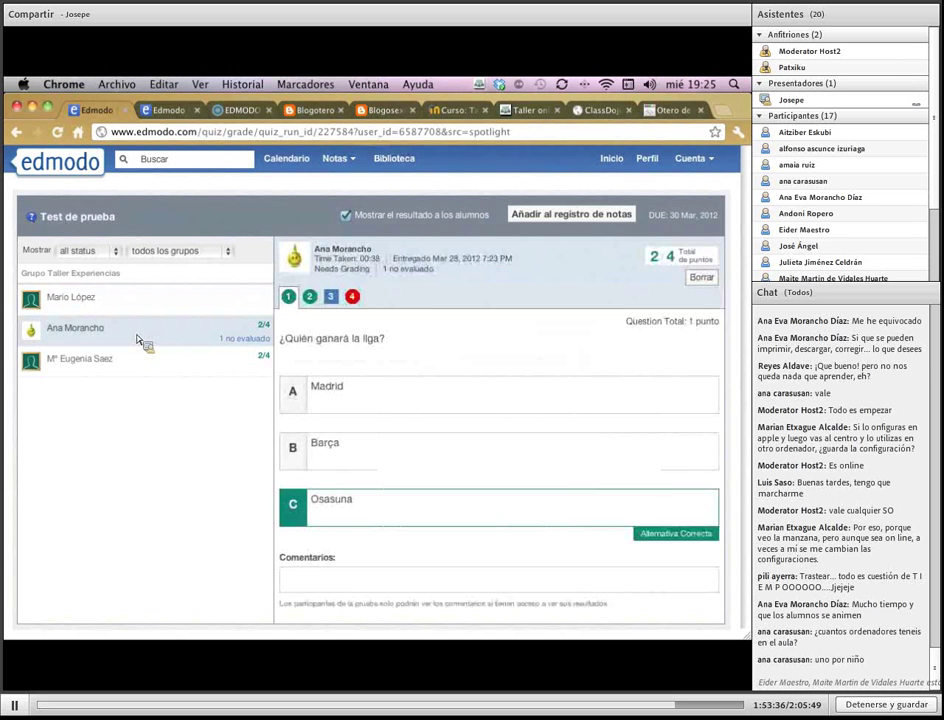
{"action": "left_click", "coordinate": [331, 297]}
{"action": "left_click", "coordinate": [366, 458]}
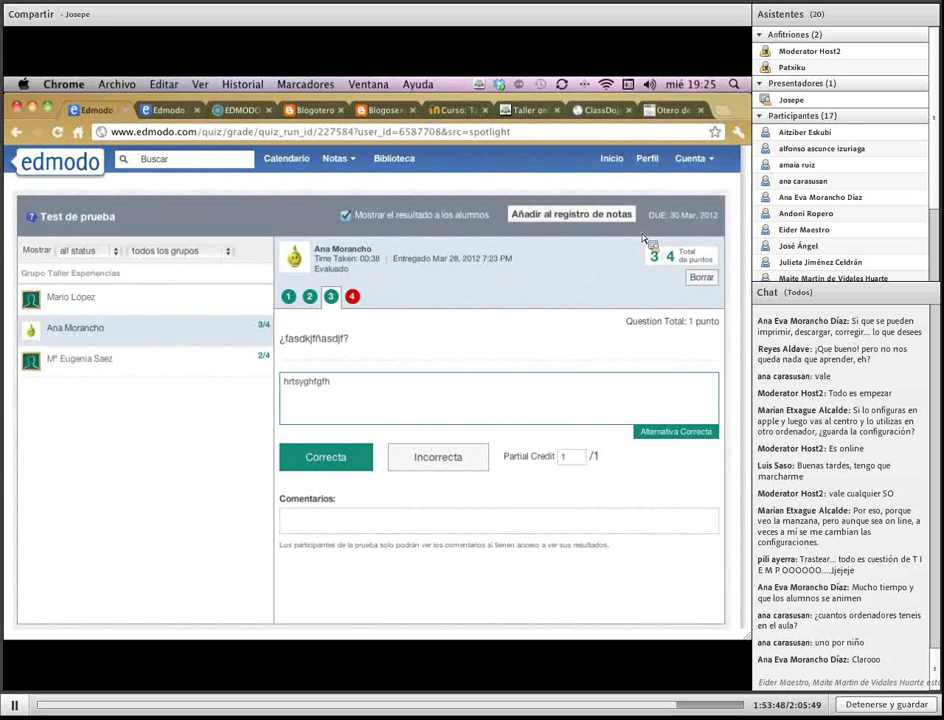
{"action": "left_click", "coordinate": [619, 164]}
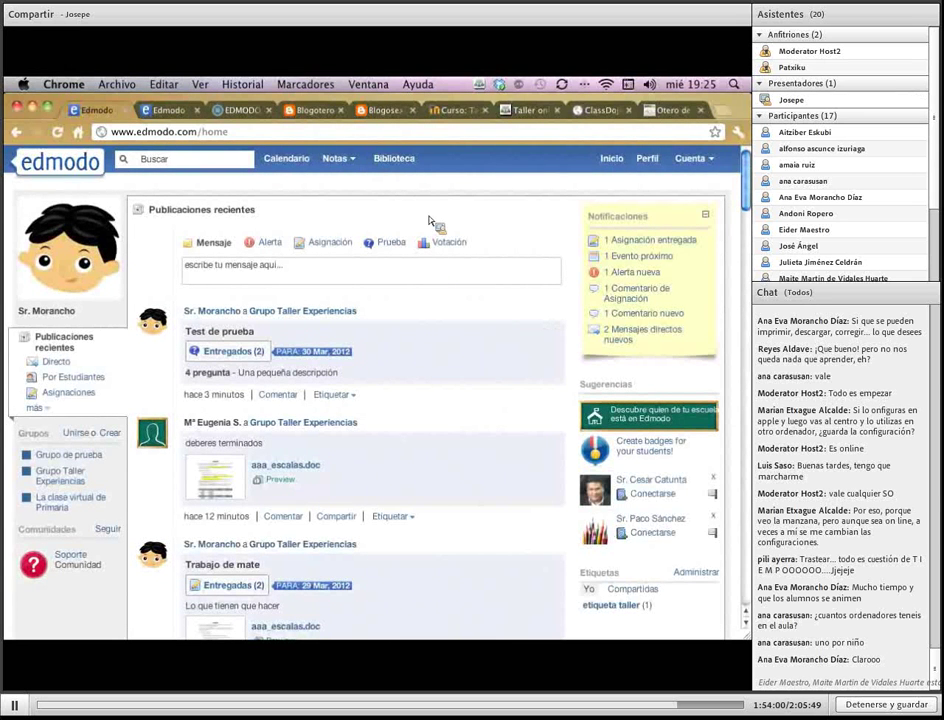
Browse the library's Archivos adjuntos, inspect Aaa Escalas.doc, then return to the main Biblioteca collection
{"action": "left_click", "coordinate": [398, 162]}
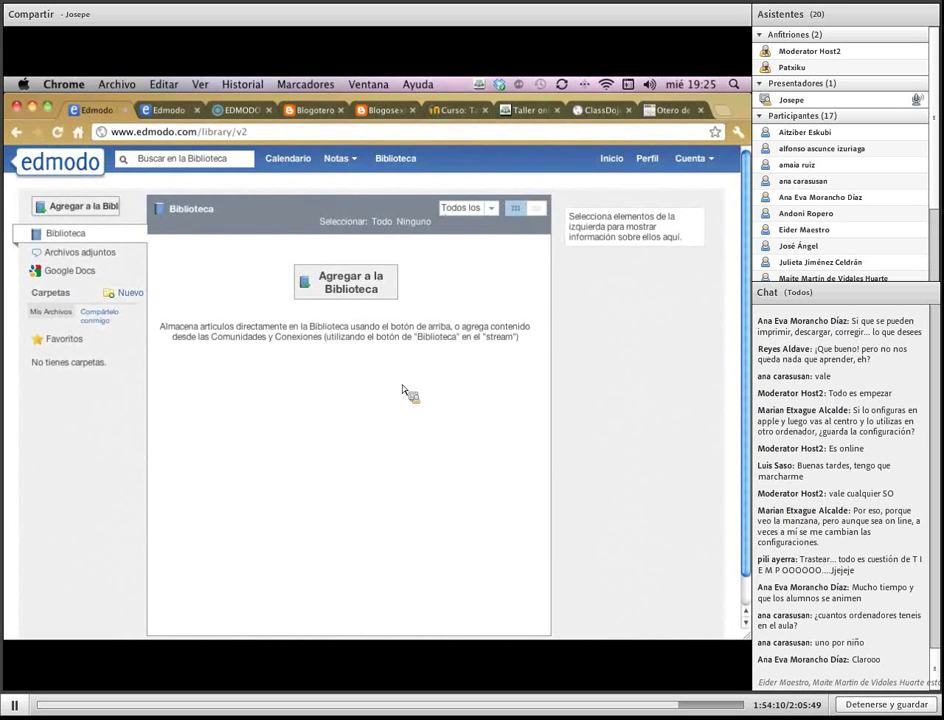
{"action": "left_click", "coordinate": [62, 252]}
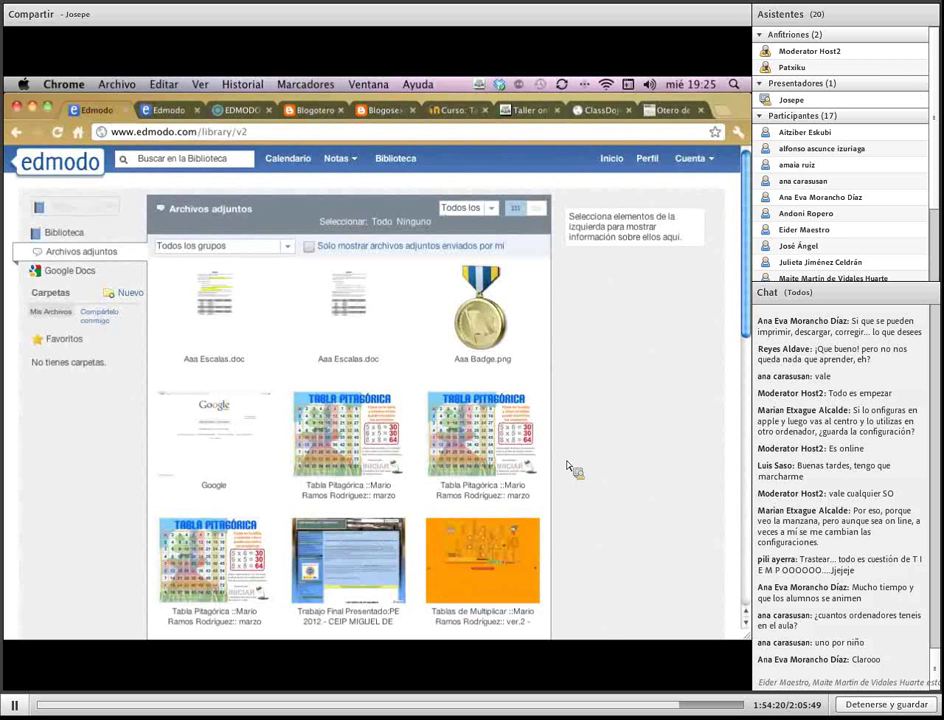
{"action": "left_click", "coordinate": [216, 280]}
{"action": "left_click", "coordinate": [218, 296]}
{"action": "left_click", "coordinate": [229, 302]}
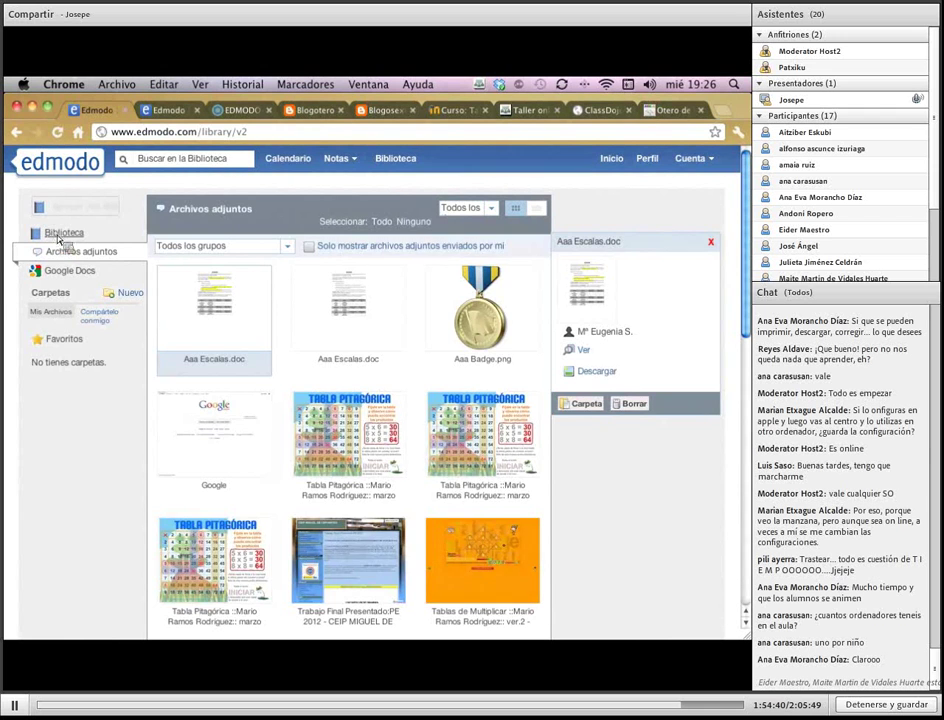
{"action": "left_click", "coordinate": [60, 236]}
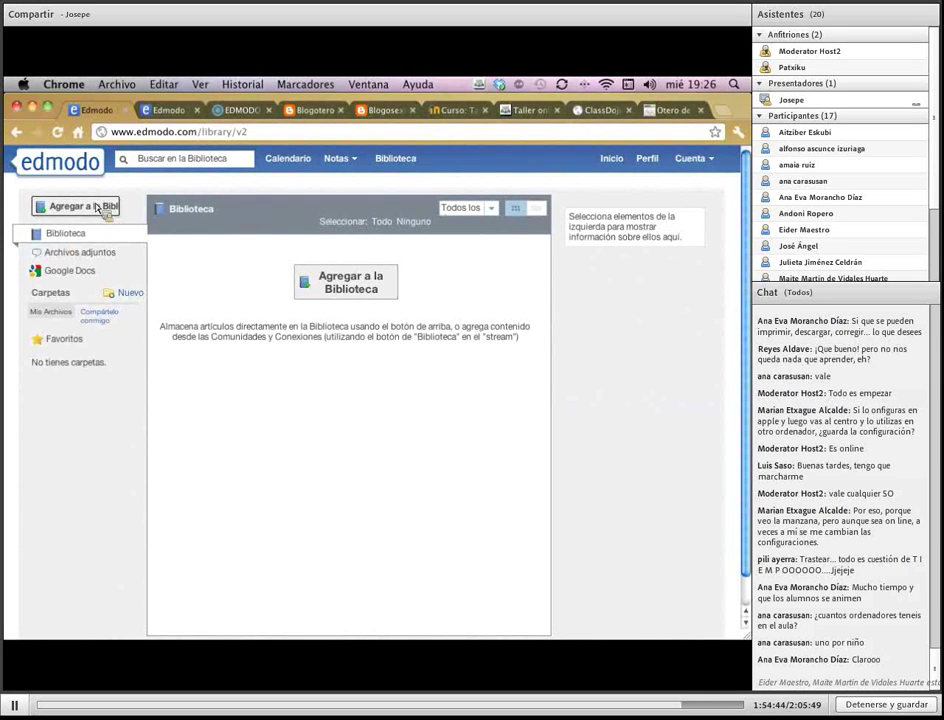
Upload aaa_falta_termino.pdf from the Escritorio into the Edmodo library as a file
{"action": "left_click", "coordinate": [100, 208]}
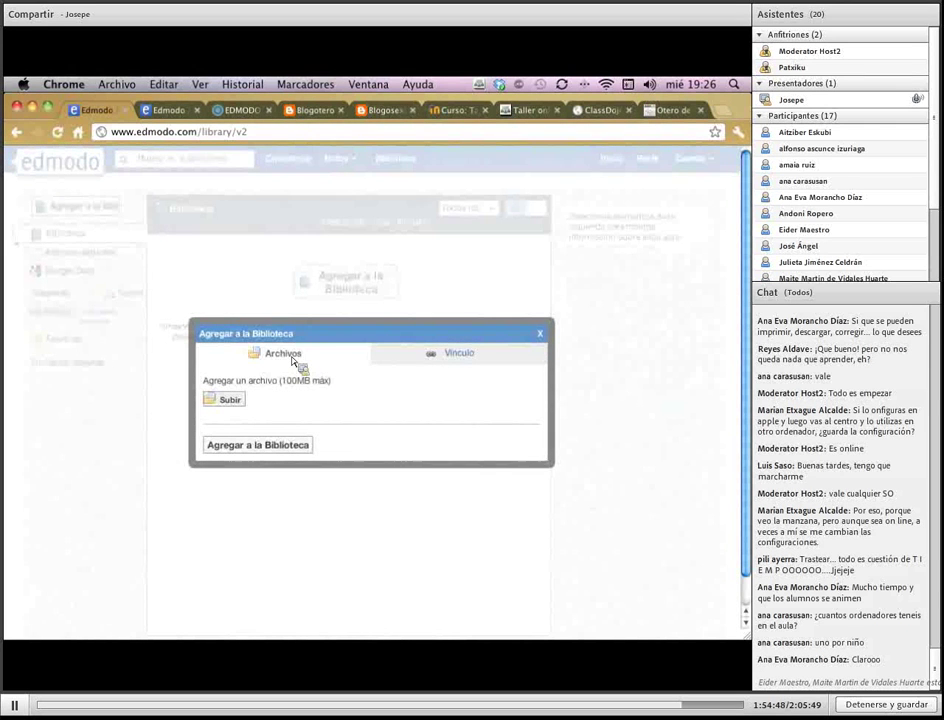
{"action": "left_click", "coordinate": [452, 357]}
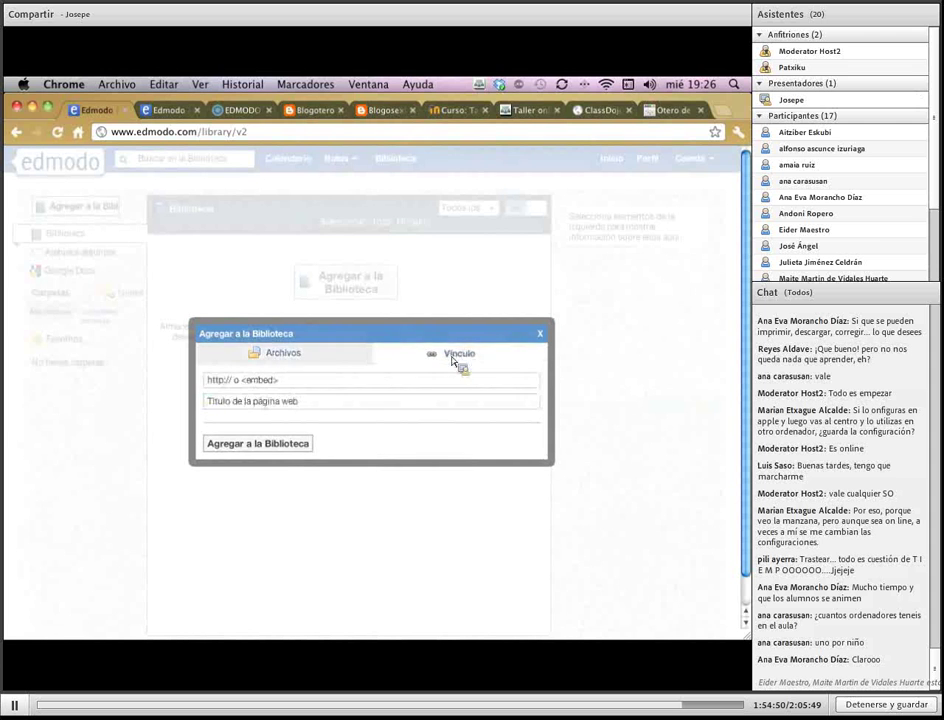
{"action": "left_click", "coordinate": [295, 357]}
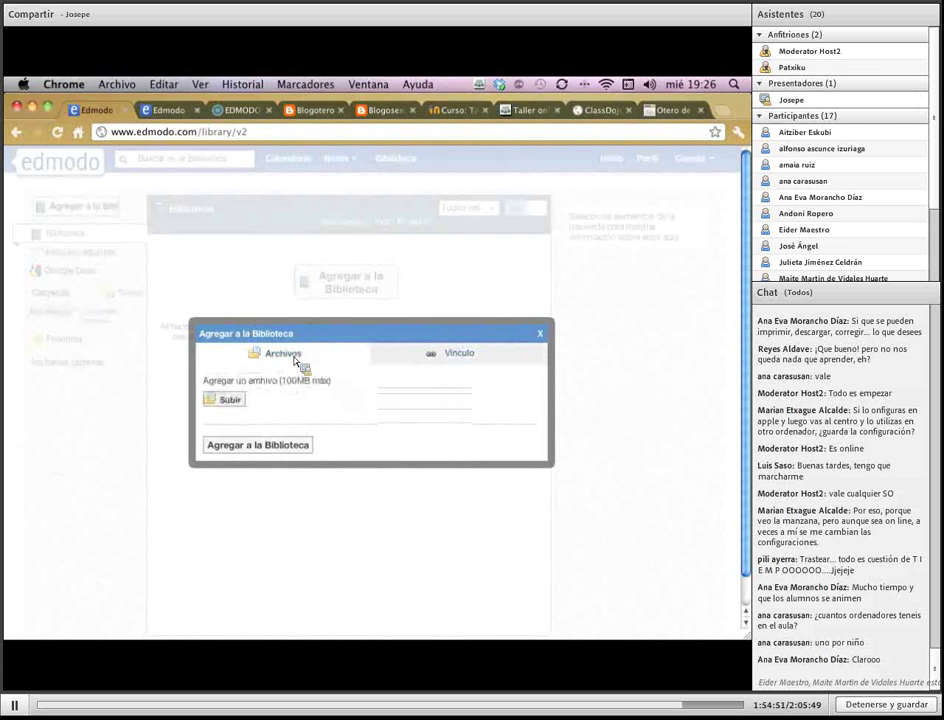
{"action": "left_click", "coordinate": [231, 400]}
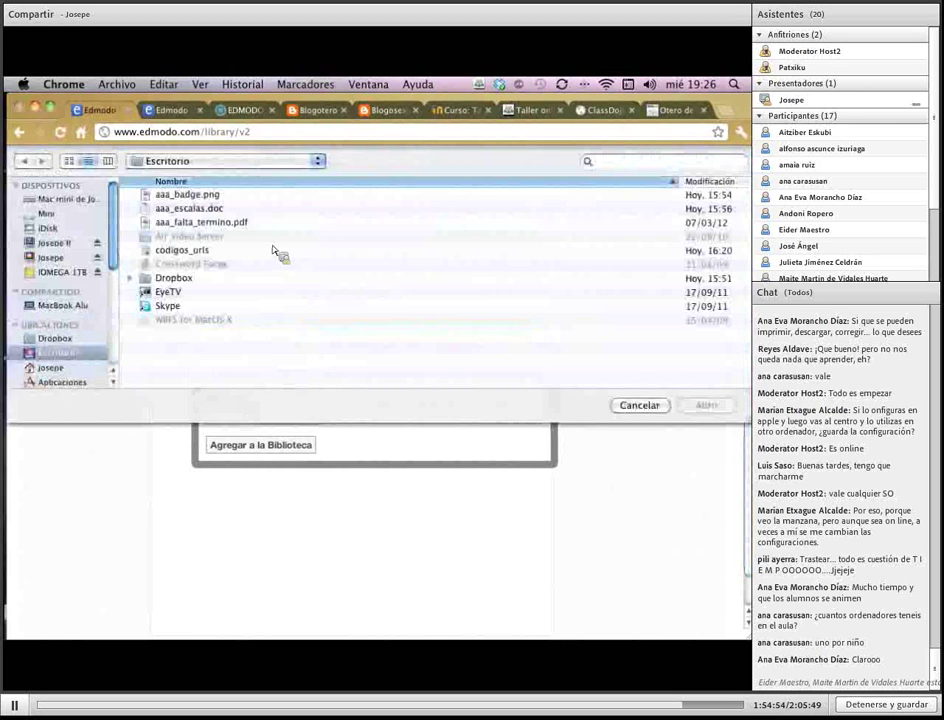
{"action": "left_click", "coordinate": [211, 224]}
{"action": "key", "text": "Return"}
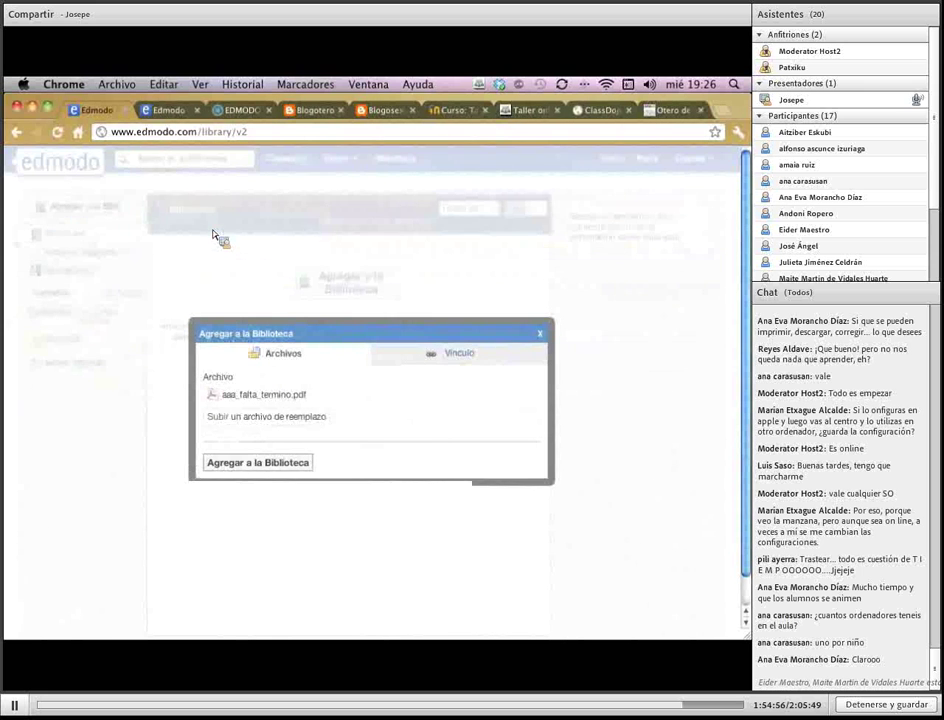
{"action": "left_click", "coordinate": [298, 465]}
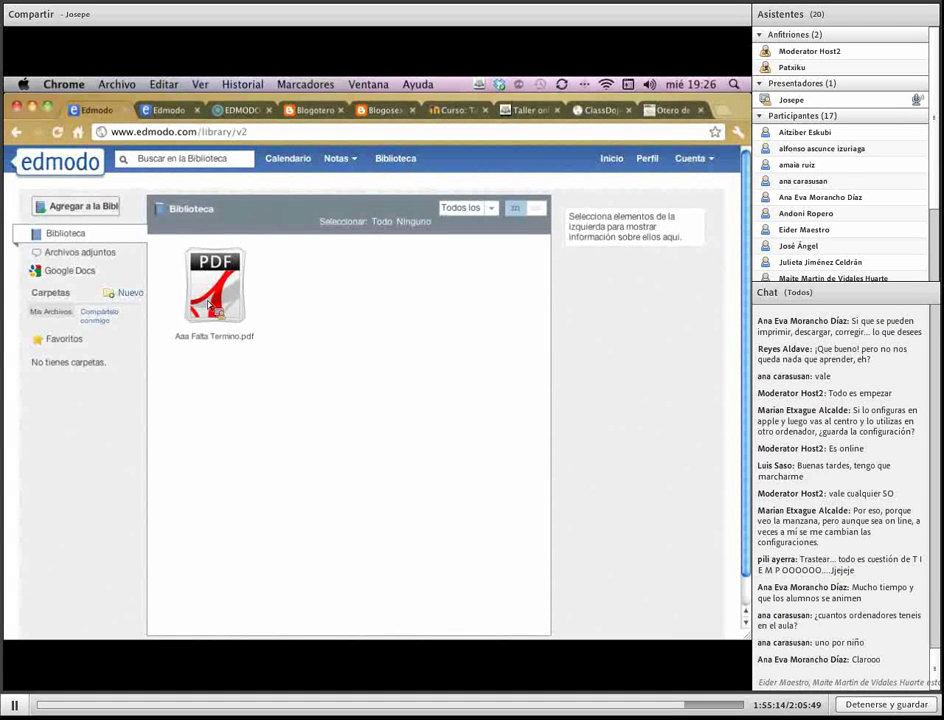
Create a new library folder named 'Carpeta taller'
{"action": "left_click_drag", "start_coordinate": [226, 341], "coordinate": [136, 300]}
{"action": "left_click", "coordinate": [130, 293]}
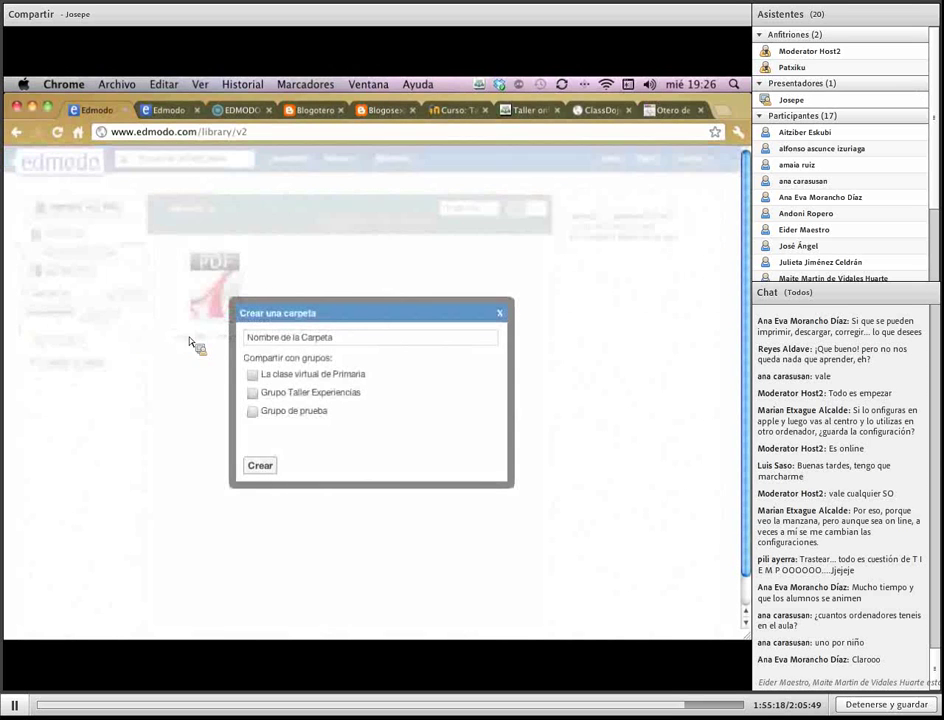
{"action": "left_click", "coordinate": [350, 341]}
{"action": "type", "text": "C"}
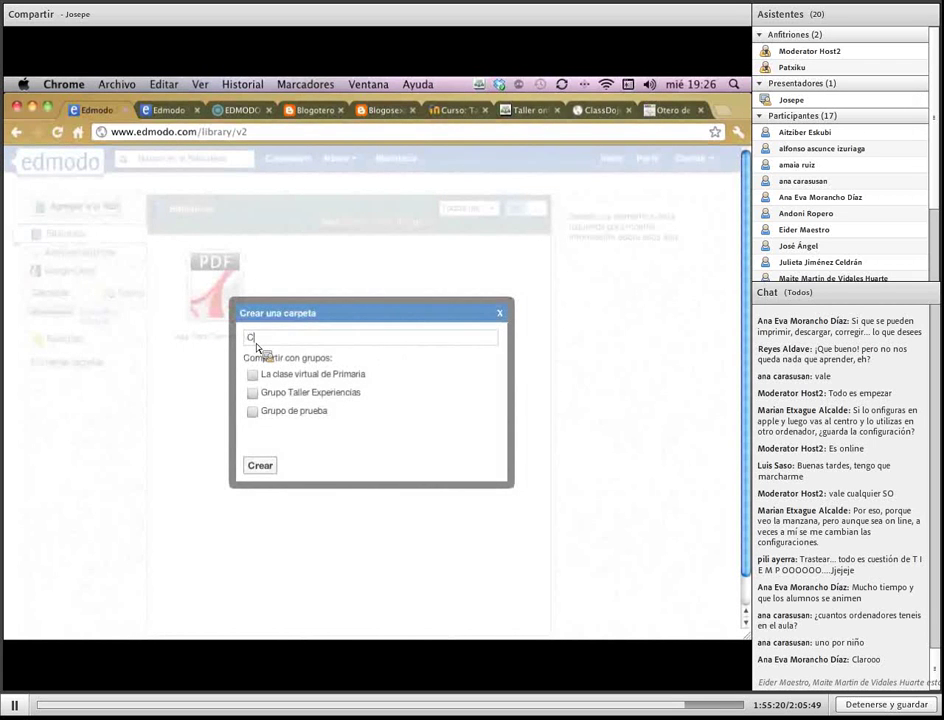
{"action": "type", "text": "arpeta taller"}
{"action": "left_click", "coordinate": [259, 464]}
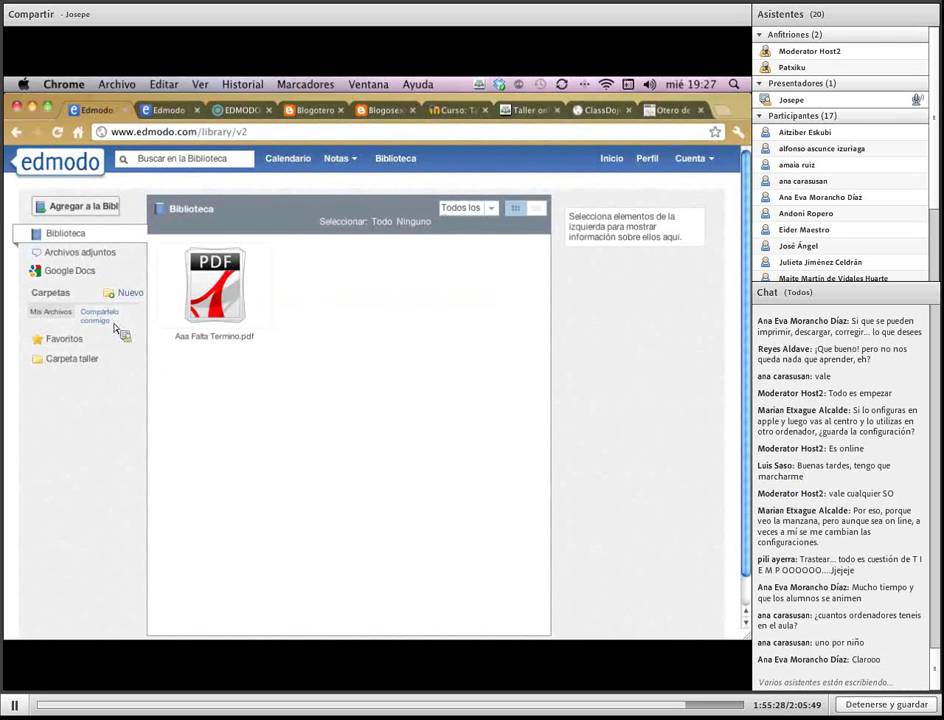
Check the empty Carpeta taller folder, then select the uploaded PDF in the main library
{"action": "left_click", "coordinate": [84, 366]}
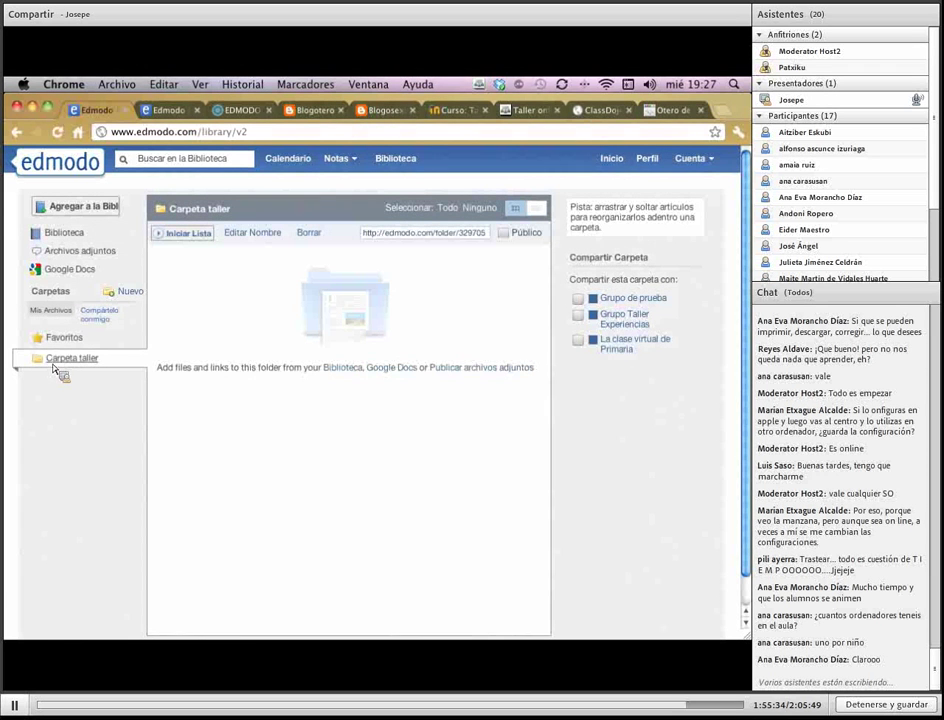
{"action": "left_click", "coordinate": [76, 238]}
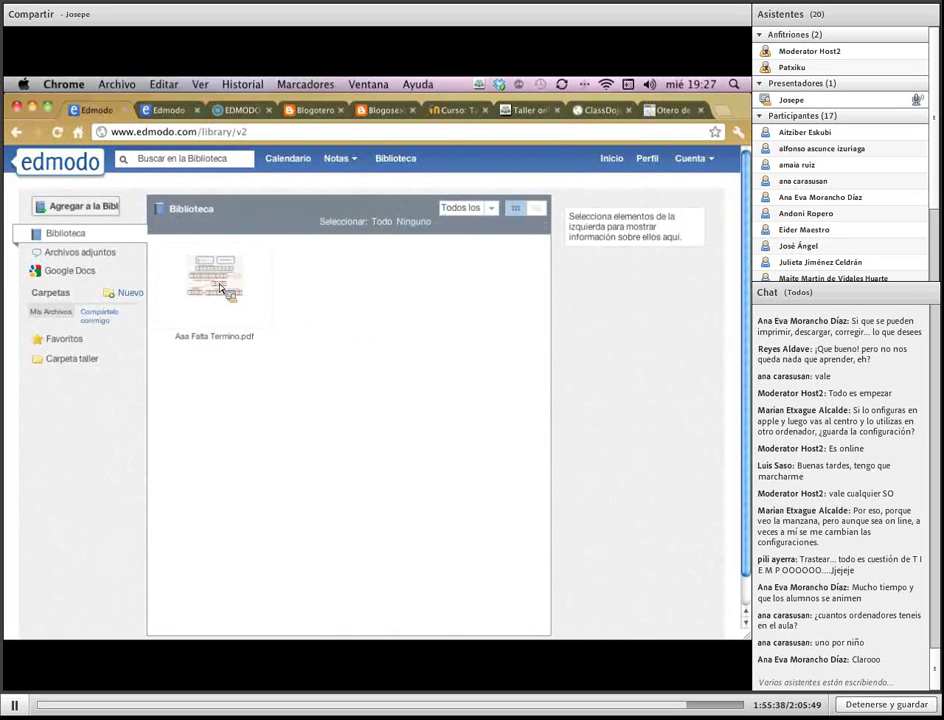
{"action": "left_click", "coordinate": [220, 287]}
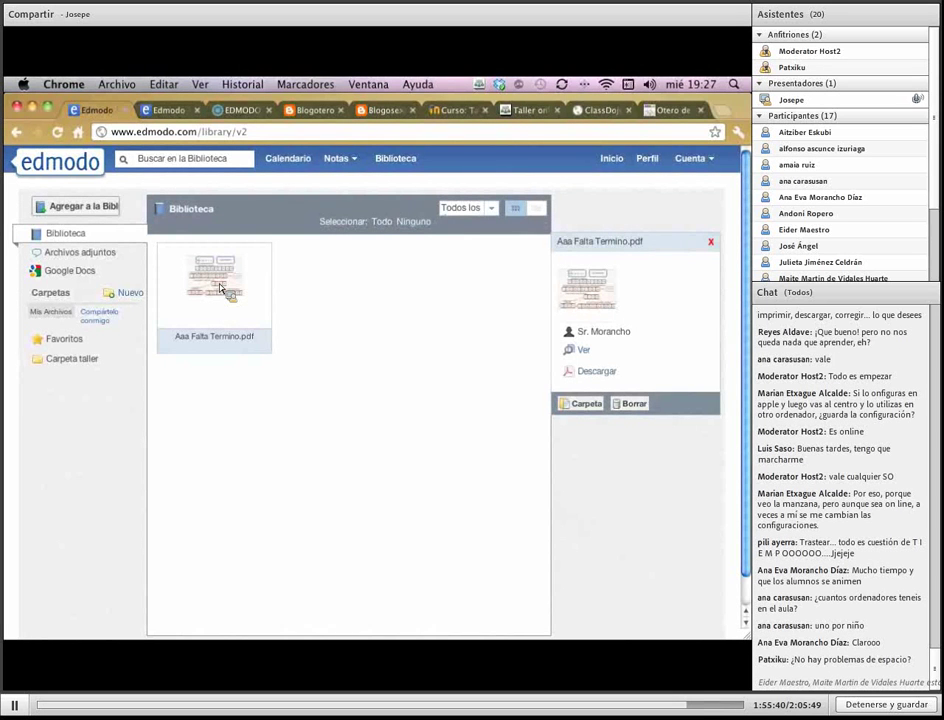
File Aaa Falta Termino.pdf into Carpeta taller and reopen the folder to confirm it's there
{"action": "left_click", "coordinate": [588, 406]}
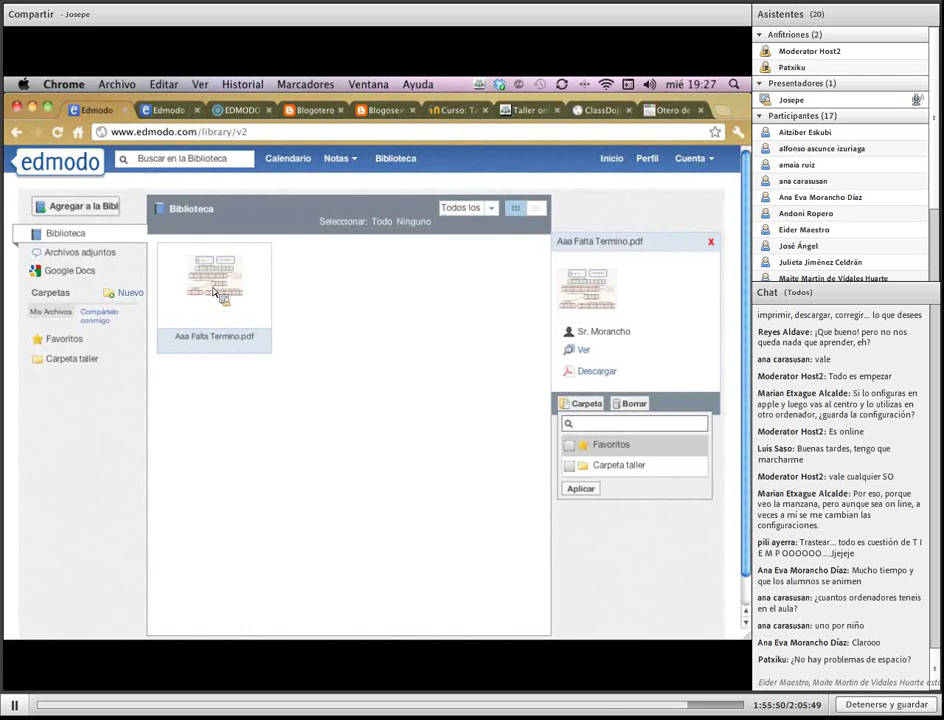
{"action": "left_click", "coordinate": [570, 466]}
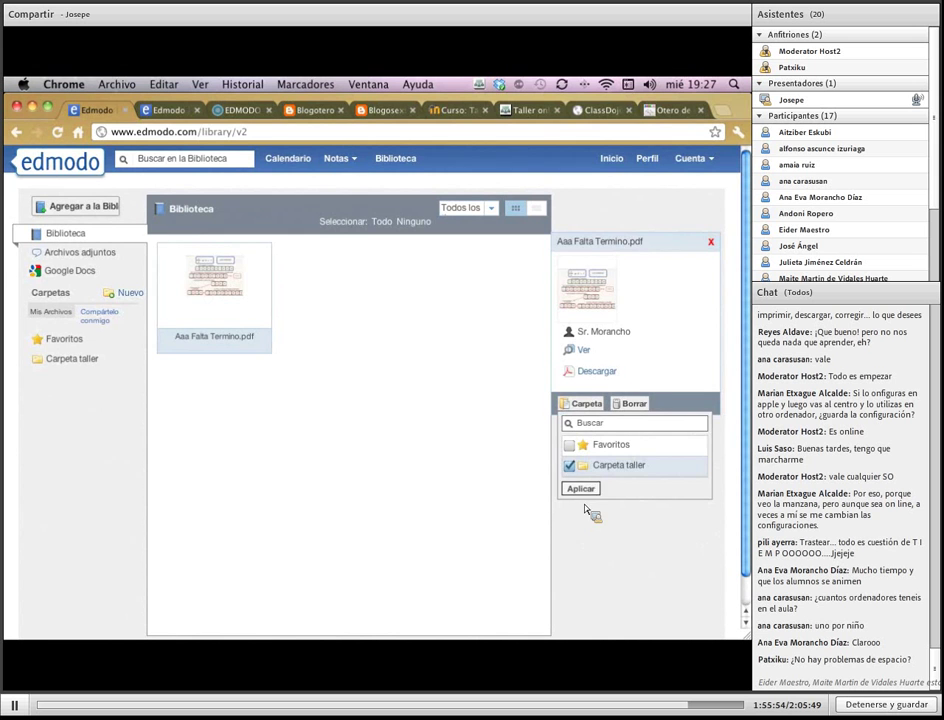
{"action": "left_click", "coordinate": [585, 490]}
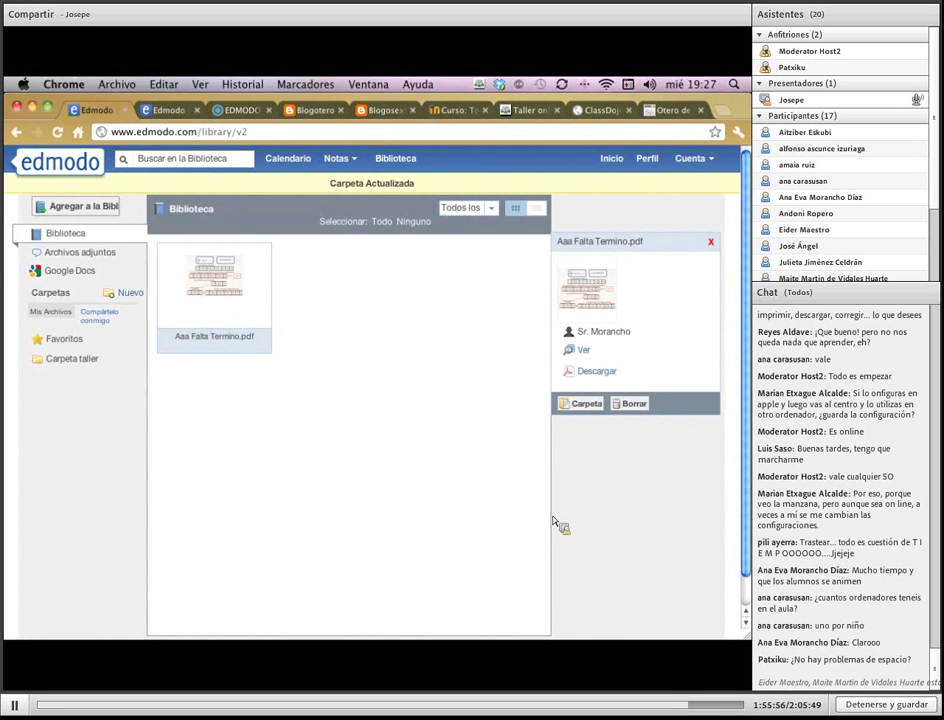
{"action": "left_click", "coordinate": [70, 358]}
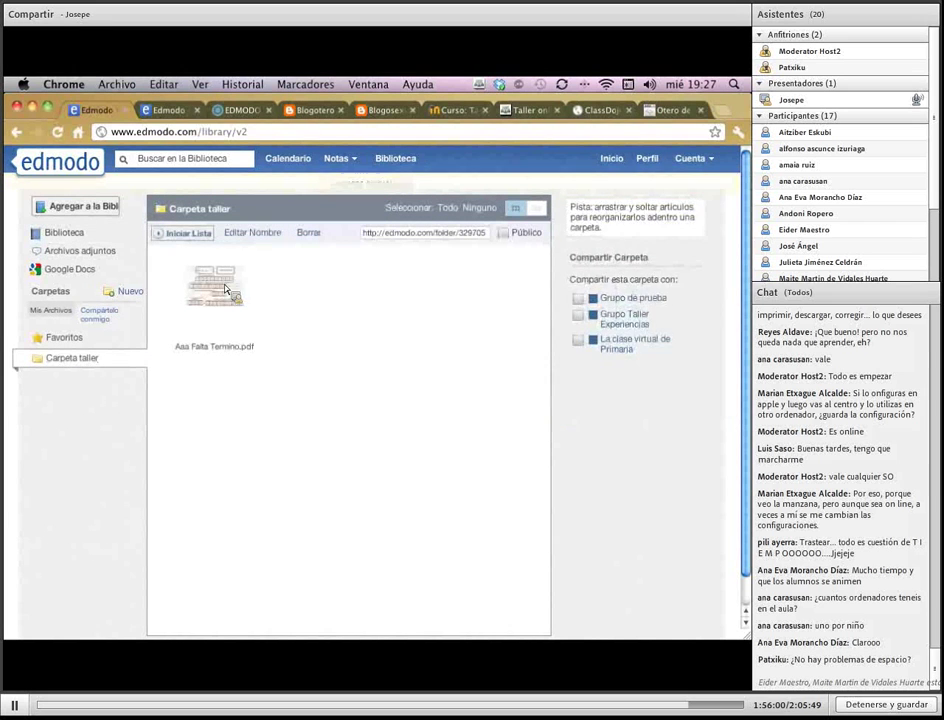
{"action": "left_click", "coordinate": [210, 300]}
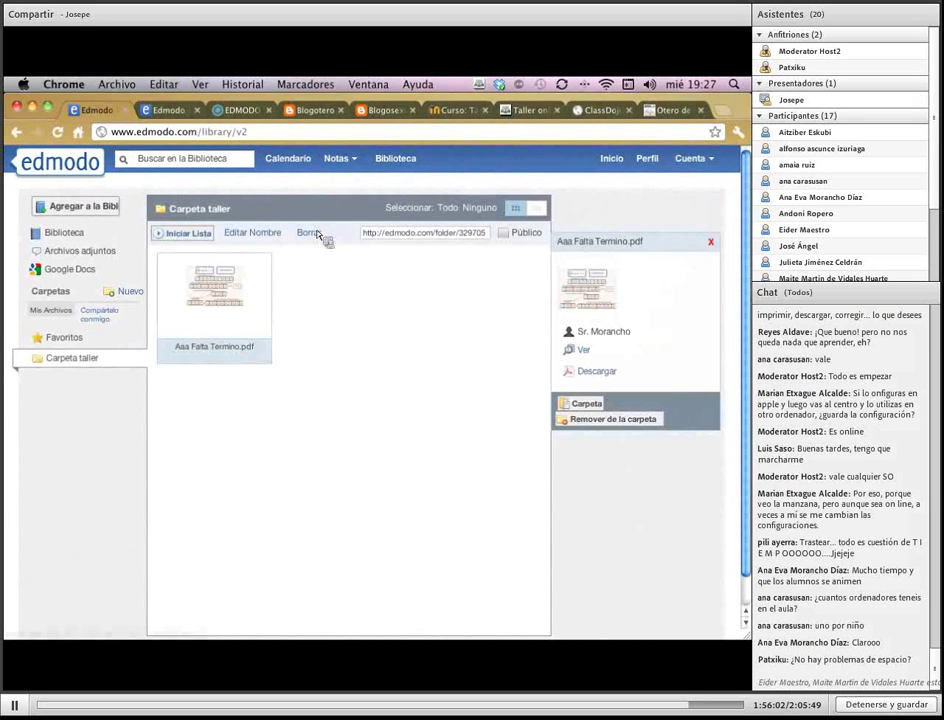
{"action": "left_click", "coordinate": [70, 234]}
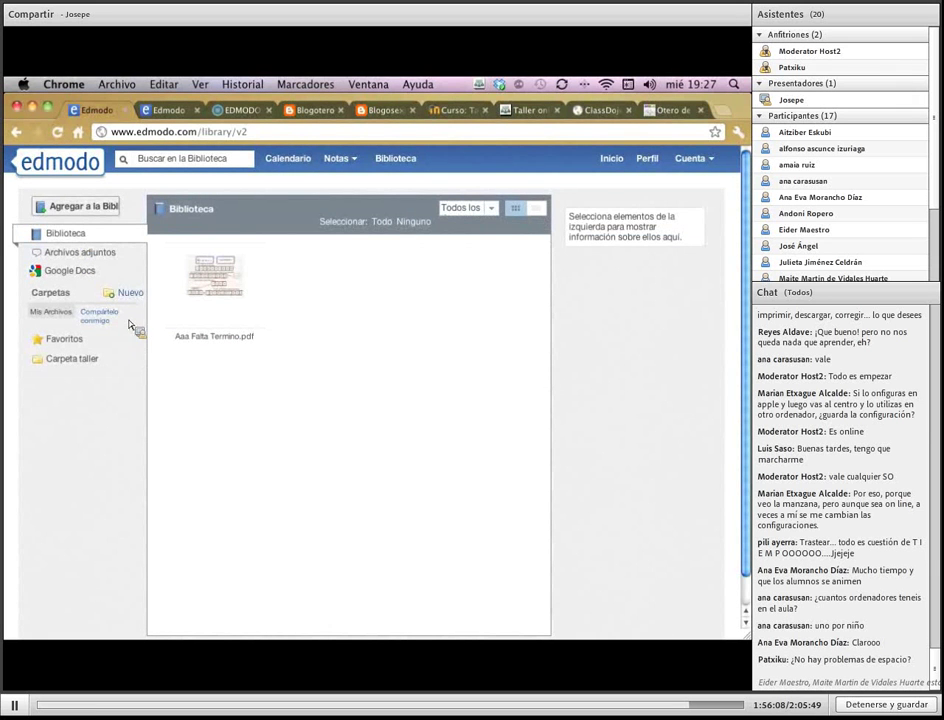
{"action": "left_click", "coordinate": [73, 368]}
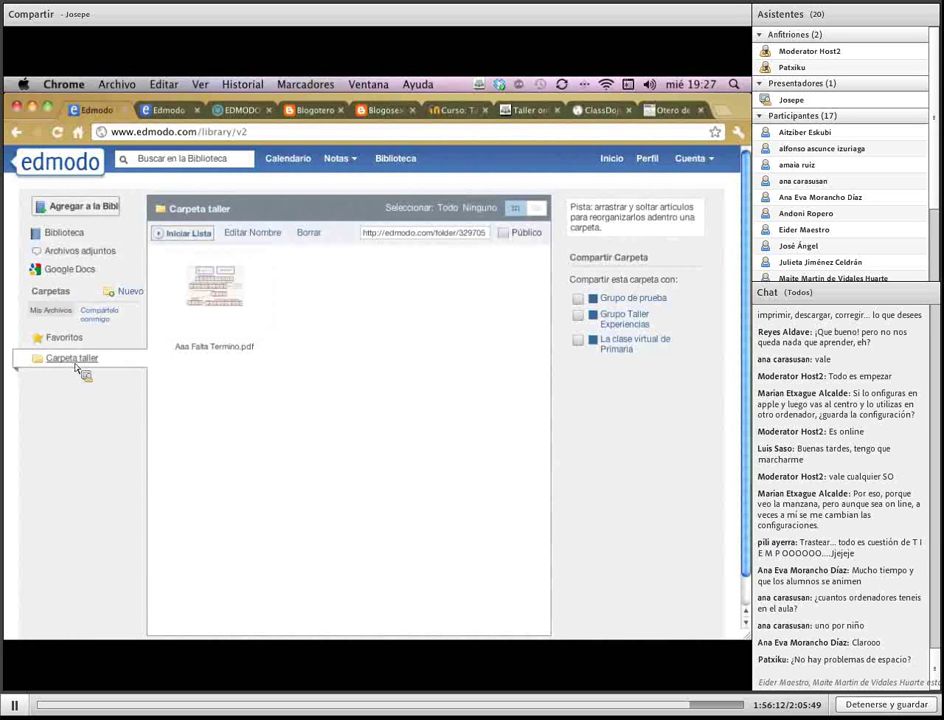
{"action": "left_click", "coordinate": [90, 206]}
{"action": "left_click", "coordinate": [452, 364]}
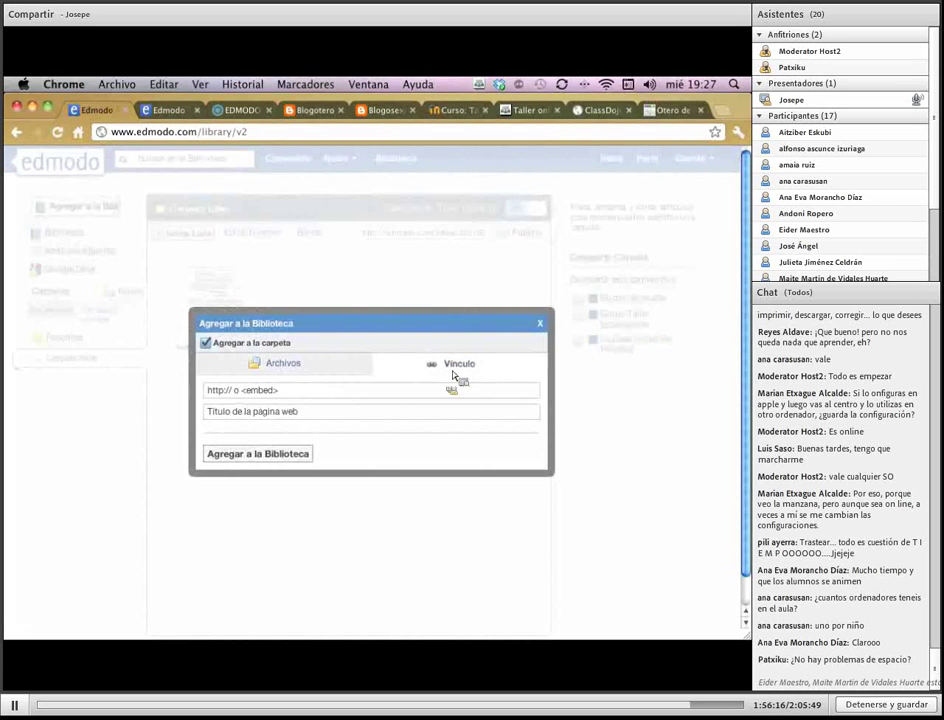
{"action": "type", "text": "http"}
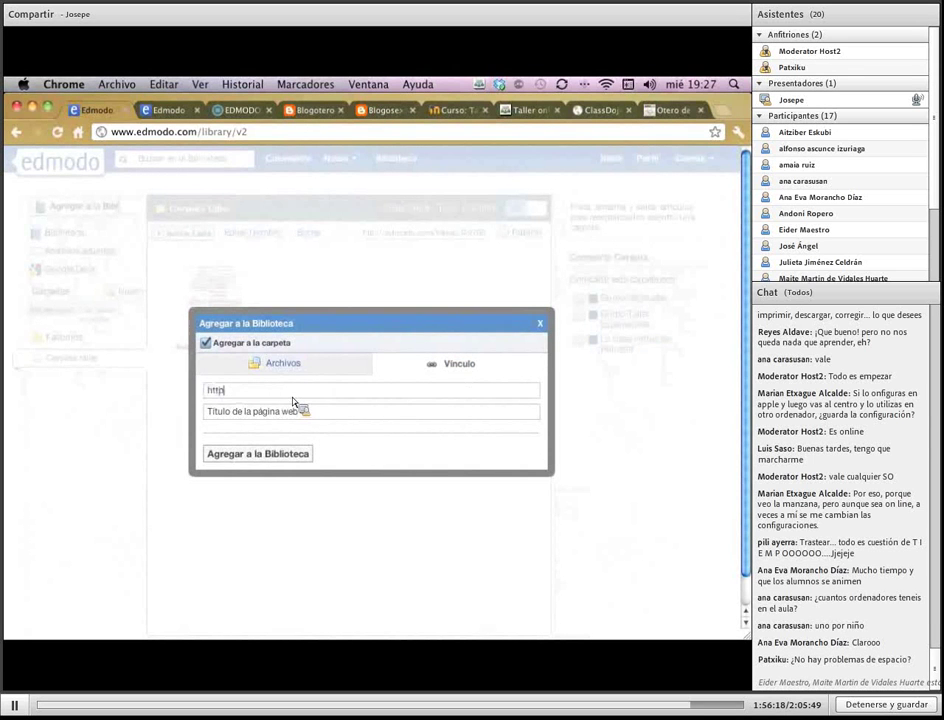
{"action": "type", "text": "://www.google.es"}
{"action": "left_click", "coordinate": [283, 452]}
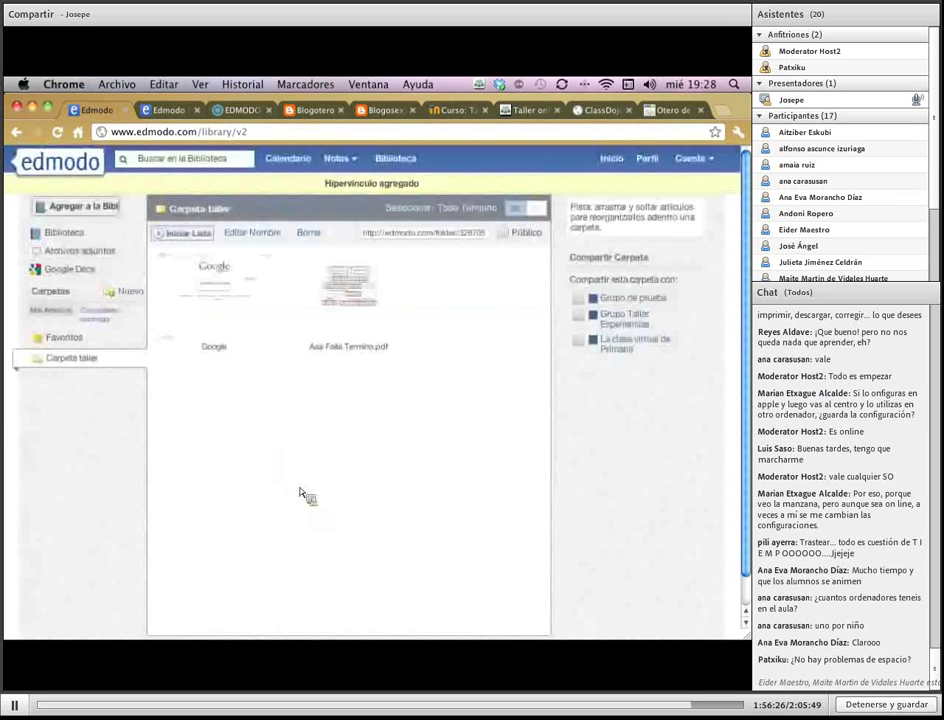
{"action": "left_click", "coordinate": [62, 234]}
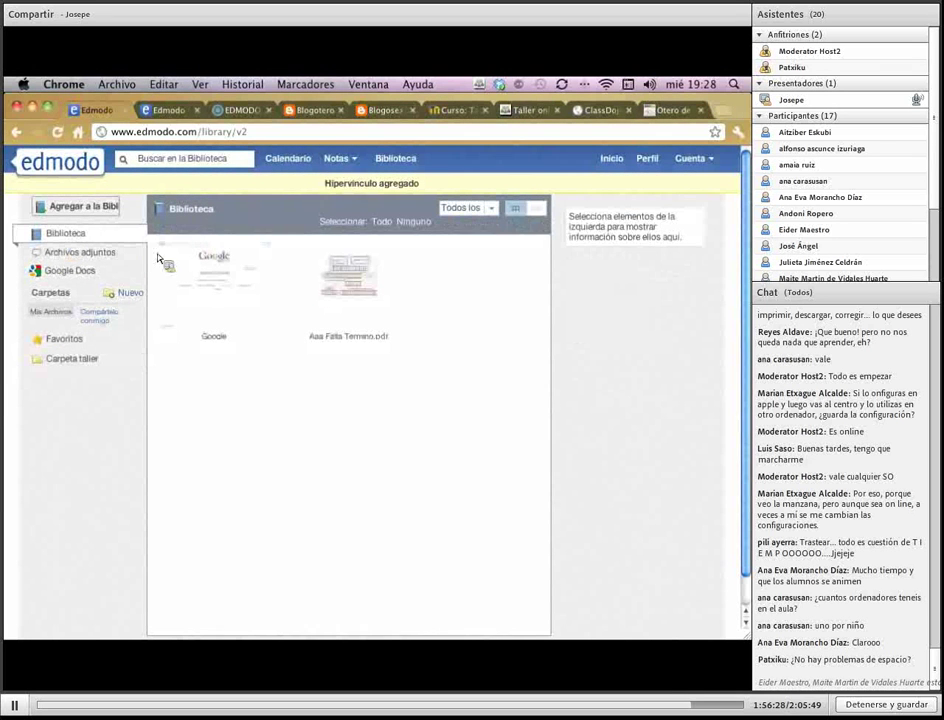
{"action": "left_click_drag", "start_coordinate": [320, 318], "coordinate": [72, 368]}
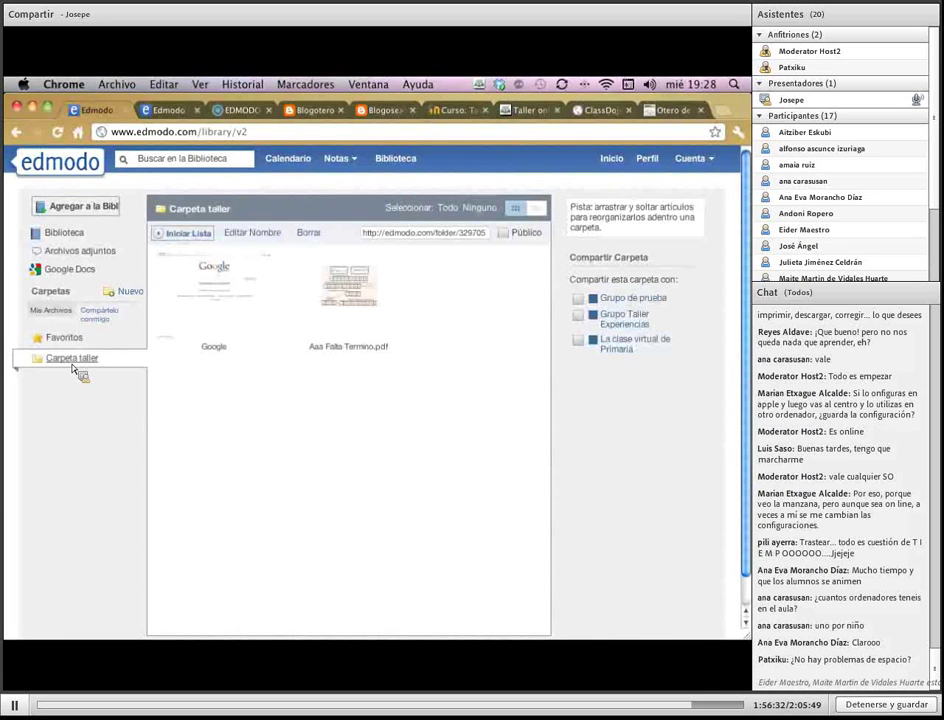
Drop the carried file onto the Comprensiones escritas folder and list all groups it can be shared with
{"action": "left_click_drag", "start_coordinate": [72, 368], "coordinate": [112, 294]}
{"action": "scroll", "coordinate": [280, 405], "scroll_direction": "down", "scroll_amount": 3}
{"action": "scroll", "coordinate": [280, 407], "scroll_direction": "up", "scroll_amount": 2}
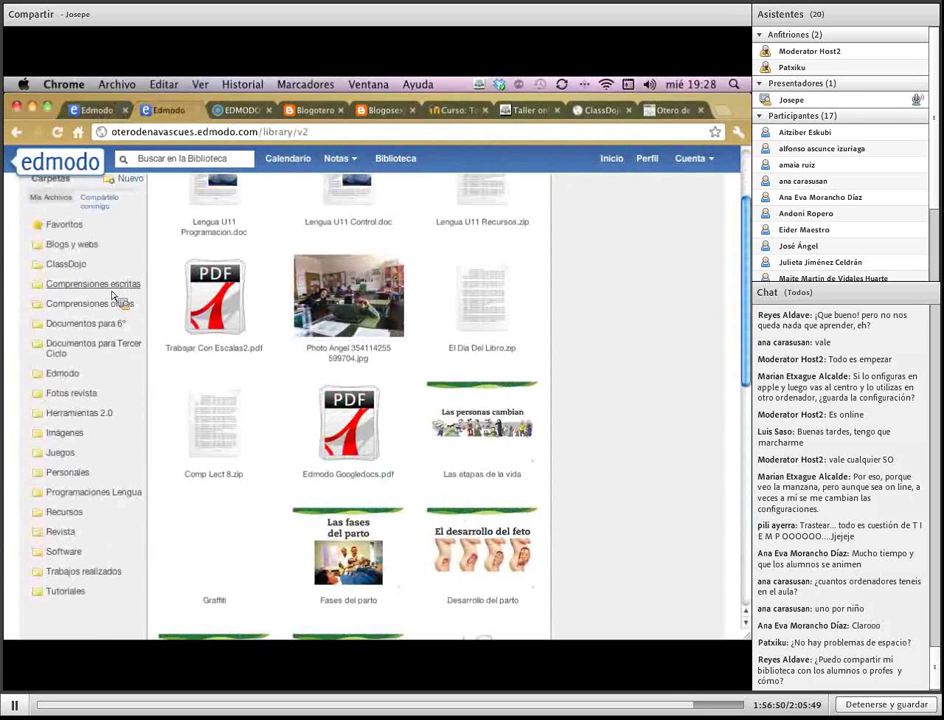
{"action": "left_click_drag", "start_coordinate": [113, 296], "coordinate": [113, 296]}
{"action": "left_click_drag", "start_coordinate": [113, 296], "coordinate": [118, 299]}
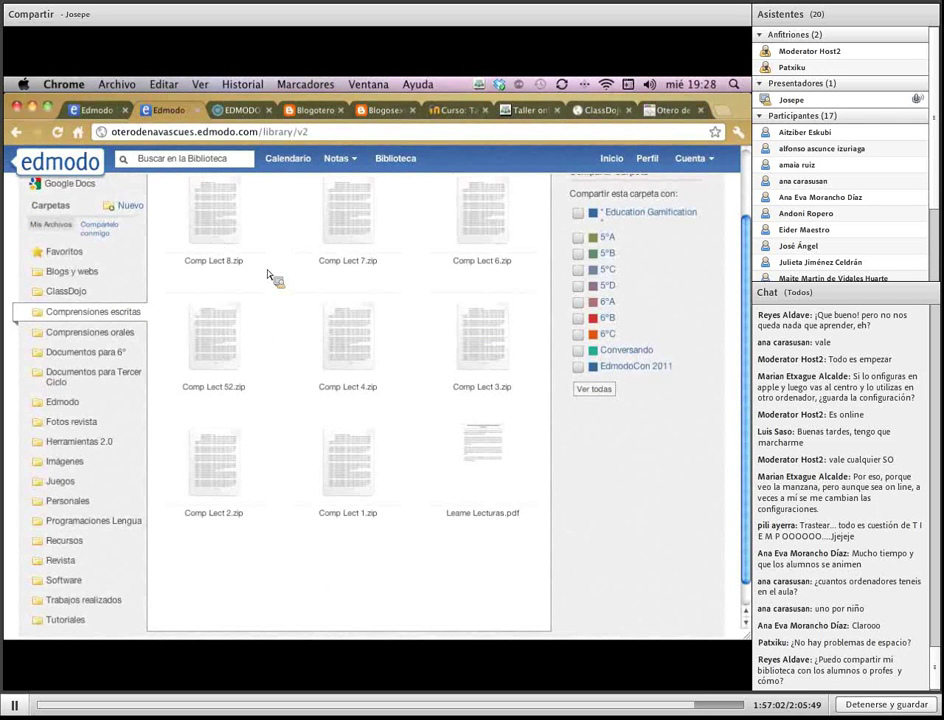
{"action": "scroll", "coordinate": [698, 357], "scroll_direction": "up", "scroll_amount": 2}
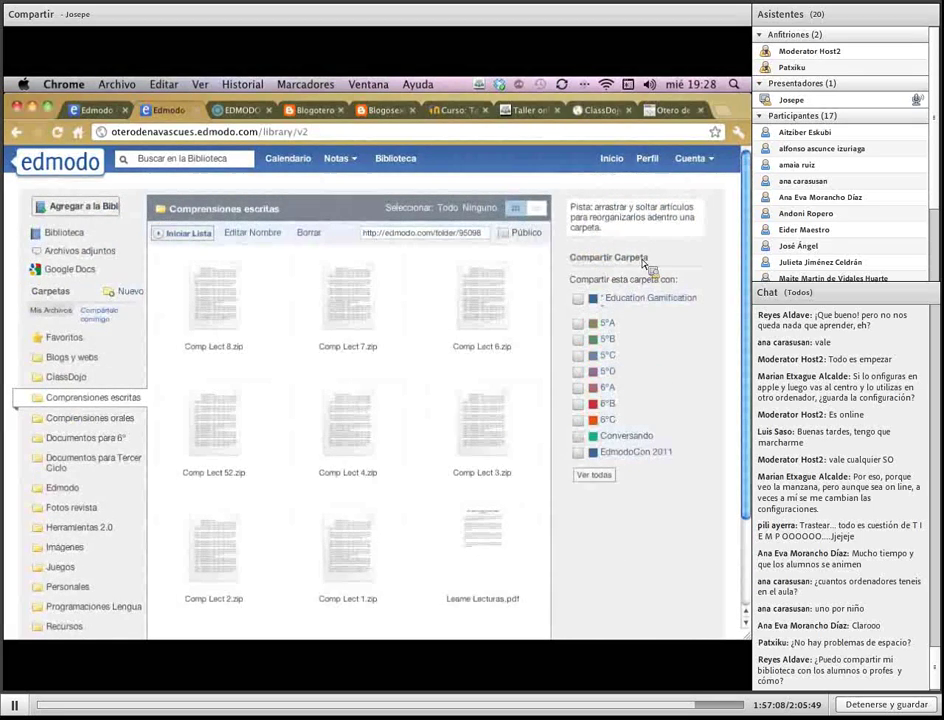
{"action": "left_click", "coordinate": [593, 475]}
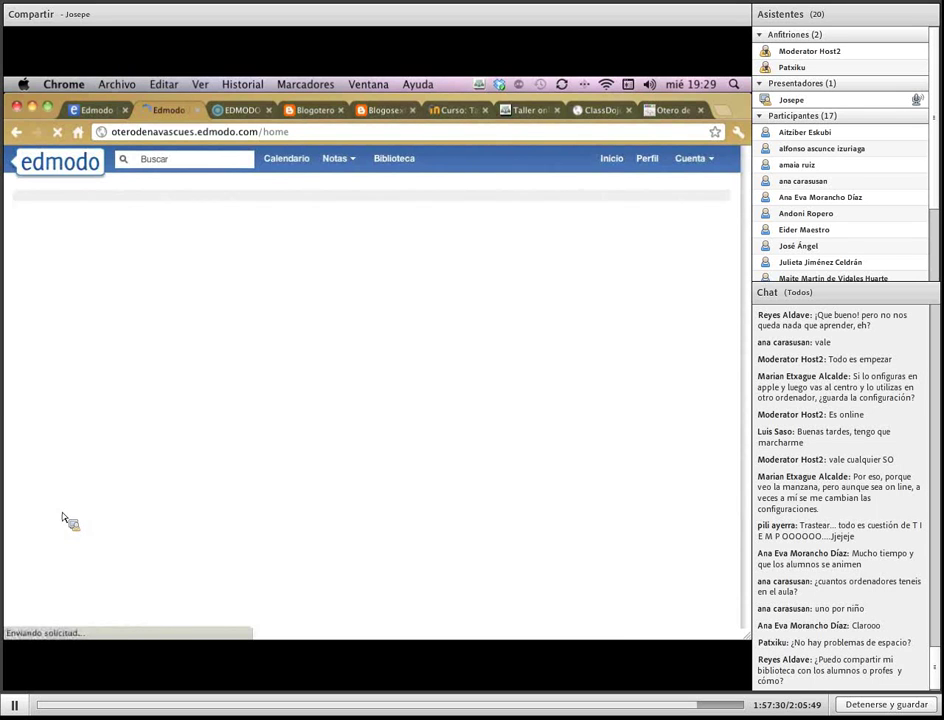
Open the Profes de Sexto group's Programaciones Lengua folder and scroll through its Lengua unit files
{"action": "scroll", "coordinate": [84, 612], "scroll_direction": "down", "scroll_amount": 2}
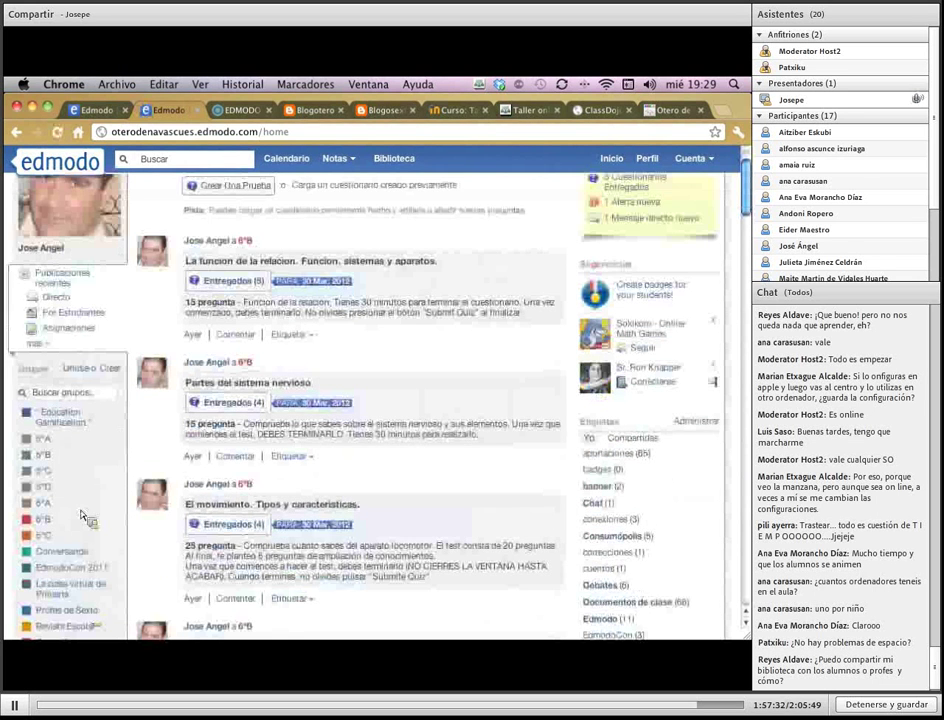
{"action": "scroll", "coordinate": [84, 560], "scroll_direction": "down", "scroll_amount": 3}
{"action": "left_click", "coordinate": [56, 508]}
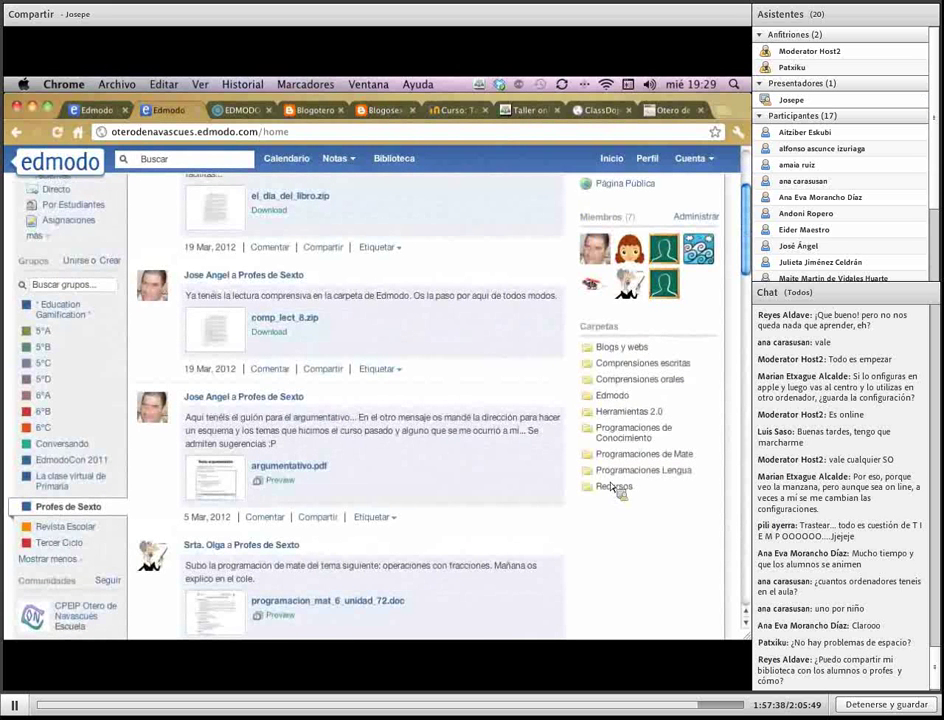
{"action": "left_click", "coordinate": [668, 364]}
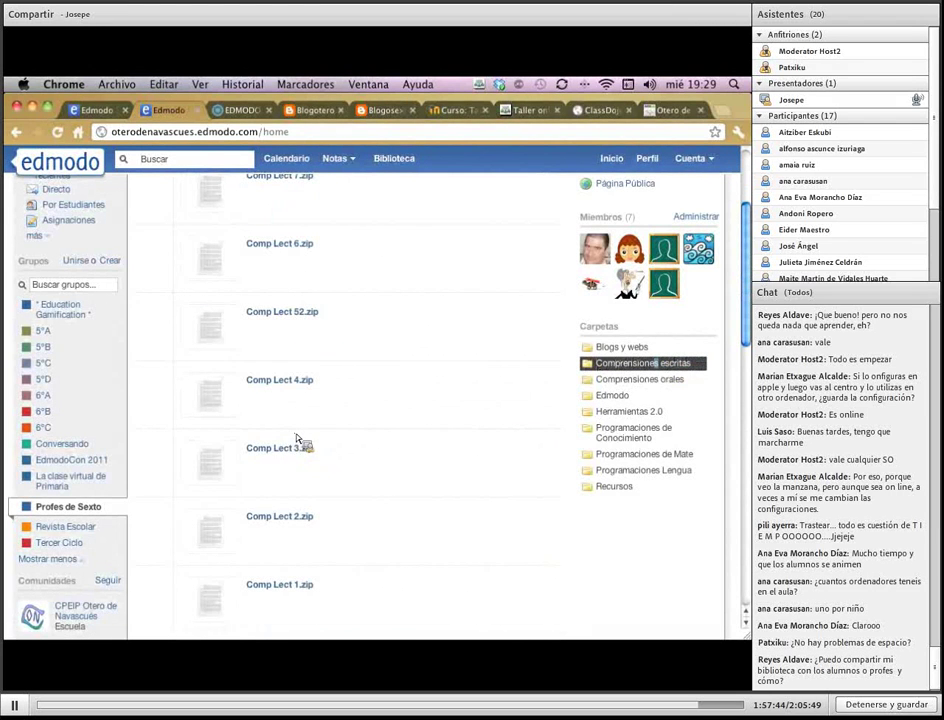
{"action": "left_click", "coordinate": [645, 470]}
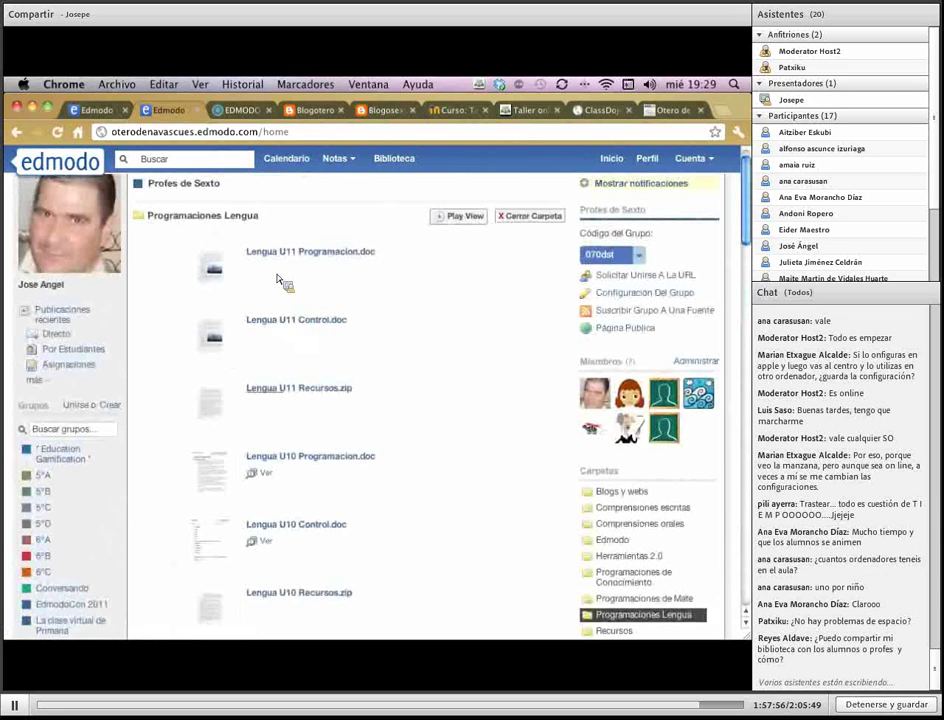
{"action": "scroll", "coordinate": [321, 399], "scroll_direction": "down", "scroll_amount": 5}
{"action": "scroll", "coordinate": [321, 399], "scroll_direction": "down", "scroll_amount": 5}
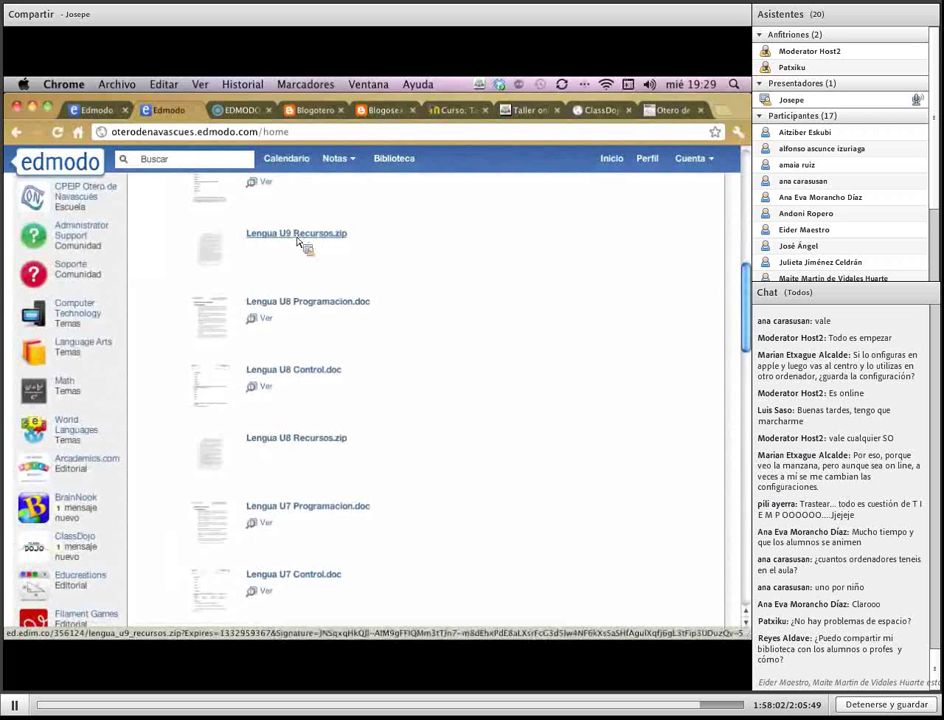
{"action": "scroll", "coordinate": [378, 285], "scroll_direction": "up", "scroll_amount": 3}
{"action": "scroll", "coordinate": [378, 285], "scroll_direction": "up", "scroll_amount": 8}
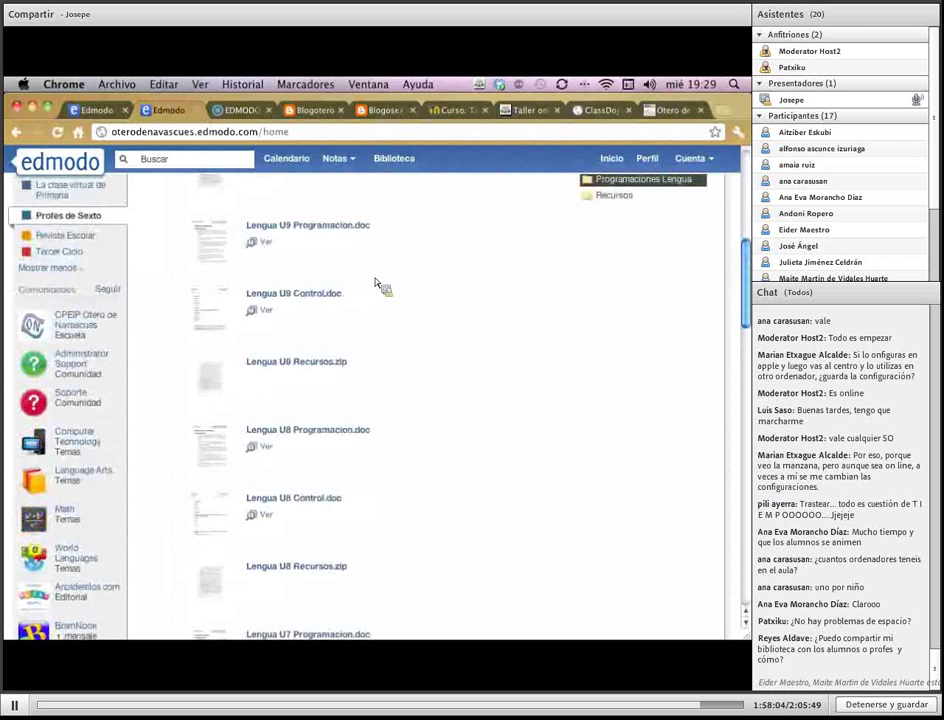
{"action": "scroll", "coordinate": [378, 285], "scroll_direction": "up", "scroll_amount": 1}
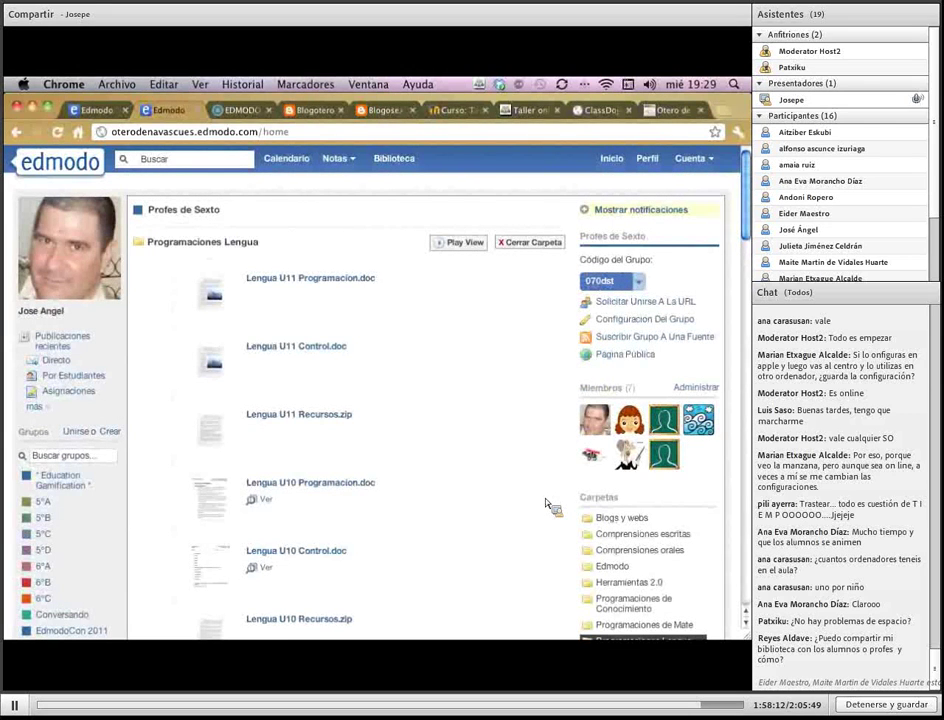
{"action": "left_click", "coordinate": [48, 342]}
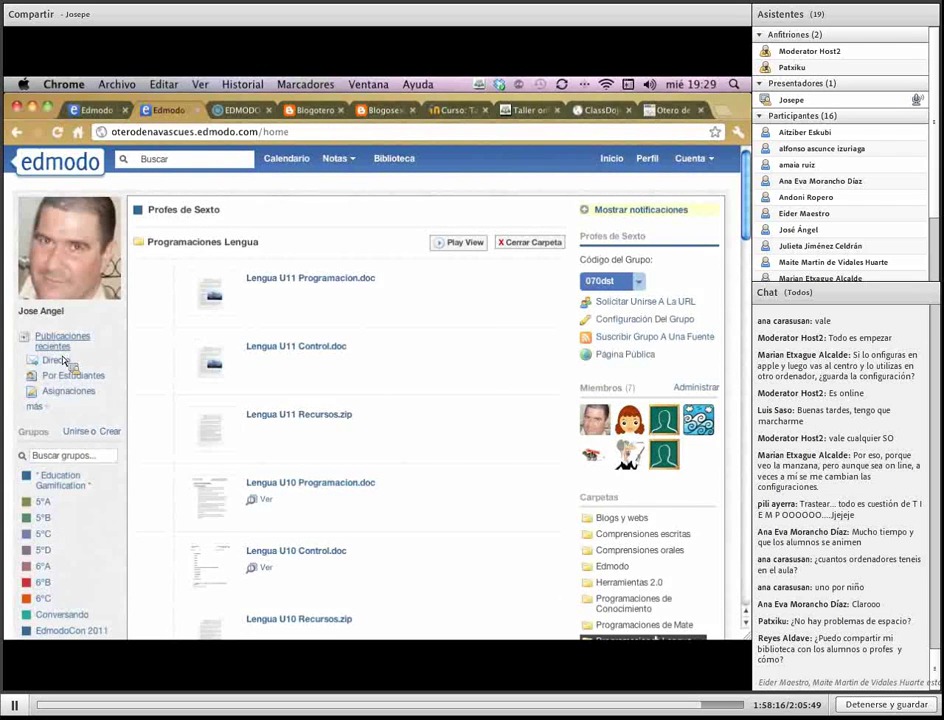
In the 6°B group's Documentos para 6° folder, preview Locomotor 1.pdf and close it
{"action": "scroll", "coordinate": [110, 410], "scroll_direction": "down", "scroll_amount": 3}
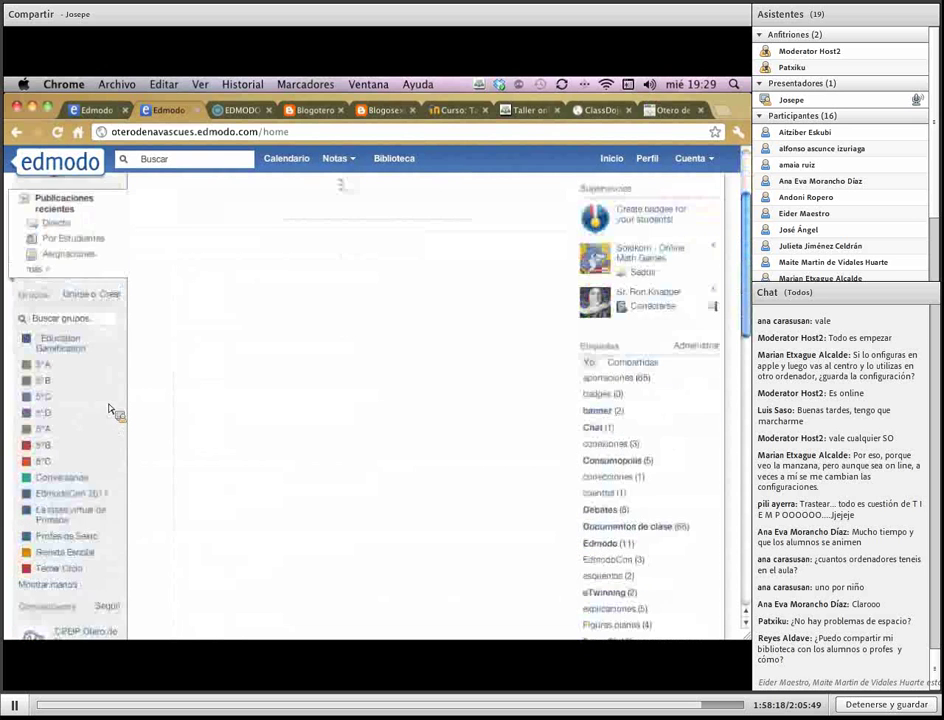
{"action": "left_click", "coordinate": [46, 448]}
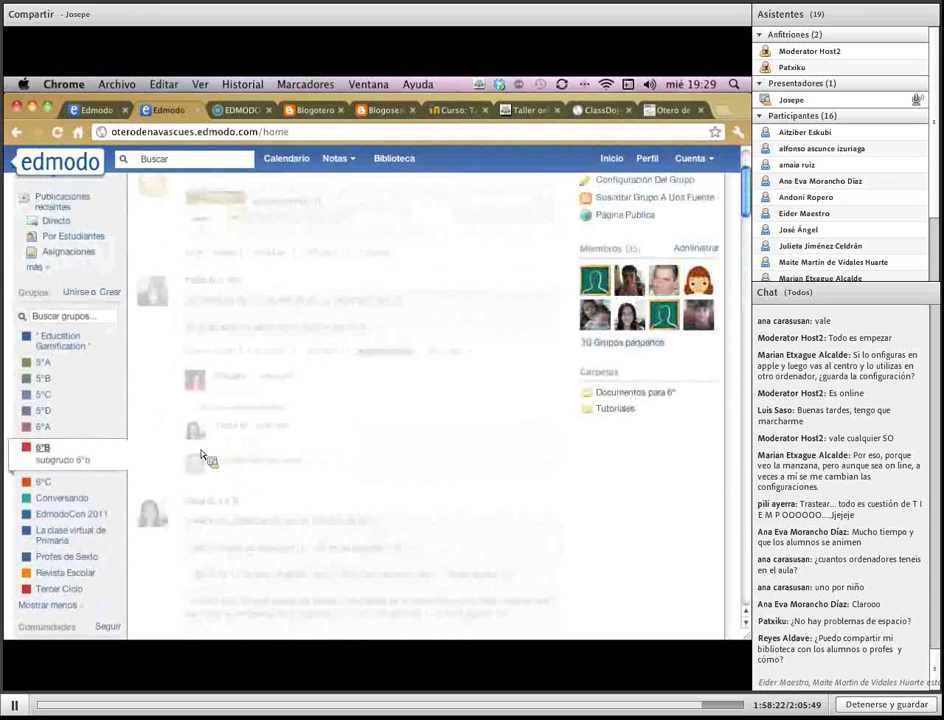
{"action": "left_click", "coordinate": [645, 395]}
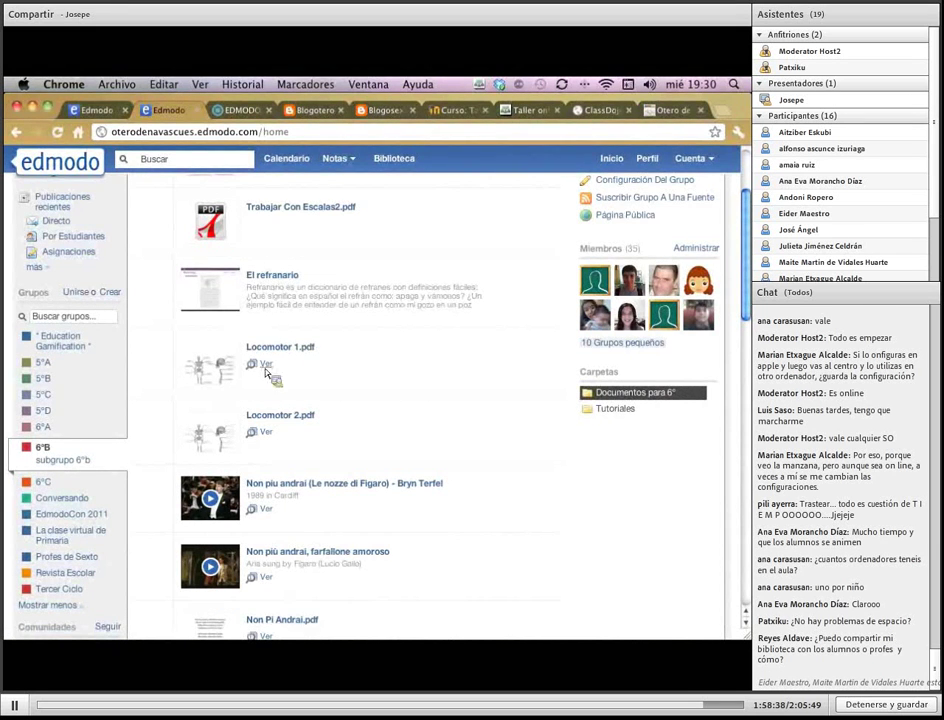
{"action": "left_click", "coordinate": [268, 368]}
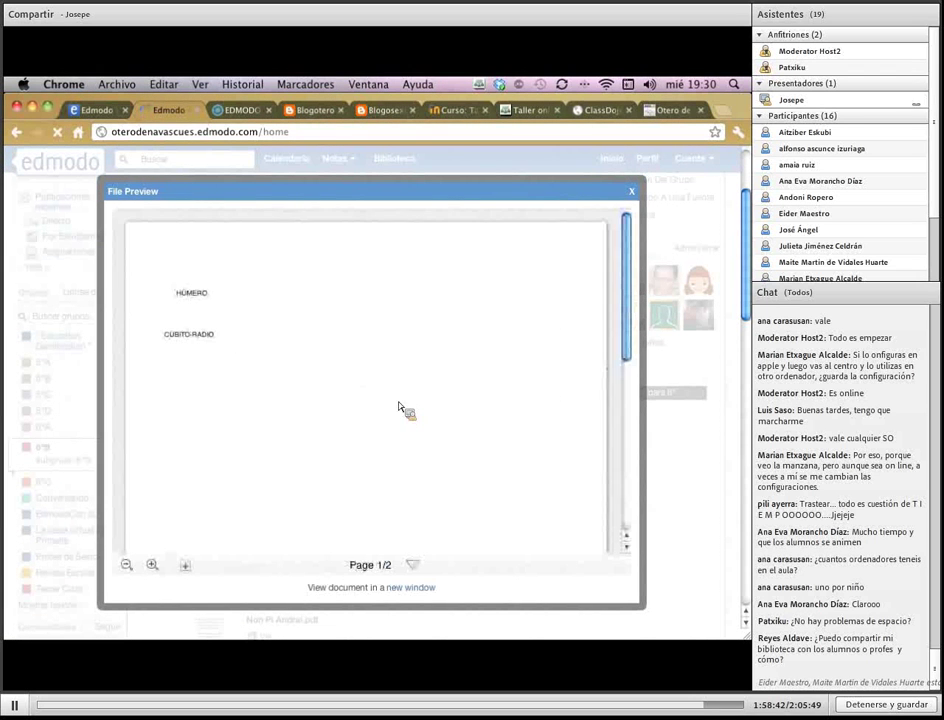
{"action": "left_click_drag", "start_coordinate": [633, 305], "coordinate": [628, 373]}
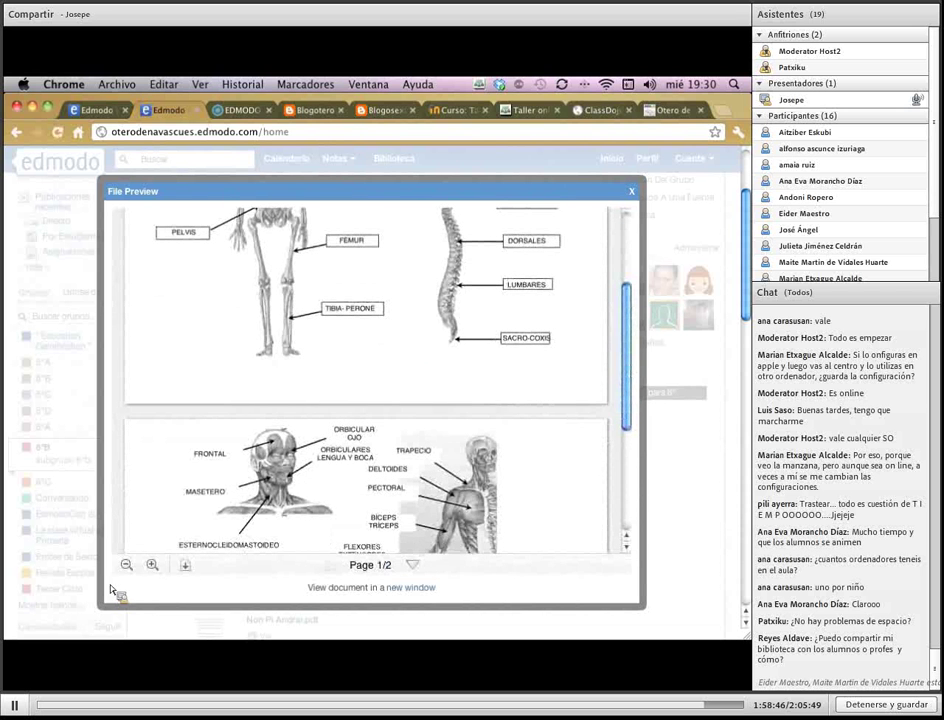
{"action": "left_click", "coordinate": [632, 190]}
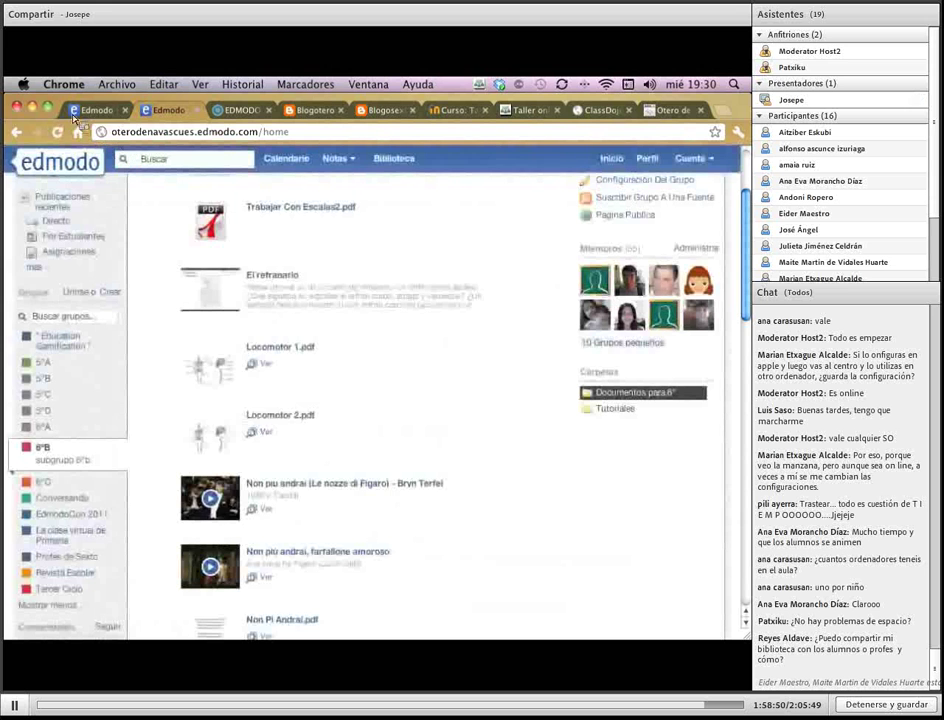
Share the Carpeta taller folder with Grupo Taller Experiencias
{"action": "left_click", "coordinate": [76, 112]}
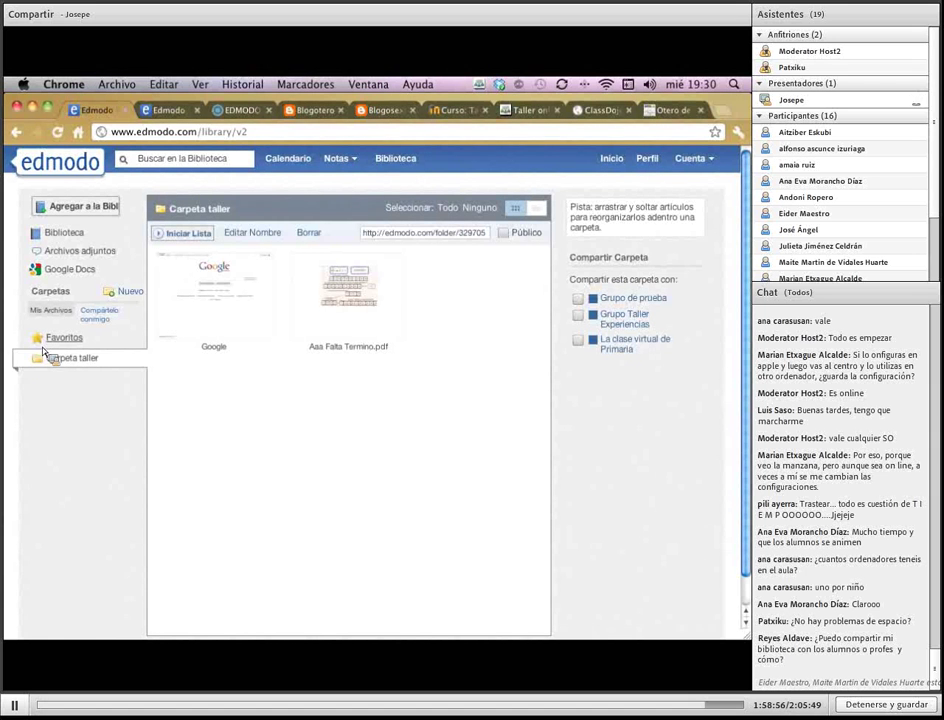
{"action": "left_click_drag", "start_coordinate": [44, 350], "coordinate": [40, 357]}
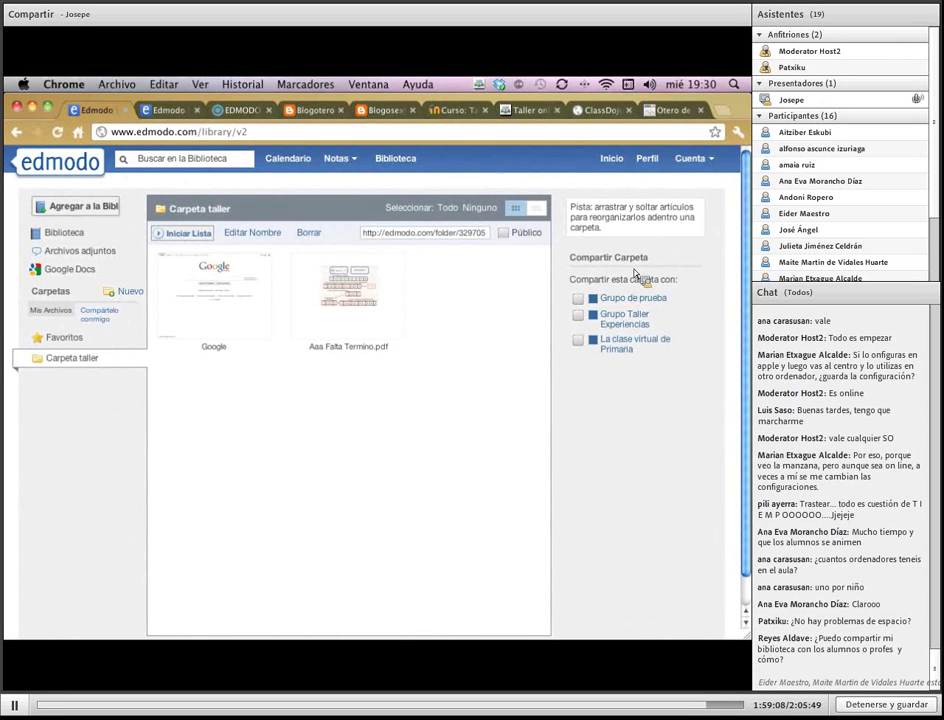
{"action": "left_click", "coordinate": [578, 315]}
{"action": "left_click", "coordinate": [611, 160]}
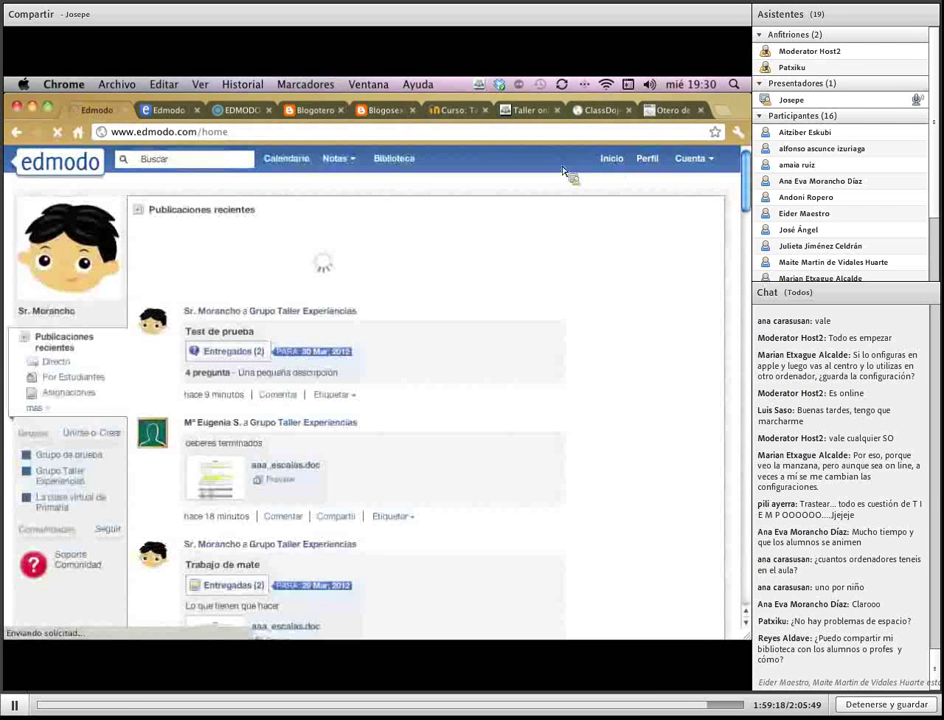
Go to the library's Google Docs section
{"action": "left_click", "coordinate": [389, 164]}
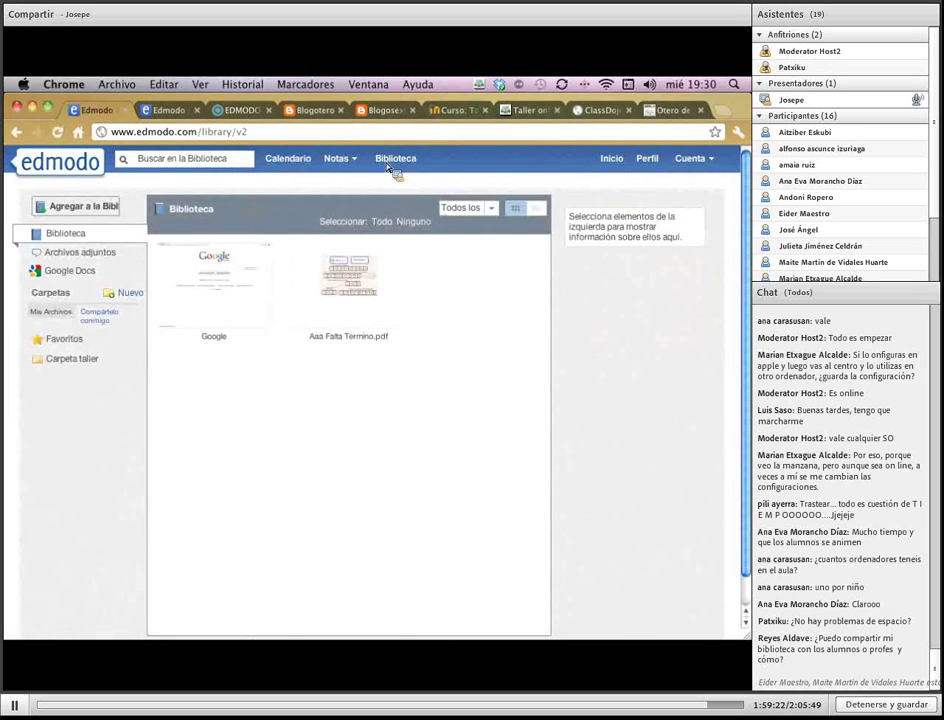
{"action": "left_click", "coordinate": [70, 271]}
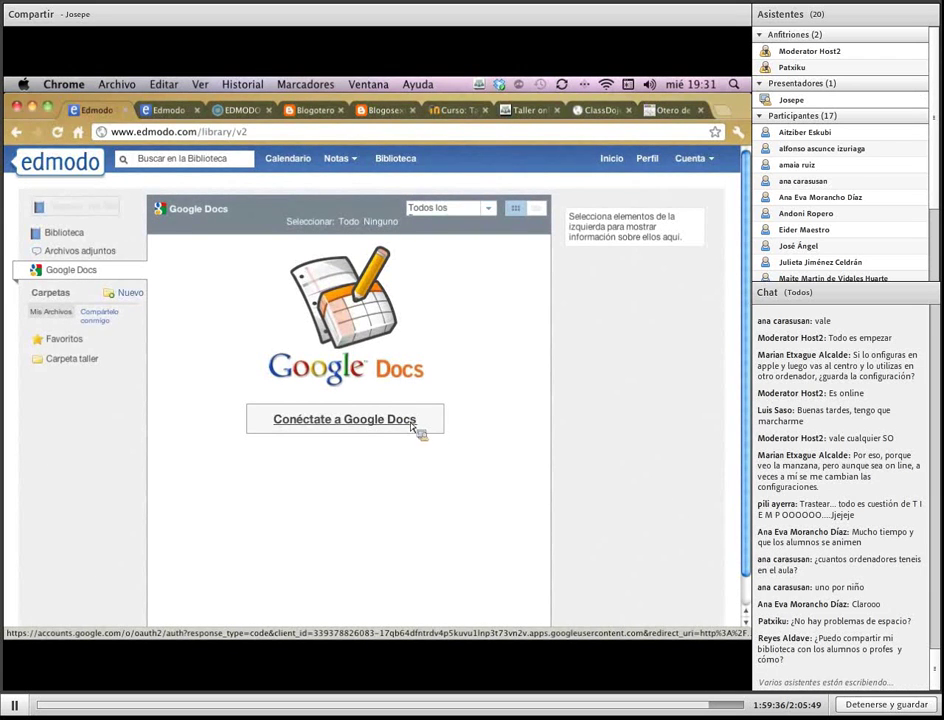
Sign in to the workshop Google account with its e-mail and password and allow Edmodo access
{"action": "left_click", "coordinate": [416, 427]}
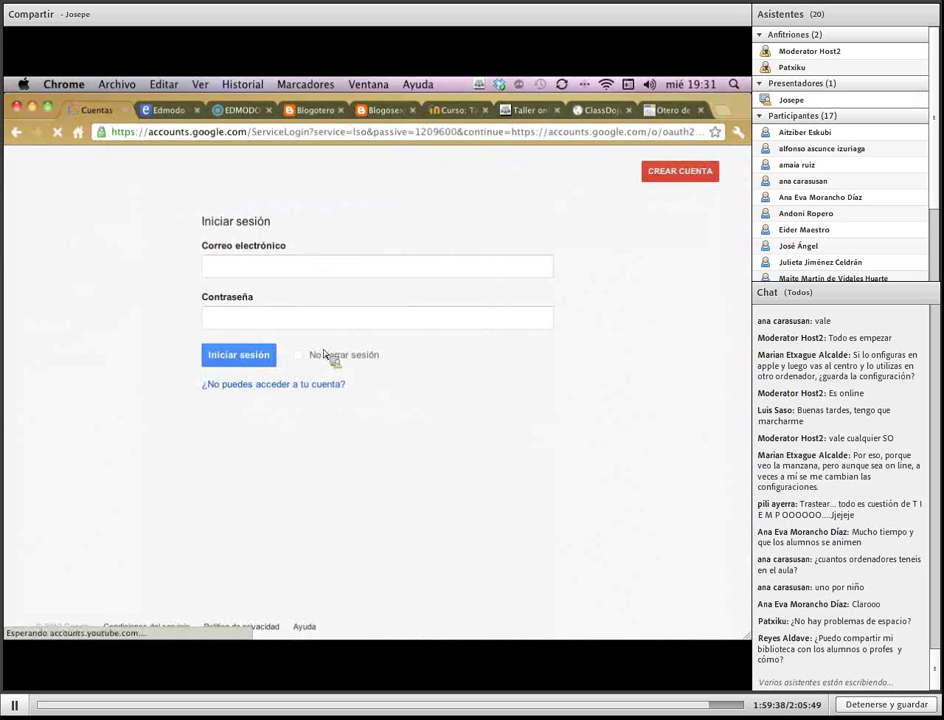
{"action": "left_click", "coordinate": [285, 270]}
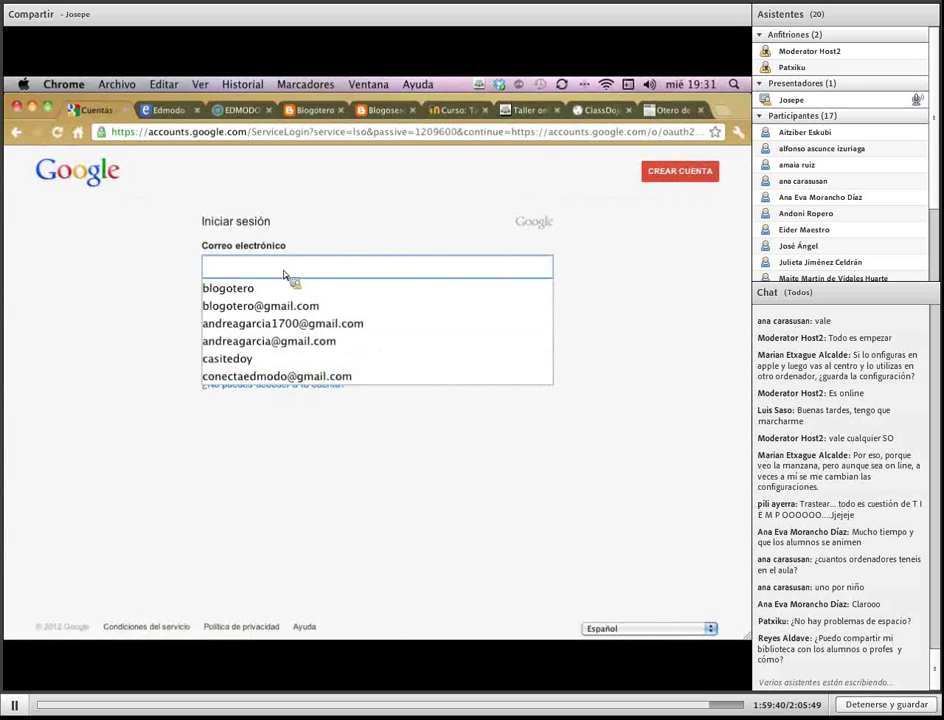
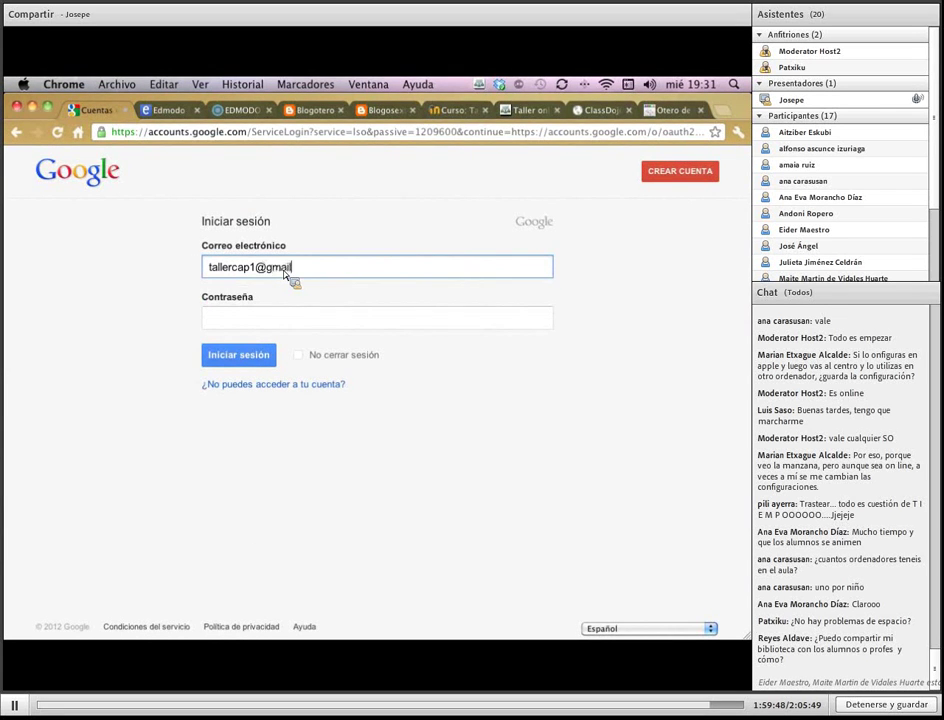
{"action": "key", "text": "Tab"}
{"action": "type", "text": "•••••••"}
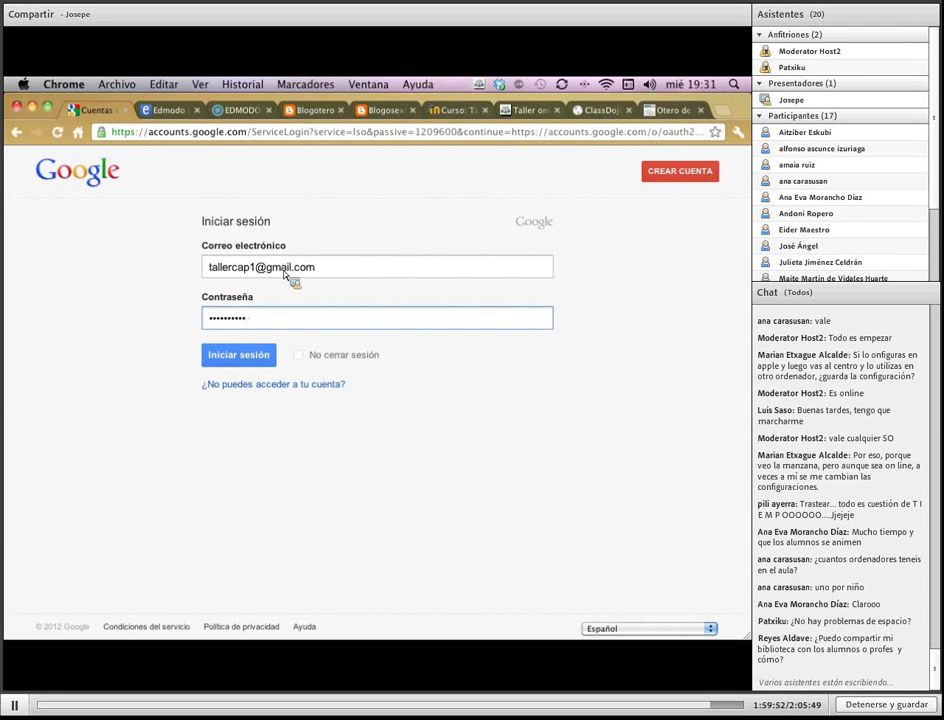
{"action": "type", "text": "•••"}
{"action": "key", "text": "Return"}
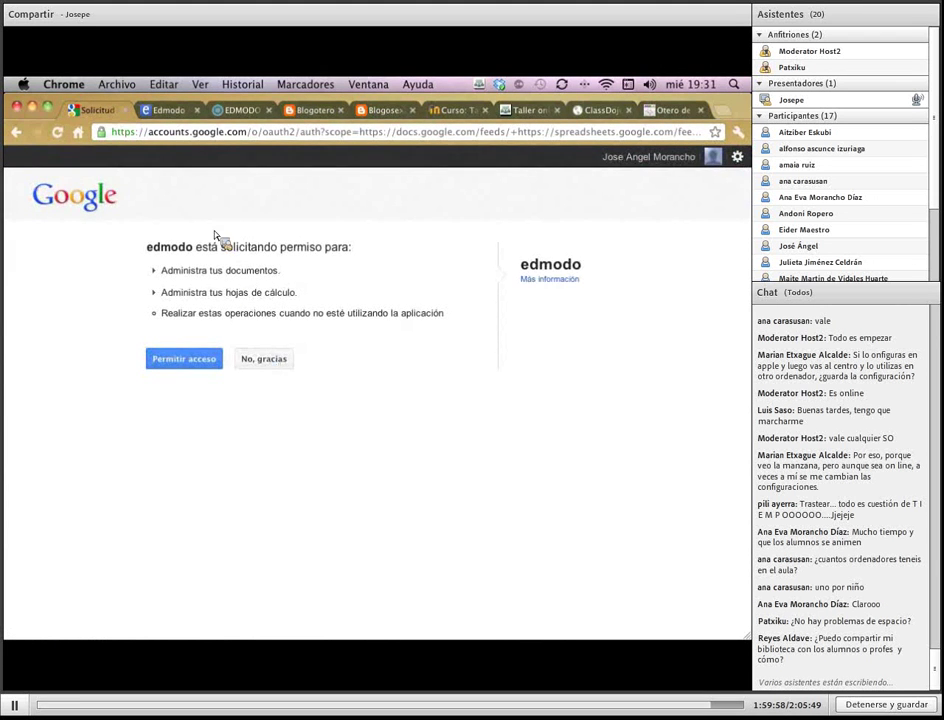
{"action": "left_click", "coordinate": [216, 369]}
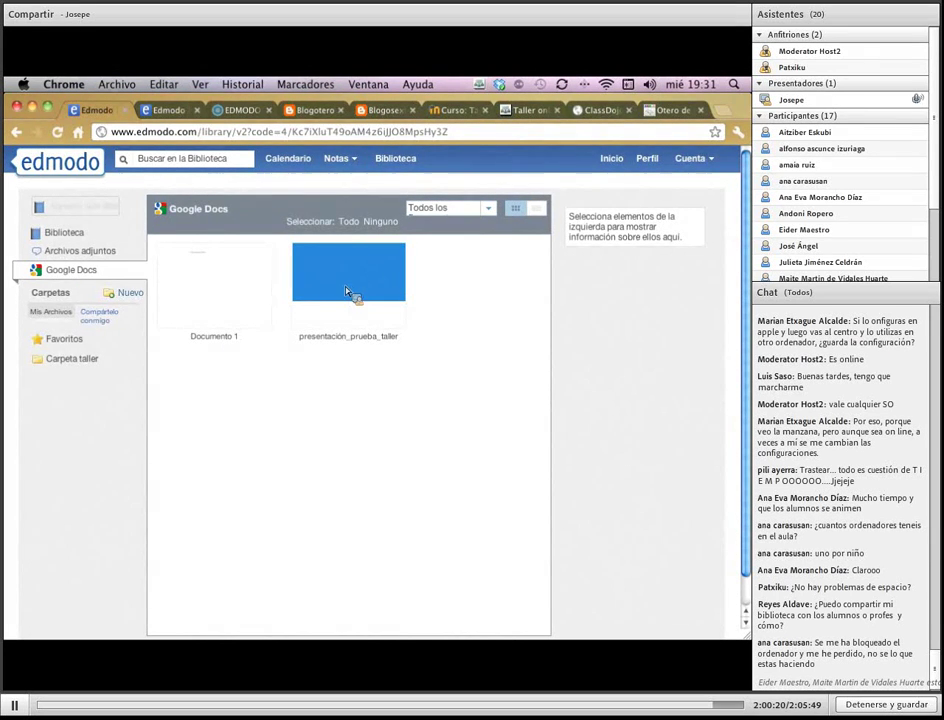
Confirm the library's Google Docs lists Documento 1 and presentación_prueba_taller, then return to the 6ºB group tab
{"action": "left_click", "coordinate": [62, 232]}
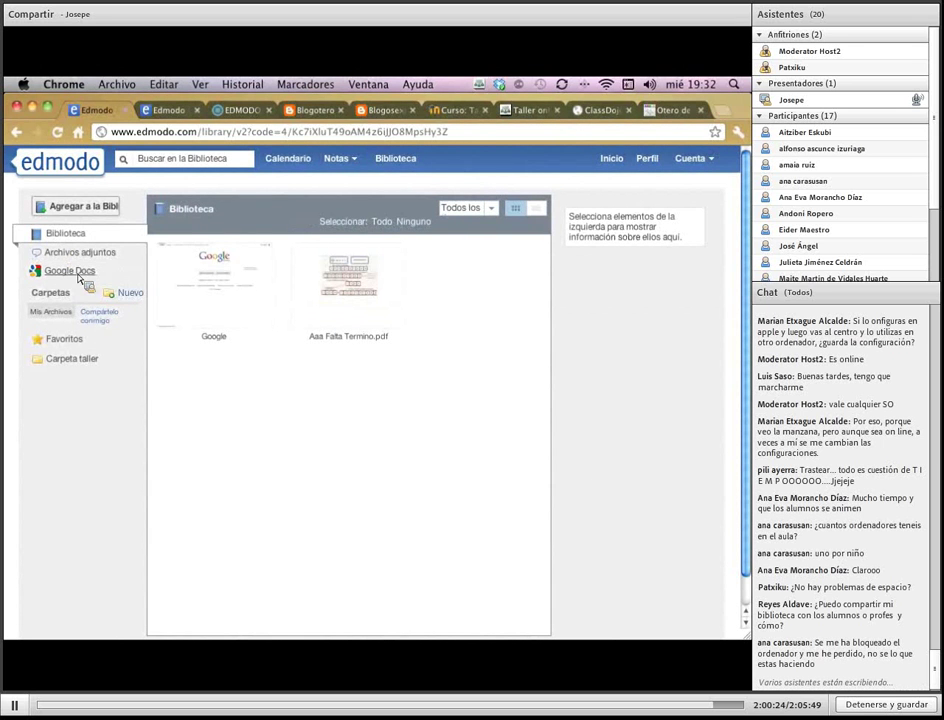
{"action": "left_click", "coordinate": [79, 276]}
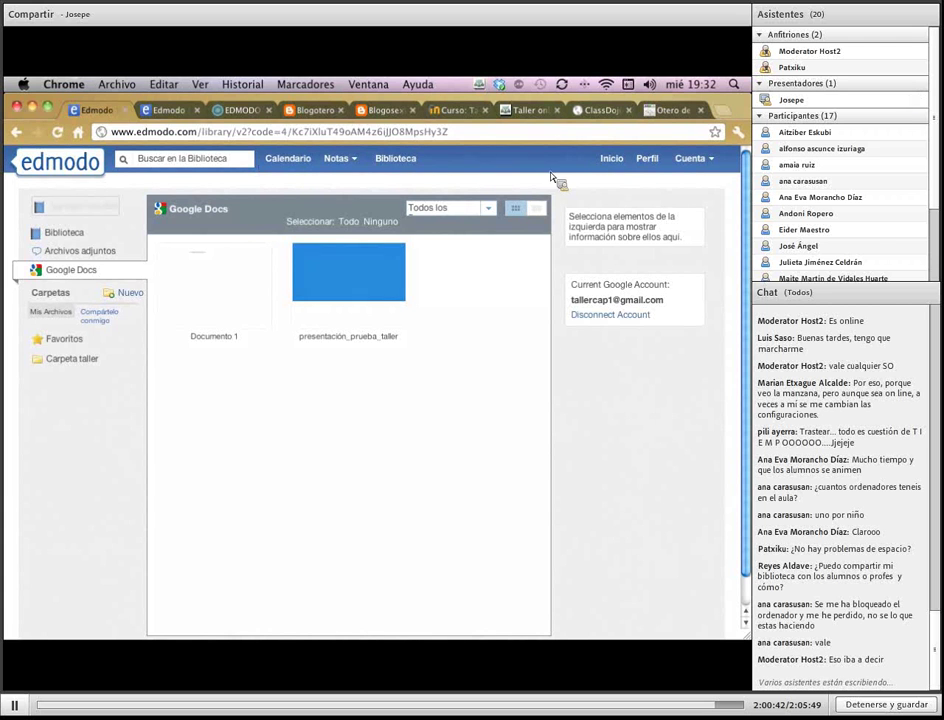
{"action": "left_click", "coordinate": [165, 110]}
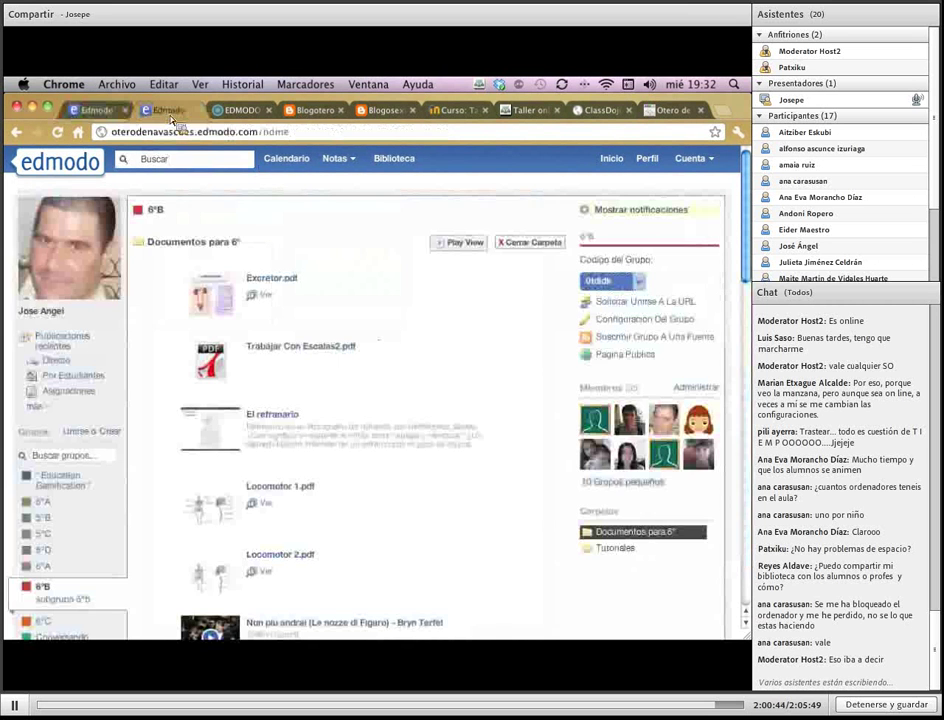
Start a new post from Publicaciones recientes with the message 'Trabajo'
{"action": "left_click", "coordinate": [60, 340]}
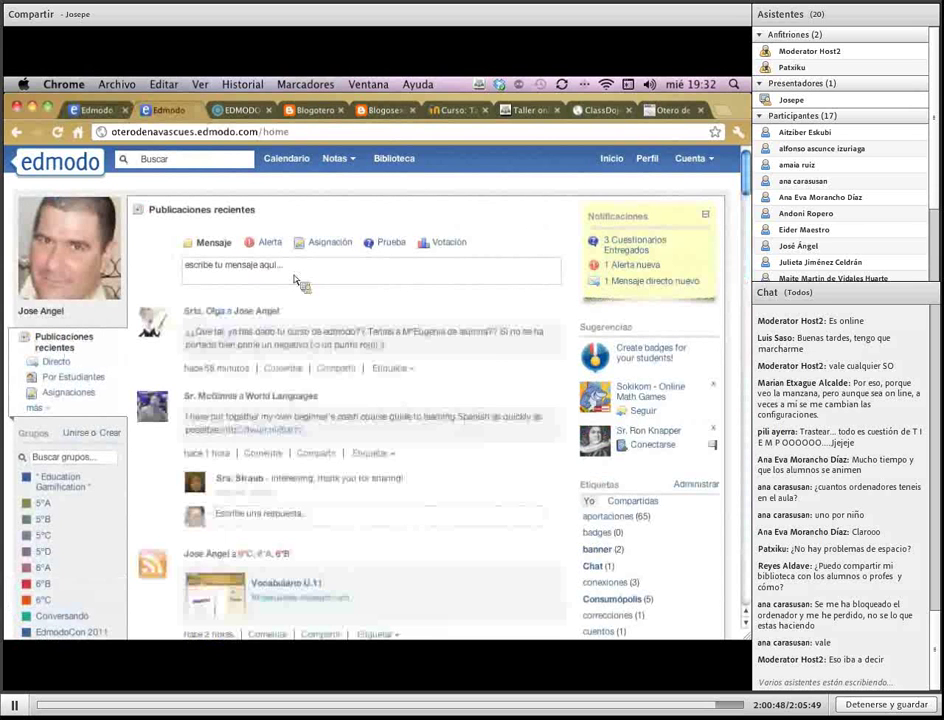
{"action": "left_click", "coordinate": [300, 276]}
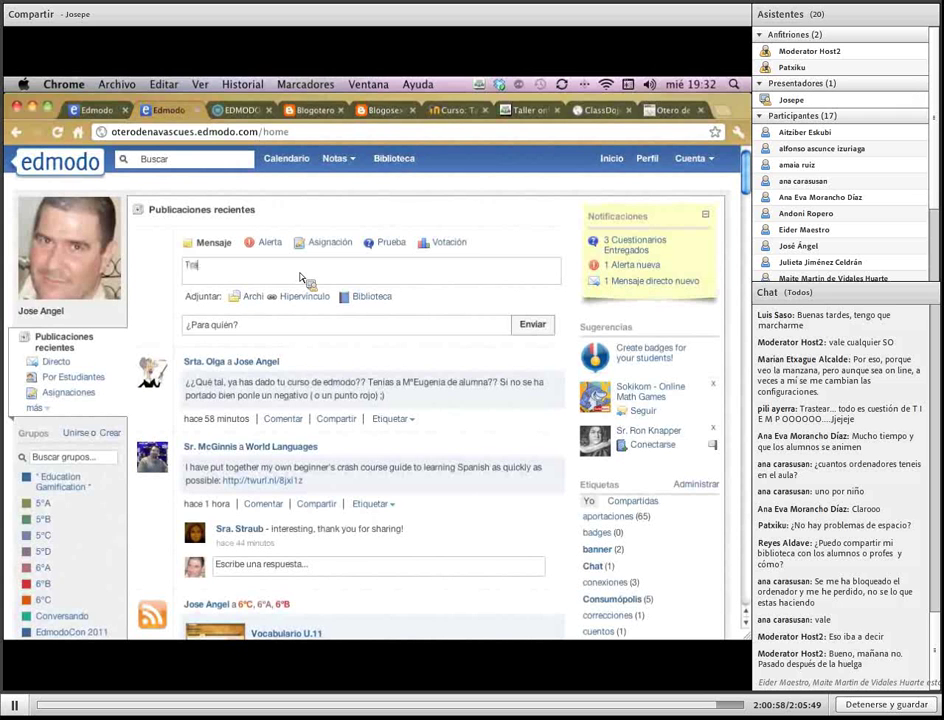
{"action": "type", "text": "bajo"}
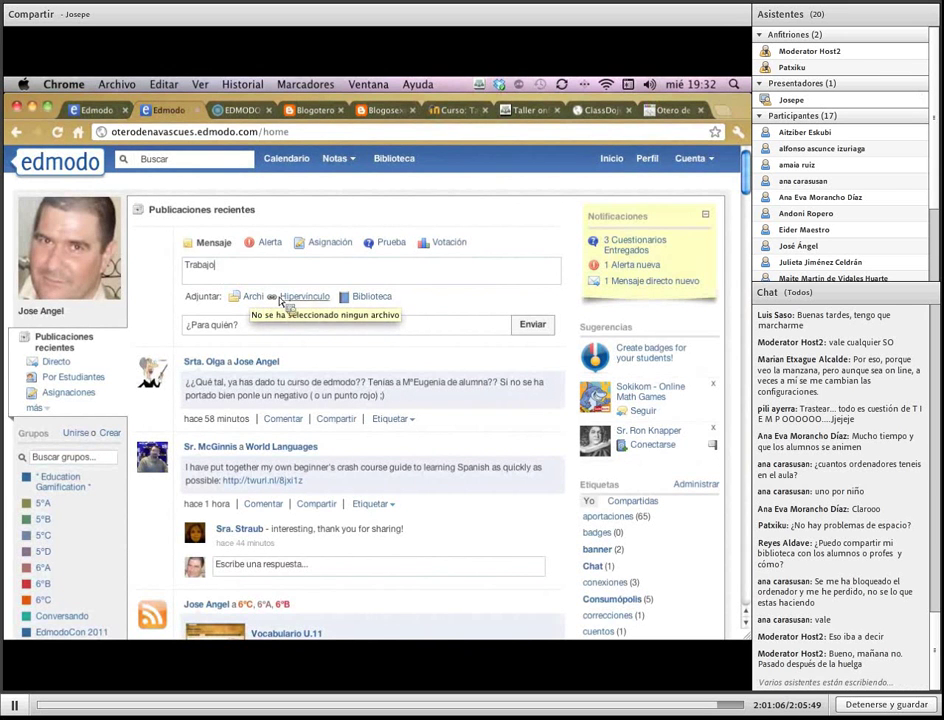
Attach the Google Docs file 'Los libros que leemos' from the library
{"action": "left_click", "coordinate": [368, 298]}
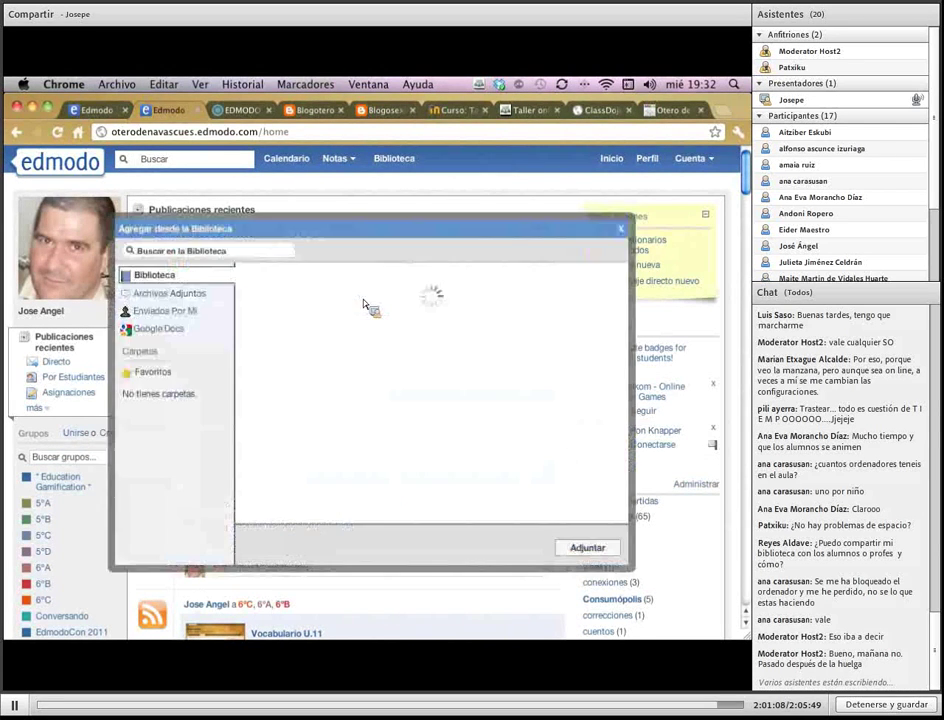
{"action": "left_click", "coordinate": [160, 330]}
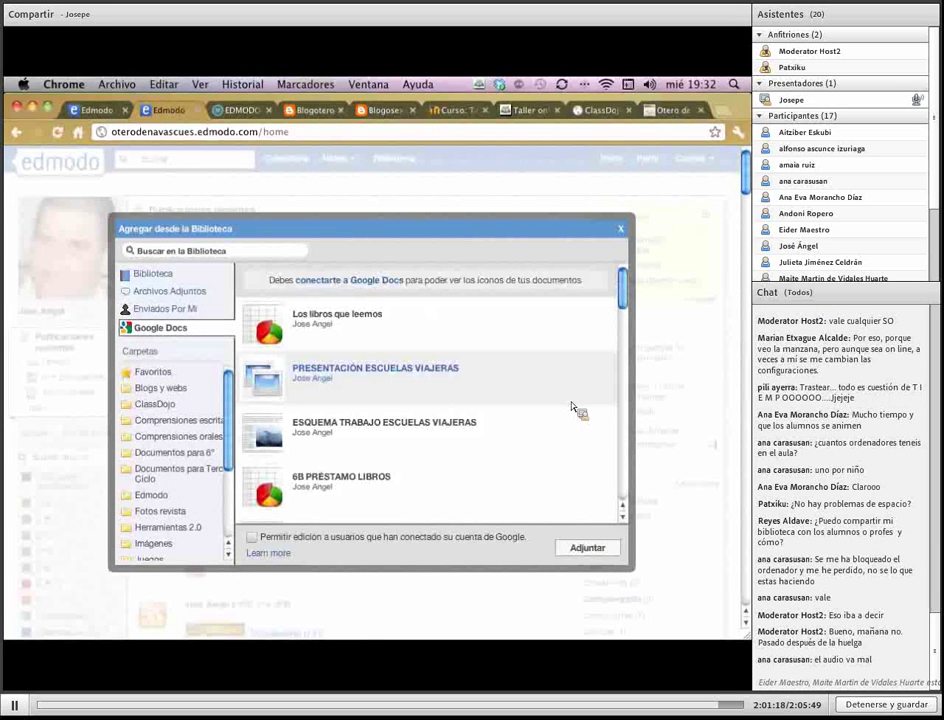
{"action": "scroll", "coordinate": [572, 406], "scroll_direction": "down", "scroll_amount": 6}
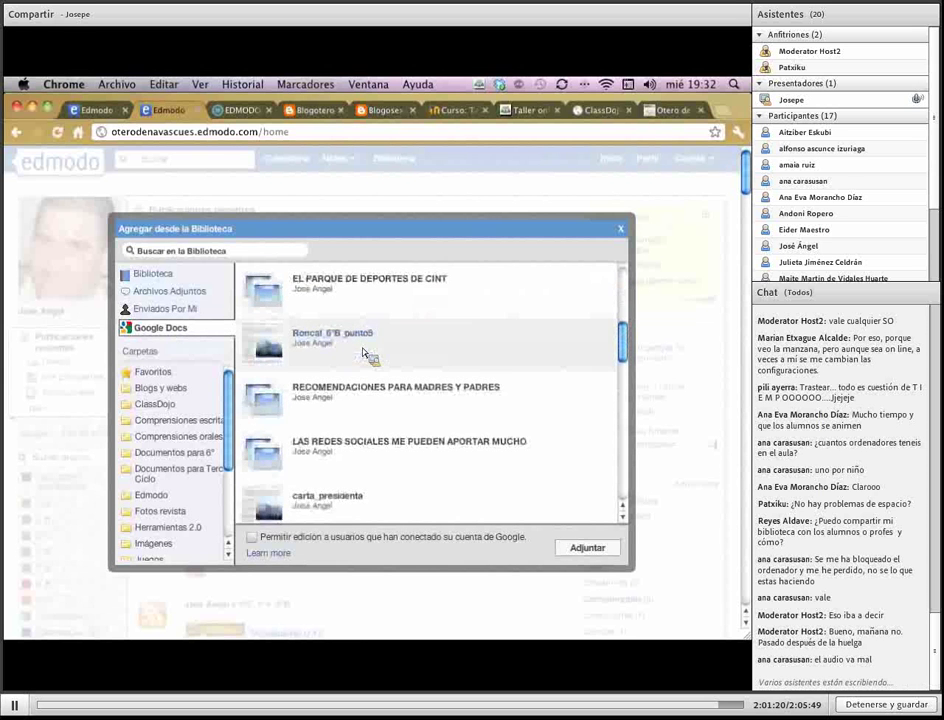
{"action": "scroll", "coordinate": [365, 353], "scroll_direction": "up", "scroll_amount": 5}
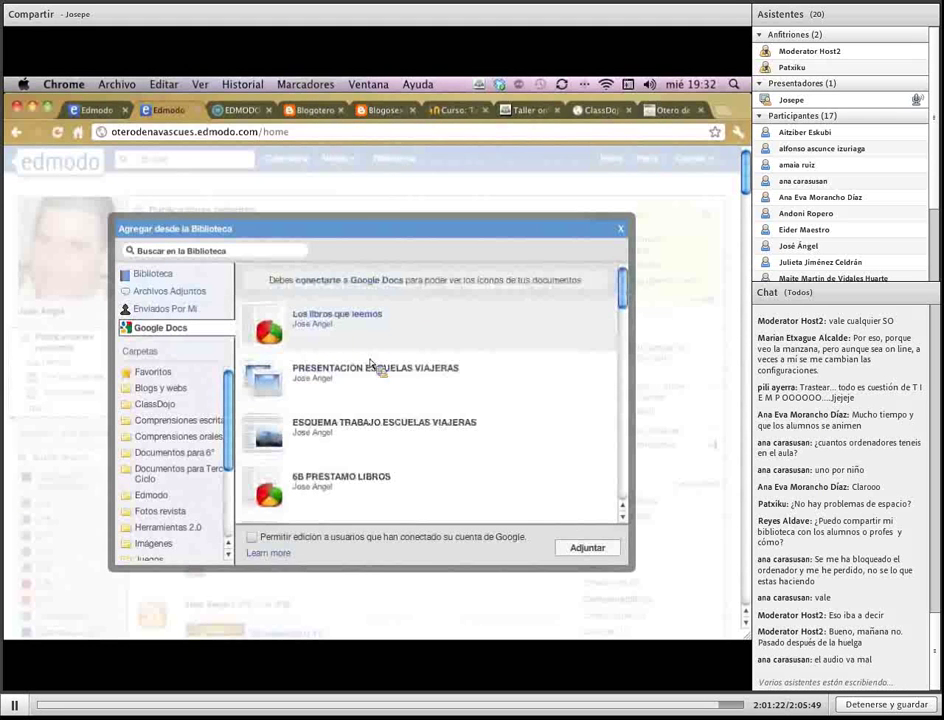
{"action": "left_click", "coordinate": [376, 326]}
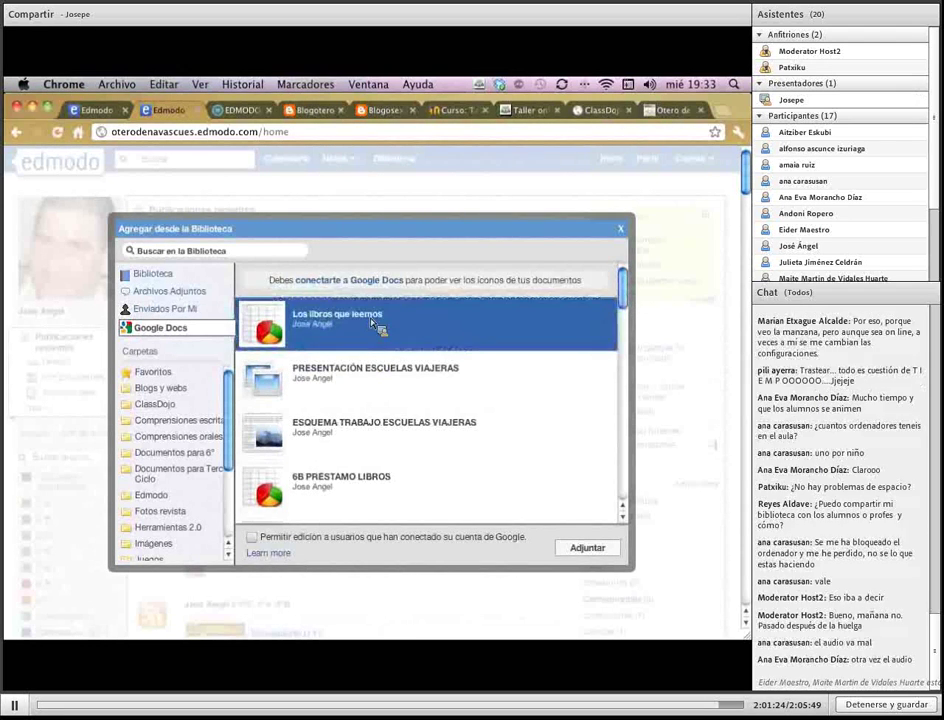
{"action": "left_click", "coordinate": [605, 553]}
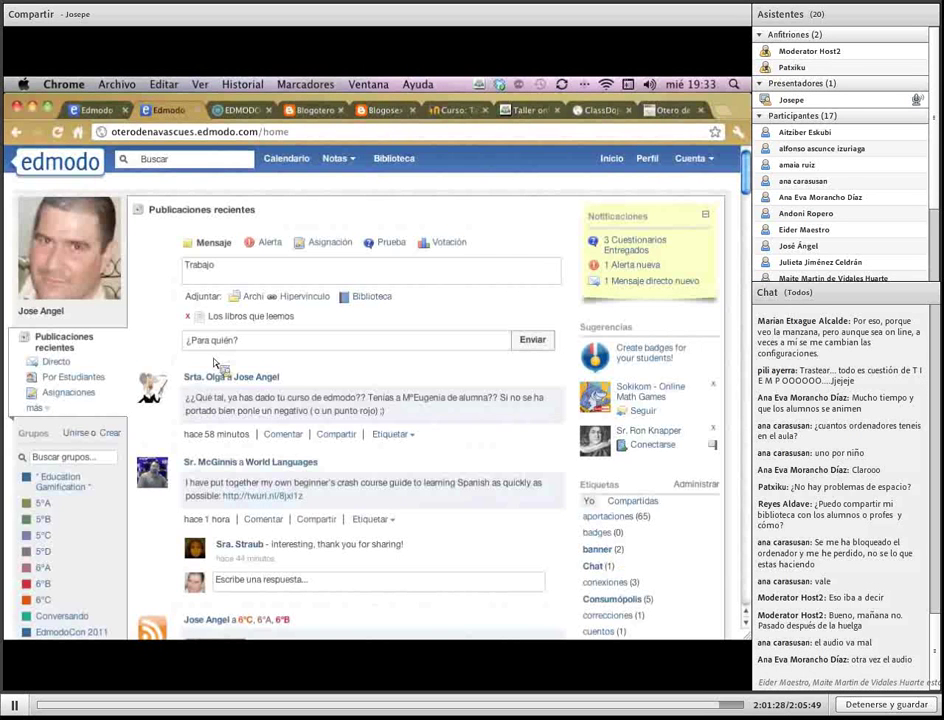
Send the Trabajo post to the user's own account, refresh the feed, and return to the library tab
{"action": "left_click", "coordinate": [263, 347]}
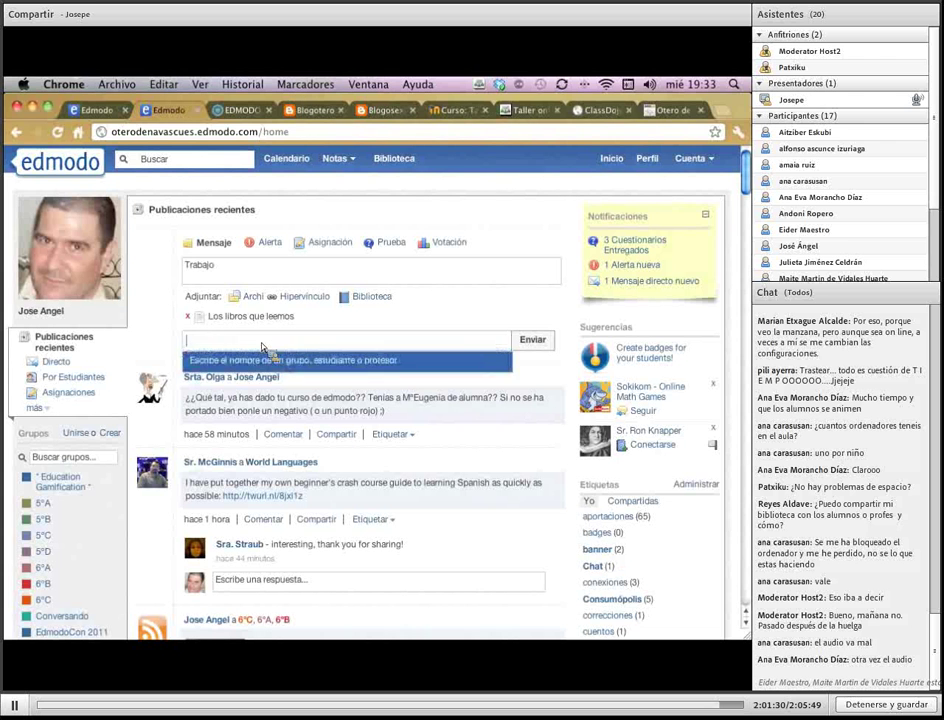
{"action": "type", "text": "jose angel"}
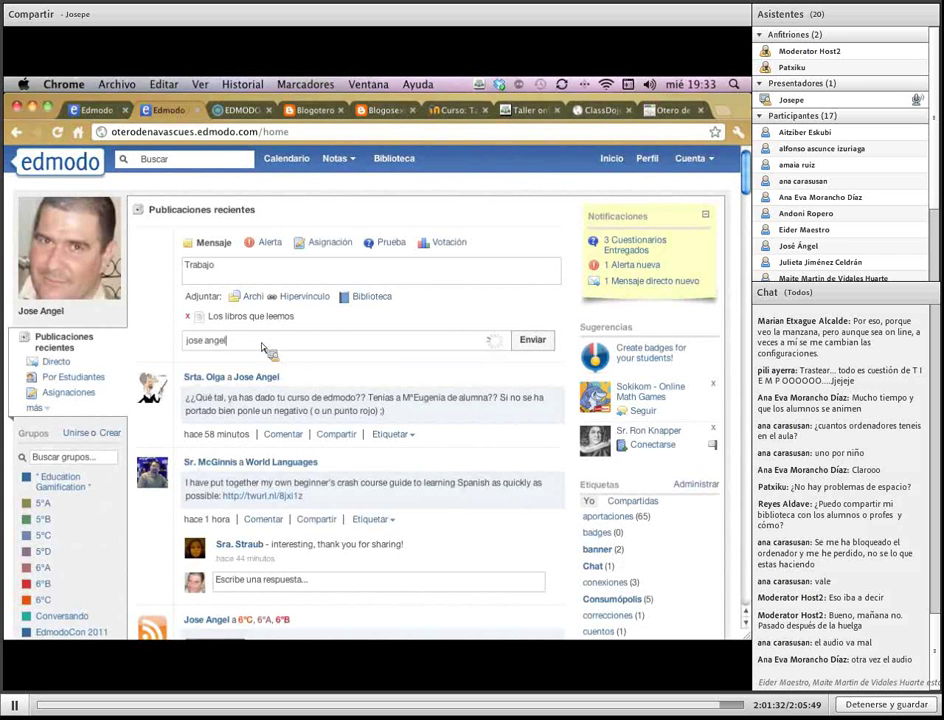
{"action": "key", "text": "Return"}
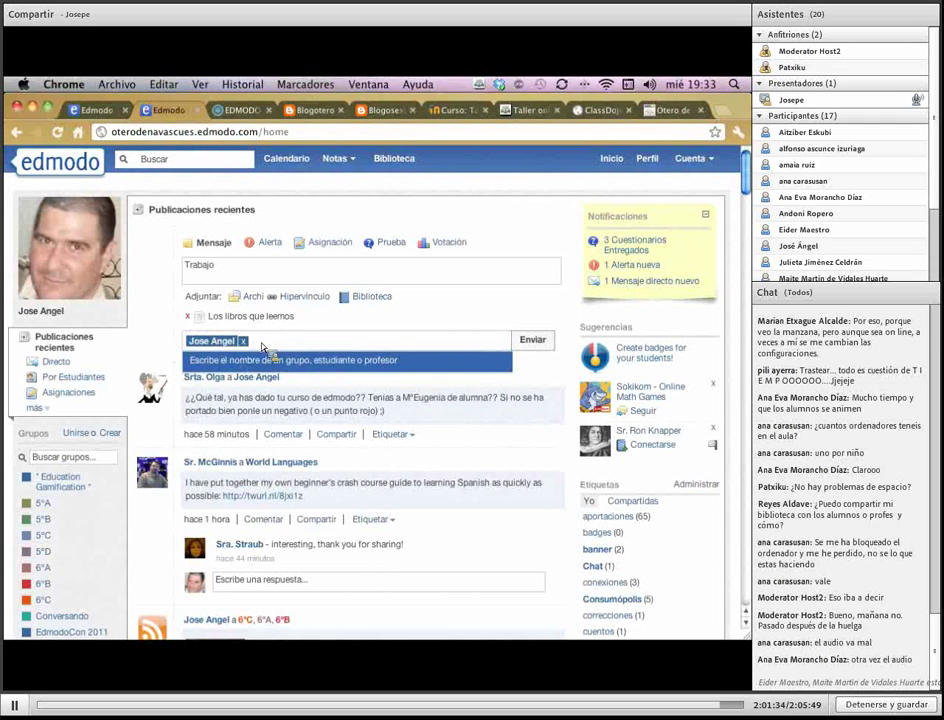
{"action": "left_click", "coordinate": [540, 340]}
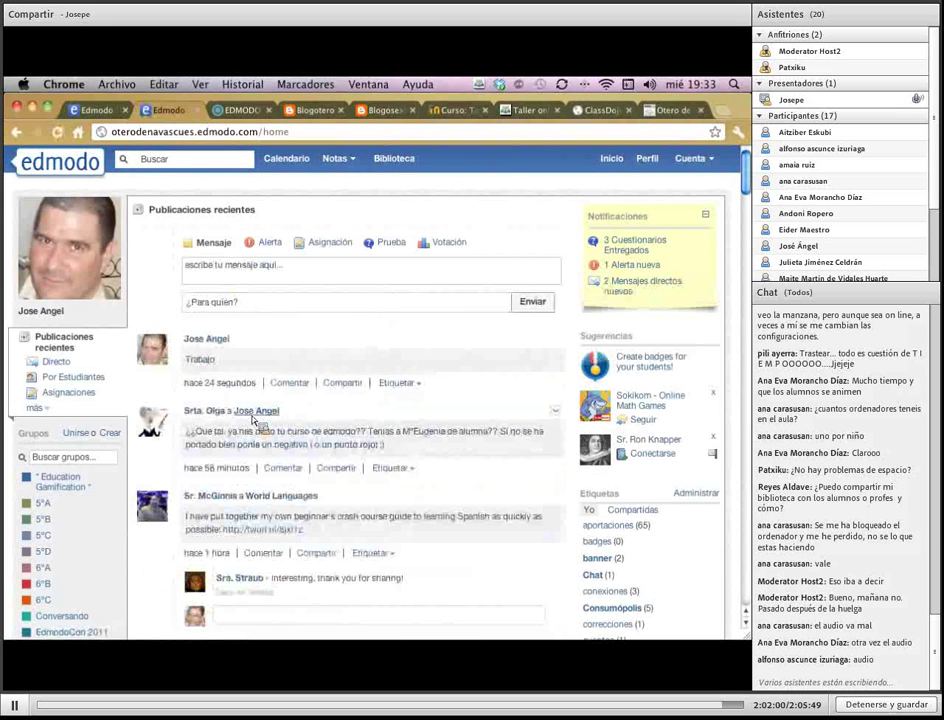
{"action": "left_click", "coordinate": [62, 342]}
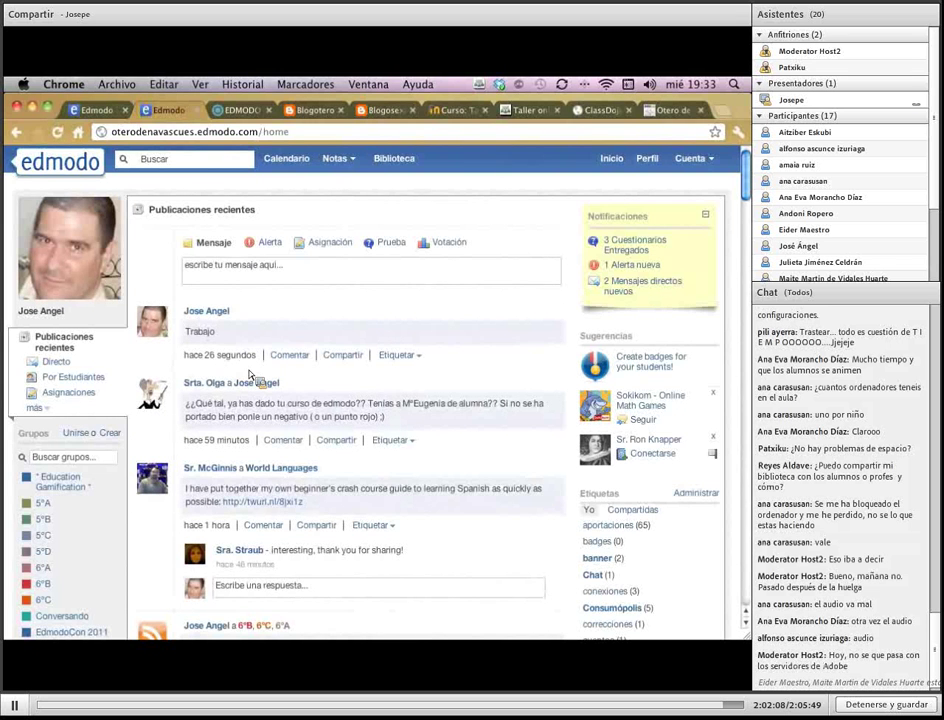
{"action": "left_click", "coordinate": [100, 103]}
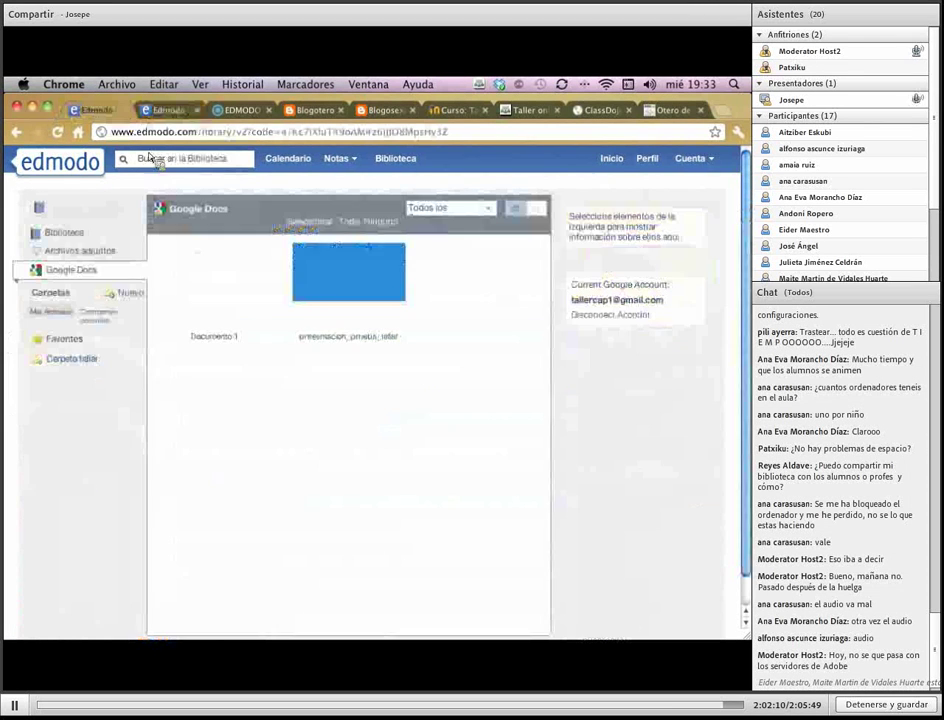
On this account's home page, start a new message reading 'Hola'
{"action": "left_click", "coordinate": [610, 160]}
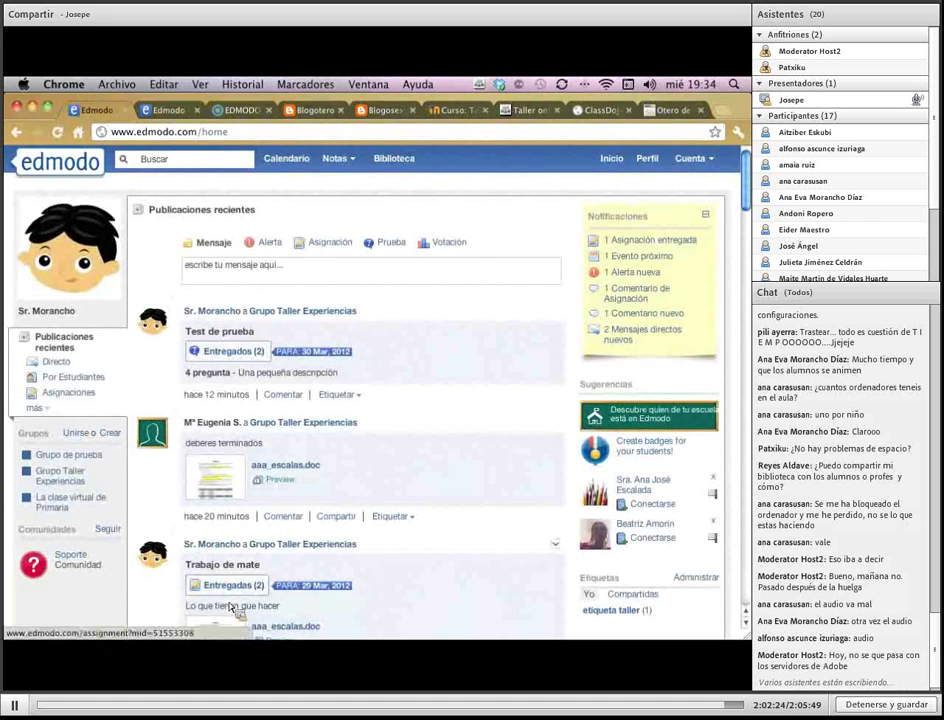
{"action": "left_click", "coordinate": [242, 274]}
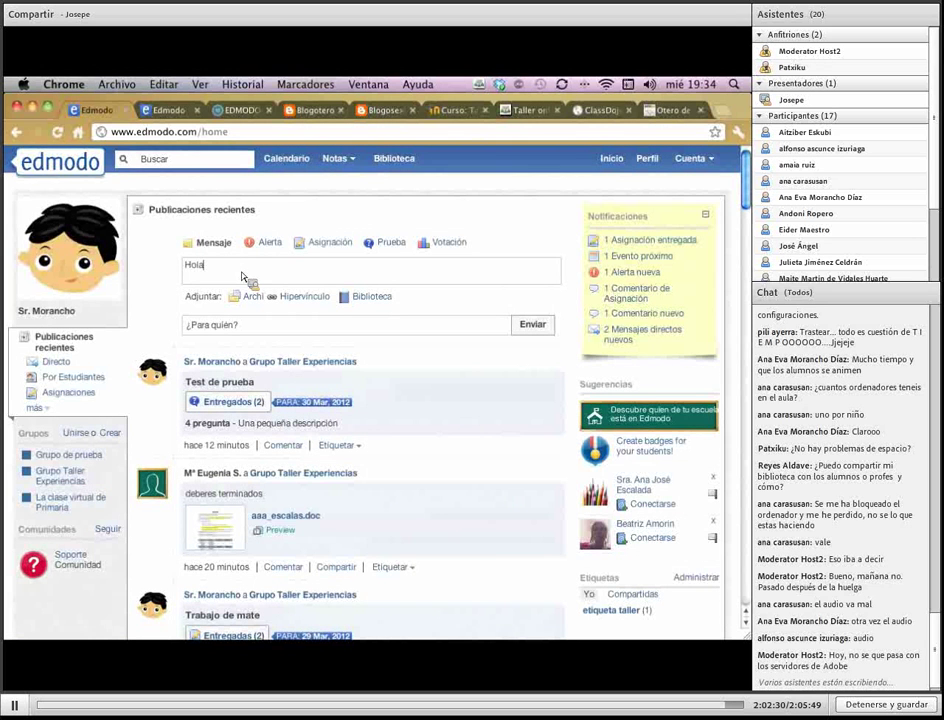
{"action": "type", "text": "Hola"}
Attach presentación_prueba_taller from the library's Google Docs files
{"action": "left_click", "coordinate": [382, 297]}
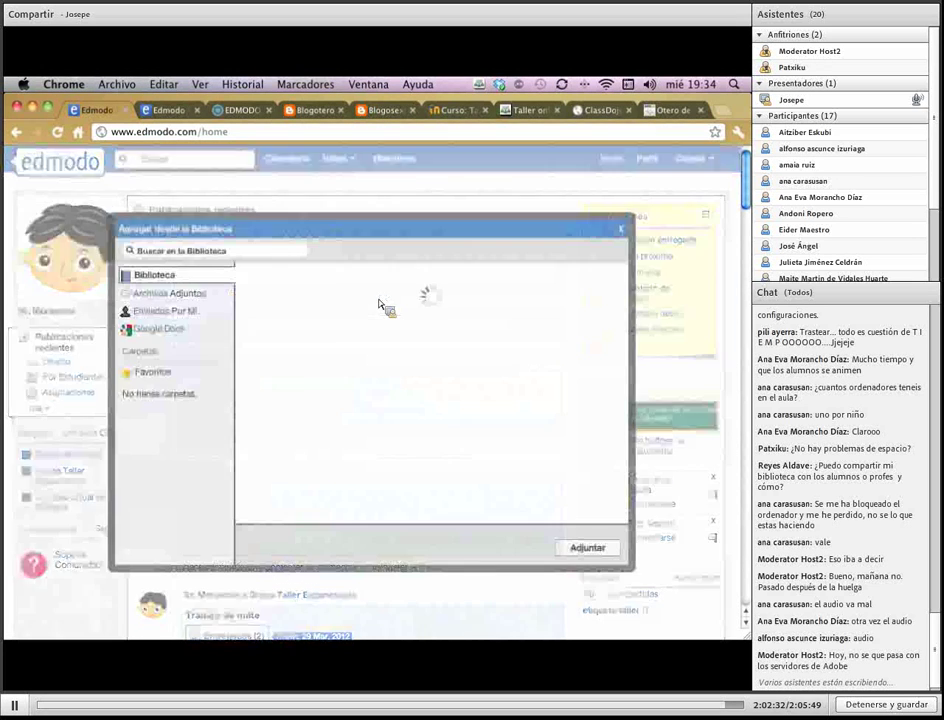
{"action": "left_click", "coordinate": [162, 331]}
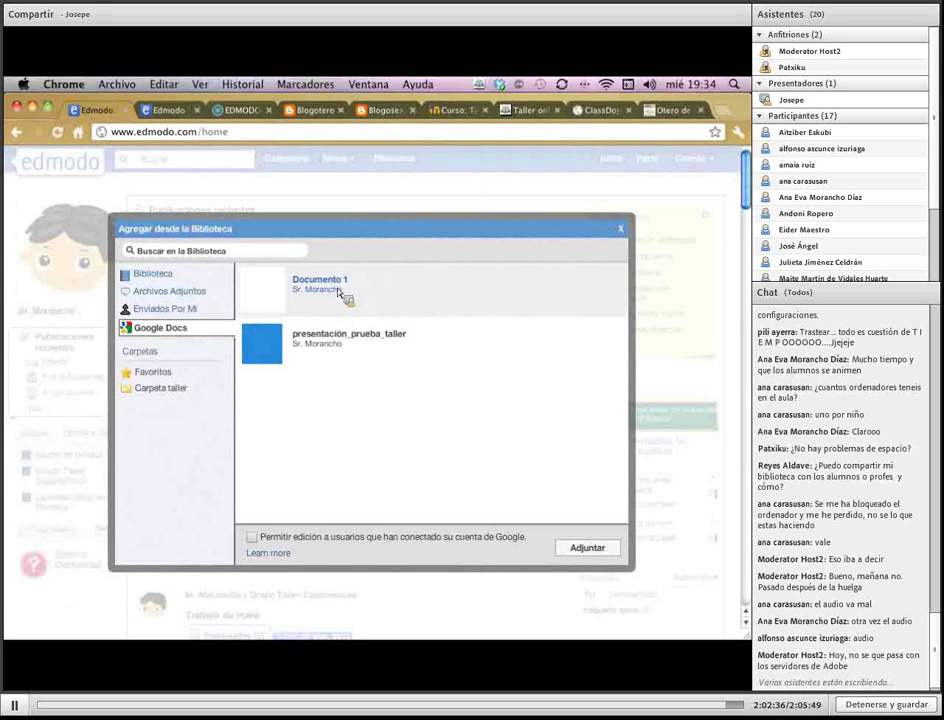
{"action": "left_click", "coordinate": [343, 359]}
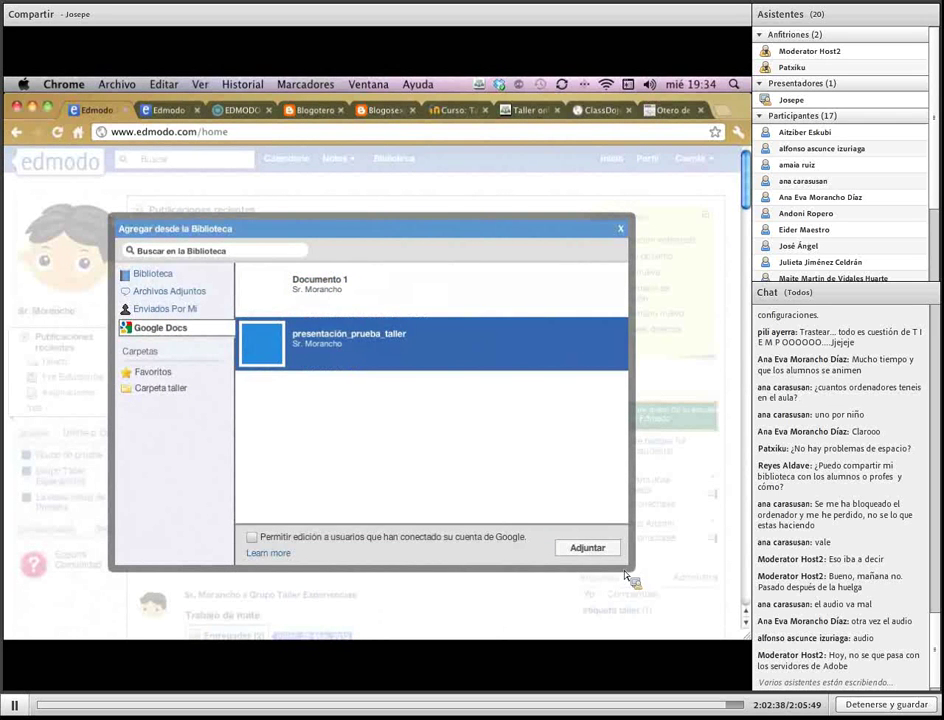
{"action": "left_click", "coordinate": [588, 549]}
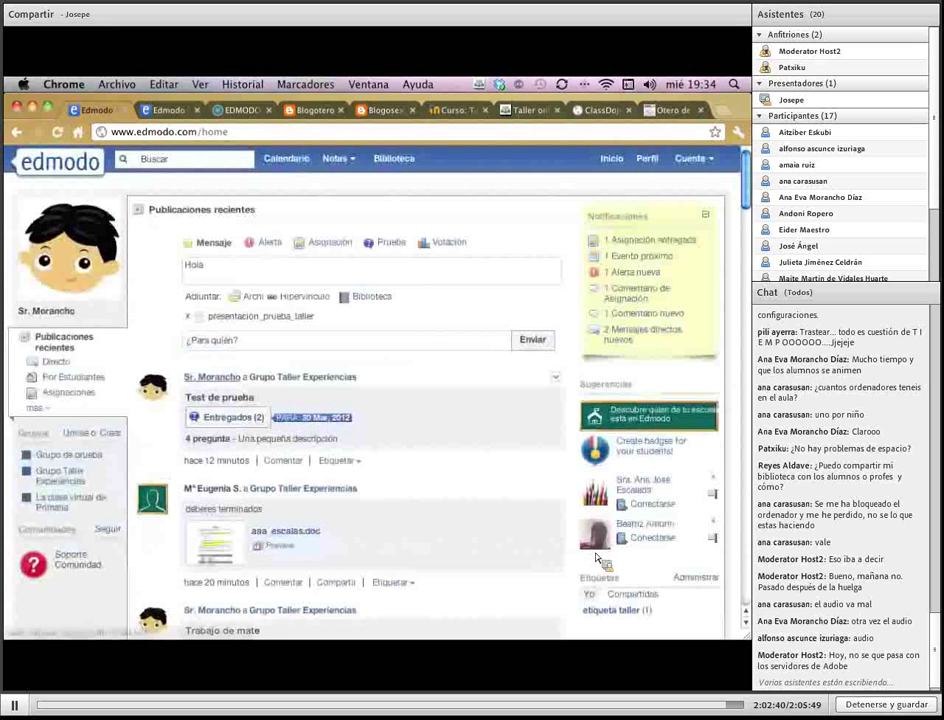